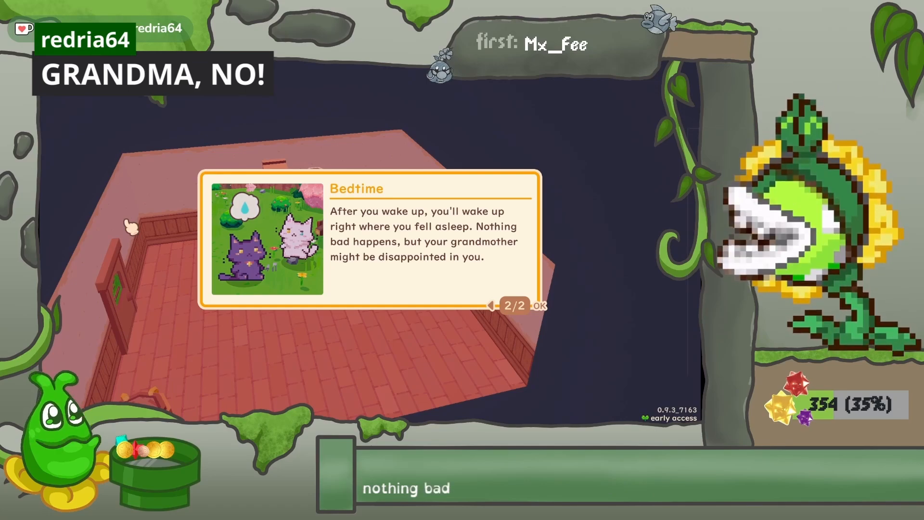
Dismiss the bedtime tip and confirm going to sleep
{"action": "key", "text": "e"}
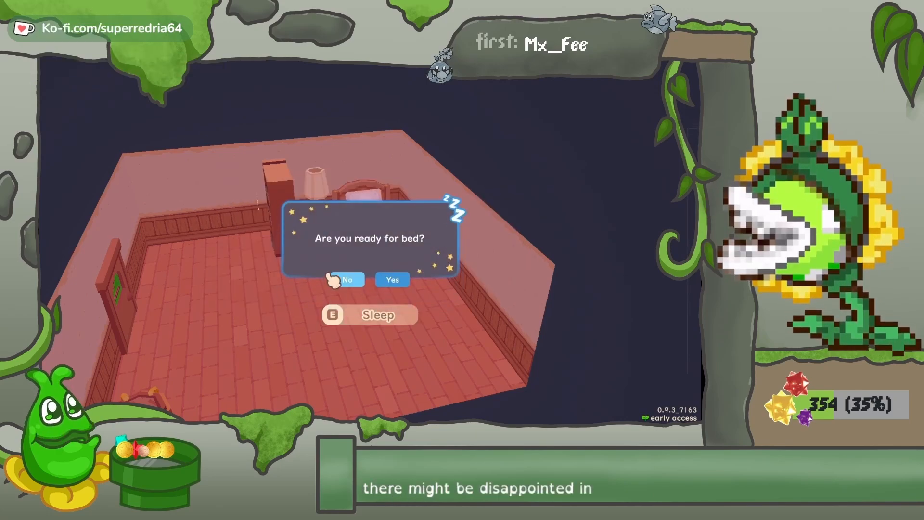
{"action": "left_click", "coordinate": [390, 279]}
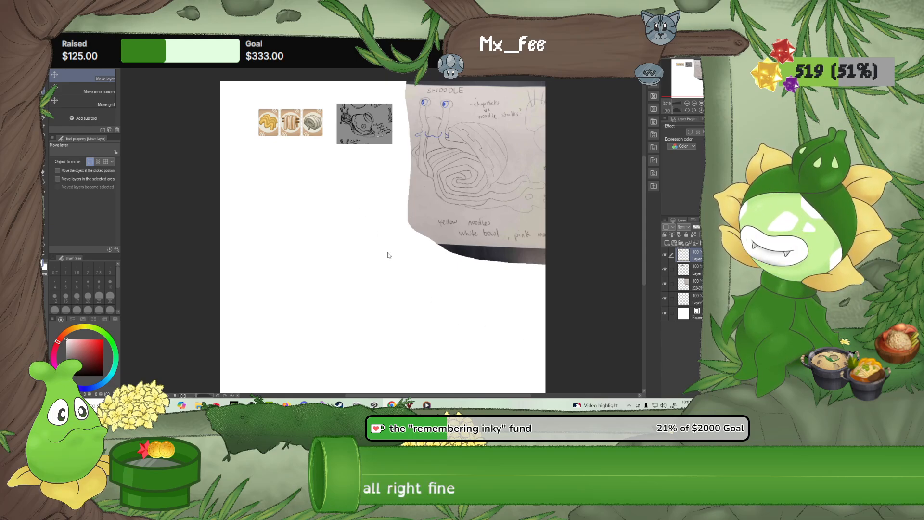
Close the open Media Player window and open the Stream Music folder inside the sounds folder
{"action": "left_click", "coordinate": [427, 406]}
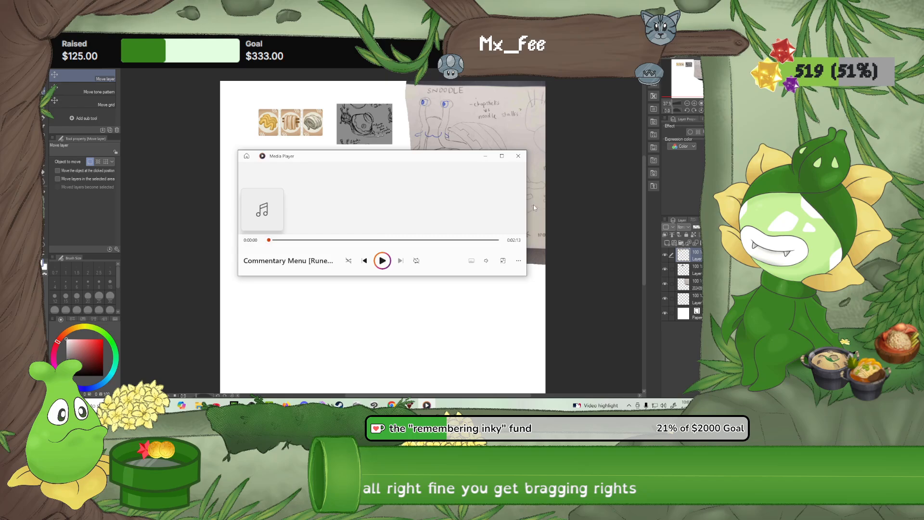
{"action": "left_click", "coordinate": [518, 156]}
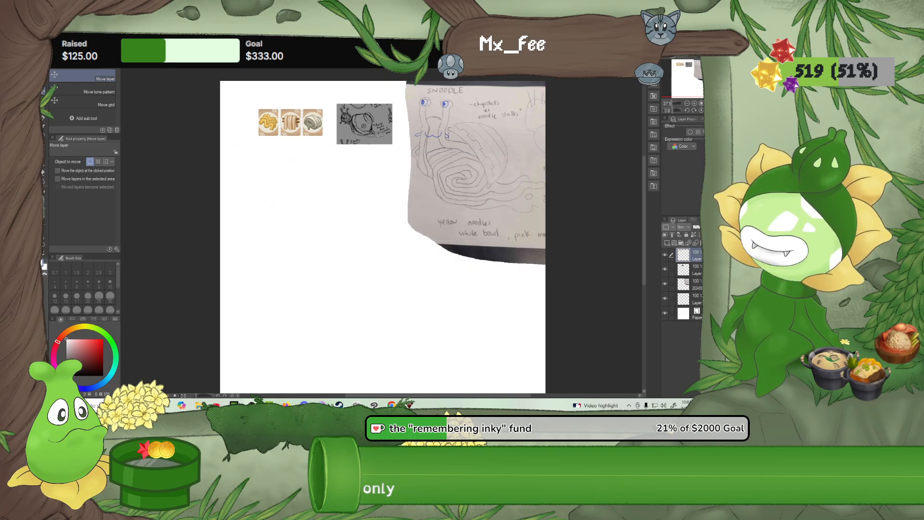
{"action": "left_click", "coordinate": [199, 406]}
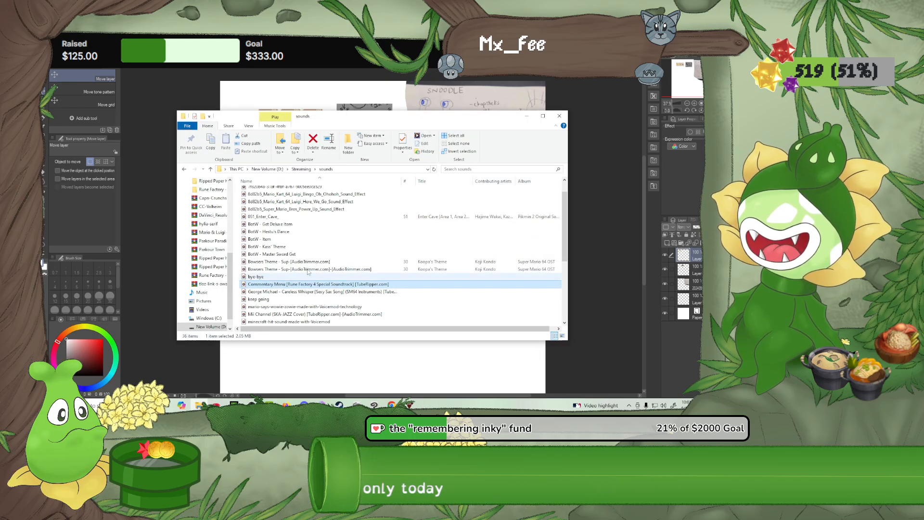
{"action": "scroll", "coordinate": [303, 265], "scroll_direction": "up", "scroll_amount": 1}
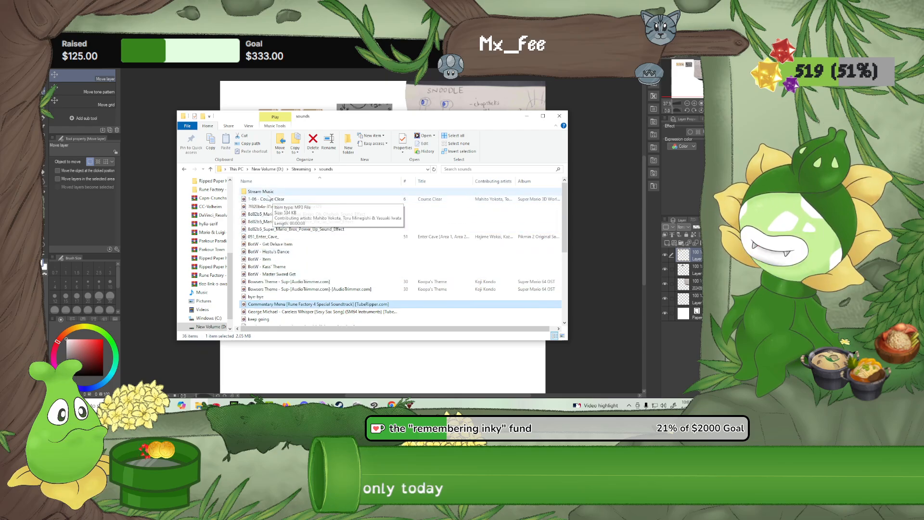
{"action": "left_click", "coordinate": [392, 405]}
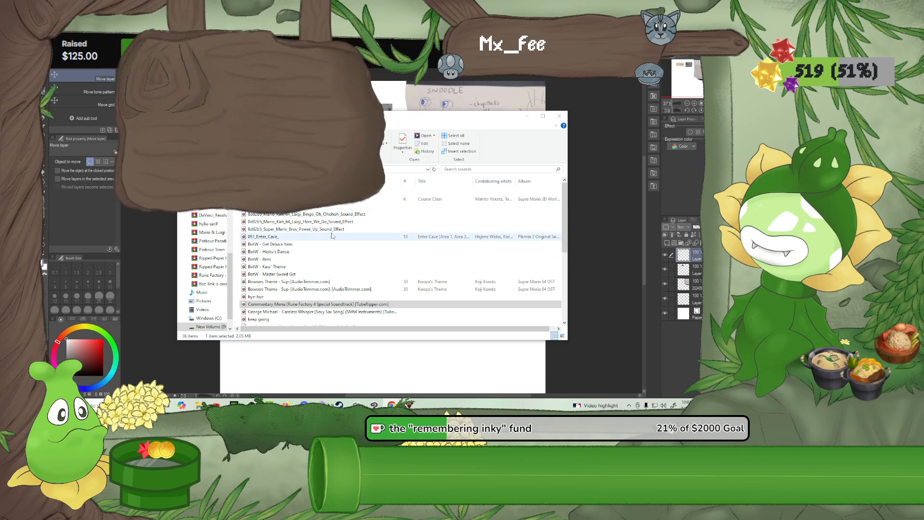
{"action": "double_click", "coordinate": [311, 192]}
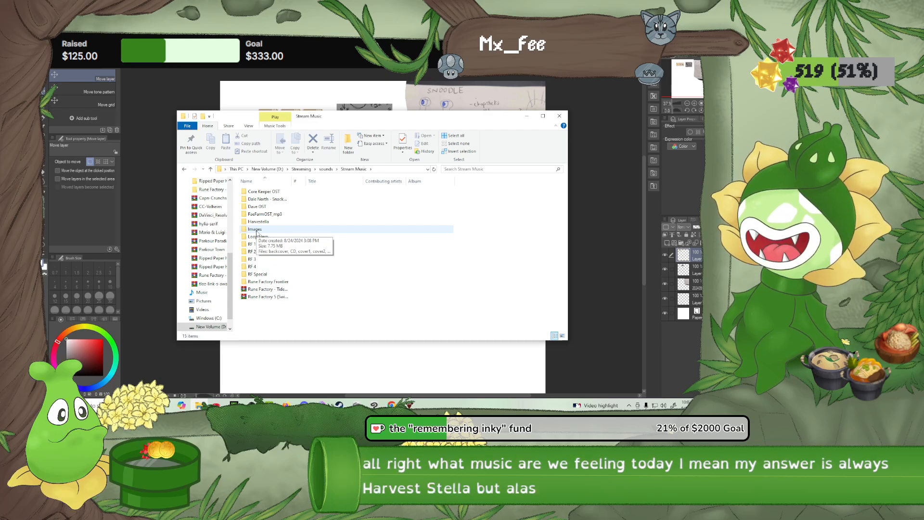
{"action": "double_click", "coordinate": [270, 199]}
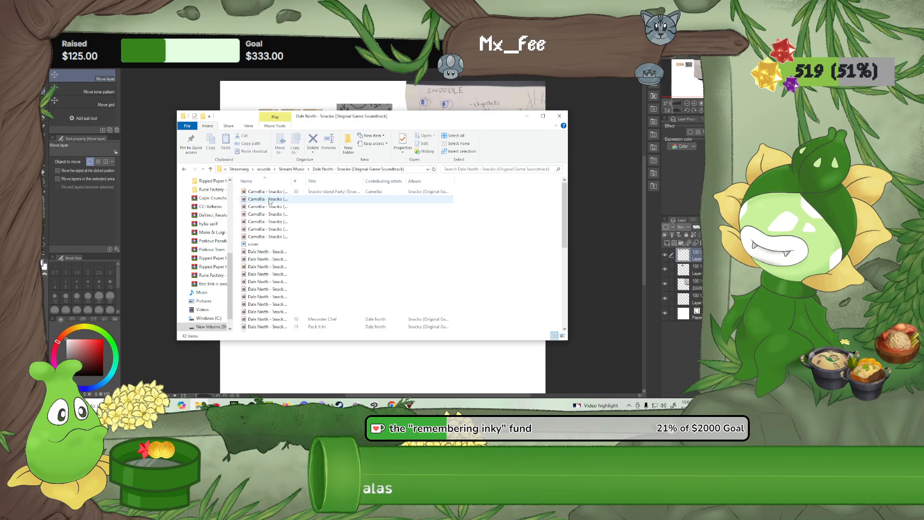
{"action": "left_click", "coordinate": [262, 254]}
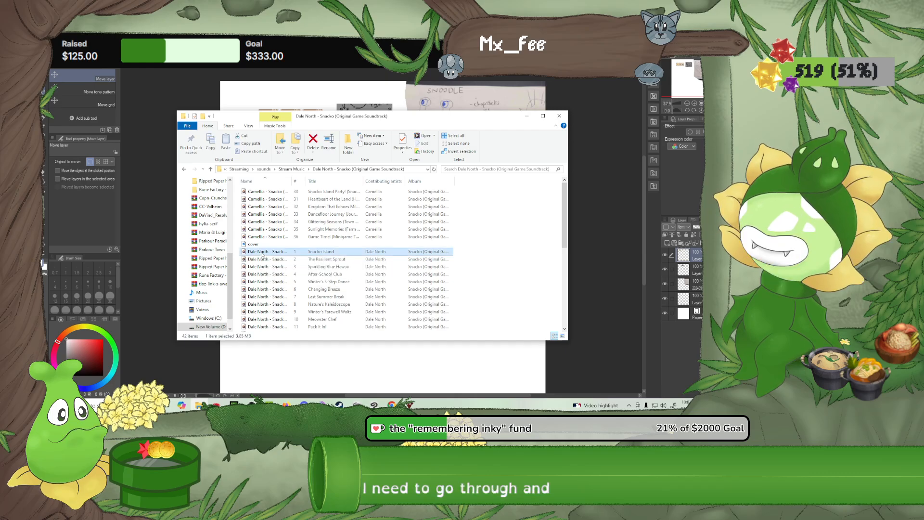
{"action": "key", "text": "alt+Left"}
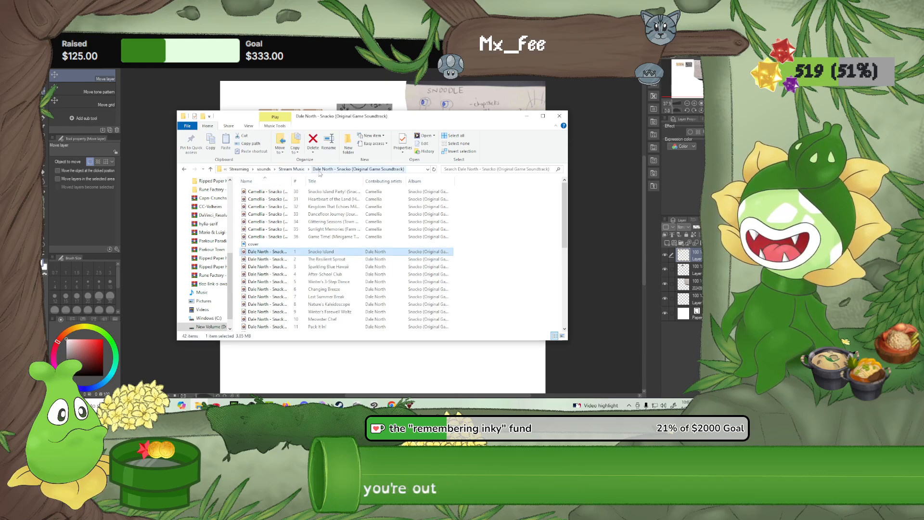
Open the Core Keeper OST folder and select tracks 1 to 22 plus crystal_song_1, crystal_song_2 and crystal_song_3
{"action": "double_click", "coordinate": [264, 193]}
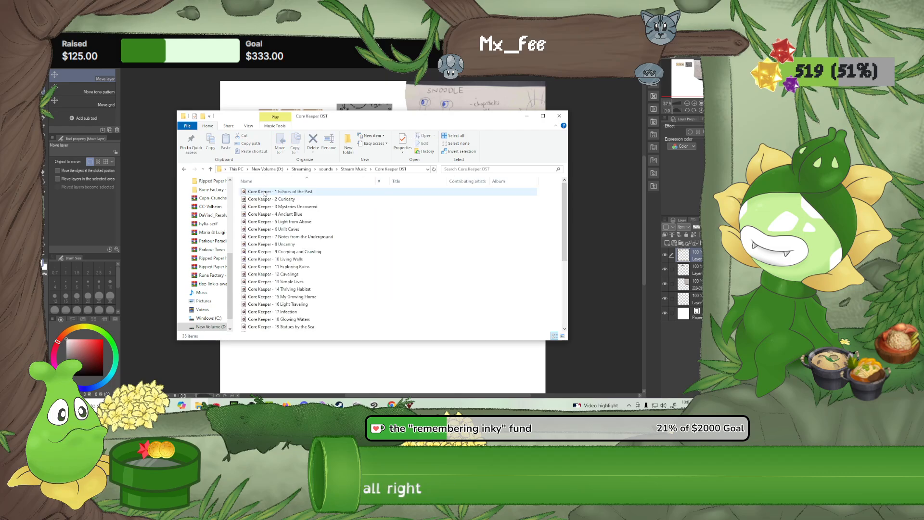
{"action": "scroll", "coordinate": [282, 238], "scroll_direction": "down", "scroll_amount": 3}
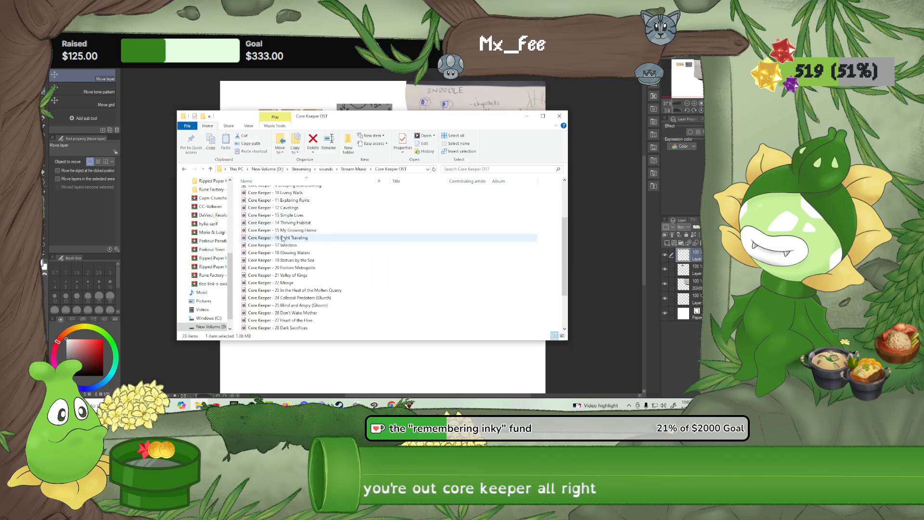
{"action": "left_click", "coordinate": [288, 283], "text": "shift"}
{"action": "scroll", "coordinate": [288, 288], "scroll_direction": "down", "scroll_amount": 3}
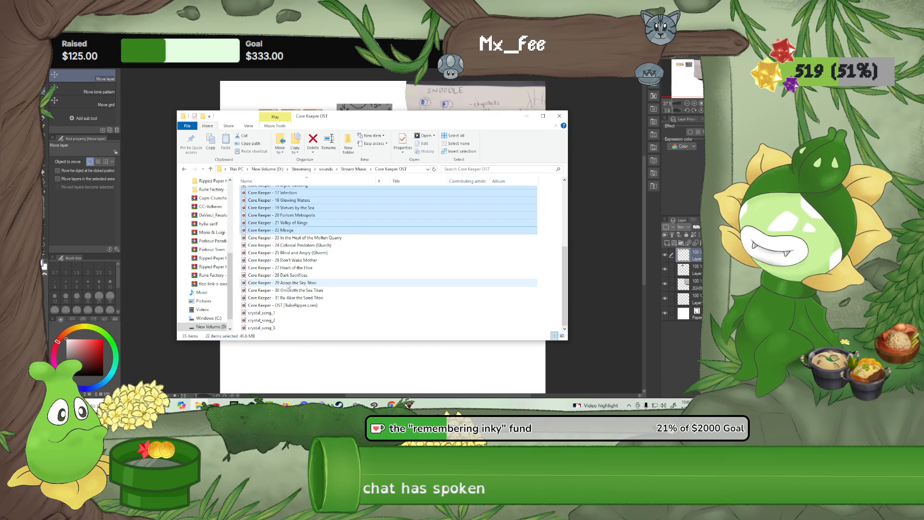
{"action": "left_click", "coordinate": [265, 314], "text": "ctrl"}
{"action": "left_click", "coordinate": [265, 321], "text": "ctrl"}
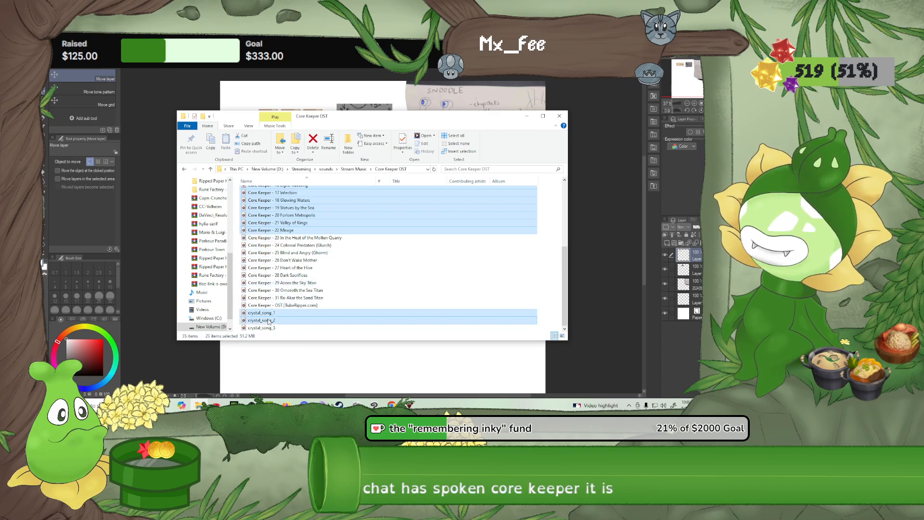
{"action": "left_click", "coordinate": [267, 329], "text": "ctrl"}
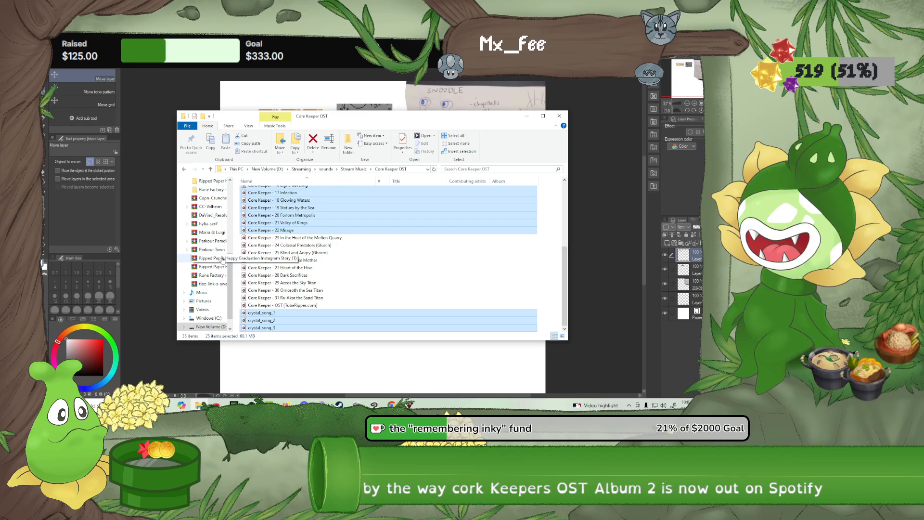
Add the selected Core Keeper tracks to the Media Player play queue
{"action": "scroll", "coordinate": [260, 266], "scroll_direction": "up", "scroll_amount": 2}
{"action": "scroll", "coordinate": [259, 268], "scroll_direction": "up", "scroll_amount": 2}
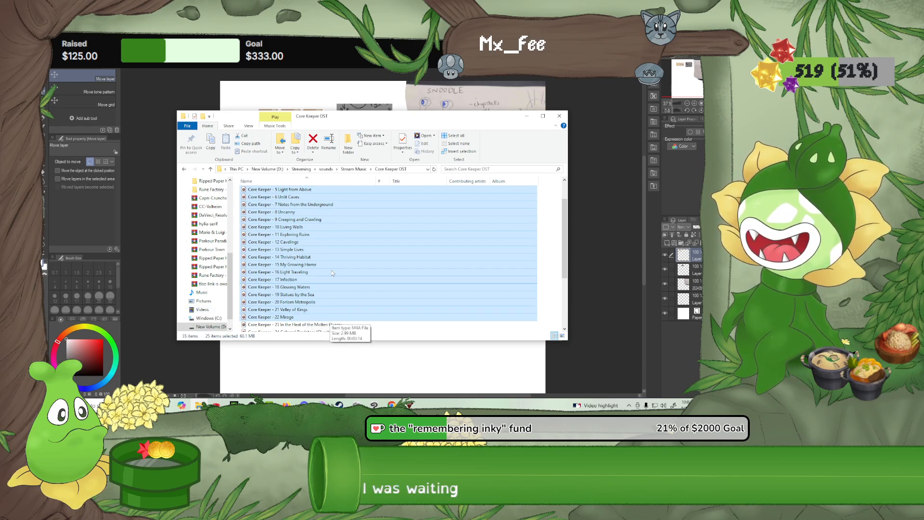
{"action": "right_click", "coordinate": [321, 241]}
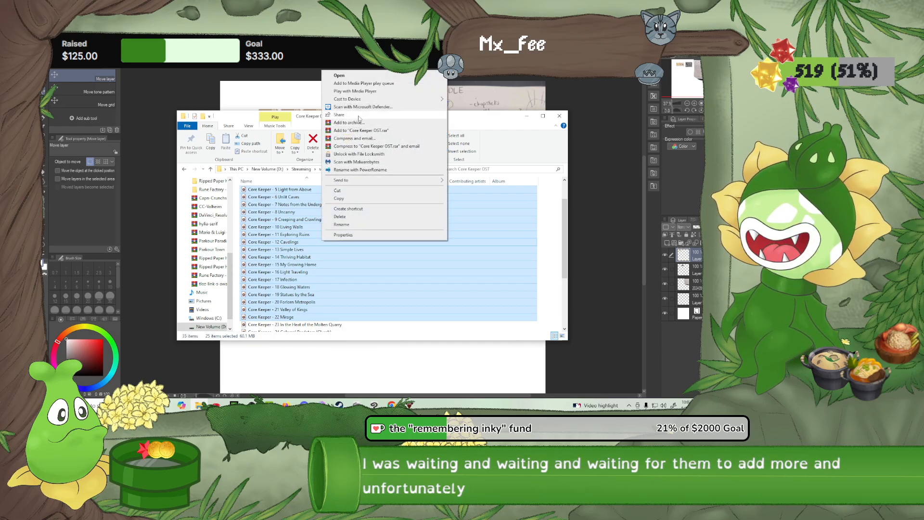
{"action": "left_click", "coordinate": [371, 83]}
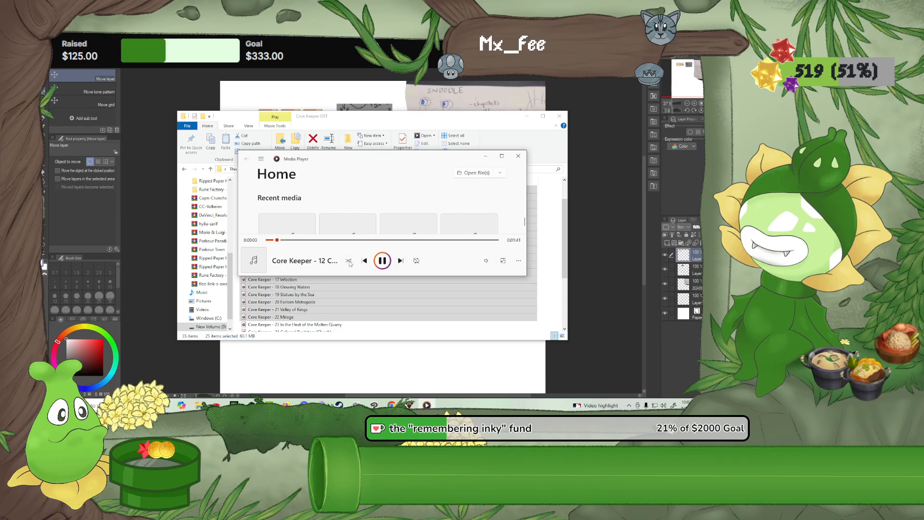
Skip ahead in the queue, set the playback volume to 10, and minimize the player and folder windows
{"action": "left_click", "coordinate": [401, 262]}
{"action": "left_click", "coordinate": [401, 261]}
{"action": "left_click", "coordinate": [486, 261]}
{"action": "left_click", "coordinate": [457, 242]}
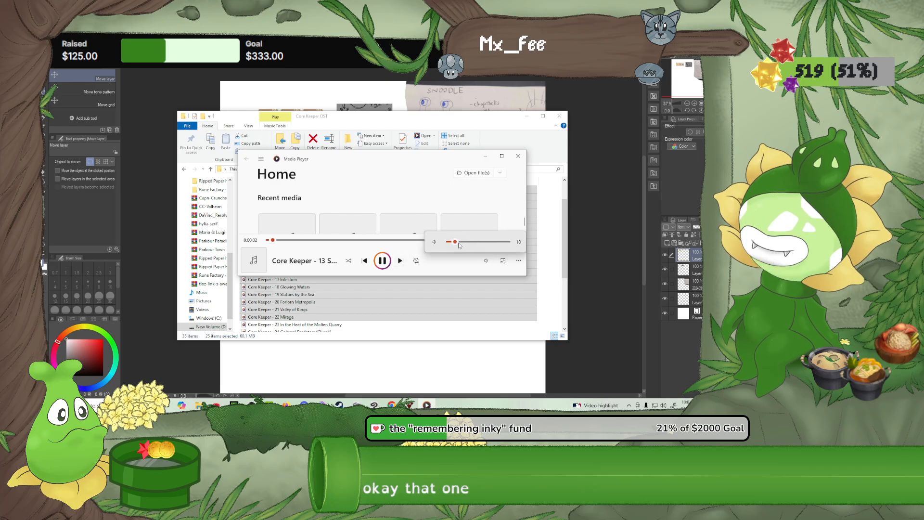
{"action": "left_click", "coordinate": [486, 156]}
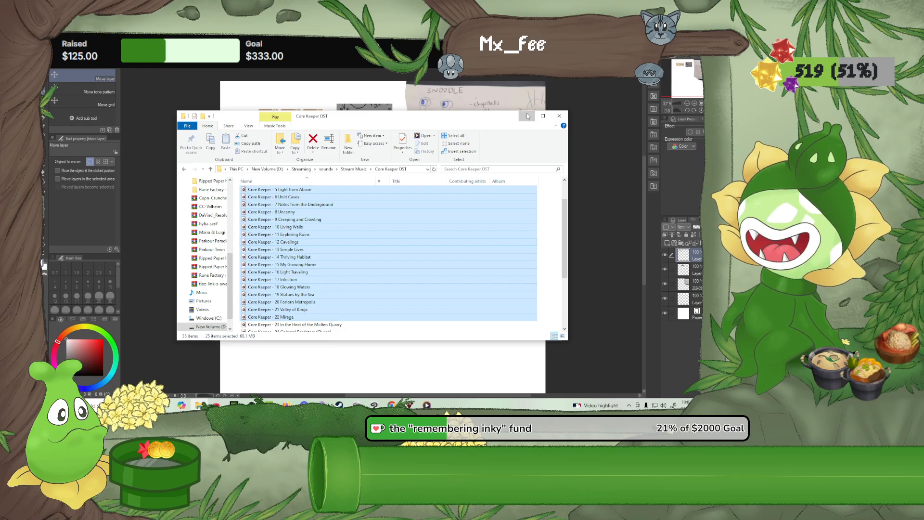
{"action": "left_click", "coordinate": [527, 116]}
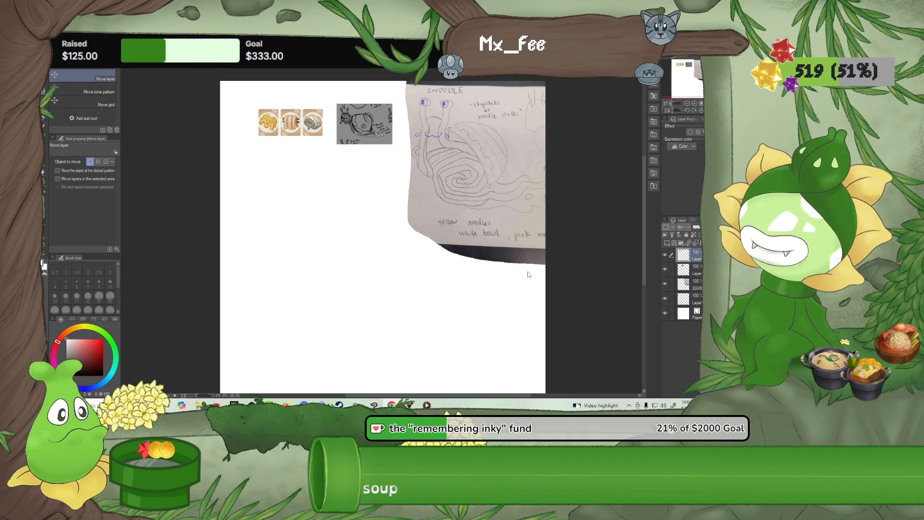
Merge the top three layers into a single reference image layer
{"action": "left_click", "coordinate": [692, 271]}
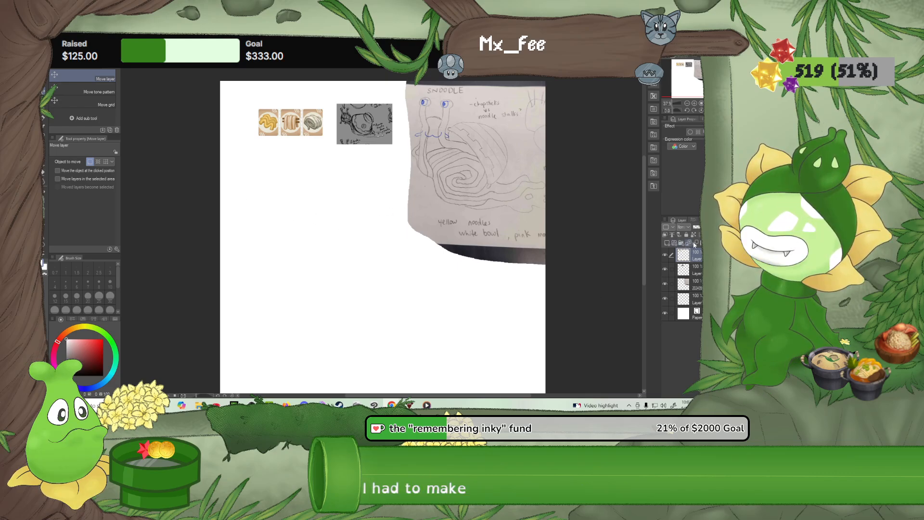
{"action": "left_click", "coordinate": [697, 243]}
{"action": "left_click", "coordinate": [696, 244]}
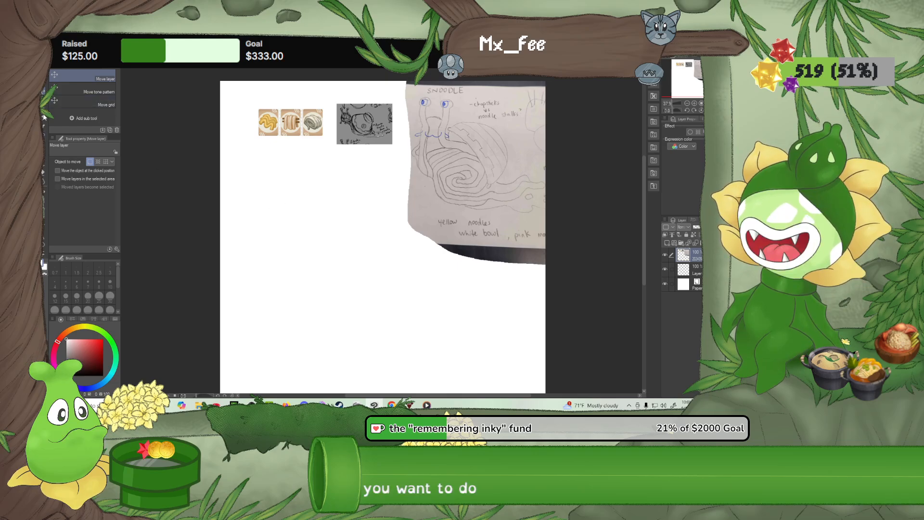
Activate the G-pen, sample the dark outline colour from the green character drawing, and return to the reference canvas
{"action": "key", "text": "p"}
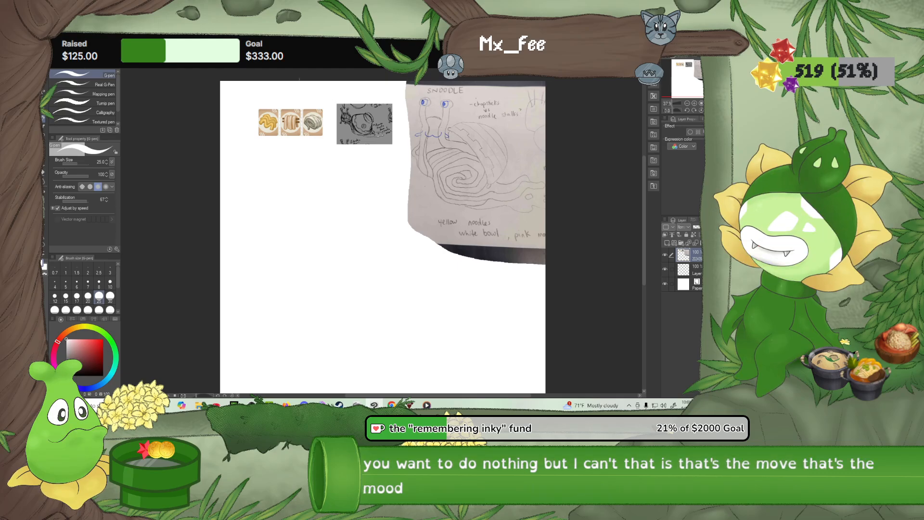
{"action": "left_click", "coordinate": [279, 64]}
{"action": "left_click", "coordinate": [236, 64]}
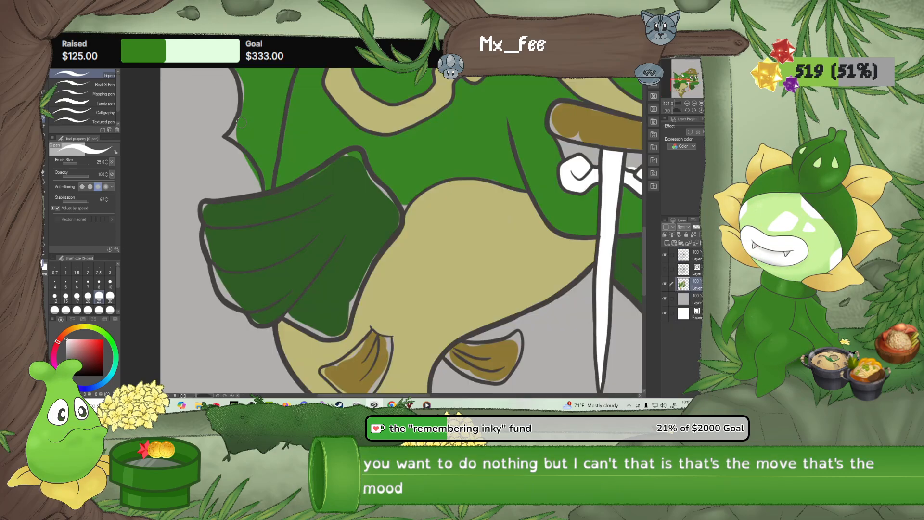
{"action": "left_click", "coordinate": [227, 131], "text": "alt"}
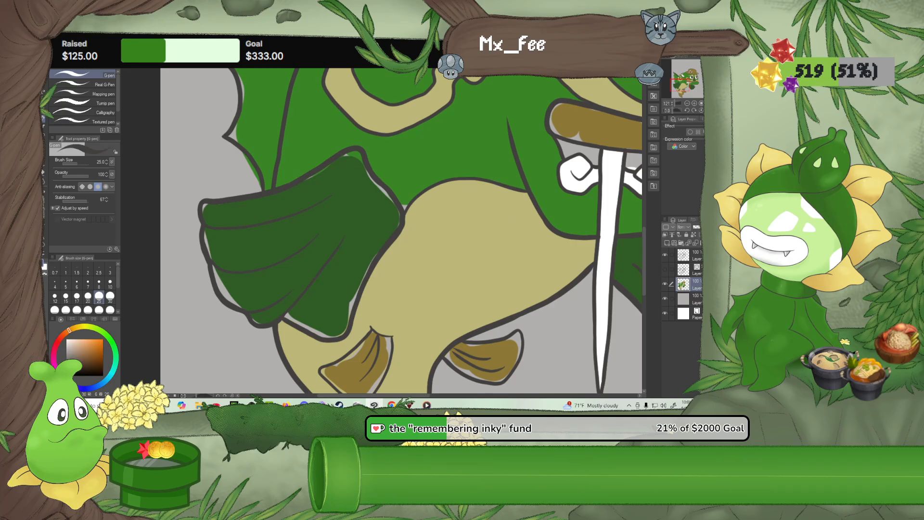
{"action": "key", "text": "ctrl+Tab"}
{"action": "key", "text": "ctrl+Tab"}
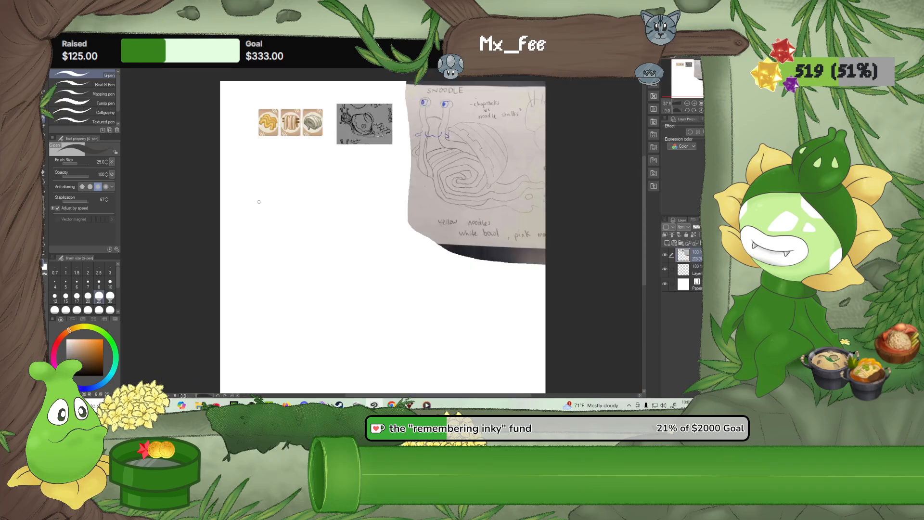
{"action": "left_click_drag", "start_coordinate": [258, 202], "coordinate": [297, 252]}
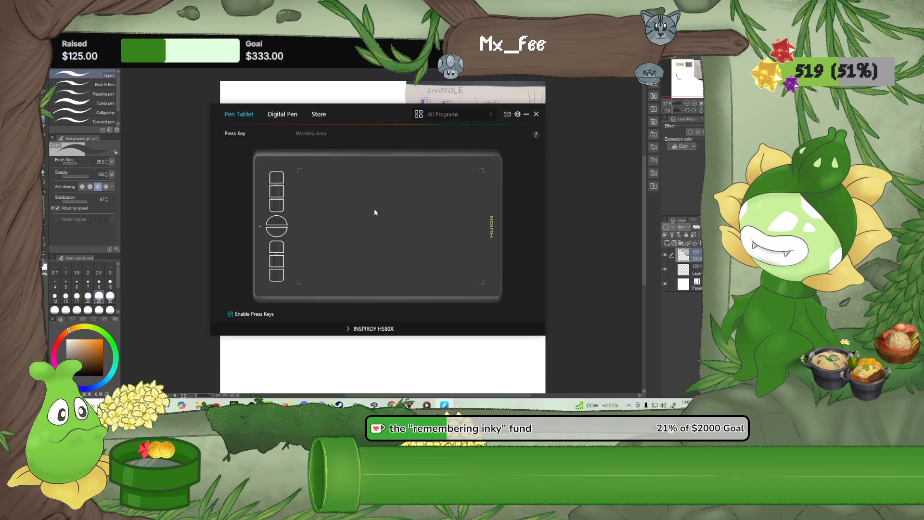
{"action": "left_click", "coordinate": [369, 359]}
{"action": "left_click_drag", "start_coordinate": [344, 309], "coordinate": [381, 339]}
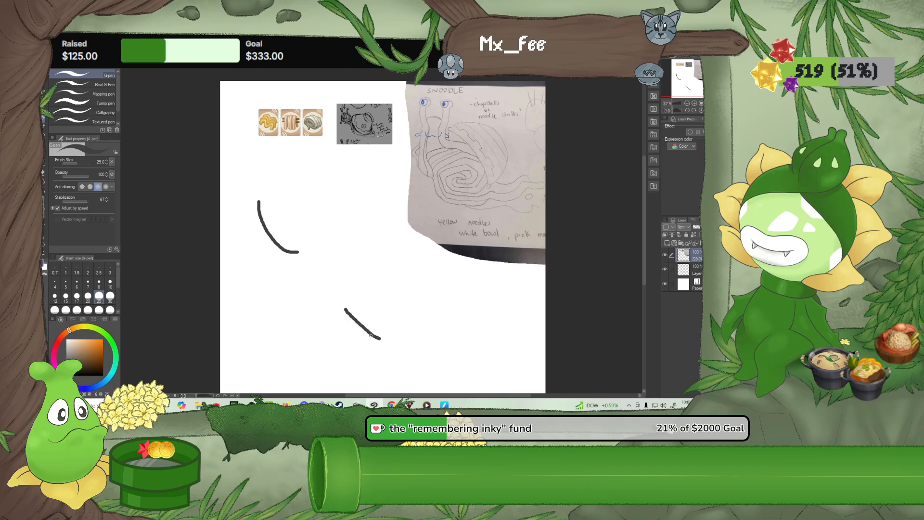
{"action": "key", "text": "ctrl+z"}
{"action": "mouse_move", "coordinate": [348, 260]}
{"action": "left_mouse_down"}
{"action": "mouse_move", "coordinate": [364, 288]}
{"action": "mouse_move", "coordinate": [400, 280]}
{"action": "left_mouse_up"}
{"action": "key", "text": "ctrl+z"}
{"action": "key", "text": "ctrl+z"}
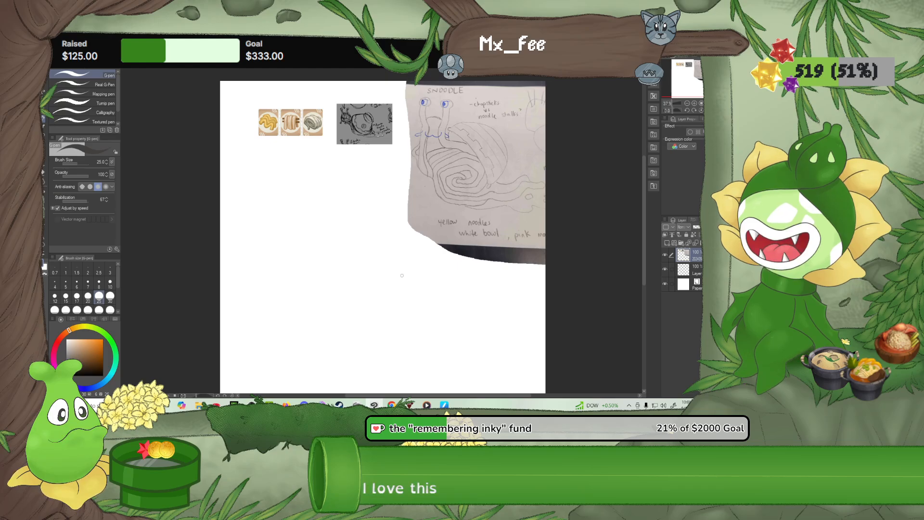
Lasso the three noodle picture cards, scale them to 194%, place them below the grey snail sketch, and deselect
{"action": "scroll", "coordinate": [311, 104], "scroll_direction": "up", "scroll_amount": 3}
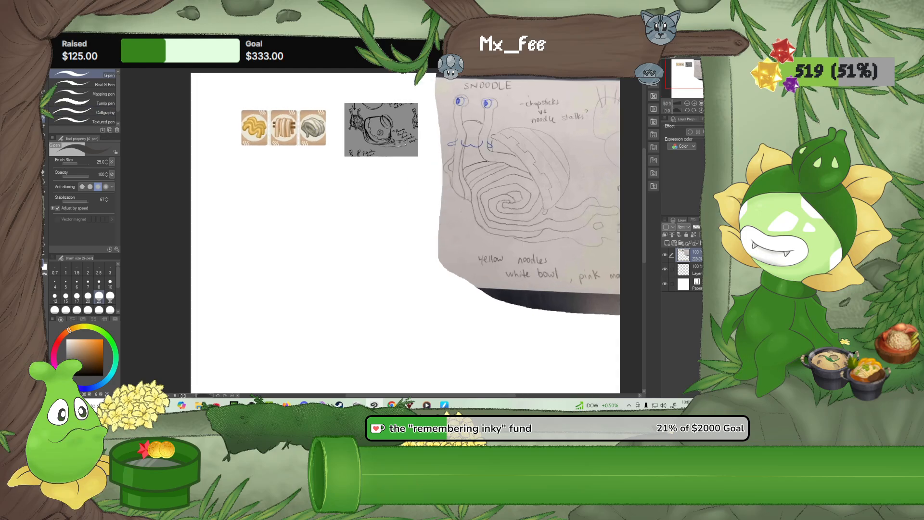
{"action": "key", "text": "m"}
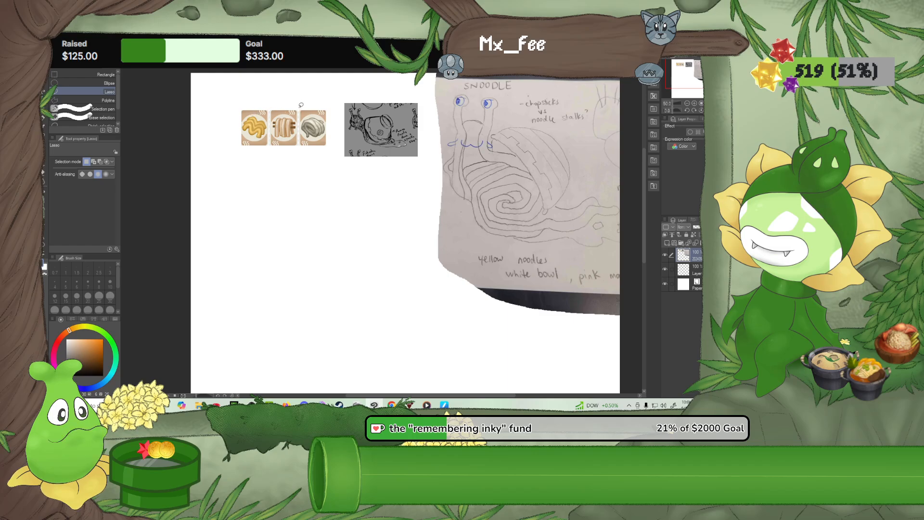
{"action": "mouse_move", "coordinate": [301, 104]}
{"action": "left_mouse_down"}
{"action": "mouse_move", "coordinate": [250, 102]}
{"action": "mouse_move", "coordinate": [237, 121]}
{"action": "left_mouse_up"}
{"action": "mouse_move", "coordinate": [262, 156]}
{"action": "left_mouse_down"}
{"action": "mouse_move", "coordinate": [329, 154]}
{"action": "mouse_move", "coordinate": [337, 128]}
{"action": "mouse_move", "coordinate": [327, 107]}
{"action": "mouse_move", "coordinate": [297, 105]}
{"action": "left_mouse_up"}
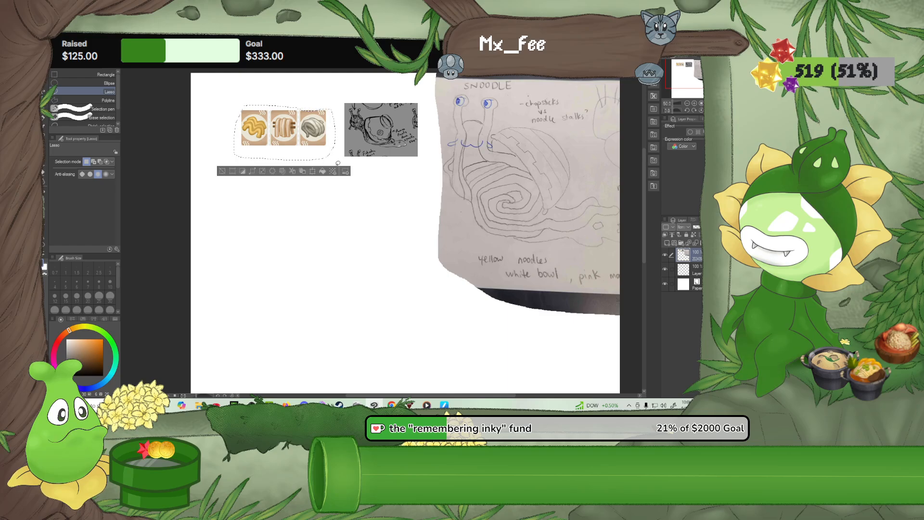
{"action": "left_click", "coordinate": [312, 172]}
{"action": "left_click_drag", "start_coordinate": [335, 160], "coordinate": [428, 209]}
{"action": "left_click_drag", "start_coordinate": [396, 168], "coordinate": [404, 251]}
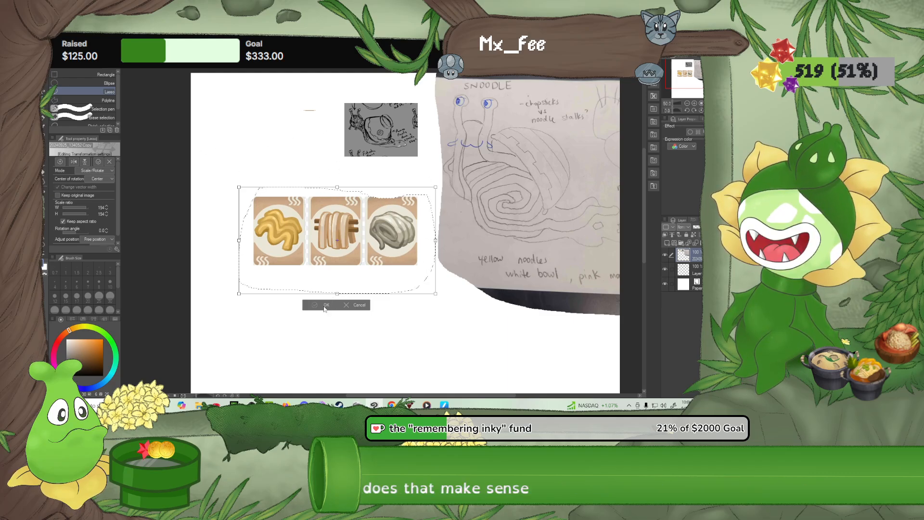
{"action": "key", "text": "Return"}
{"action": "left_click", "coordinate": [231, 127]}
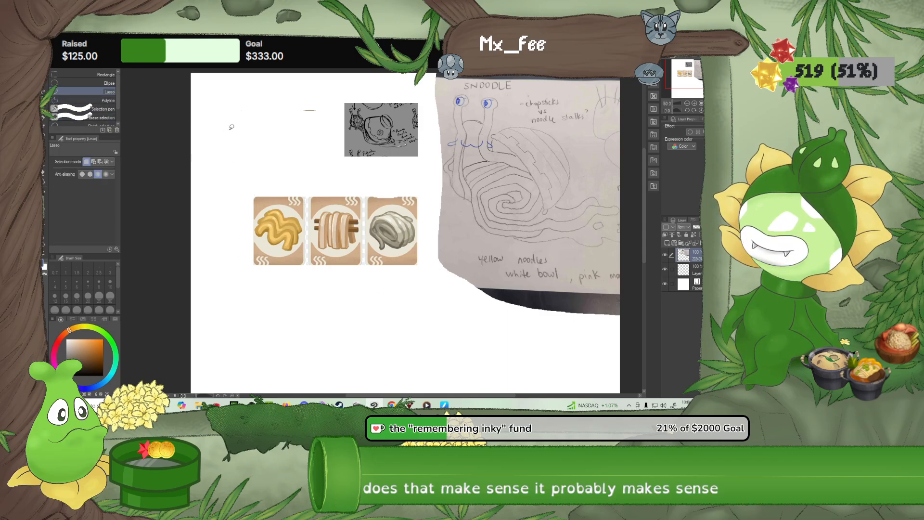
Lasso the grey snail sketch, scale it to 172%, and place it directly above the noodle cards
{"action": "left_click_drag", "start_coordinate": [341, 164], "coordinate": [418, 165]}
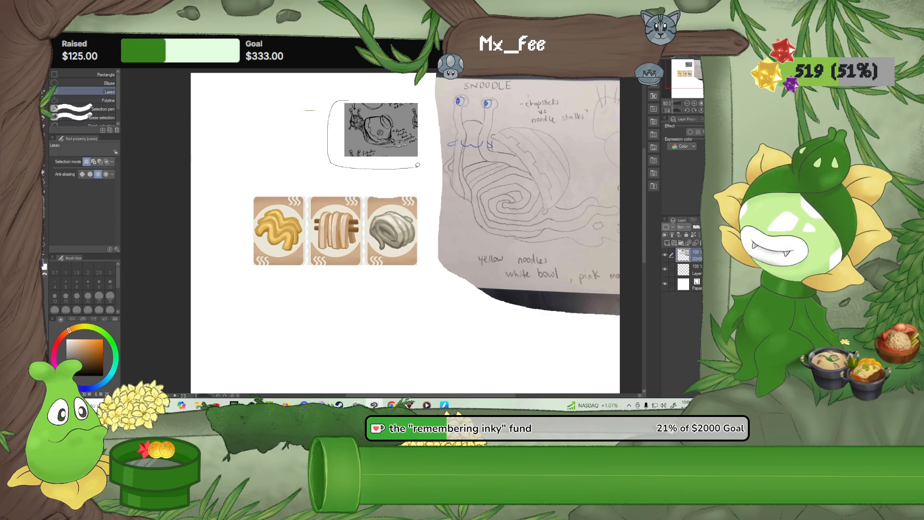
{"action": "left_click_drag", "start_coordinate": [420, 95], "coordinate": [402, 95]}
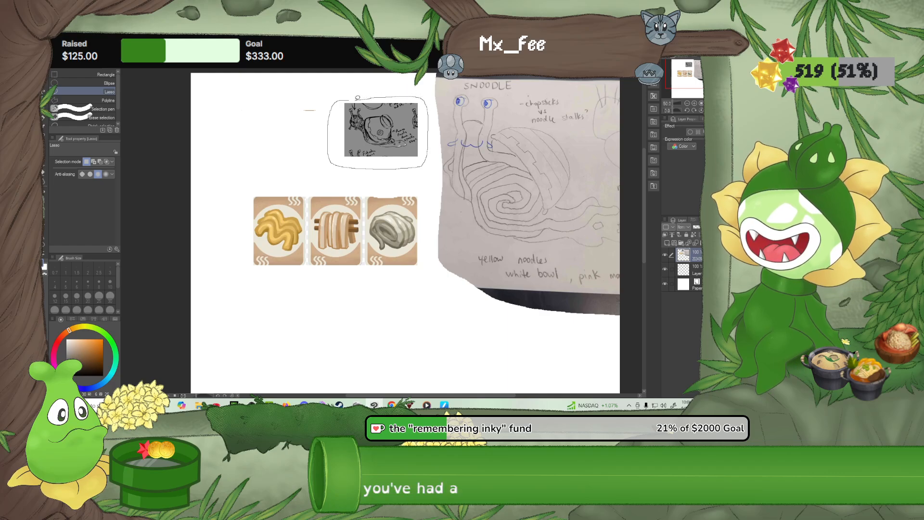
{"action": "left_click", "coordinate": [396, 180]}
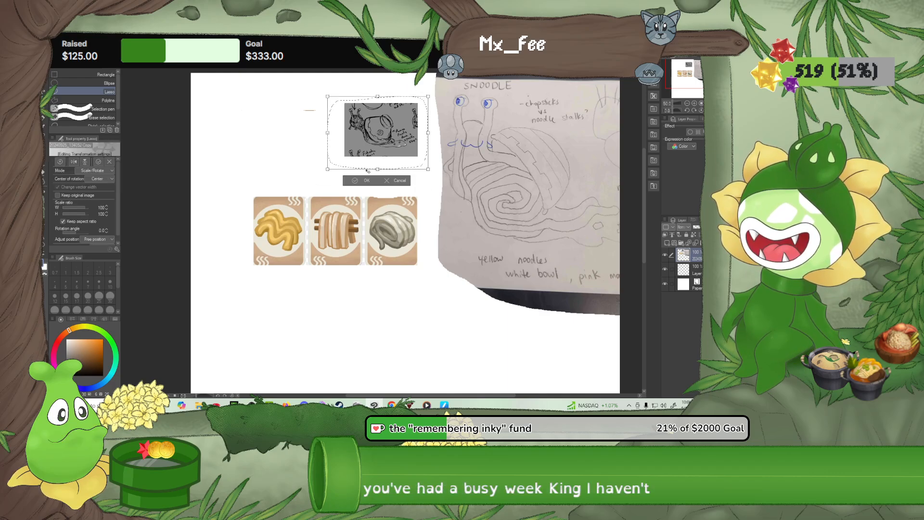
{"action": "left_click_drag", "start_coordinate": [260, 197], "coordinate": [254, 199]}
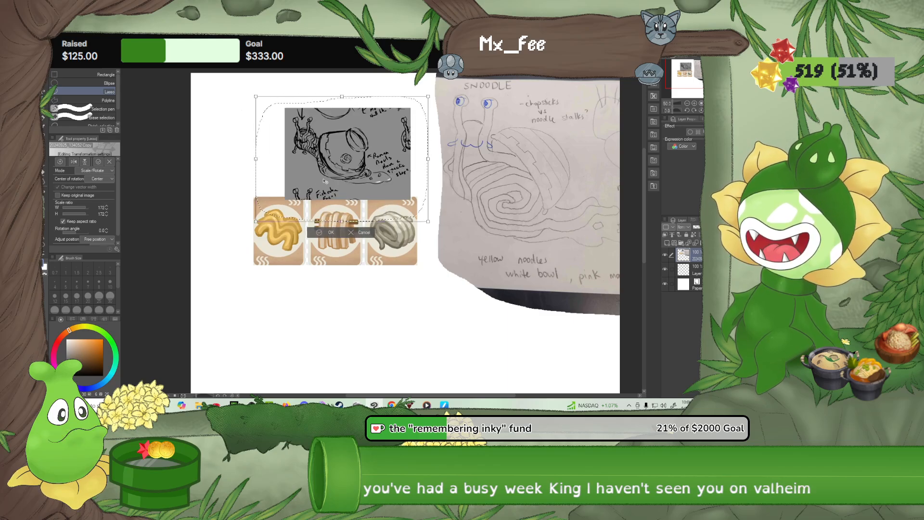
{"action": "mouse_move", "coordinate": [325, 181]}
{"action": "left_mouse_down"}
{"action": "mouse_move", "coordinate": [302, 176]}
{"action": "mouse_move", "coordinate": [332, 175]}
{"action": "left_mouse_up"}
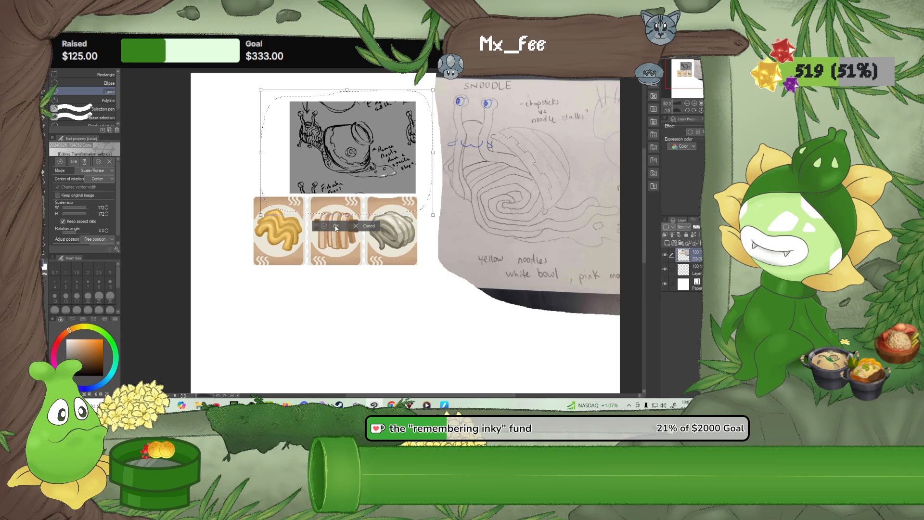
{"action": "left_click", "coordinate": [336, 228]}
{"action": "scroll", "coordinate": [367, 297], "scroll_direction": "down", "scroll_amount": 1}
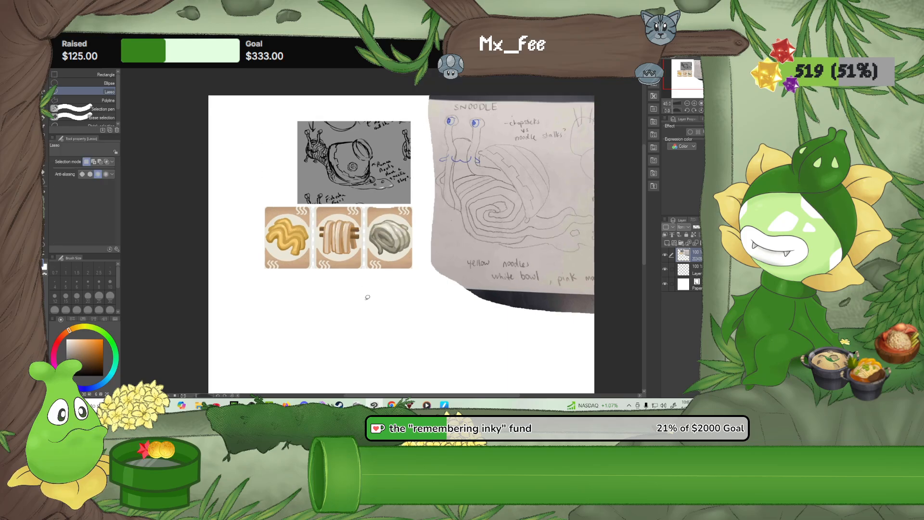
{"action": "left_click_drag", "start_coordinate": [377, 327], "coordinate": [323, 313]}
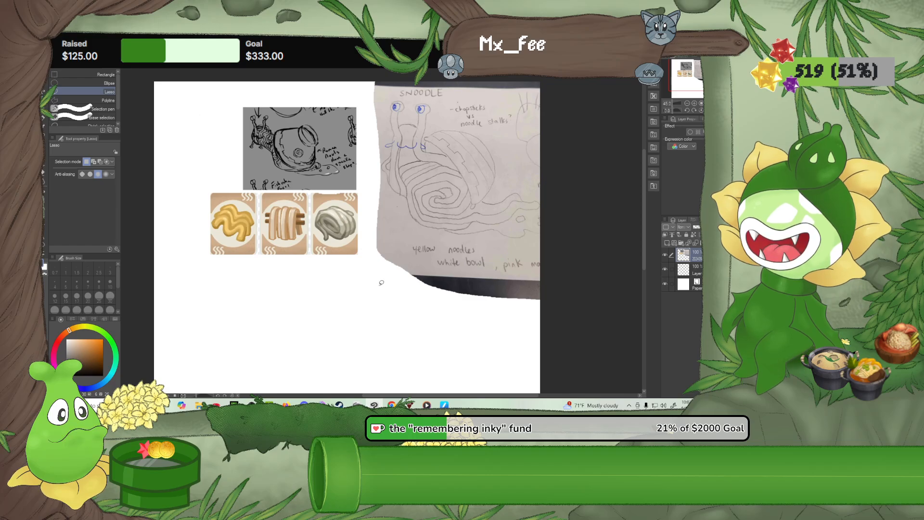
{"action": "mouse_move", "coordinate": [381, 282]}
{"action": "left_mouse_down"}
{"action": "mouse_move", "coordinate": [354, 260]}
{"action": "mouse_move", "coordinate": [366, 261]}
{"action": "left_mouse_up"}
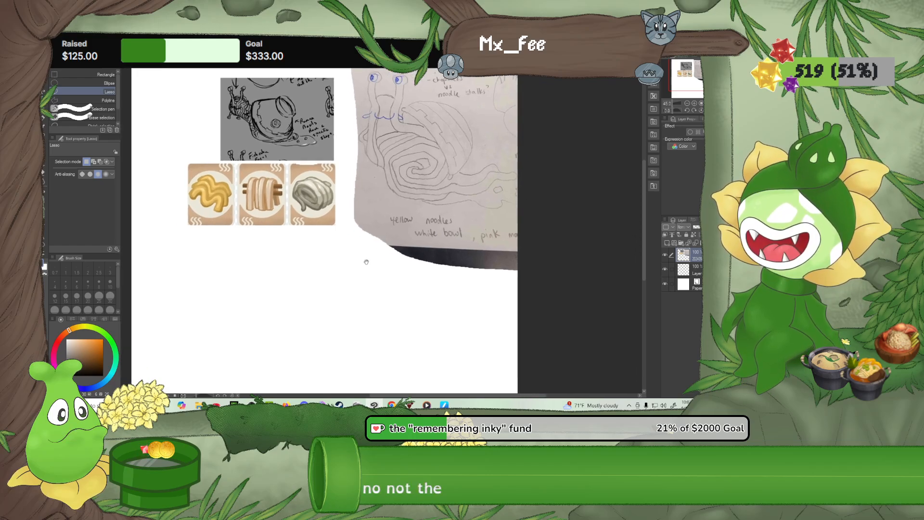
{"action": "scroll", "coordinate": [364, 262], "scroll_direction": "down", "scroll_amount": 2}
{"action": "left_click", "coordinate": [43, 120]}
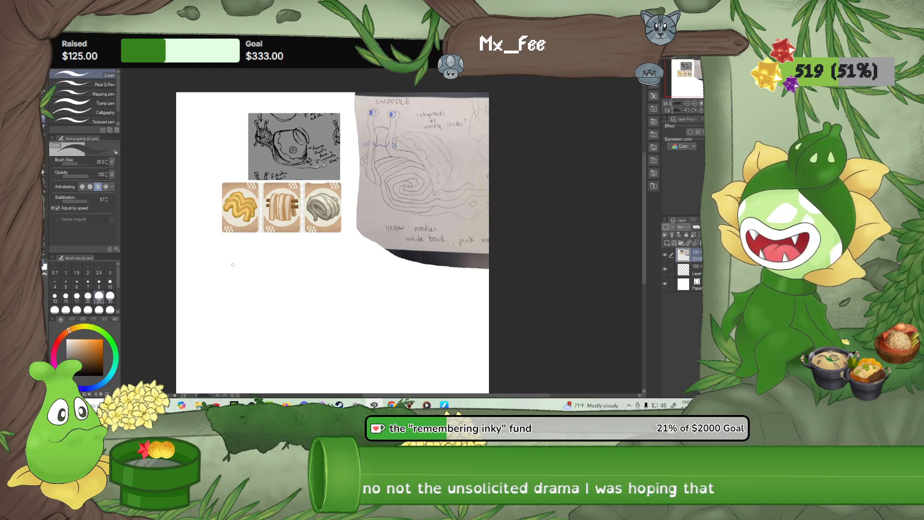
{"action": "left_click_drag", "start_coordinate": [268, 299], "coordinate": [242, 263]}
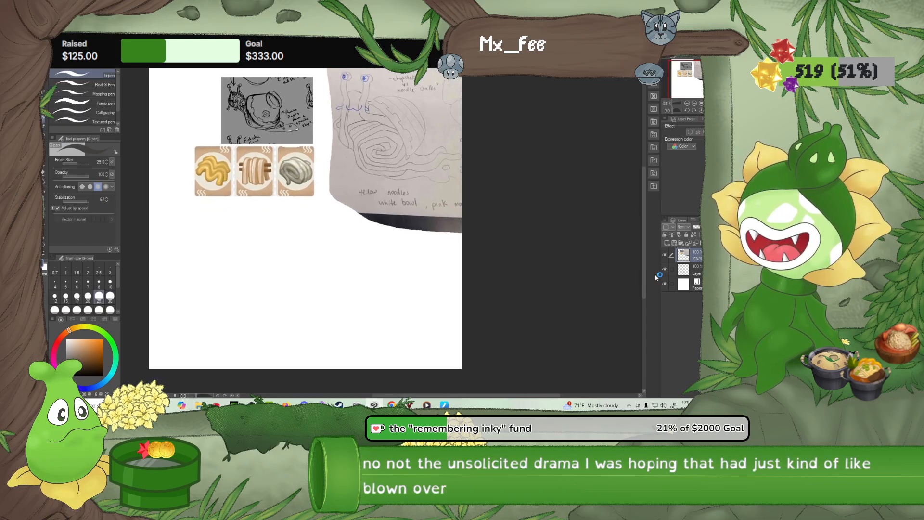
Lasso the grey snail sketch and noodle cards together, move them to the page's upper-left edge, and deselect
{"action": "left_click", "coordinate": [44, 102]}
{"action": "scroll", "coordinate": [84, 99], "scroll_direction": "down", "scroll_amount": 1}
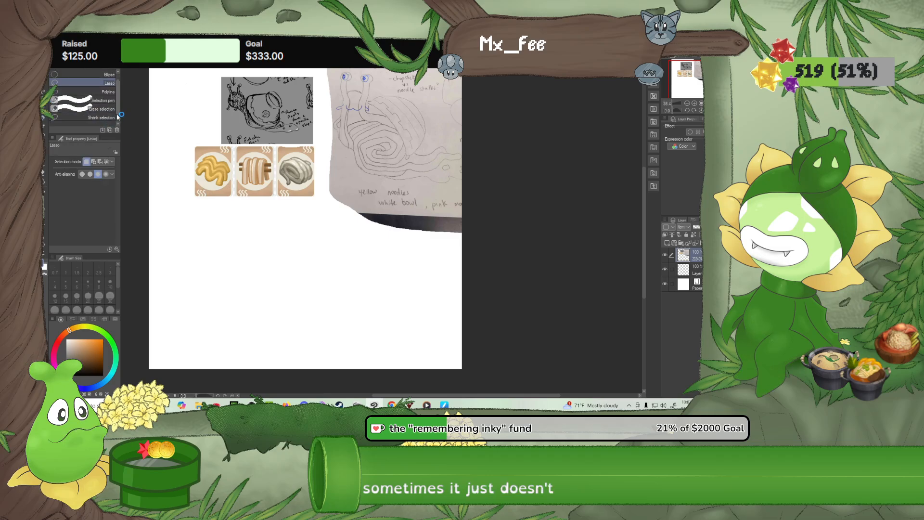
{"action": "scroll", "coordinate": [186, 84], "scroll_direction": "down", "scroll_amount": 1}
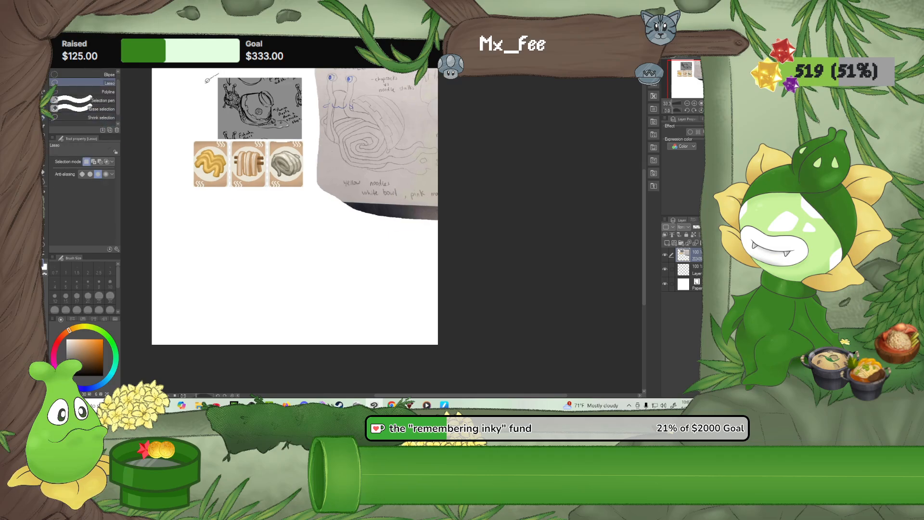
{"action": "mouse_move", "coordinate": [220, 72]}
{"action": "left_mouse_down"}
{"action": "mouse_move", "coordinate": [189, 127]}
{"action": "mouse_move", "coordinate": [190, 183]}
{"action": "left_mouse_up"}
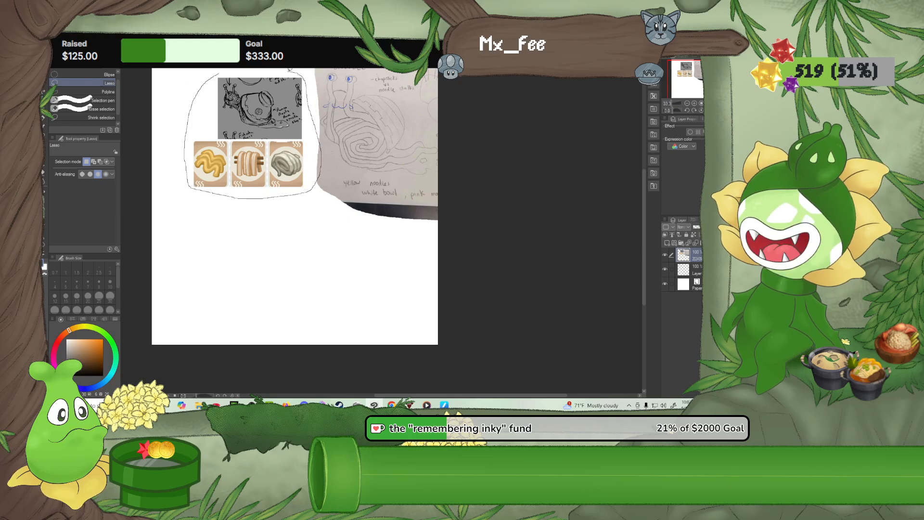
{"action": "left_click_drag", "start_coordinate": [308, 88], "coordinate": [219, 76]}
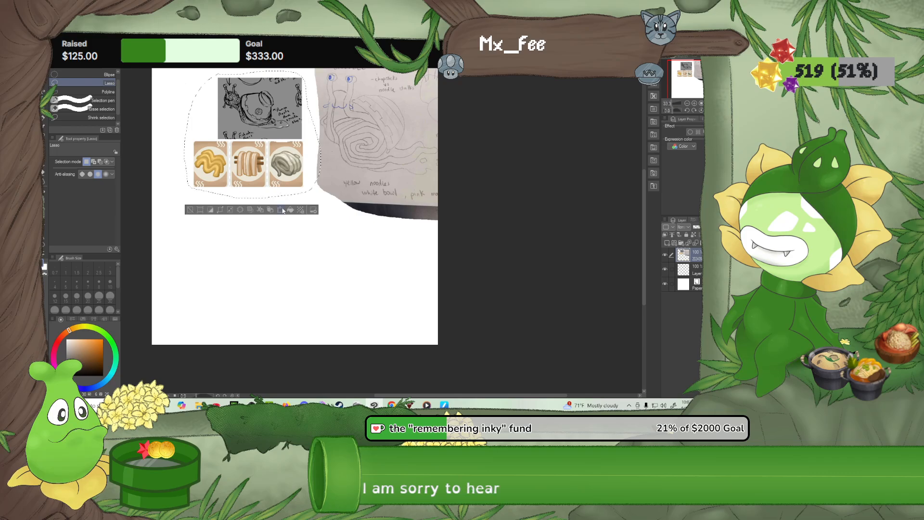
{"action": "left_click", "coordinate": [281, 210]}
{"action": "mouse_move", "coordinate": [283, 169]}
{"action": "left_mouse_down"}
{"action": "mouse_move", "coordinate": [260, 151]}
{"action": "mouse_move", "coordinate": [250, 156]}
{"action": "left_mouse_up"}
{"action": "scroll", "coordinate": [260, 151], "scroll_direction": "down", "scroll_amount": 1}
{"action": "left_click_drag", "start_coordinate": [278, 219], "coordinate": [279, 218]}
{"action": "left_click", "coordinate": [201, 188]}
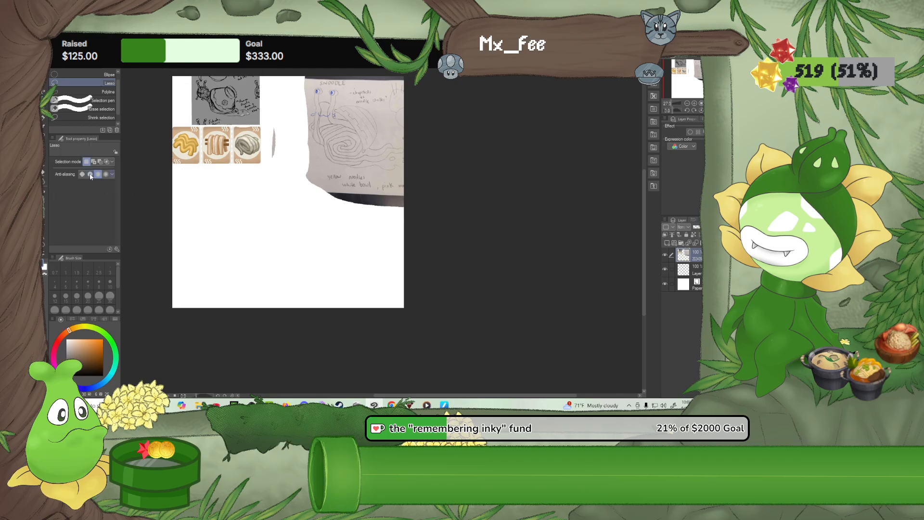
Switch back to the G-pen and move the empty layer above the reference image layer
{"action": "key", "text": "p"}
{"action": "mouse_move", "coordinate": [247, 207]}
{"action": "left_mouse_down"}
{"action": "mouse_move", "coordinate": [275, 248]}
{"action": "mouse_move", "coordinate": [310, 251]}
{"action": "left_mouse_up"}
{"action": "scroll", "coordinate": [311, 249], "scroll_direction": "up", "scroll_amount": 1}
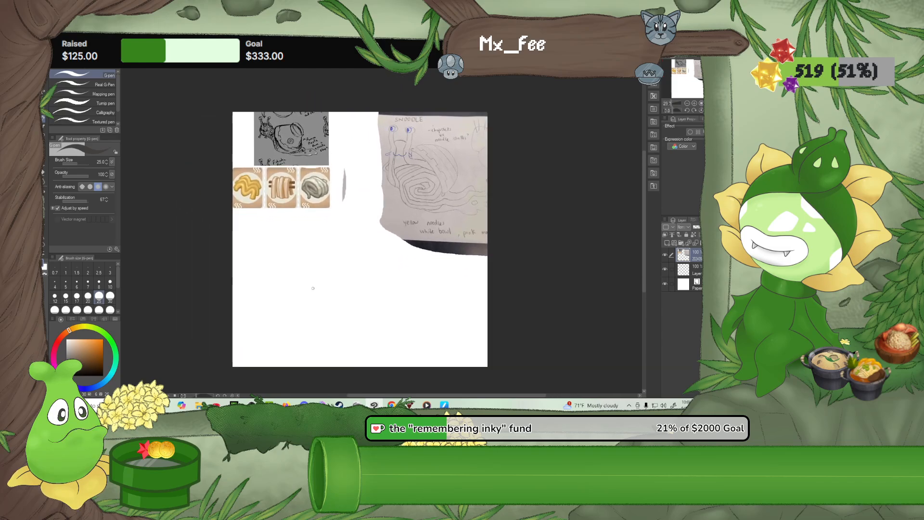
{"action": "scroll", "coordinate": [313, 288], "scroll_direction": "up", "scroll_amount": 1}
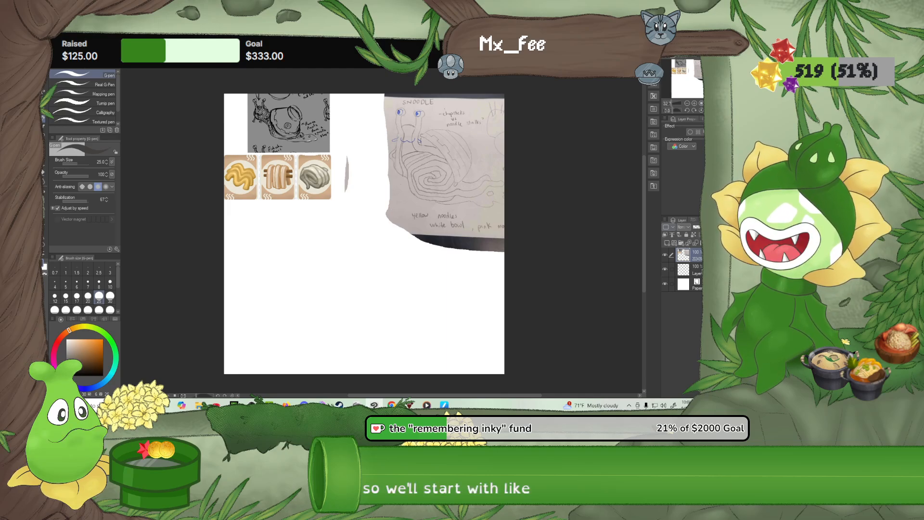
{"action": "left_click_drag", "start_coordinate": [697, 271], "coordinate": [700, 253]}
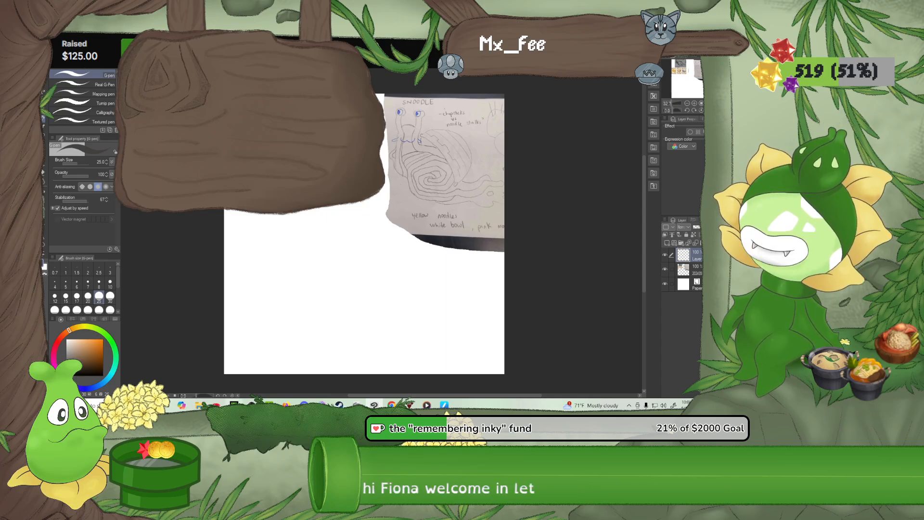
{"action": "mouse_move", "coordinate": [251, 404]}
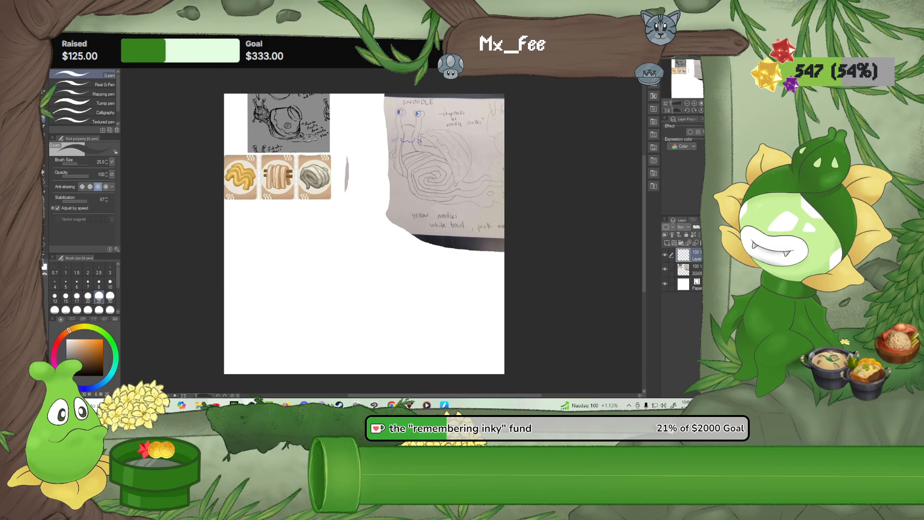
{"action": "left_click", "coordinate": [199, 405]}
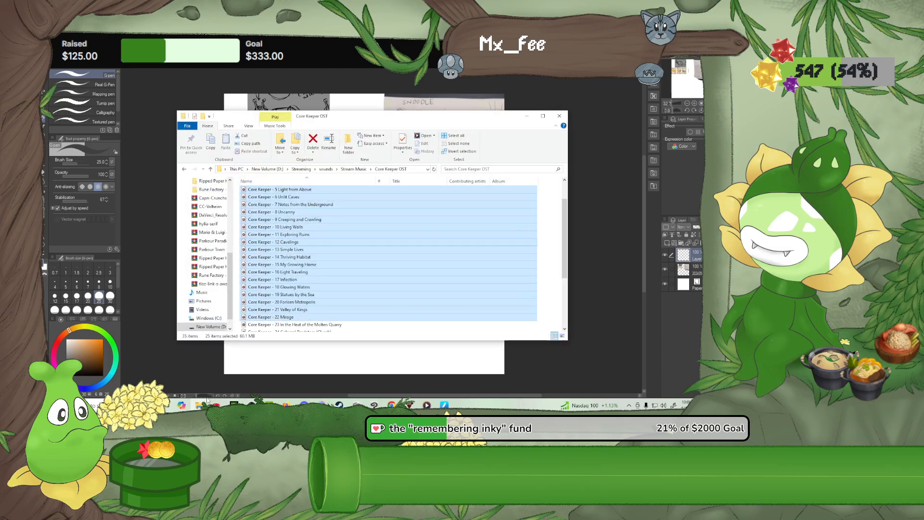
{"action": "left_click", "coordinate": [528, 117]}
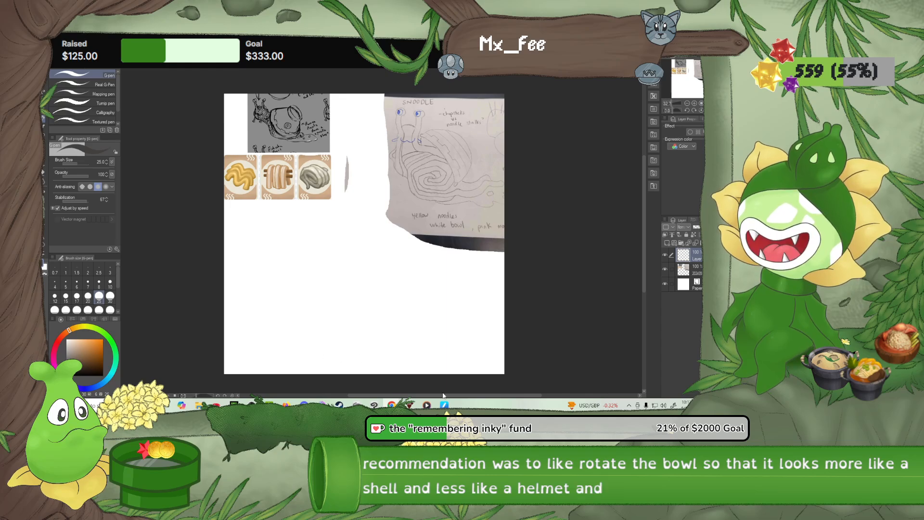
Switch to Media Player, play the current Core Keeper track from its beginning, and minimize the player
{"action": "left_click", "coordinate": [427, 405]}
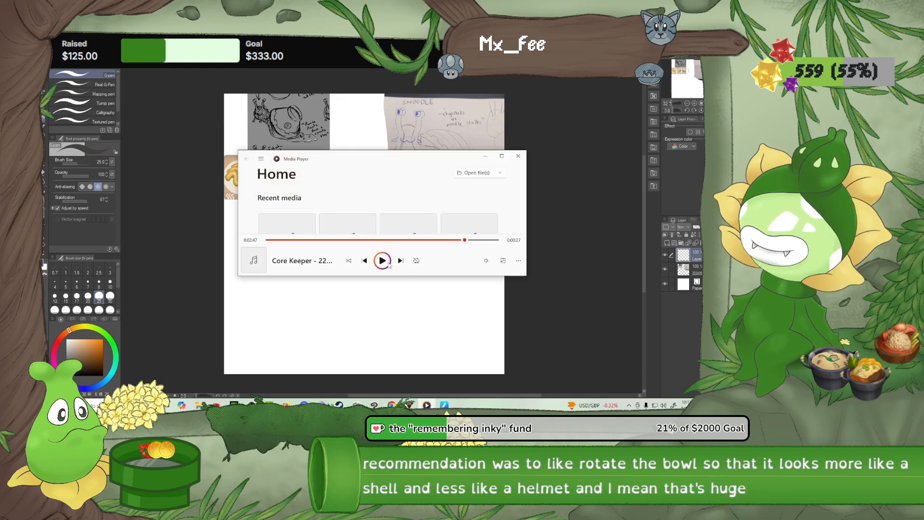
{"action": "left_click", "coordinate": [267, 240]}
{"action": "left_click", "coordinate": [382, 261]}
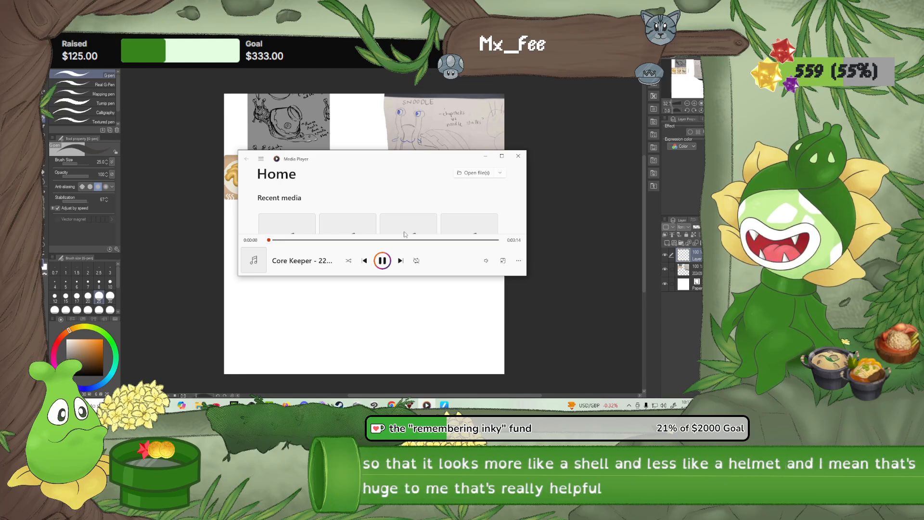
{"action": "left_click", "coordinate": [485, 157]}
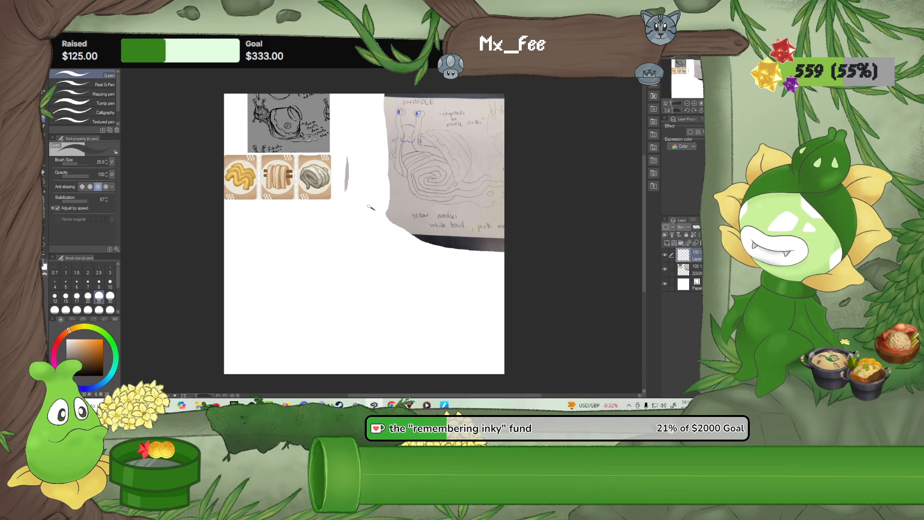
Sketch the tilted bowl shell with a double-oval foot, flared sides and a curved rim, and shift it towards the page's right side
{"action": "mouse_move", "coordinate": [349, 227]}
{"action": "left_mouse_down"}
{"action": "mouse_move", "coordinate": [388, 256]}
{"action": "mouse_move", "coordinate": [401, 255]}
{"action": "mouse_move", "coordinate": [402, 235]}
{"action": "left_mouse_up"}
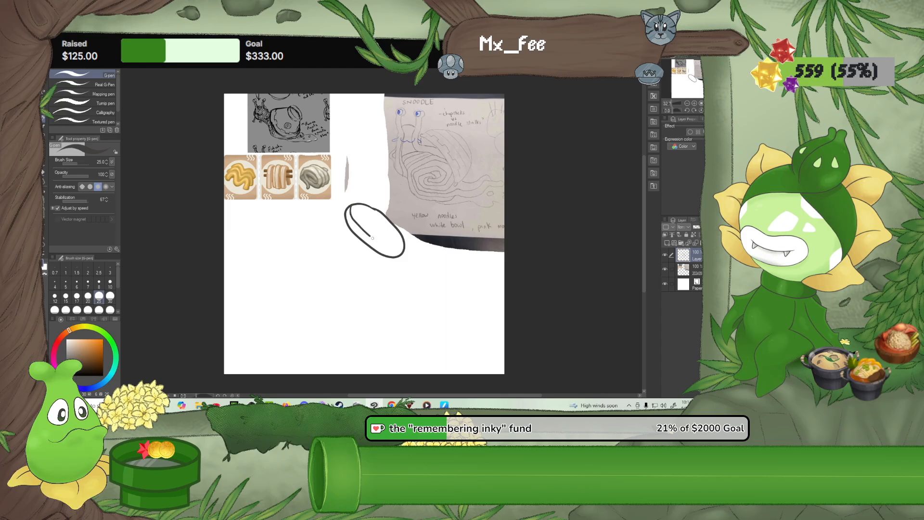
{"action": "left_click_drag", "start_coordinate": [381, 244], "coordinate": [391, 250]}
{"action": "left_click_drag", "start_coordinate": [345, 210], "coordinate": [278, 223]}
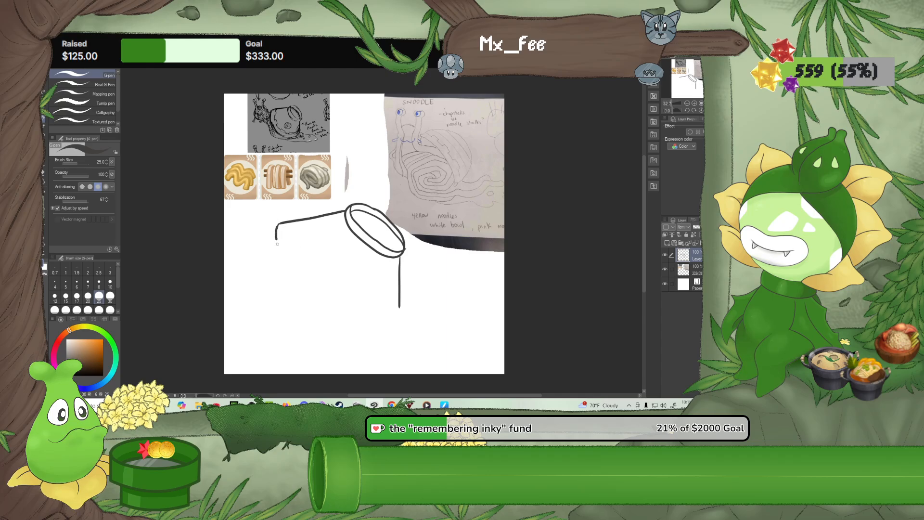
{"action": "left_click_drag", "start_coordinate": [349, 316], "coordinate": [396, 315]}
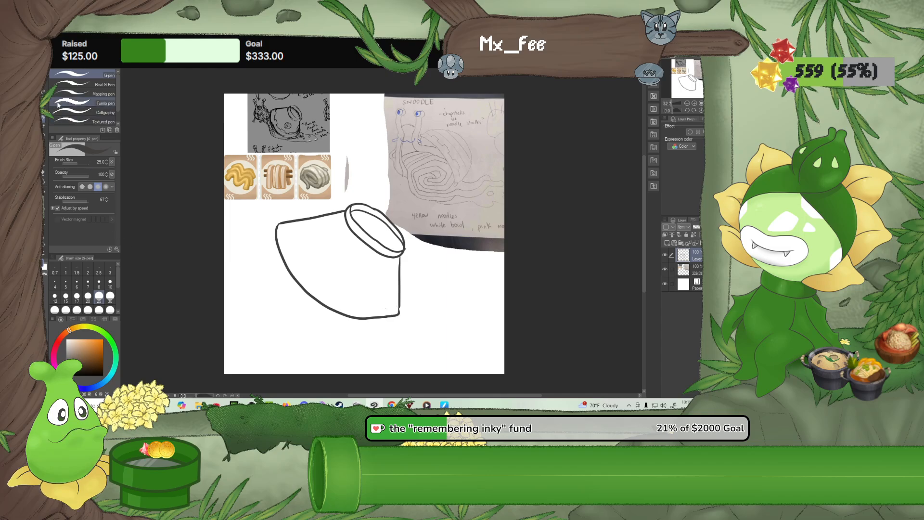
{"action": "key", "text": "k"}
{"action": "left_click_drag", "start_coordinate": [368, 272], "coordinate": [418, 269]}
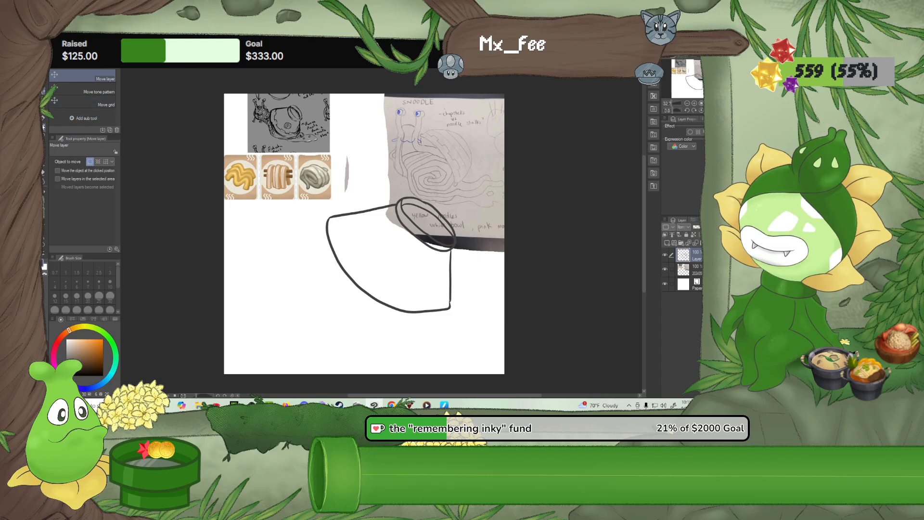
Sketch the noodle mass bulging from the bowl's rim with the G-pen and a wavy tail trailing under the bowl
{"action": "key", "text": "p"}
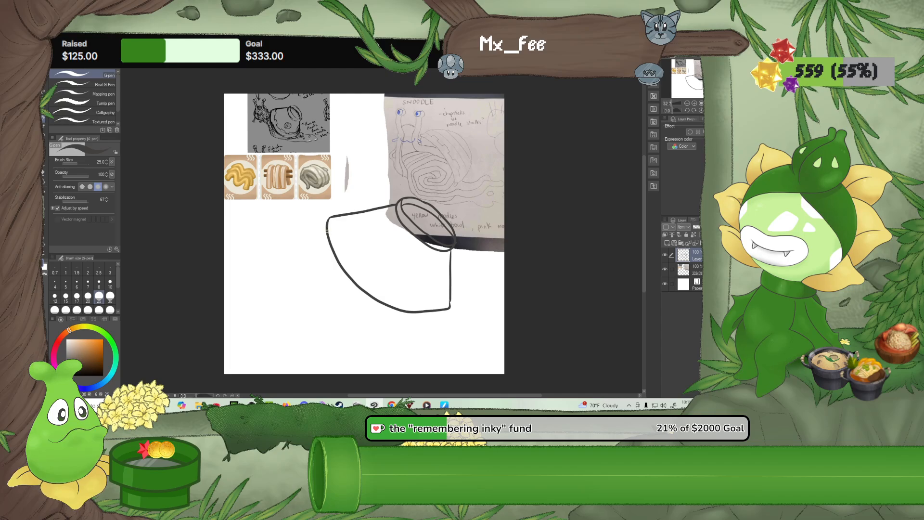
{"action": "left_click_drag", "start_coordinate": [311, 232], "coordinate": [288, 240]}
{"action": "left_click_drag", "start_coordinate": [284, 273], "coordinate": [308, 297]}
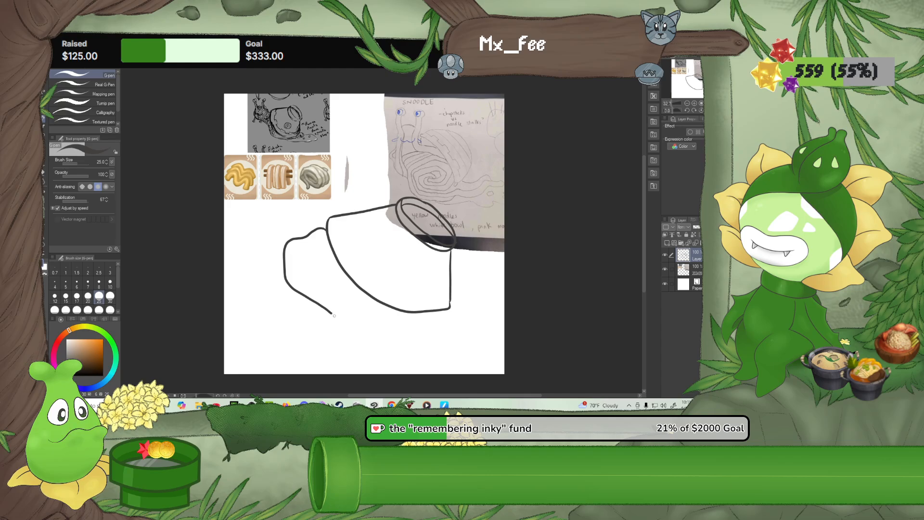
{"action": "left_click_drag", "start_coordinate": [350, 327], "coordinate": [388, 328]}
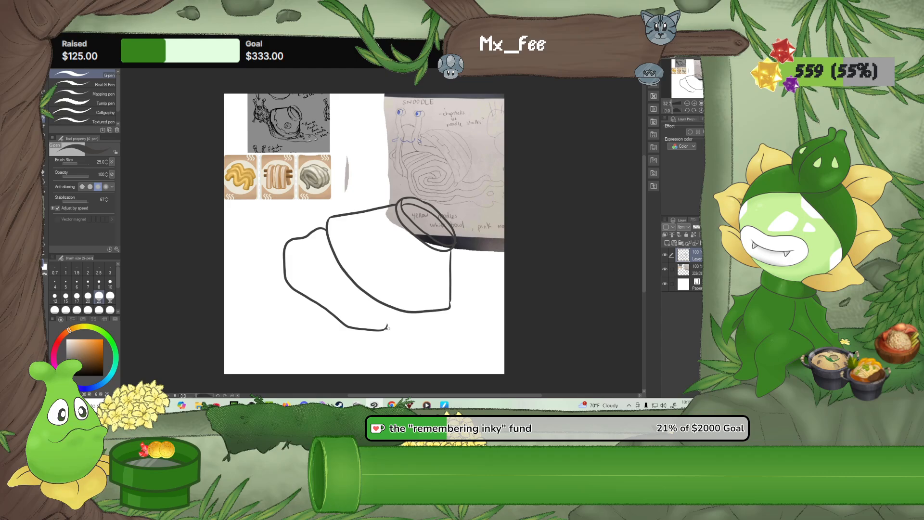
{"action": "left_click_drag", "start_coordinate": [399, 328], "coordinate": [403, 319]}
{"action": "mouse_move", "coordinate": [455, 318]}
{"action": "left_mouse_down"}
{"action": "mouse_move", "coordinate": [489, 308]}
{"action": "mouse_move", "coordinate": [473, 310]}
{"action": "left_mouse_up"}
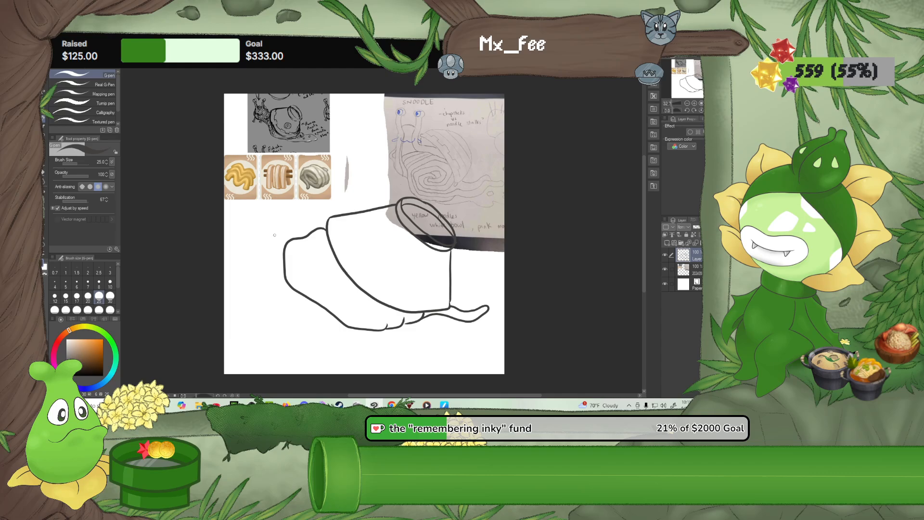
Sketch the rounded head and short neck behind the noodle mass, and start the inner curves of the noodle coil
{"action": "left_click_drag", "start_coordinate": [307, 234], "coordinate": [315, 261]}
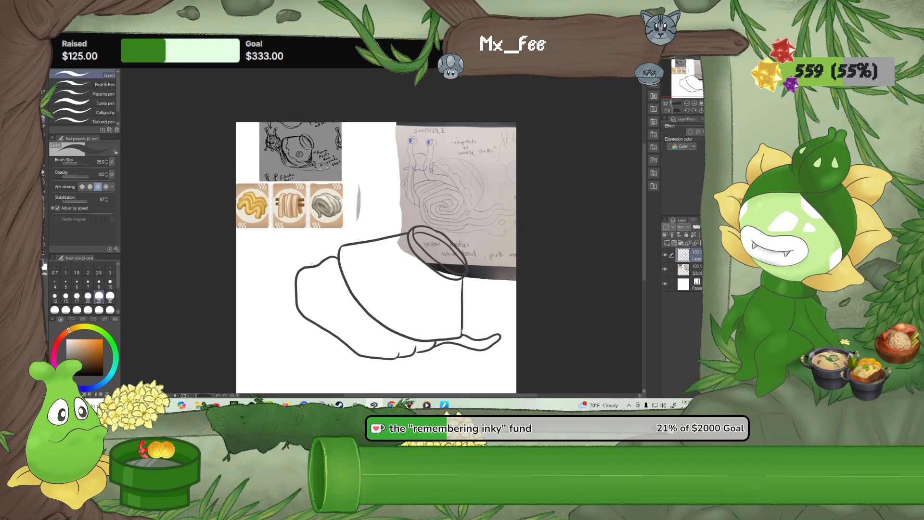
{"action": "mouse_move", "coordinate": [316, 265]}
{"action": "left_mouse_down"}
{"action": "mouse_move", "coordinate": [307, 231]}
{"action": "mouse_move", "coordinate": [293, 224]}
{"action": "mouse_move", "coordinate": [267, 251]}
{"action": "mouse_move", "coordinate": [273, 282]}
{"action": "mouse_move", "coordinate": [284, 289]}
{"action": "left_mouse_up"}
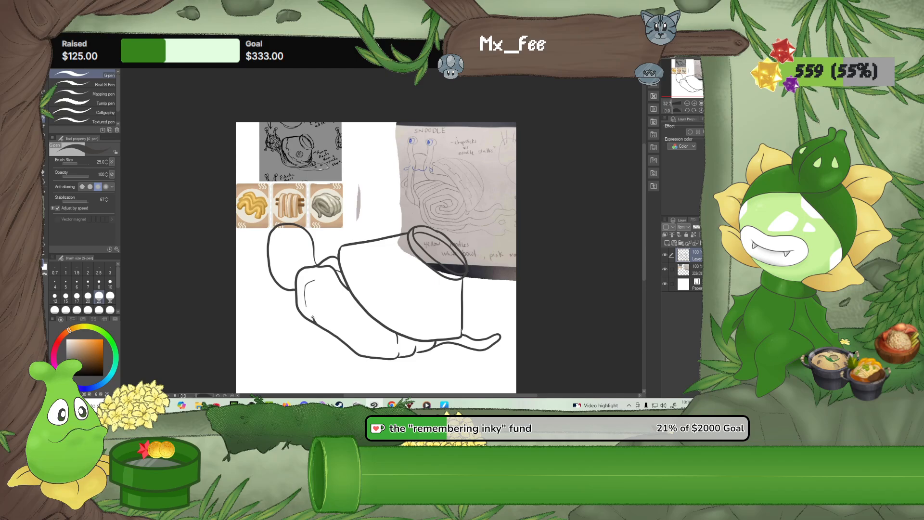
{"action": "left_click_drag", "start_coordinate": [313, 298], "coordinate": [329, 295]}
{"action": "left_click_drag", "start_coordinate": [316, 280], "coordinate": [366, 320]}
Clean up the coil's inner lines with the Rough eraser at size 30 and redraw its lower curve with the G-pen
{"action": "left_click", "coordinate": [45, 174]}
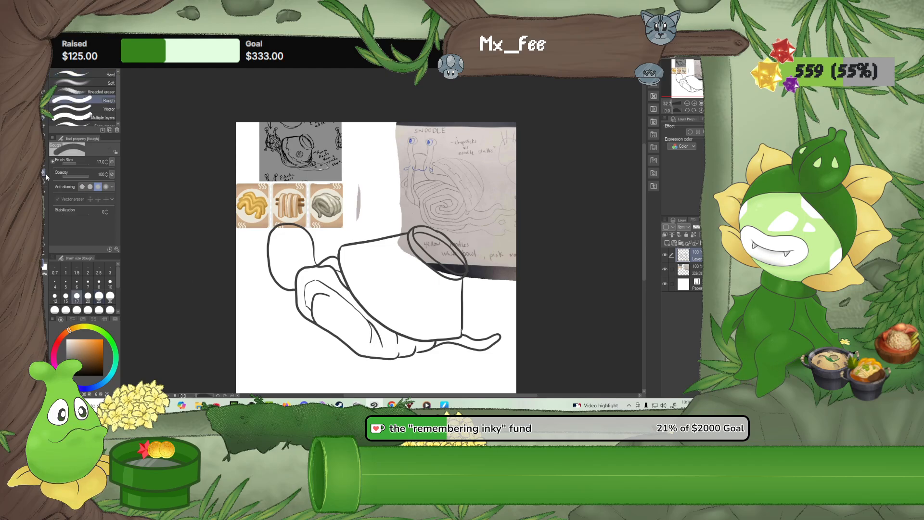
{"action": "left_click", "coordinate": [110, 296]}
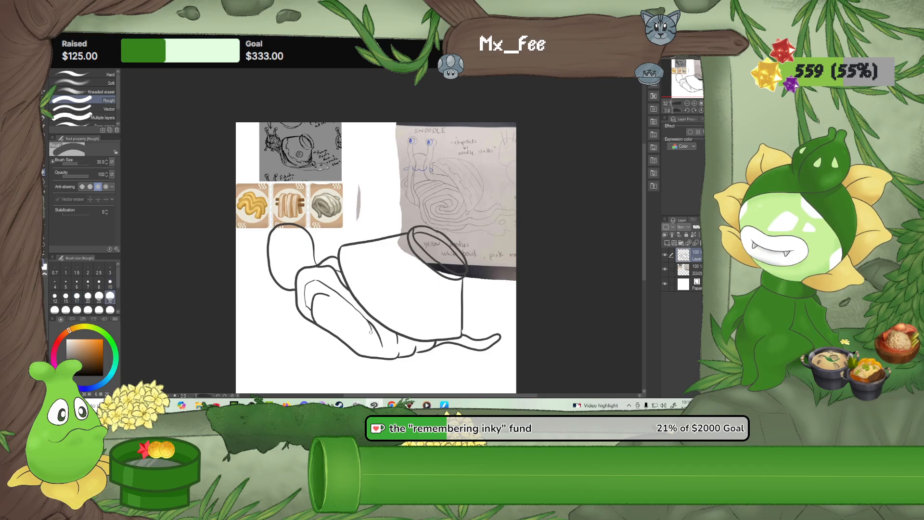
{"action": "left_click", "coordinate": [44, 117]}
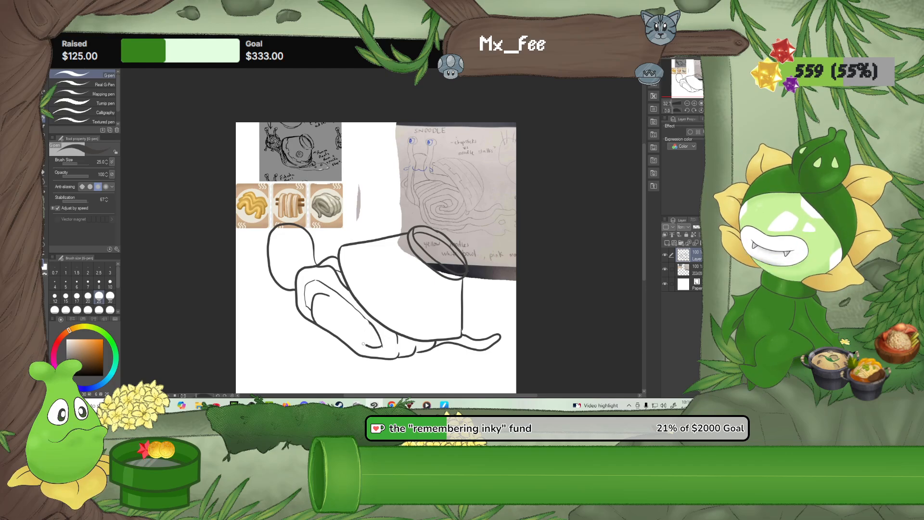
{"action": "left_click_drag", "start_coordinate": [356, 335], "coordinate": [339, 325]}
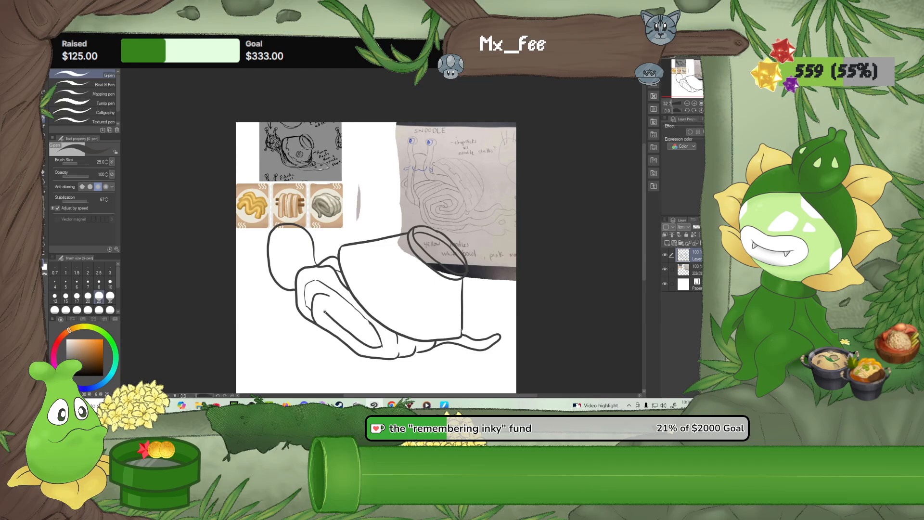
Erase the stray line at the coil's upper end and draw the remaining spiral turns into its centre with the G-pen
{"action": "left_click", "coordinate": [44, 172]}
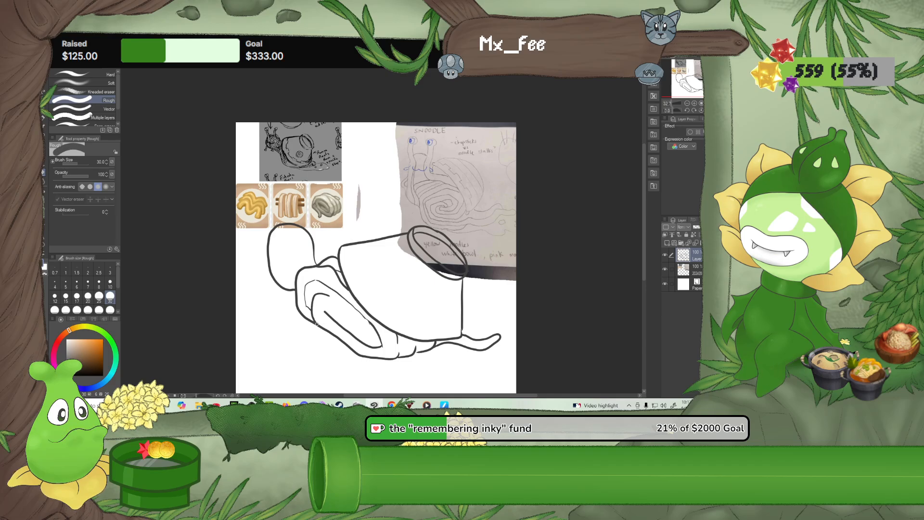
{"action": "left_click_drag", "start_coordinate": [312, 299], "coordinate": [329, 297]}
{"action": "left_click", "coordinate": [44, 116]}
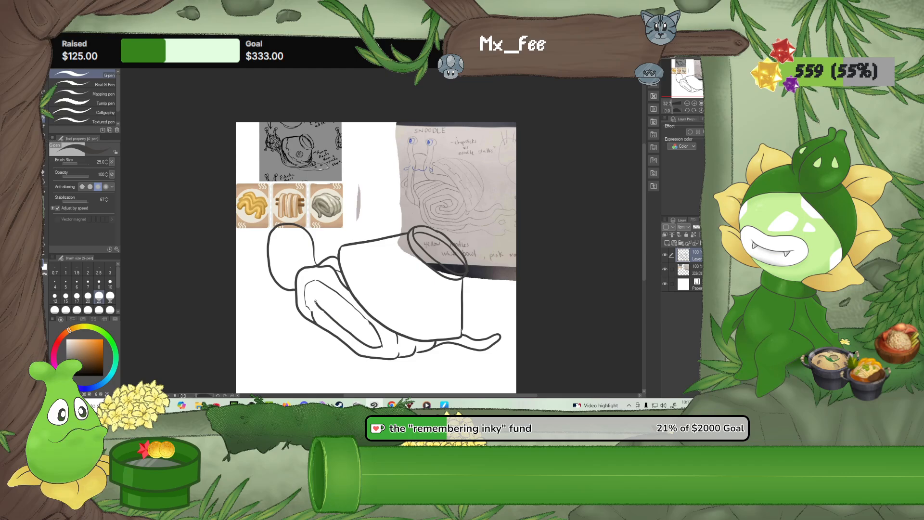
{"action": "mouse_move", "coordinate": [315, 301]}
{"action": "left_mouse_down"}
{"action": "mouse_move", "coordinate": [319, 290]}
{"action": "mouse_move", "coordinate": [354, 330]}
{"action": "mouse_move", "coordinate": [335, 323]}
{"action": "left_mouse_up"}
{"action": "key", "text": "e"}
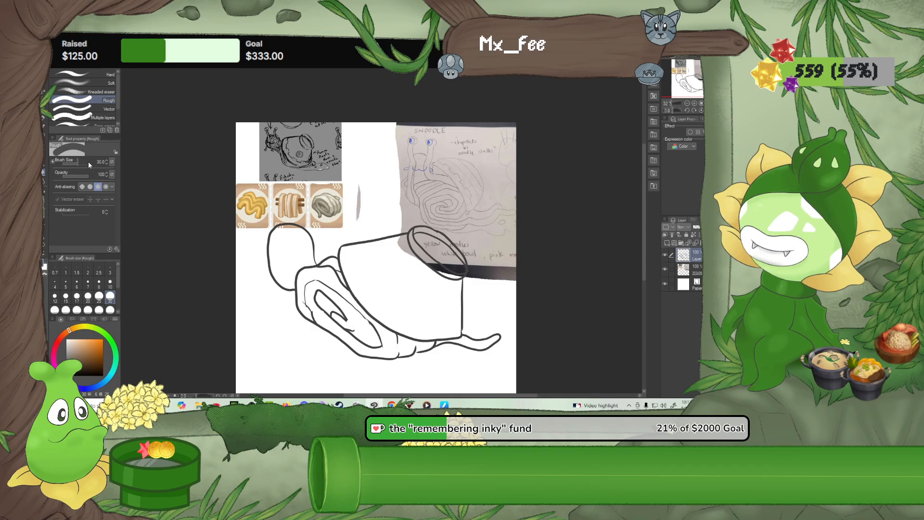
{"action": "key", "text": "p"}
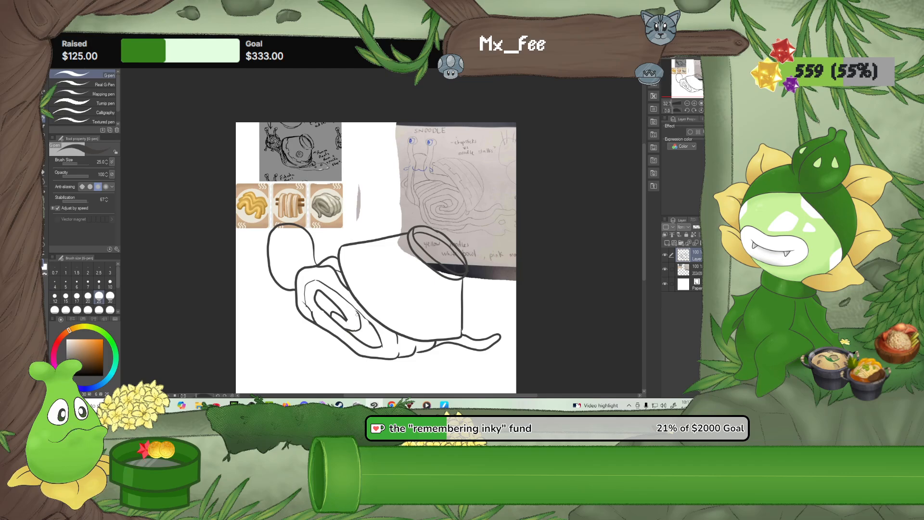
{"action": "left_click_drag", "start_coordinate": [361, 343], "coordinate": [376, 335]}
Draw a scalloped moustache fringe with curled ends across the lower head and erase the head outline crossing it
{"action": "left_click_drag", "start_coordinate": [324, 227], "coordinate": [336, 269]}
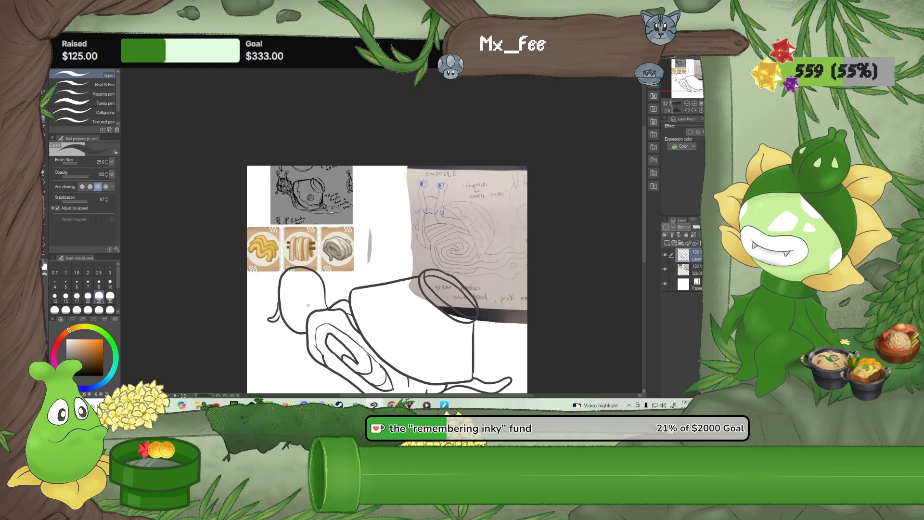
{"action": "left_click_drag", "start_coordinate": [319, 316], "coordinate": [305, 312]}
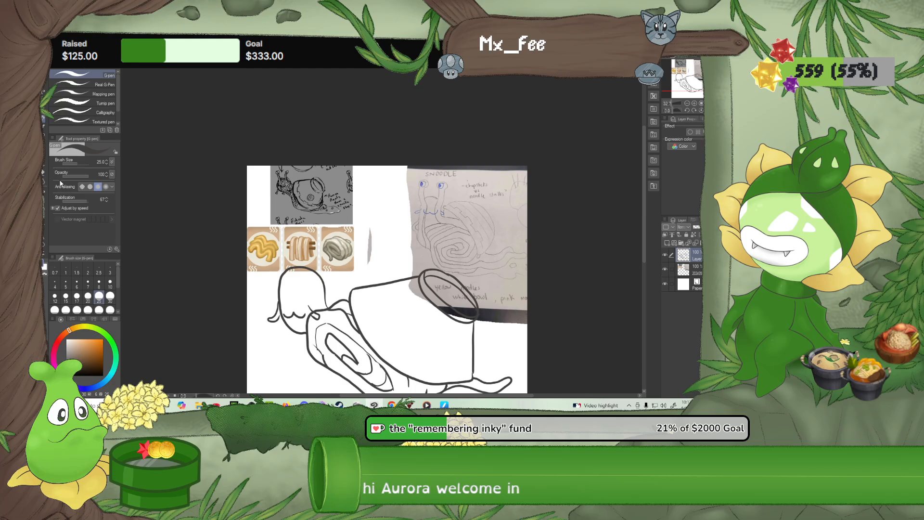
{"action": "scroll", "coordinate": [311, 294], "scroll_direction": "up", "scroll_amount": 5}
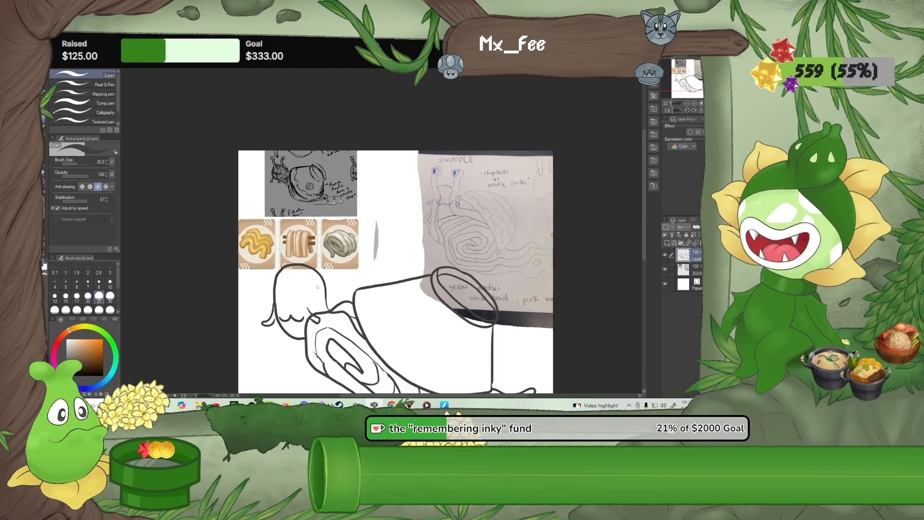
{"action": "left_click_drag", "start_coordinate": [307, 299], "coordinate": [327, 210]}
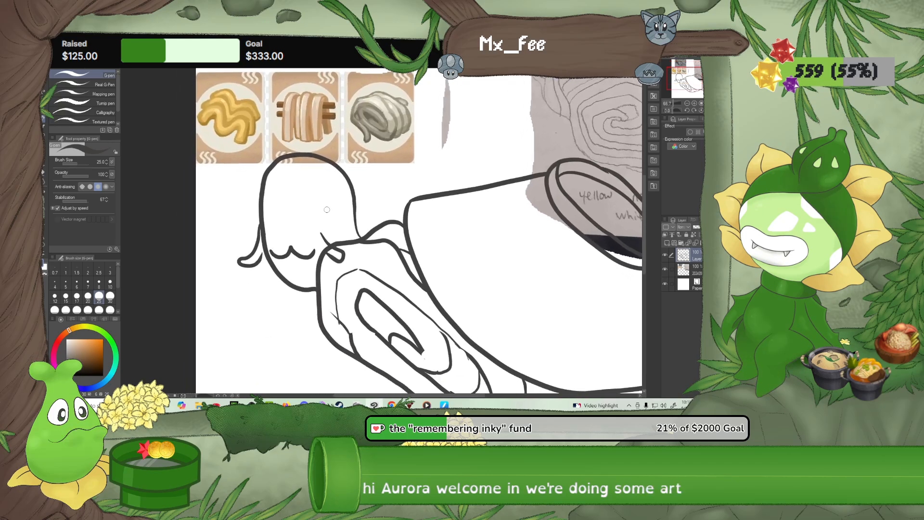
{"action": "left_click", "coordinate": [44, 175]}
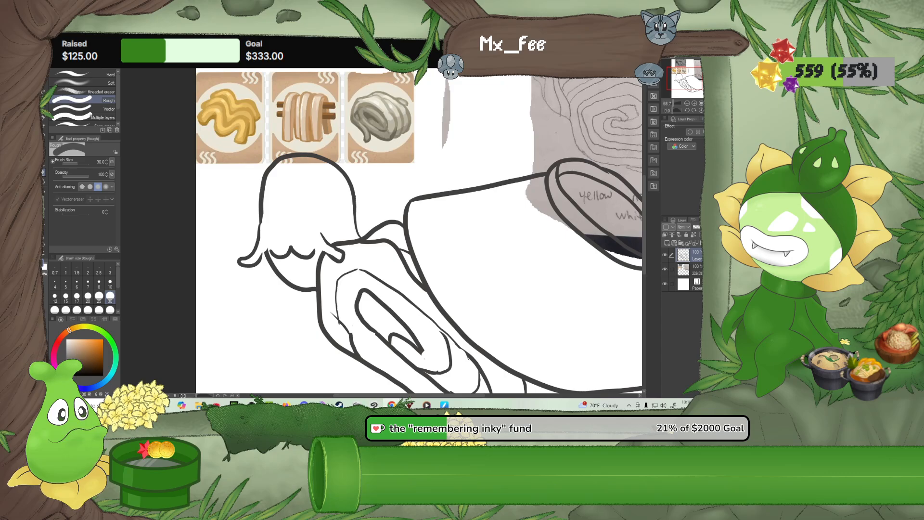
{"action": "scroll", "coordinate": [563, 230], "scroll_direction": "down", "scroll_amount": 3}
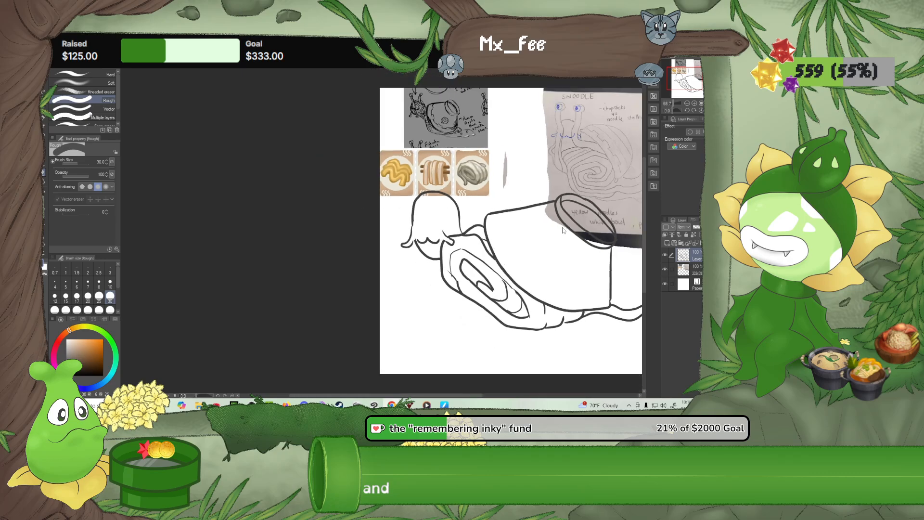
{"action": "scroll", "coordinate": [563, 230], "scroll_direction": "down", "scroll_amount": 1}
{"action": "mouse_move", "coordinate": [575, 264]}
{"action": "left_mouse_down"}
{"action": "mouse_move", "coordinate": [356, 263]}
{"action": "mouse_move", "coordinate": [369, 280]}
{"action": "left_mouse_up"}
{"action": "scroll", "coordinate": [356, 263], "scroll_direction": "up", "scroll_amount": 1}
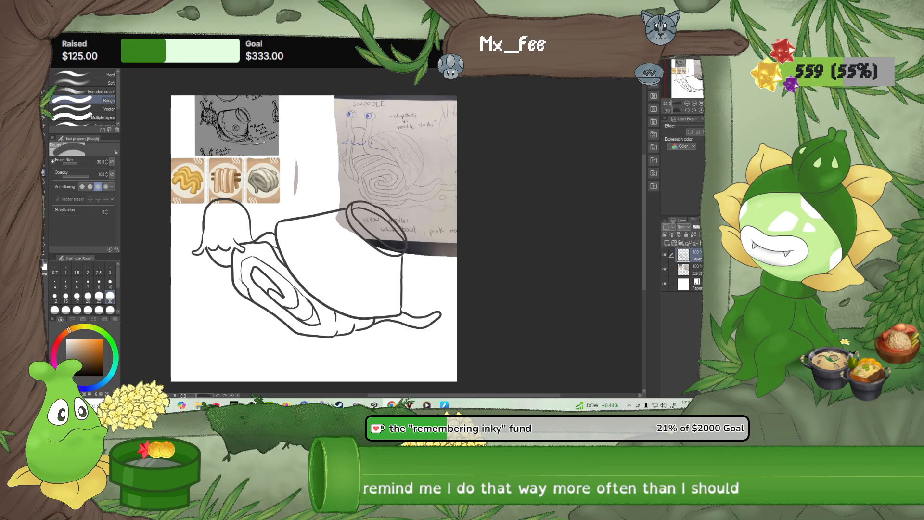
{"action": "key", "text": "super+shift+s"}
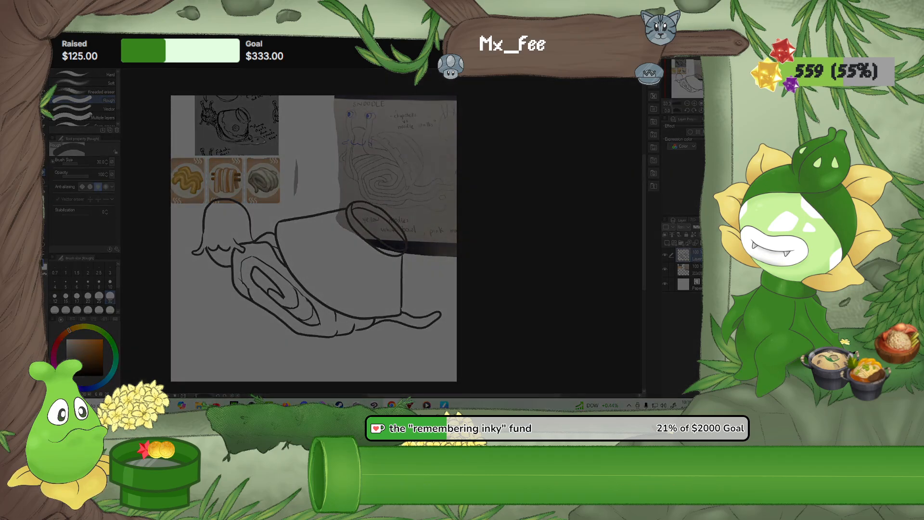
{"action": "key", "text": "Escape"}
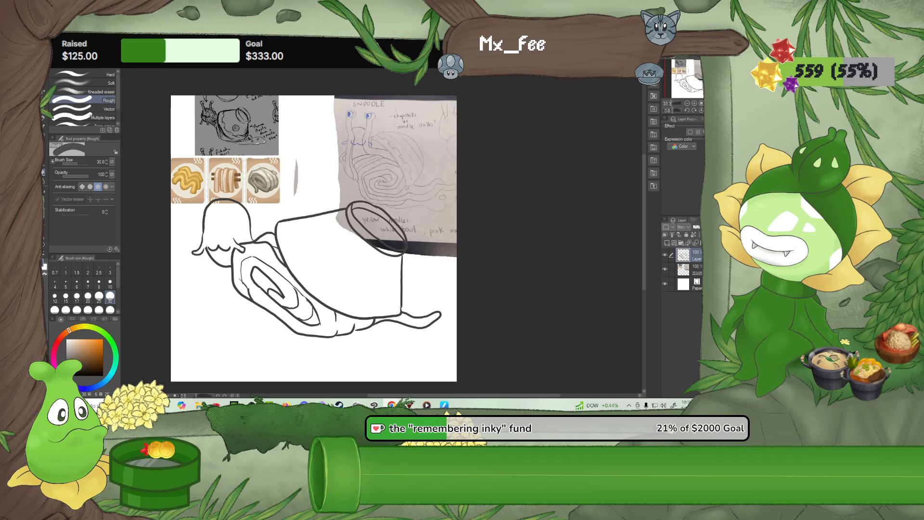
{"action": "key", "text": "shift+super+s"}
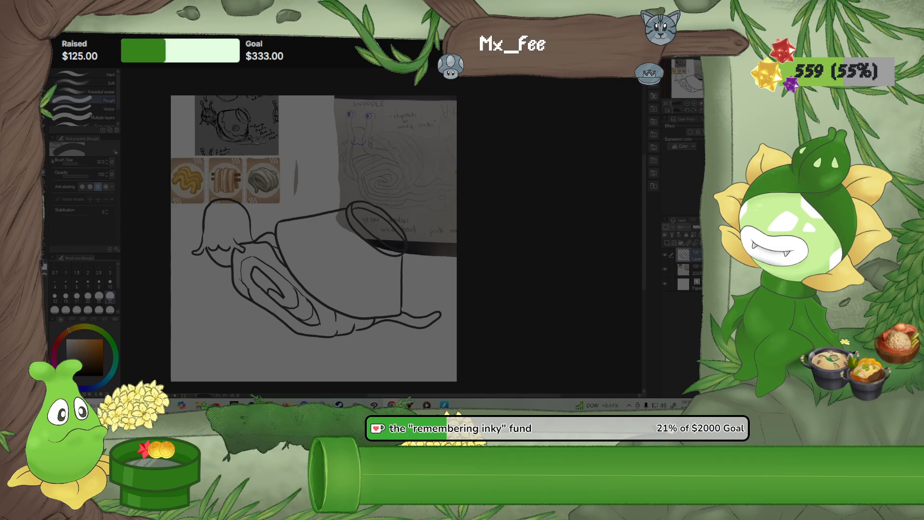
{"action": "key", "text": "Escape"}
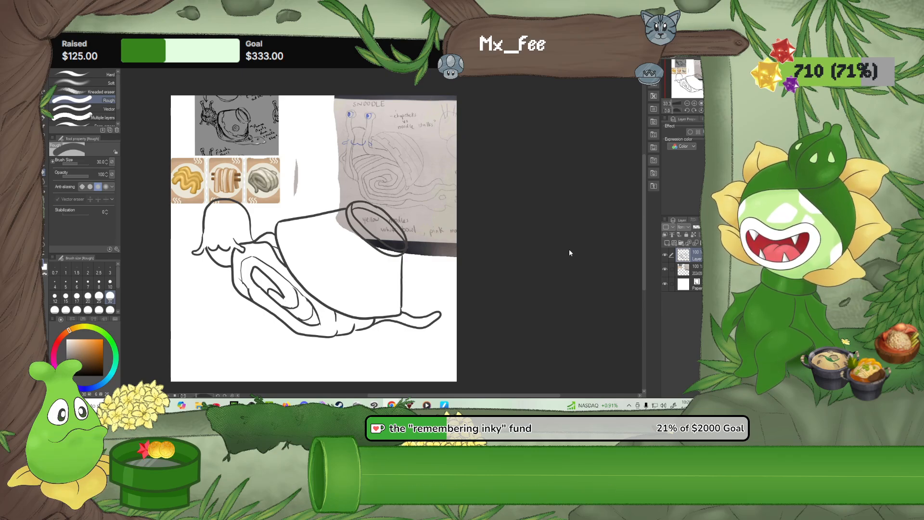
Draw two eye stalks with round tips rising from the top of the head with the G-pen
{"action": "scroll", "coordinate": [304, 289], "scroll_direction": "up", "scroll_amount": 2}
{"action": "scroll", "coordinate": [151, 254], "scroll_direction": "up", "scroll_amount": 3}
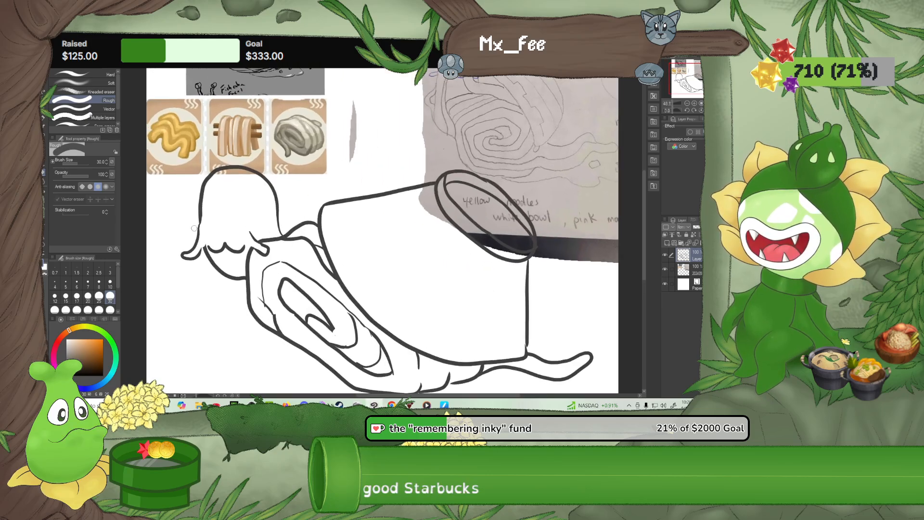
{"action": "scroll", "coordinate": [194, 227], "scroll_direction": "up", "scroll_amount": 3}
{"action": "scroll", "coordinate": [195, 227], "scroll_direction": "up", "scroll_amount": 1}
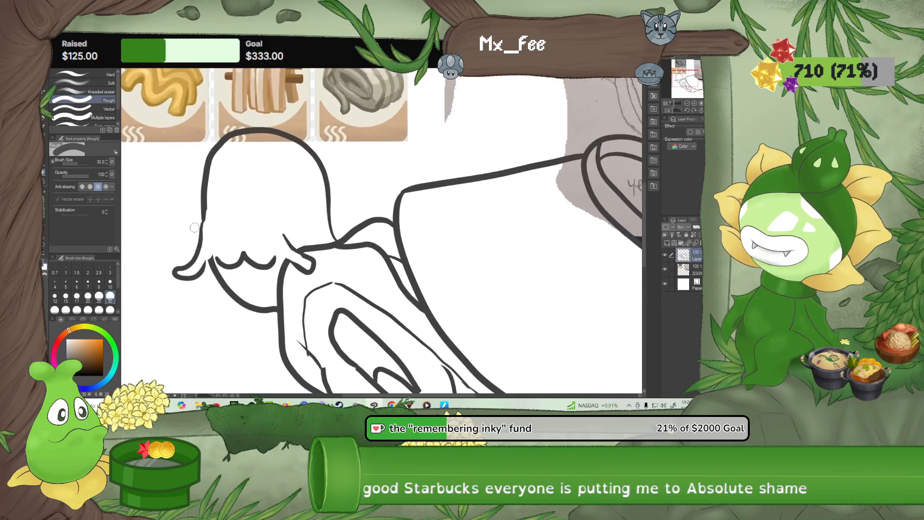
{"action": "scroll", "coordinate": [237, 224], "scroll_direction": "up", "scroll_amount": 1}
{"action": "left_click_drag", "start_coordinate": [260, 264], "coordinate": [210, 329]}
{"action": "scroll", "coordinate": [210, 329], "scroll_direction": "down", "scroll_amount": 3}
{"action": "scroll", "coordinate": [210, 312], "scroll_direction": "down", "scroll_amount": 2}
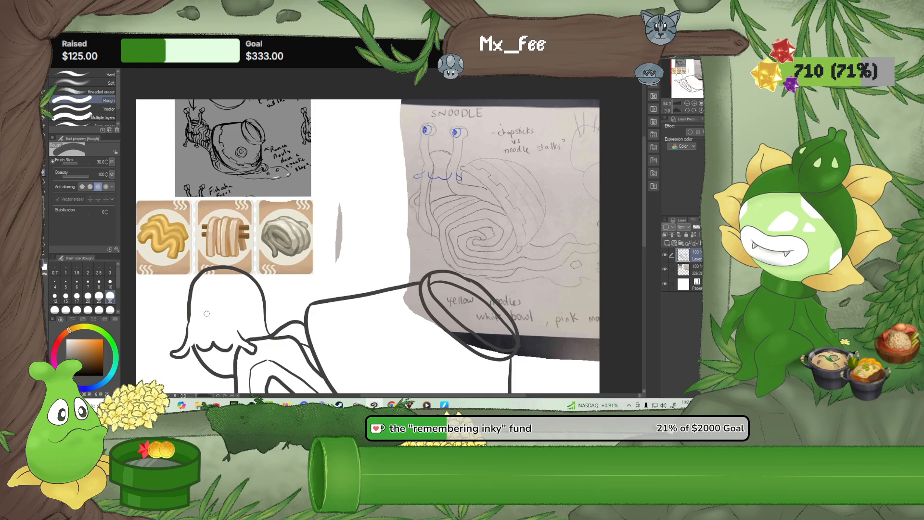
{"action": "left_click", "coordinate": [45, 116]}
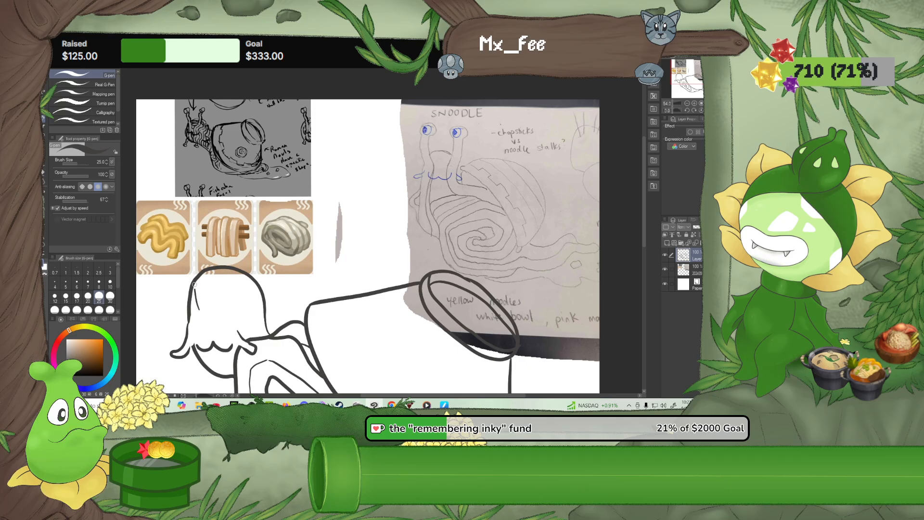
{"action": "mouse_move", "coordinate": [209, 251]}
{"action": "left_mouse_down"}
{"action": "mouse_move", "coordinate": [214, 240]}
{"action": "mouse_move", "coordinate": [195, 237]}
{"action": "left_mouse_up"}
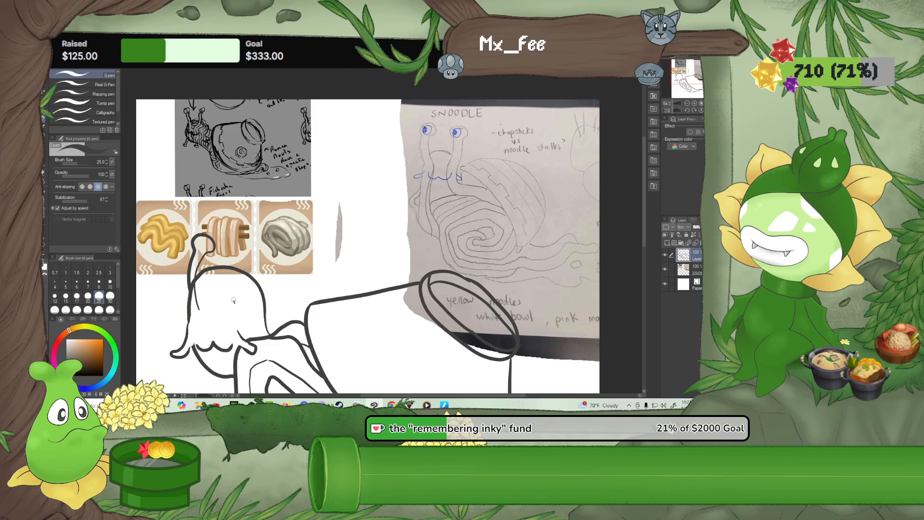
{"action": "left_click_drag", "start_coordinate": [236, 289], "coordinate": [235, 249]}
{"action": "key", "text": "ctrl+z"}
{"action": "mouse_move", "coordinate": [232, 258]}
{"action": "left_mouse_down"}
{"action": "mouse_move", "coordinate": [231, 247]}
{"action": "mouse_move", "coordinate": [247, 240]}
{"action": "mouse_move", "coordinate": [249, 257]}
{"action": "left_mouse_up"}
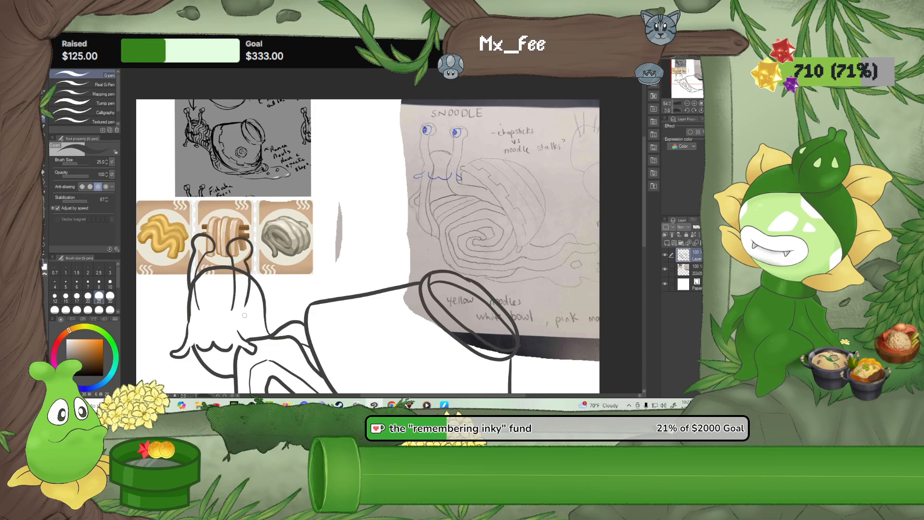
Erase the head outline crossing the eye stalks and touch up the front stalk's edge with the G-pen
{"action": "key", "text": "e"}
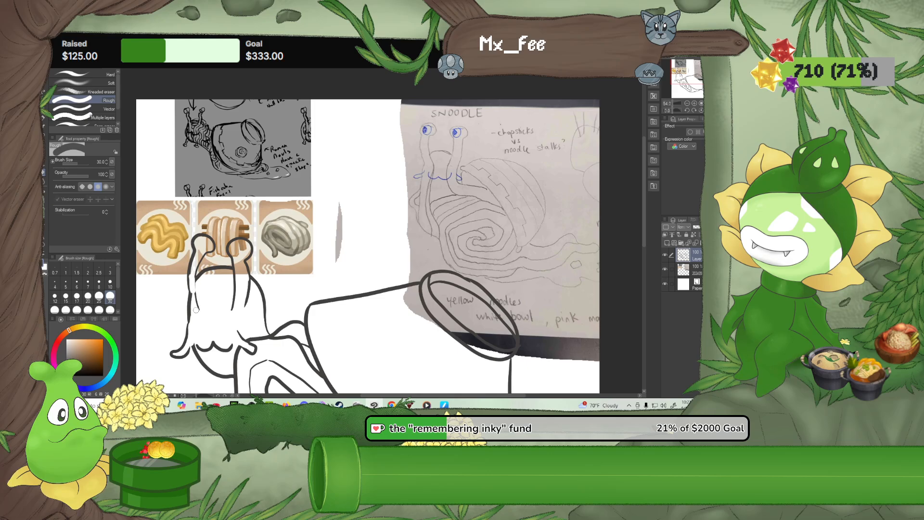
{"action": "key", "text": "p"}
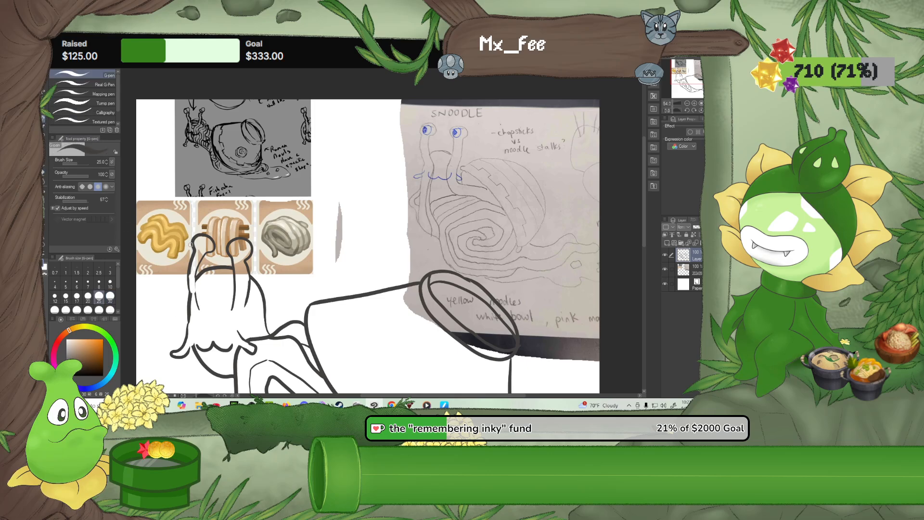
{"action": "left_click_drag", "start_coordinate": [197, 300], "coordinate": [194, 269]}
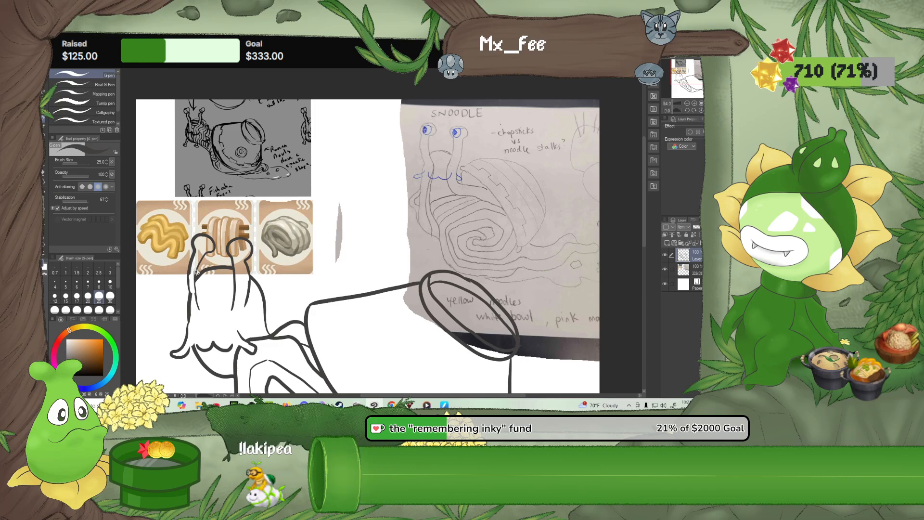
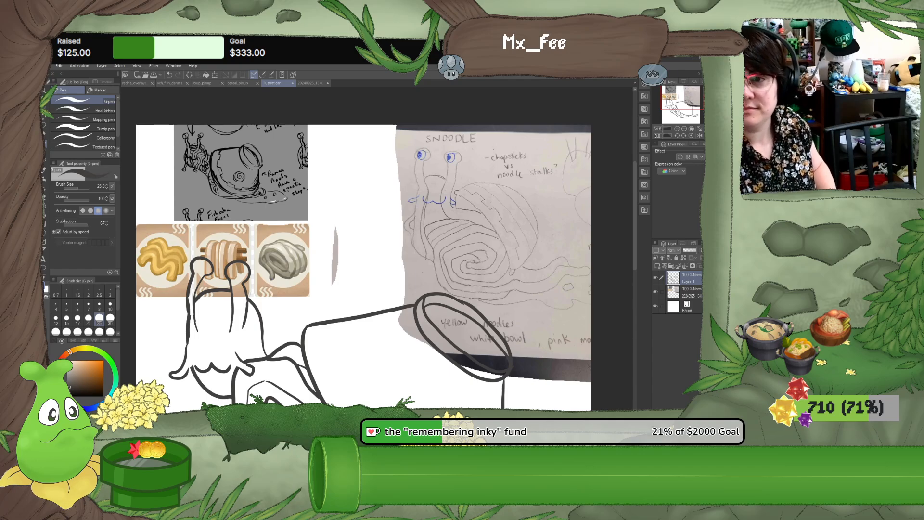
Lasso the moustache's curled end nearest the shell, shift it slightly outward and down, and rotate it a little clockwise
{"action": "scroll", "coordinate": [217, 284], "scroll_direction": "down", "scroll_amount": 2}
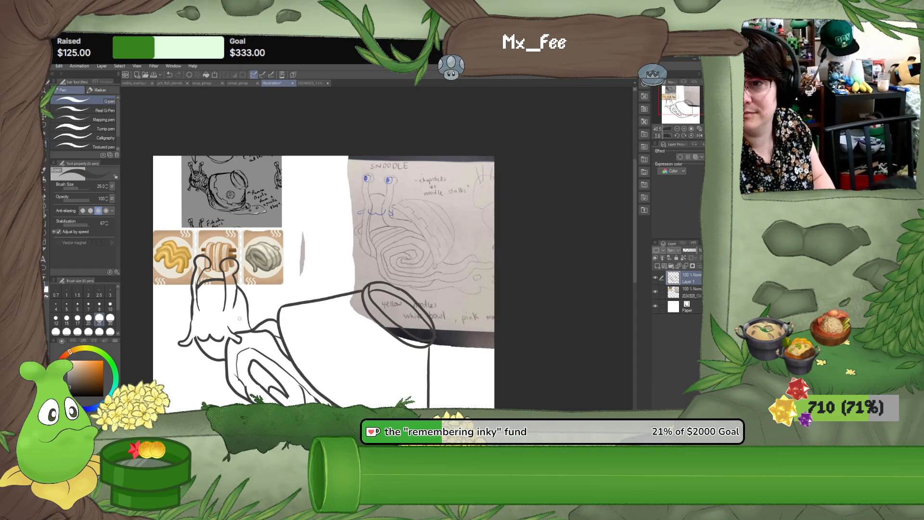
{"action": "scroll", "coordinate": [238, 332], "scroll_direction": "up", "scroll_amount": 3}
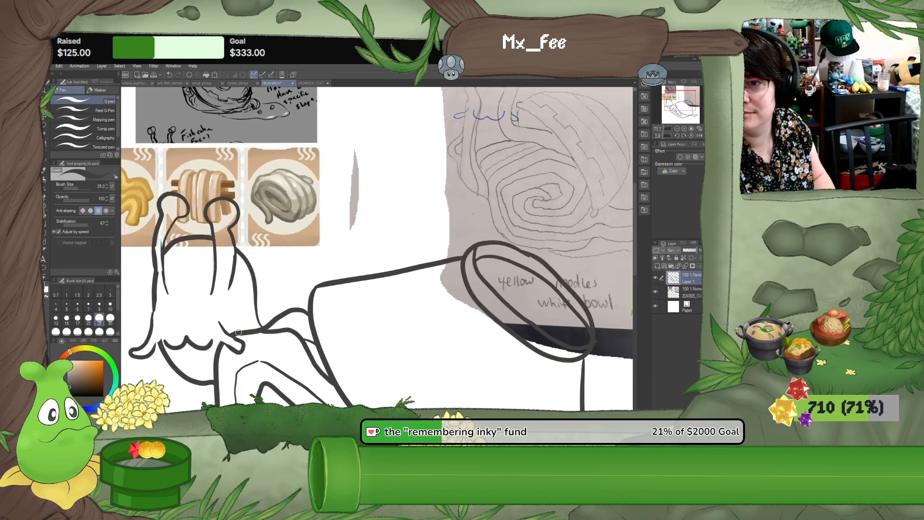
{"action": "scroll", "coordinate": [238, 332], "scroll_direction": "up", "scroll_amount": 1}
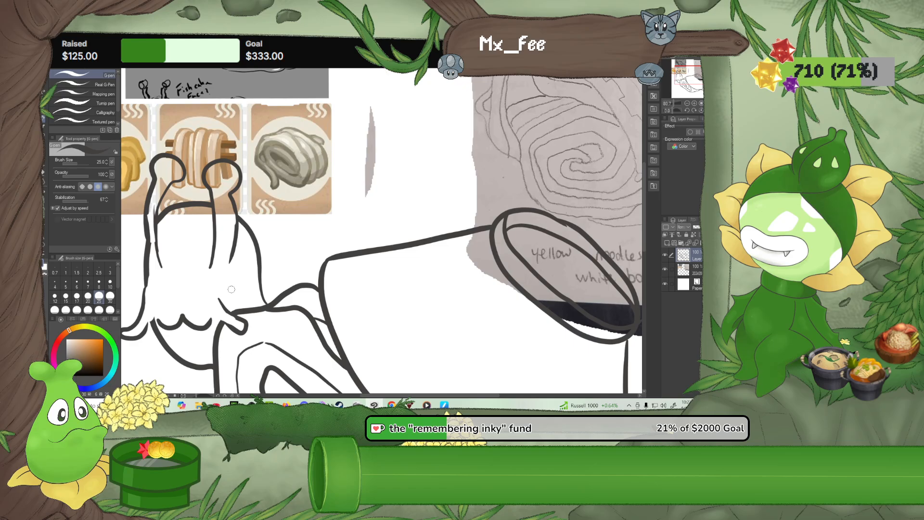
{"action": "key", "text": "m"}
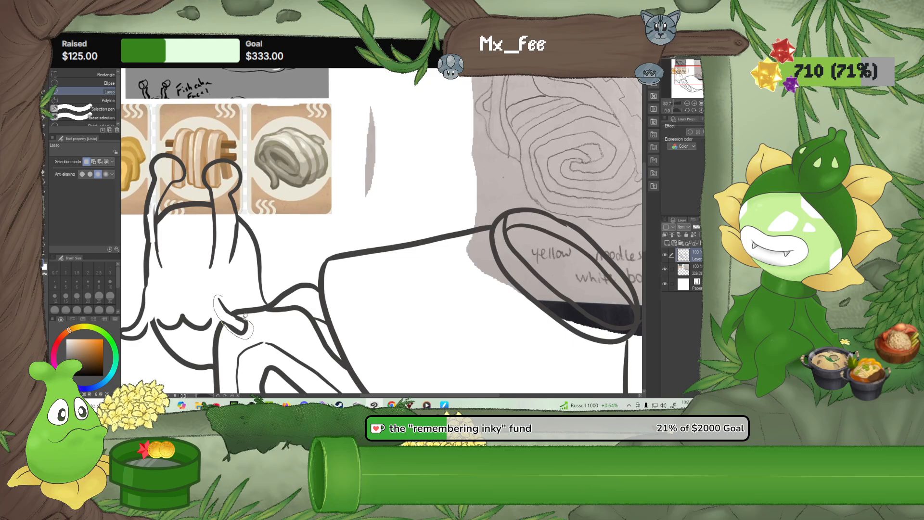
{"action": "left_click_drag", "start_coordinate": [246, 316], "coordinate": [246, 329]}
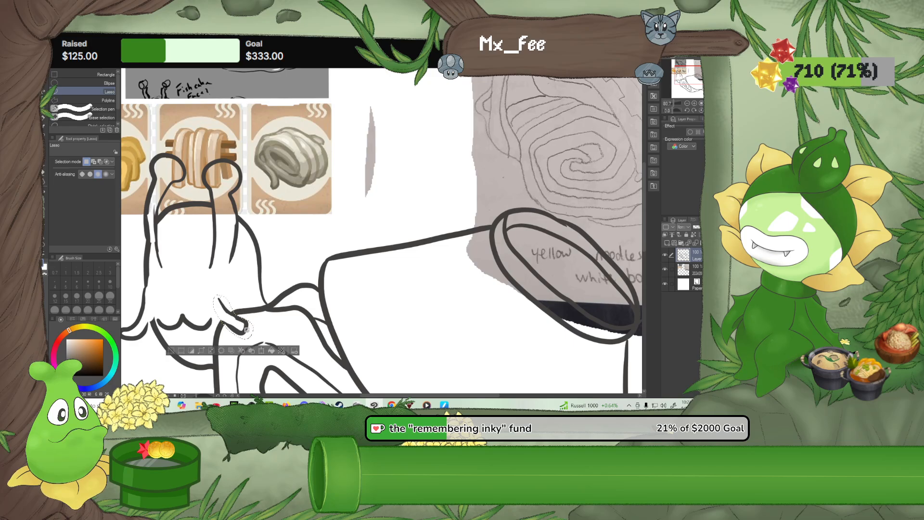
{"action": "left_click", "coordinate": [262, 350]}
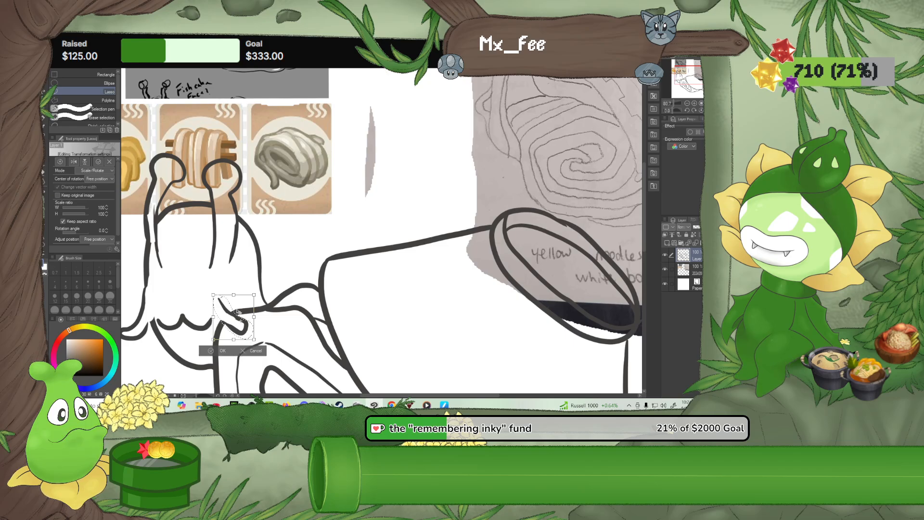
{"action": "left_click_drag", "start_coordinate": [242, 308], "coordinate": [256, 318]}
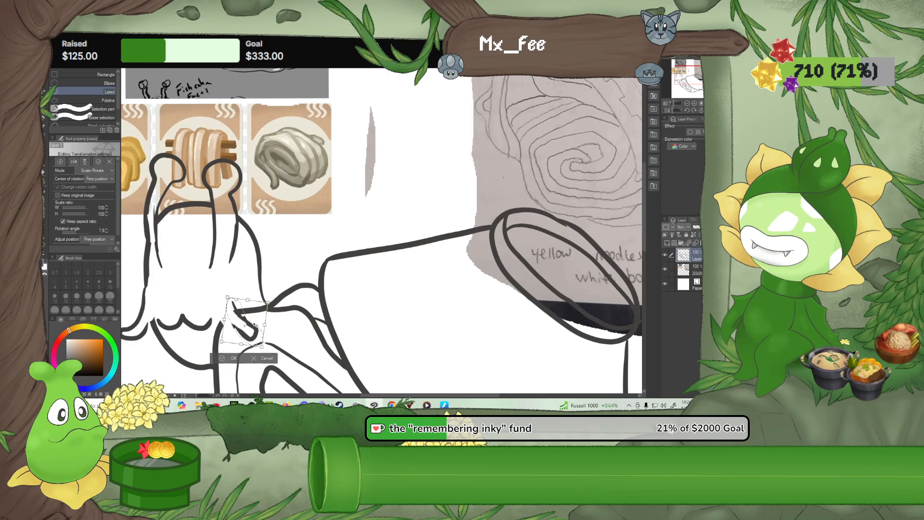
{"action": "left_click", "coordinate": [226, 357]}
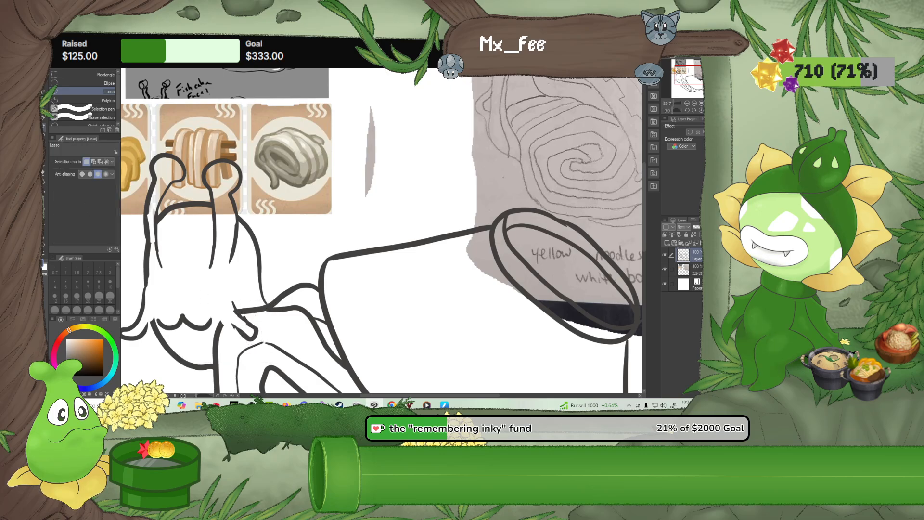
Draw a rounded pupil inside each of the two eye tips with the G-pen
{"action": "key", "text": "p"}
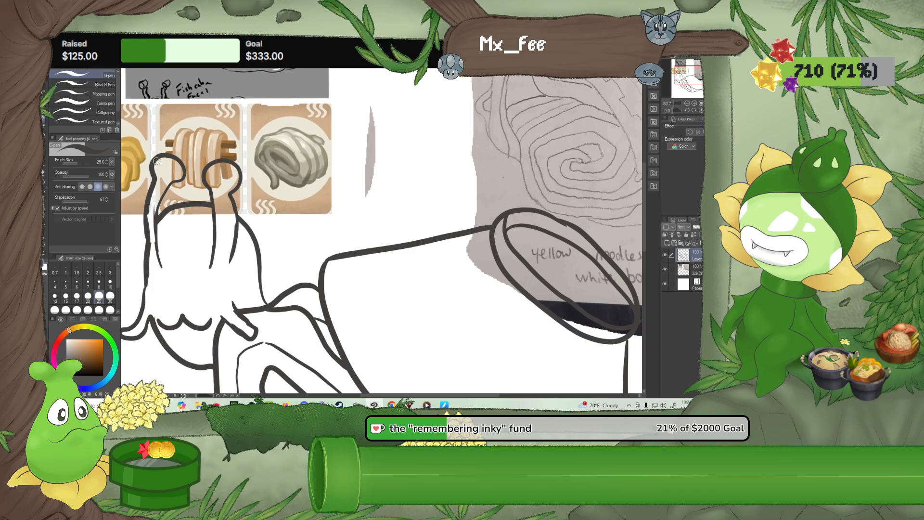
{"action": "mouse_move", "coordinate": [156, 161]}
{"action": "left_mouse_down"}
{"action": "mouse_move", "coordinate": [206, 185]}
{"action": "mouse_move", "coordinate": [235, 167]}
{"action": "left_mouse_up"}
{"action": "mouse_move", "coordinate": [163, 160]}
{"action": "left_mouse_down"}
{"action": "mouse_move", "coordinate": [158, 177]}
{"action": "mouse_move", "coordinate": [173, 171]}
{"action": "mouse_move", "coordinate": [170, 162]}
{"action": "mouse_move", "coordinate": [219, 186]}
{"action": "mouse_move", "coordinate": [227, 170]}
{"action": "left_mouse_up"}
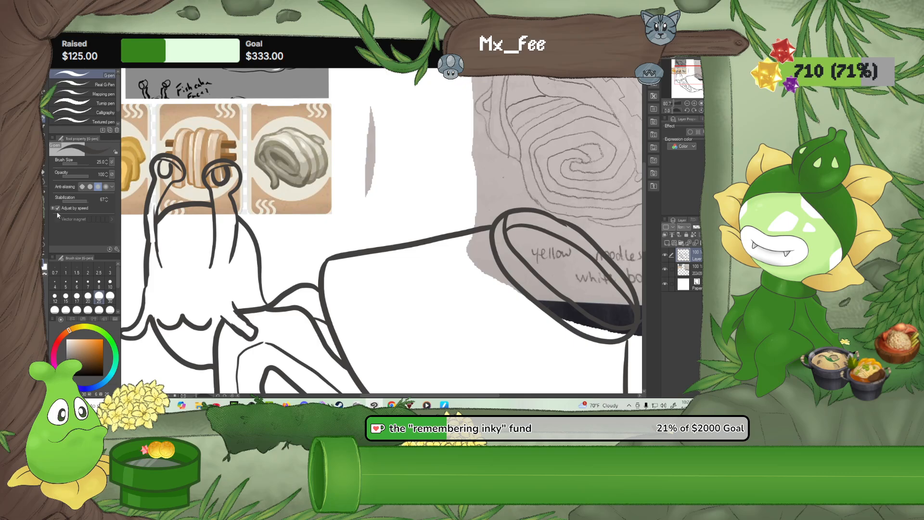
Lasso the upper head with the eye stalks, move it slightly down, and clean up its overlapping side lines with the Rough eraser
{"action": "key", "text": "m"}
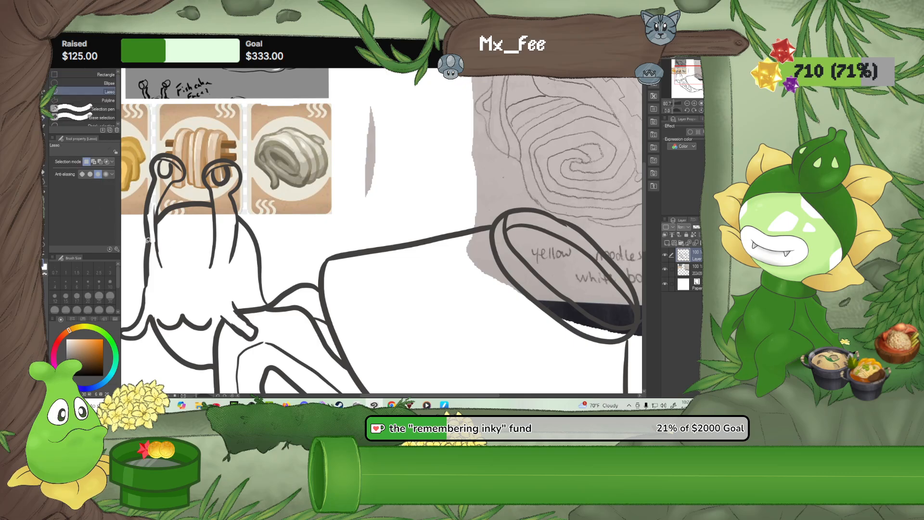
{"action": "mouse_move", "coordinate": [141, 231]}
{"action": "left_mouse_down"}
{"action": "mouse_move", "coordinate": [135, 182]}
{"action": "mouse_move", "coordinate": [170, 132]}
{"action": "mouse_move", "coordinate": [230, 137]}
{"action": "mouse_move", "coordinate": [261, 163]}
{"action": "mouse_move", "coordinate": [268, 213]}
{"action": "left_mouse_up"}
{"action": "mouse_move", "coordinate": [260, 245]}
{"action": "left_mouse_down"}
{"action": "mouse_move", "coordinate": [242, 271]}
{"action": "mouse_move", "coordinate": [204, 279]}
{"action": "mouse_move", "coordinate": [172, 275]}
{"action": "mouse_move", "coordinate": [144, 234]}
{"action": "left_mouse_up"}
{"action": "left_click", "coordinate": [227, 294]}
{"action": "left_click_drag", "start_coordinate": [243, 225], "coordinate": [245, 237]}
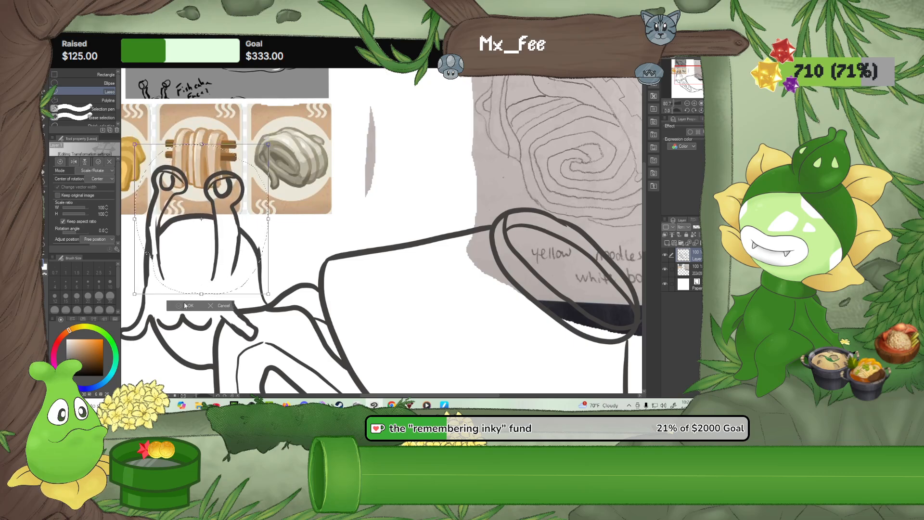
{"action": "left_click", "coordinate": [188, 306]}
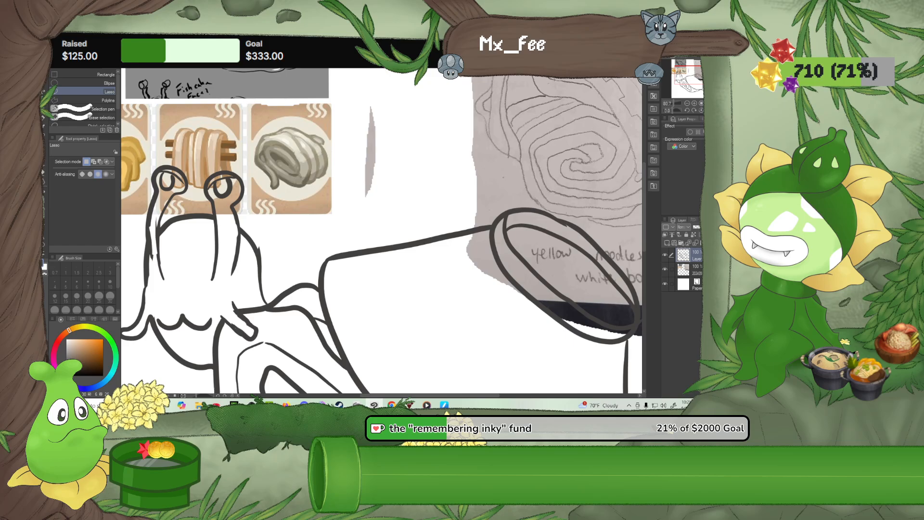
{"action": "left_click", "coordinate": [44, 180]}
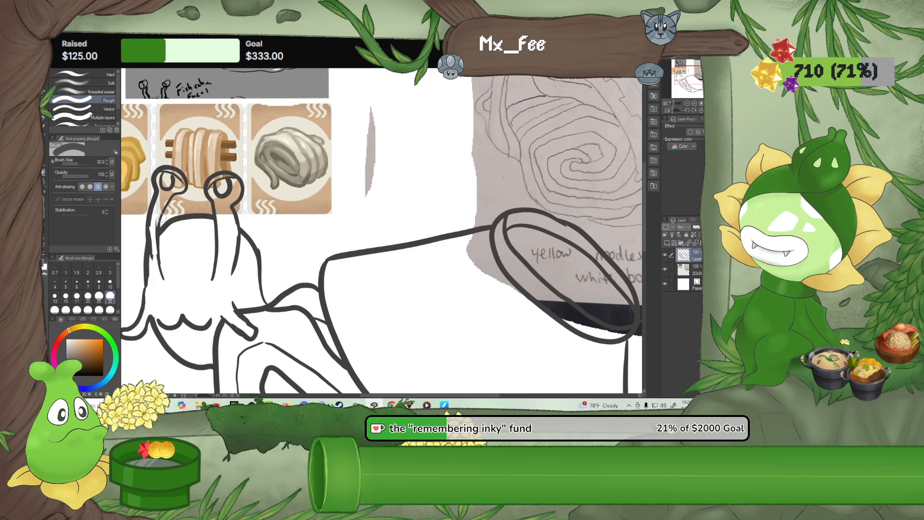
{"action": "left_click_drag", "start_coordinate": [155, 214], "coordinate": [155, 282]}
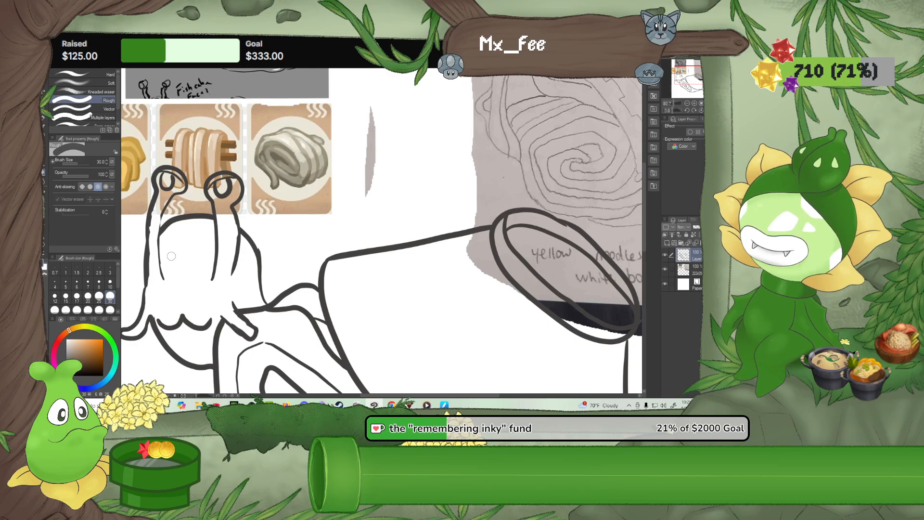
Lasso the whole head with its moustache, move it up and closer to the bowl shell, and erase the lines it overlaps
{"action": "scroll", "coordinate": [276, 237], "scroll_direction": "down", "scroll_amount": 5}
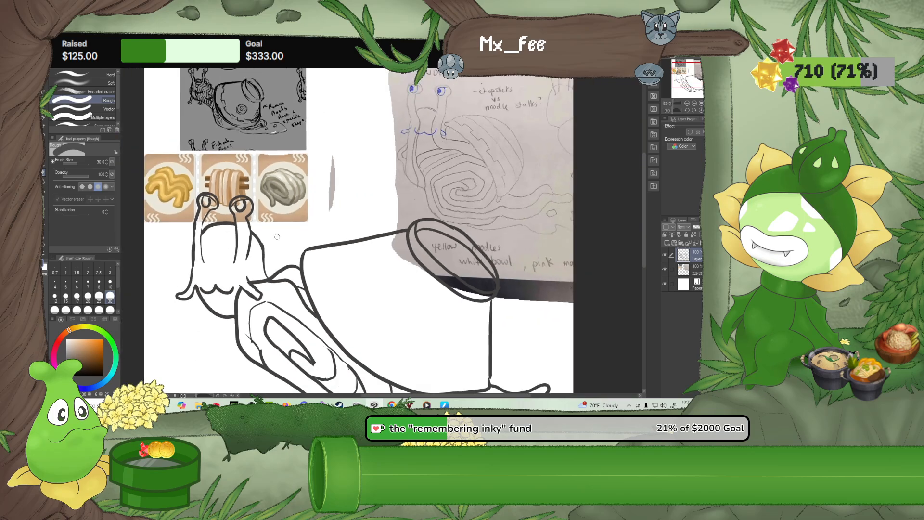
{"action": "scroll", "coordinate": [277, 236], "scroll_direction": "down", "scroll_amount": 2}
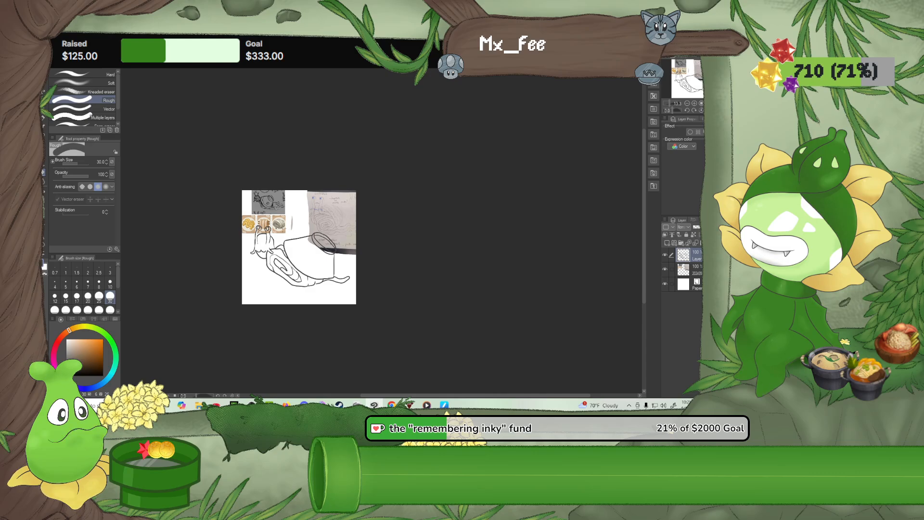
{"action": "scroll", "coordinate": [347, 276], "scroll_direction": "up", "scroll_amount": 2}
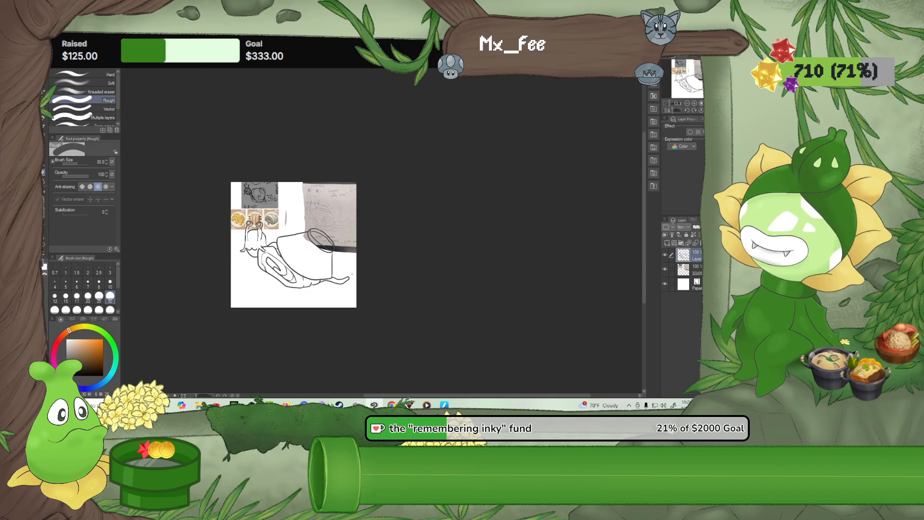
{"action": "scroll", "coordinate": [330, 282], "scroll_direction": "up", "scroll_amount": 1}
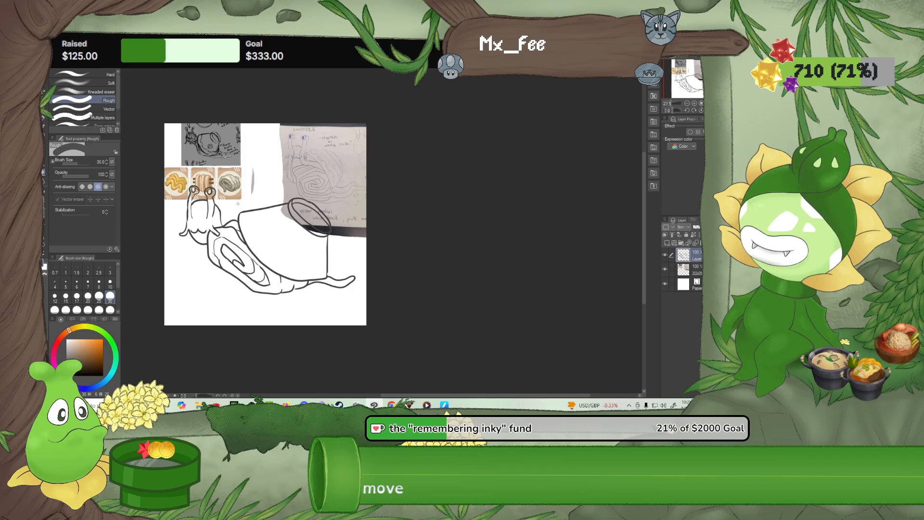
{"action": "scroll", "coordinate": [238, 203], "scroll_direction": "up", "scroll_amount": 2}
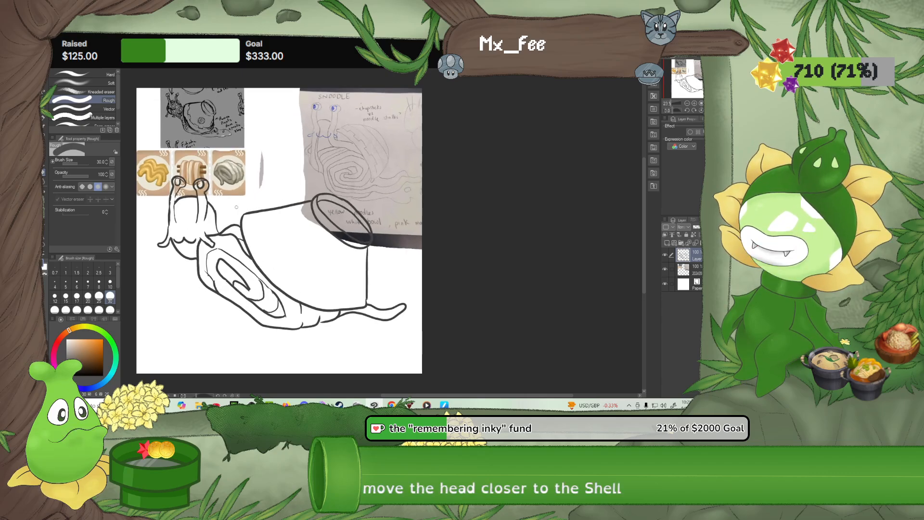
{"action": "scroll", "coordinate": [236, 206], "scroll_direction": "up", "scroll_amount": 1}
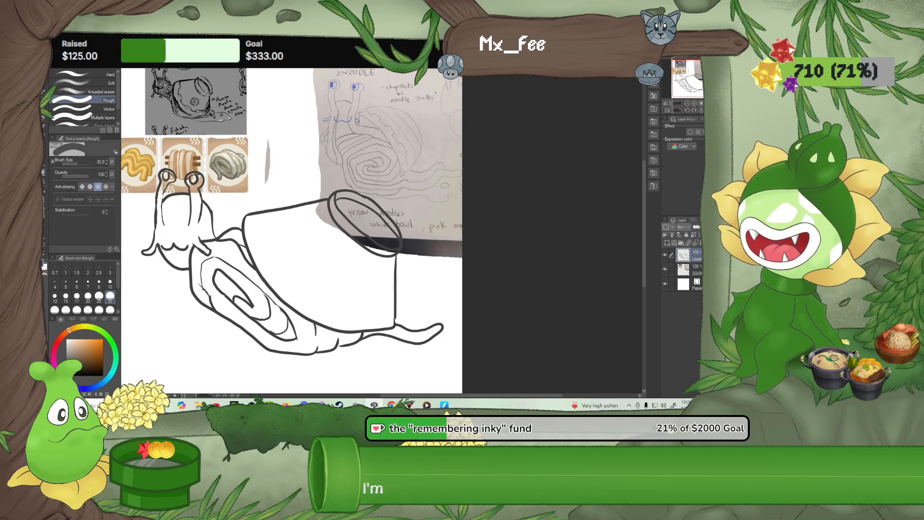
{"action": "scroll", "coordinate": [173, 286], "scroll_direction": "up", "scroll_amount": 1}
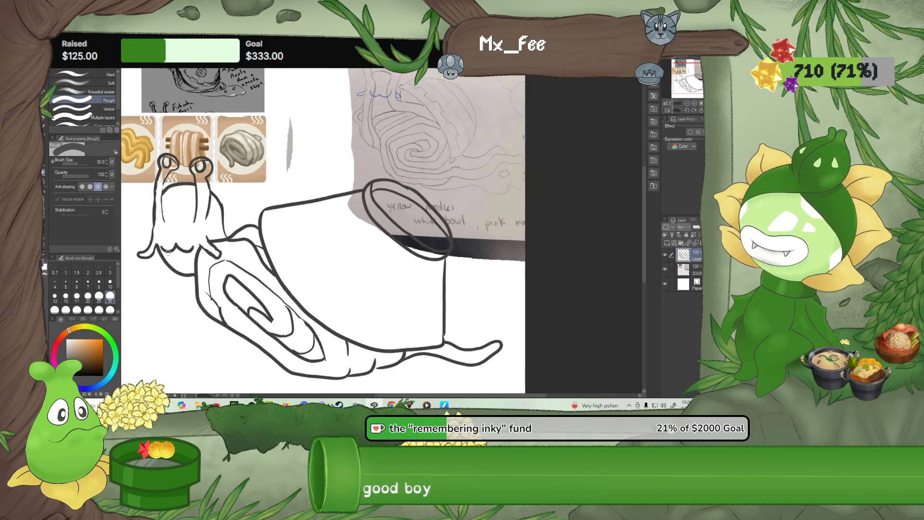
{"action": "left_click_drag", "start_coordinate": [174, 286], "coordinate": [206, 314]}
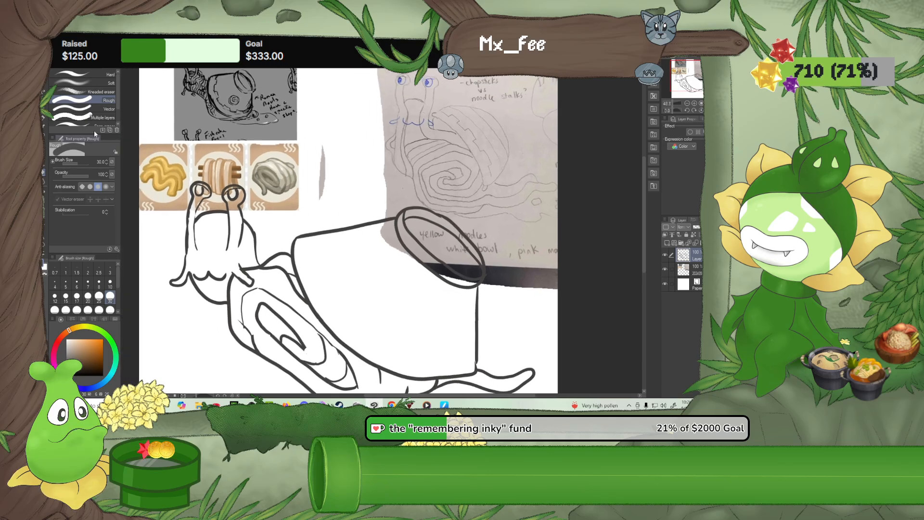
{"action": "key", "text": "m"}
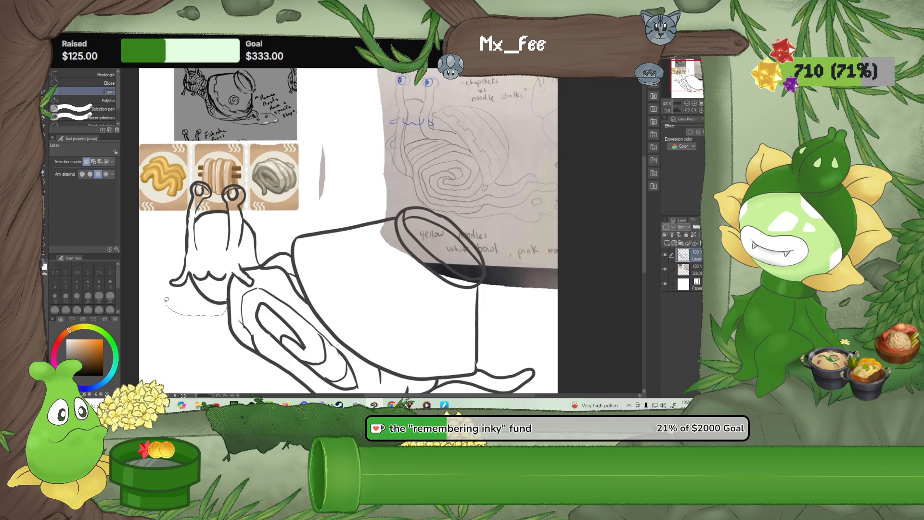
{"action": "mouse_move", "coordinate": [204, 165]}
{"action": "left_mouse_down"}
{"action": "mouse_move", "coordinate": [241, 164]}
{"action": "mouse_move", "coordinate": [269, 213]}
{"action": "mouse_move", "coordinate": [263, 262]}
{"action": "mouse_move", "coordinate": [244, 267]}
{"action": "mouse_move", "coordinate": [258, 282]}
{"action": "mouse_move", "coordinate": [248, 286]}
{"action": "mouse_move", "coordinate": [232, 271]}
{"action": "mouse_move", "coordinate": [228, 301]}
{"action": "left_mouse_up"}
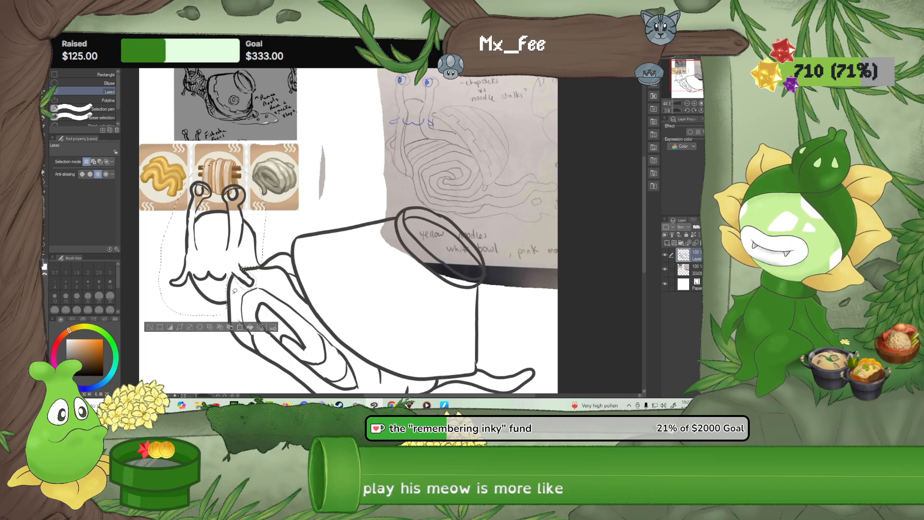
{"action": "left_click", "coordinate": [239, 328]}
{"action": "left_click_drag", "start_coordinate": [232, 256], "coordinate": [270, 236]}
{"action": "left_click", "coordinate": [222, 313]}
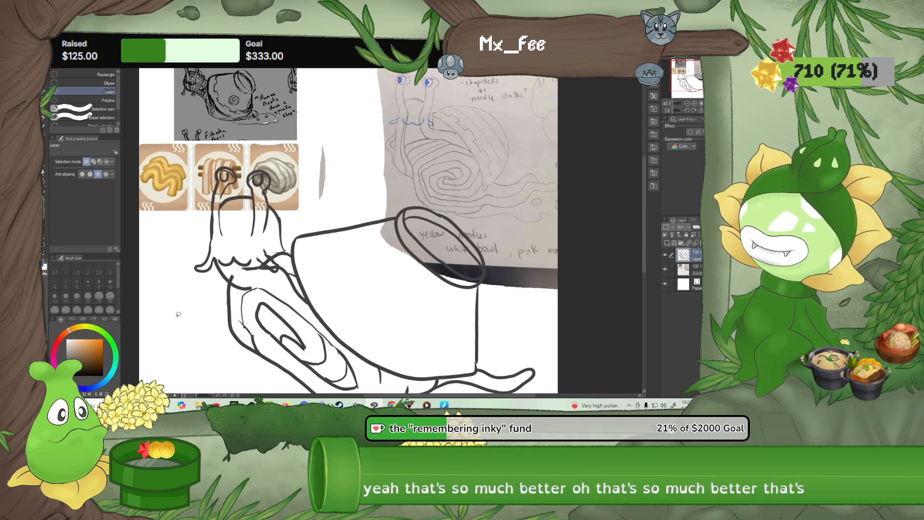
{"action": "key", "text": "e"}
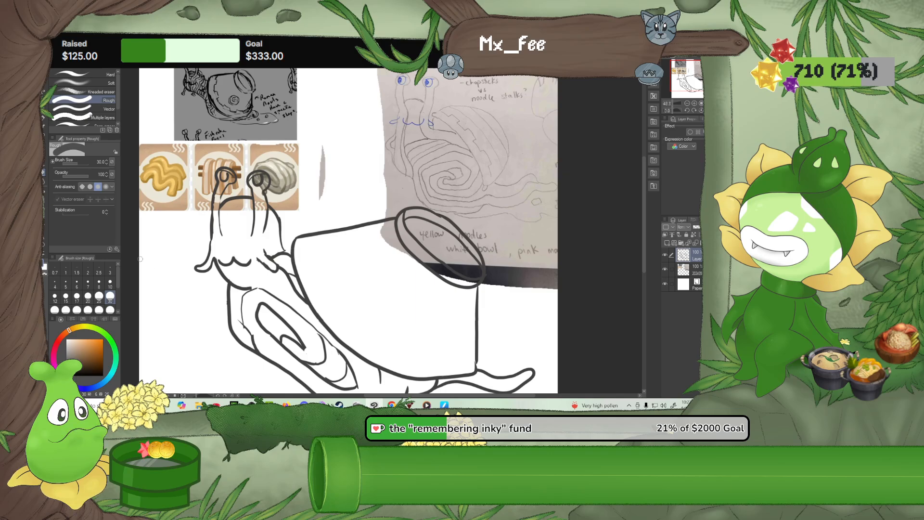
Draw a curved rim line with three blocky notches along the bowl's wide edge and a circle on its side with the G-pen
{"action": "left_click", "coordinate": [43, 119]}
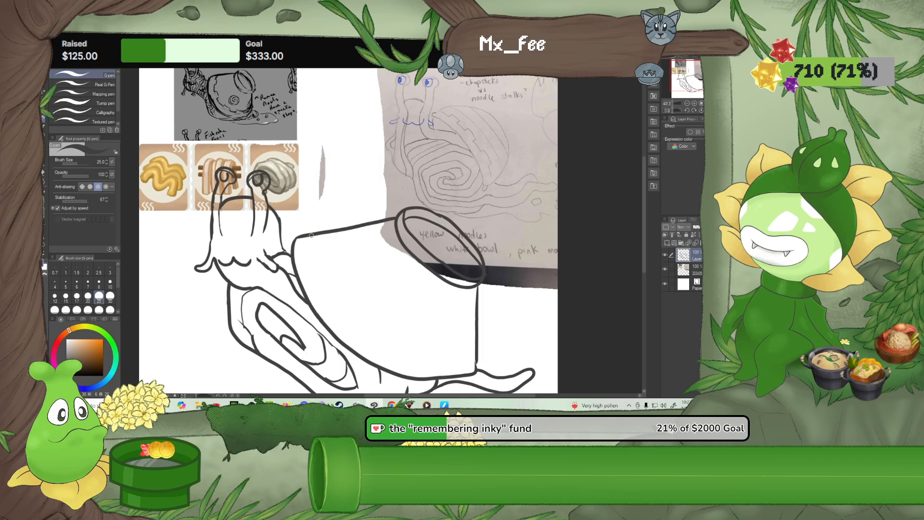
{"action": "mouse_move", "coordinate": [311, 235]}
{"action": "left_mouse_down"}
{"action": "mouse_move", "coordinate": [333, 301]}
{"action": "mouse_move", "coordinate": [399, 349]}
{"action": "left_mouse_up"}
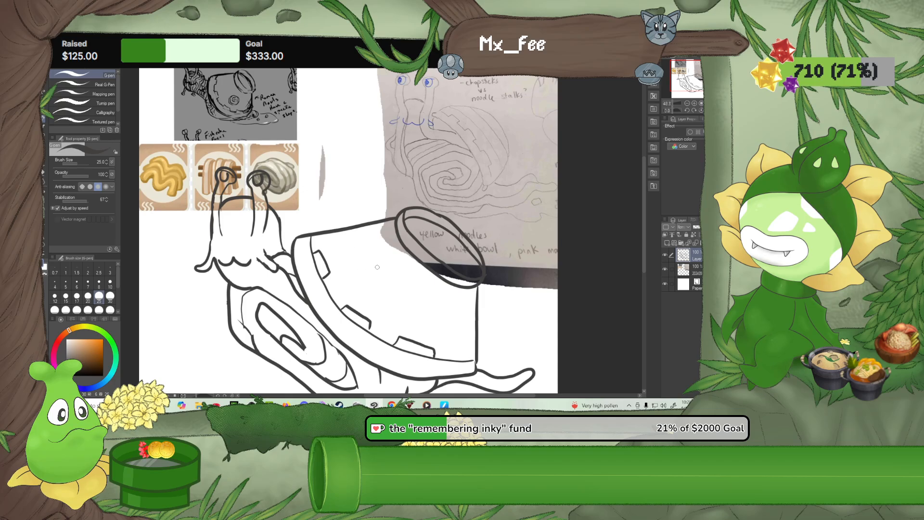
{"action": "mouse_move", "coordinate": [403, 269]}
{"action": "left_mouse_down"}
{"action": "mouse_move", "coordinate": [386, 262]}
{"action": "mouse_move", "coordinate": [368, 285]}
{"action": "mouse_move", "coordinate": [405, 286]}
{"action": "left_mouse_up"}
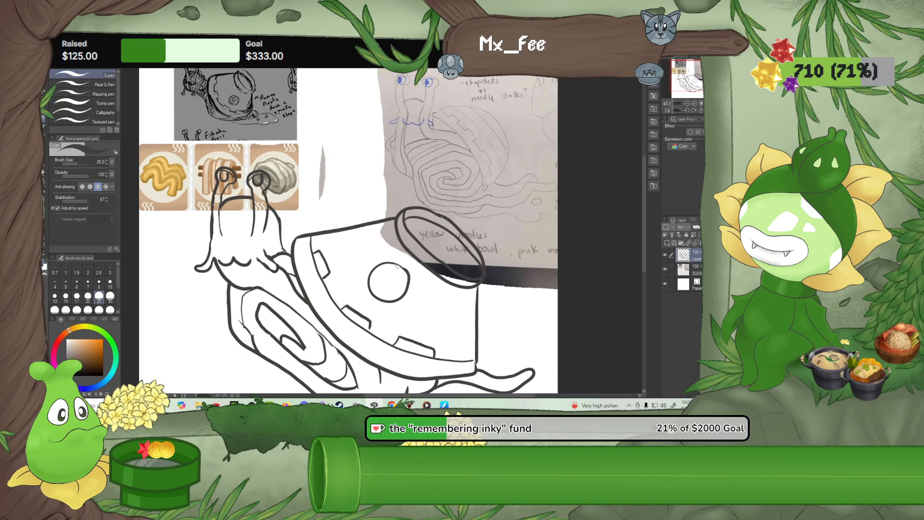
With the canvas rotated so the bowl sits upright, draw a four-pointed star inside the circle and three small stars around it
{"action": "left_click", "coordinate": [686, 112]}
{"action": "left_click", "coordinate": [686, 112]}
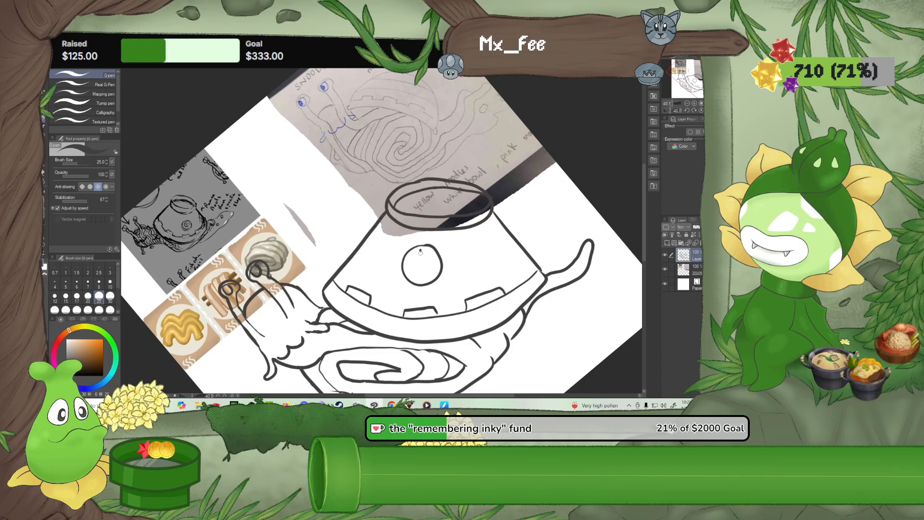
{"action": "mouse_move", "coordinate": [420, 249]}
{"action": "left_mouse_down"}
{"action": "mouse_move", "coordinate": [410, 267]}
{"action": "mouse_move", "coordinate": [420, 281]}
{"action": "mouse_move", "coordinate": [421, 251]}
{"action": "left_mouse_up"}
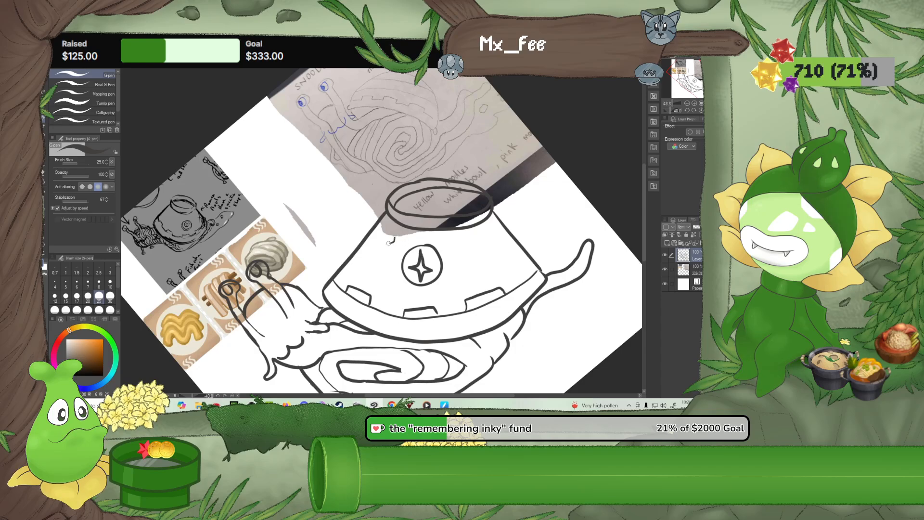
{"action": "left_click_drag", "start_coordinate": [393, 248], "coordinate": [396, 244]}
{"action": "mouse_move", "coordinate": [448, 268]}
{"action": "left_mouse_down"}
{"action": "mouse_move", "coordinate": [450, 278]}
{"action": "mouse_move", "coordinate": [450, 267]}
{"action": "left_mouse_up"}
{"action": "left_click", "coordinate": [701, 110]}
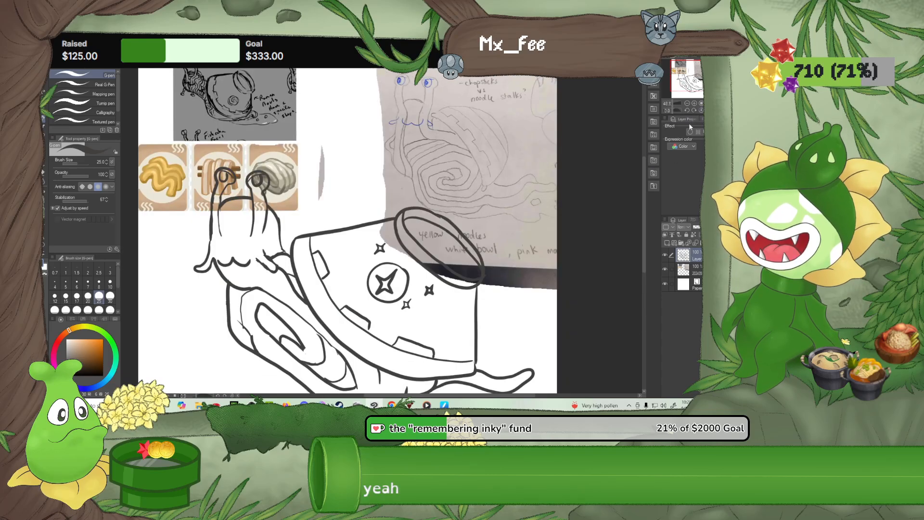
Draw a wavy puddle outline beneath the noodle tail with the G-pen, ending at the tail's tip, and hide the reference image layer
{"action": "left_click_drag", "start_coordinate": [497, 326], "coordinate": [482, 221]}
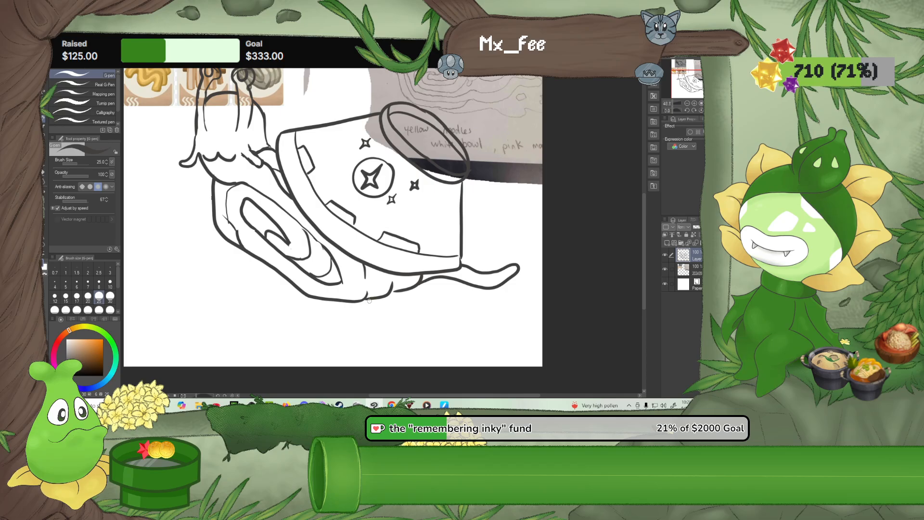
{"action": "mouse_move", "coordinate": [376, 302]}
{"action": "left_mouse_down"}
{"action": "mouse_move", "coordinate": [427, 304]}
{"action": "mouse_move", "coordinate": [457, 320]}
{"action": "mouse_move", "coordinate": [487, 307]}
{"action": "left_mouse_up"}
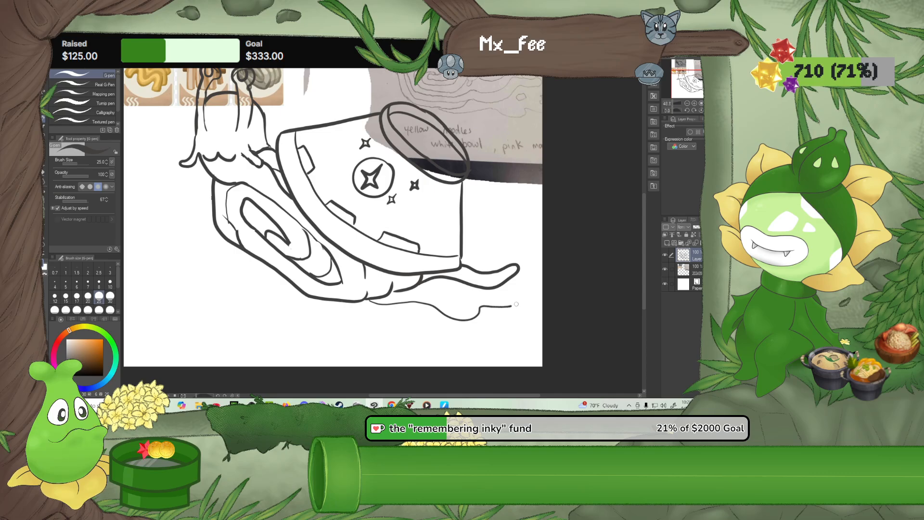
{"action": "left_click_drag", "start_coordinate": [526, 282], "coordinate": [519, 273]}
{"action": "left_click", "coordinate": [665, 270]}
{"action": "left_click_drag", "start_coordinate": [445, 170], "coordinate": [490, 215]}
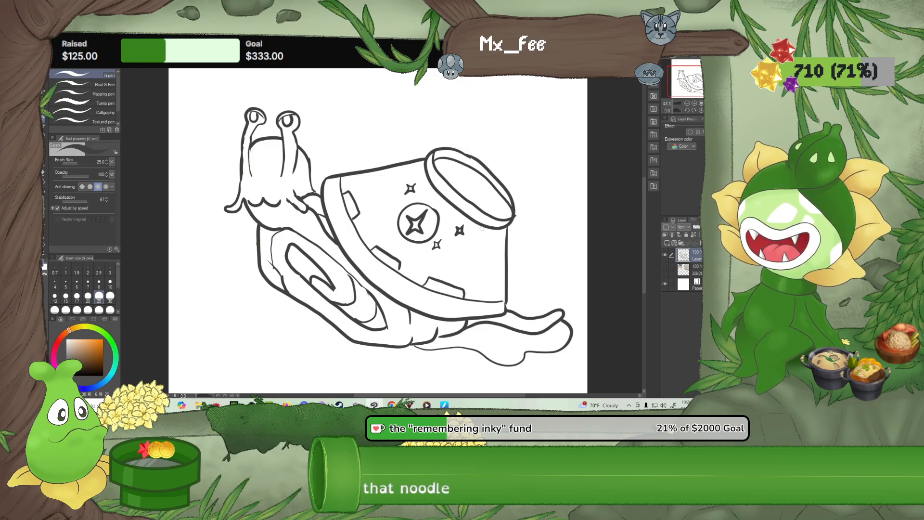
{"action": "scroll", "coordinate": [488, 195], "scroll_direction": "down", "scroll_amount": 4}
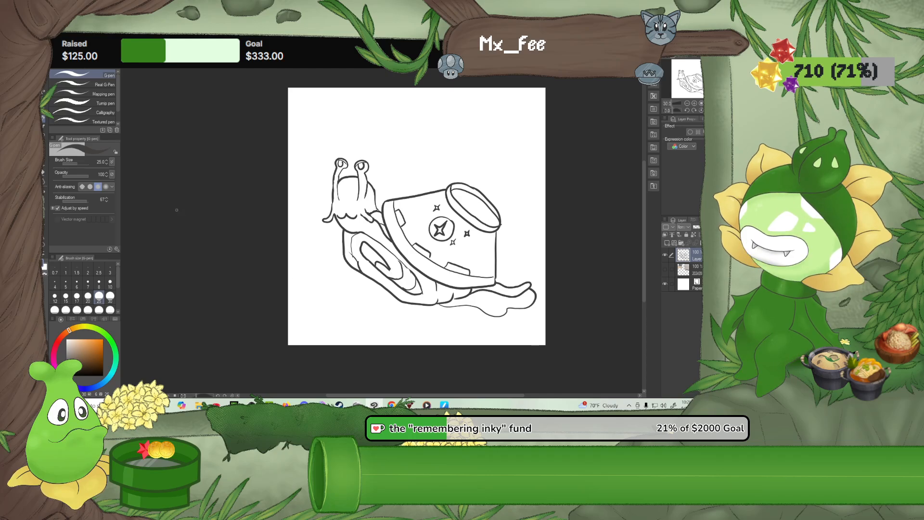
Lasso the bowl shell, move it slightly closer to the head, and apply the transformation
{"action": "left_click", "coordinate": [43, 101]}
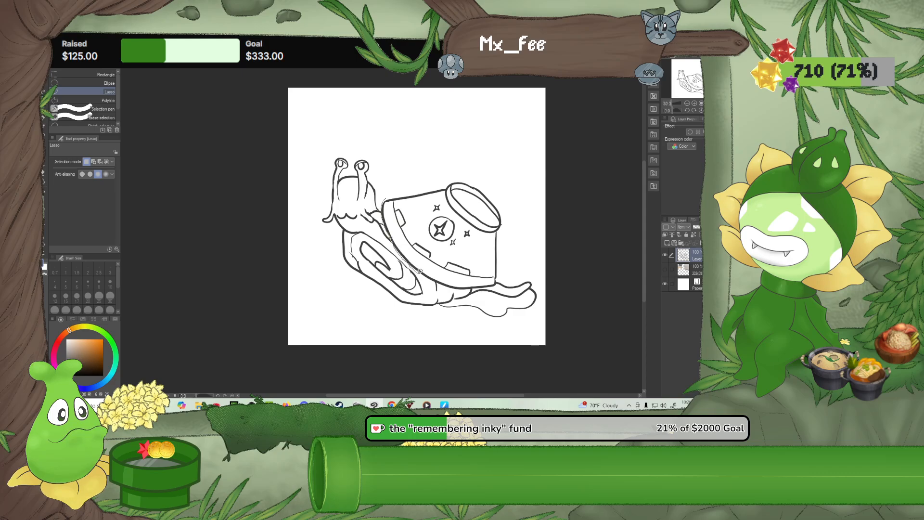
{"action": "mouse_move", "coordinate": [419, 272]}
{"action": "left_mouse_down"}
{"action": "mouse_move", "coordinate": [497, 285]}
{"action": "mouse_move", "coordinate": [508, 202]}
{"action": "mouse_move", "coordinate": [487, 174]}
{"action": "mouse_move", "coordinate": [451, 173]}
{"action": "mouse_move", "coordinate": [391, 197]}
{"action": "left_mouse_up"}
{"action": "key", "text": "ctrl+t"}
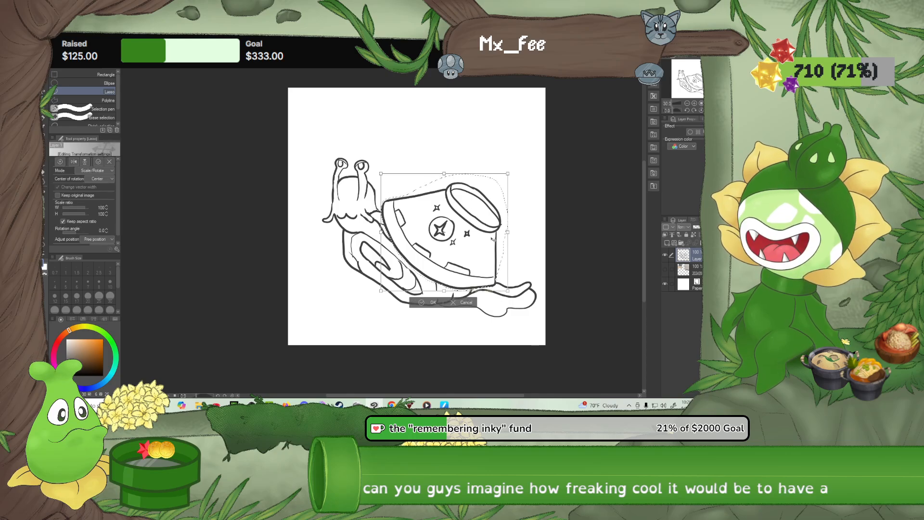
{"action": "left_click_drag", "start_coordinate": [493, 239], "coordinate": [485, 235]}
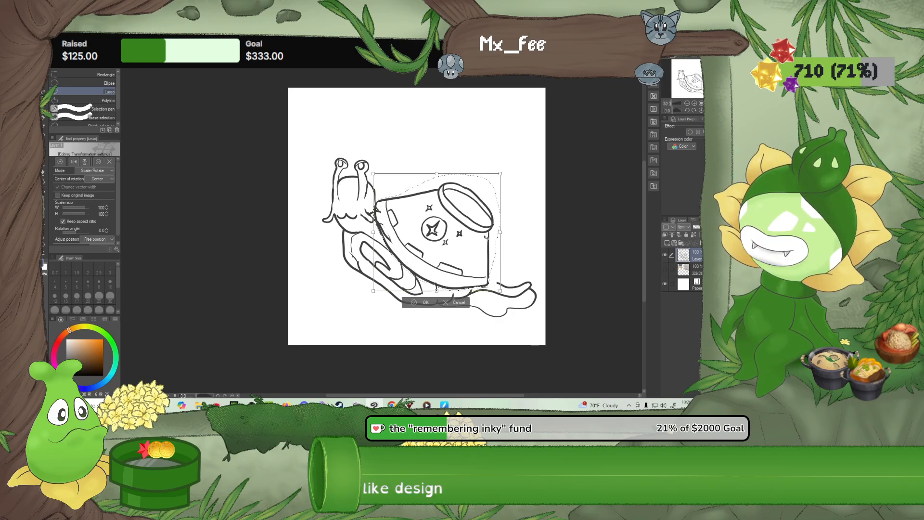
{"action": "left_click", "coordinate": [414, 303]}
{"action": "left_click", "coordinate": [409, 313]}
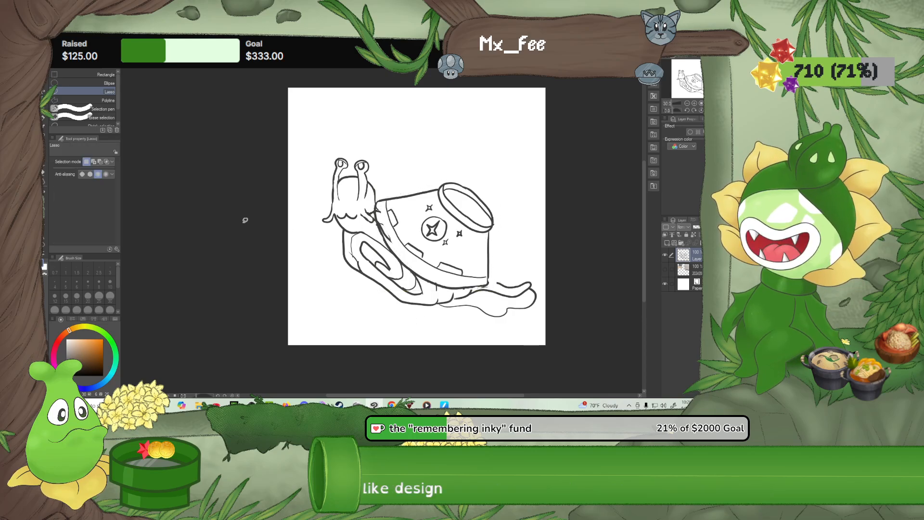
Erase the noodle lines overlapping the moved bowl with the Rough eraser and reconnect the tail line to the bowl with the G-pen
{"action": "key", "text": "e"}
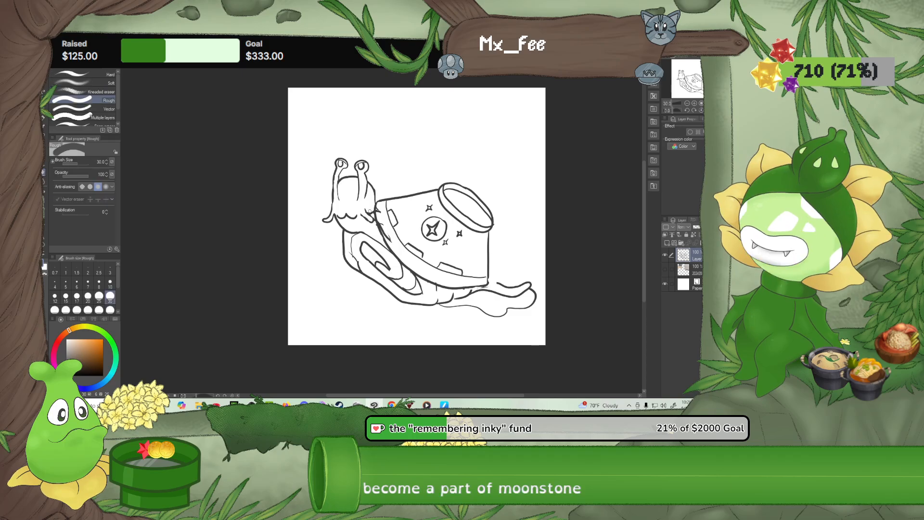
{"action": "left_click", "coordinate": [66, 310]}
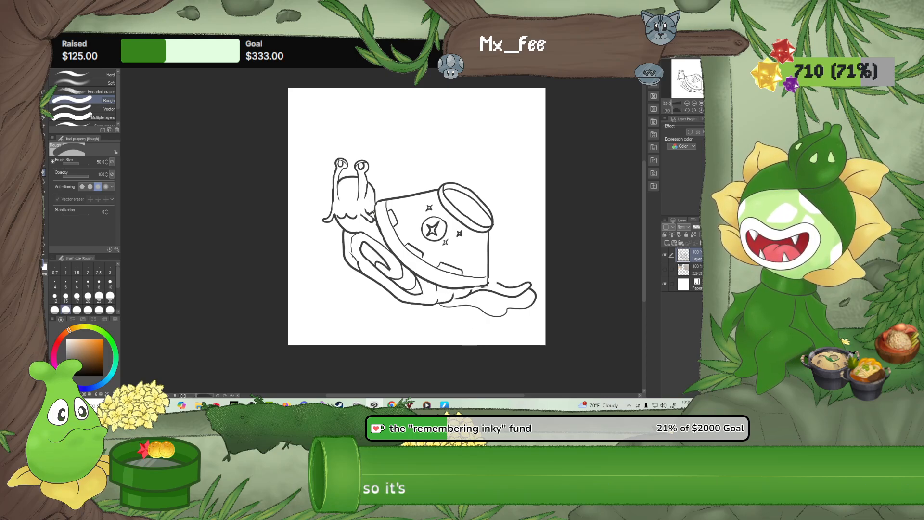
{"action": "left_click", "coordinate": [111, 297]}
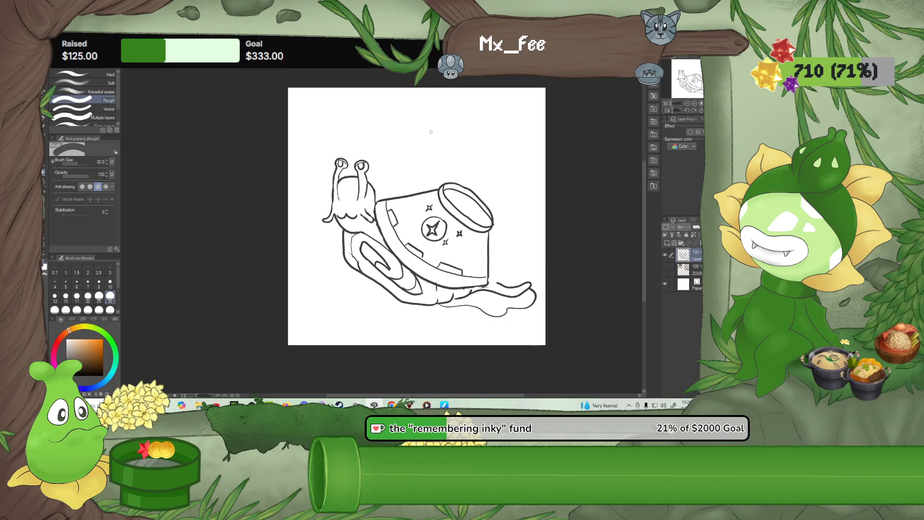
{"action": "scroll", "coordinate": [423, 185], "scroll_direction": "up", "scroll_amount": 1}
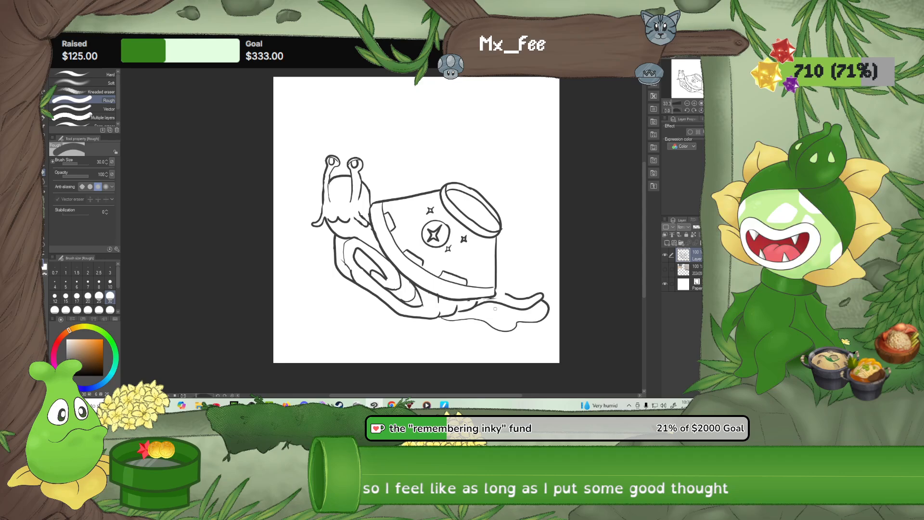
{"action": "key", "text": "p"}
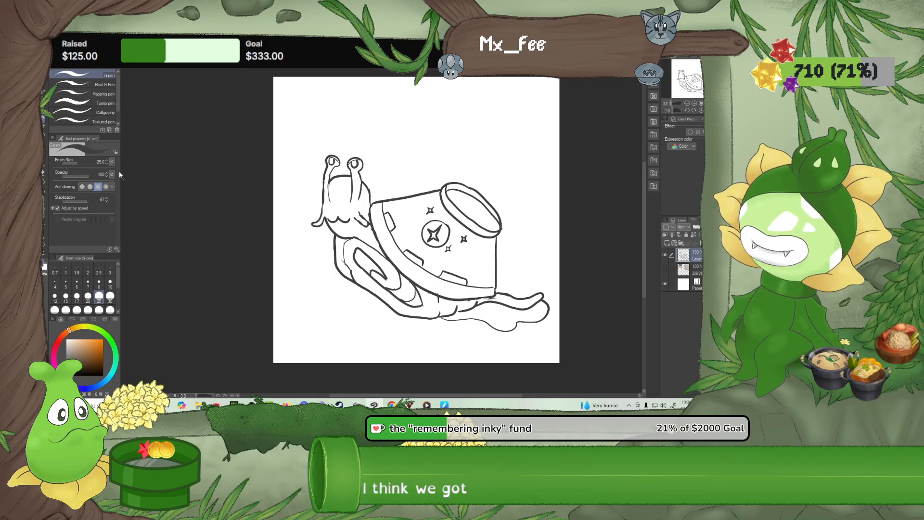
Move the whole snail sketch layer slightly down and left on the canvas
{"action": "left_click", "coordinate": [44, 103]}
{"action": "left_click", "coordinate": [43, 92]}
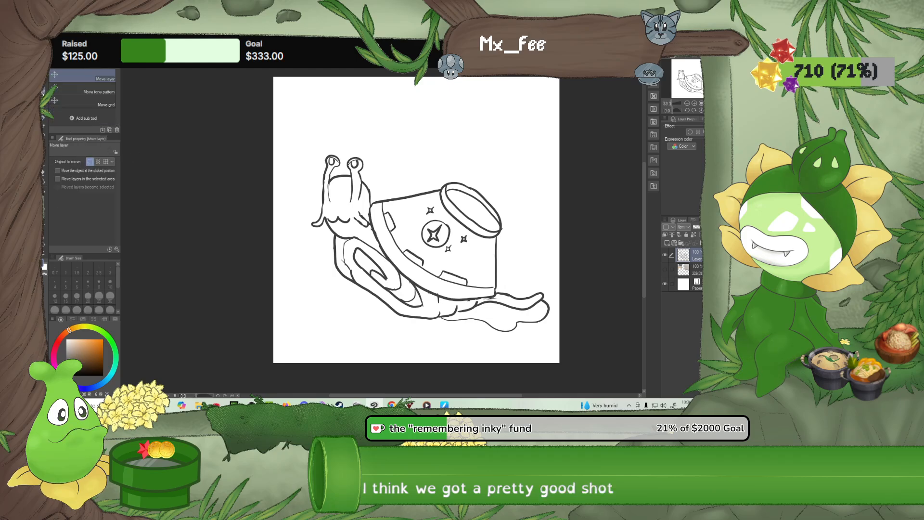
{"action": "mouse_move", "coordinate": [372, 251]}
{"action": "left_mouse_down"}
{"action": "mouse_move", "coordinate": [392, 203]}
{"action": "mouse_move", "coordinate": [385, 278]}
{"action": "mouse_move", "coordinate": [379, 265]}
{"action": "left_mouse_up"}
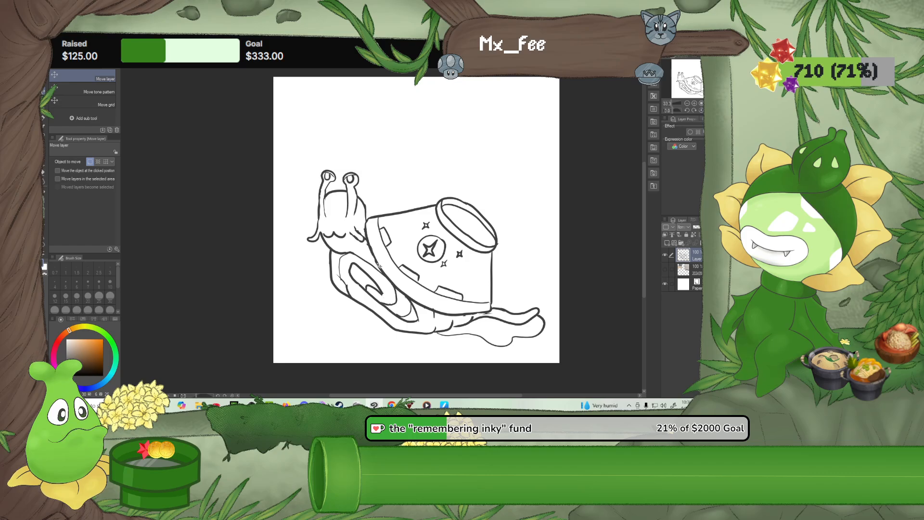
Add a new layer above the sketch and lower the sketch layer's opacity to about 54%
{"action": "left_click", "coordinate": [667, 243]}
{"action": "left_click", "coordinate": [700, 270]}
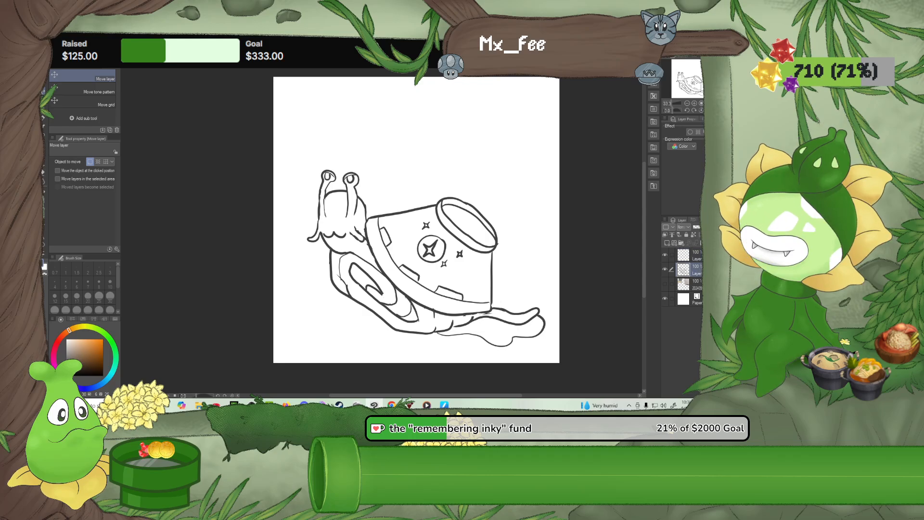
{"action": "left_click", "coordinate": [700, 227]}
{"action": "scroll", "coordinate": [428, 198], "scroll_direction": "up", "scroll_amount": 2}
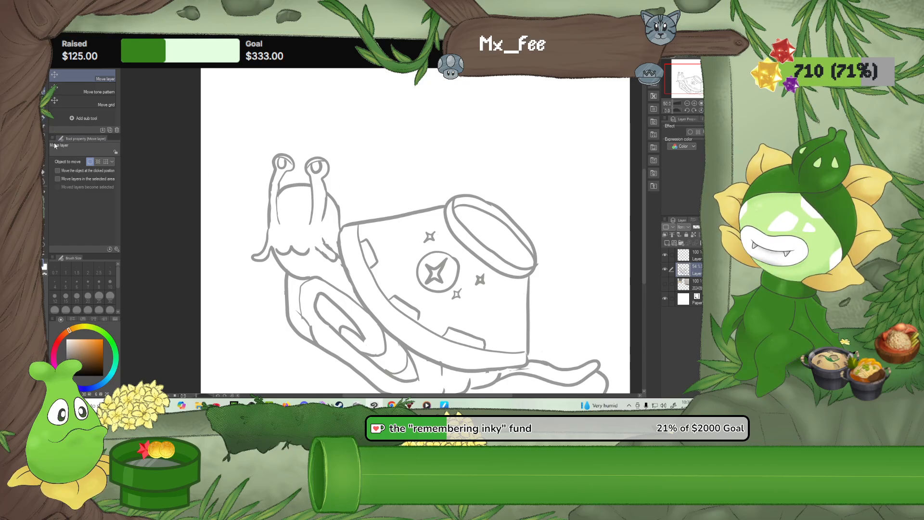
On the new layer, with the canvas rotated upside down, ink the first outer and inner curves of the bowl's base with G-pen size 10
{"action": "left_click", "coordinate": [44, 120]}
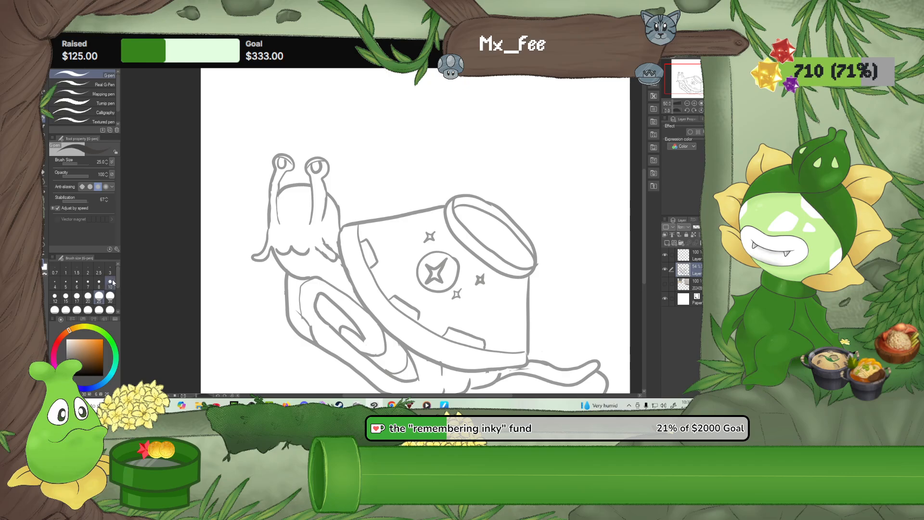
{"action": "scroll", "coordinate": [415, 269], "scroll_direction": "up", "scroll_amount": 1}
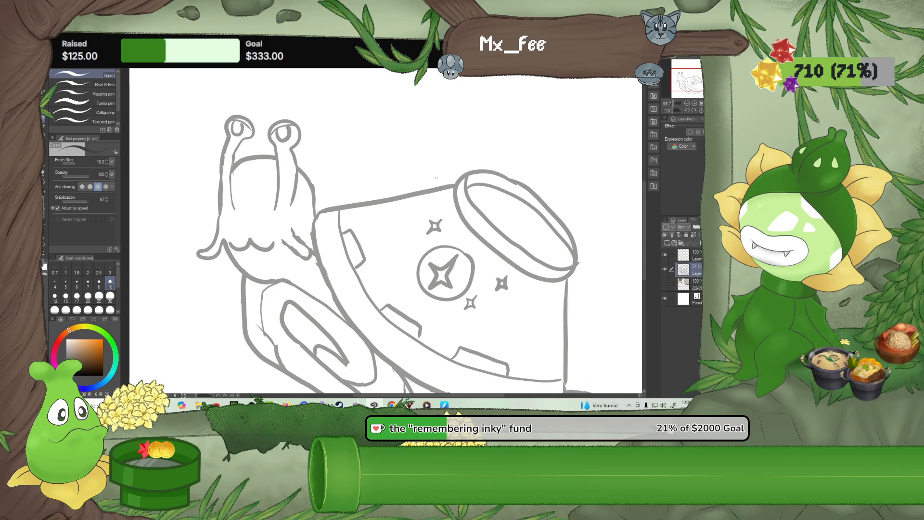
{"action": "left_click", "coordinate": [684, 111]}
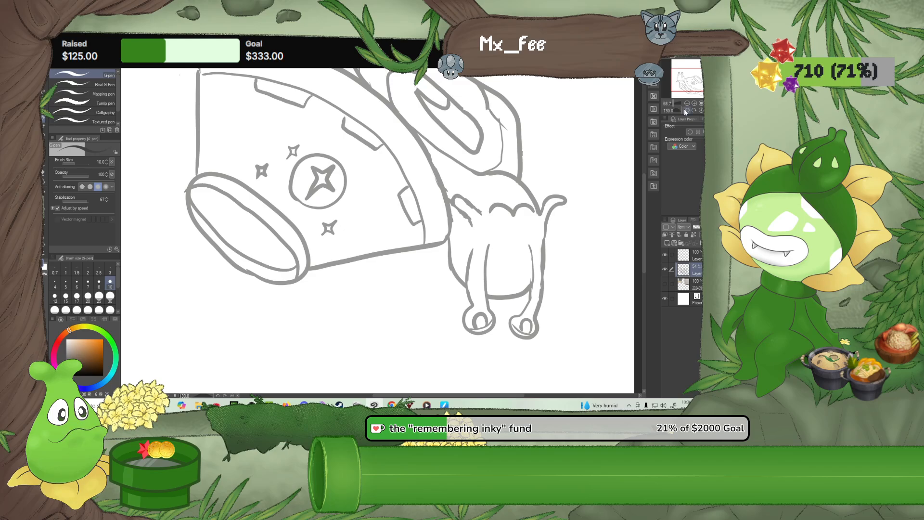
{"action": "left_click", "coordinate": [686, 111]}
{"action": "left_click", "coordinate": [685, 111]}
{"action": "left_click", "coordinate": [686, 111]}
{"action": "left_click", "coordinate": [686, 111]}
{"action": "left_click", "coordinate": [686, 111]}
{"action": "left_click", "coordinate": [686, 110]}
{"action": "left_click", "coordinate": [686, 111]}
{"action": "left_click", "coordinate": [686, 111]}
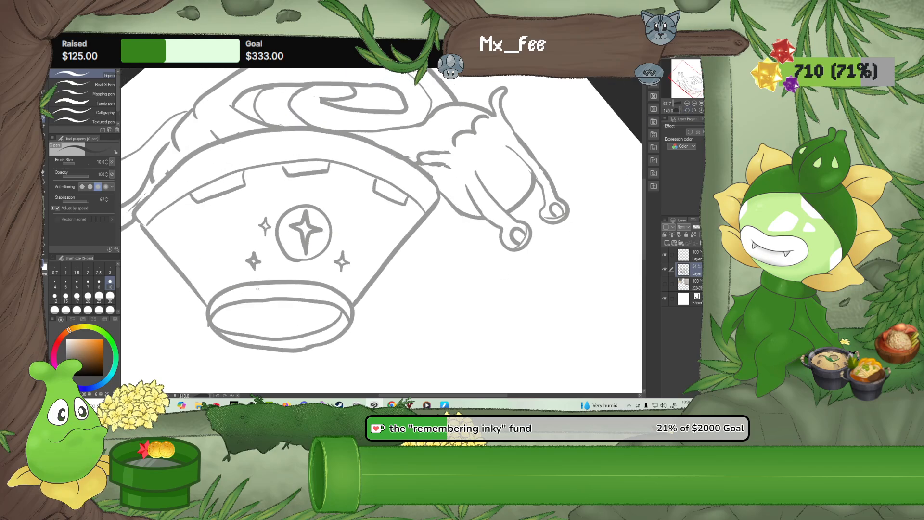
{"action": "left_click_drag", "start_coordinate": [233, 233], "coordinate": [251, 213]}
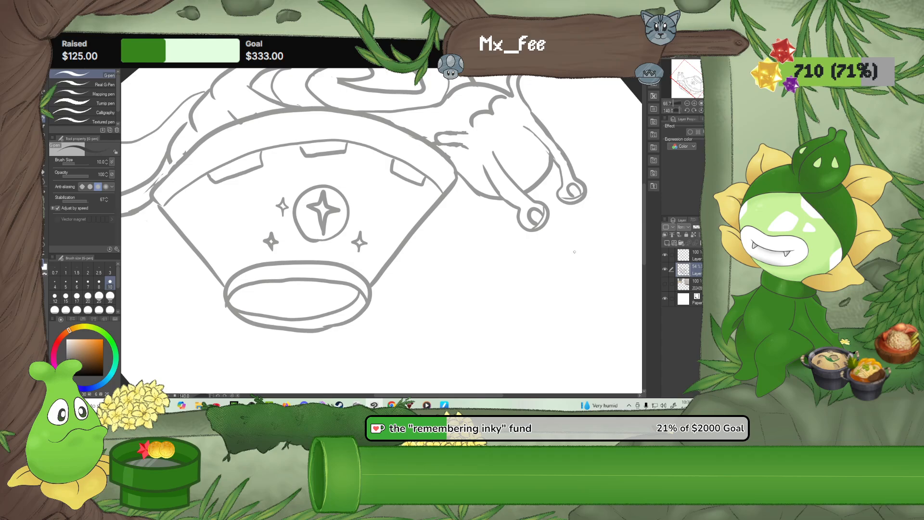
{"action": "left_click", "coordinate": [694, 254]}
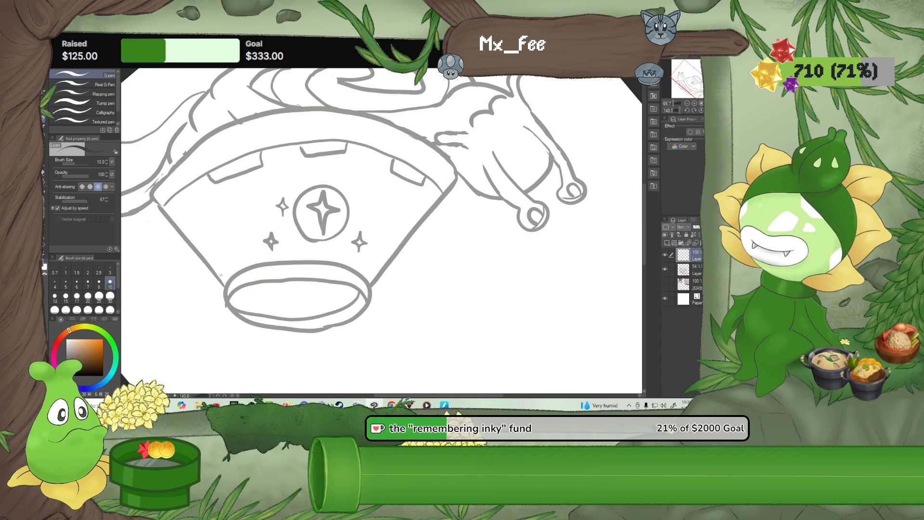
{"action": "mouse_move", "coordinate": [224, 273]}
{"action": "left_mouse_down"}
{"action": "mouse_move", "coordinate": [224, 303]}
{"action": "mouse_move", "coordinate": [249, 285]}
{"action": "left_mouse_up"}
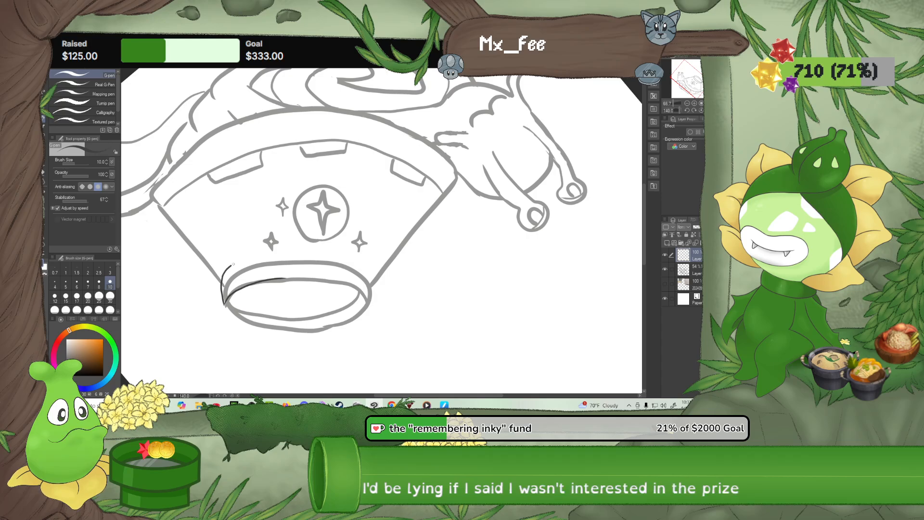
{"action": "left_click_drag", "start_coordinate": [222, 284], "coordinate": [290, 251]}
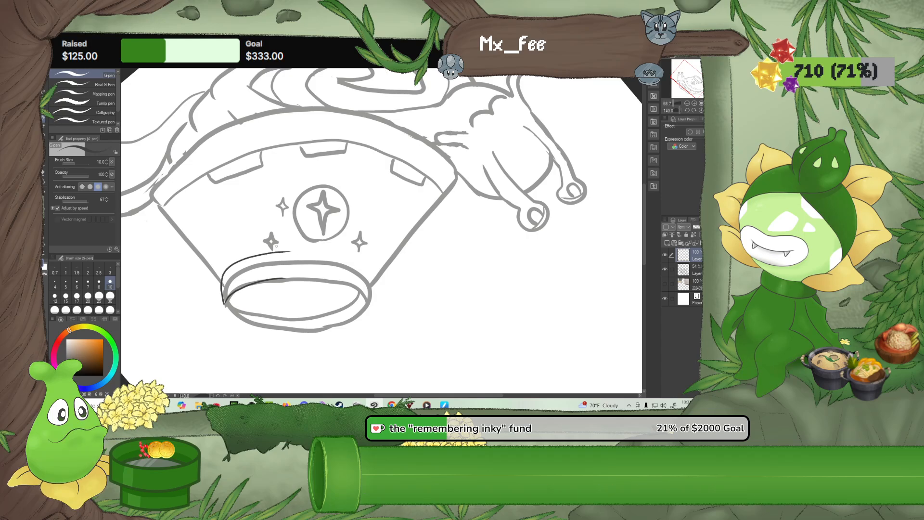
{"action": "key", "text": "ctrl+z"}
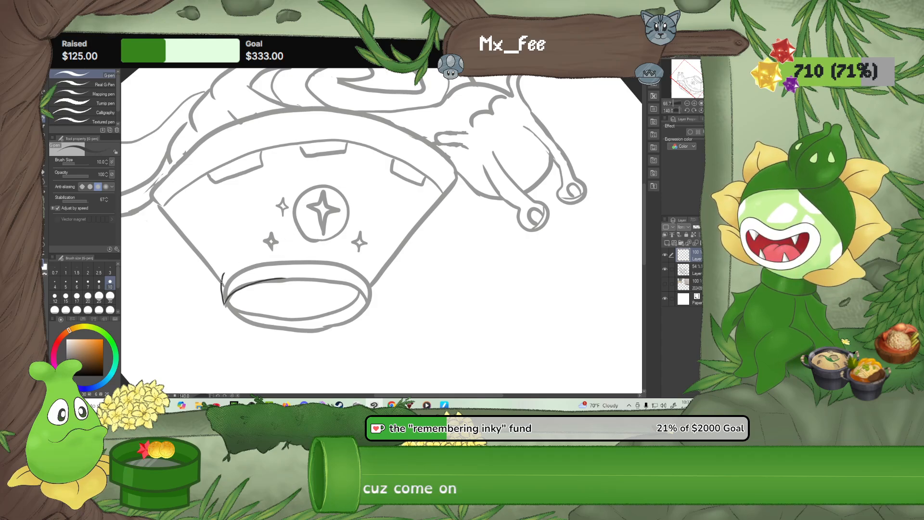
{"action": "left_click_drag", "start_coordinate": [222, 275], "coordinate": [257, 260]}
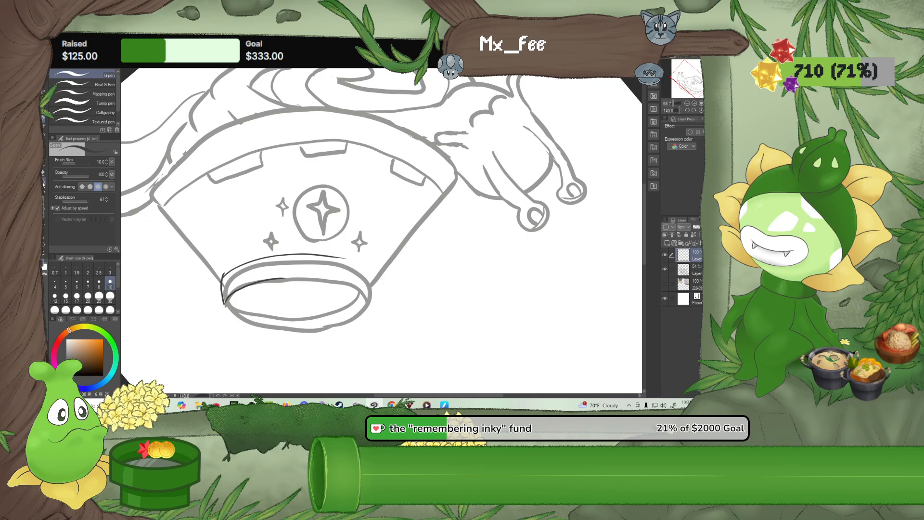
Clean up the corner where the inked curves of the bowl's base meet, using a smaller Rough eraser
{"action": "left_click", "coordinate": [42, 172]}
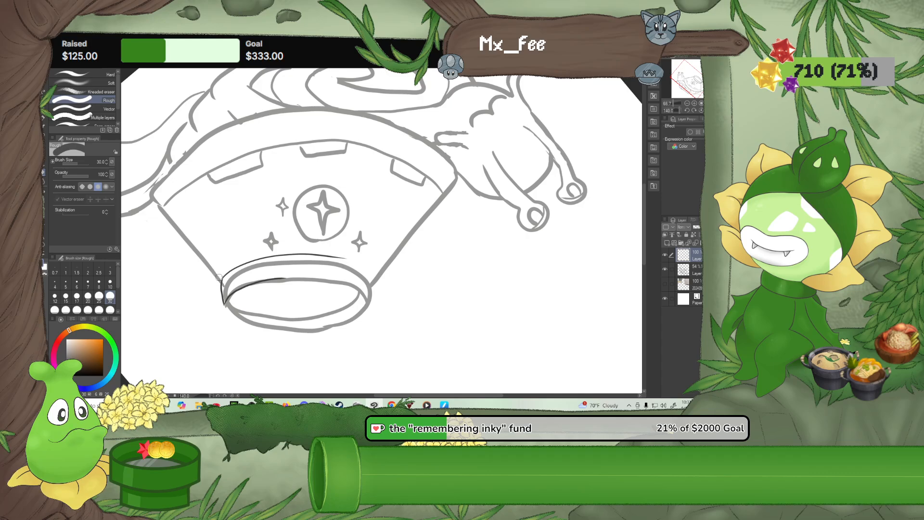
{"action": "key", "text": "p"}
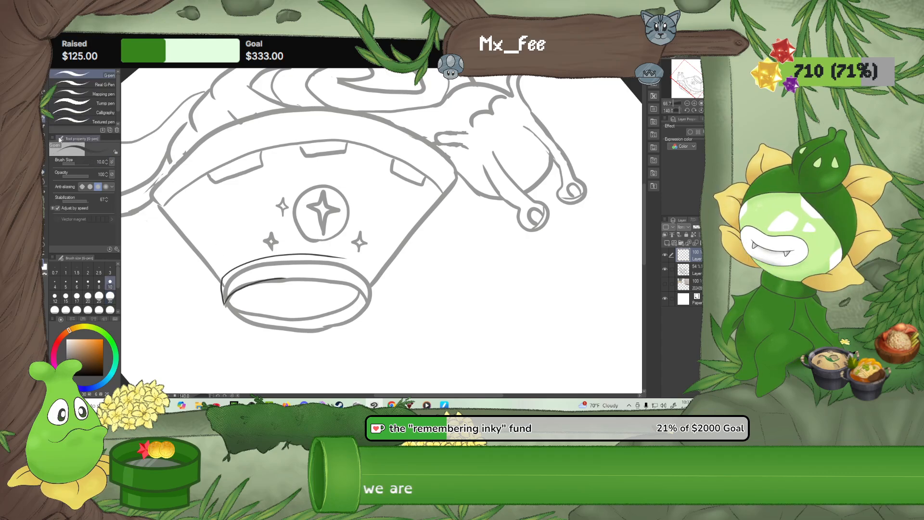
{"action": "scroll", "coordinate": [166, 285], "scroll_direction": "up", "scroll_amount": 5}
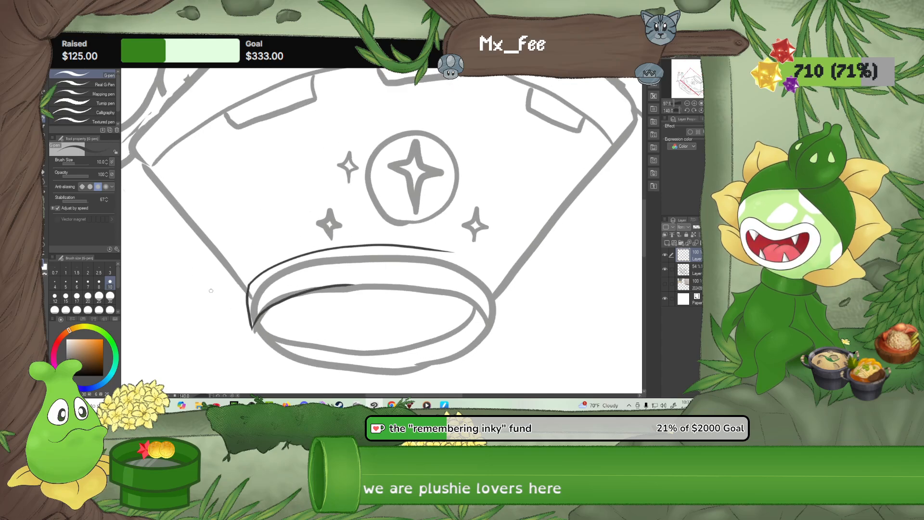
{"action": "scroll", "coordinate": [259, 334], "scroll_direction": "up", "scroll_amount": 3}
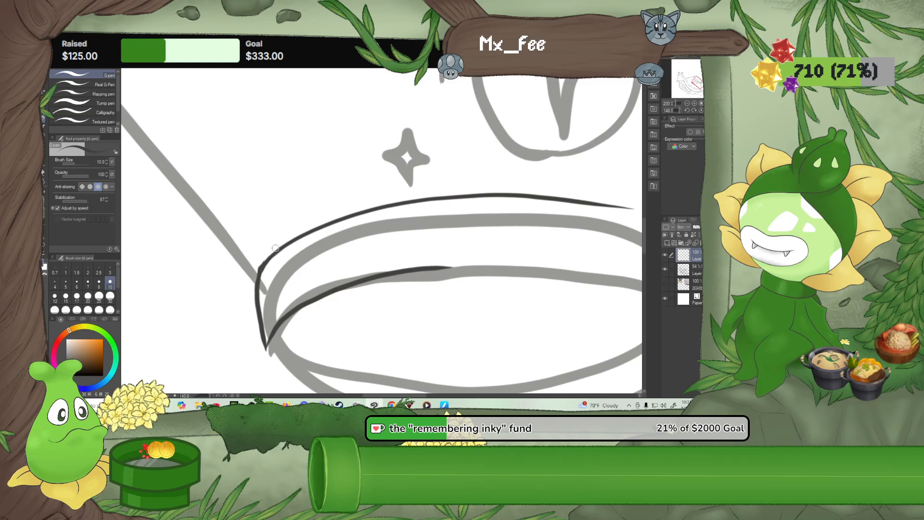
{"action": "key", "text": "e"}
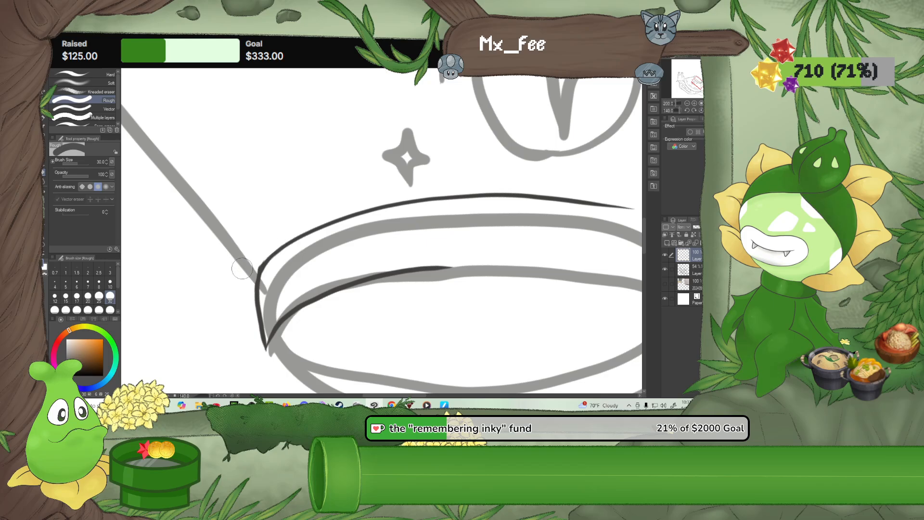
{"action": "left_click", "coordinate": [87, 296]}
Continue inking the inner curve of the bowl's base along the sketch toward its opposite end with the G-pen at size 10
{"action": "left_click", "coordinate": [43, 119]}
{"action": "mouse_move", "coordinate": [413, 253]}
{"action": "left_mouse_down"}
{"action": "mouse_move", "coordinate": [215, 280]}
{"action": "mouse_move", "coordinate": [247, 215]}
{"action": "left_mouse_up"}
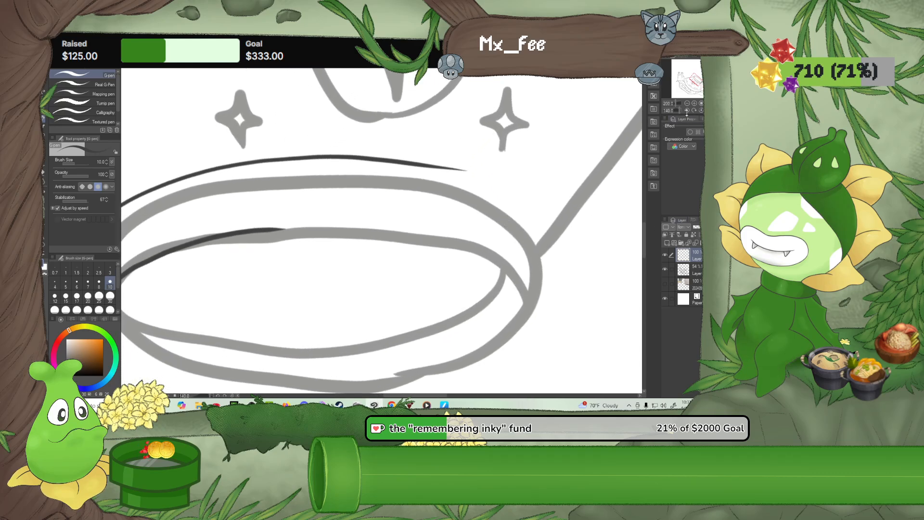
{"action": "left_click", "coordinate": [687, 110]}
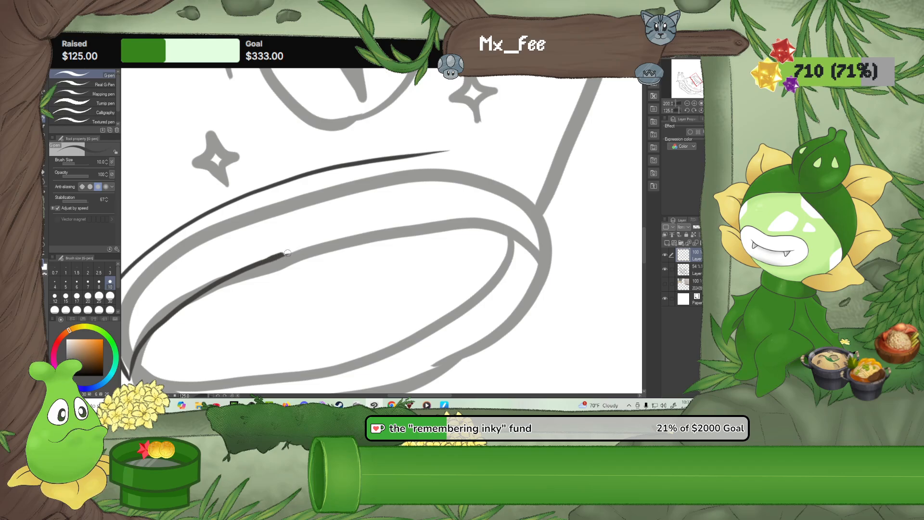
{"action": "mouse_move", "coordinate": [292, 252]}
{"action": "left_mouse_down"}
{"action": "mouse_move", "coordinate": [381, 228]}
{"action": "mouse_move", "coordinate": [458, 221]}
{"action": "left_mouse_up"}
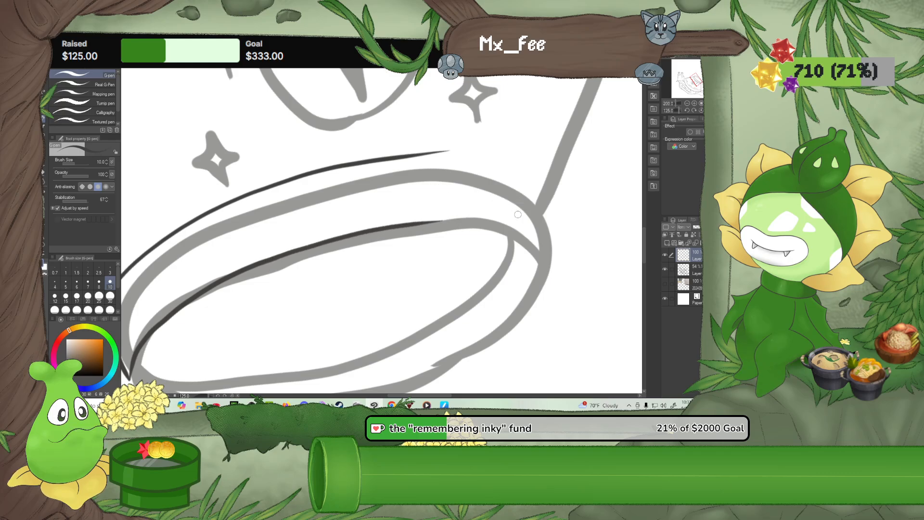
{"action": "left_click_drag", "start_coordinate": [524, 207], "coordinate": [470, 171]}
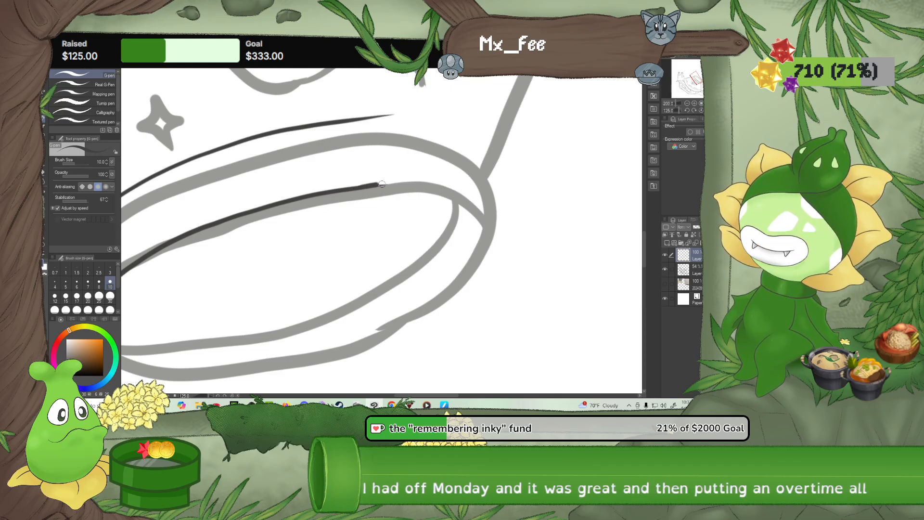
{"action": "mouse_move", "coordinate": [382, 184]}
{"action": "left_mouse_down"}
{"action": "mouse_move", "coordinate": [463, 195]}
{"action": "mouse_move", "coordinate": [488, 222]}
{"action": "left_mouse_up"}
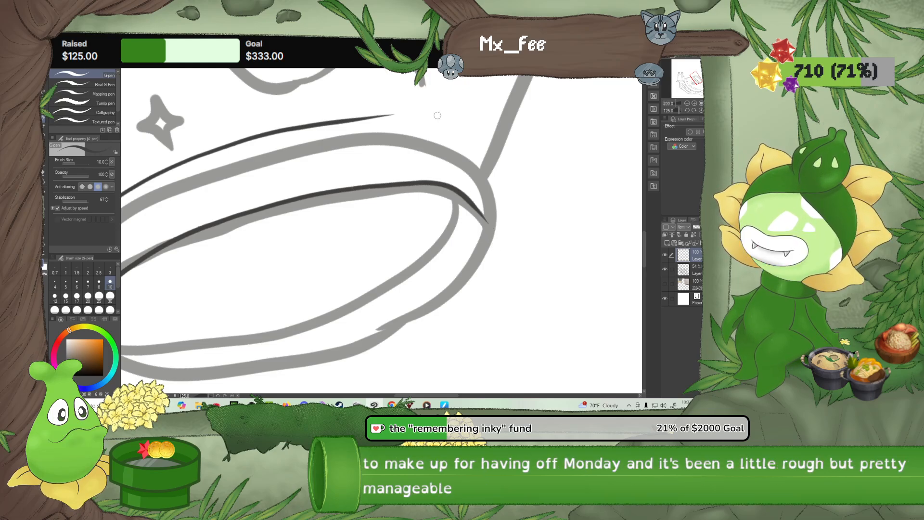
Ink the pointed corner and short side edge at that end of the base, and extend the outer curve to join them
{"action": "left_click_drag", "start_coordinate": [388, 162], "coordinate": [434, 158]}
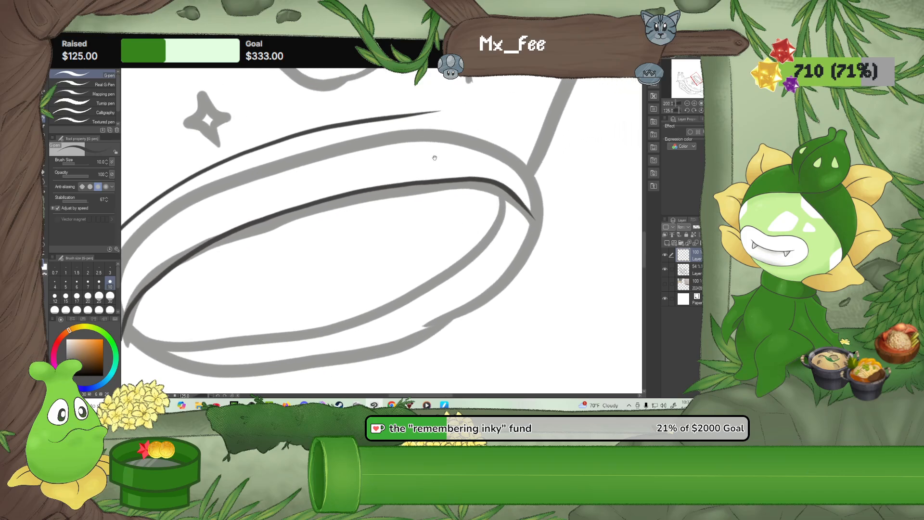
{"action": "left_click_drag", "start_coordinate": [514, 196], "coordinate": [536, 247]}
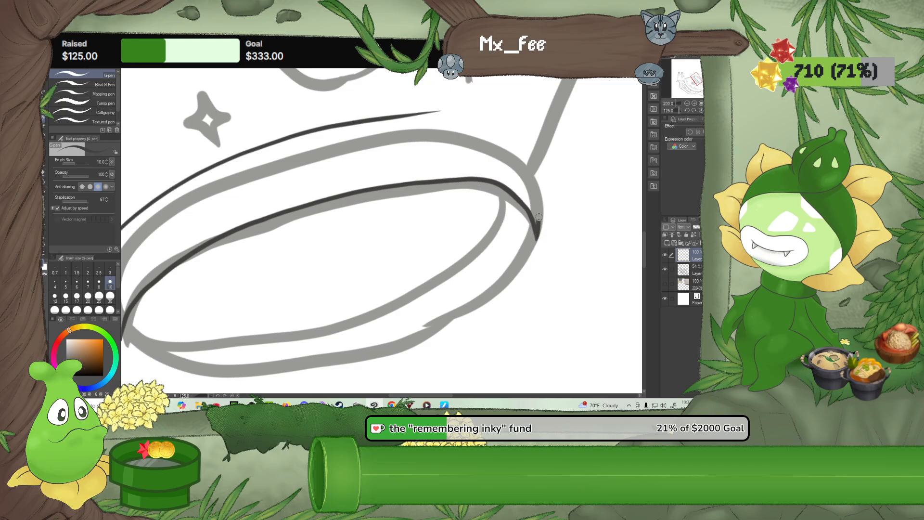
{"action": "left_click_drag", "start_coordinate": [538, 217], "coordinate": [537, 196]}
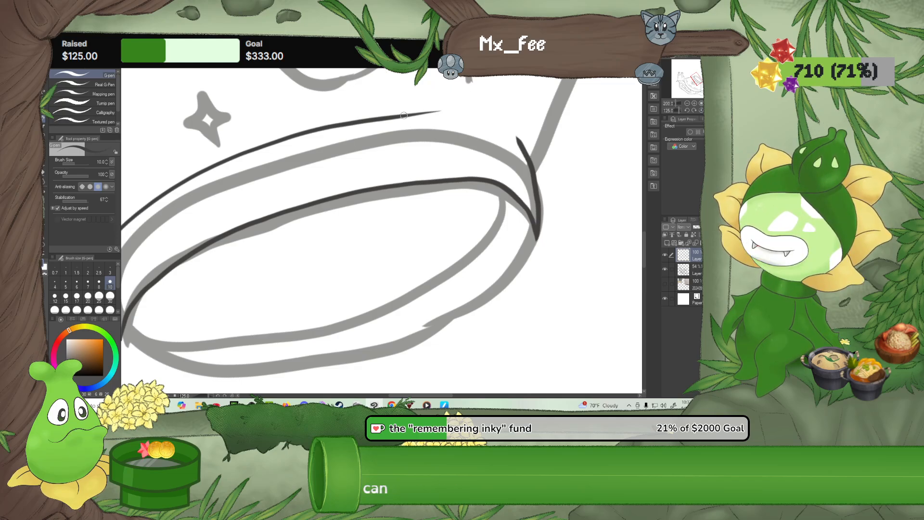
{"action": "mouse_move", "coordinate": [404, 116]}
{"action": "left_mouse_down"}
{"action": "mouse_move", "coordinate": [495, 120]}
{"action": "mouse_move", "coordinate": [519, 145]}
{"action": "mouse_move", "coordinate": [525, 173]}
{"action": "left_mouse_up"}
{"action": "left_click", "coordinate": [44, 174]}
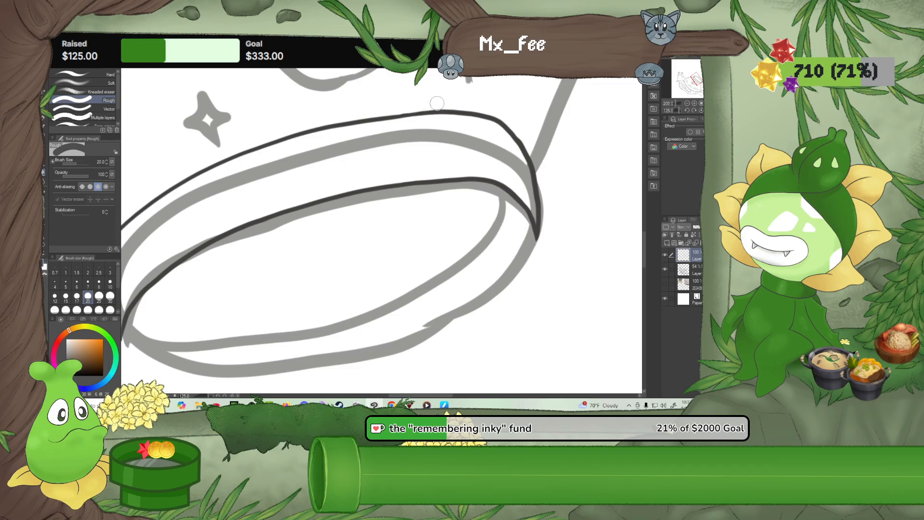
{"action": "left_click", "coordinate": [43, 119]}
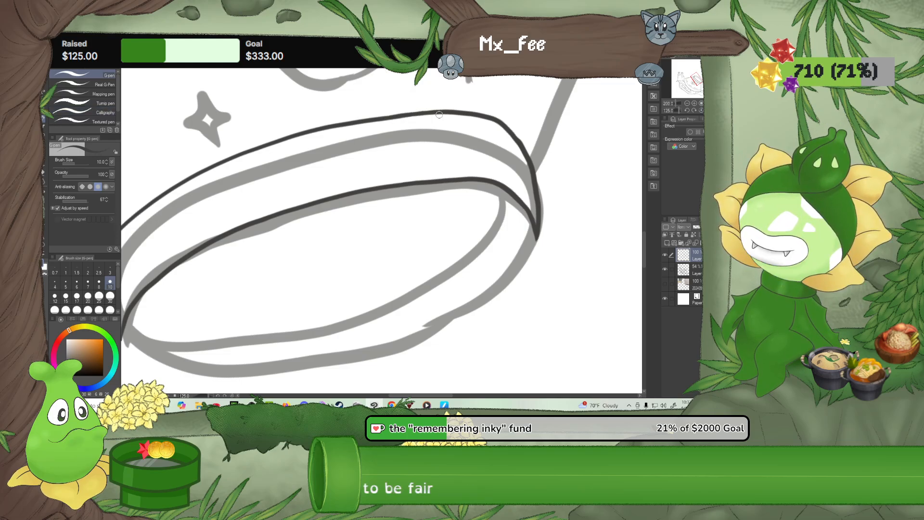
{"action": "left_click_drag", "start_coordinate": [452, 145], "coordinate": [374, 134]}
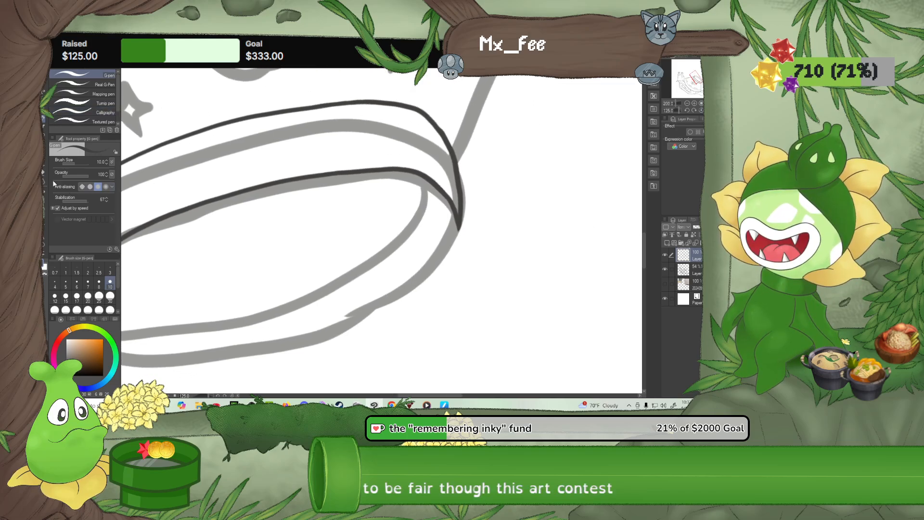
With the canvas rotated so the base sits above the bowl, ink the first stretch of the oval's far edge, starting from its corner
{"action": "key", "text": "e"}
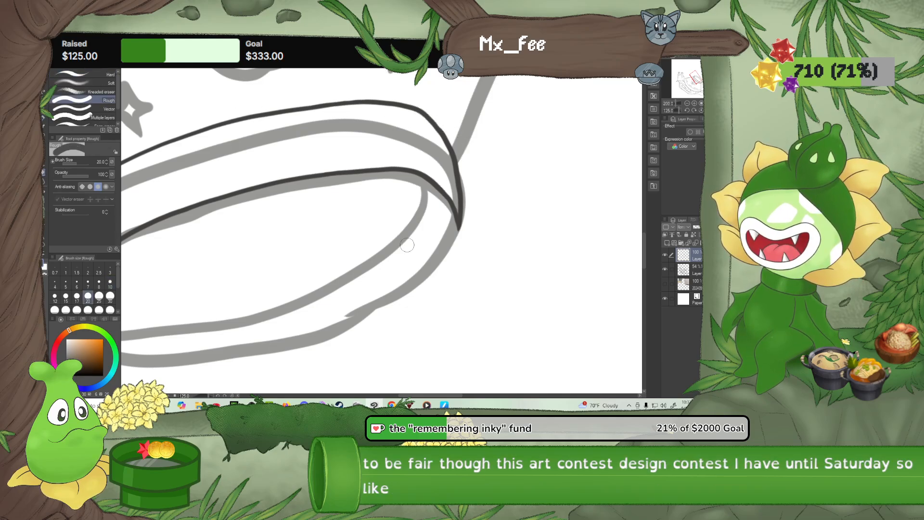
{"action": "left_click_drag", "start_coordinate": [342, 252], "coordinate": [435, 227]}
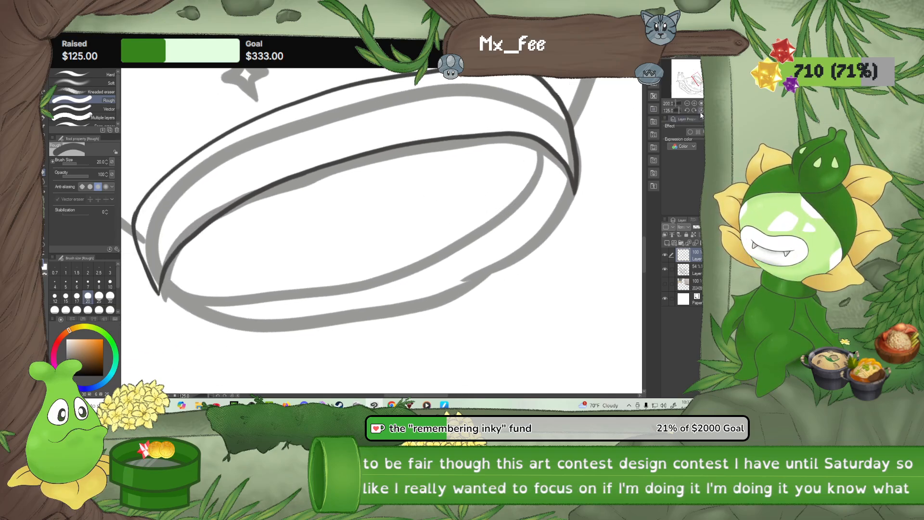
{"action": "left_click", "coordinate": [715, 110]}
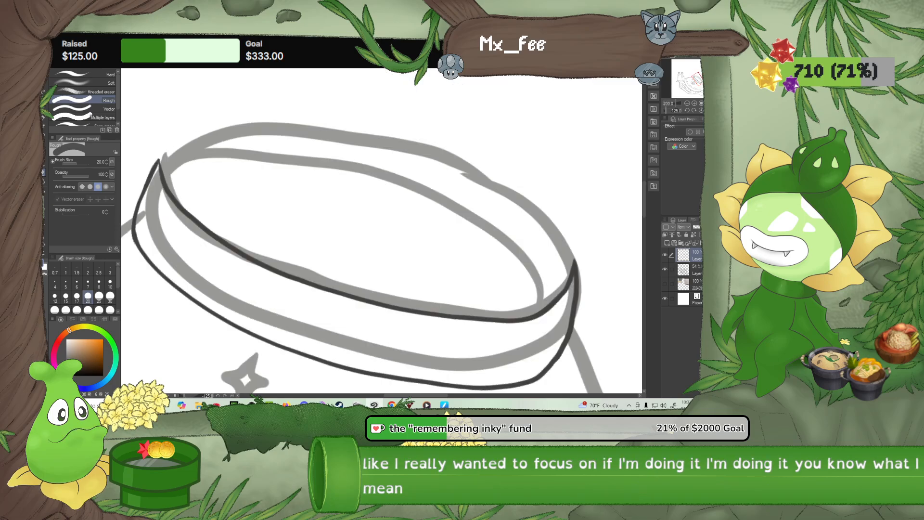
{"action": "left_click", "coordinate": [688, 110]}
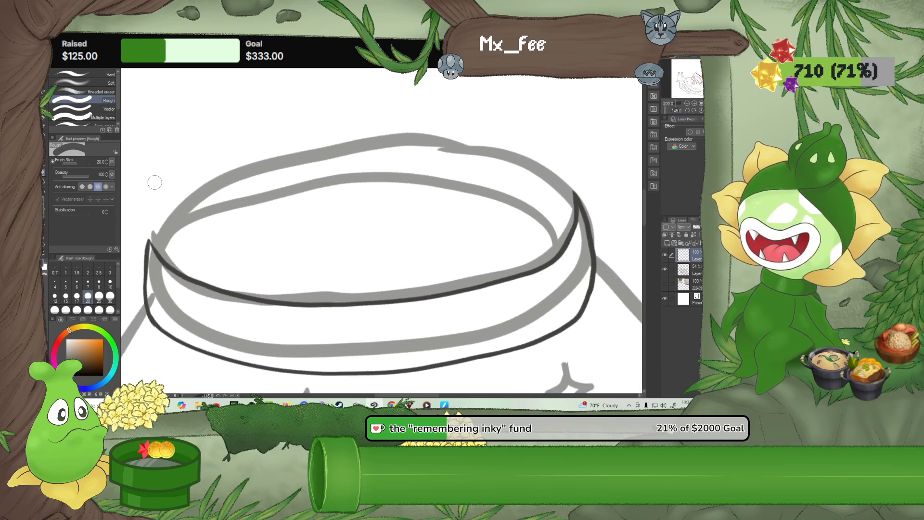
{"action": "key", "text": "p"}
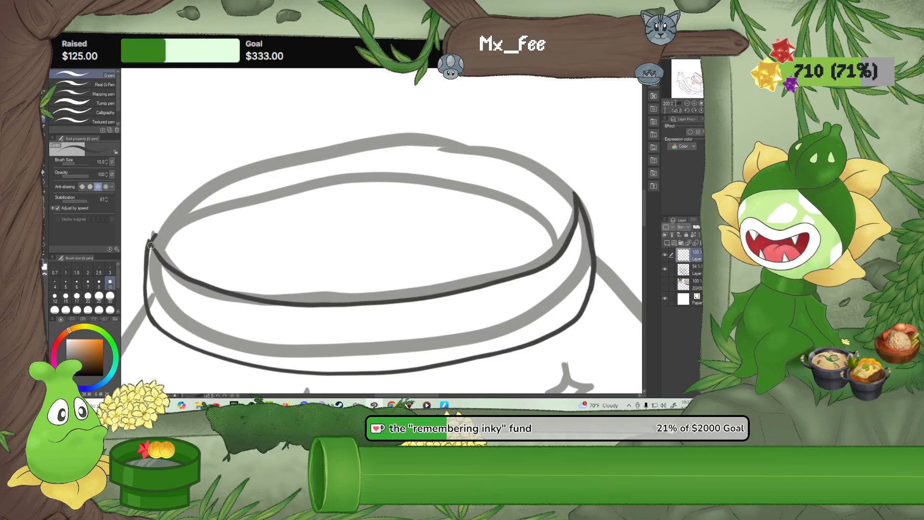
{"action": "mouse_move", "coordinate": [152, 234]}
{"action": "left_mouse_down"}
{"action": "mouse_move", "coordinate": [242, 173]}
{"action": "mouse_move", "coordinate": [335, 149]}
{"action": "left_mouse_up"}
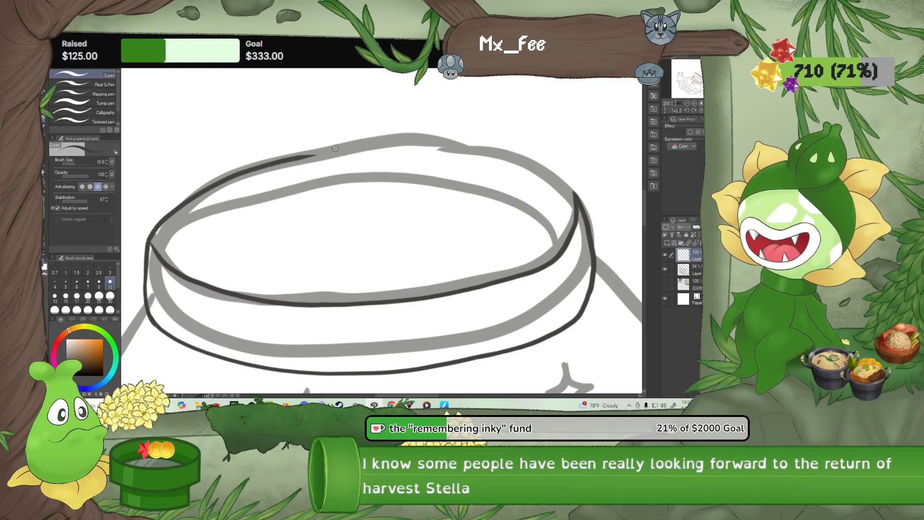
Extend the inked far edge of the base's oval past the middle of the sketch line in overlapping strokes
{"action": "left_click", "coordinate": [687, 110]}
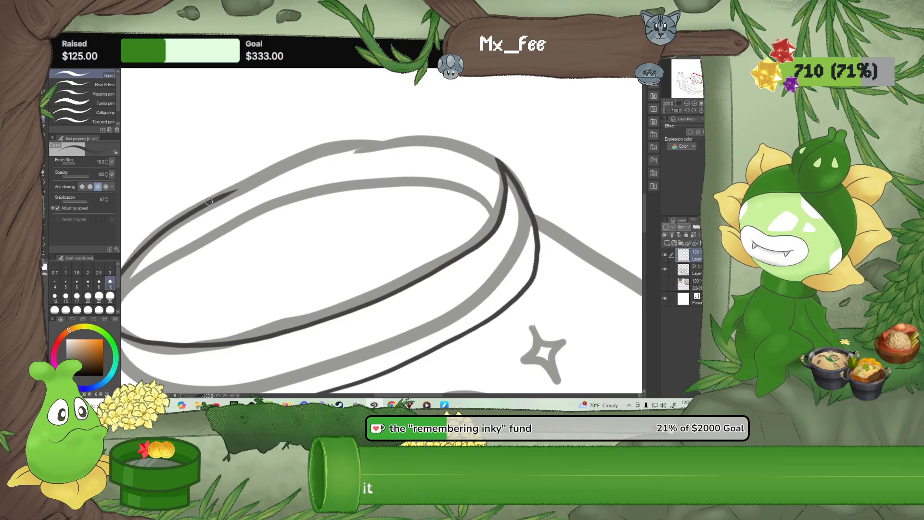
{"action": "left_click_drag", "start_coordinate": [223, 195], "coordinate": [286, 170]}
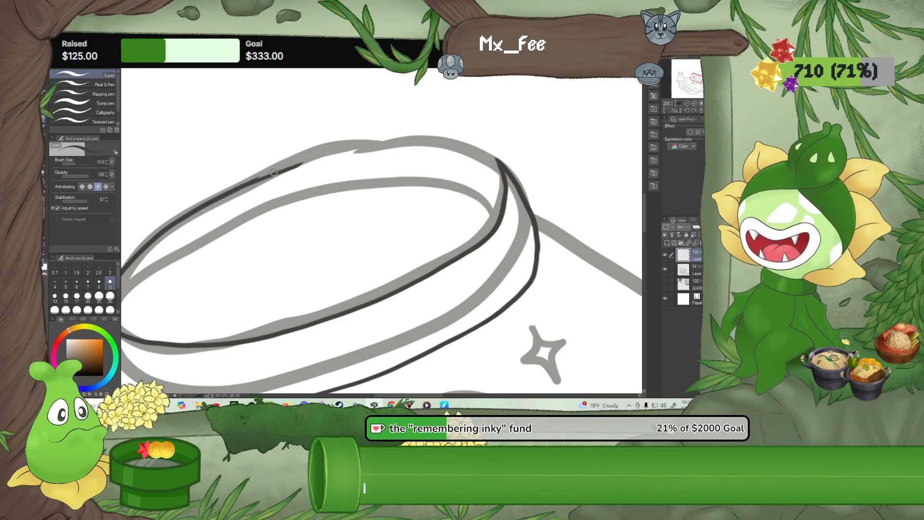
{"action": "key", "text": "e"}
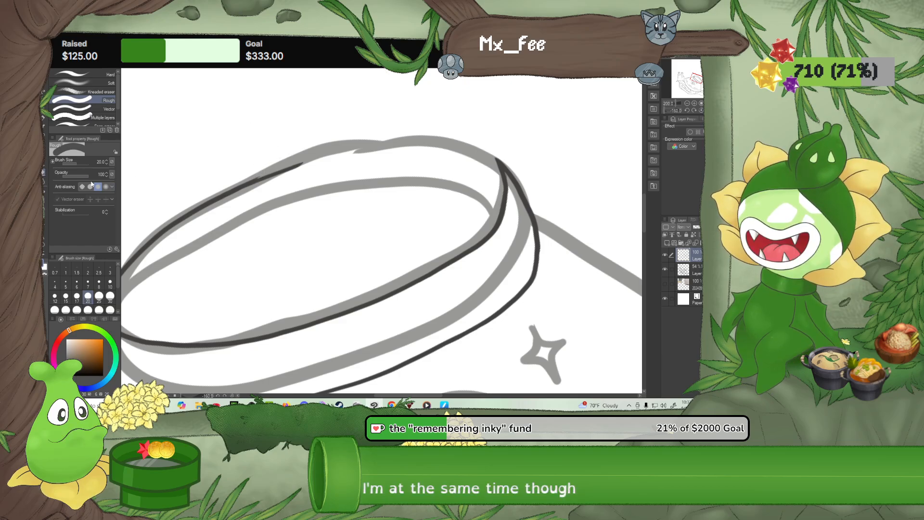
{"action": "left_click", "coordinate": [44, 119]}
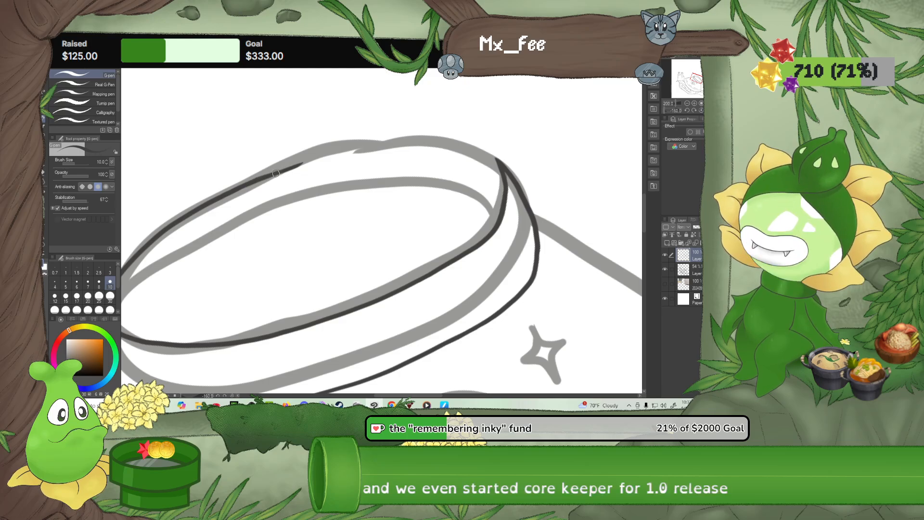
{"action": "key", "text": "ctrl+z"}
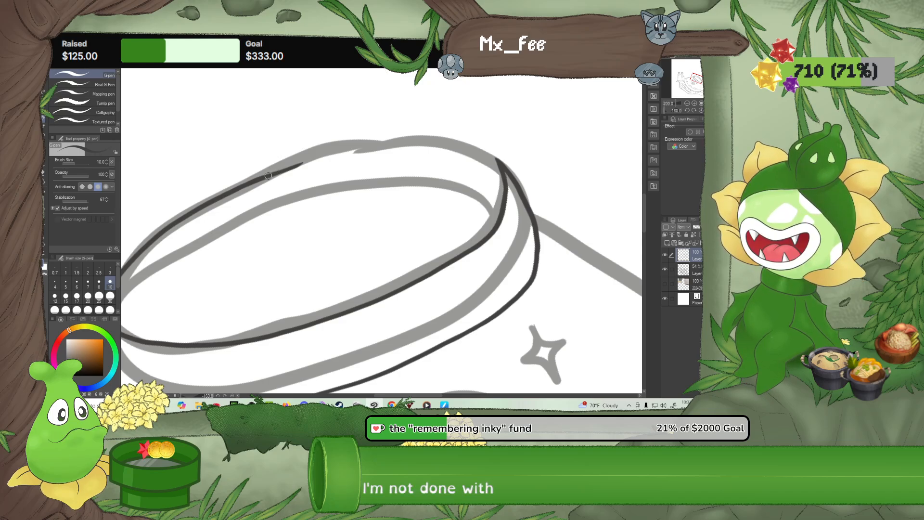
{"action": "left_click_drag", "start_coordinate": [286, 168], "coordinate": [316, 157]}
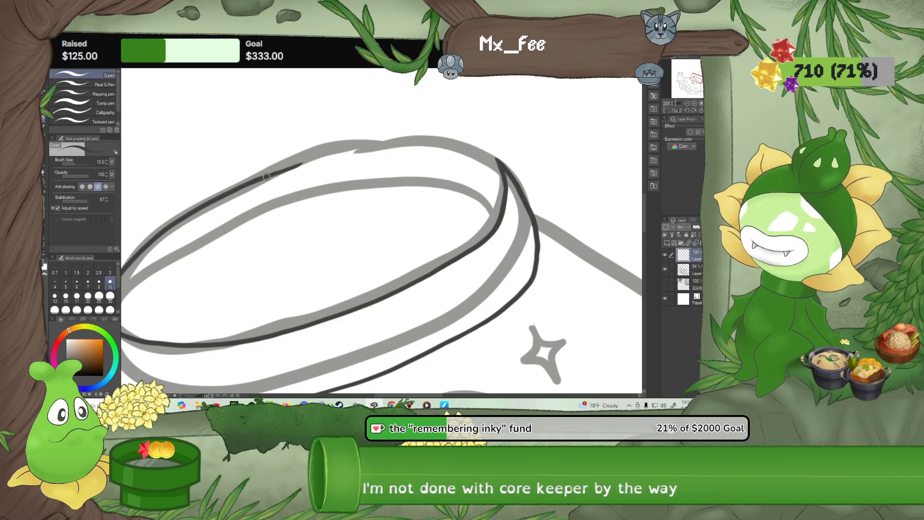
{"action": "left_click_drag", "start_coordinate": [369, 148], "coordinate": [430, 143]}
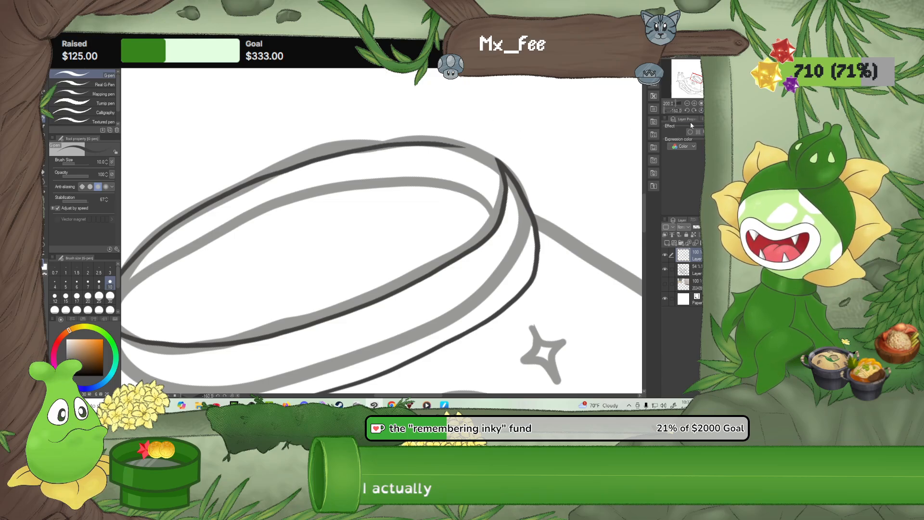
Close the base's oval by inking the remaining gap of its far edge up to the opposite corner
{"action": "left_click_drag", "start_coordinate": [686, 109], "coordinate": [652, 119]}
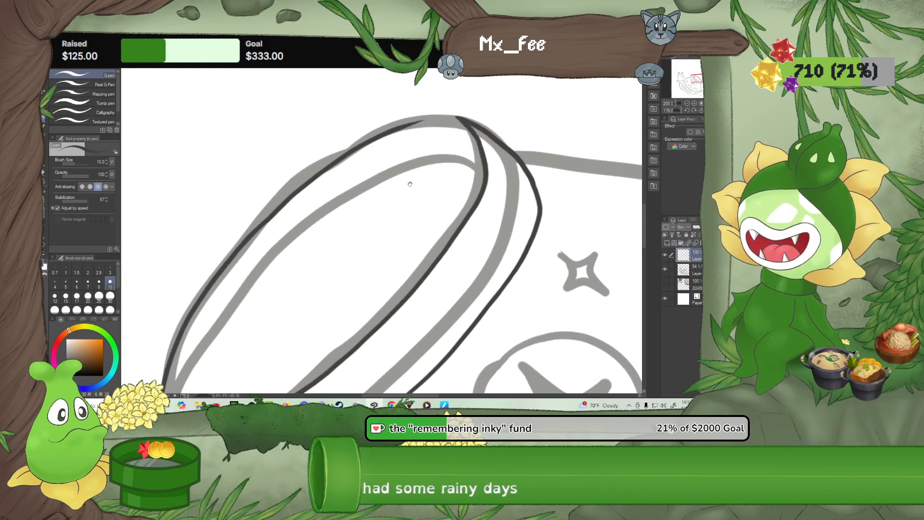
{"action": "left_click_drag", "start_coordinate": [408, 184], "coordinate": [376, 231]}
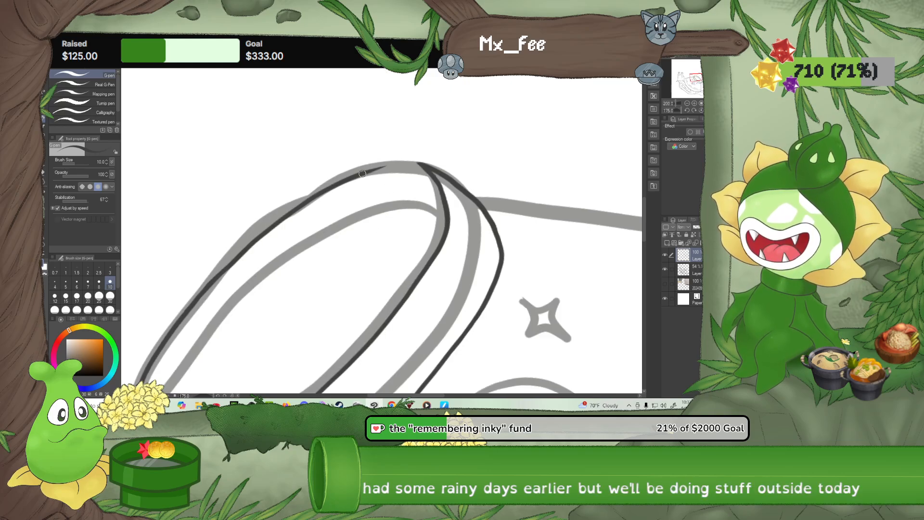
{"action": "left_click_drag", "start_coordinate": [366, 171], "coordinate": [420, 164]}
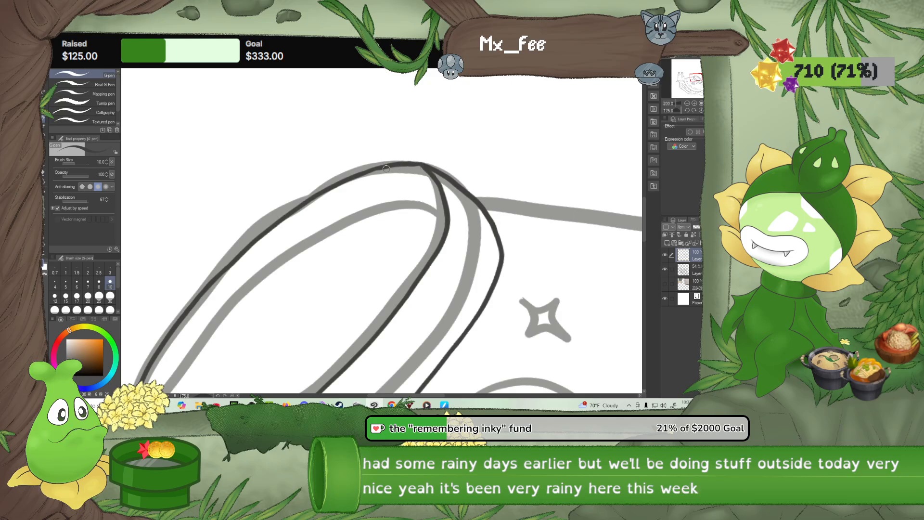
{"action": "scroll", "coordinate": [386, 169], "scroll_direction": "up", "scroll_amount": 5}
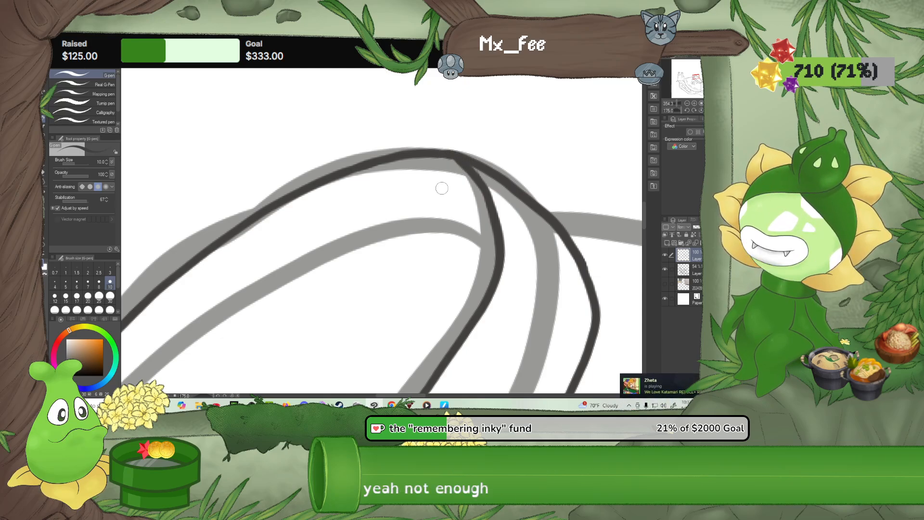
{"action": "scroll", "coordinate": [441, 190], "scroll_direction": "down", "scroll_amount": 4}
{"action": "scroll", "coordinate": [441, 190], "scroll_direction": "down", "scroll_amount": 2}
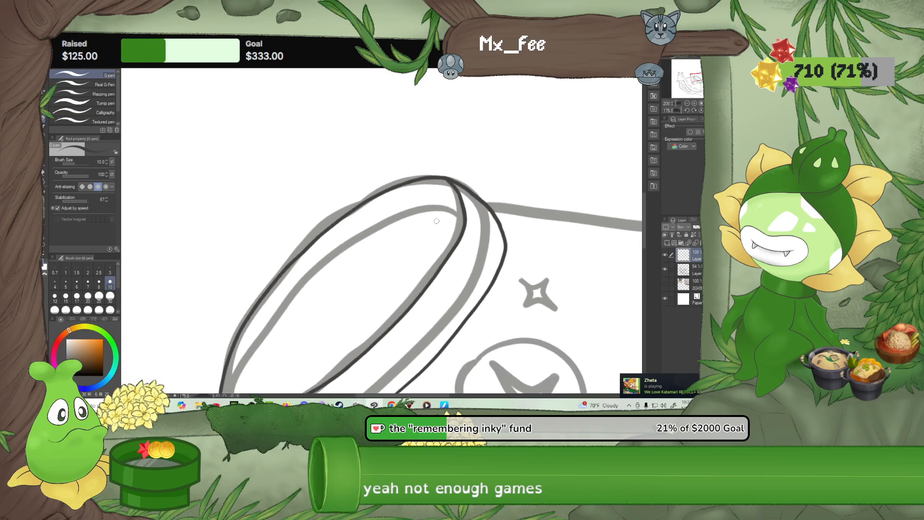
With the canvas rotated so the base lies level, ink the first stretch of the base's inner oval curve, starting near its corner
{"action": "left_click_drag", "start_coordinate": [423, 262], "coordinate": [453, 191]}
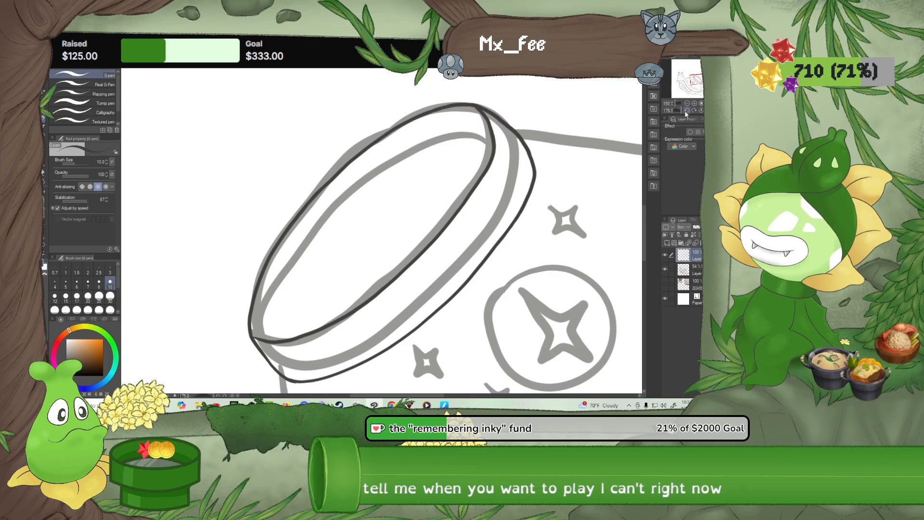
{"action": "left_click", "coordinate": [687, 111]}
{"action": "left_click", "coordinate": [687, 110]}
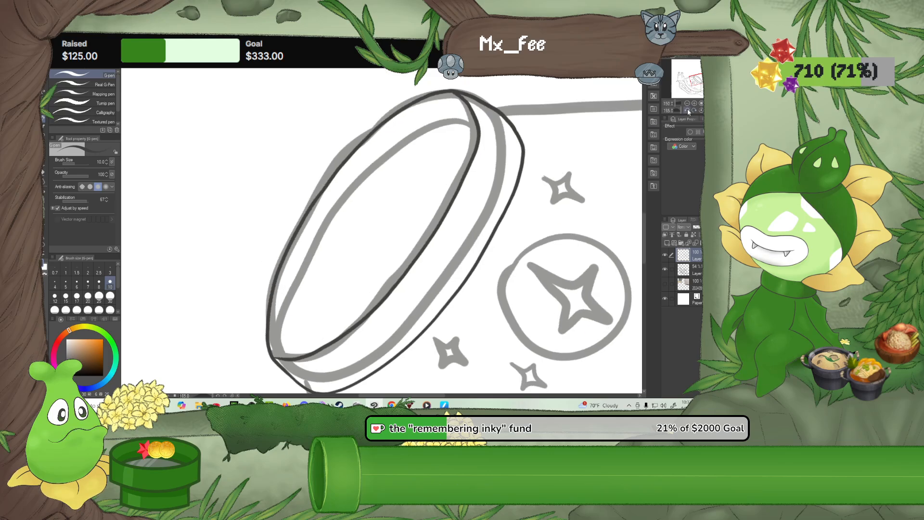
{"action": "left_click", "coordinate": [687, 110]}
{"action": "left_click", "coordinate": [686, 110]}
{"action": "left_click", "coordinate": [694, 110]}
{"action": "left_click", "coordinate": [694, 111]}
{"action": "left_click", "coordinate": [694, 110]}
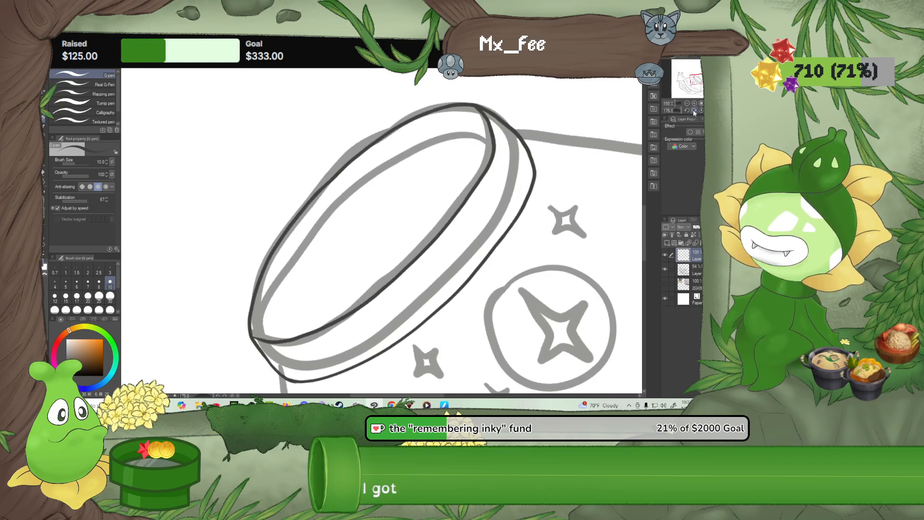
{"action": "left_click", "coordinate": [694, 111]}
{"action": "left_click", "coordinate": [694, 111]}
{"action": "left_click", "coordinate": [694, 111]}
{"action": "left_click", "coordinate": [695, 111]}
{"action": "left_click", "coordinate": [694, 111]}
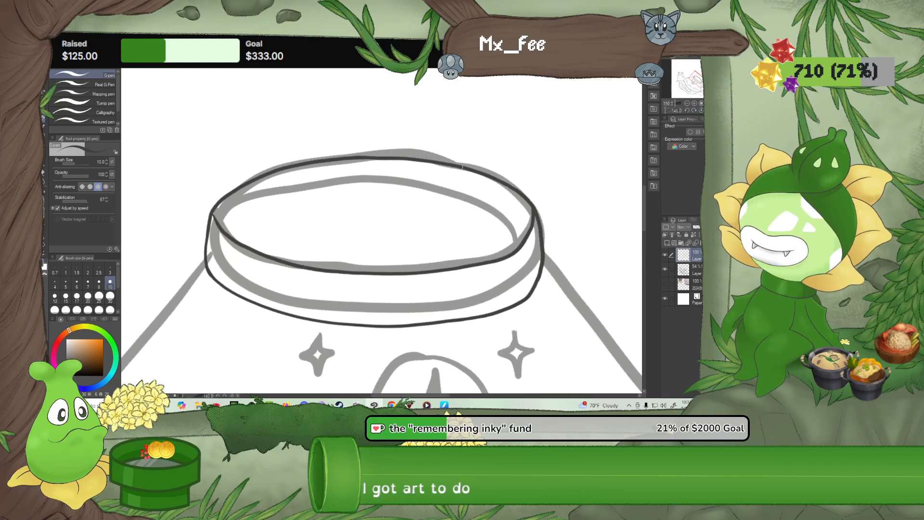
{"action": "scroll", "coordinate": [251, 221], "scroll_direction": "up", "scroll_amount": 3}
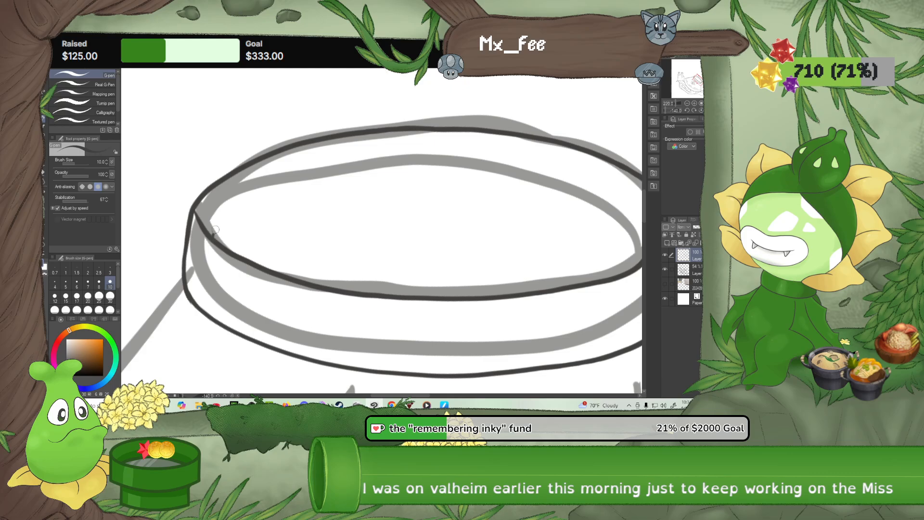
{"action": "left_click_drag", "start_coordinate": [239, 202], "coordinate": [295, 179]}
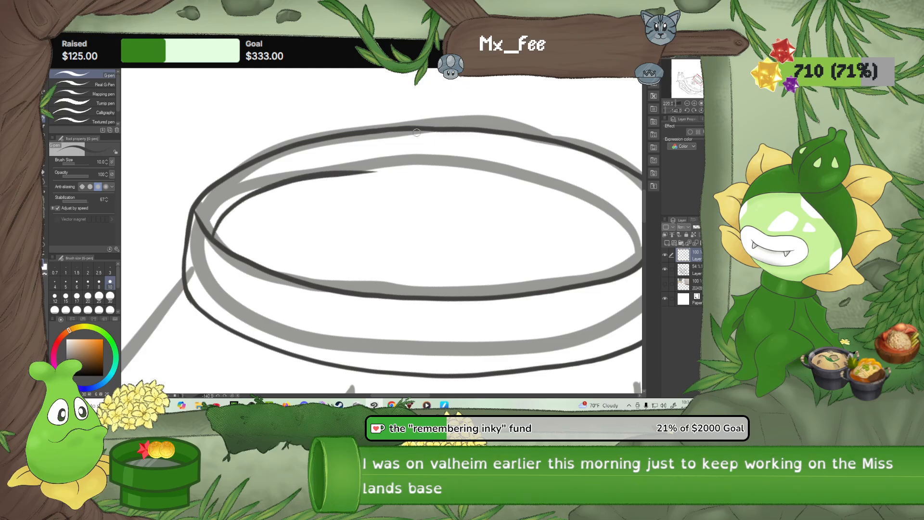
Extend the inner oval curve past its middle and close it against the opposite end of the base
{"action": "left_click_drag", "start_coordinate": [489, 176], "coordinate": [394, 197]}
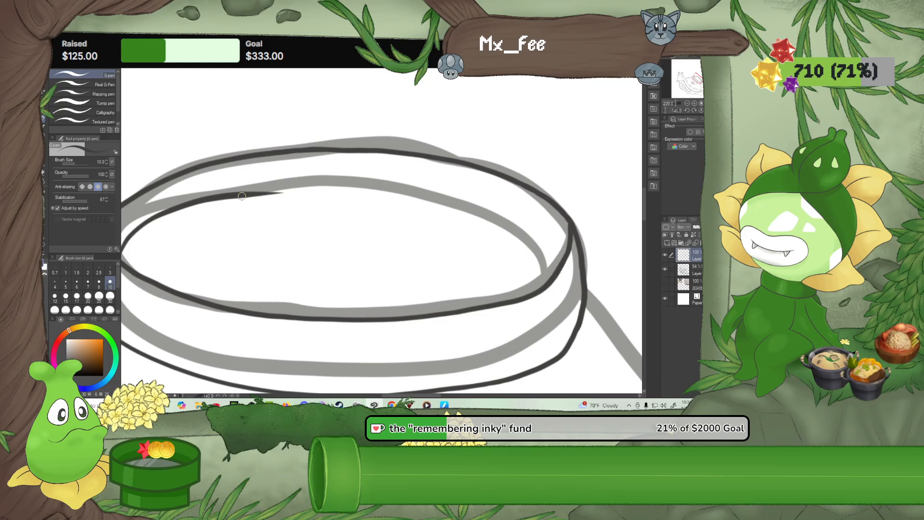
{"action": "left_click_drag", "start_coordinate": [334, 193], "coordinate": [448, 211]}
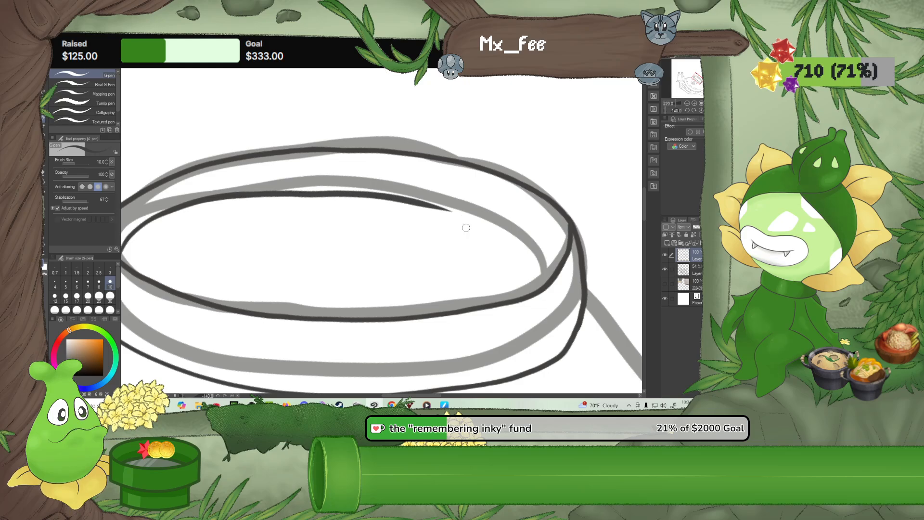
{"action": "left_click_drag", "start_coordinate": [498, 228], "coordinate": [447, 210]}
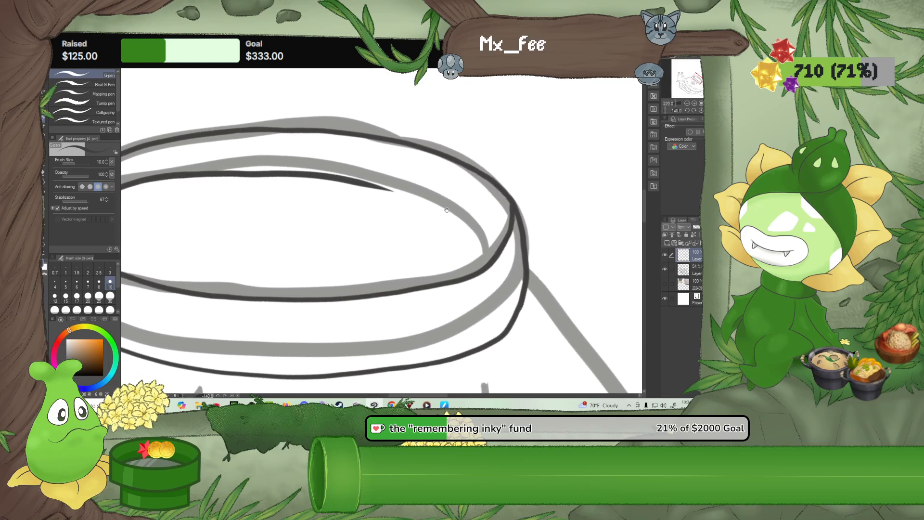
{"action": "left_click", "coordinate": [686, 111]}
{"action": "left_click", "coordinate": [685, 111]}
{"action": "left_click", "coordinate": [685, 111]}
{"action": "left_click", "coordinate": [685, 112]}
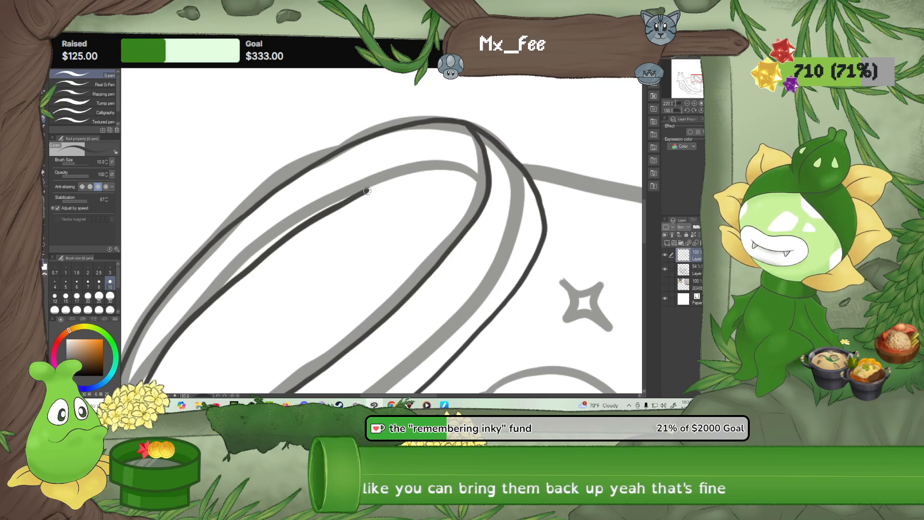
{"action": "mouse_move", "coordinate": [341, 205]}
{"action": "left_mouse_down"}
{"action": "mouse_move", "coordinate": [433, 170]}
{"action": "mouse_move", "coordinate": [476, 165]}
{"action": "mouse_move", "coordinate": [485, 175]}
{"action": "left_mouse_up"}
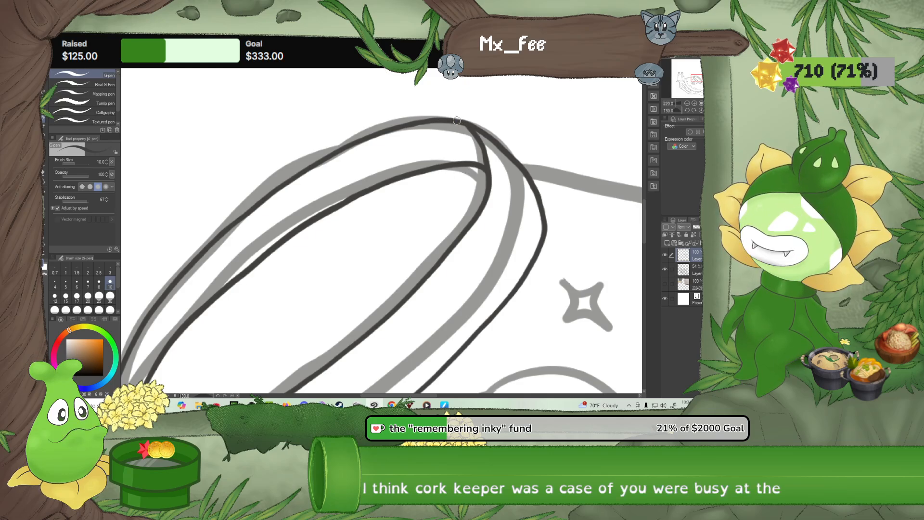
Touch up the line junctions at both ends of the base's oval with the G-pen at brush size 7
{"action": "scroll", "coordinate": [469, 119], "scroll_direction": "up", "scroll_amount": 5}
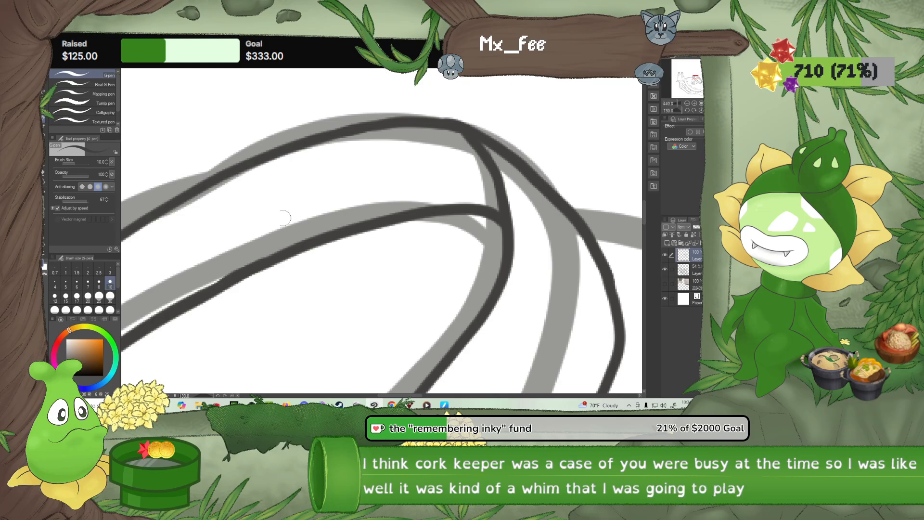
{"action": "left_click", "coordinate": [44, 172]}
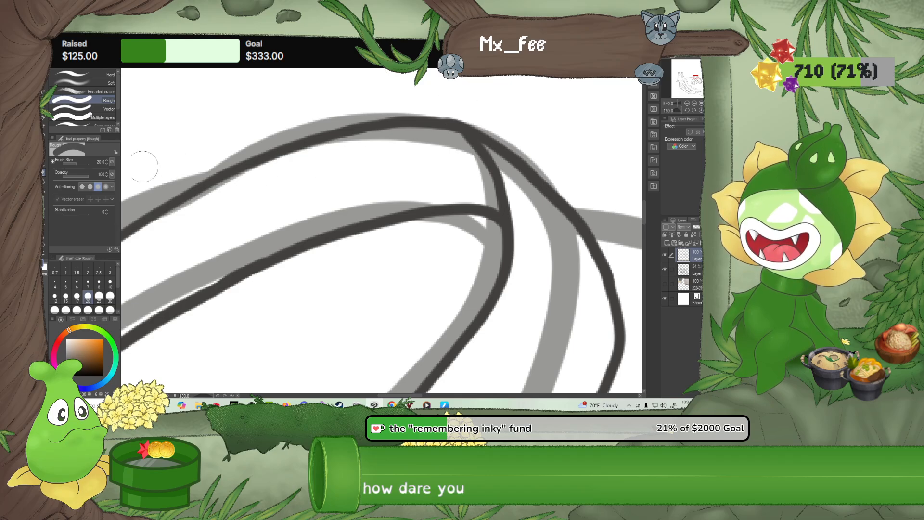
{"action": "key", "text": "p"}
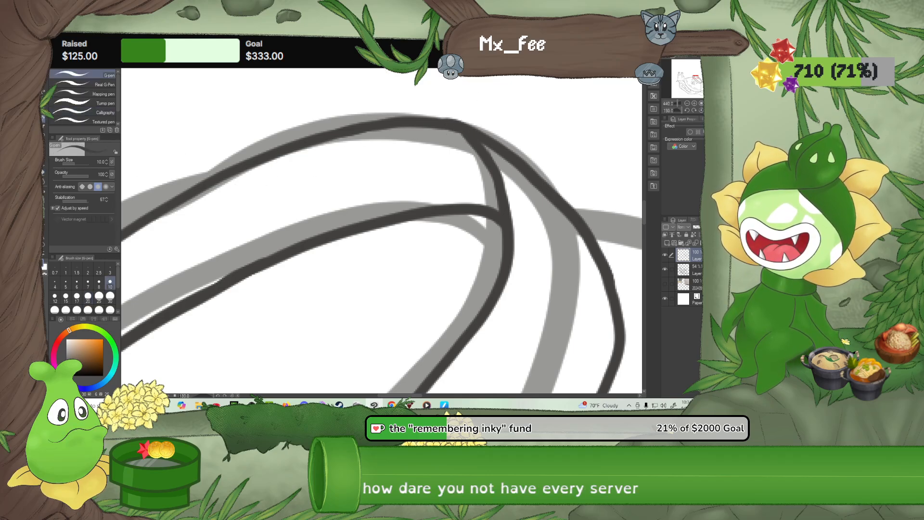
{"action": "left_click", "coordinate": [87, 282]}
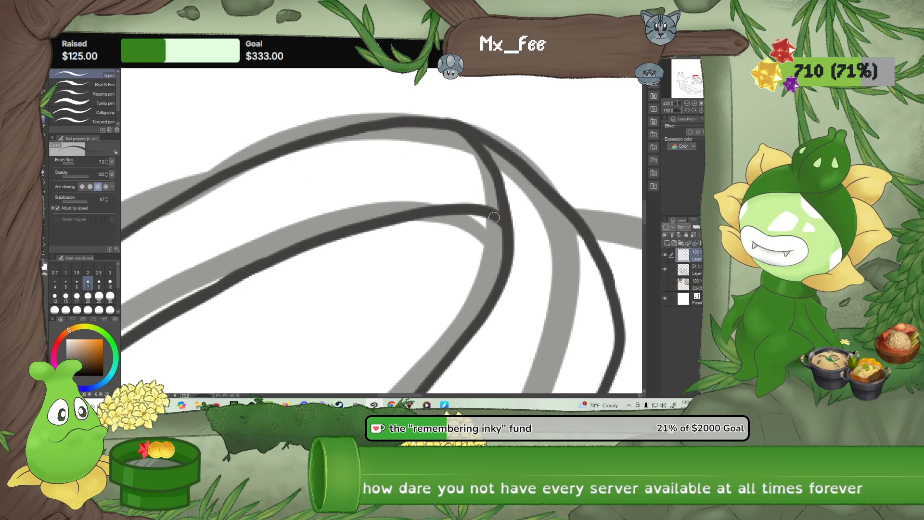
{"action": "left_click_drag", "start_coordinate": [450, 273], "coordinate": [569, 131]}
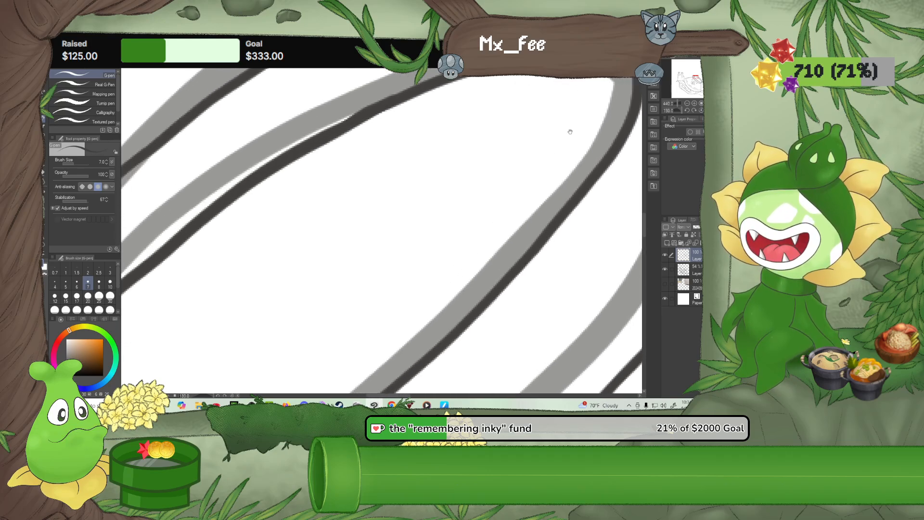
{"action": "left_click_drag", "start_coordinate": [348, 285], "coordinate": [514, 165]}
{"action": "left_click_drag", "start_coordinate": [296, 332], "coordinate": [459, 213]}
{"action": "left_click_drag", "start_coordinate": [336, 260], "coordinate": [413, 183]}
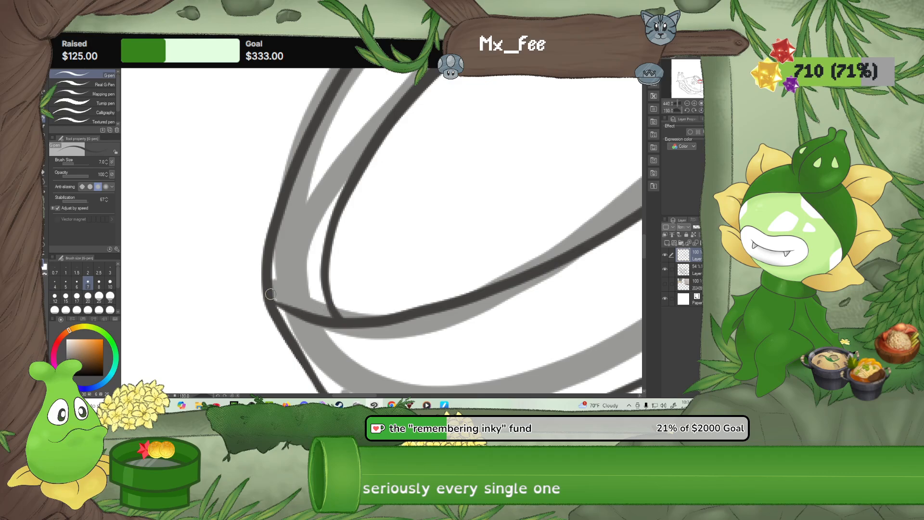
{"action": "left_click_drag", "start_coordinate": [271, 294], "coordinate": [345, 322]}
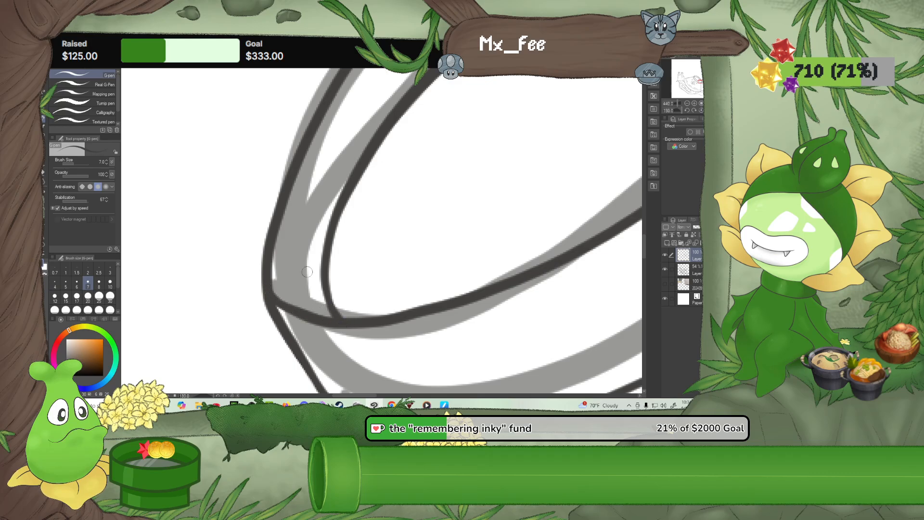
Clean up the uneven stroke overlap along the inner oval curve with the Rough eraser at size 20
{"action": "scroll", "coordinate": [404, 219], "scroll_direction": "down", "scroll_amount": 7}
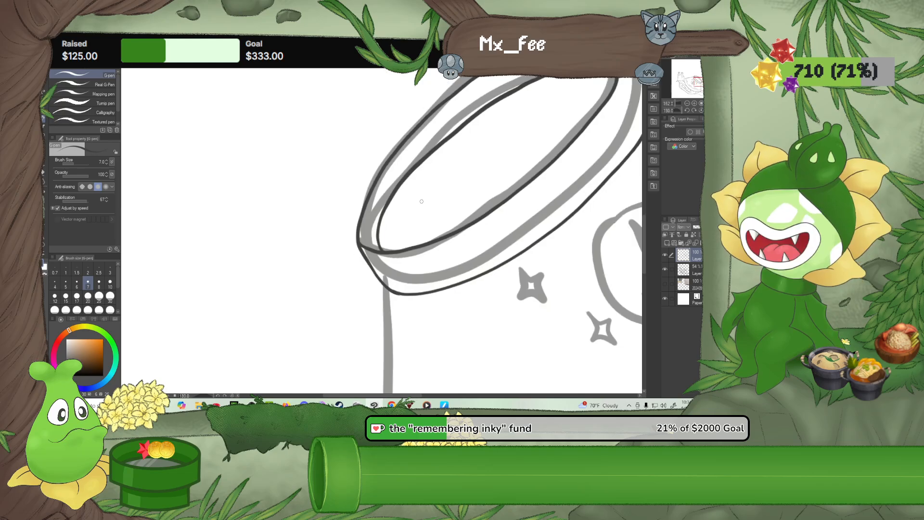
{"action": "left_click_drag", "start_coordinate": [504, 145], "coordinate": [463, 240]}
{"action": "scroll", "coordinate": [463, 239], "scroll_direction": "up", "scroll_amount": 5}
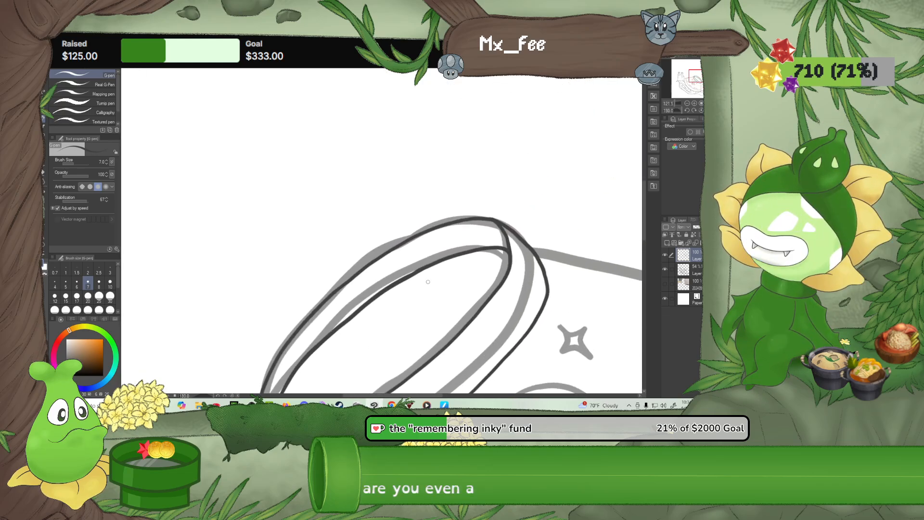
{"action": "scroll", "coordinate": [436, 273], "scroll_direction": "up", "scroll_amount": 5}
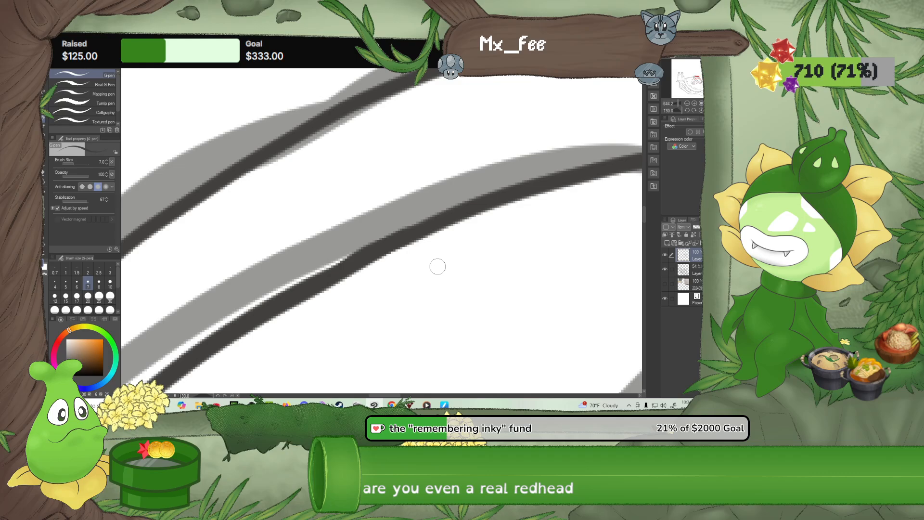
{"action": "key", "text": "e"}
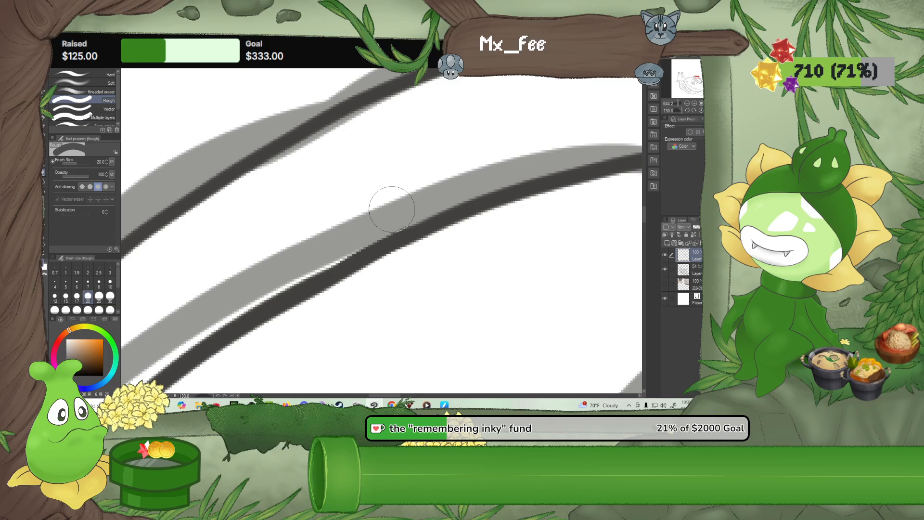
{"action": "mouse_move", "coordinate": [411, 282]}
{"action": "left_mouse_down"}
{"action": "mouse_move", "coordinate": [455, 238]}
{"action": "mouse_move", "coordinate": [457, 202]}
{"action": "left_mouse_up"}
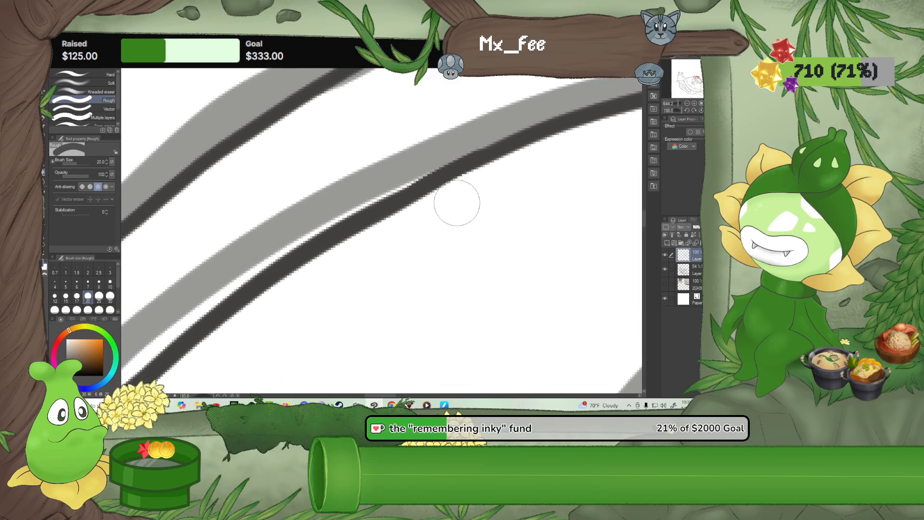
{"action": "scroll", "coordinate": [457, 202], "scroll_direction": "down", "scroll_amount": 5}
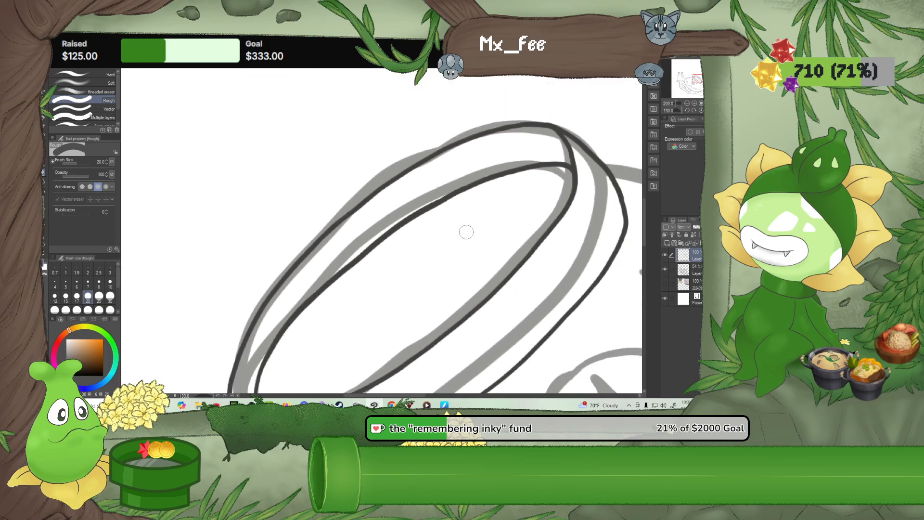
{"action": "scroll", "coordinate": [454, 178], "scroll_direction": "up", "scroll_amount": 4}
{"action": "left_click_drag", "start_coordinate": [561, 265], "coordinate": [390, 332]}
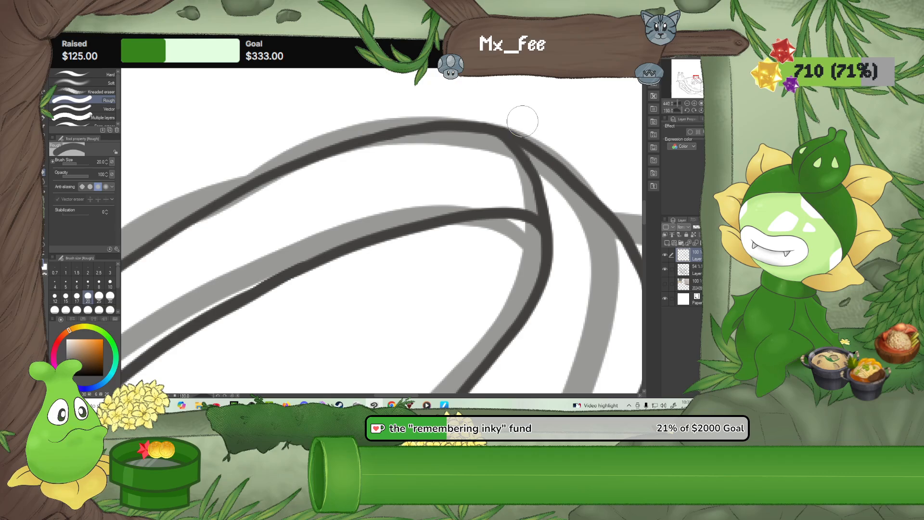
{"action": "scroll", "coordinate": [522, 121], "scroll_direction": "down", "scroll_amount": 4}
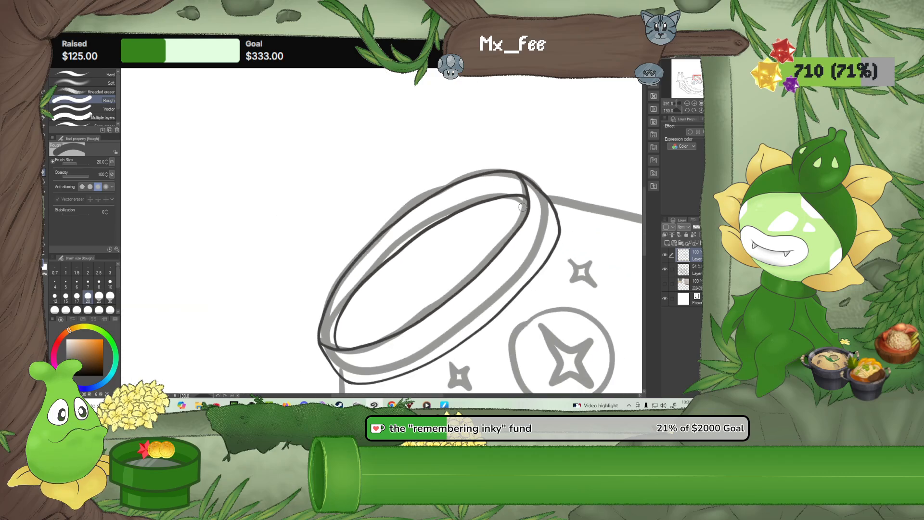
Ink the bowl's upper side edge from the base to the rim corner with the G-pen at brush size 10
{"action": "scroll", "coordinate": [523, 225], "scroll_direction": "down", "scroll_amount": 4}
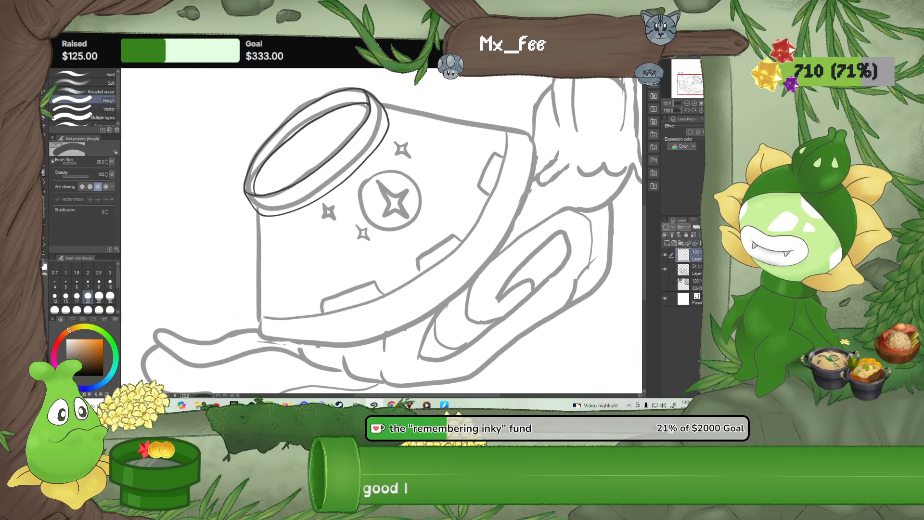
{"action": "scroll", "coordinate": [339, 241], "scroll_direction": "up", "scroll_amount": 2}
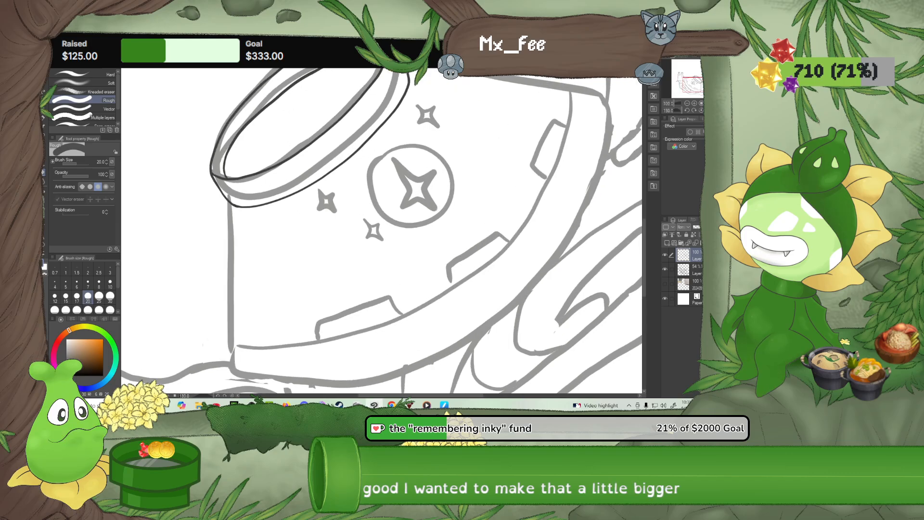
{"action": "left_click", "coordinate": [687, 110]}
{"action": "scroll", "coordinate": [540, 132], "scroll_direction": "down", "scroll_amount": 3}
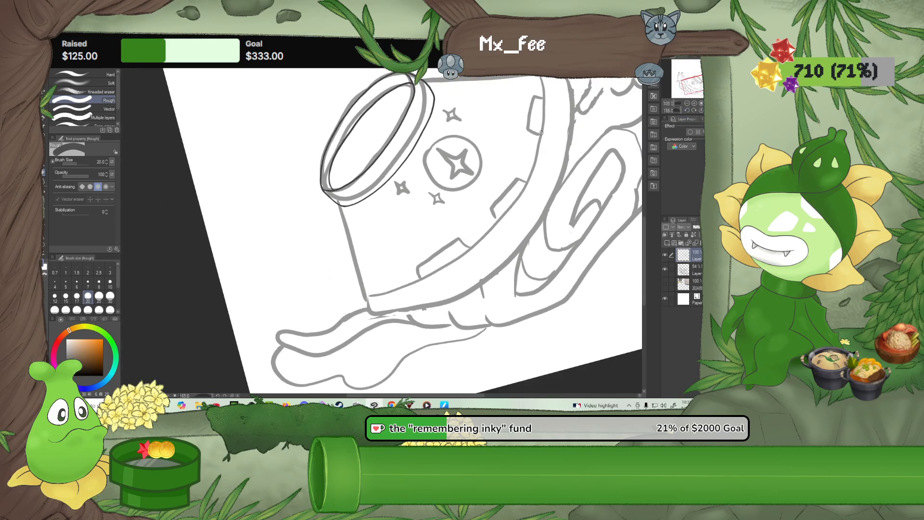
{"action": "left_click_drag", "start_coordinate": [526, 140], "coordinate": [408, 233]}
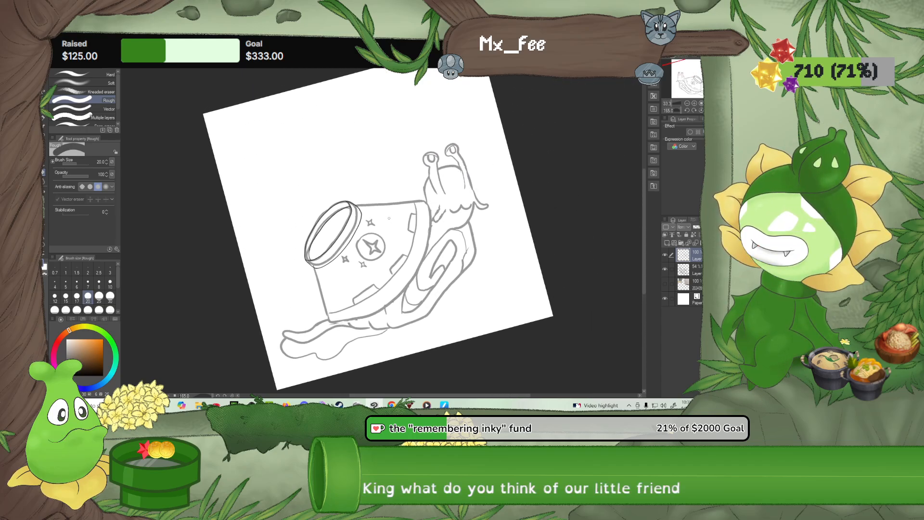
{"action": "scroll", "coordinate": [389, 218], "scroll_direction": "up", "scroll_amount": 5}
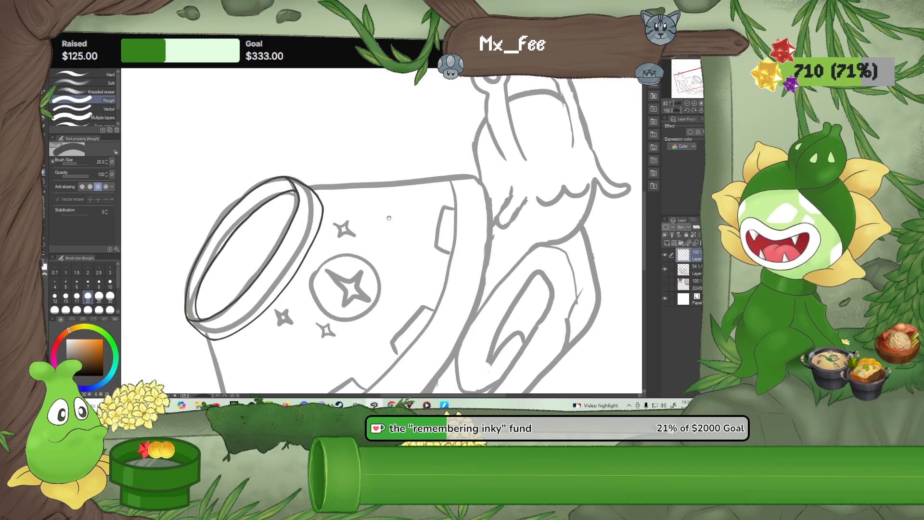
{"action": "scroll", "coordinate": [389, 218], "scroll_direction": "up", "scroll_amount": 4}
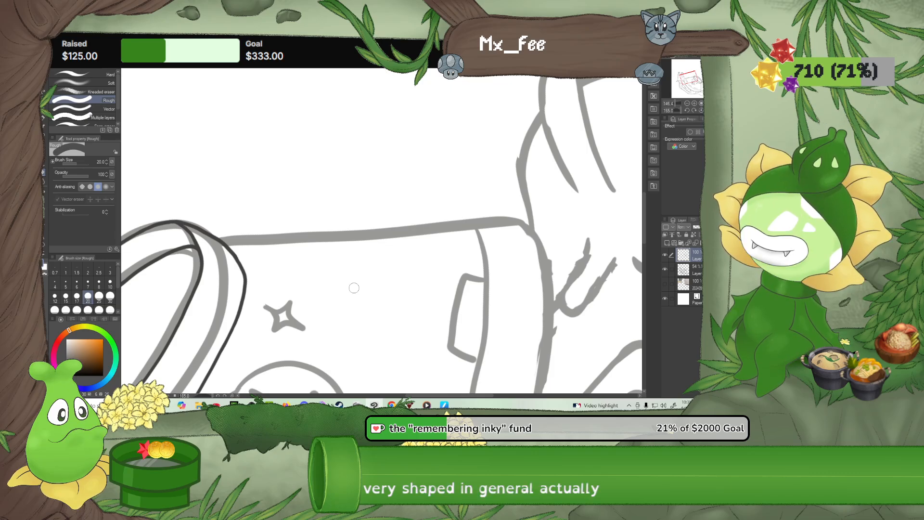
{"action": "left_click", "coordinate": [43, 118]}
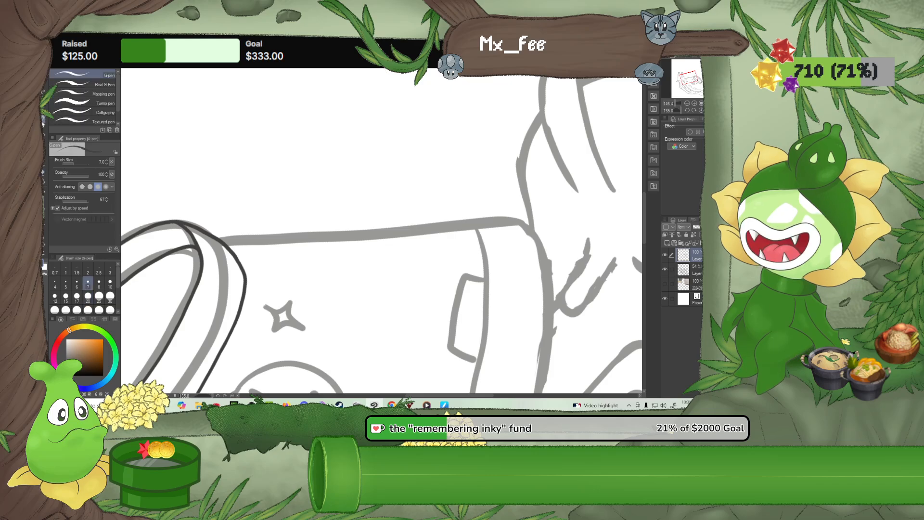
{"action": "left_click", "coordinate": [110, 284]}
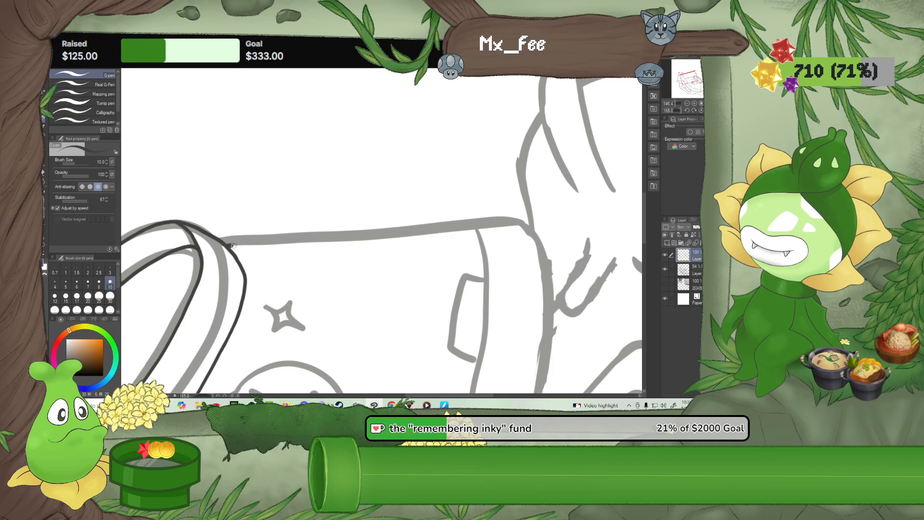
{"action": "left_click_drag", "start_coordinate": [233, 246], "coordinate": [509, 225]}
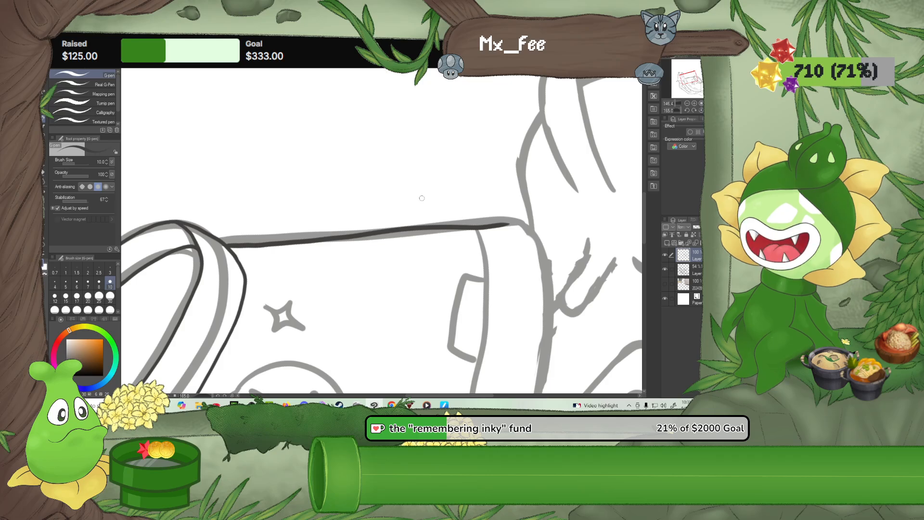
Undo the bowl's upper side edge and re-ink it as one stroke from the base to the rim corner
{"action": "left_click_drag", "start_coordinate": [454, 264], "coordinate": [408, 265]}
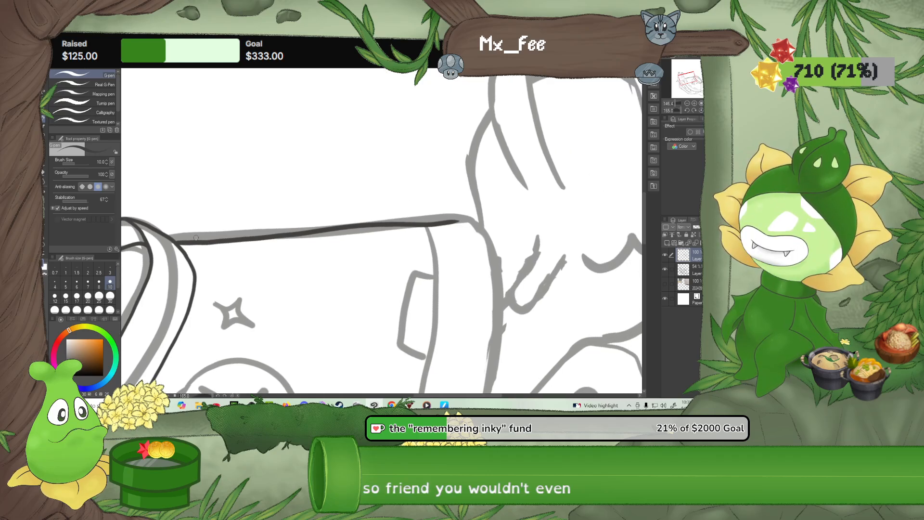
{"action": "key", "text": "ctrl+z"}
{"action": "scroll", "coordinate": [196, 242], "scroll_direction": "down", "scroll_amount": 1}
{"action": "scroll", "coordinate": [195, 242], "scroll_direction": "down", "scroll_amount": 2}
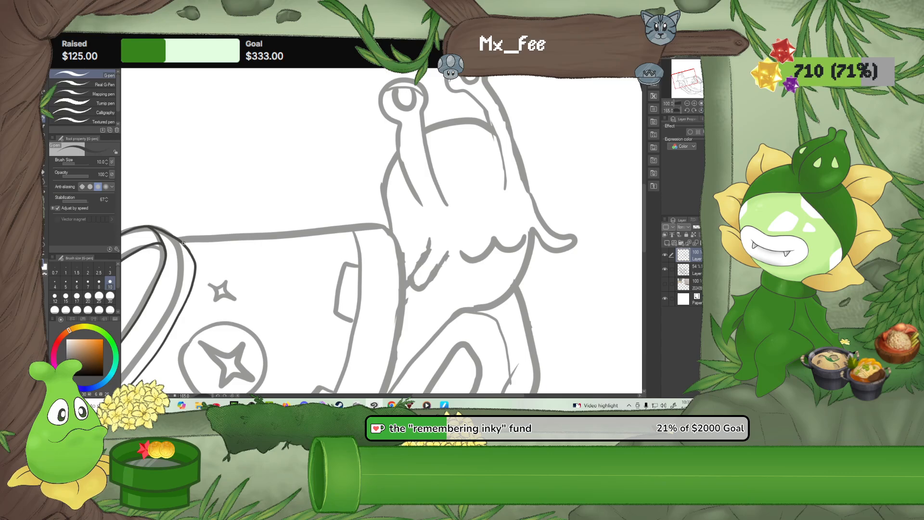
{"action": "left_click_drag", "start_coordinate": [211, 241], "coordinate": [369, 230]}
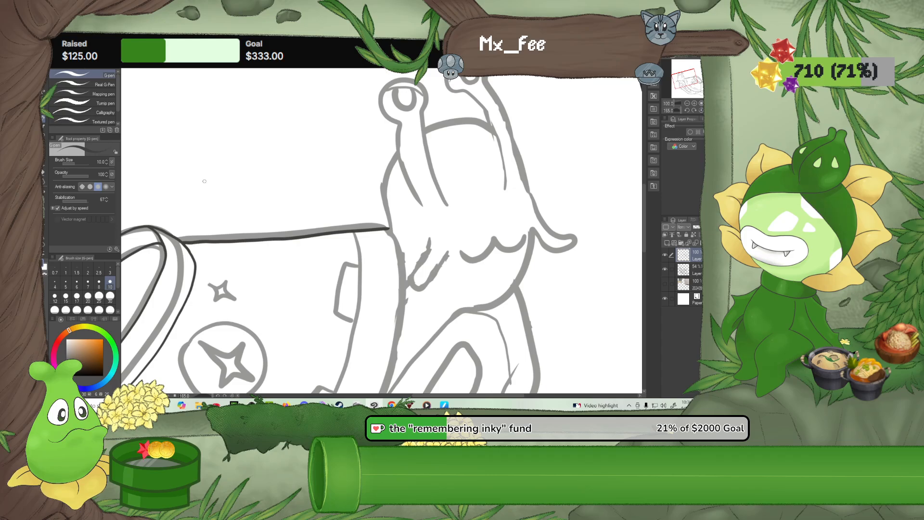
{"action": "scroll", "coordinate": [229, 255], "scroll_direction": "up", "scroll_amount": 4}
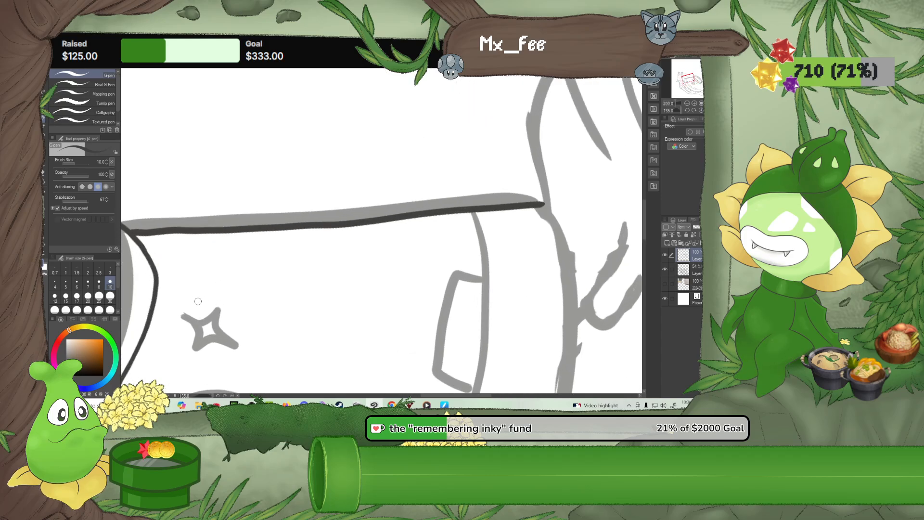
{"action": "left_click_drag", "start_coordinate": [221, 267], "coordinate": [285, 266]}
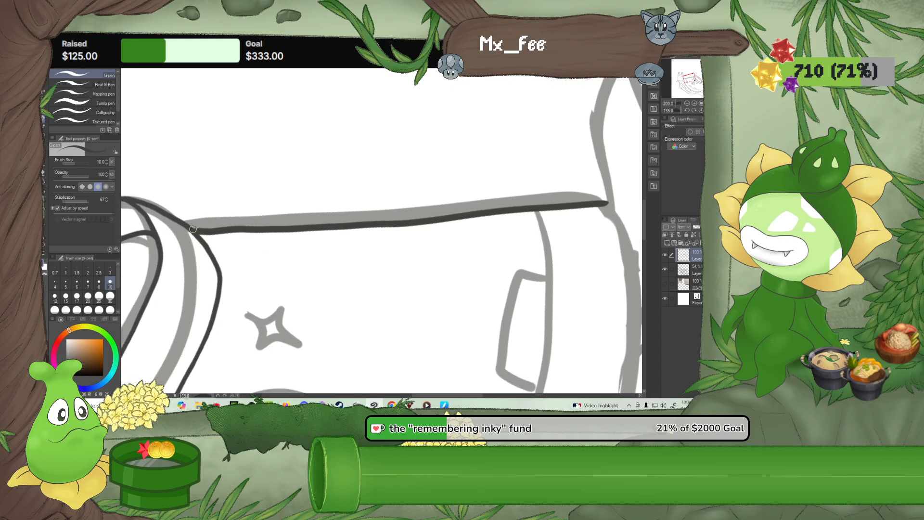
{"action": "left_click_drag", "start_coordinate": [202, 229], "coordinate": [244, 228]}
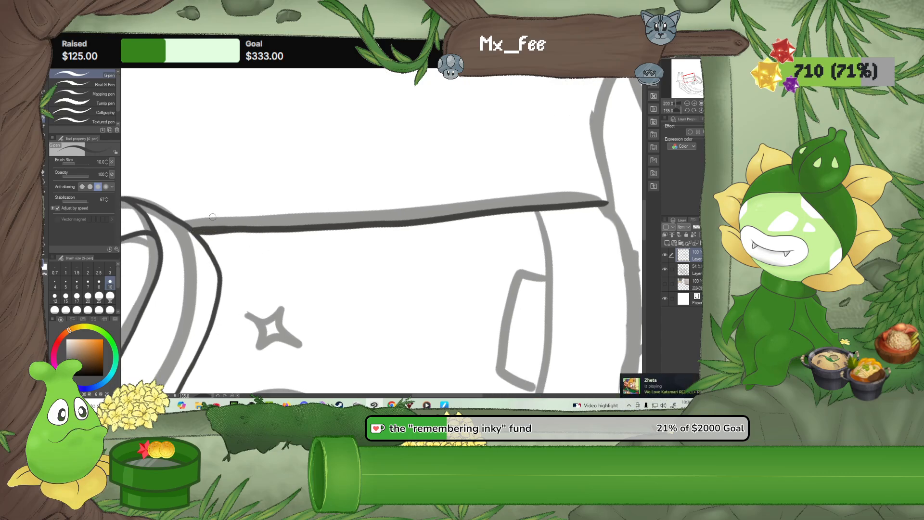
{"action": "key", "text": "ctrl+z"}
{"action": "mouse_move", "coordinate": [216, 228]}
{"action": "left_mouse_down"}
{"action": "mouse_move", "coordinate": [248, 225]}
{"action": "mouse_move", "coordinate": [229, 230]}
{"action": "left_mouse_up"}
{"action": "key", "text": "ctrl+z"}
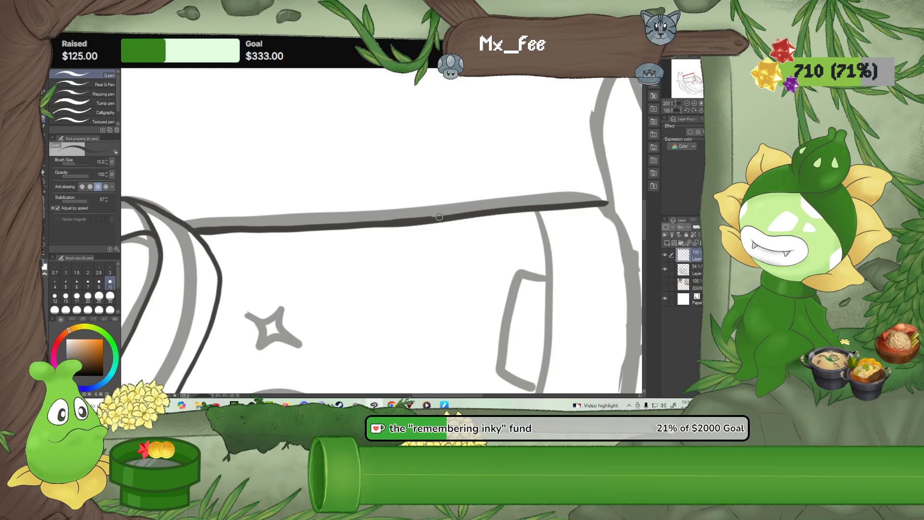
Look over the whole snail drawing, from the bowl shell to the noodle body and the face
{"action": "left_click", "coordinate": [44, 173]}
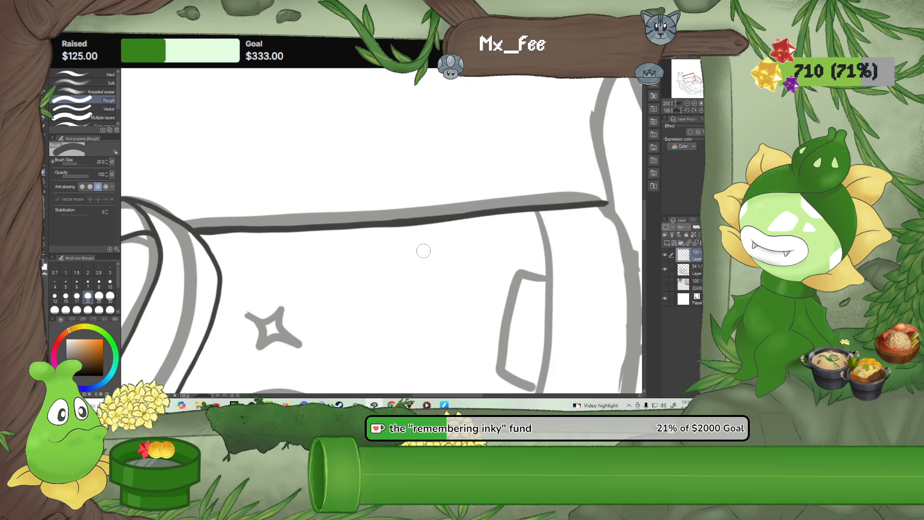
{"action": "scroll", "coordinate": [424, 251], "scroll_direction": "down", "scroll_amount": 5}
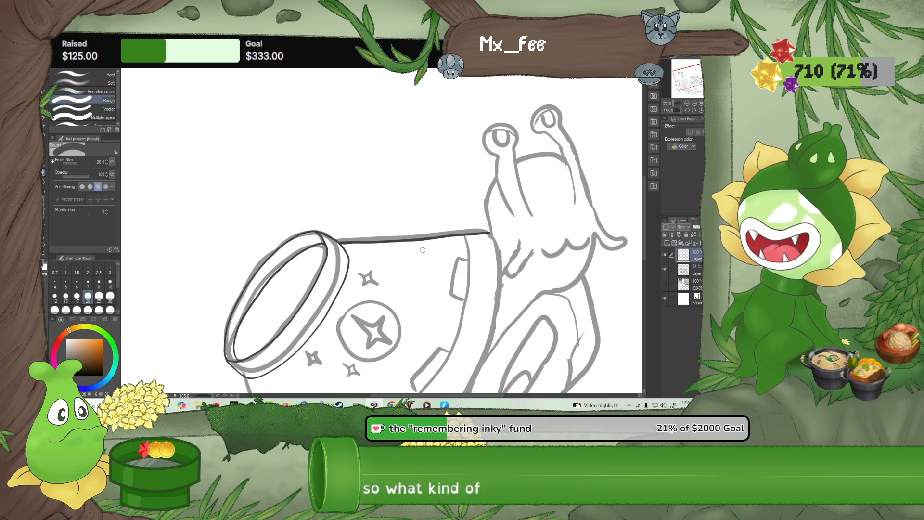
{"action": "scroll", "coordinate": [423, 250], "scroll_direction": "down", "scroll_amount": 2}
{"action": "scroll", "coordinate": [423, 251], "scroll_direction": "down", "scroll_amount": 3}
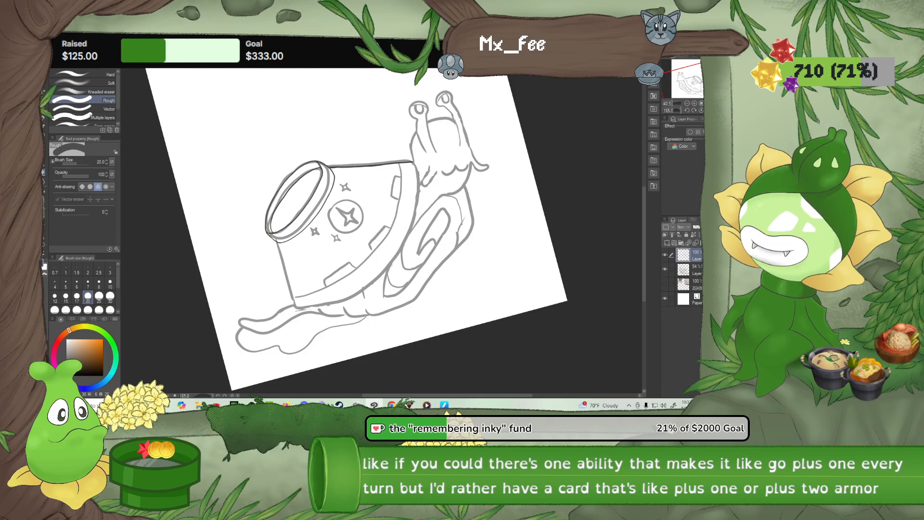
{"action": "scroll", "coordinate": [350, 230], "scroll_direction": "up", "scroll_amount": 2}
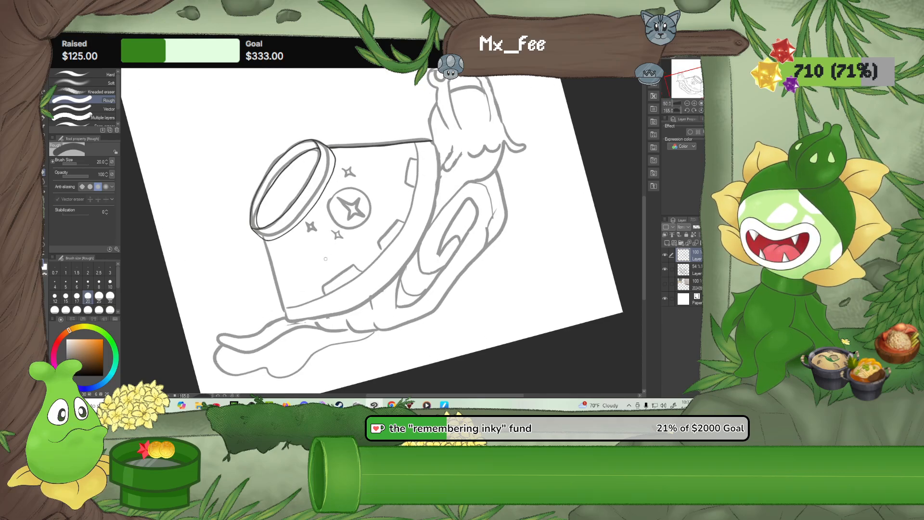
{"action": "left_click_drag", "start_coordinate": [322, 263], "coordinate": [310, 235]}
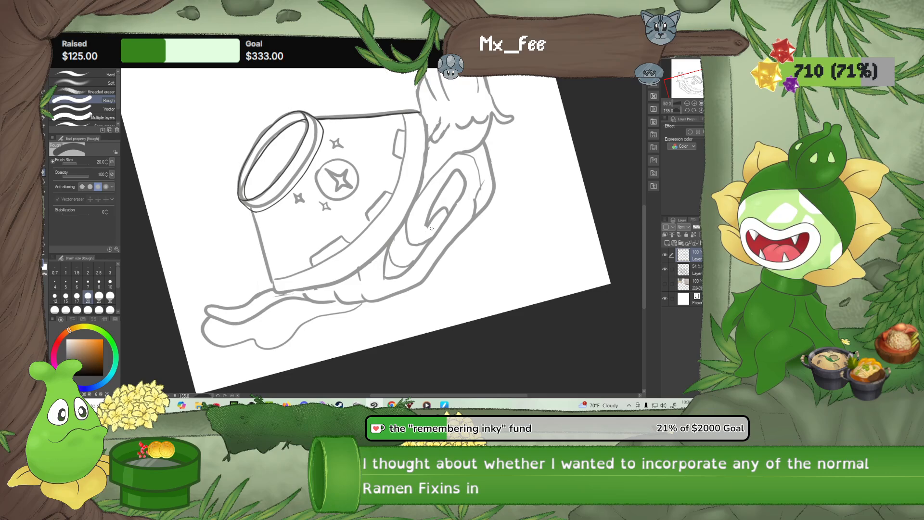
{"action": "scroll", "coordinate": [432, 228], "scroll_direction": "down", "scroll_amount": 2}
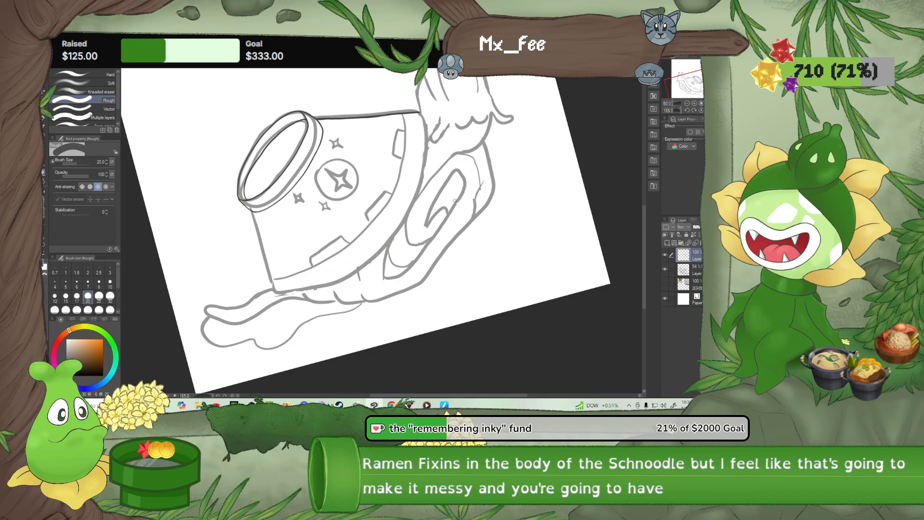
{"action": "scroll", "coordinate": [454, 201], "scroll_direction": "up", "scroll_amount": 2}
{"action": "scroll", "coordinate": [454, 200], "scroll_direction": "up", "scroll_amount": 2}
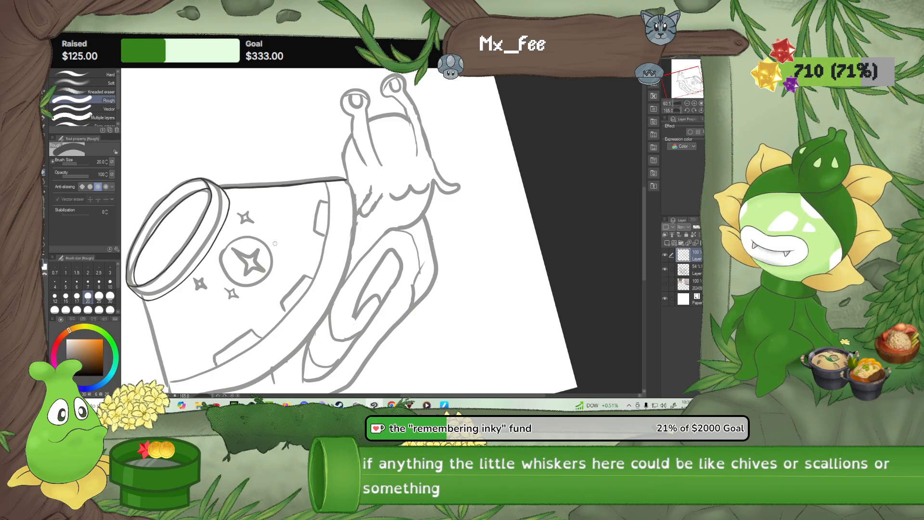
{"action": "left_click_drag", "start_coordinate": [286, 275], "coordinate": [311, 240]}
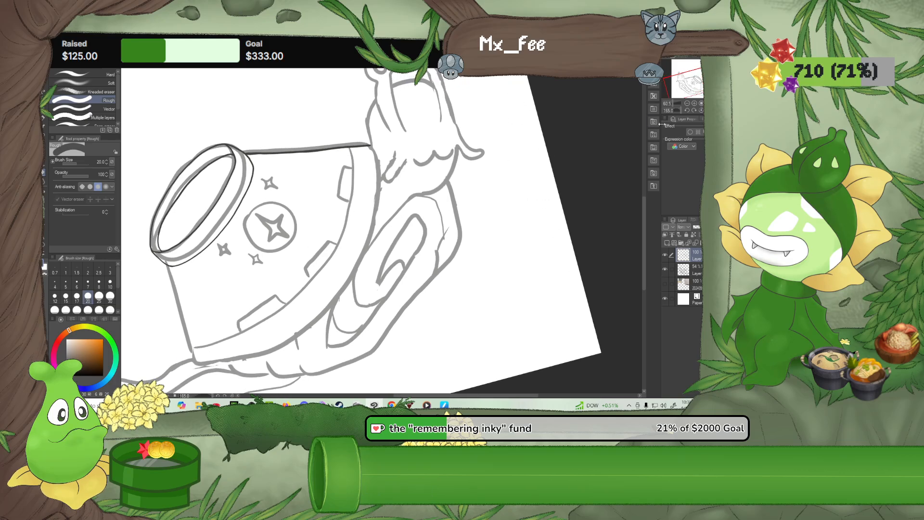
Rotate the canvas so the snail is upside down with the bowl's rim facing up, and switch back to the G-pen
{"action": "left_click", "coordinate": [686, 111]}
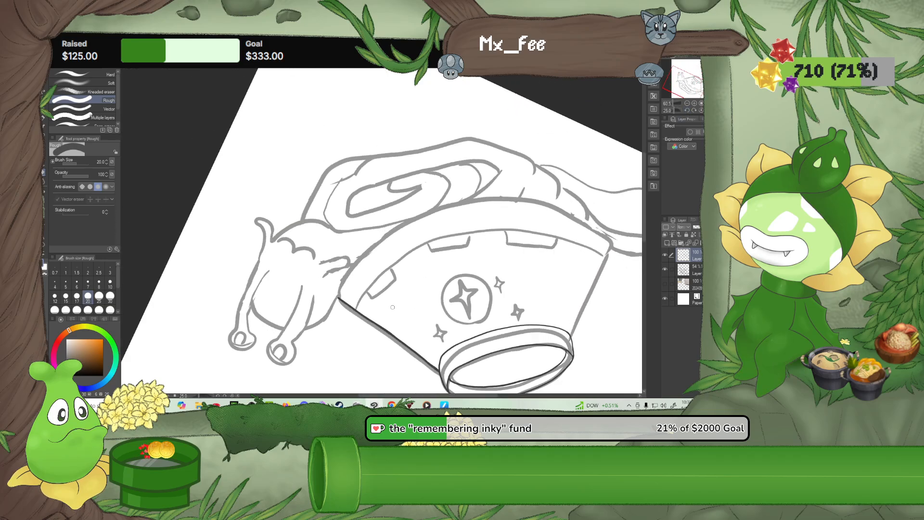
{"action": "scroll", "coordinate": [392, 308], "scroll_direction": "up", "scroll_amount": 2}
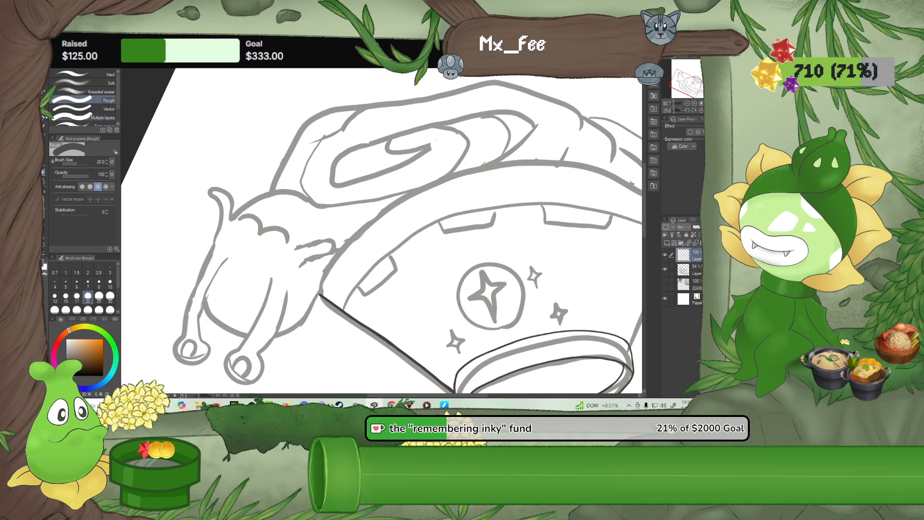
{"action": "key", "text": "p"}
{"action": "scroll", "coordinate": [332, 301], "scroll_direction": "up", "scroll_amount": 1}
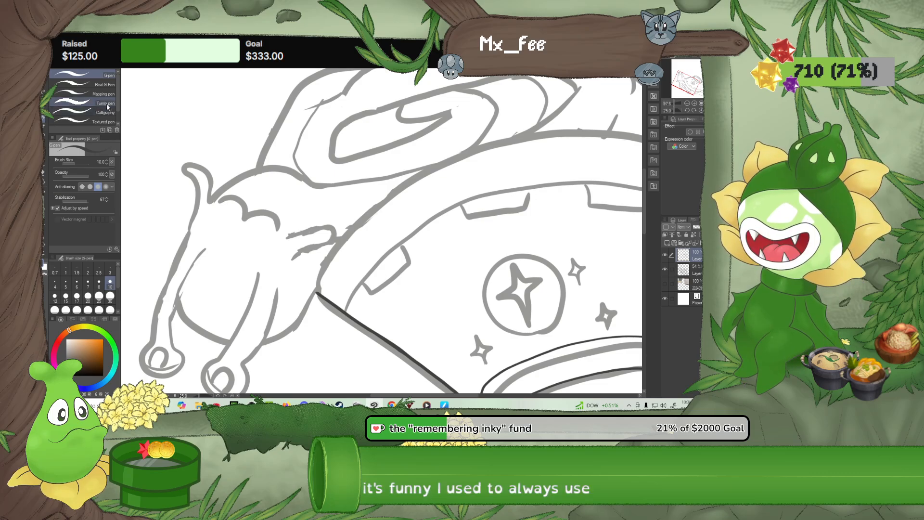
{"action": "left_click", "coordinate": [108, 103]}
{"action": "left_click_drag", "start_coordinate": [186, 117], "coordinate": [249, 115]}
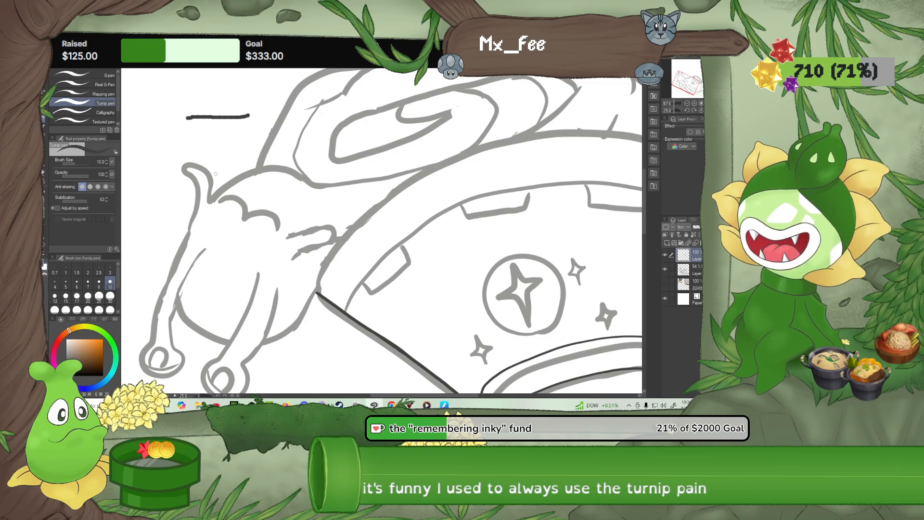
{"action": "scroll", "coordinate": [227, 128], "scroll_direction": "up", "scroll_amount": 5}
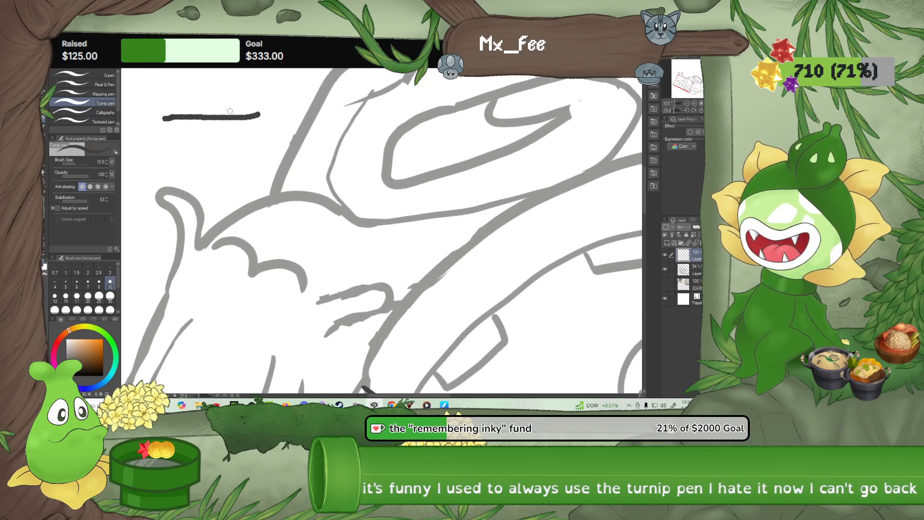
{"action": "key", "text": "ctrl+z"}
{"action": "scroll", "coordinate": [224, 154], "scroll_direction": "down", "scroll_amount": 5}
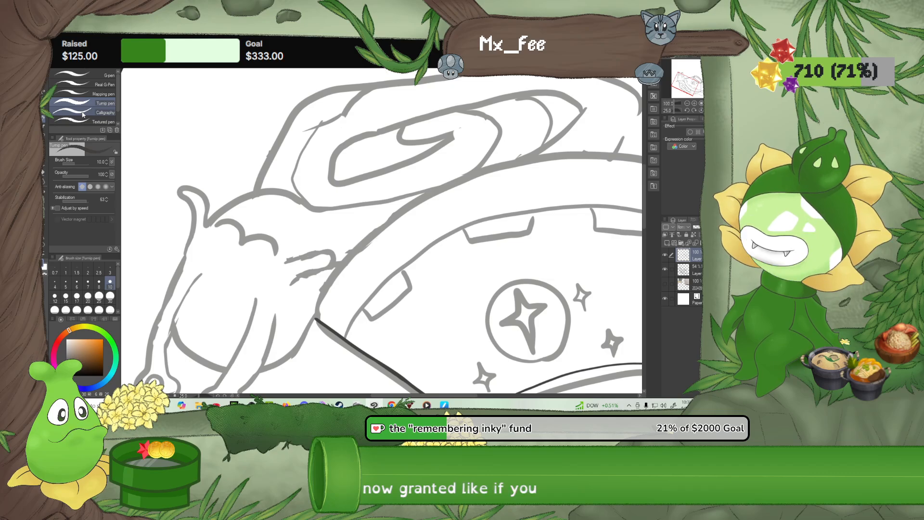
{"action": "mouse_move", "coordinate": [256, 97]}
{"action": "left_mouse_down"}
{"action": "mouse_move", "coordinate": [217, 120]}
{"action": "mouse_move", "coordinate": [202, 258]}
{"action": "left_mouse_up"}
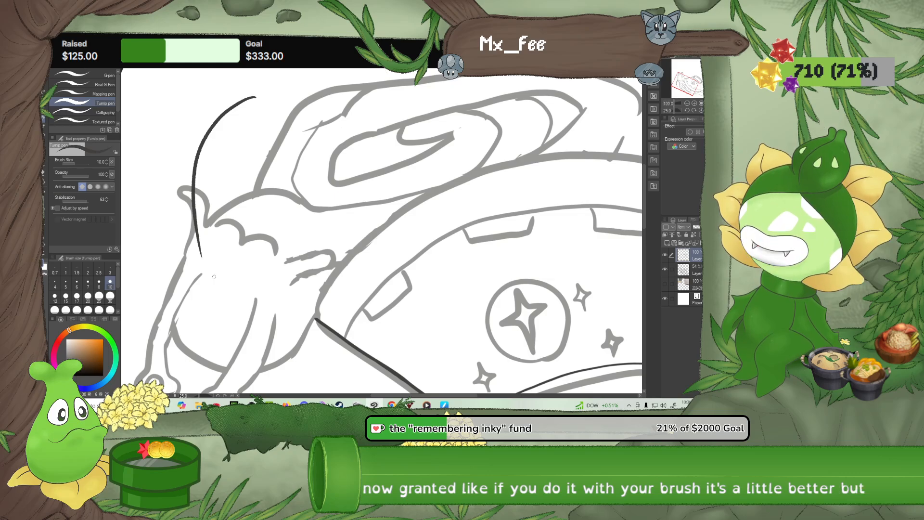
{"action": "key", "text": "ctrl+z"}
{"action": "left_click", "coordinate": [93, 73]}
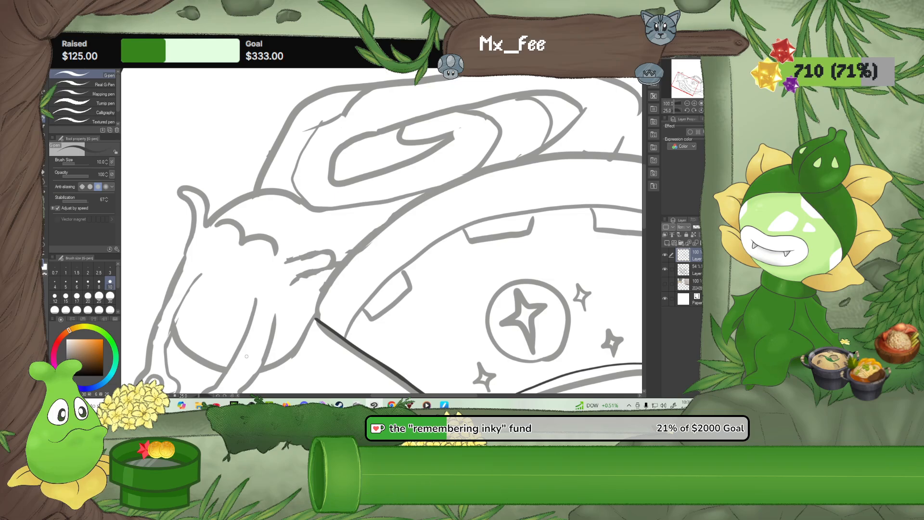
Ink the first half of the bowl's outer rim curve, starting at the inked rim corner, with the G-pen at size 10
{"action": "left_click_drag", "start_coordinate": [435, 282], "coordinate": [328, 309]}
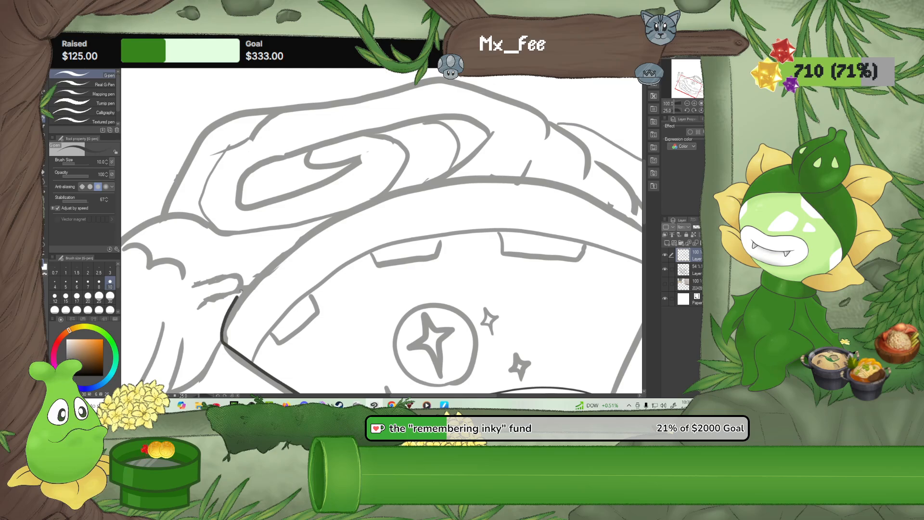
{"action": "left_click_drag", "start_coordinate": [275, 258], "coordinate": [313, 232]}
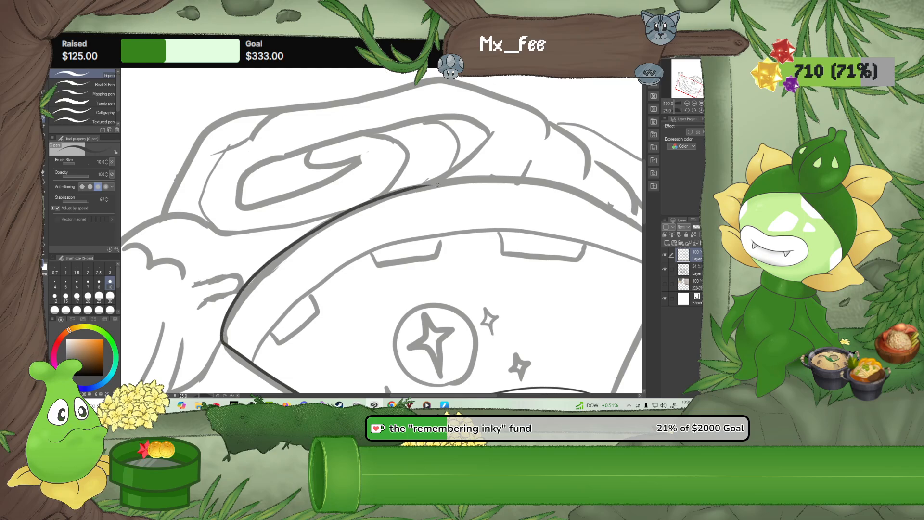
{"action": "mouse_move", "coordinate": [473, 240]}
{"action": "left_mouse_down"}
{"action": "mouse_move", "coordinate": [493, 184]}
{"action": "mouse_move", "coordinate": [514, 174]}
{"action": "left_mouse_up"}
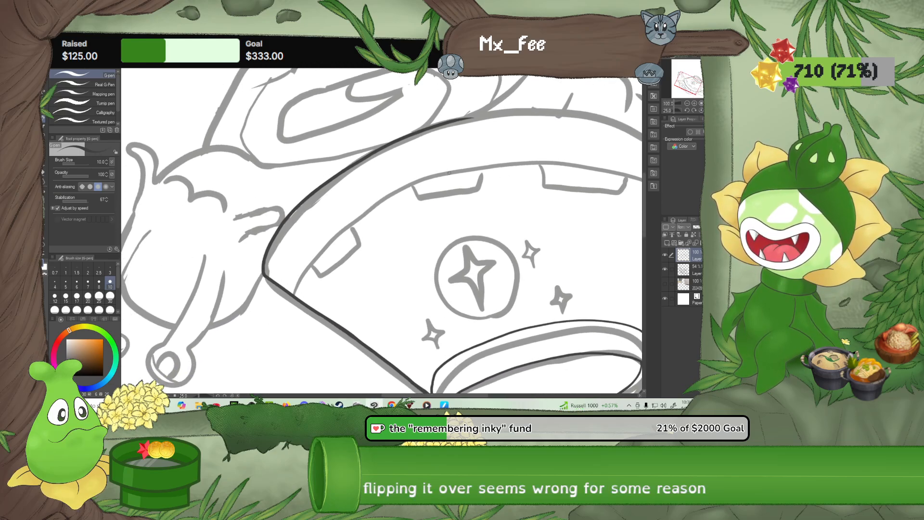
Rotate the canvas to level the rim and extend its outer curve from the middle towards the opposite rim corner
{"action": "scroll", "coordinate": [449, 172], "scroll_direction": "down", "scroll_amount": 6}
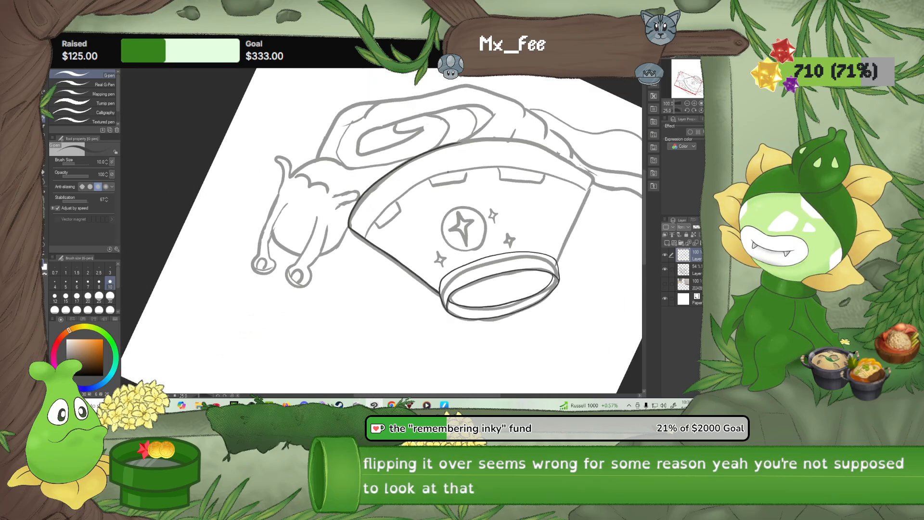
{"action": "scroll", "coordinate": [449, 172], "scroll_direction": "down", "scroll_amount": 2}
{"action": "left_click_drag", "start_coordinate": [469, 179], "coordinate": [454, 252]}
{"action": "scroll", "coordinate": [455, 253], "scroll_direction": "up", "scroll_amount": 4}
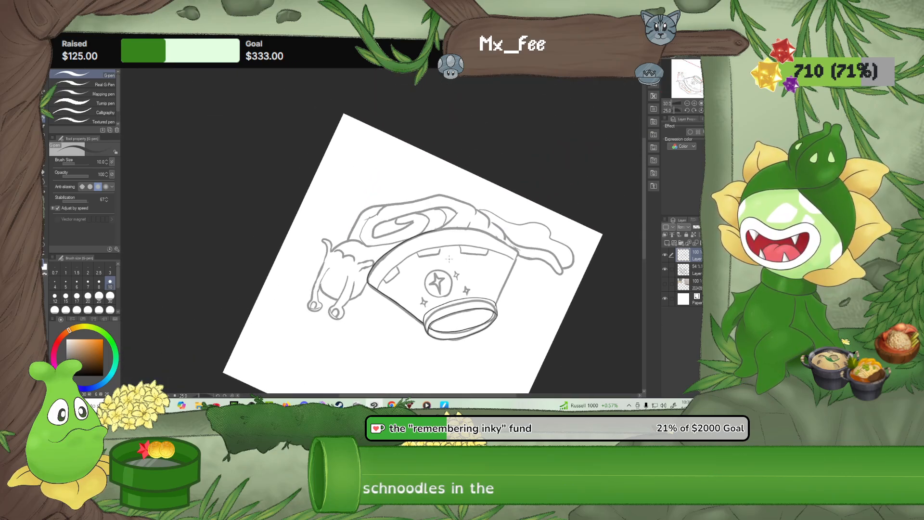
{"action": "scroll", "coordinate": [455, 252], "scroll_direction": "up", "scroll_amount": 4}
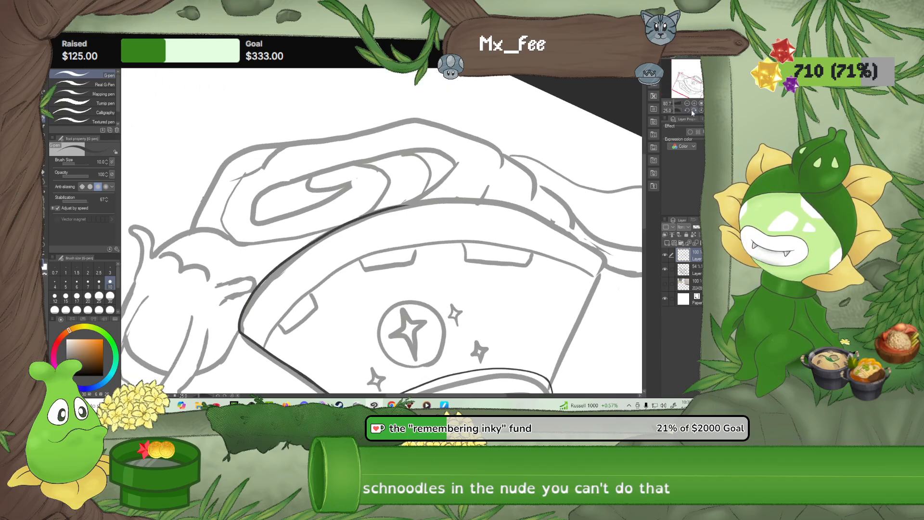
{"action": "left_click", "coordinate": [688, 111]}
{"action": "left_click", "coordinate": [688, 110]}
{"action": "left_click", "coordinate": [688, 111]}
{"action": "left_click", "coordinate": [688, 111]}
{"action": "left_click_drag", "start_coordinate": [463, 174], "coordinate": [397, 220]}
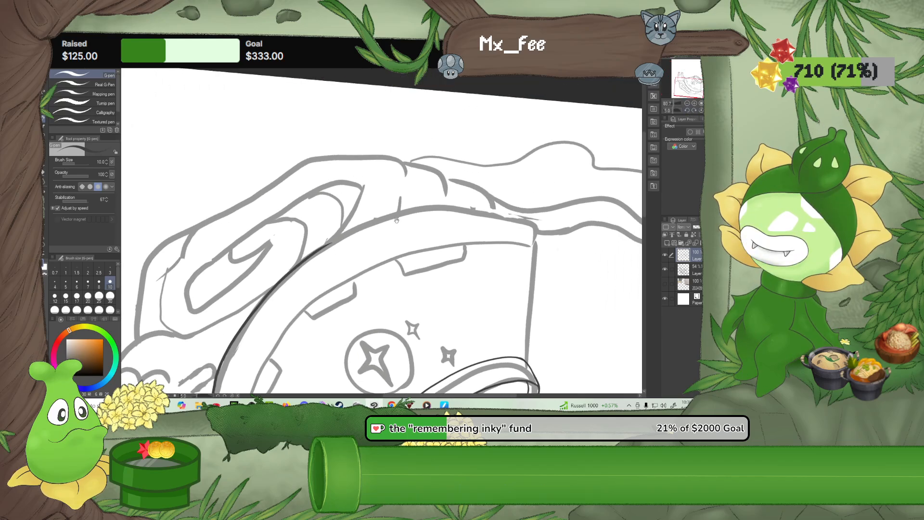
{"action": "scroll", "coordinate": [365, 256], "scroll_direction": "up", "scroll_amount": 1}
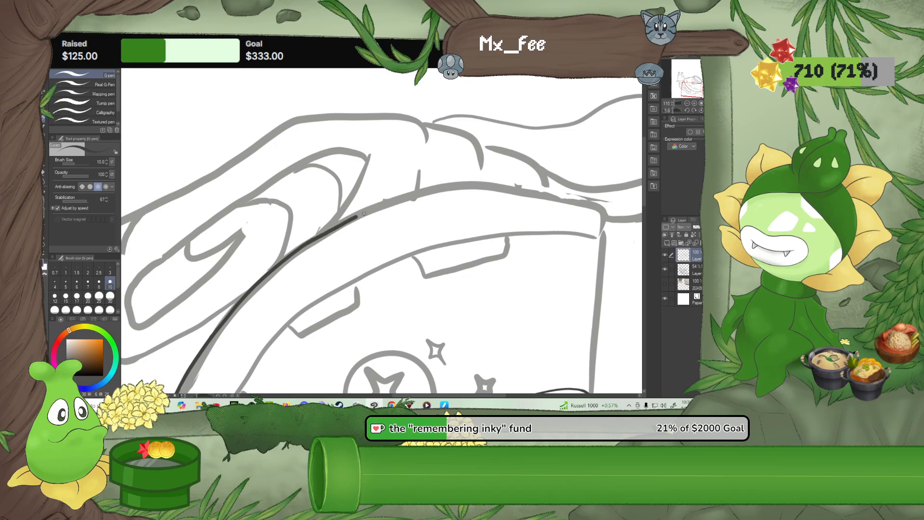
{"action": "left_click_drag", "start_coordinate": [468, 186], "coordinate": [564, 192]}
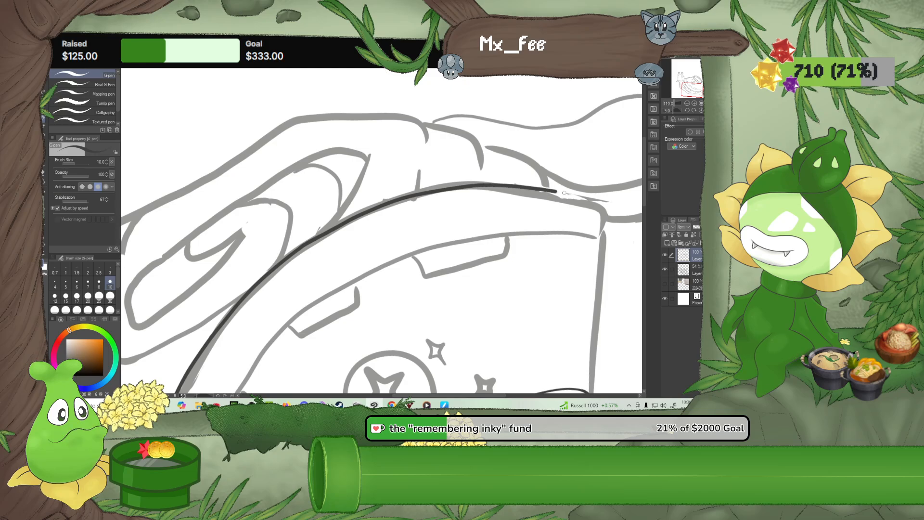
Rotate the canvas to the unfinished rim corner and ink the corner and the bowl's second side edge down to the base
{"action": "left_click_drag", "start_coordinate": [511, 267], "coordinate": [376, 196]}
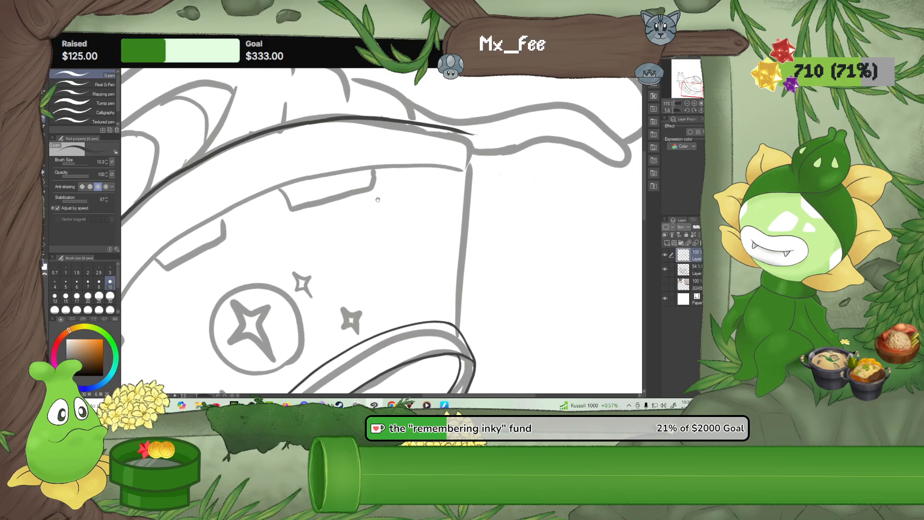
{"action": "left_click", "coordinate": [686, 110]}
{"action": "left_click_drag", "start_coordinate": [686, 110], "coordinate": [686, 109]}
{"action": "left_click_drag", "start_coordinate": [407, 190], "coordinate": [412, 223]}
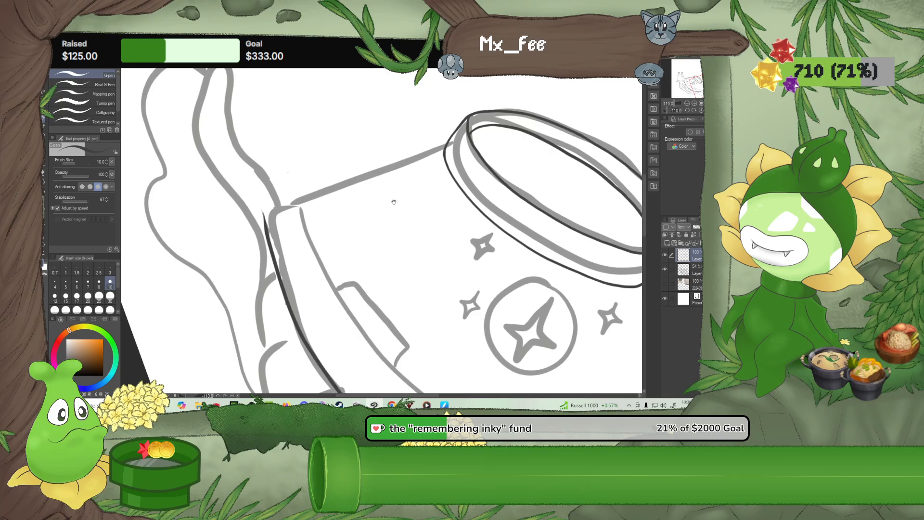
{"action": "mouse_move", "coordinate": [264, 226]}
{"action": "left_mouse_down"}
{"action": "mouse_move", "coordinate": [267, 203]}
{"action": "mouse_move", "coordinate": [275, 229]}
{"action": "mouse_move", "coordinate": [264, 224]}
{"action": "mouse_move", "coordinate": [271, 207]}
{"action": "mouse_move", "coordinate": [436, 141]}
{"action": "left_mouse_up"}
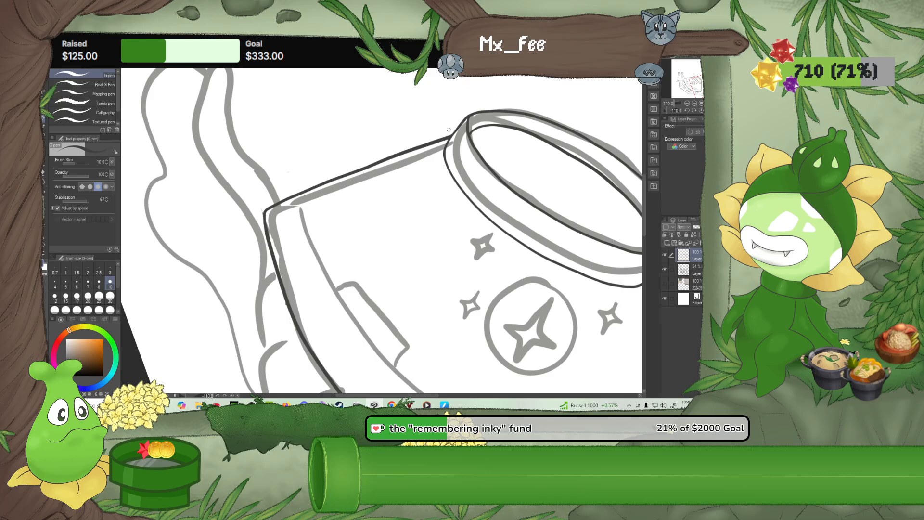
Draw a circle with the Ellipse tool at brush size 10 over the sketched ring around the bowl's large star emblem
{"action": "scroll", "coordinate": [506, 174], "scroll_direction": "down", "scroll_amount": 5}
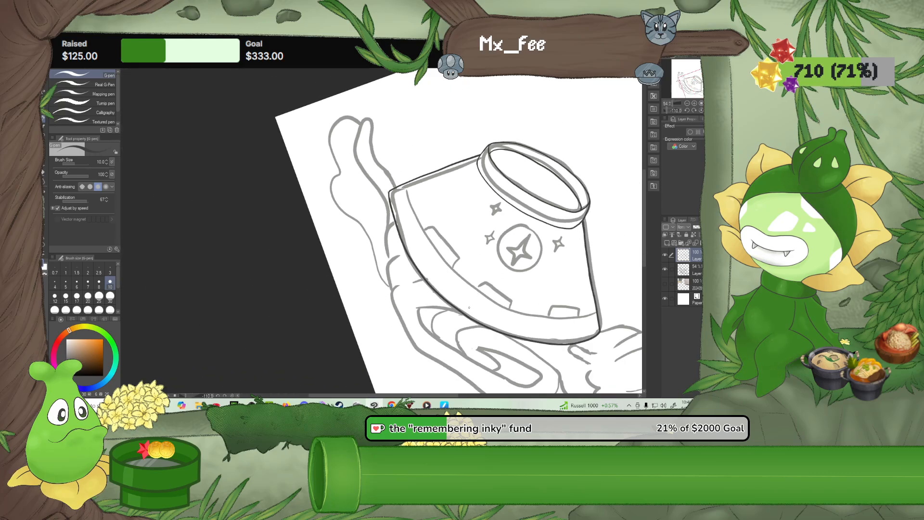
{"action": "left_click_drag", "start_coordinate": [529, 308], "coordinate": [434, 299]}
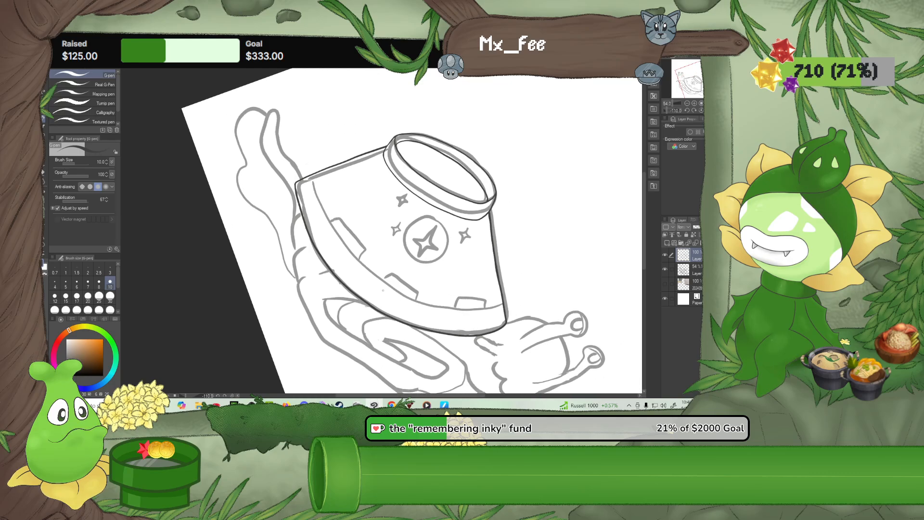
{"action": "scroll", "coordinate": [417, 273], "scroll_direction": "up", "scroll_amount": 1}
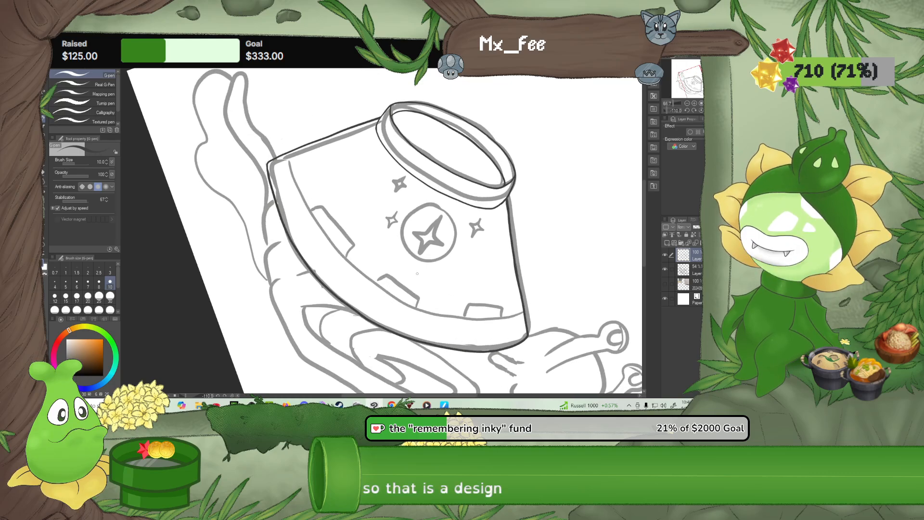
{"action": "scroll", "coordinate": [417, 273], "scroll_direction": "up", "scroll_amount": 1}
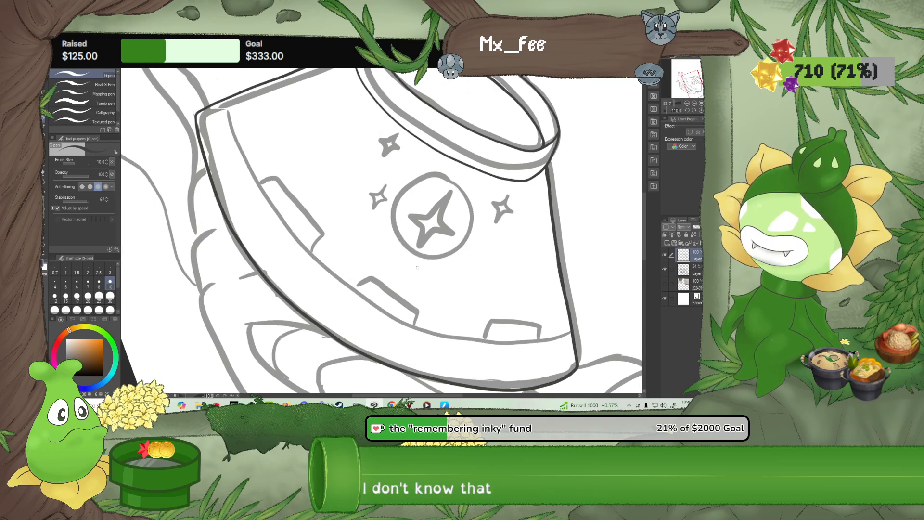
{"action": "scroll", "coordinate": [418, 267], "scroll_direction": "up", "scroll_amount": 3}
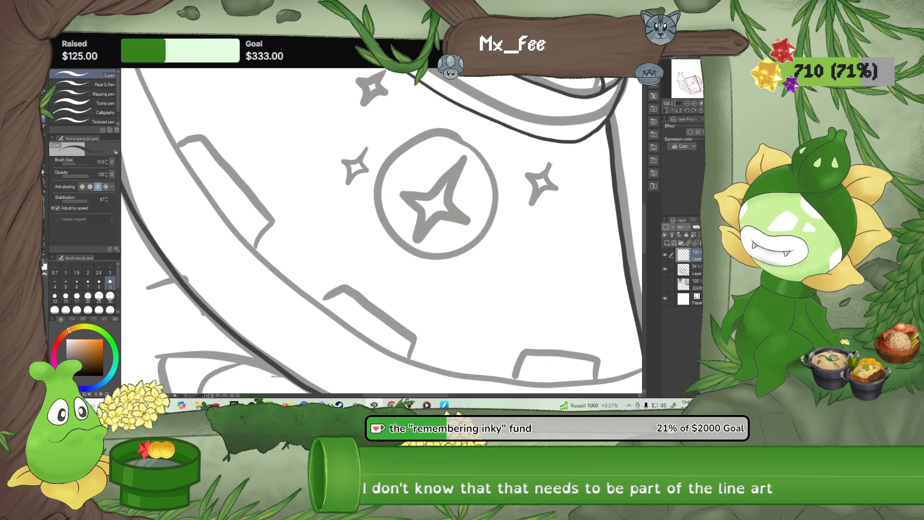
{"action": "key", "text": "u"}
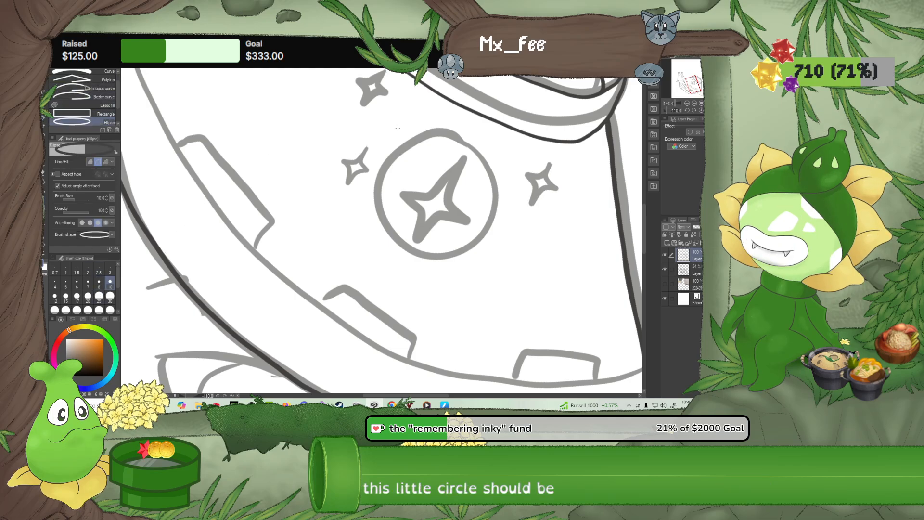
{"action": "mouse_move", "coordinate": [388, 124]}
{"action": "left_mouse_down"}
{"action": "mouse_move", "coordinate": [501, 306]}
{"action": "mouse_move", "coordinate": [494, 280]}
{"action": "left_mouse_up"}
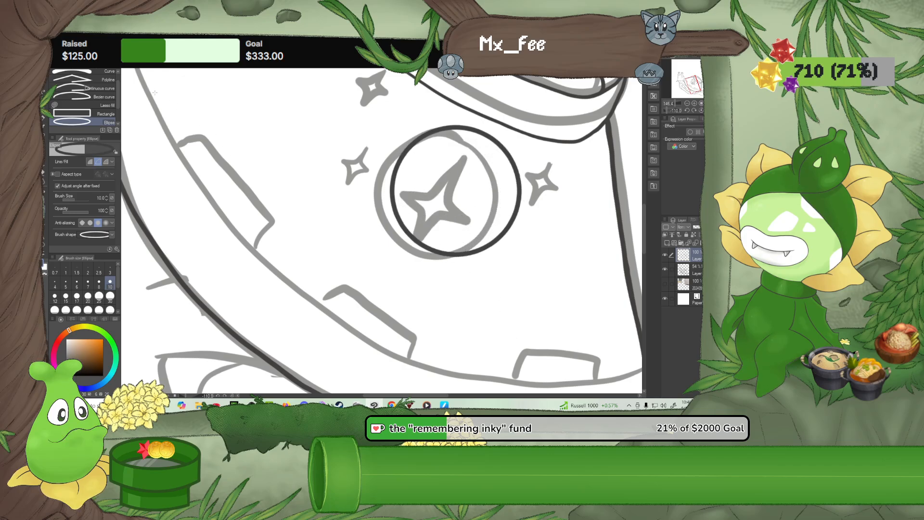
Lasso the inked circle and transform its position so it lies centred over the sketched ring around the large star
{"action": "key", "text": "m"}
{"action": "mouse_move", "coordinate": [430, 119]}
{"action": "left_mouse_down"}
{"action": "mouse_move", "coordinate": [357, 206]}
{"action": "mouse_move", "coordinate": [408, 285]}
{"action": "mouse_move", "coordinate": [511, 289]}
{"action": "mouse_move", "coordinate": [553, 194]}
{"action": "left_mouse_up"}
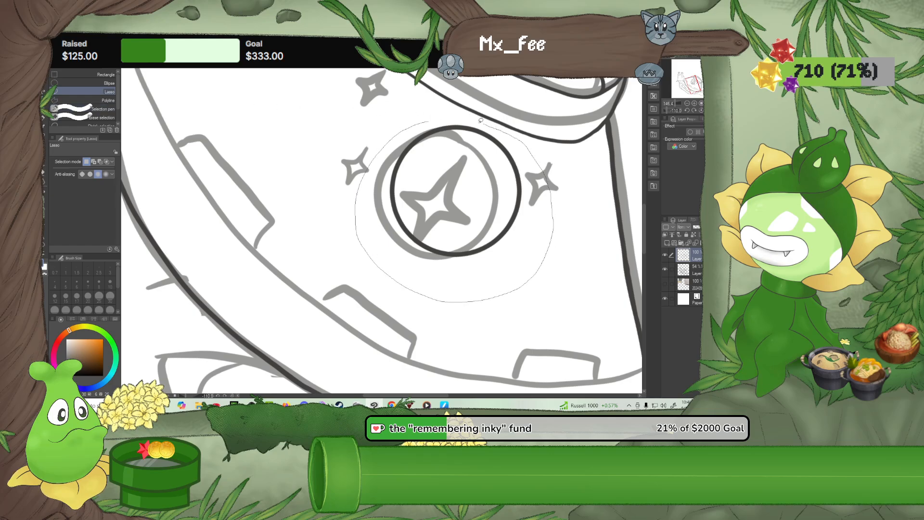
{"action": "left_click_drag", "start_coordinate": [481, 120], "coordinate": [453, 121]}
{"action": "left_click", "coordinate": [480, 345]}
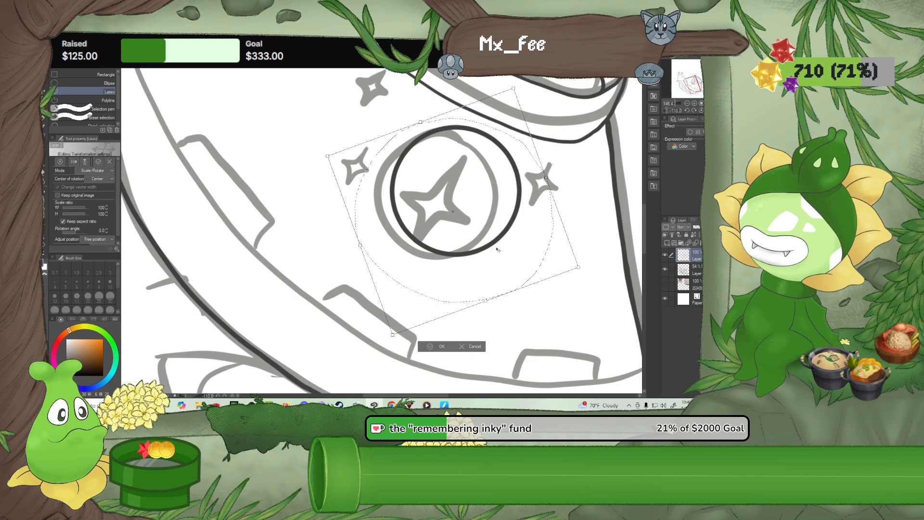
{"action": "left_click_drag", "start_coordinate": [496, 249], "coordinate": [439, 316]}
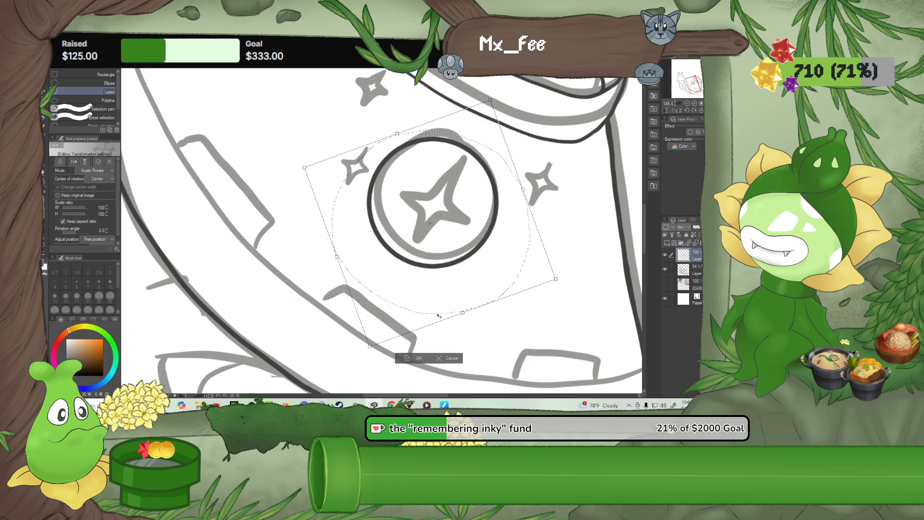
{"action": "left_click", "coordinate": [409, 360]}
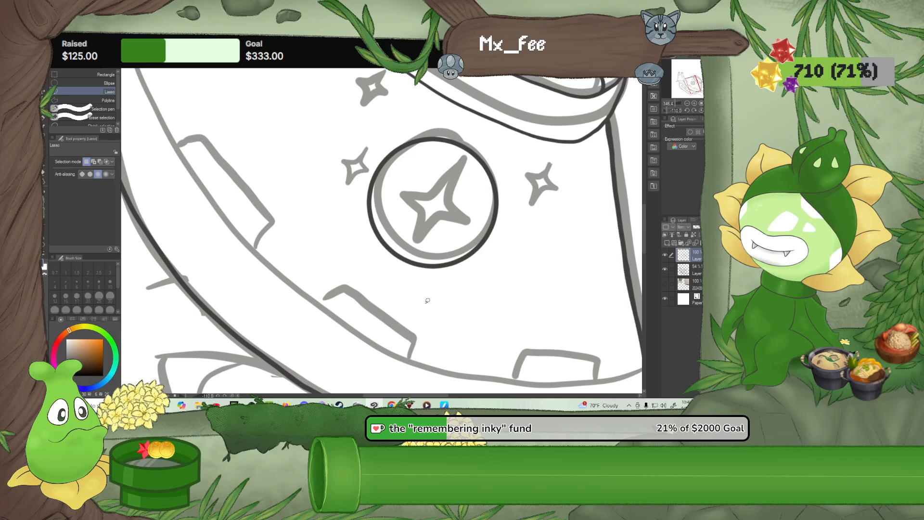
Return the canvas to its upright orientation and view the whole snail with the inked bowl
{"action": "scroll", "coordinate": [428, 300], "scroll_direction": "down", "scroll_amount": 5}
{"action": "scroll", "coordinate": [427, 301], "scroll_direction": "down", "scroll_amount": 5}
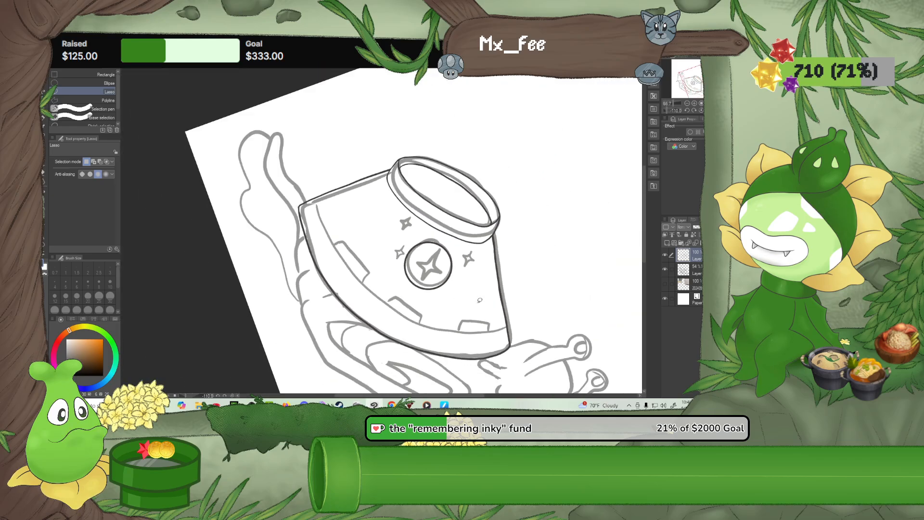
{"action": "left_click_drag", "start_coordinate": [483, 299], "coordinate": [370, 209]}
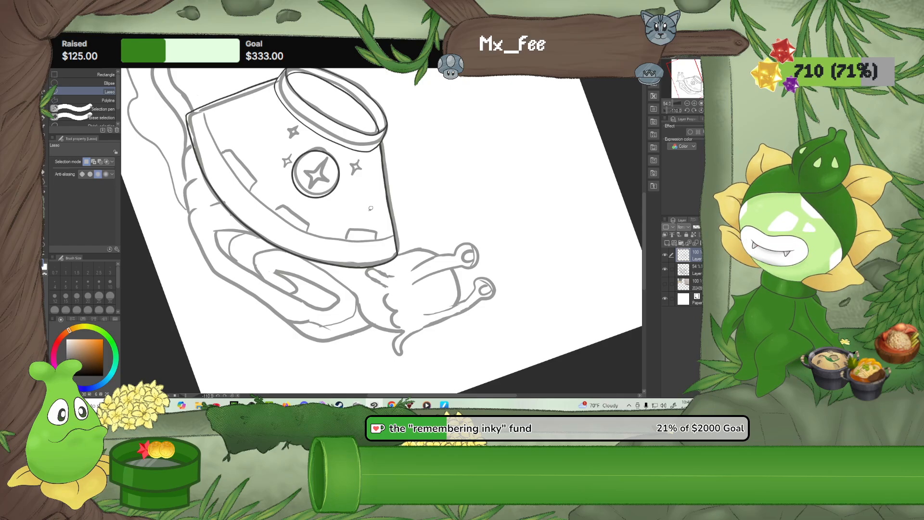
{"action": "scroll", "coordinate": [355, 167], "scroll_direction": "up", "scroll_amount": 1}
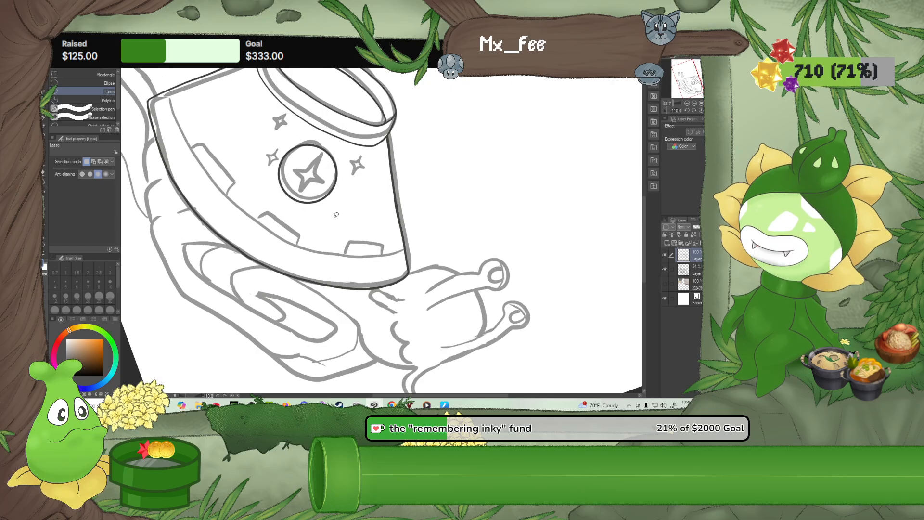
{"action": "left_click", "coordinate": [691, 111]}
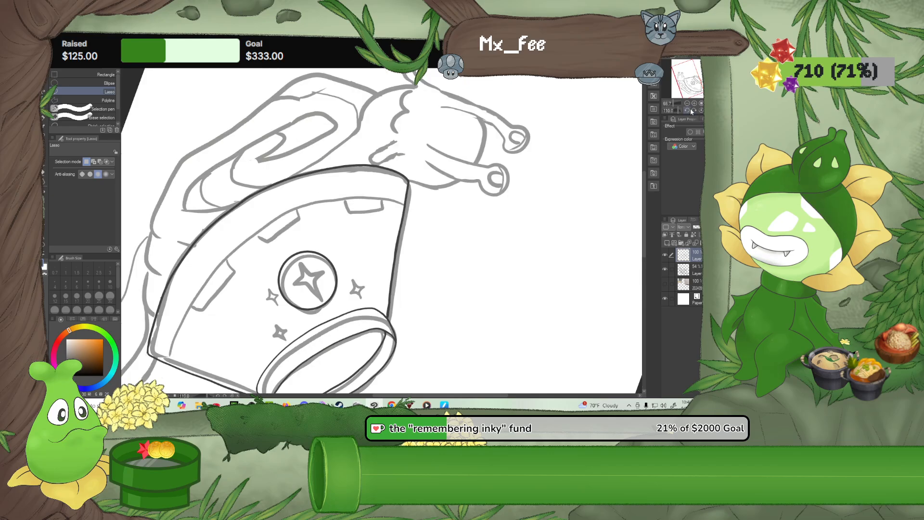
{"action": "left_click", "coordinate": [700, 111]}
{"action": "left_click_drag", "start_coordinate": [433, 293], "coordinate": [390, 179]}
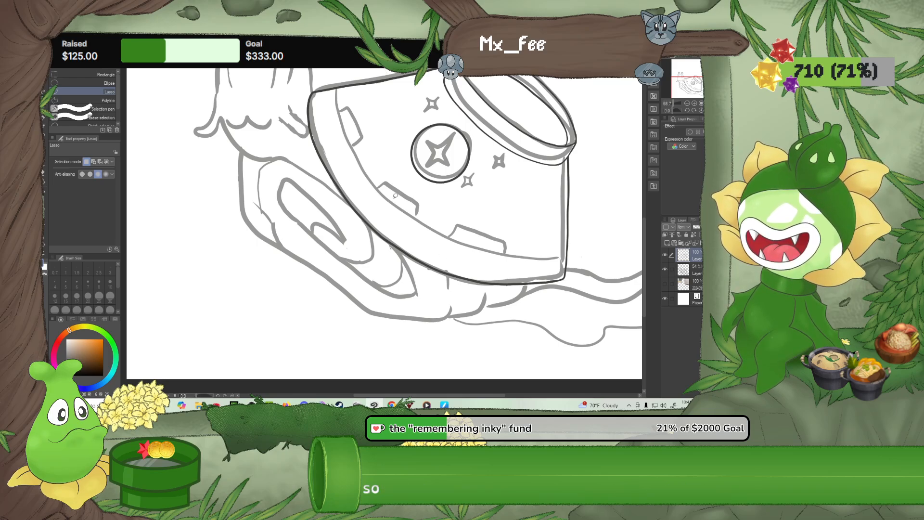
{"action": "scroll", "coordinate": [395, 195], "scroll_direction": "down", "scroll_amount": 3}
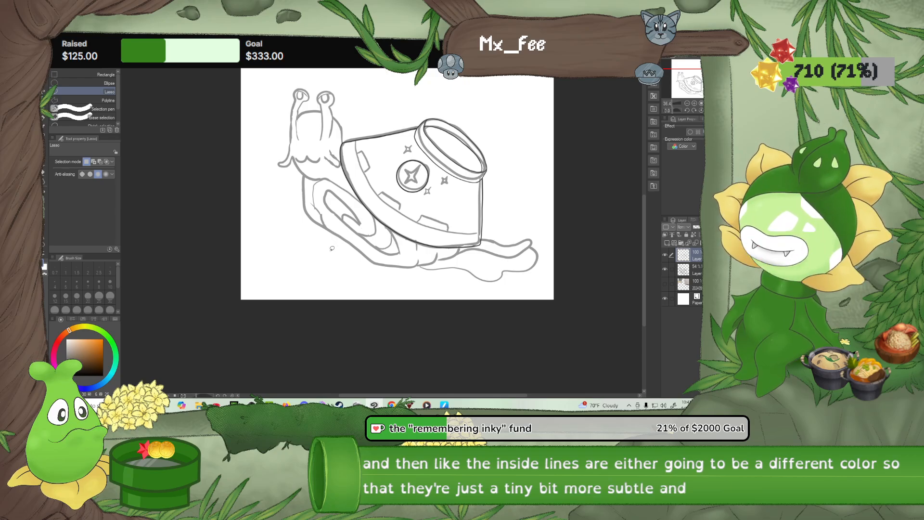
Show the noodle reference layer for a look, hide it again and examine the snail's noodle body
{"action": "left_click", "coordinate": [664, 284]}
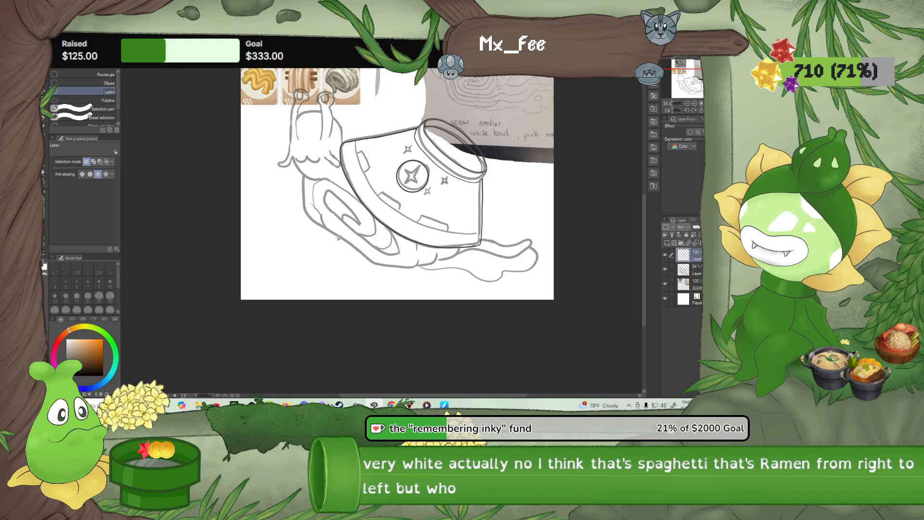
{"action": "left_click", "coordinate": [665, 284]}
{"action": "scroll", "coordinate": [363, 290], "scroll_direction": "up", "scroll_amount": 1}
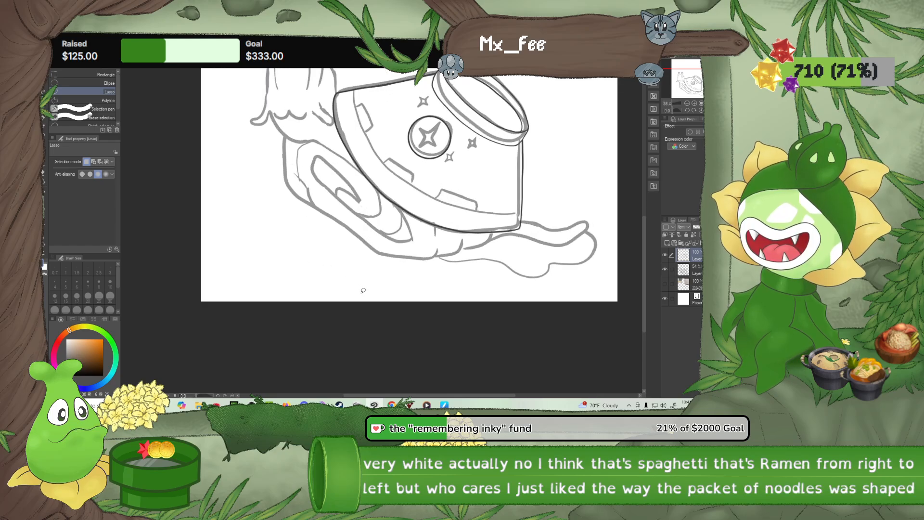
{"action": "scroll", "coordinate": [393, 249], "scroll_direction": "up", "scroll_amount": 1}
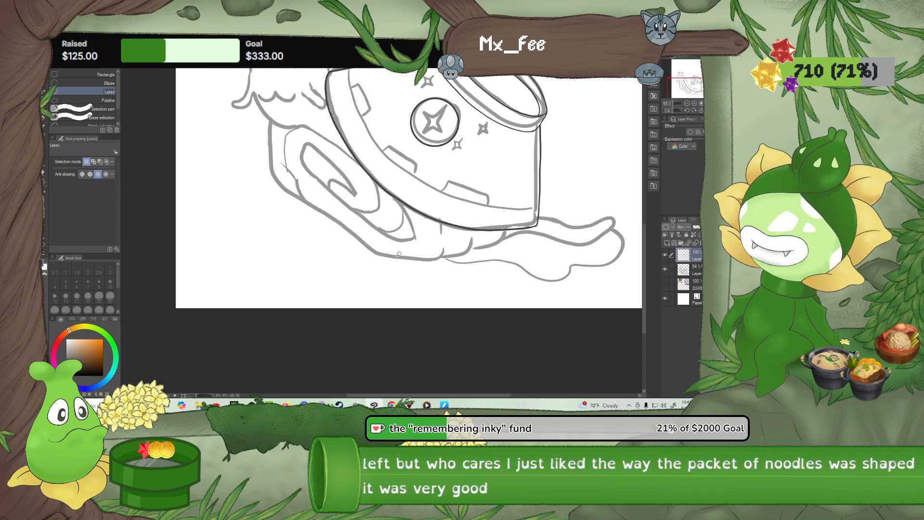
{"action": "left_click_drag", "start_coordinate": [408, 245], "coordinate": [417, 335]}
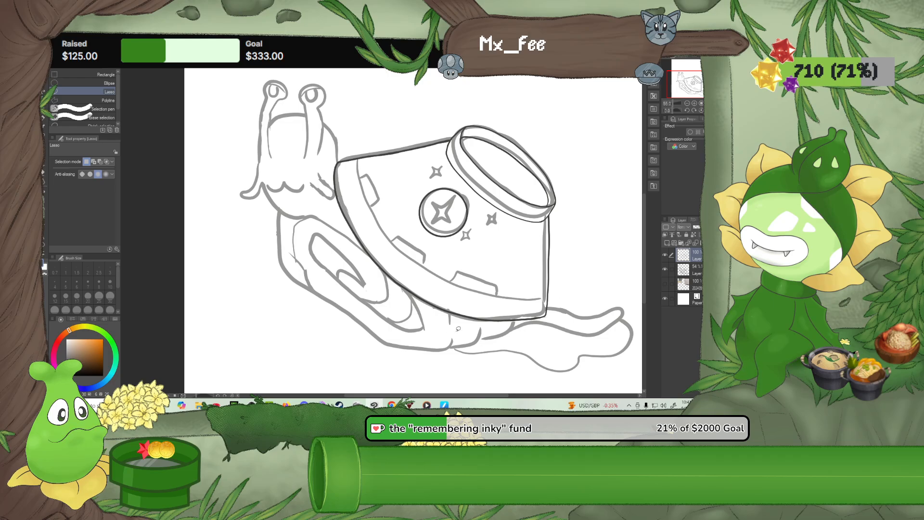
{"action": "scroll", "coordinate": [458, 329], "scroll_direction": "down", "scroll_amount": 1}
{"action": "scroll", "coordinate": [448, 323], "scroll_direction": "up", "scroll_amount": 1}
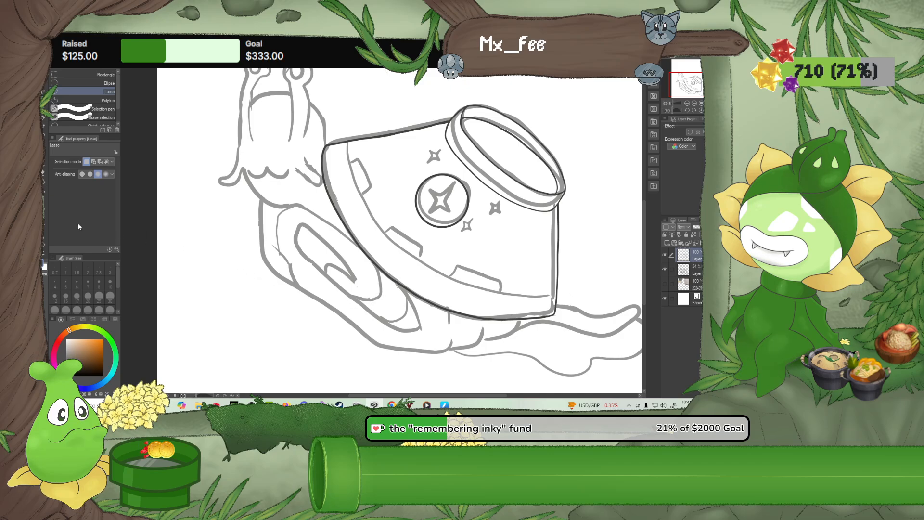
Flip the canvas vertically and ink the snail's neck curve, the body's front edge and part of its underside with the G-pen
{"action": "key", "text": "p"}
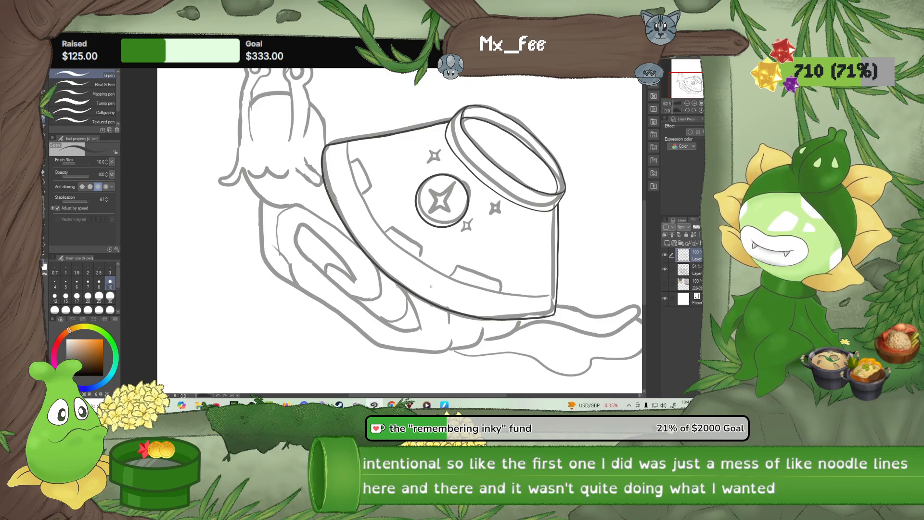
{"action": "scroll", "coordinate": [424, 367], "scroll_direction": "up", "scroll_amount": 2}
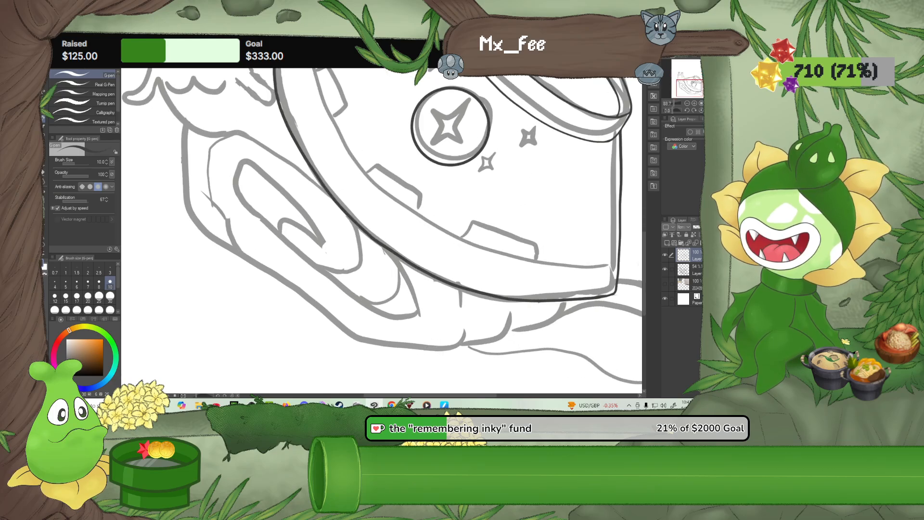
{"action": "key", "text": "v"}
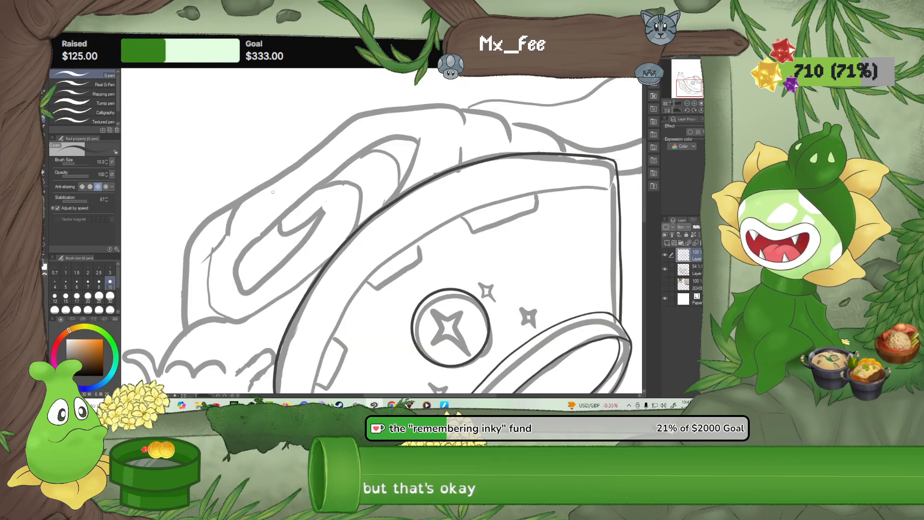
{"action": "left_click_drag", "start_coordinate": [229, 278], "coordinate": [277, 238]}
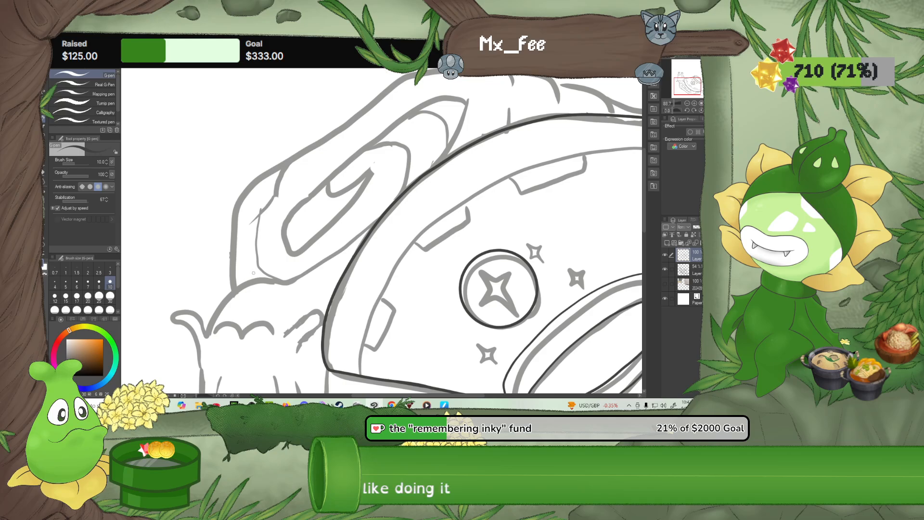
{"action": "left_click_drag", "start_coordinate": [250, 279], "coordinate": [208, 338]}
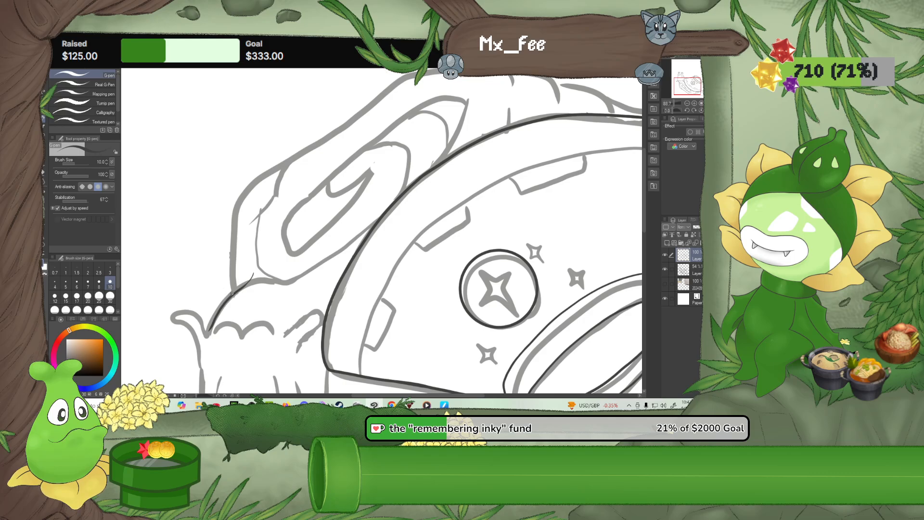
{"action": "left_click_drag", "start_coordinate": [231, 287], "coordinate": [230, 261]}
{"action": "left_click_drag", "start_coordinate": [337, 127], "coordinate": [379, 95]}
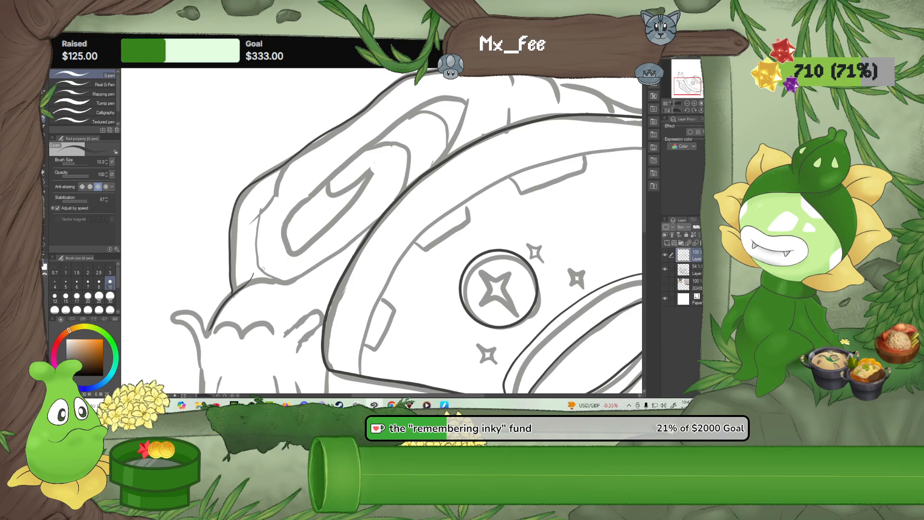
{"action": "mouse_move", "coordinate": [267, 289]}
{"action": "left_mouse_down"}
{"action": "mouse_move", "coordinate": [317, 226]}
{"action": "mouse_move", "coordinate": [318, 244]}
{"action": "left_mouse_up"}
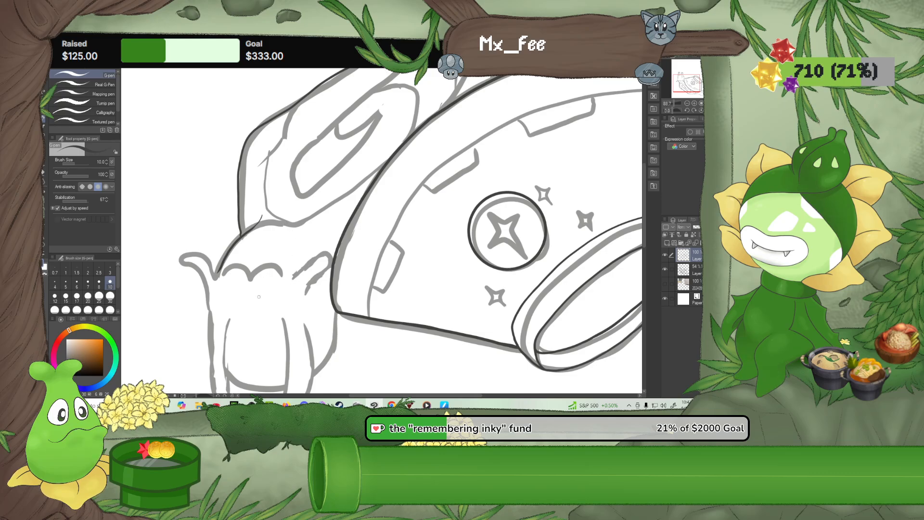
{"action": "left_click_drag", "start_coordinate": [247, 316], "coordinate": [275, 197]}
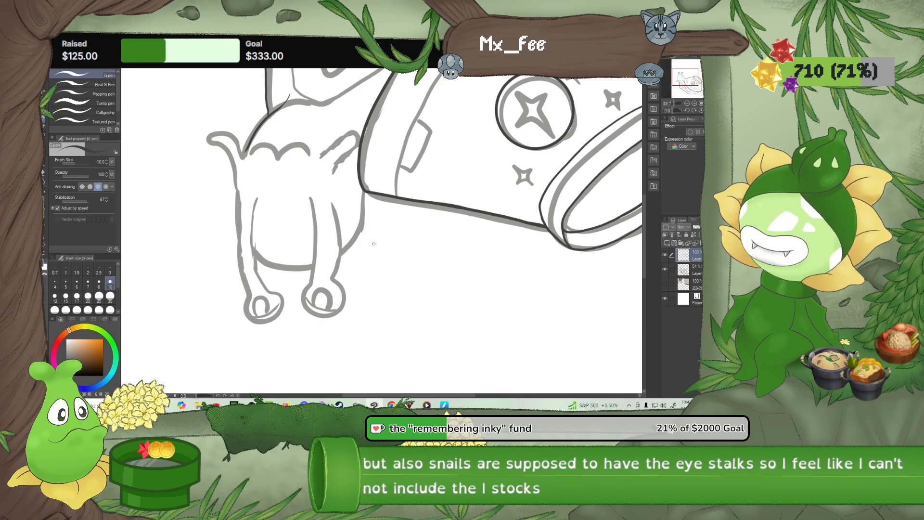
{"action": "mouse_move", "coordinate": [376, 277]}
{"action": "left_mouse_down"}
{"action": "mouse_move", "coordinate": [386, 306]}
{"action": "mouse_move", "coordinate": [365, 347]}
{"action": "left_mouse_up"}
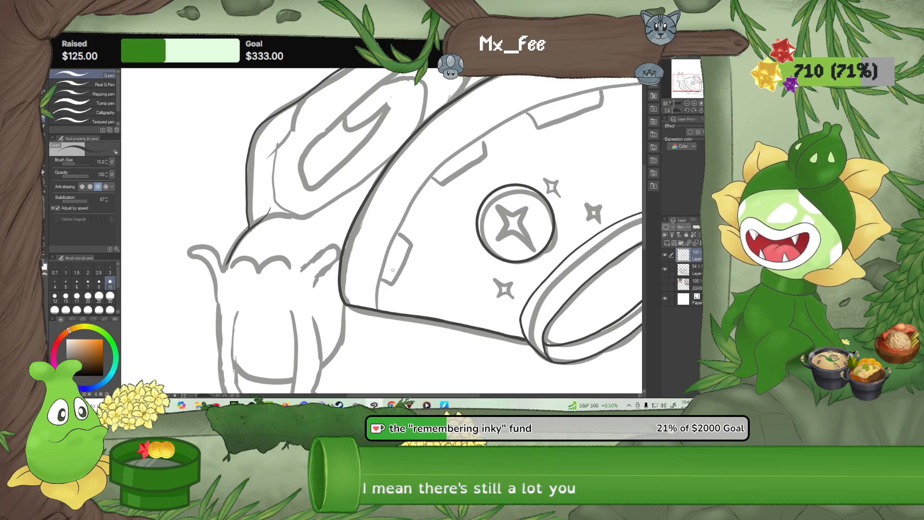
{"action": "left_click_drag", "start_coordinate": [290, 323], "coordinate": [299, 285]}
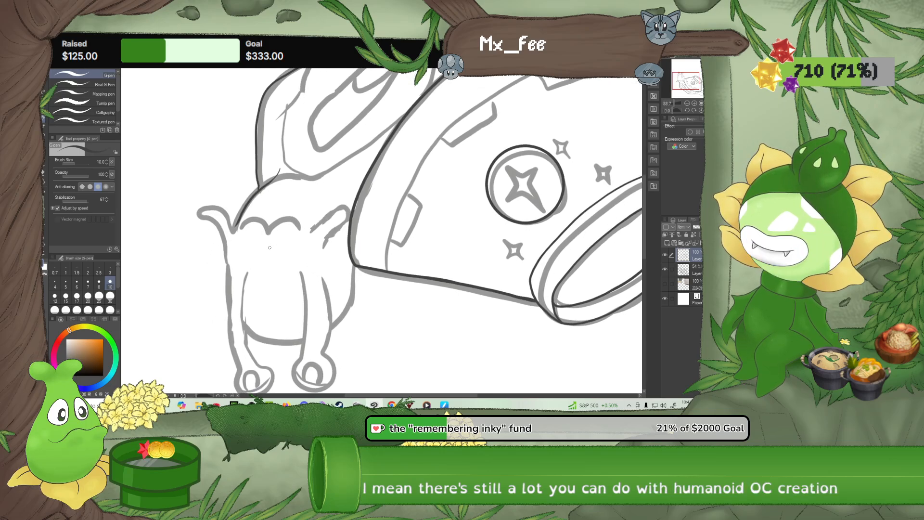
Ink the rest of the body's underside, the two folds behind the noodle spiral and the tail's edge beside the bowl corner
{"action": "left_click_drag", "start_coordinate": [343, 183], "coordinate": [187, 340]}
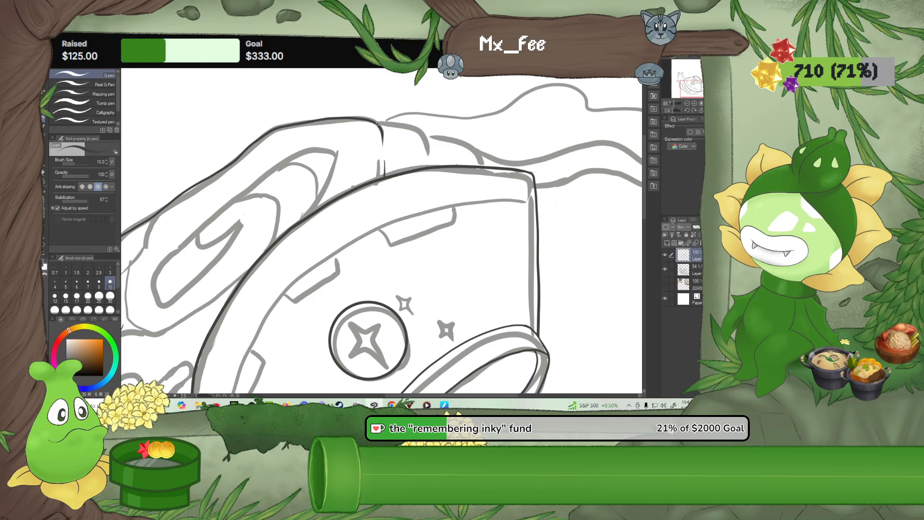
{"action": "left_click_drag", "start_coordinate": [377, 123], "coordinate": [408, 128]}
{"action": "mouse_move", "coordinate": [425, 137]}
{"action": "left_mouse_down"}
{"action": "mouse_move", "coordinate": [465, 146]}
{"action": "mouse_move", "coordinate": [483, 168]}
{"action": "mouse_move", "coordinate": [359, 163]}
{"action": "left_mouse_up"}
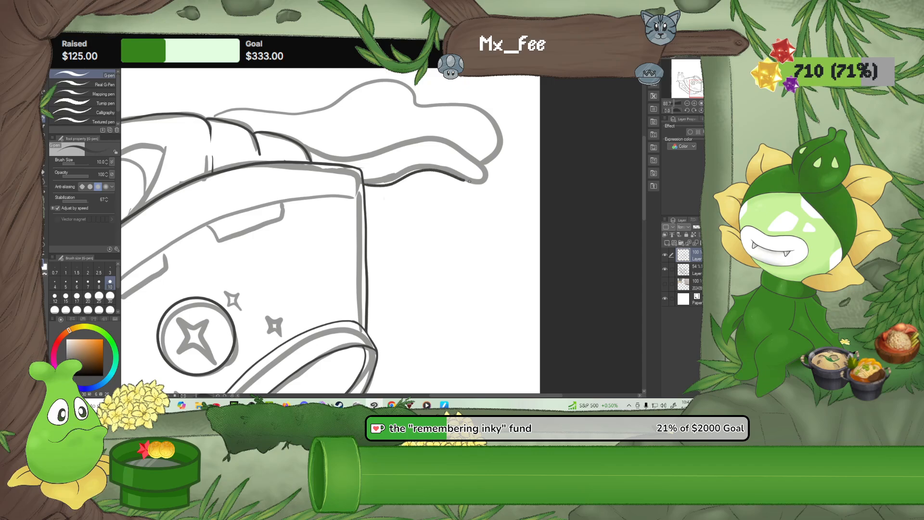
Ink the tail's rounded tip and its other edge back to the body, and rotate the canvas for the slime trail
{"action": "left_click_drag", "start_coordinate": [489, 174], "coordinate": [473, 161]}
{"action": "left_click_drag", "start_coordinate": [307, 152], "coordinate": [344, 158]}
{"action": "left_click_drag", "start_coordinate": [400, 140], "coordinate": [451, 138]}
{"action": "left_click", "coordinate": [687, 110]}
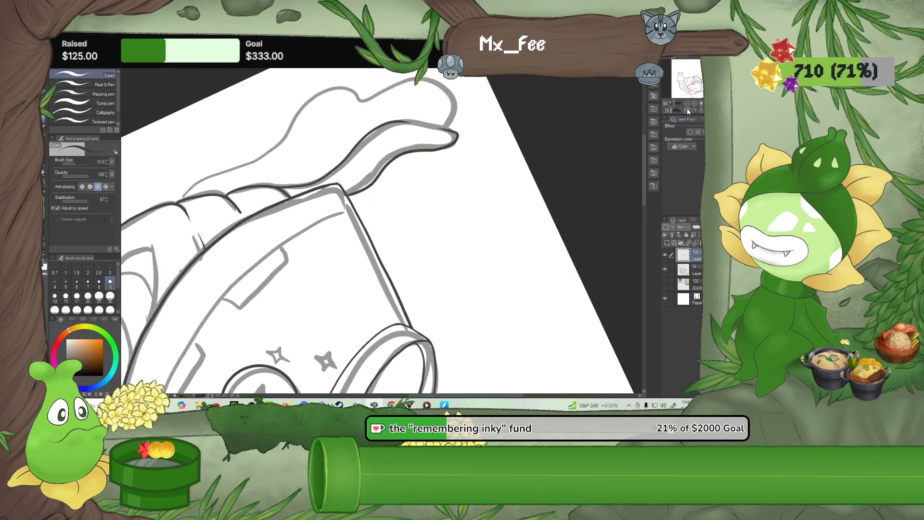
Retouch the inked edge and tip of the snail's tail with the G-pen and the Rough eraser
{"action": "scroll", "coordinate": [390, 114], "scroll_direction": "up", "scroll_amount": 2}
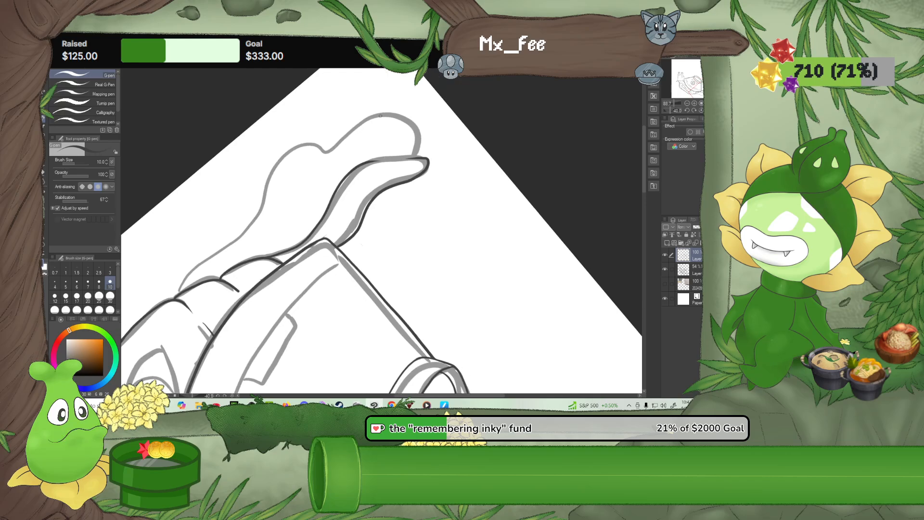
{"action": "left_click_drag", "start_coordinate": [371, 161], "coordinate": [424, 159]}
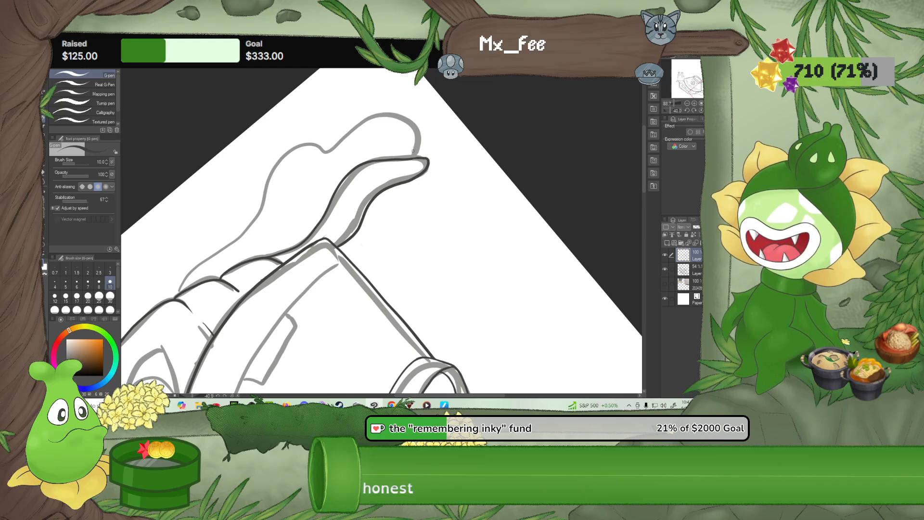
{"action": "scroll", "coordinate": [413, 151], "scroll_direction": "up", "scroll_amount": 5}
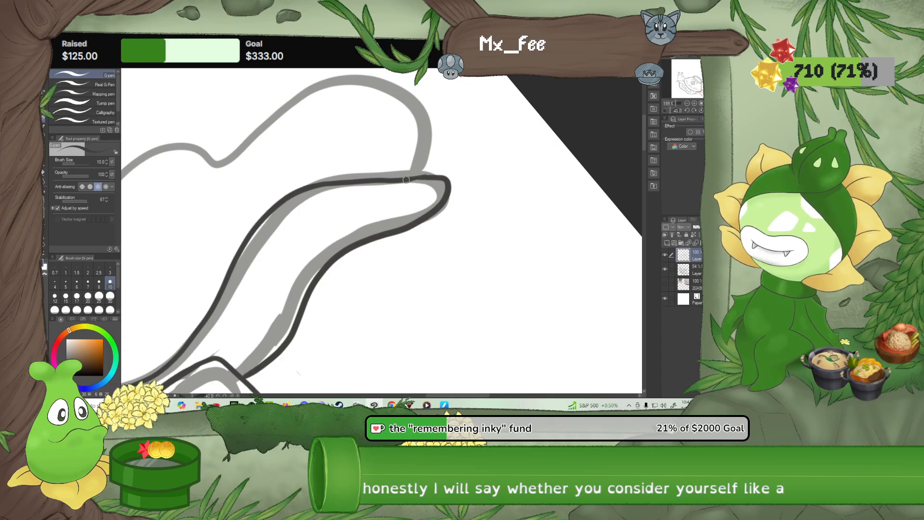
{"action": "left_click", "coordinate": [45, 186]}
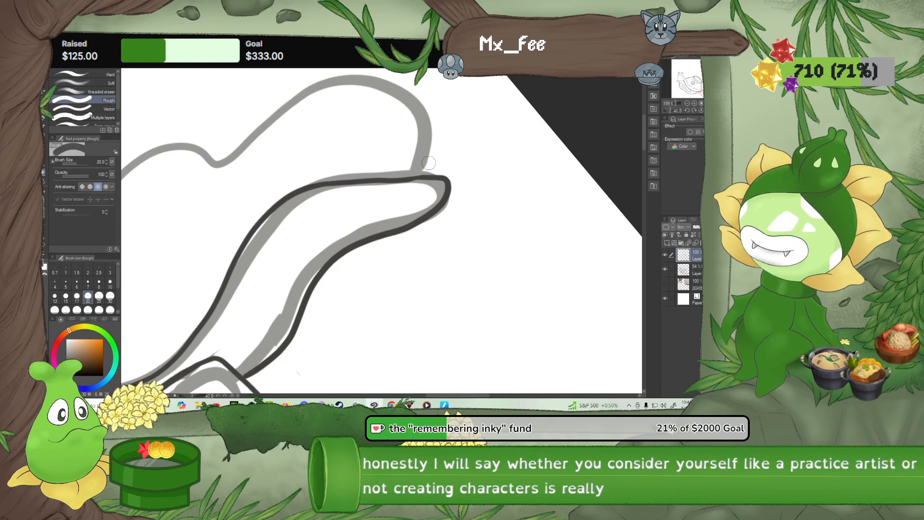
{"action": "left_click", "coordinate": [44, 120]}
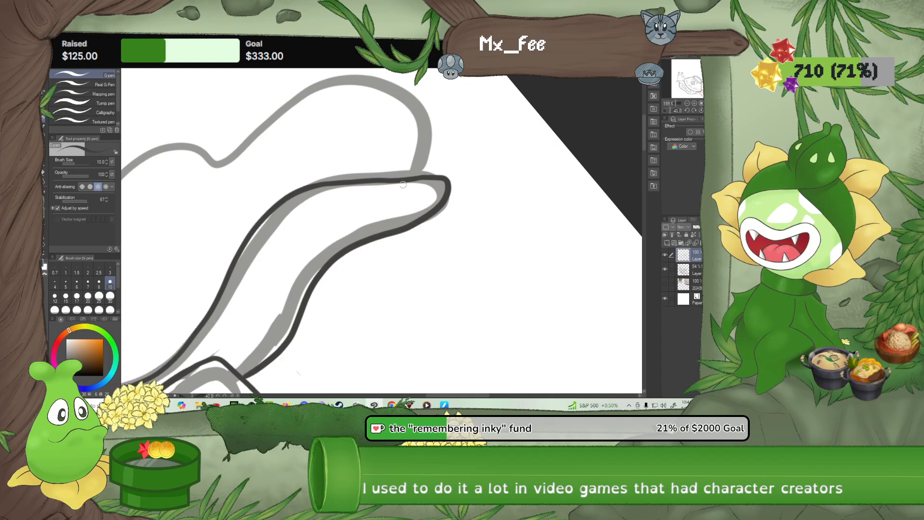
{"action": "left_click", "coordinate": [45, 166]}
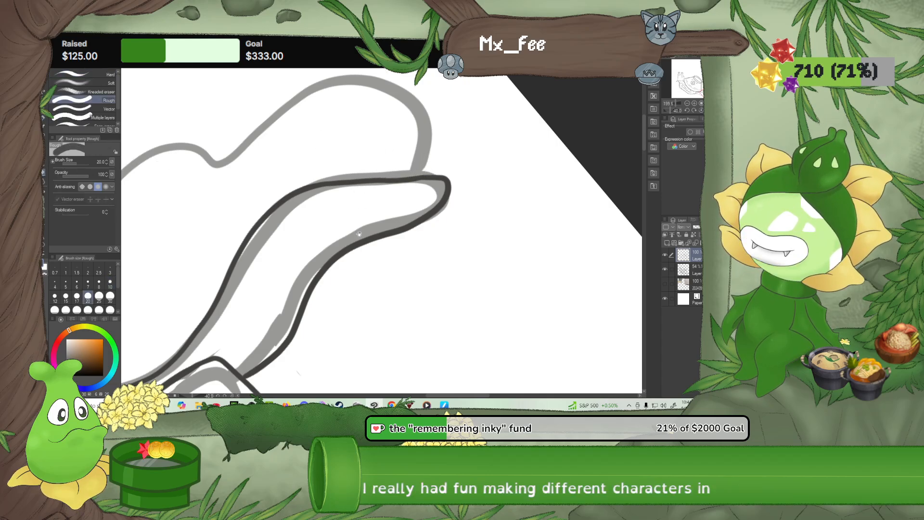
Extend the inked fold line in front of the tail toward the bowl and set the Rough eraser size to 10
{"action": "left_click_drag", "start_coordinate": [230, 354], "coordinate": [417, 199]}
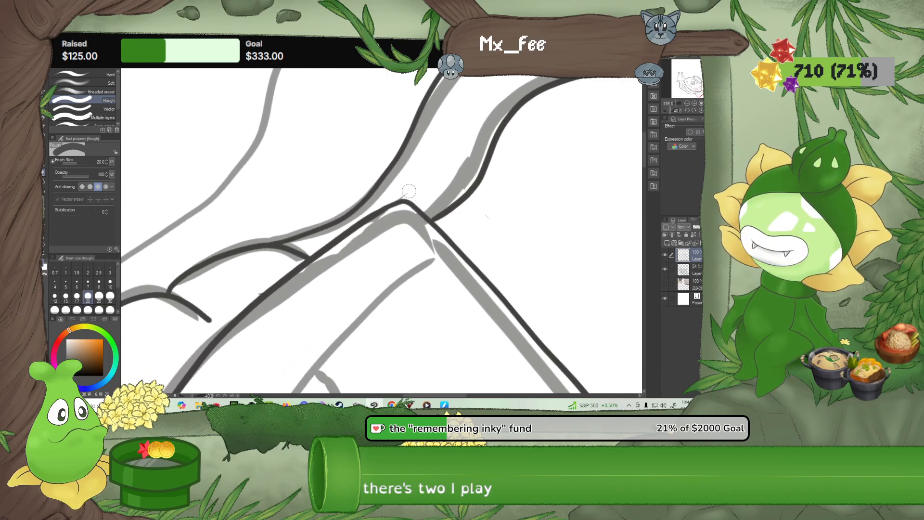
{"action": "left_click_drag", "start_coordinate": [373, 260], "coordinate": [418, 224]}
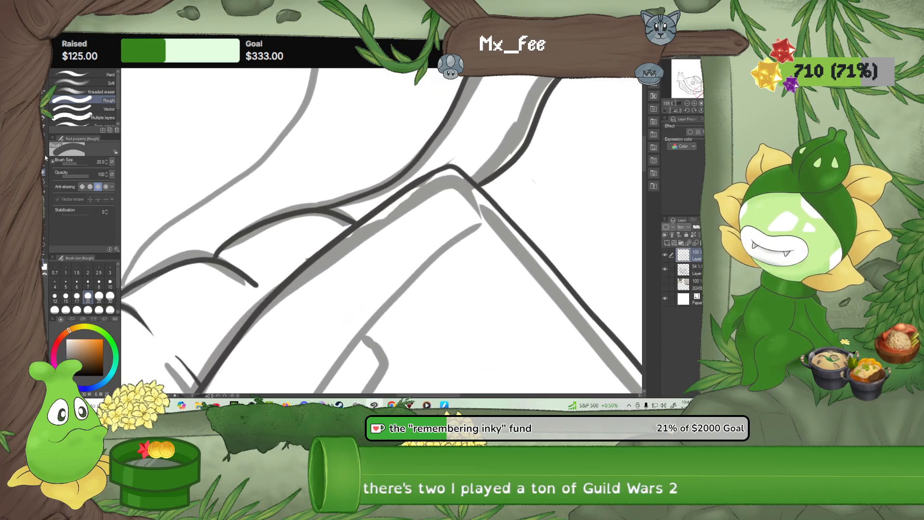
{"action": "left_click", "coordinate": [43, 121]}
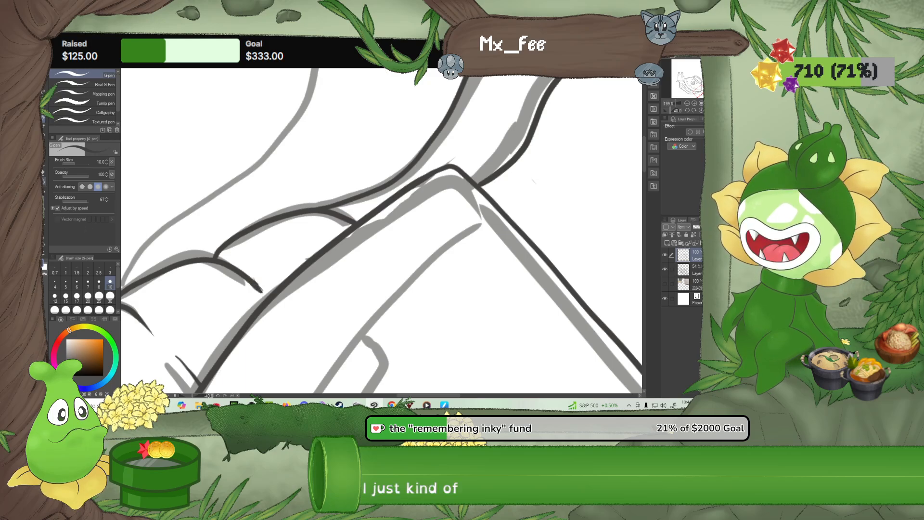
{"action": "key", "text": "e"}
{"action": "left_click", "coordinate": [110, 282]}
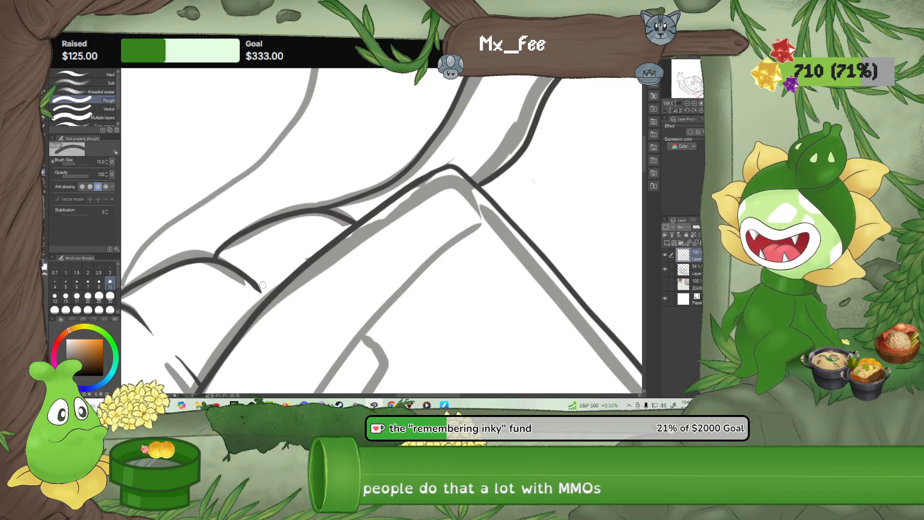
Rotate the canvas and clean up the ends of the inked body folds beside the bowl with the eraser and G-pen
{"action": "left_click_drag", "start_coordinate": [205, 304], "coordinate": [245, 278]}
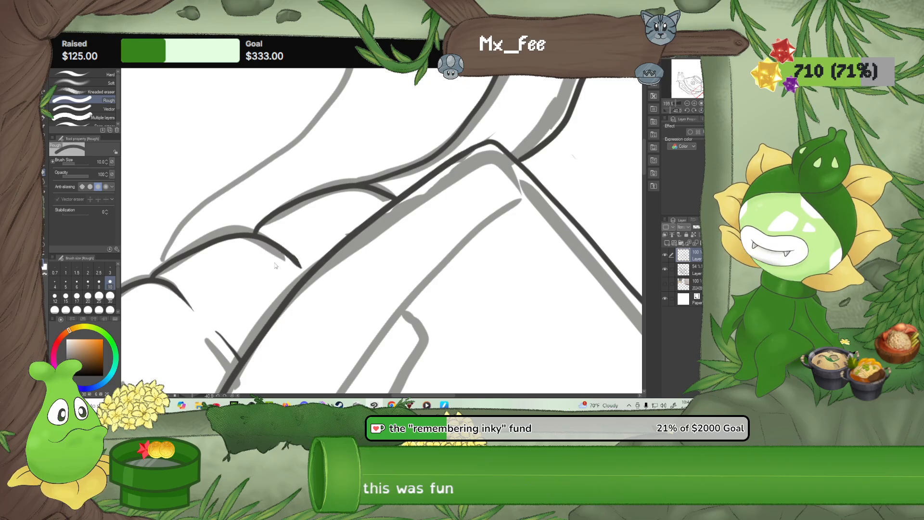
{"action": "left_click", "coordinate": [686, 109]}
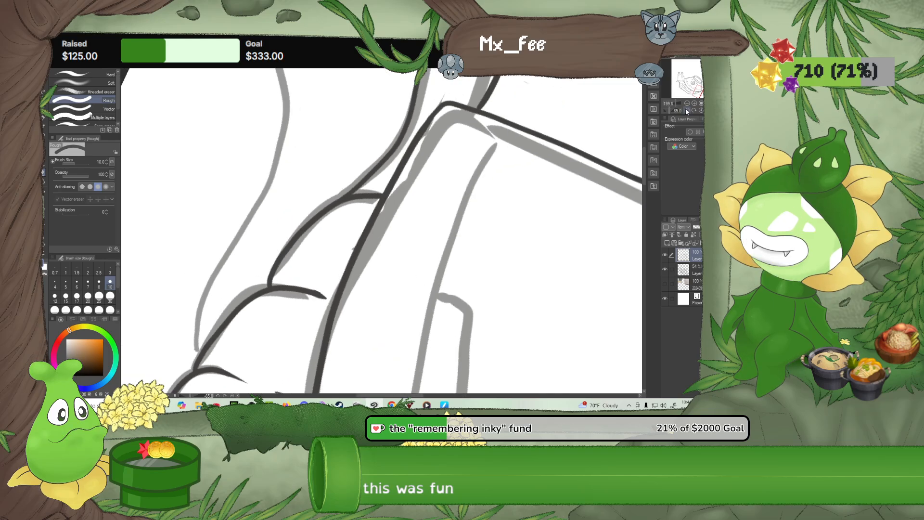
{"action": "left_click_drag", "start_coordinate": [371, 316], "coordinate": [404, 255]}
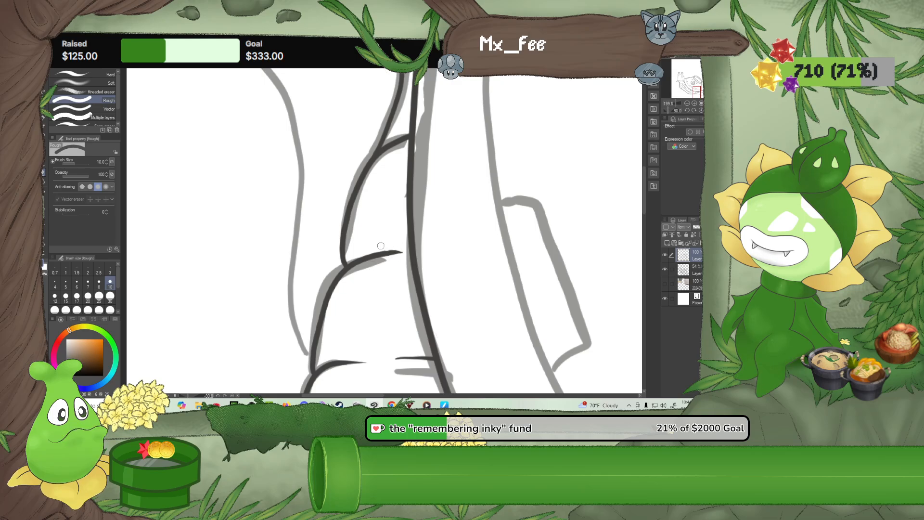
{"action": "mouse_move", "coordinate": [383, 314]}
{"action": "left_mouse_down"}
{"action": "mouse_move", "coordinate": [382, 268]}
{"action": "mouse_move", "coordinate": [375, 321]}
{"action": "left_mouse_up"}
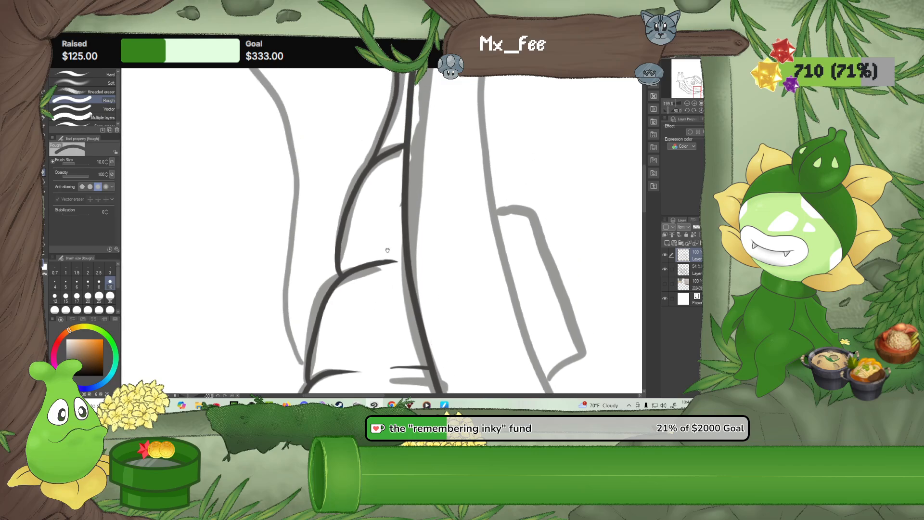
{"action": "left_click_drag", "start_coordinate": [382, 203], "coordinate": [361, 254]}
{"action": "key", "text": "p"}
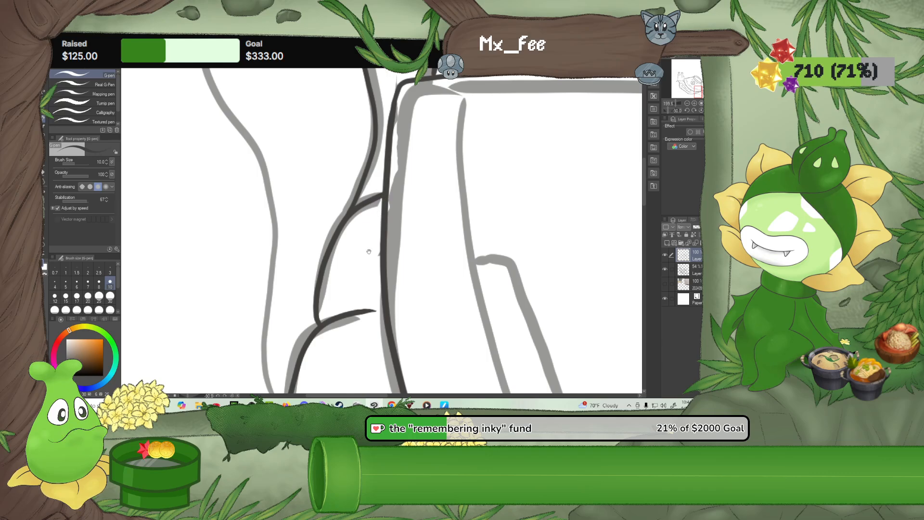
{"action": "left_click_drag", "start_coordinate": [368, 252], "coordinate": [359, 141]}
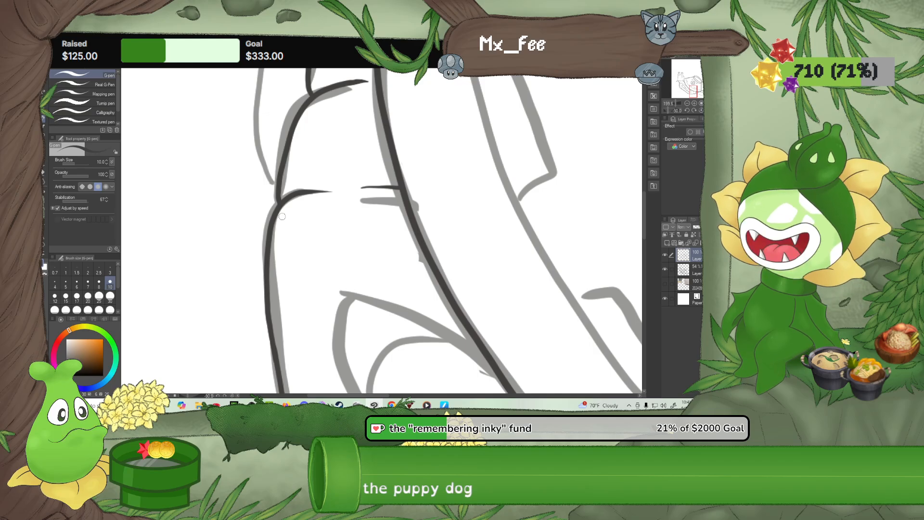
Turn the canvas back upright and ink the curled whisker on the outer side of the snail's face, joining it to the neck line
{"action": "scroll", "coordinate": [307, 187], "scroll_direction": "down", "scroll_amount": 8}
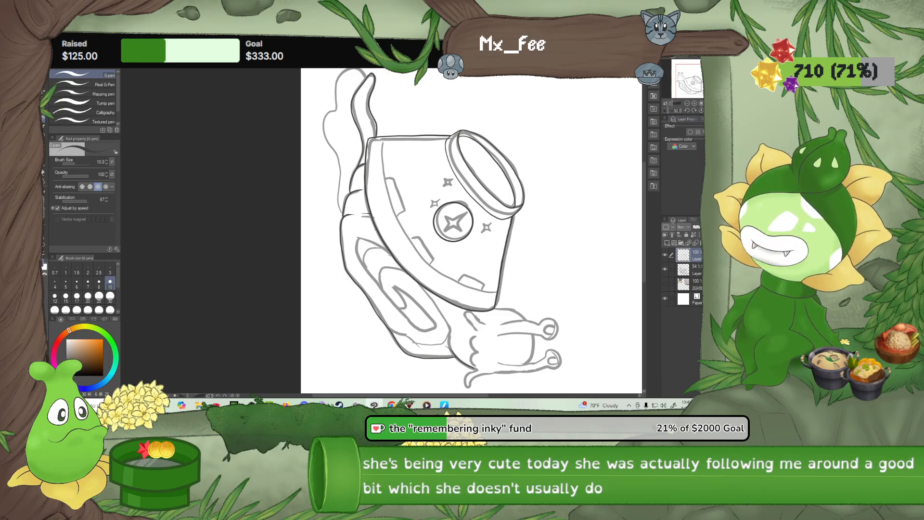
{"action": "left_click", "coordinate": [708, 110]}
{"action": "left_click", "coordinate": [700, 112]}
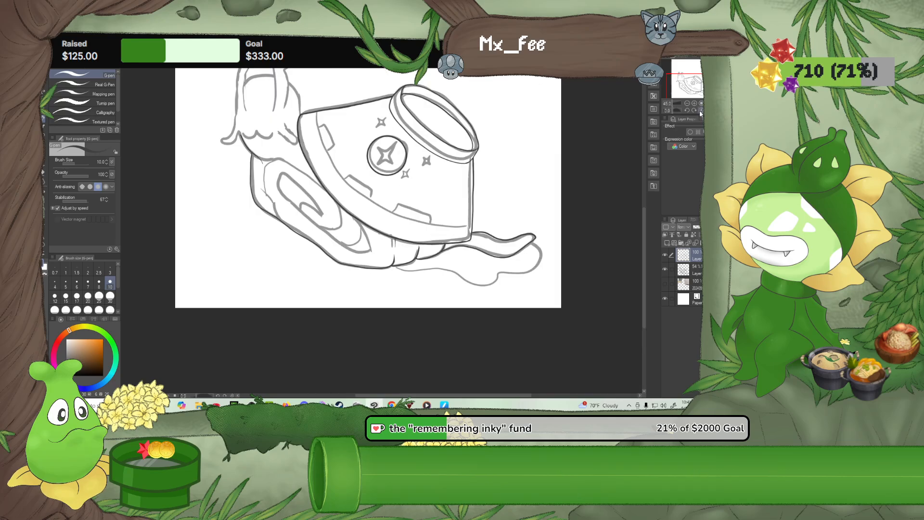
{"action": "scroll", "coordinate": [300, 244], "scroll_direction": "up", "scroll_amount": 2}
{"action": "left_click_drag", "start_coordinate": [256, 94], "coordinate": [283, 248]}
{"action": "scroll", "coordinate": [283, 248], "scroll_direction": "up", "scroll_amount": 1}
{"action": "scroll", "coordinate": [282, 248], "scroll_direction": "up", "scroll_amount": 2}
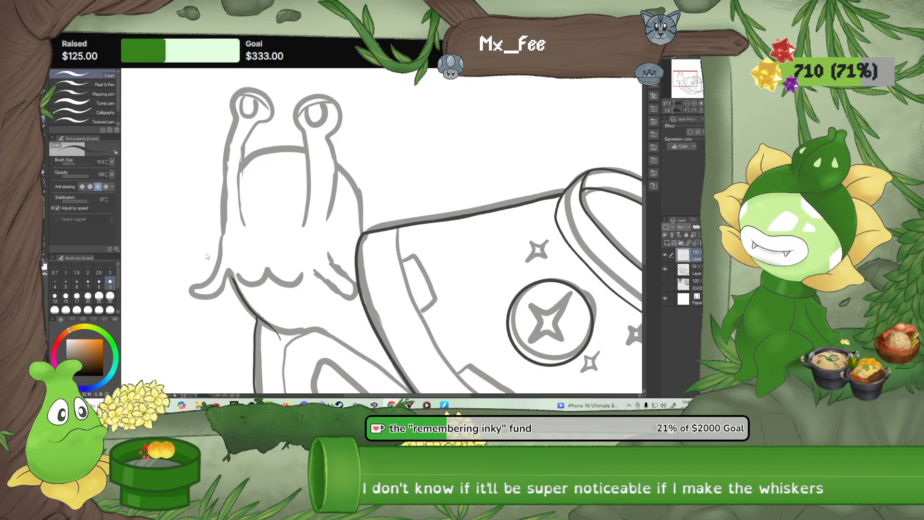
{"action": "scroll", "coordinate": [209, 267], "scroll_direction": "up", "scroll_amount": 3}
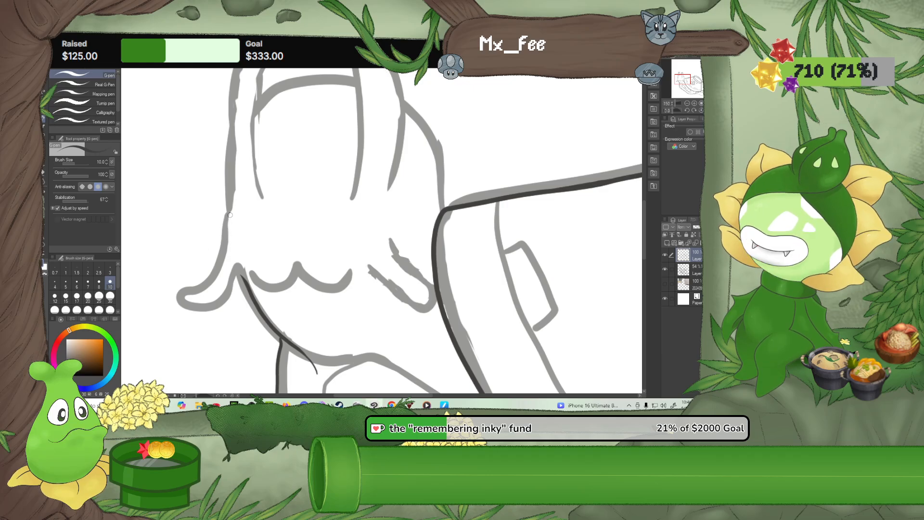
{"action": "mouse_move", "coordinate": [228, 216]}
{"action": "left_mouse_down"}
{"action": "mouse_move", "coordinate": [214, 284]}
{"action": "mouse_move", "coordinate": [198, 298]}
{"action": "mouse_move", "coordinate": [171, 292]}
{"action": "left_mouse_up"}
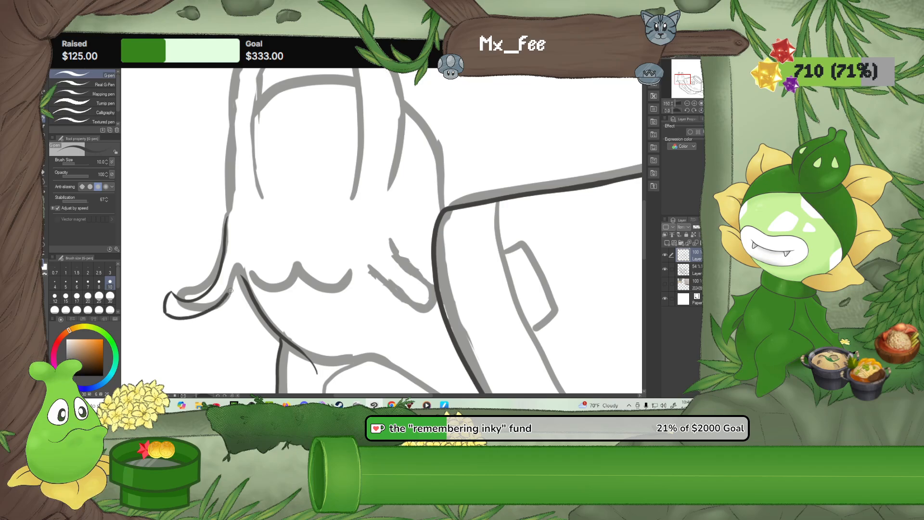
{"action": "left_click_drag", "start_coordinate": [230, 291], "coordinate": [239, 272]}
{"action": "scroll", "coordinate": [241, 272], "scroll_direction": "up", "scroll_amount": 2}
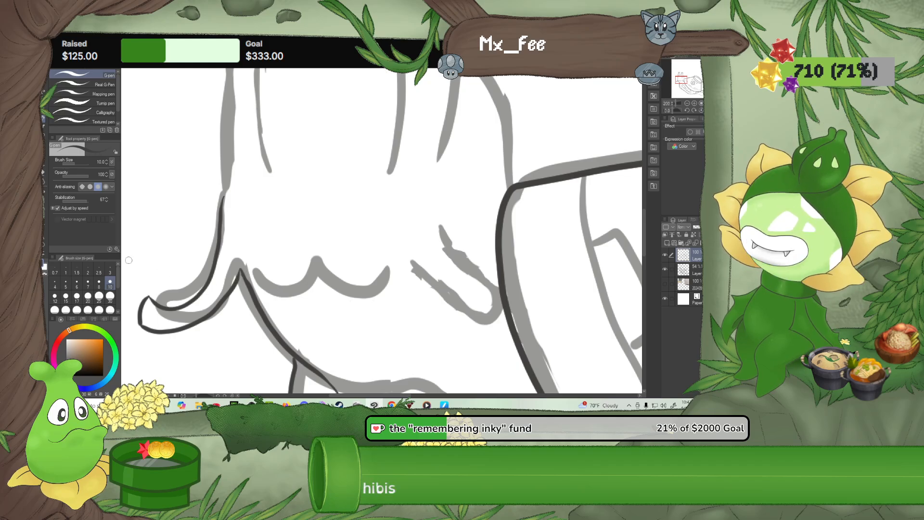
Refine the peak where the whisker meets the neck line with the Rough eraser and the G-pen at size 8
{"action": "left_click", "coordinate": [44, 174]}
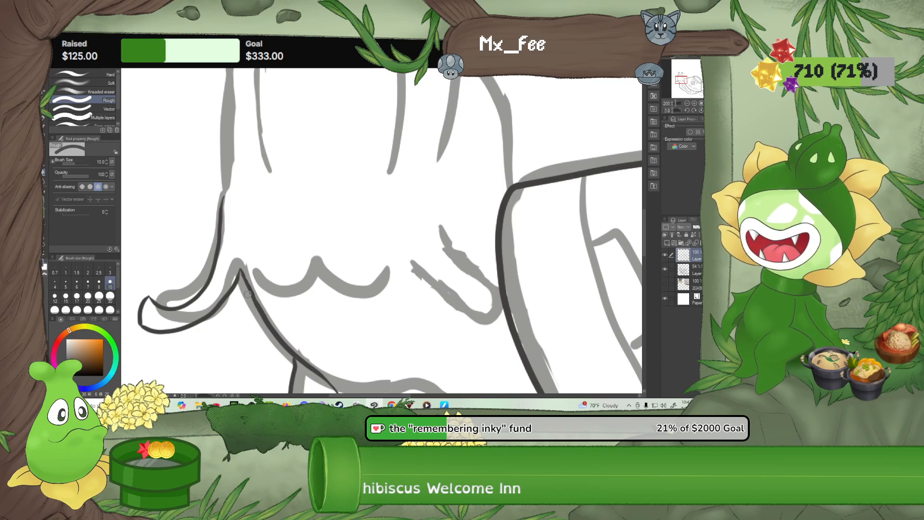
{"action": "key", "text": "p"}
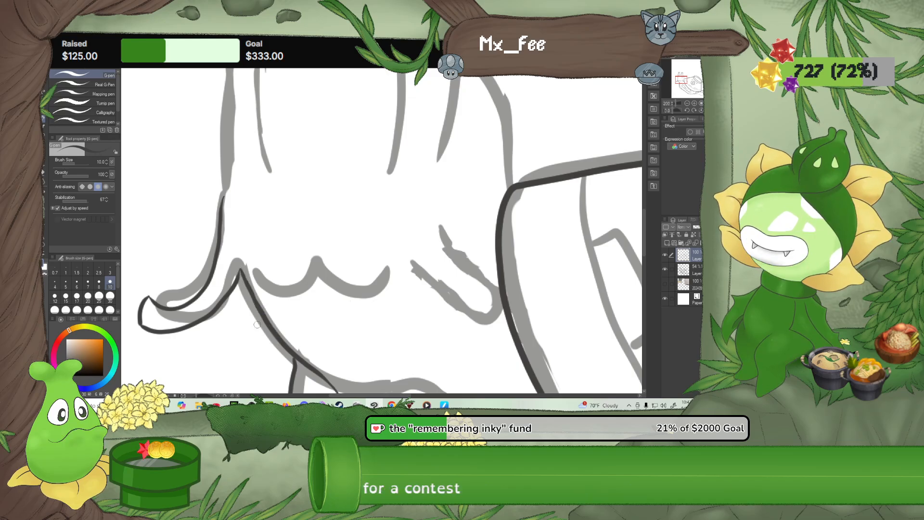
{"action": "scroll", "coordinate": [257, 324], "scroll_direction": "up", "scroll_amount": 2}
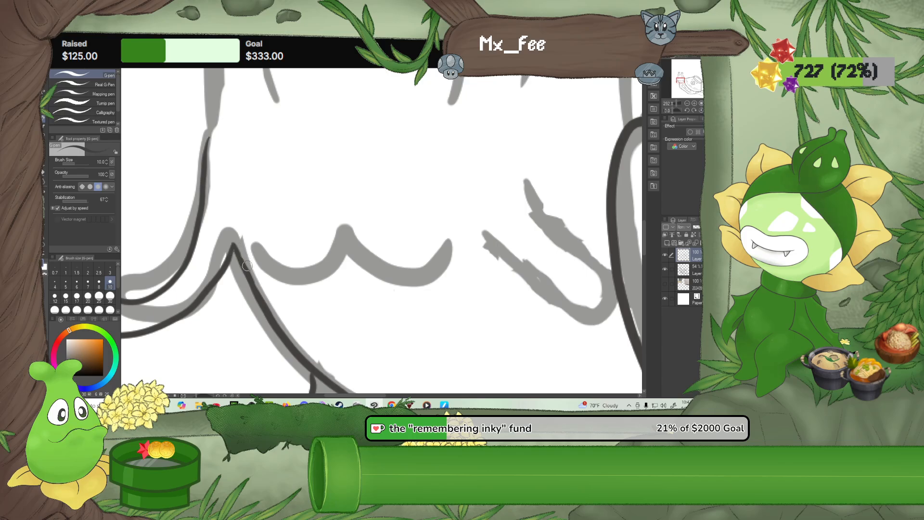
{"action": "left_click", "coordinate": [98, 284]}
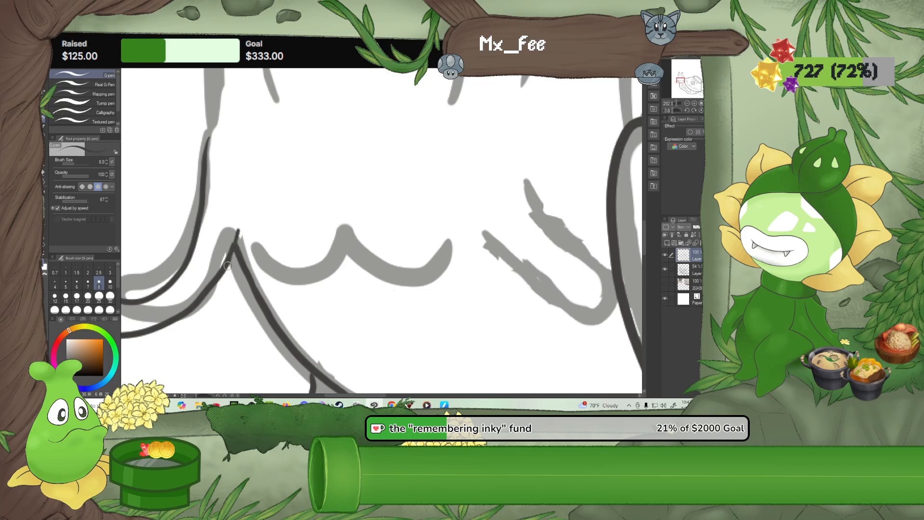
{"action": "left_click_drag", "start_coordinate": [238, 229], "coordinate": [228, 257]}
{"action": "left_click", "coordinate": [44, 171]}
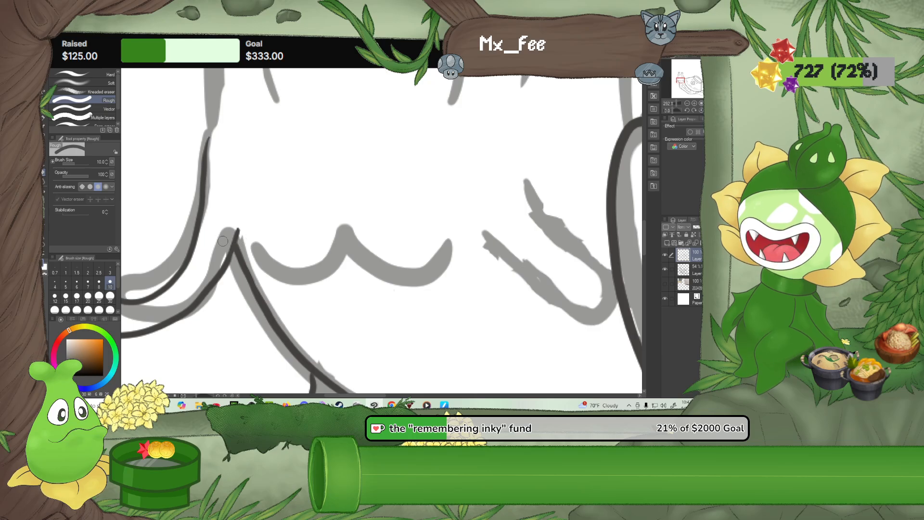
{"action": "left_click", "coordinate": [42, 120]}
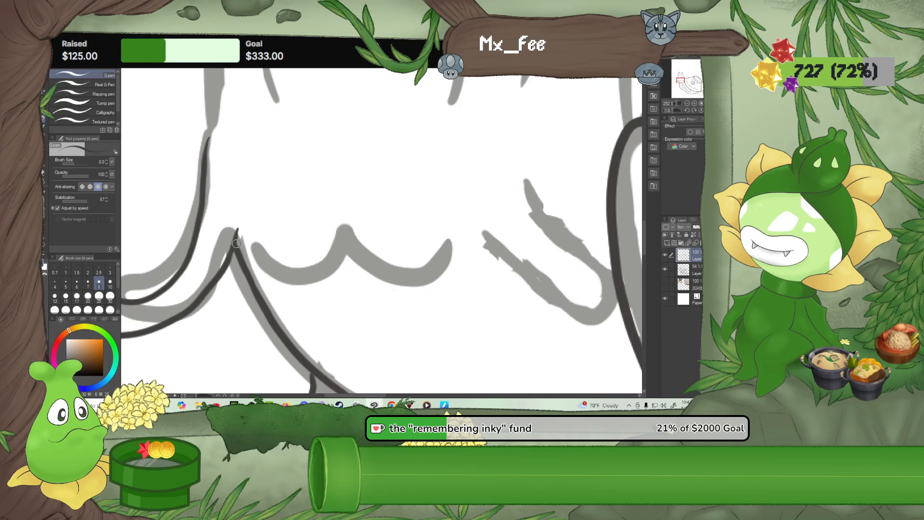
{"action": "left_click_drag", "start_coordinate": [218, 306], "coordinate": [277, 273]}
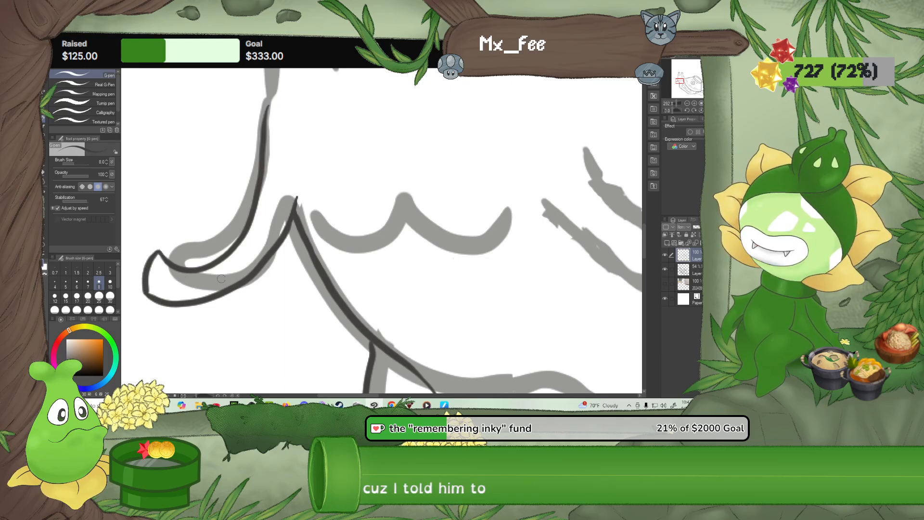
{"action": "scroll", "coordinate": [385, 298], "scroll_direction": "down", "scroll_amount": 3}
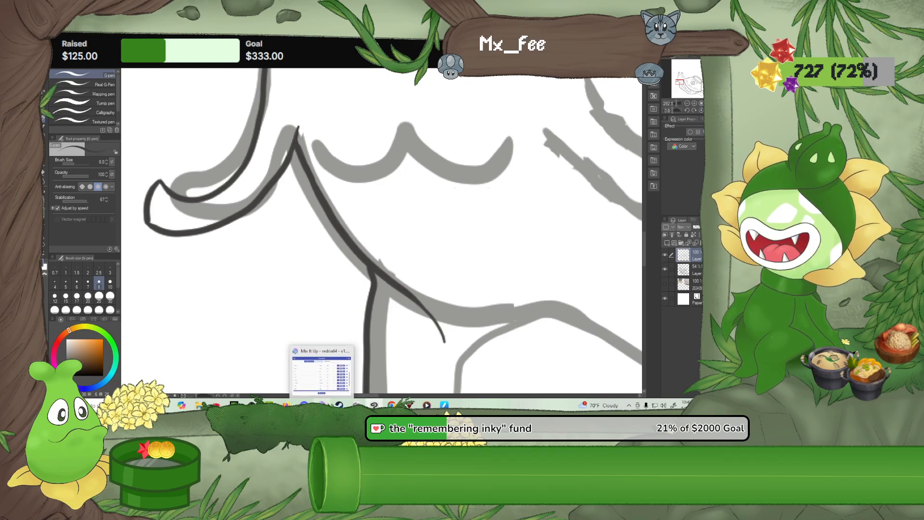
Switch to Mix It Up and look through the list of channel users
{"action": "left_click", "coordinate": [322, 405]}
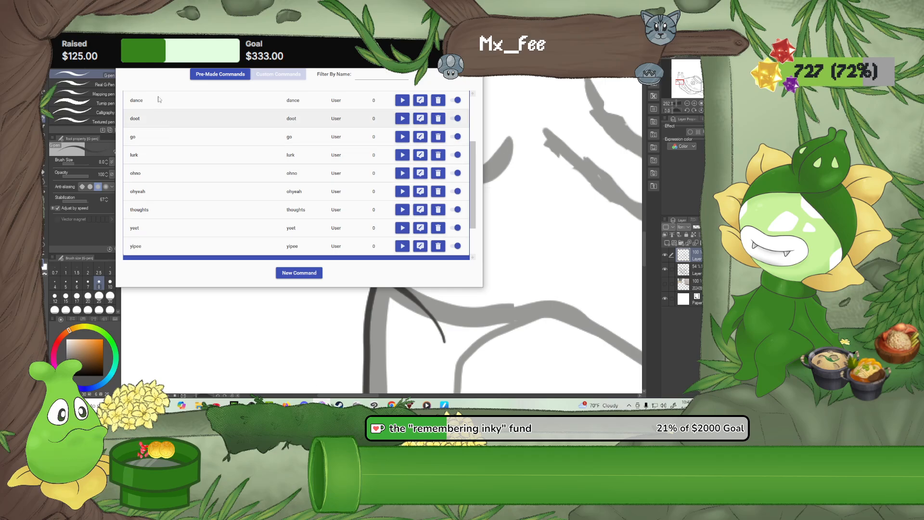
{"action": "left_click", "coordinate": [126, 57]}
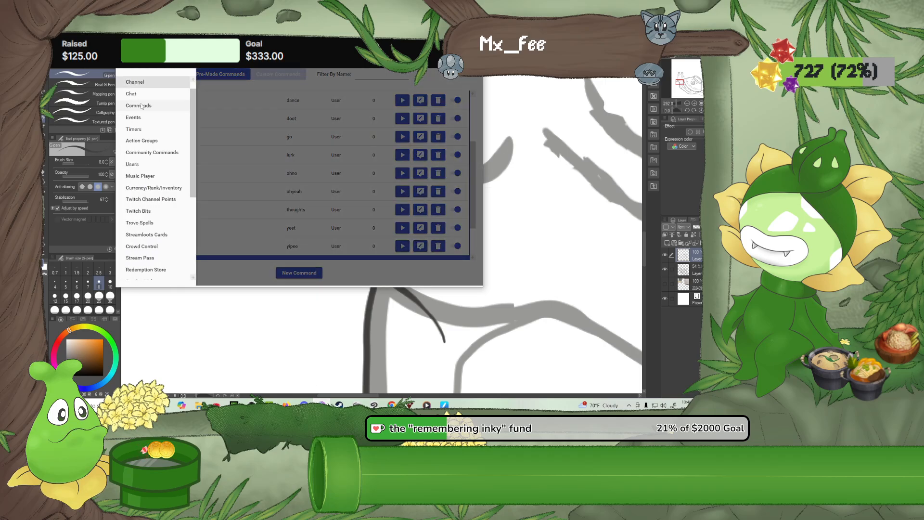
{"action": "left_click", "coordinate": [141, 165]}
{"action": "scroll", "coordinate": [176, 204], "scroll_direction": "down", "scroll_amount": 5}
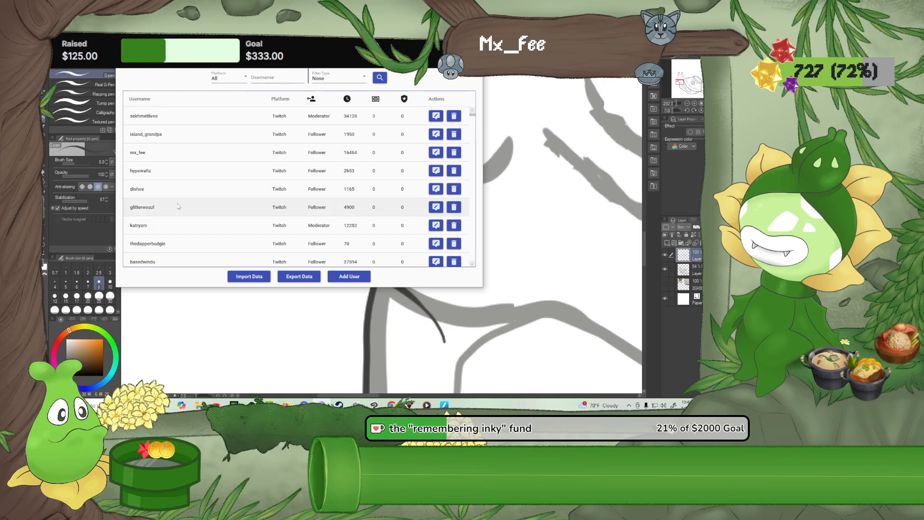
{"action": "scroll", "coordinate": [178, 207], "scroll_direction": "down", "scroll_amount": 1}
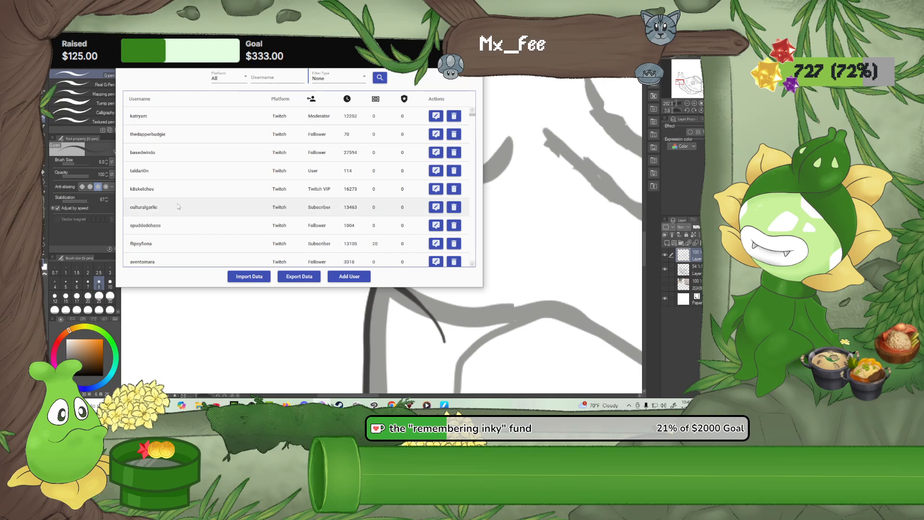
{"action": "scroll", "coordinate": [178, 206], "scroll_direction": "up", "scroll_amount": 3}
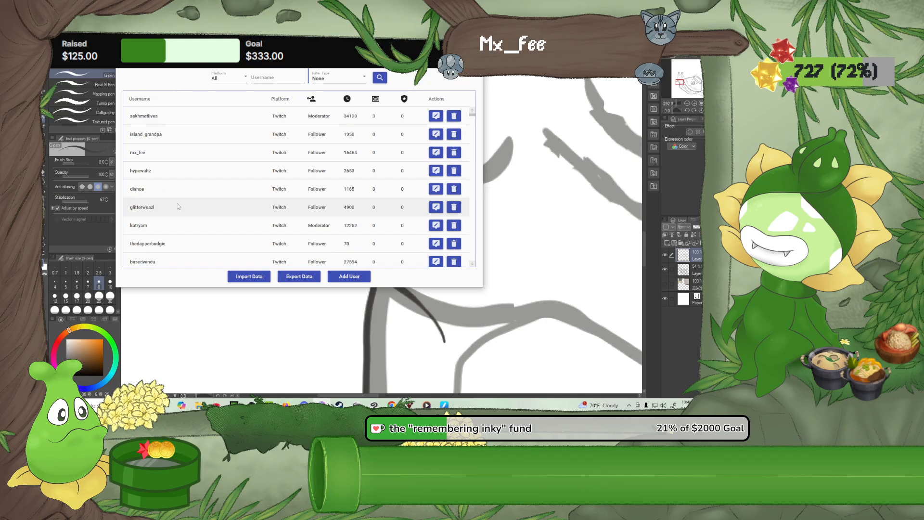
Read further through the channel user list and switch back to Clip Studio Paint
{"action": "scroll", "coordinate": [177, 206], "scroll_direction": "down", "scroll_amount": 10}
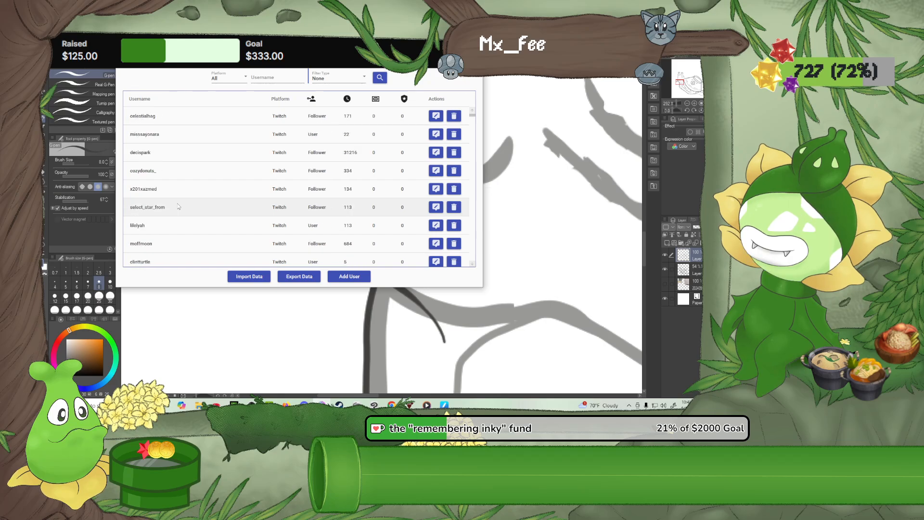
{"action": "scroll", "coordinate": [178, 206], "scroll_direction": "down", "scroll_amount": 5}
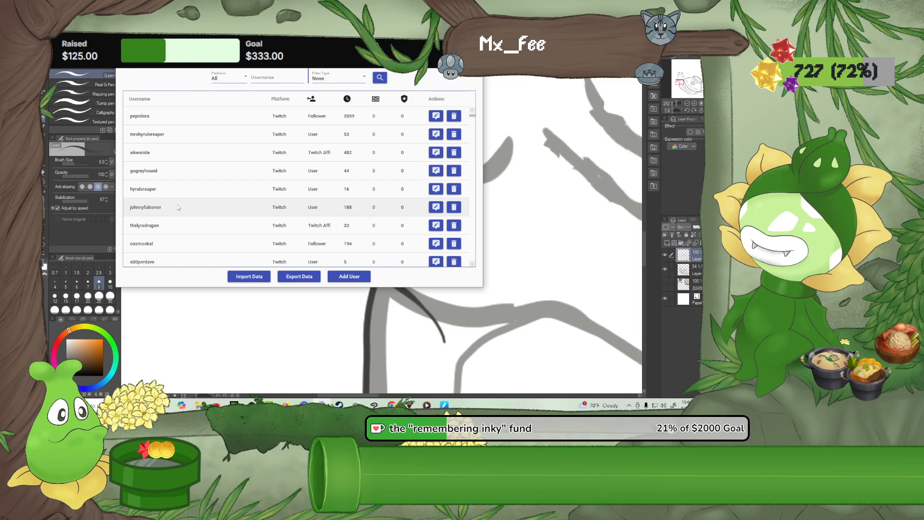
{"action": "scroll", "coordinate": [178, 207], "scroll_direction": "up", "scroll_amount": 6}
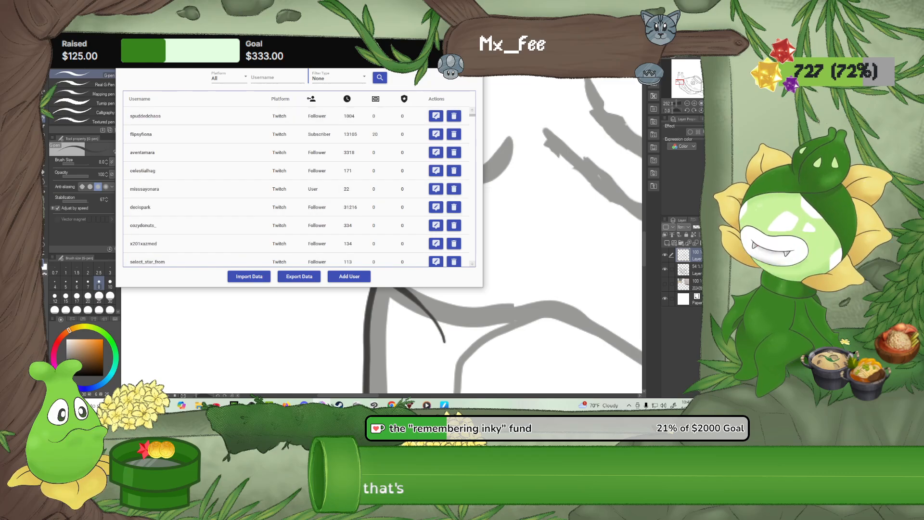
{"action": "key", "text": "alt+Tab"}
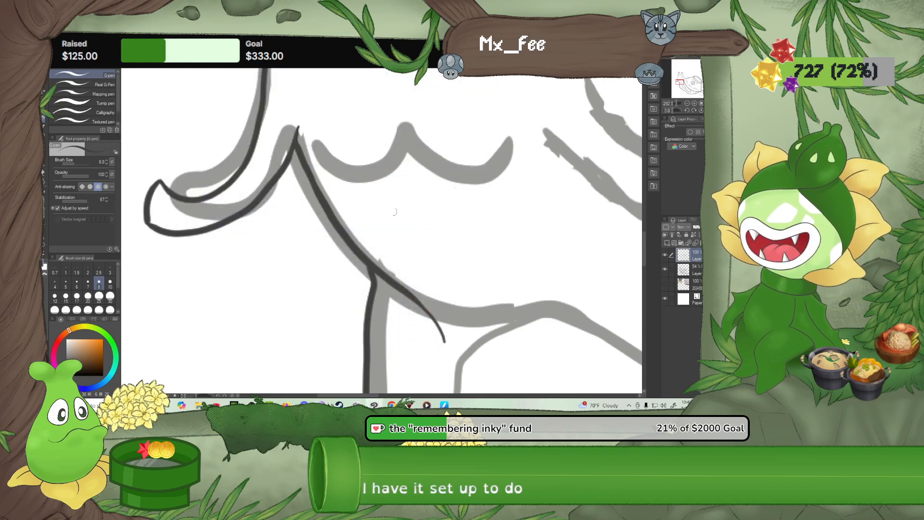
Undo the stray pen dot below the curled whisker and review the whole snail drawing
{"action": "left_click", "coordinate": [296, 283]}
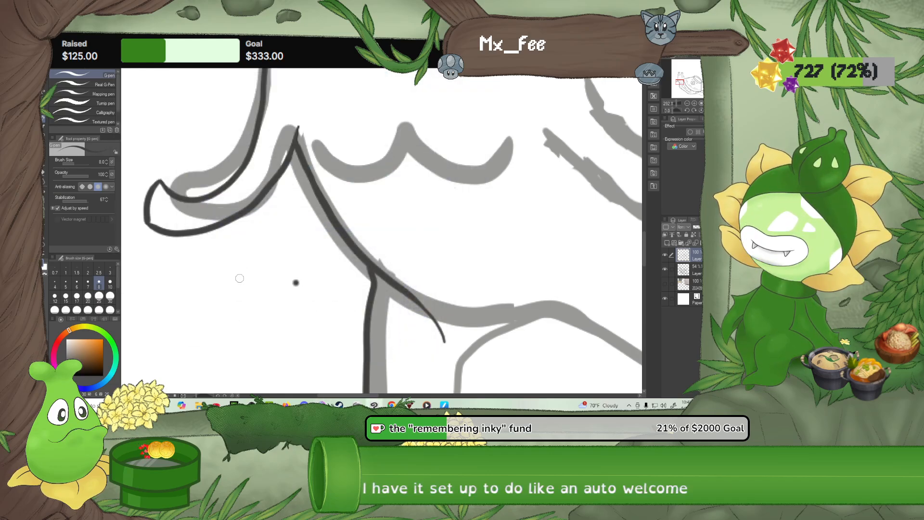
{"action": "key", "text": "ctrl+z"}
{"action": "scroll", "coordinate": [239, 278], "scroll_direction": "up", "scroll_amount": 2}
{"action": "scroll", "coordinate": [239, 278], "scroll_direction": "down", "scroll_amount": 4}
{"action": "scroll", "coordinate": [239, 278], "scroll_direction": "down", "scroll_amount": 8}
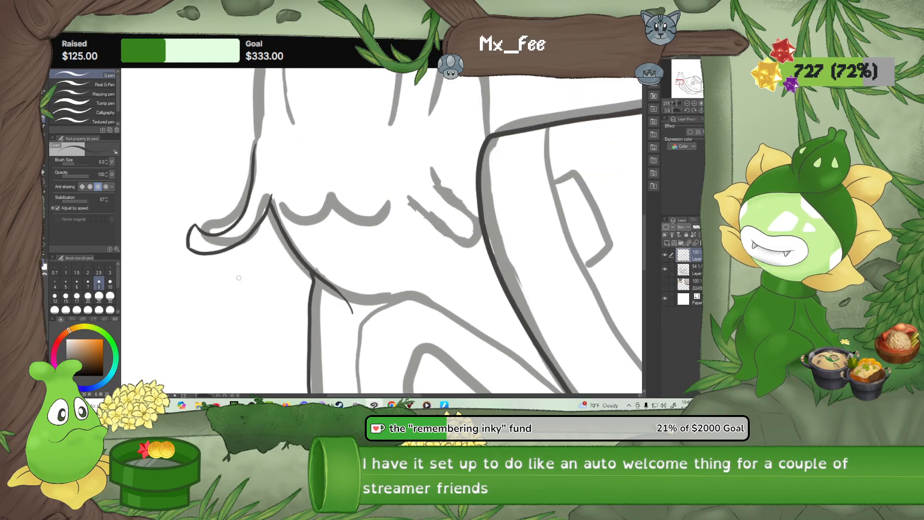
{"action": "left_click_drag", "start_coordinate": [443, 297], "coordinate": [395, 265]}
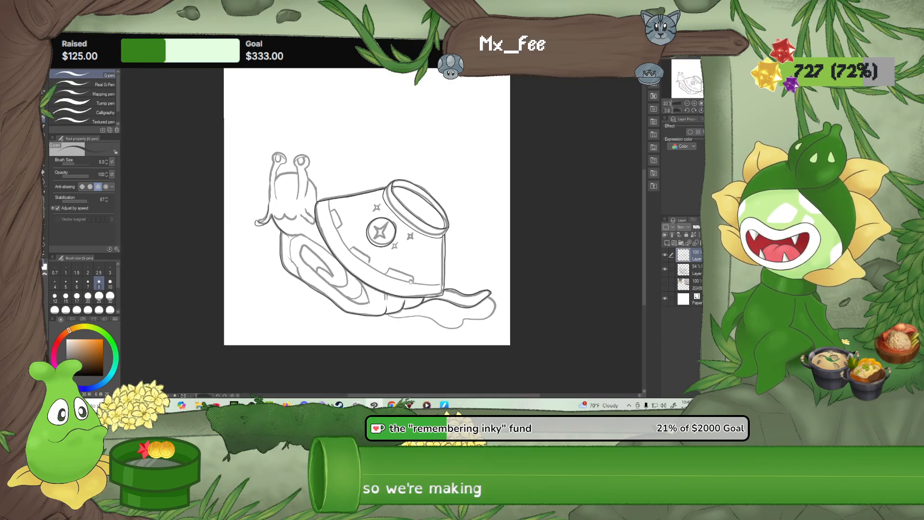
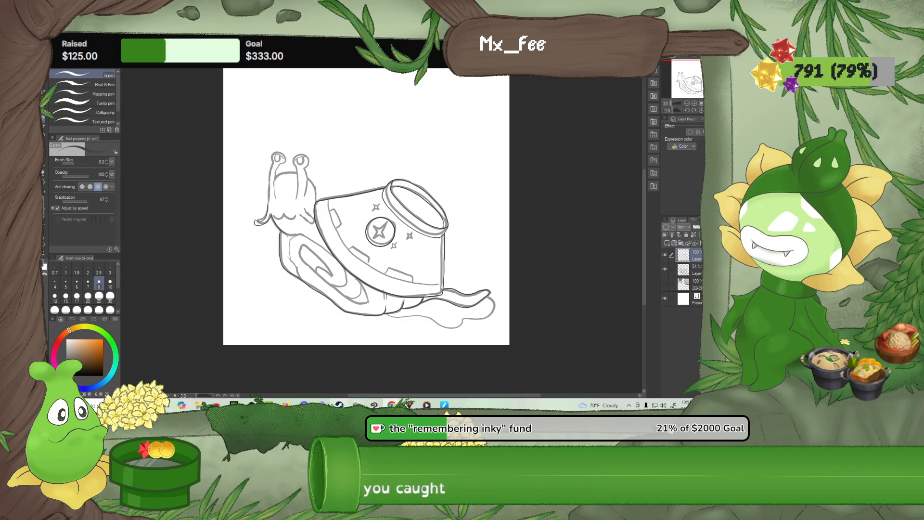
Switch to Steam, launch LurkBait Twitch Fishing from the library and return to Clip Studio Paint
{"action": "left_click", "coordinate": [339, 404]}
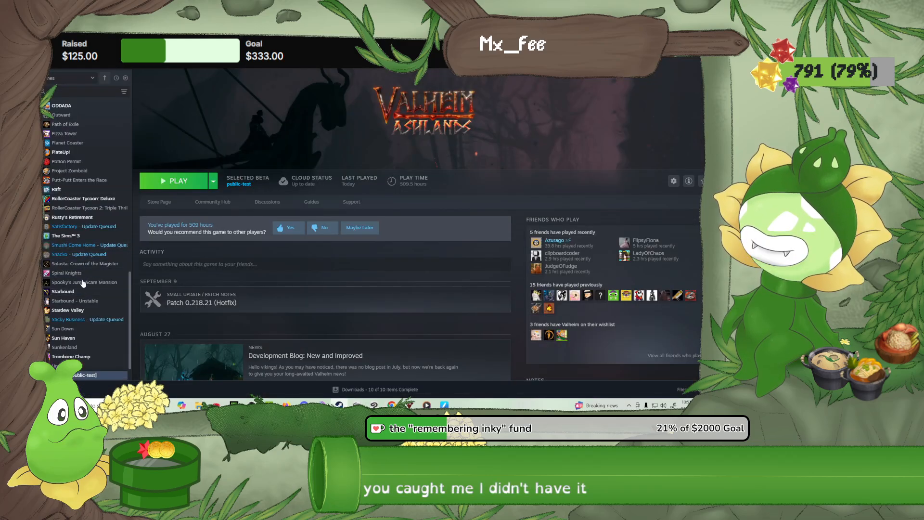
{"action": "scroll", "coordinate": [84, 284], "scroll_direction": "up", "scroll_amount": 1}
{"action": "scroll", "coordinate": [84, 284], "scroll_direction": "up", "scroll_amount": 4}
{"action": "scroll", "coordinate": [82, 144], "scroll_direction": "up", "scroll_amount": 2}
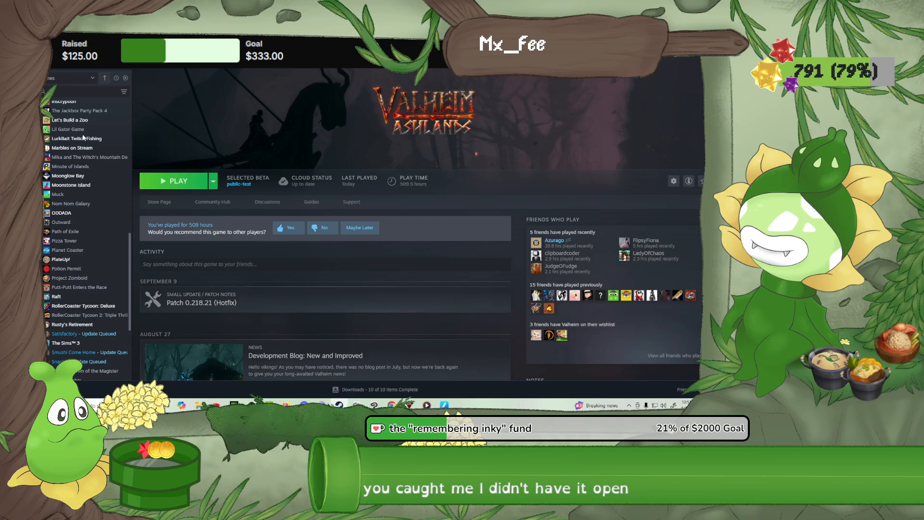
{"action": "double_click", "coordinate": [92, 139]}
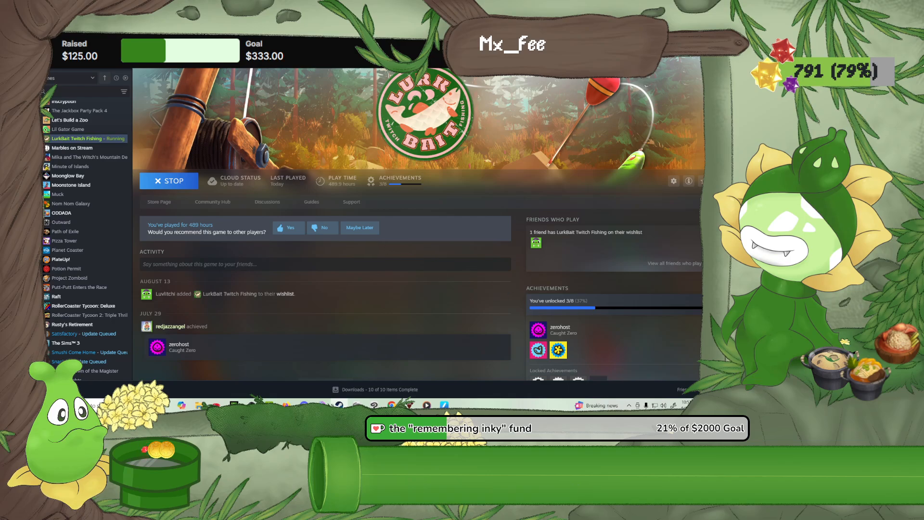
{"action": "left_click", "coordinate": [693, 24]}
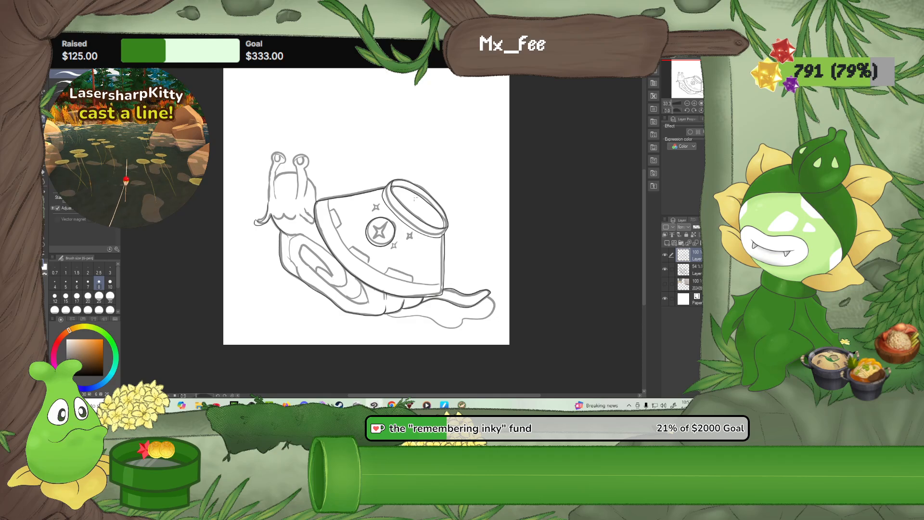
Set the G-pen's brush size to 10 and review the whole snail drawing
{"action": "scroll", "coordinate": [408, 193], "scroll_direction": "up", "scroll_amount": 1}
{"action": "scroll", "coordinate": [308, 249], "scroll_direction": "up", "scroll_amount": 1}
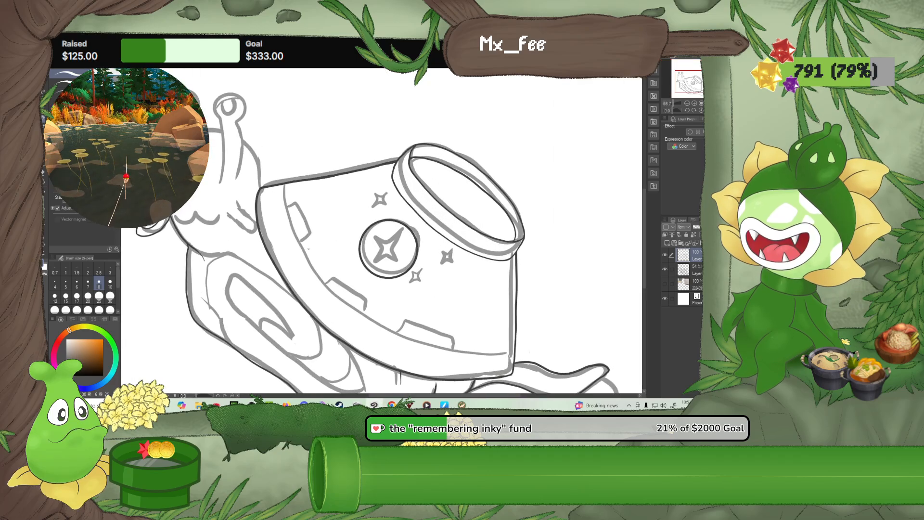
{"action": "left_click", "coordinate": [110, 281]}
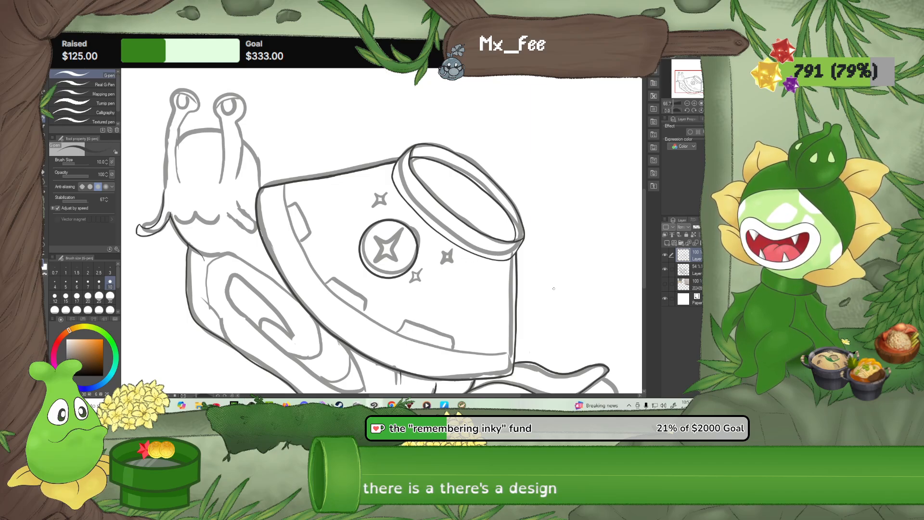
{"action": "scroll", "coordinate": [475, 322], "scroll_direction": "down", "scroll_amount": 3}
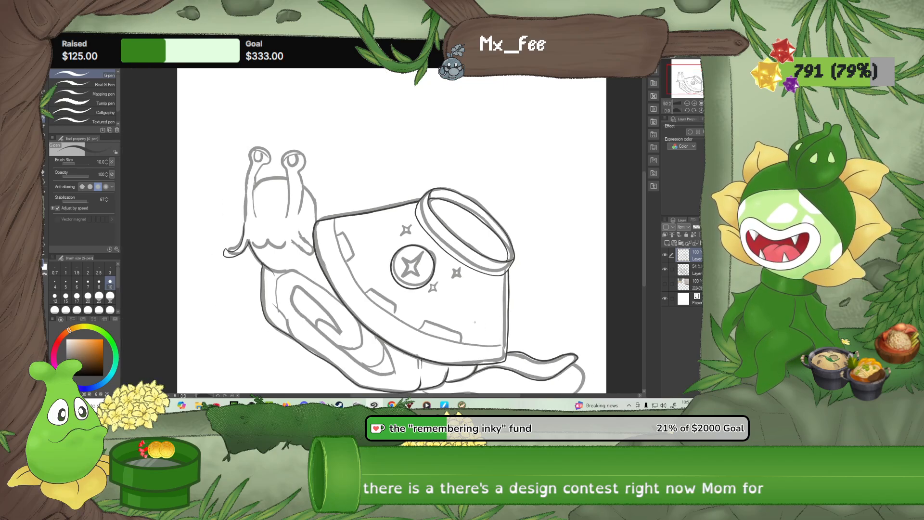
{"action": "mouse_move", "coordinate": [475, 322]}
{"action": "left_mouse_down"}
{"action": "mouse_move", "coordinate": [460, 320]}
{"action": "mouse_move", "coordinate": [452, 279]}
{"action": "left_mouse_up"}
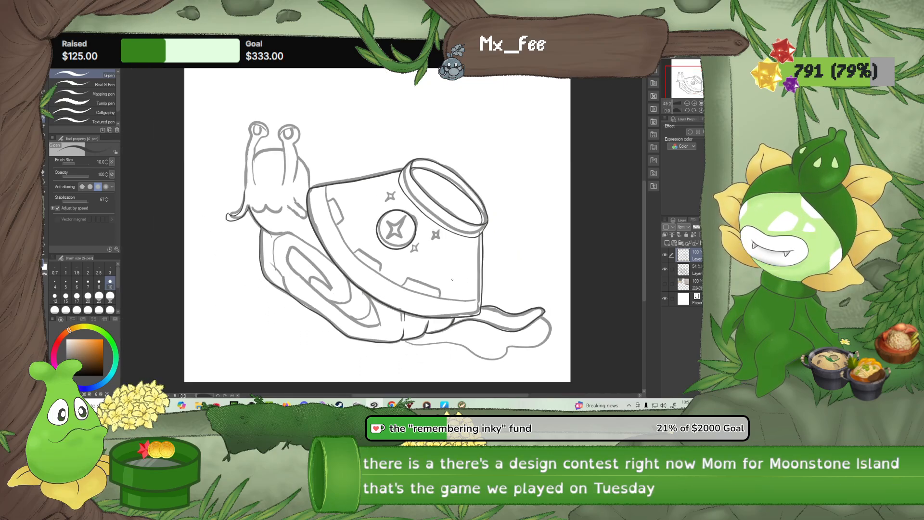
{"action": "scroll", "coordinate": [452, 279], "scroll_direction": "down", "scroll_amount": 1}
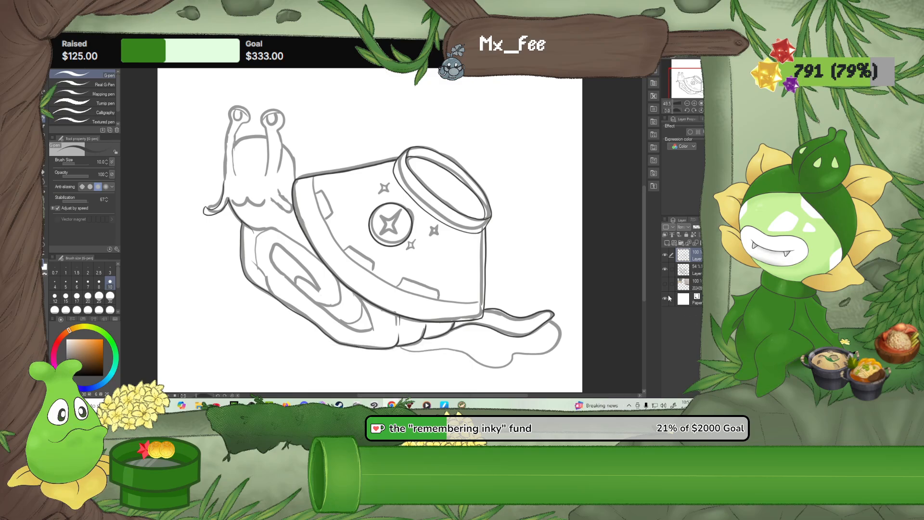
Ink the second whisker beside the bowl with the G-pen, curling its squared tip over the bowl's edge
{"action": "scroll", "coordinate": [409, 249], "scroll_direction": "up", "scroll_amount": 3}
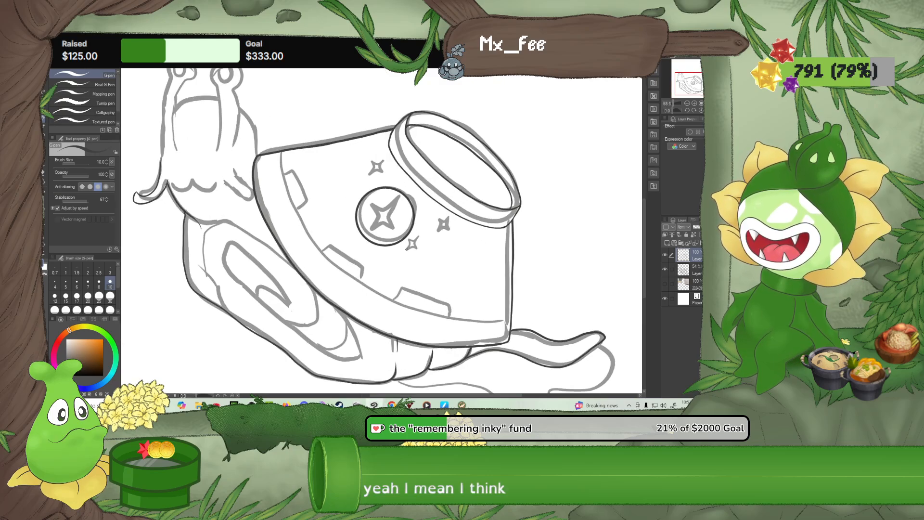
{"action": "left_click_drag", "start_coordinate": [218, 205], "coordinate": [314, 296]}
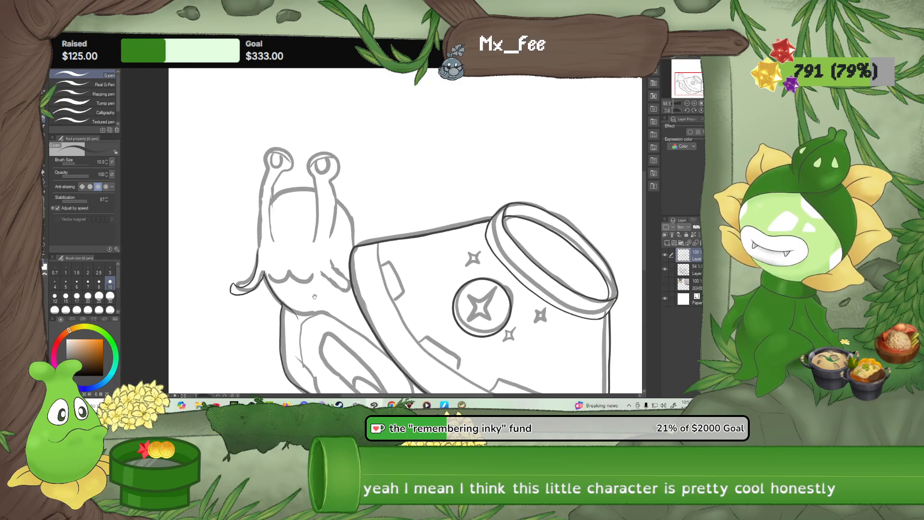
{"action": "scroll", "coordinate": [315, 296], "scroll_direction": "up", "scroll_amount": 2}
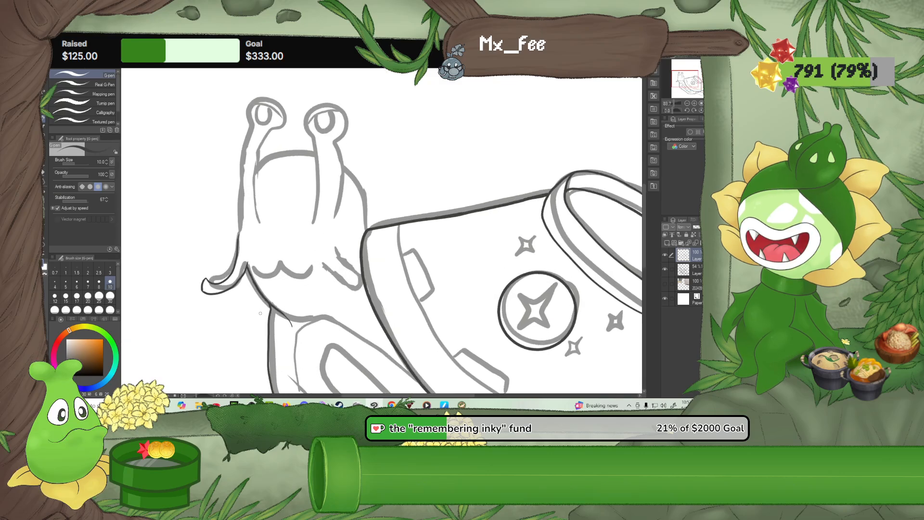
{"action": "scroll", "coordinate": [350, 273], "scroll_direction": "up", "scroll_amount": 2}
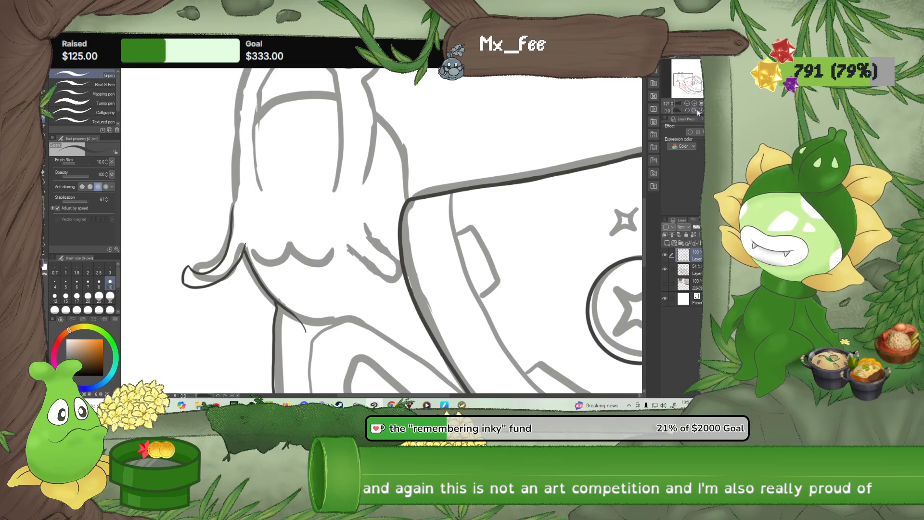
{"action": "left_click_drag", "start_coordinate": [694, 112], "coordinate": [693, 109]}
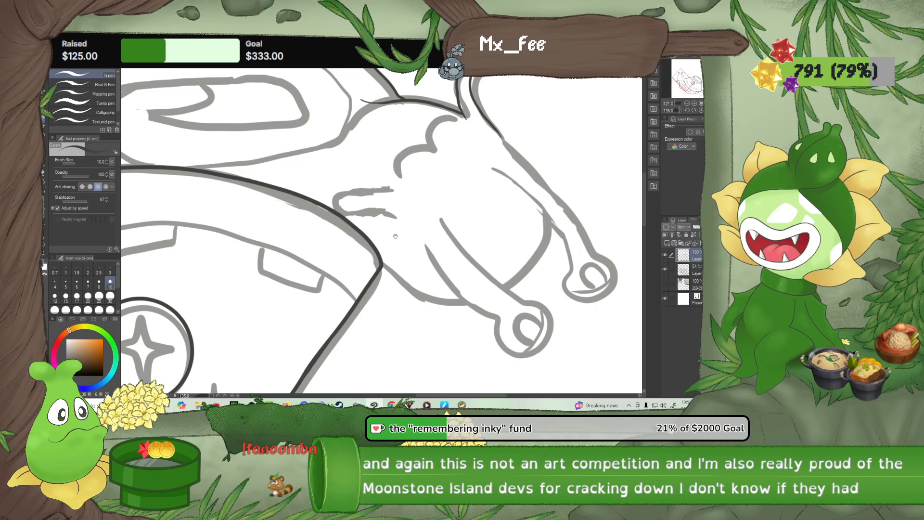
{"action": "left_click_drag", "start_coordinate": [396, 233], "coordinate": [405, 265]}
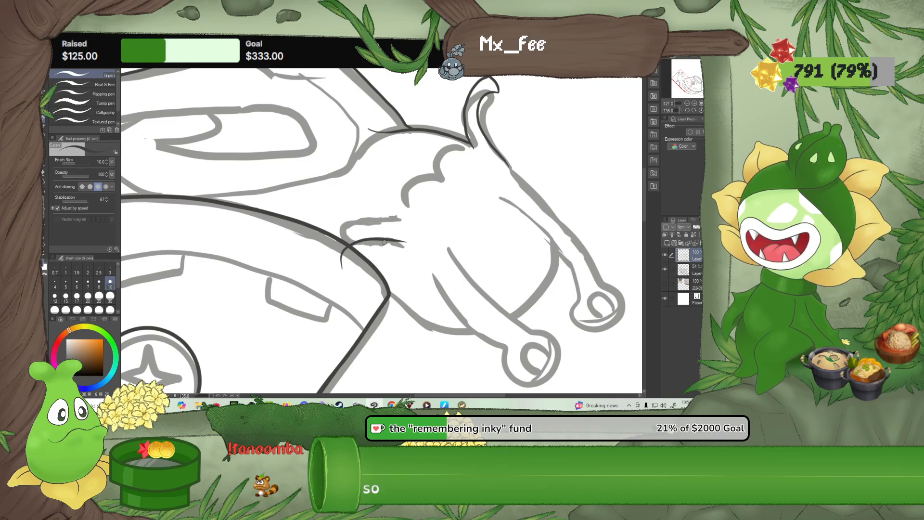
{"action": "scroll", "coordinate": [374, 253], "scroll_direction": "up", "scroll_amount": 3}
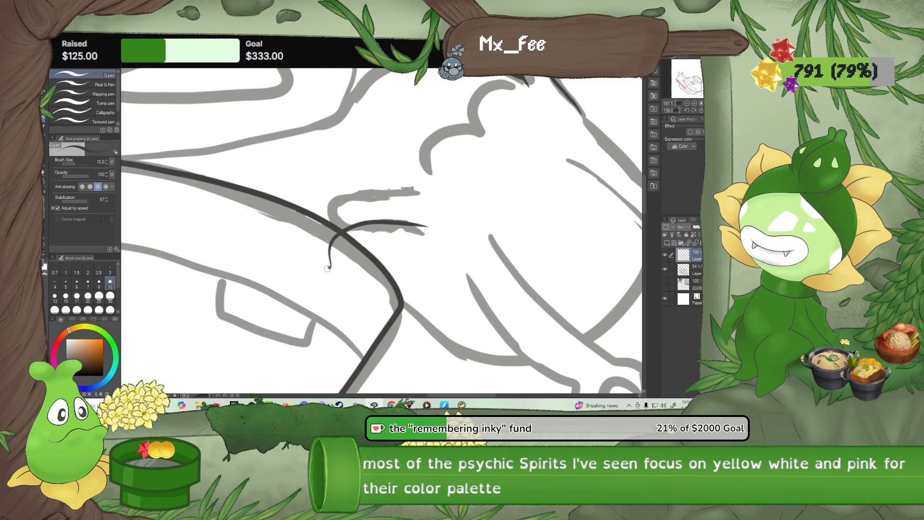
{"action": "left_click_drag", "start_coordinate": [317, 268], "coordinate": [309, 265]}
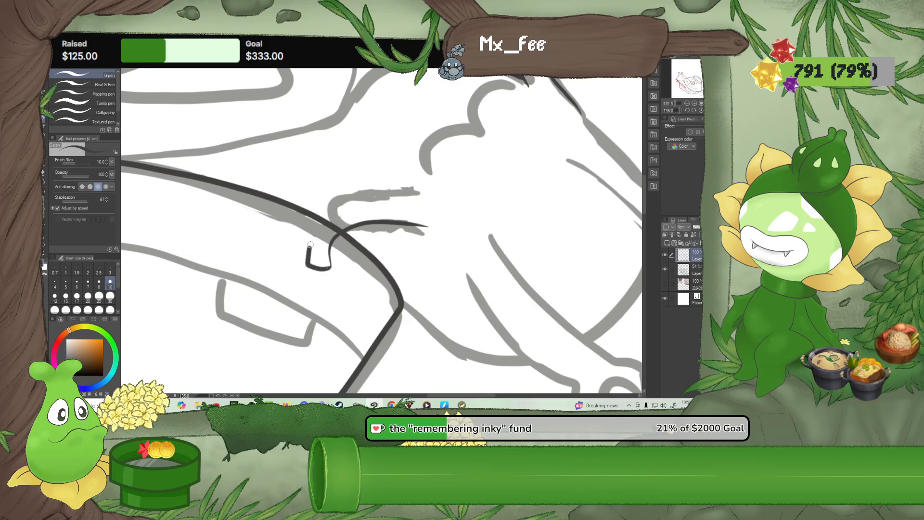
{"action": "left_click_drag", "start_coordinate": [365, 196], "coordinate": [420, 193]}
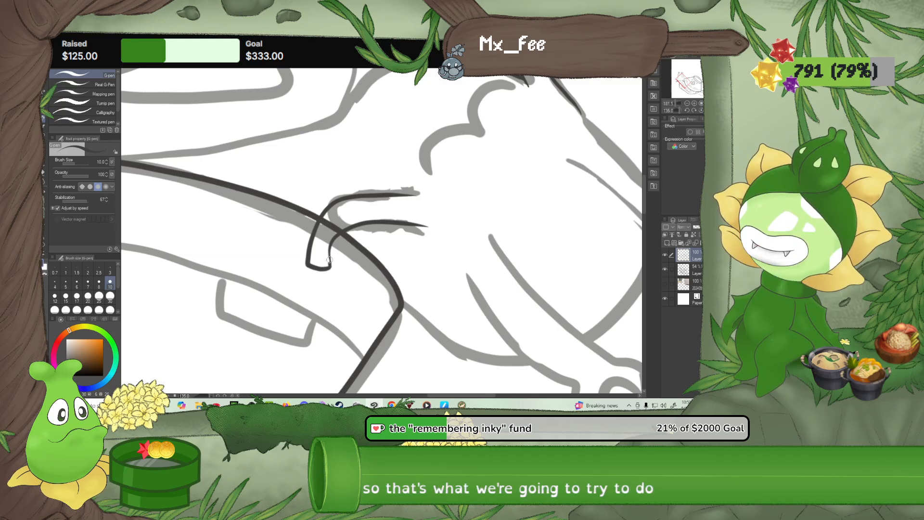
Erase the bowl line crossing the inside of the second whisker with the Rough eraser at size 10
{"action": "left_click", "coordinate": [44, 173]}
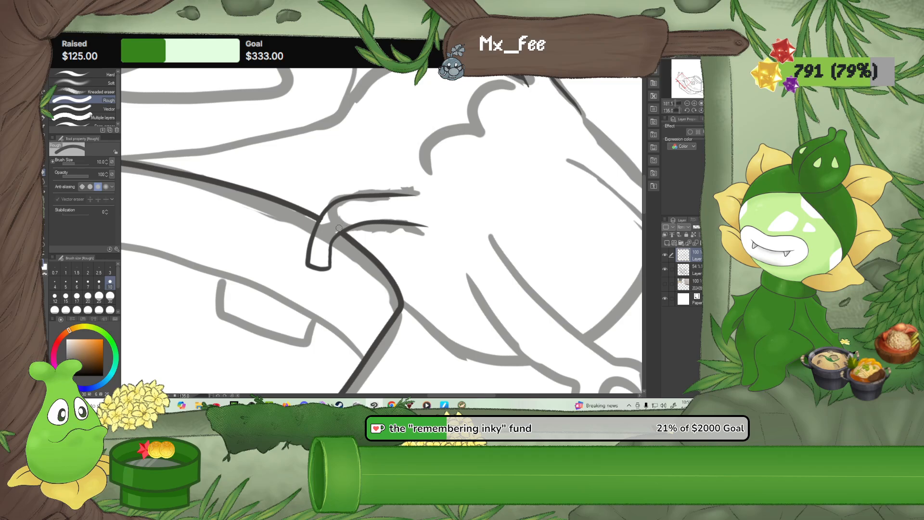
{"action": "scroll", "coordinate": [347, 220], "scroll_direction": "up", "scroll_amount": 3}
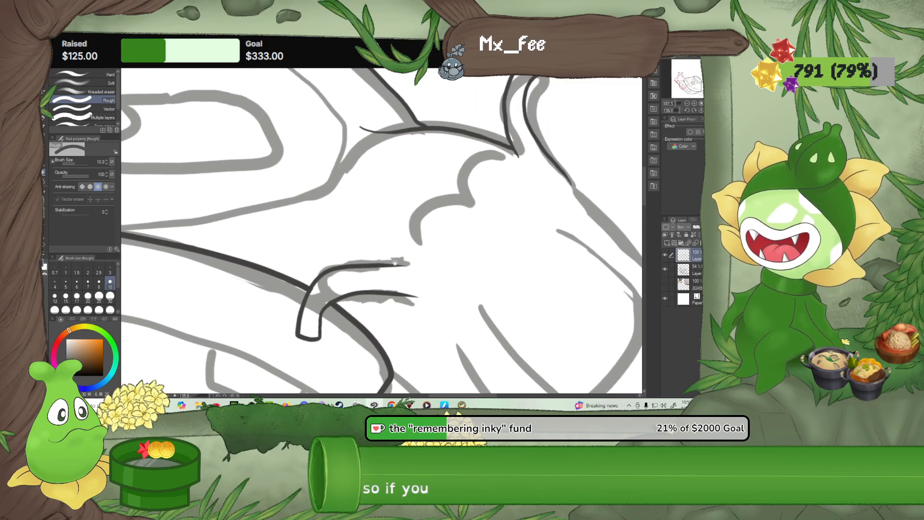
{"action": "scroll", "coordinate": [394, 262], "scroll_direction": "down", "scroll_amount": 5}
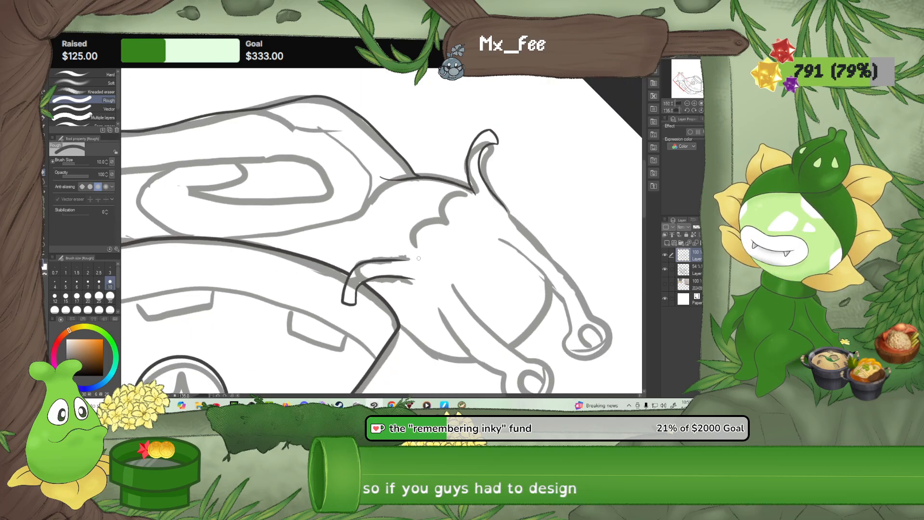
{"action": "scroll", "coordinate": [419, 259], "scroll_direction": "down", "scroll_amount": 3}
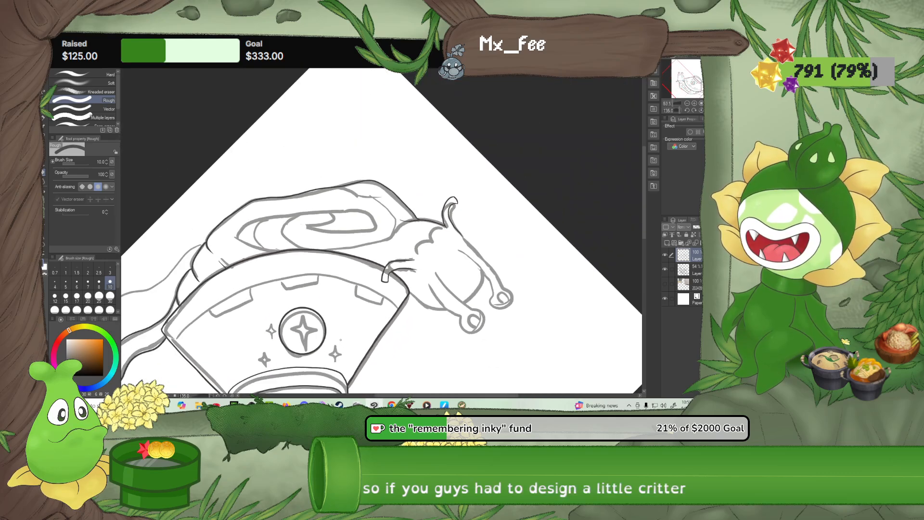
Reset the canvas rotation and ink the two curves of the wavy mouth between the whiskers with the G-pen
{"action": "left_click", "coordinate": [701, 110]}
{"action": "scroll", "coordinate": [365, 160], "scroll_direction": "up", "scroll_amount": 5}
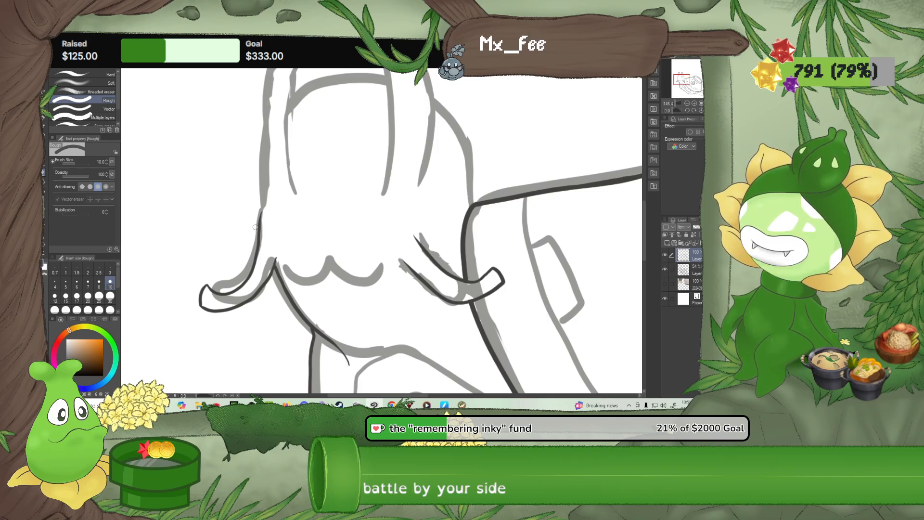
{"action": "left_click", "coordinate": [44, 120]}
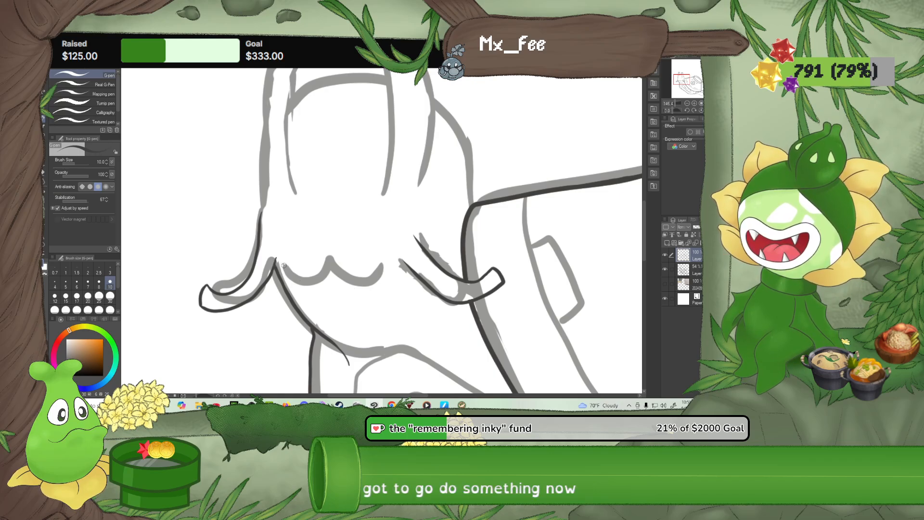
{"action": "left_click_drag", "start_coordinate": [284, 264], "coordinate": [313, 276]}
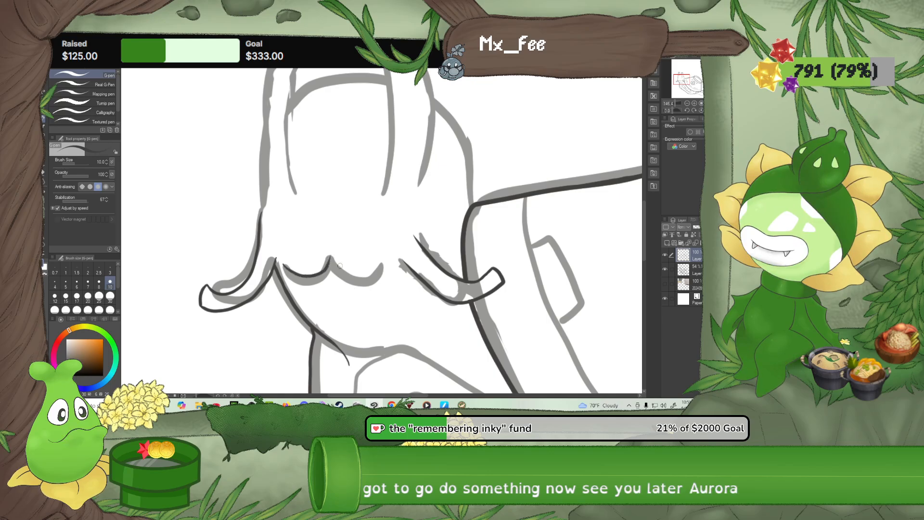
{"action": "left_click_drag", "start_coordinate": [332, 260], "coordinate": [365, 276]}
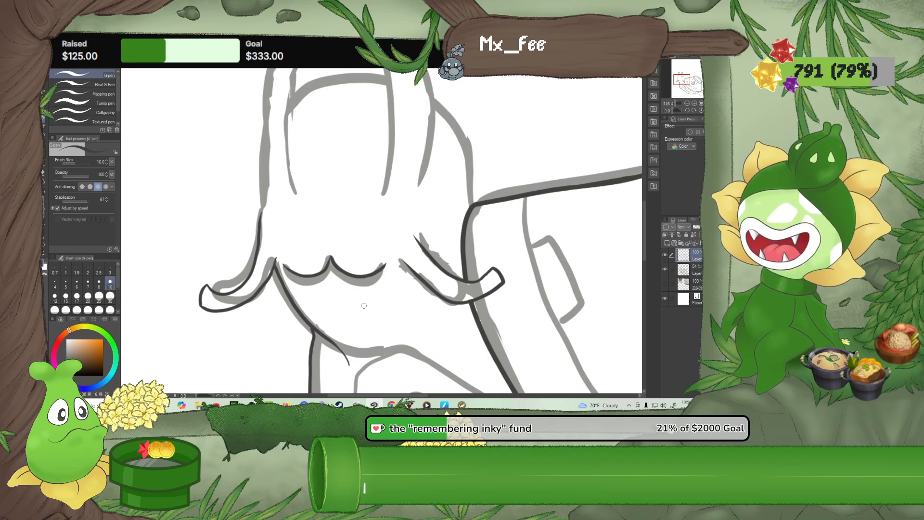
Ink the top of the head between the eyestalks and the back of the head down to the bowl
{"action": "left_click_drag", "start_coordinate": [387, 224], "coordinate": [379, 333]}
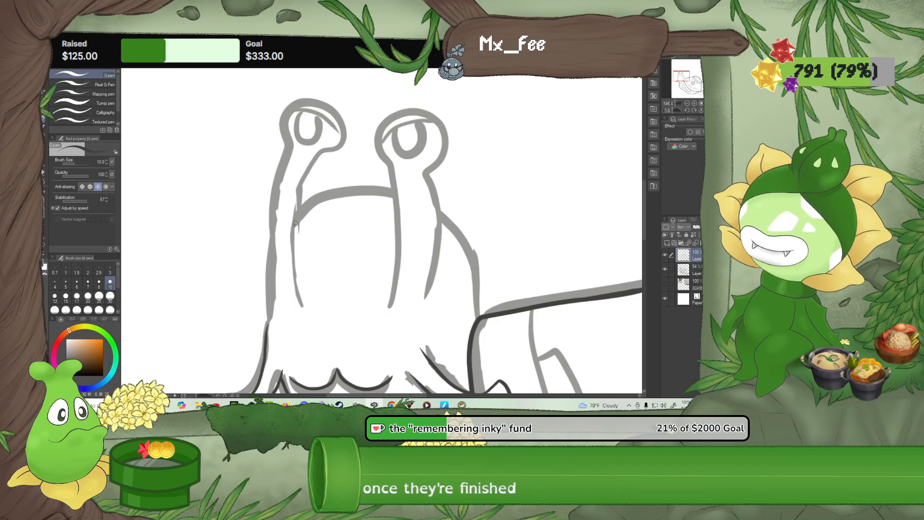
{"action": "left_click_drag", "start_coordinate": [309, 208], "coordinate": [337, 196]}
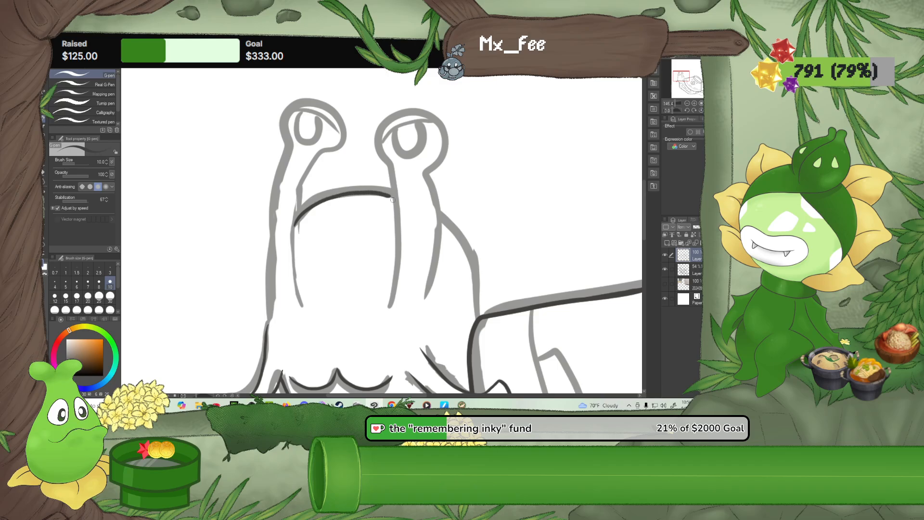
{"action": "left_click", "coordinate": [686, 110]}
{"action": "left_click", "coordinate": [686, 110]}
{"action": "left_click", "coordinate": [686, 110]}
{"action": "left_click", "coordinate": [686, 110]}
{"action": "left_click", "coordinate": [686, 110]}
{"action": "left_click", "coordinate": [686, 110]}
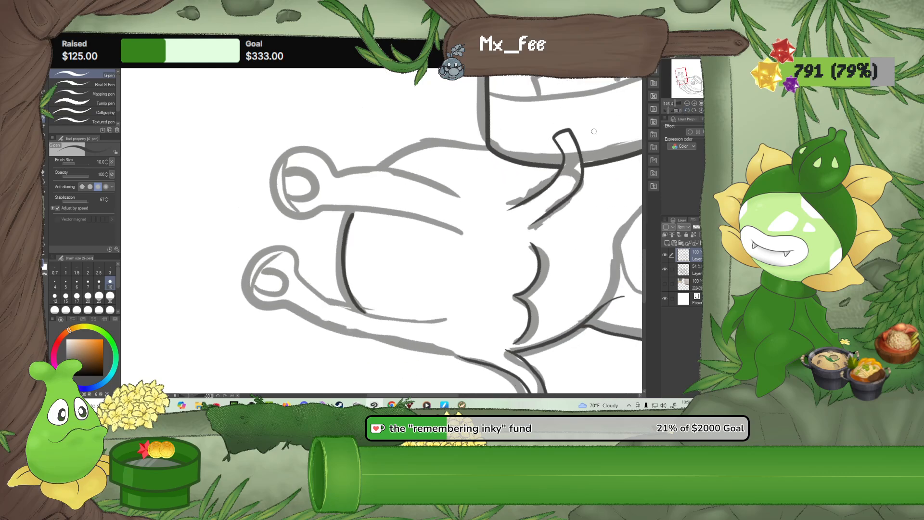
{"action": "left_click", "coordinate": [686, 110]}
{"action": "left_click", "coordinate": [686, 110]}
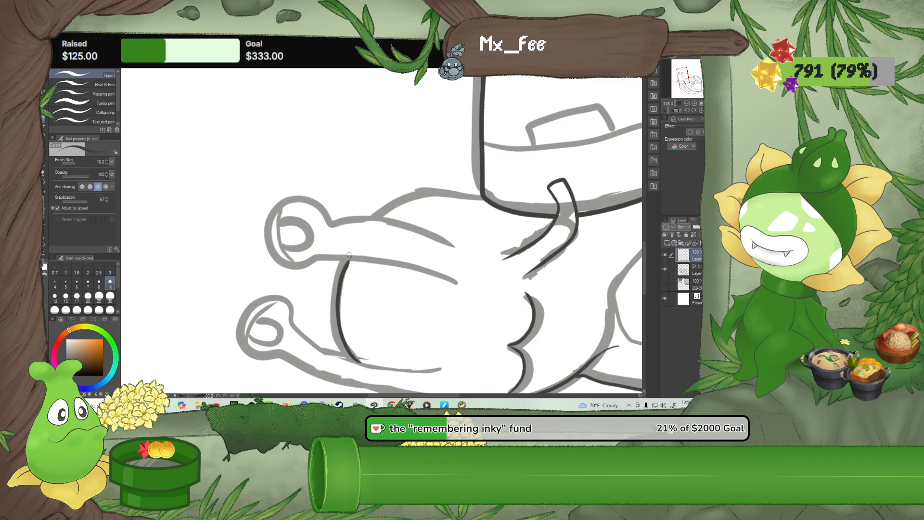
{"action": "mouse_move", "coordinate": [374, 217]}
{"action": "left_mouse_down"}
{"action": "mouse_move", "coordinate": [408, 195]}
{"action": "mouse_move", "coordinate": [447, 187]}
{"action": "left_mouse_up"}
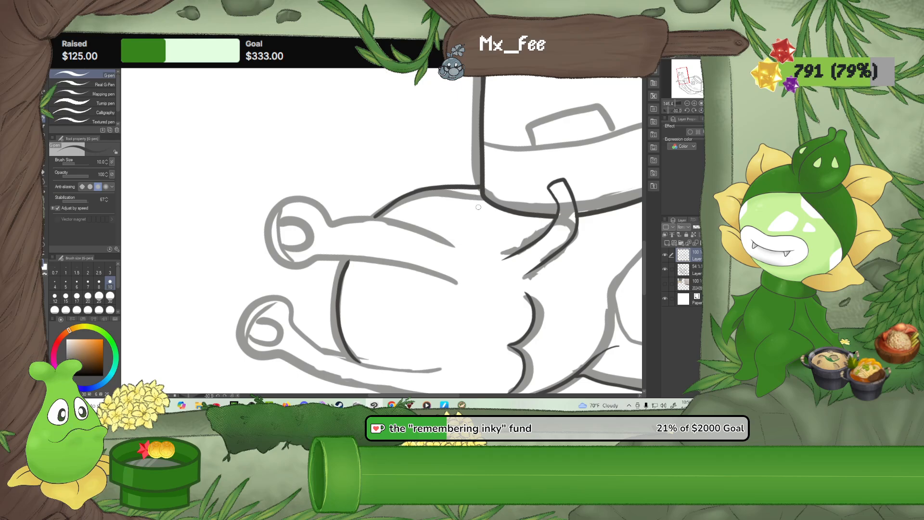
Ink the round outer outline of the eye on the eyestalk farther from the bowl
{"action": "left_click_drag", "start_coordinate": [511, 225], "coordinate": [367, 206]}
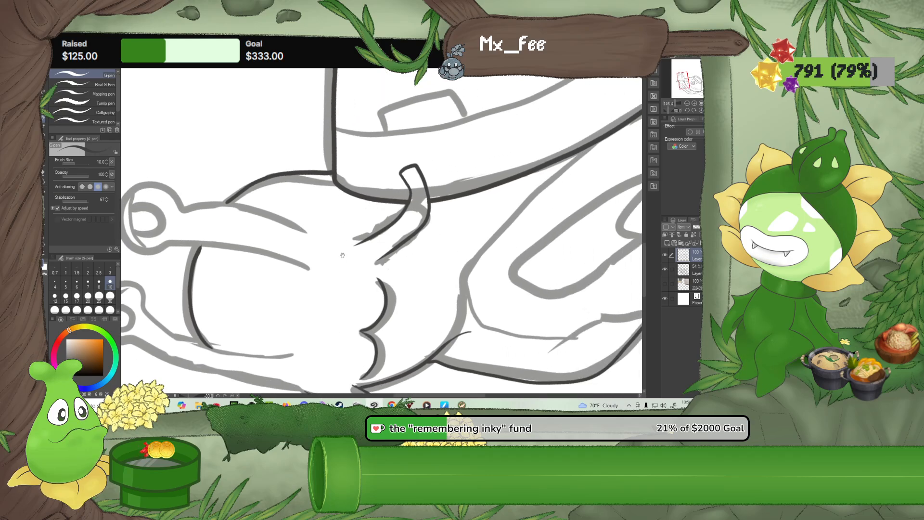
{"action": "left_click_drag", "start_coordinate": [342, 255], "coordinate": [427, 194]}
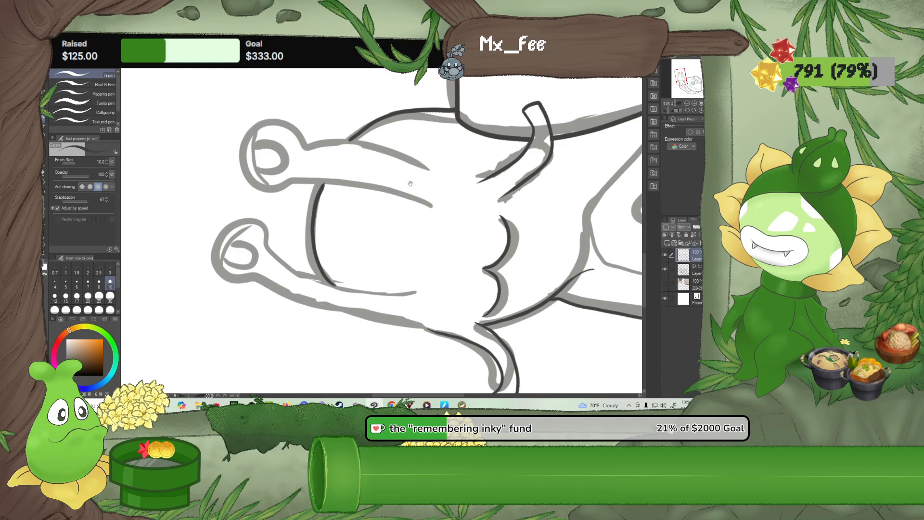
{"action": "left_click", "coordinate": [687, 111]}
{"action": "left_click", "coordinate": [687, 110]}
{"action": "left_click", "coordinate": [686, 111]}
{"action": "left_click", "coordinate": [686, 110]}
{"action": "left_click", "coordinate": [687, 110]}
{"action": "left_click", "coordinate": [686, 110]}
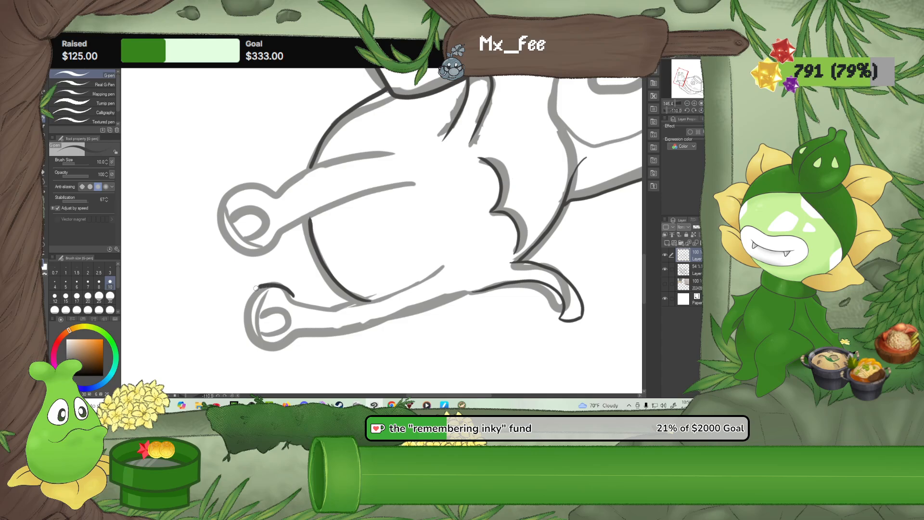
{"action": "mouse_move", "coordinate": [244, 327]}
{"action": "left_mouse_down"}
{"action": "mouse_move", "coordinate": [259, 345]}
{"action": "mouse_move", "coordinate": [292, 335]}
{"action": "left_mouse_up"}
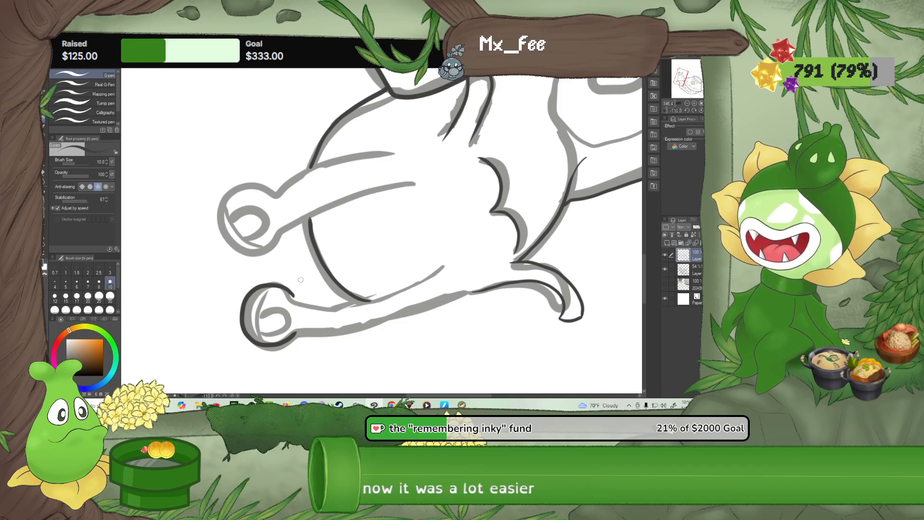
Ink the inner edge of the eyestalk farther from the bowl, from the eye down onto the face
{"action": "scroll", "coordinate": [301, 280], "scroll_direction": "down", "scroll_amount": 8}
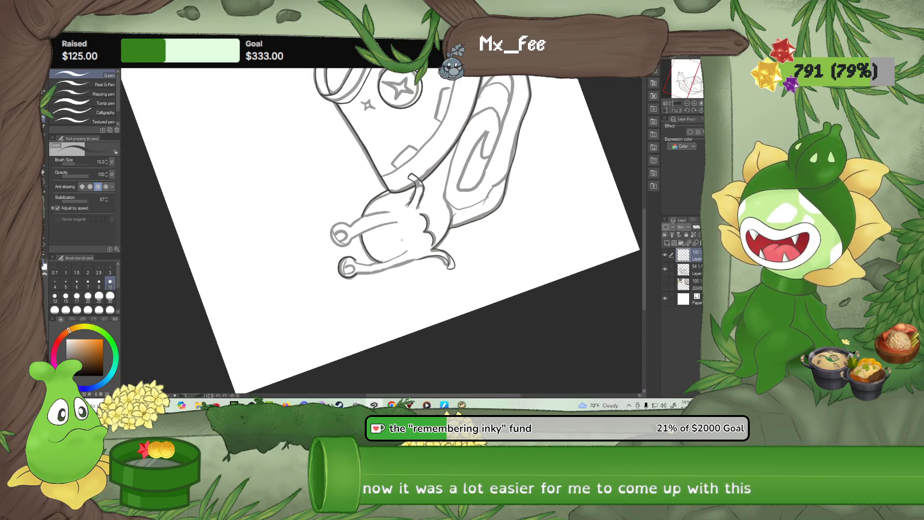
{"action": "scroll", "coordinate": [405, 242], "scroll_direction": "up", "scroll_amount": 5}
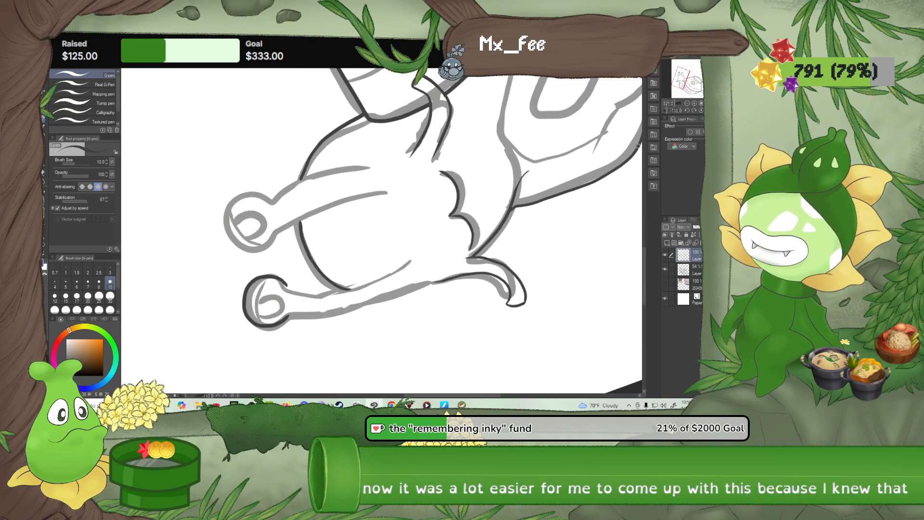
{"action": "left_click", "coordinate": [688, 111]}
{"action": "left_click", "coordinate": [688, 111]}
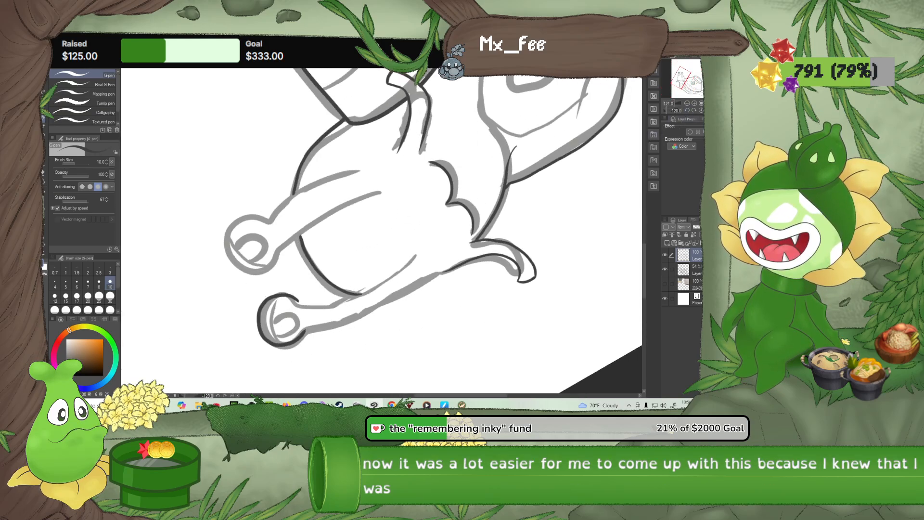
{"action": "scroll", "coordinate": [375, 347], "scroll_direction": "up", "scroll_amount": 2}
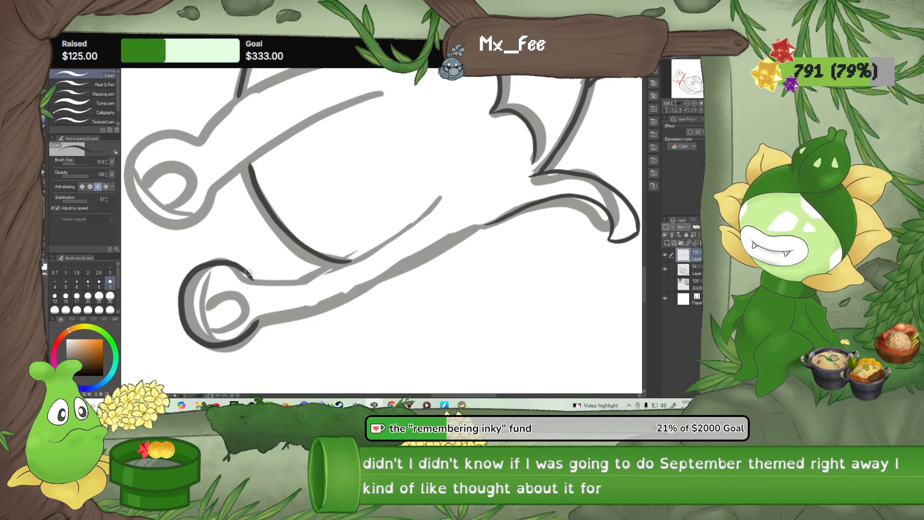
{"action": "left_click_drag", "start_coordinate": [255, 283], "coordinate": [262, 286]}
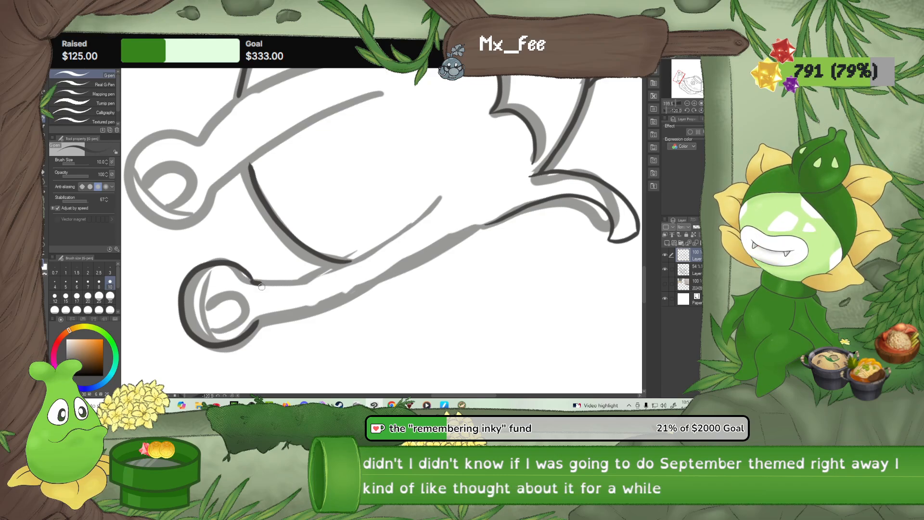
{"action": "key", "text": "ctrl+z"}
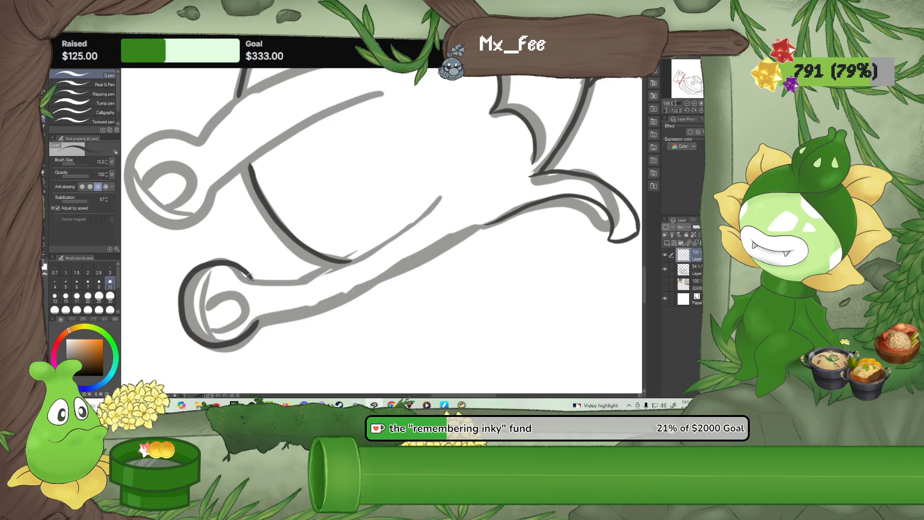
{"action": "left_click_drag", "start_coordinate": [286, 284], "coordinate": [326, 273]}
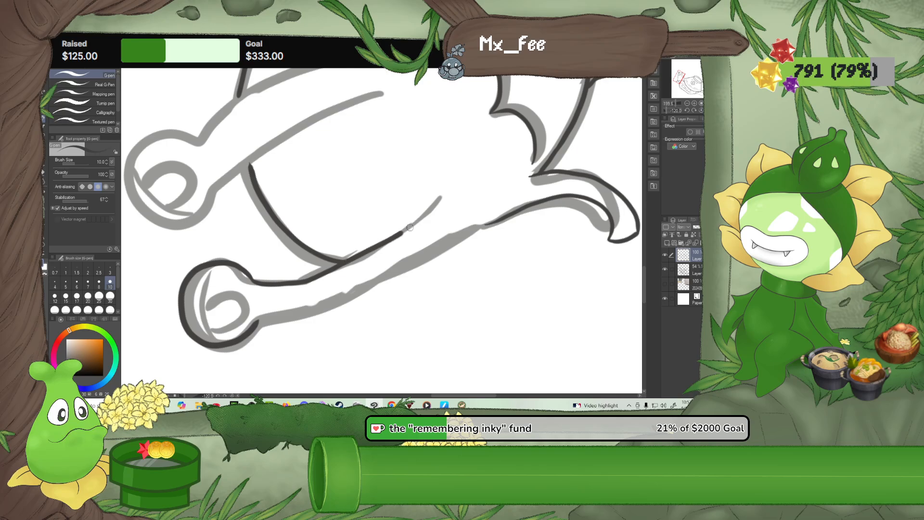
{"action": "left_click_drag", "start_coordinate": [410, 227], "coordinate": [472, 169]}
Ink that eyestalk's outer edge down to the whisker and clean up the join with the G-pen and Rough eraser
{"action": "left_click_drag", "start_coordinate": [308, 311], "coordinate": [384, 280]}
{"action": "left_click_drag", "start_coordinate": [450, 245], "coordinate": [498, 217]}
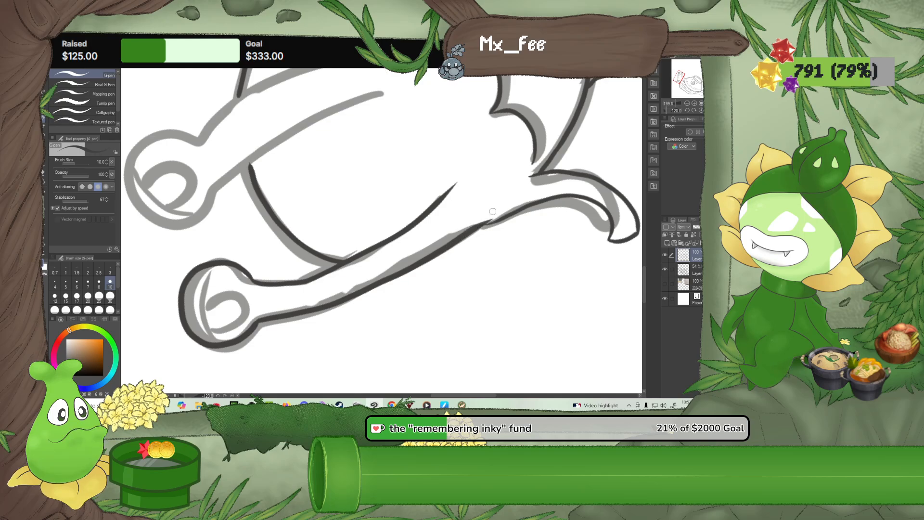
{"action": "scroll", "coordinate": [493, 211], "scroll_direction": "up", "scroll_amount": 5}
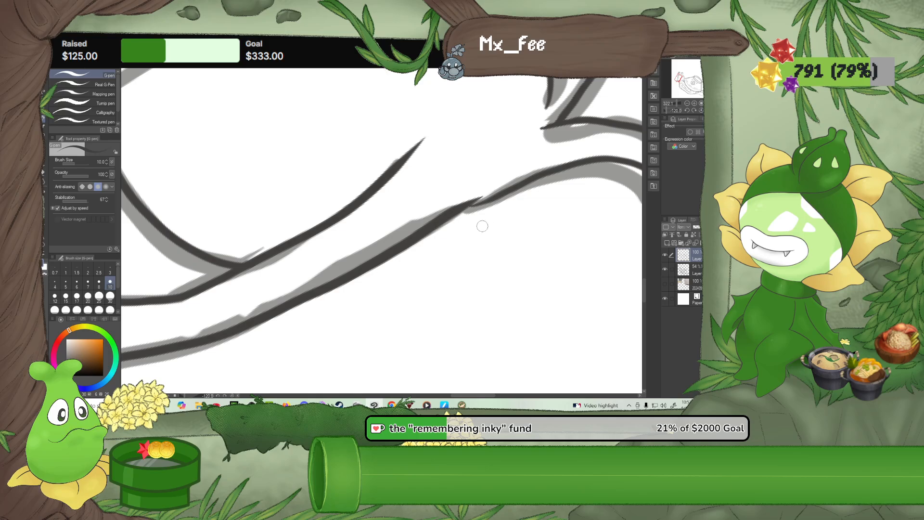
{"action": "left_click_drag", "start_coordinate": [488, 196], "coordinate": [520, 182]}
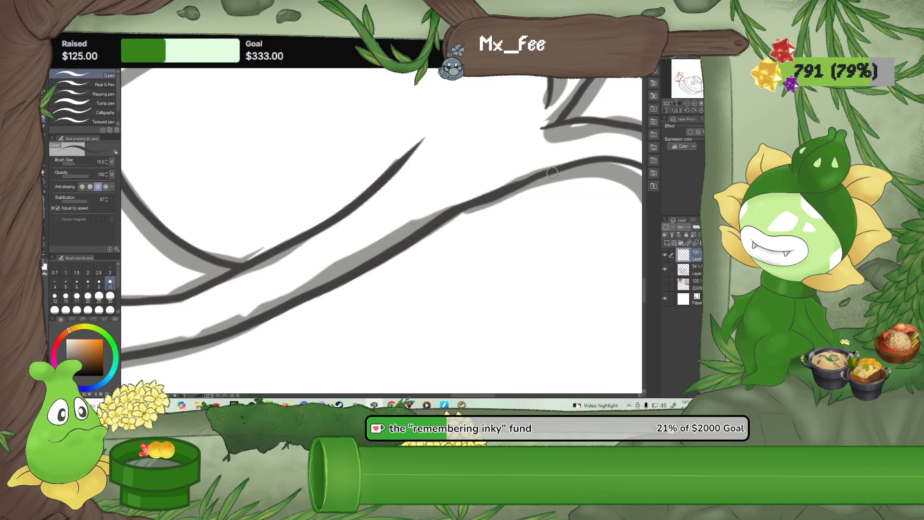
{"action": "left_click", "coordinate": [44, 173]}
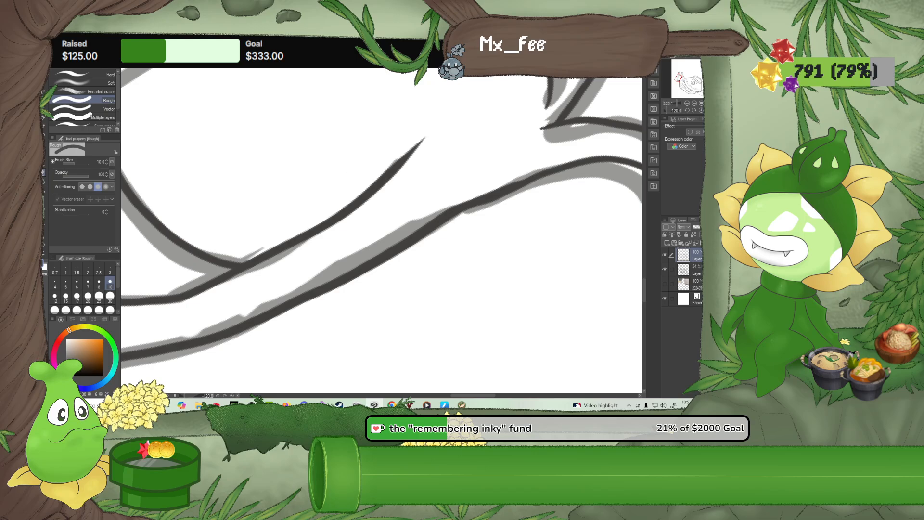
{"action": "left_click_drag", "start_coordinate": [481, 210], "coordinate": [524, 195]}
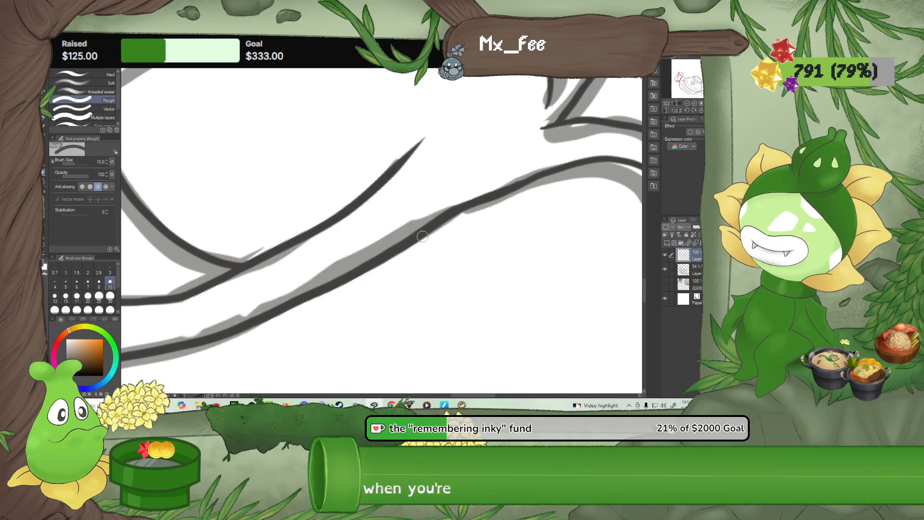
Ink the round outer outline of the eye on the eyestalk nearer the bowl with the G-pen
{"action": "scroll", "coordinate": [424, 236], "scroll_direction": "down", "scroll_amount": 3}
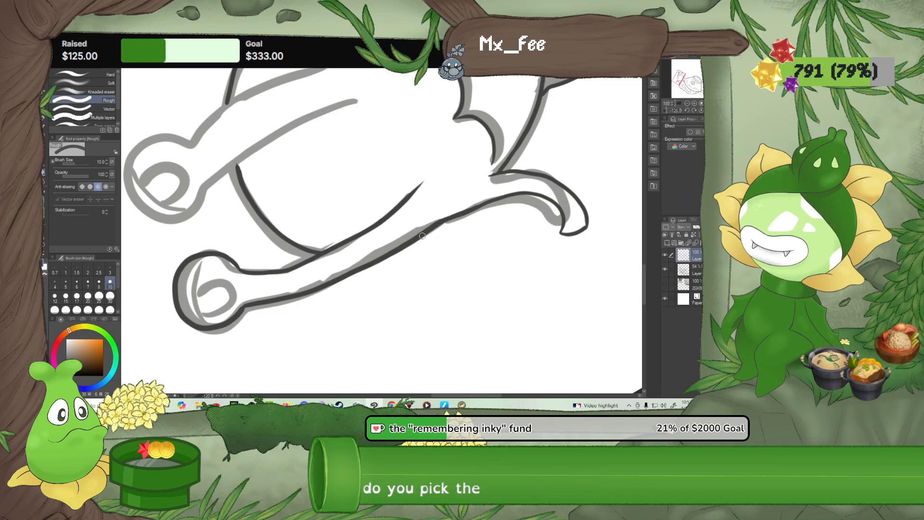
{"action": "scroll", "coordinate": [338, 154], "scroll_direction": "up", "scroll_amount": 3}
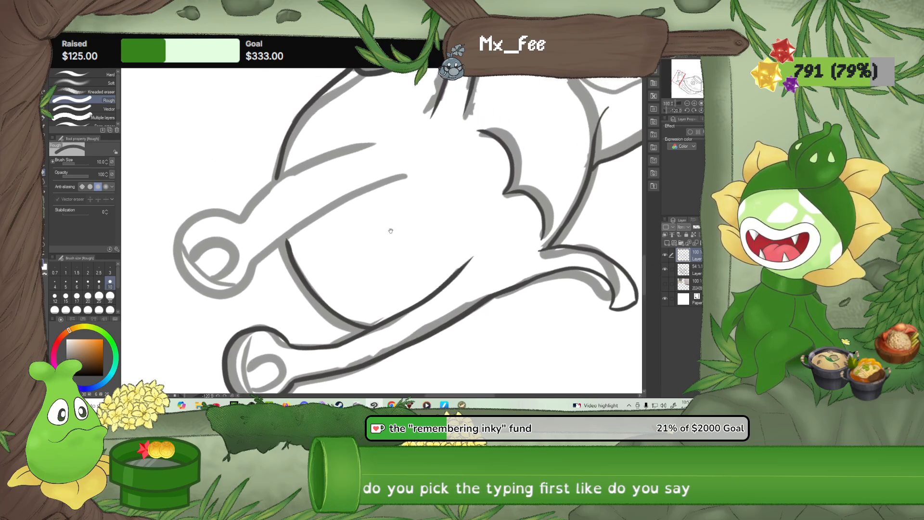
{"action": "scroll", "coordinate": [348, 238], "scroll_direction": "up", "scroll_amount": 4}
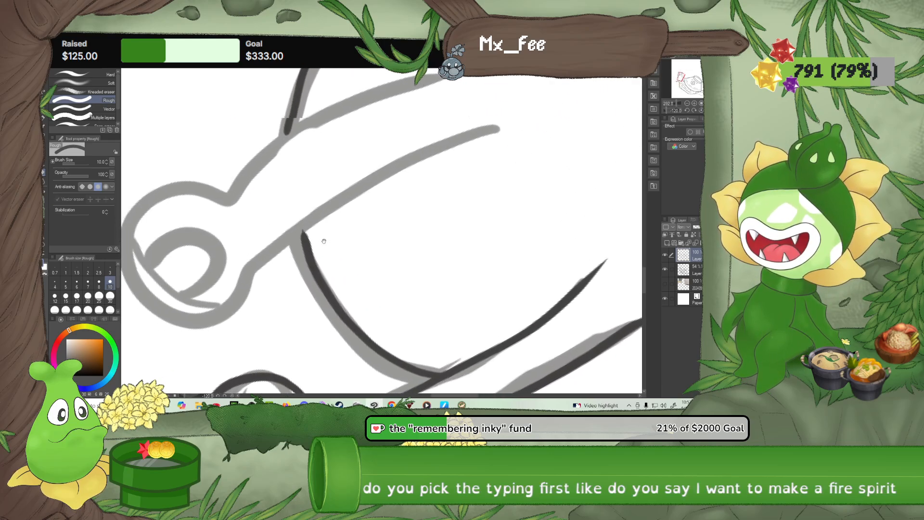
{"action": "scroll", "coordinate": [398, 221], "scroll_direction": "down", "scroll_amount": 2}
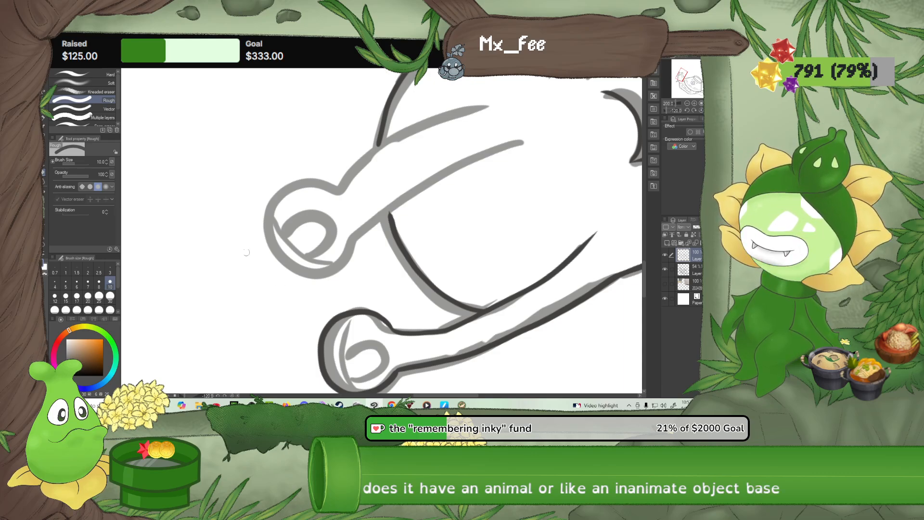
{"action": "key", "text": "p"}
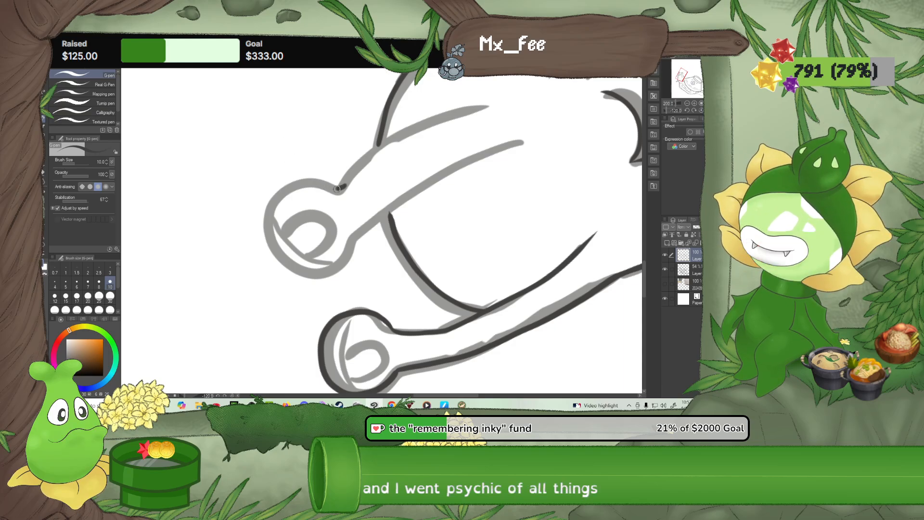
{"action": "mouse_move", "coordinate": [322, 184]}
{"action": "left_mouse_down"}
{"action": "mouse_move", "coordinate": [307, 180]}
{"action": "mouse_move", "coordinate": [269, 210]}
{"action": "mouse_move", "coordinate": [268, 243]}
{"action": "mouse_move", "coordinate": [292, 271]}
{"action": "mouse_move", "coordinate": [321, 281]}
{"action": "mouse_move", "coordinate": [345, 268]}
{"action": "left_mouse_up"}
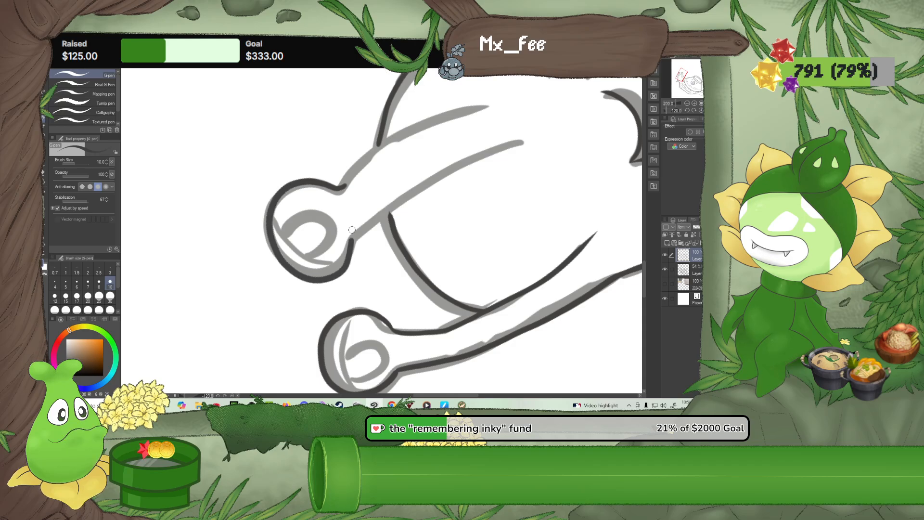
Ink the bowl-facing edge of the nearer eyestalk from the eye past the head line onto the face
{"action": "left_click_drag", "start_coordinate": [429, 210], "coordinate": [376, 259]}
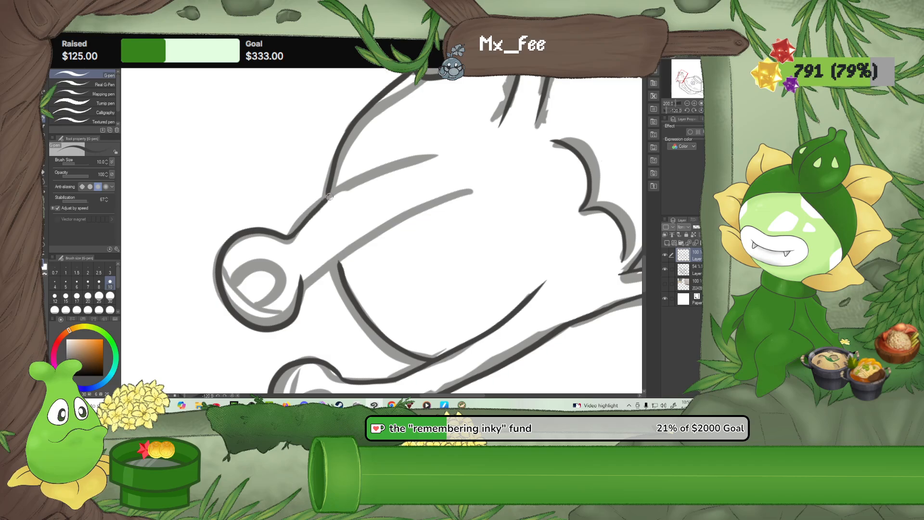
{"action": "left_click_drag", "start_coordinate": [362, 177], "coordinate": [498, 139]}
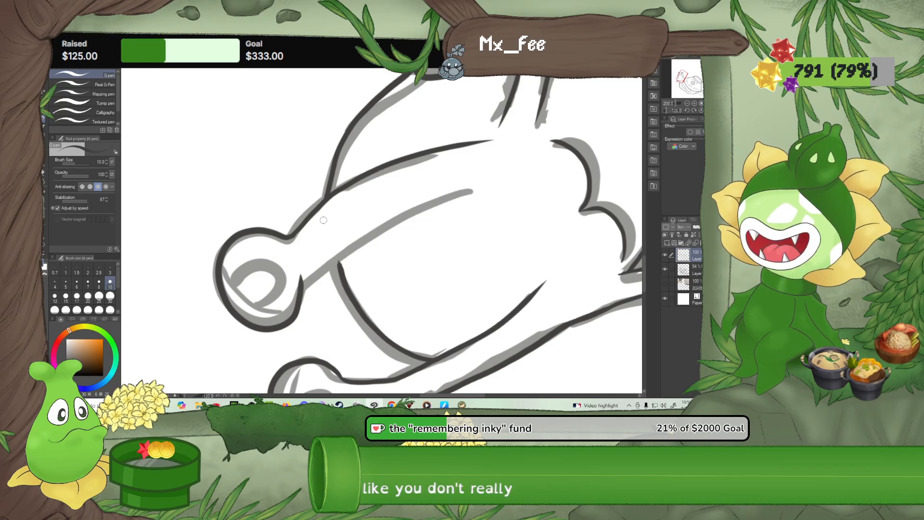
Reset the canvas rotation and review the line art of the whole snail
{"action": "scroll", "coordinate": [324, 220], "scroll_direction": "down", "scroll_amount": 4}
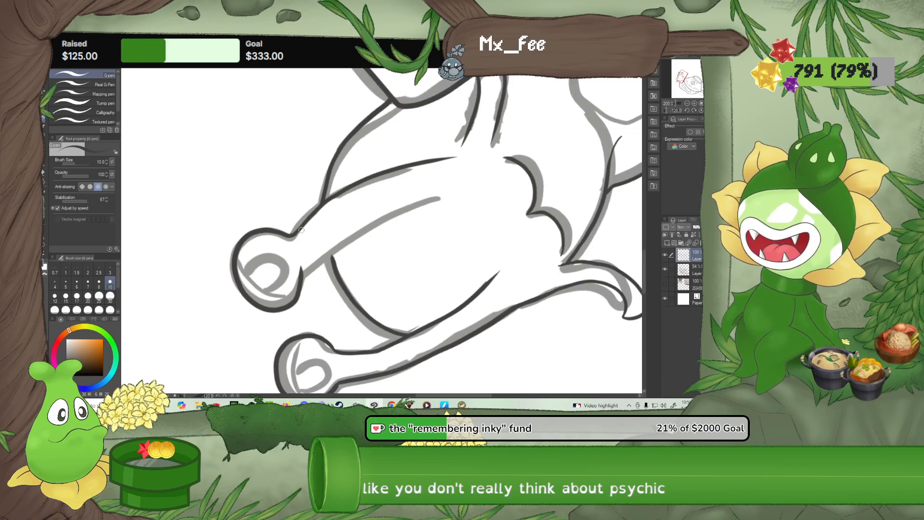
{"action": "scroll", "coordinate": [344, 226], "scroll_direction": "down", "scroll_amount": 1}
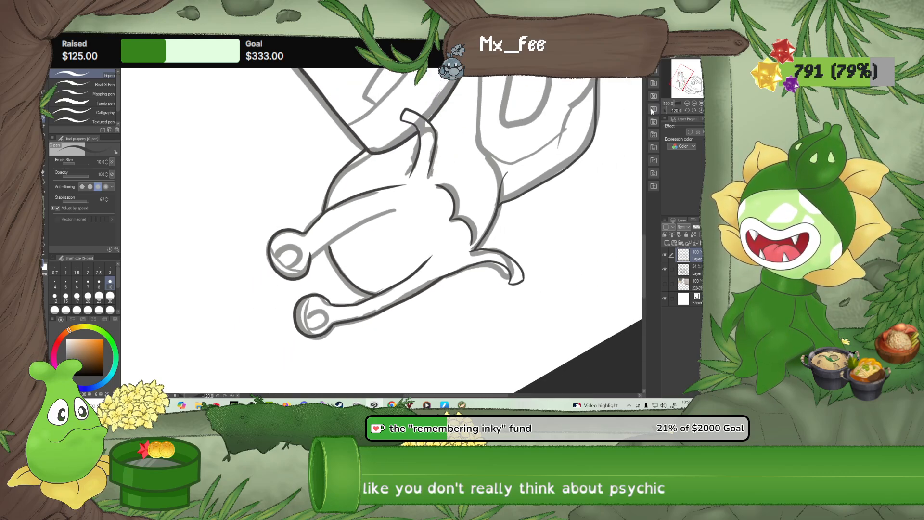
{"action": "left_click", "coordinate": [701, 110]}
{"action": "left_click_drag", "start_coordinate": [577, 274], "coordinate": [487, 206]}
{"action": "scroll", "coordinate": [487, 206], "scroll_direction": "down", "scroll_amount": 3}
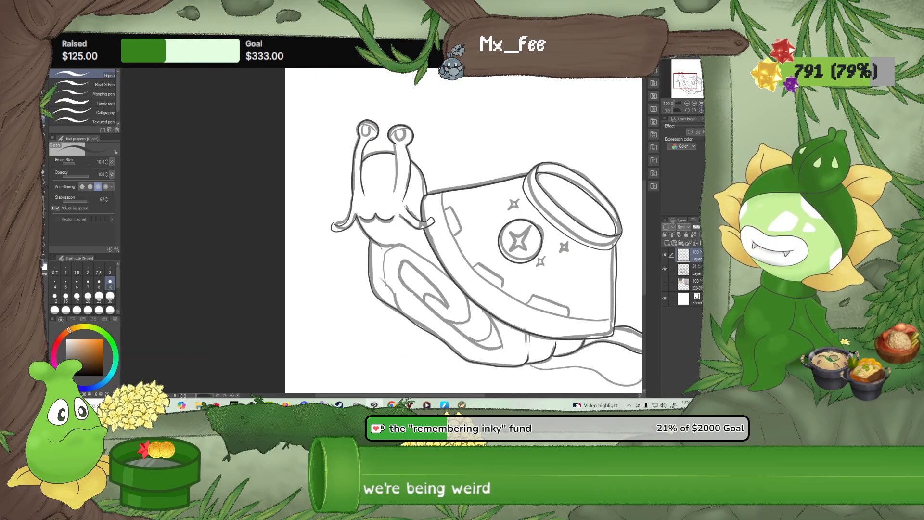
{"action": "left_click_drag", "start_coordinate": [511, 239], "coordinate": [390, 222]}
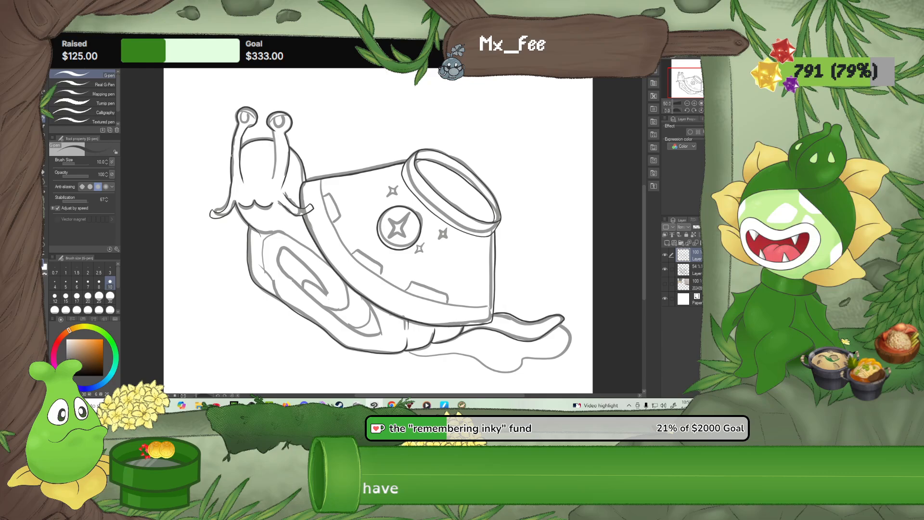
{"action": "scroll", "coordinate": [316, 152], "scroll_direction": "up", "scroll_amount": 2}
{"action": "scroll", "coordinate": [332, 160], "scroll_direction": "down", "scroll_amount": 3}
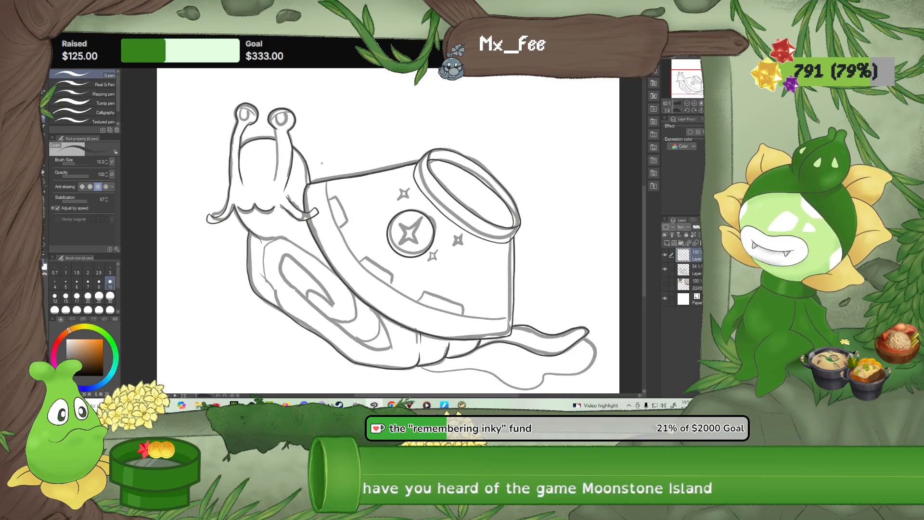
{"action": "mouse_move", "coordinate": [372, 177]}
{"action": "left_mouse_down"}
{"action": "mouse_move", "coordinate": [399, 182]}
{"action": "mouse_move", "coordinate": [405, 202]}
{"action": "mouse_move", "coordinate": [377, 216]}
{"action": "left_mouse_up"}
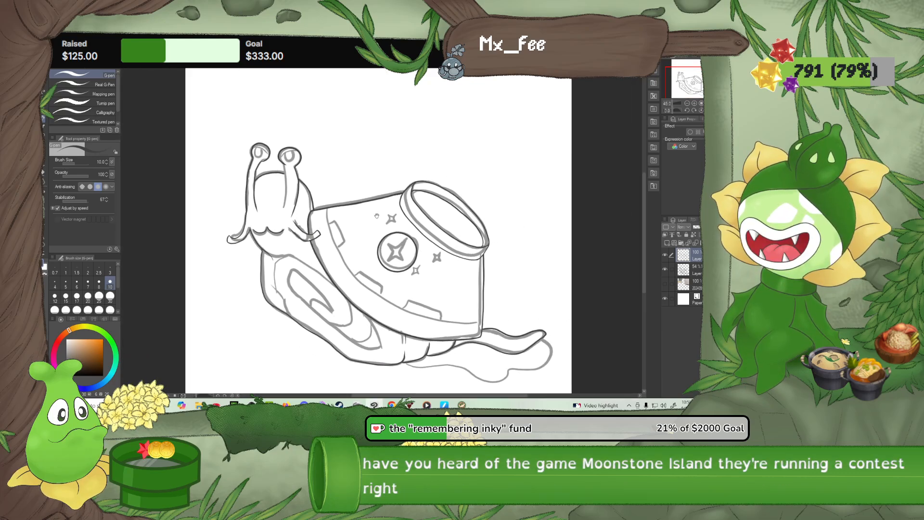
{"action": "scroll", "coordinate": [305, 176], "scroll_direction": "up", "scroll_amount": 5}
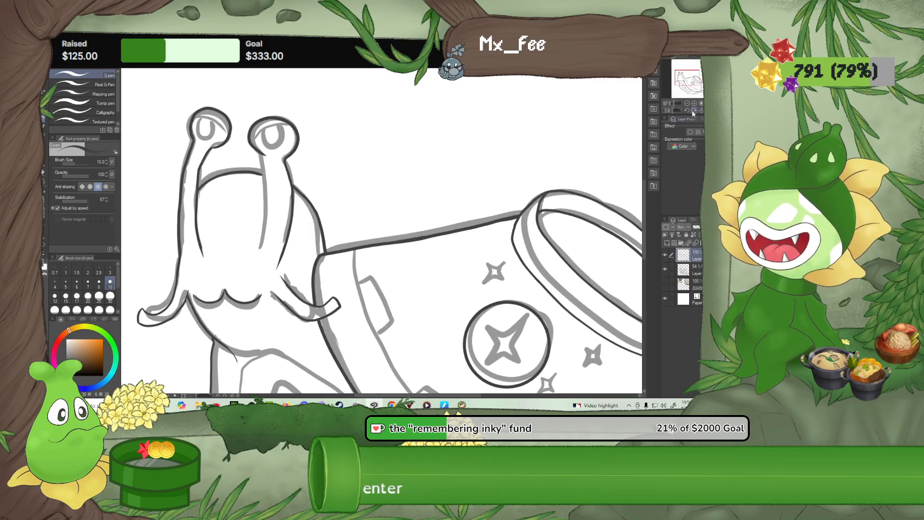
Rotate the canvas clockwise and ink the inner edge of the eyestalk nearer the bowl up to its eye
{"action": "left_click", "coordinate": [693, 112]}
{"action": "left_click", "coordinate": [693, 112]}
{"action": "left_click", "coordinate": [694, 111]}
{"action": "left_click", "coordinate": [693, 111]}
{"action": "left_click", "coordinate": [693, 112]}
{"action": "left_click", "coordinate": [693, 112]}
{"action": "left_click", "coordinate": [693, 111]}
{"action": "left_click", "coordinate": [693, 111]}
{"action": "left_click", "coordinate": [693, 111]}
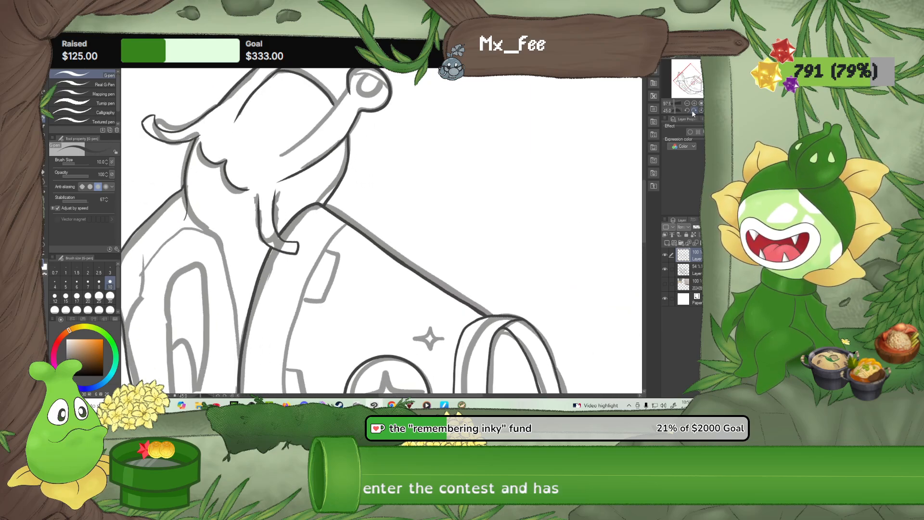
{"action": "left_click", "coordinate": [693, 111]}
{"action": "scroll", "coordinate": [304, 152], "scroll_direction": "up", "scroll_amount": 3}
{"action": "left_click_drag", "start_coordinate": [303, 152], "coordinate": [285, 198]}
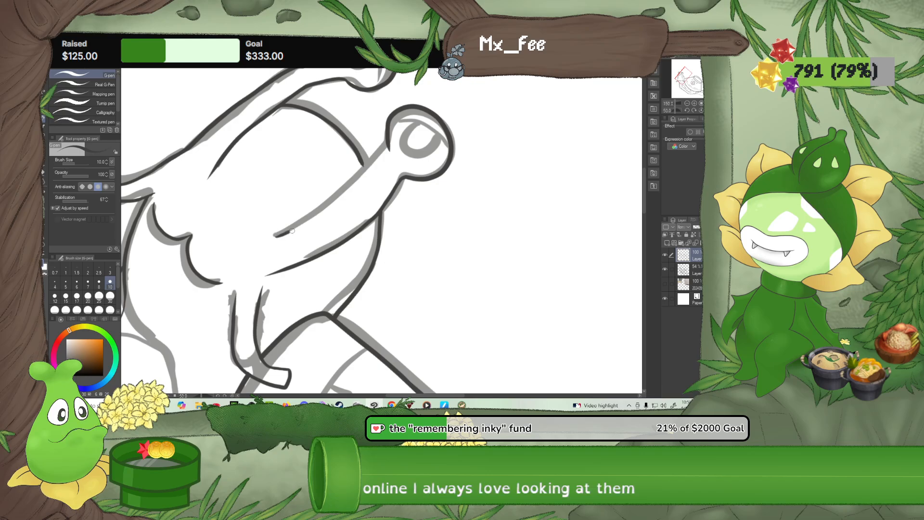
{"action": "left_click_drag", "start_coordinate": [333, 205], "coordinate": [353, 187]}
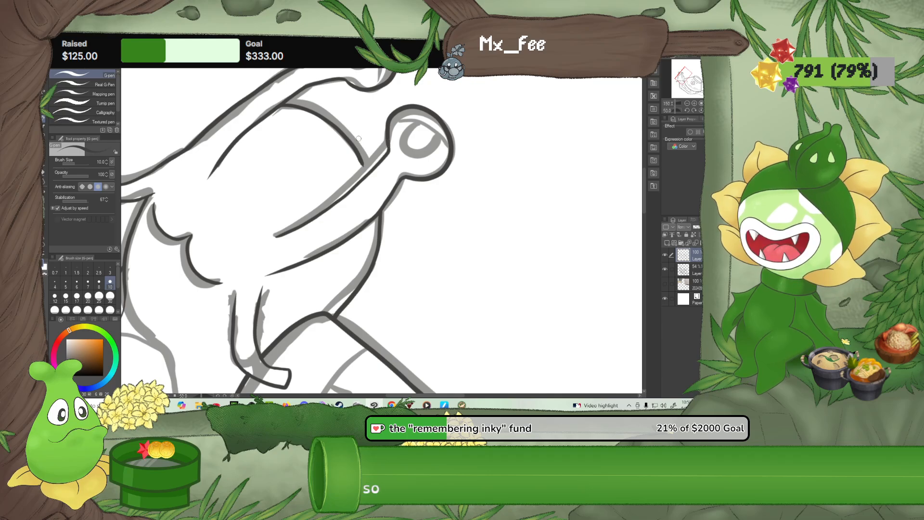
Return the canvas upright and check the full drawing with both eyestalks inked
{"action": "left_click", "coordinate": [699, 110]}
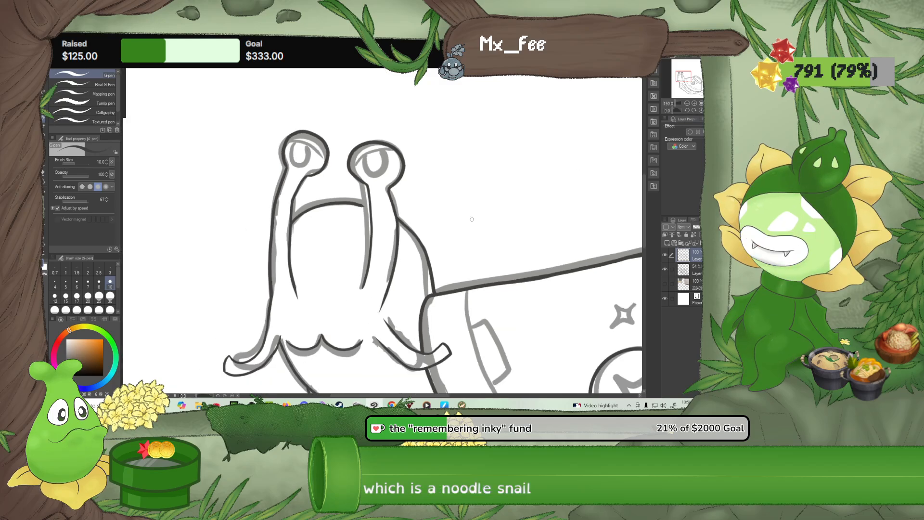
{"action": "scroll", "coordinate": [472, 219], "scroll_direction": "down", "scroll_amount": 10}
{"action": "mouse_move", "coordinate": [499, 266]}
{"action": "left_mouse_down"}
{"action": "mouse_move", "coordinate": [414, 222]}
{"action": "mouse_move", "coordinate": [341, 243]}
{"action": "left_mouse_up"}
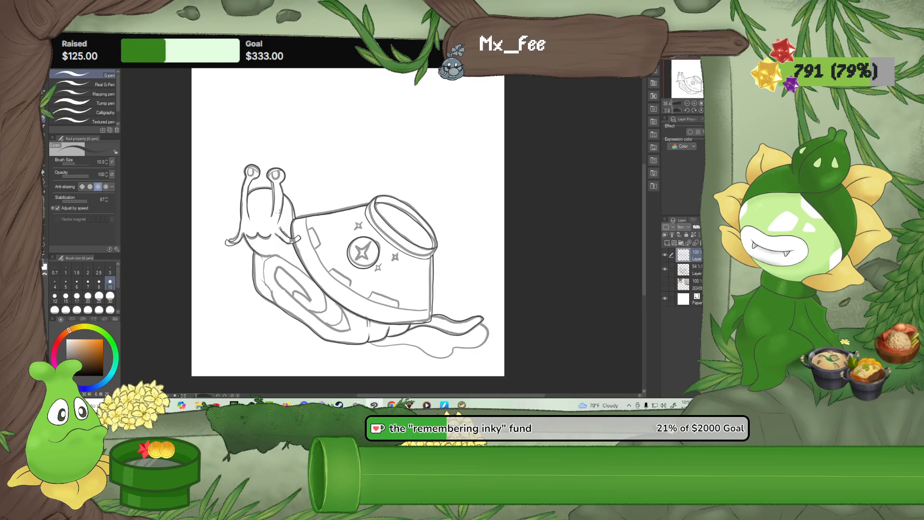
{"action": "scroll", "coordinate": [262, 245], "scroll_direction": "up", "scroll_amount": 2}
{"action": "scroll", "coordinate": [261, 245], "scroll_direction": "up", "scroll_amount": 2}
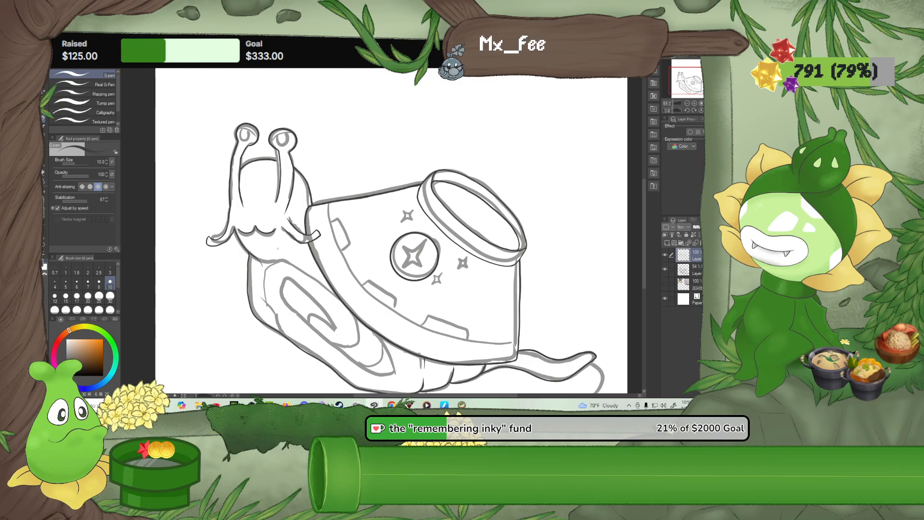
{"action": "scroll", "coordinate": [337, 232], "scroll_direction": "down", "scroll_amount": 2}
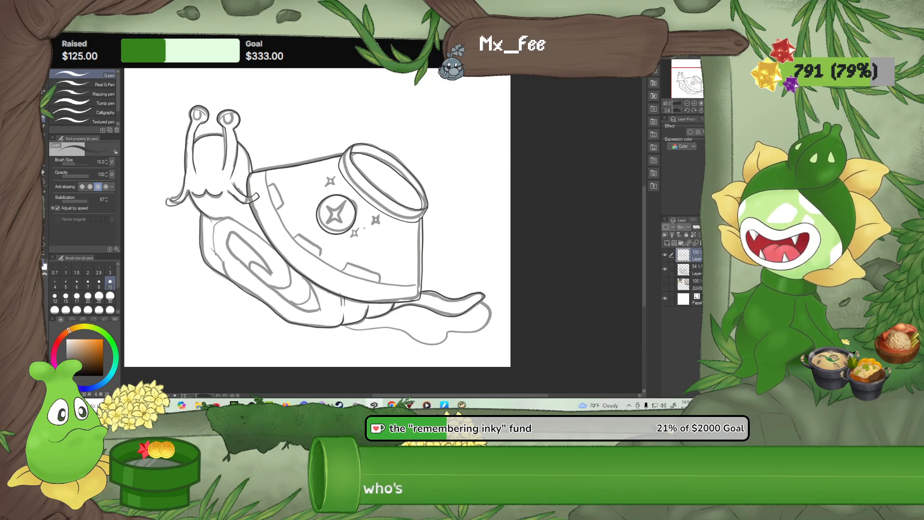
{"action": "left_click_drag", "start_coordinate": [425, 333], "coordinate": [386, 308]}
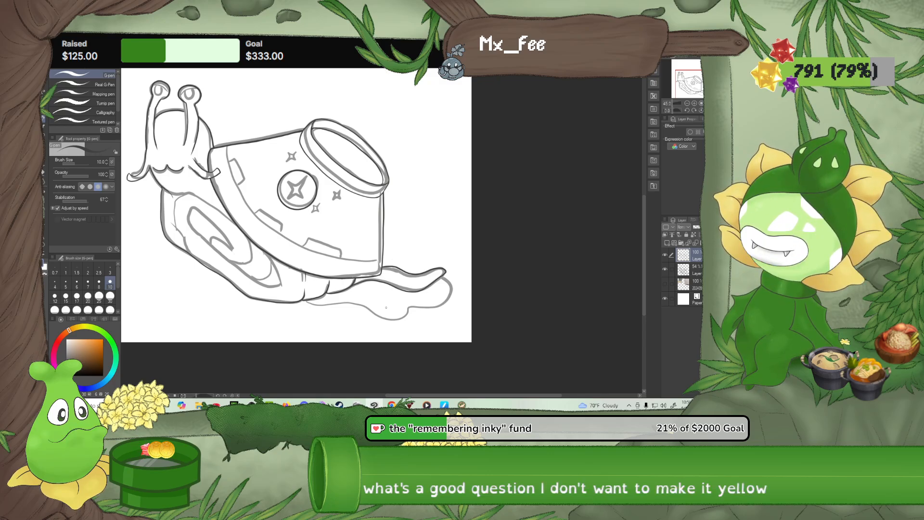
Examine the line art of the whole snail, its head and its eyestalks at several magnifications
{"action": "scroll", "coordinate": [386, 307], "scroll_direction": "up", "scroll_amount": 1}
{"action": "scroll", "coordinate": [386, 308], "scroll_direction": "down", "scroll_amount": 2}
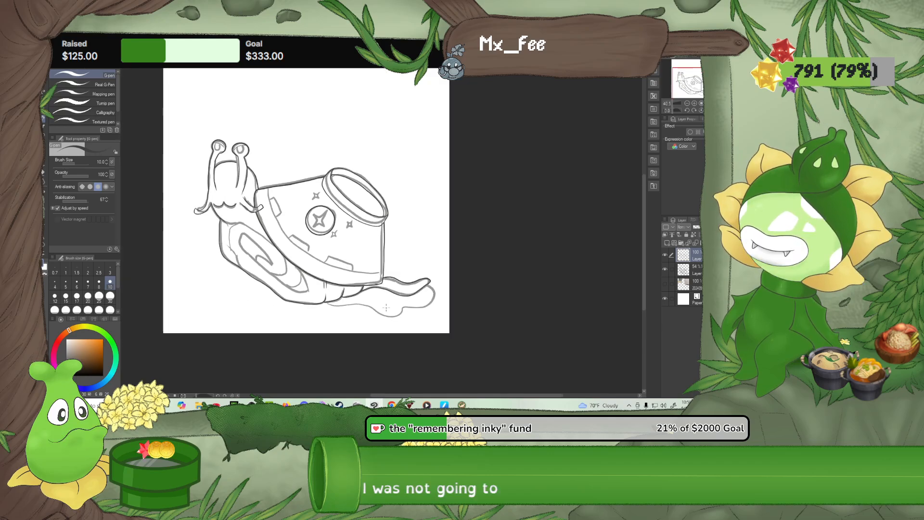
{"action": "left_click_drag", "start_coordinate": [387, 309], "coordinate": [421, 338]}
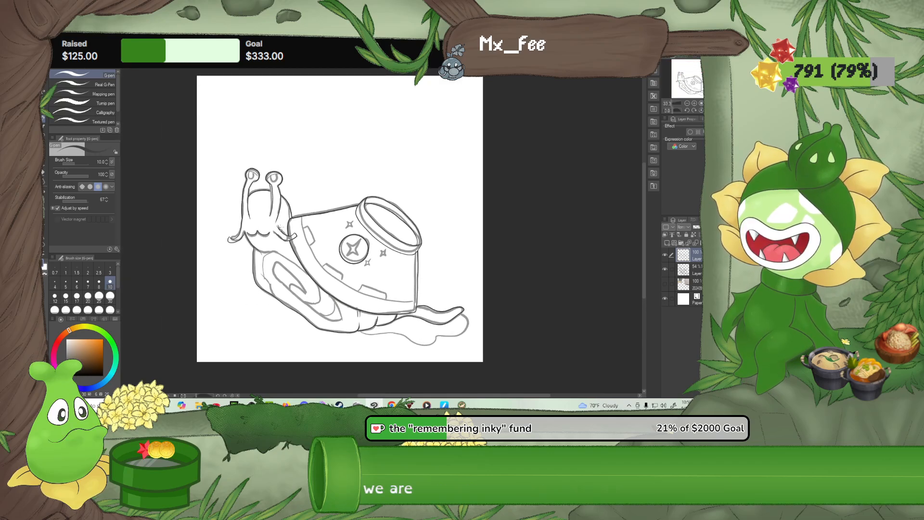
{"action": "scroll", "coordinate": [267, 202], "scroll_direction": "up", "scroll_amount": 1}
{"action": "scroll", "coordinate": [266, 202], "scroll_direction": "up", "scroll_amount": 3}
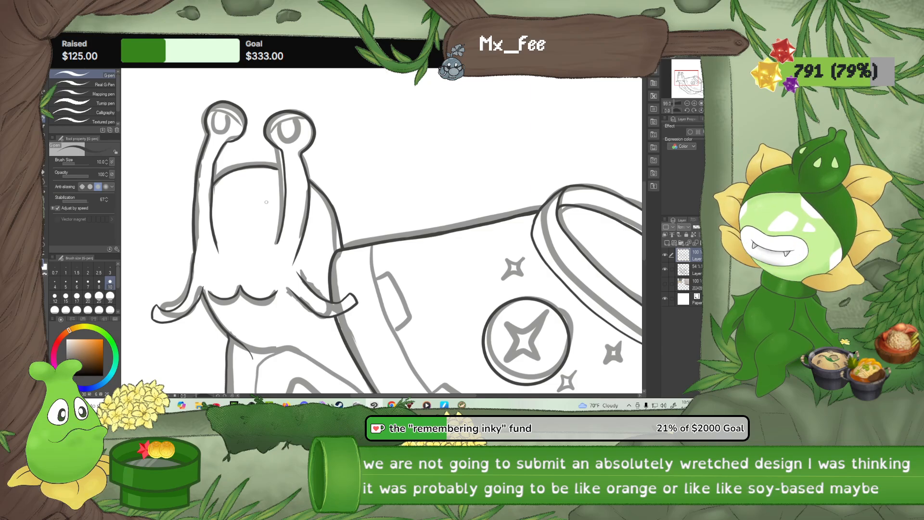
{"action": "scroll", "coordinate": [283, 183], "scroll_direction": "down", "scroll_amount": 5}
{"action": "left_click_drag", "start_coordinate": [380, 228], "coordinate": [372, 253]}
{"action": "scroll", "coordinate": [295, 248], "scroll_direction": "up", "scroll_amount": 5}
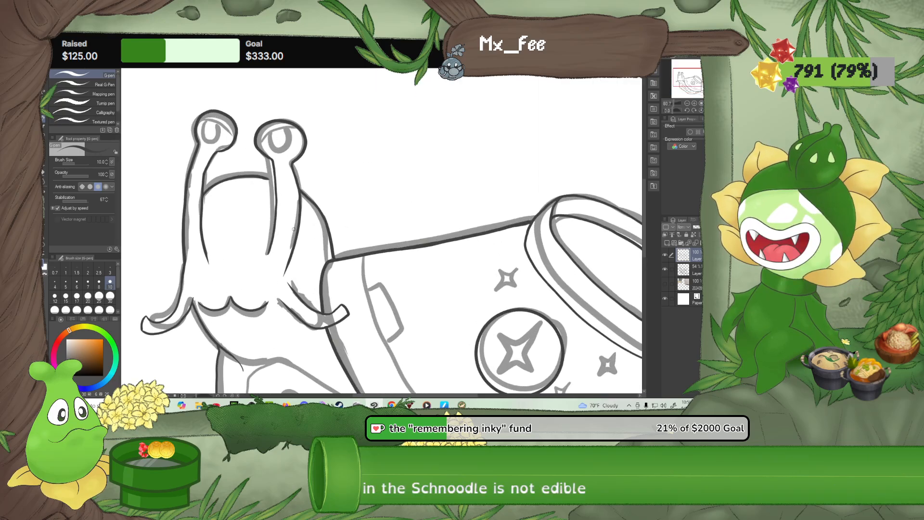
Reduce the G-pen to size 7 and ink a curved upper eyelid line across each of the snail's two eyes
{"action": "scroll", "coordinate": [293, 220], "scroll_direction": "up", "scroll_amount": 5}
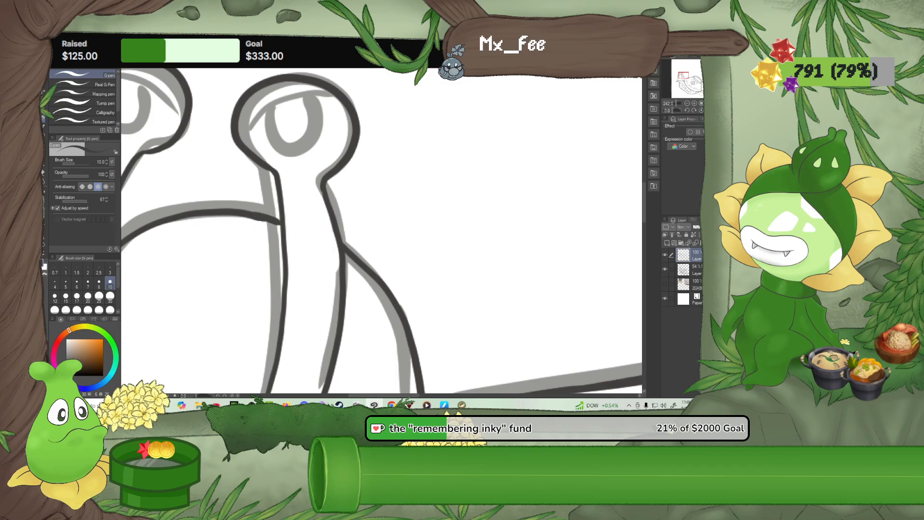
{"action": "key", "text": "e"}
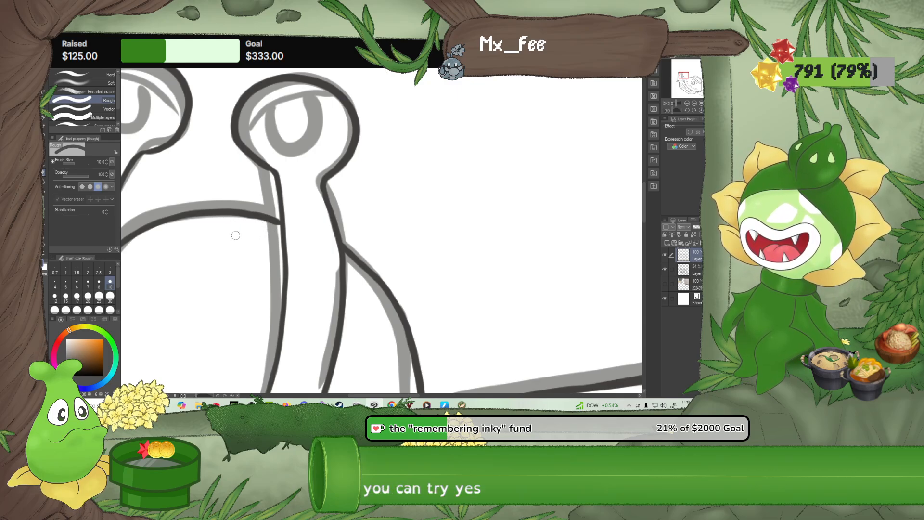
{"action": "left_click", "coordinate": [44, 119]}
{"action": "key", "text": "bracketleft"}
{"action": "key", "text": "bracketleft"}
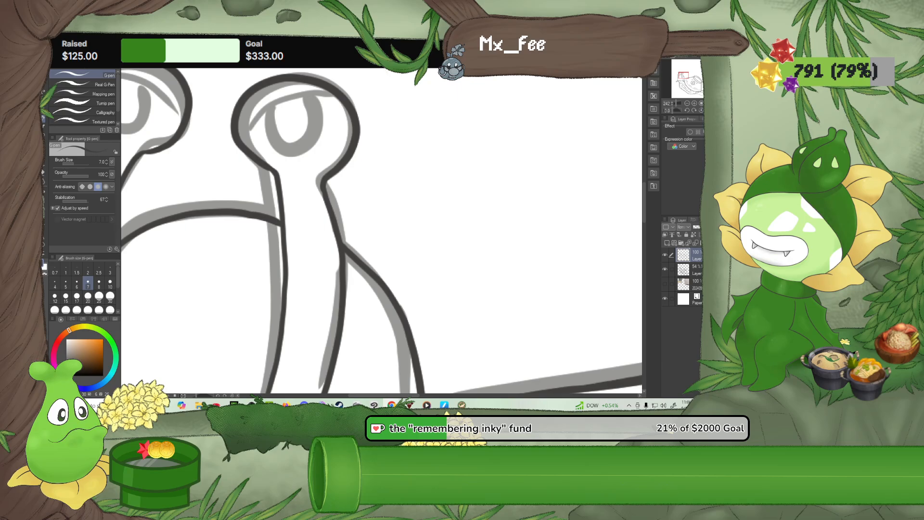
{"action": "scroll", "coordinate": [598, 307], "scroll_direction": "down", "scroll_amount": 5}
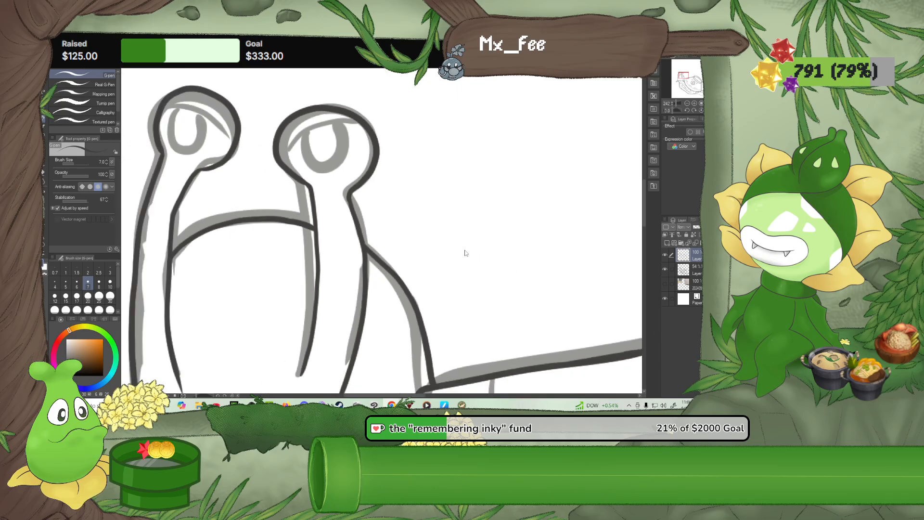
{"action": "scroll", "coordinate": [419, 301], "scroll_direction": "up", "scroll_amount": 4}
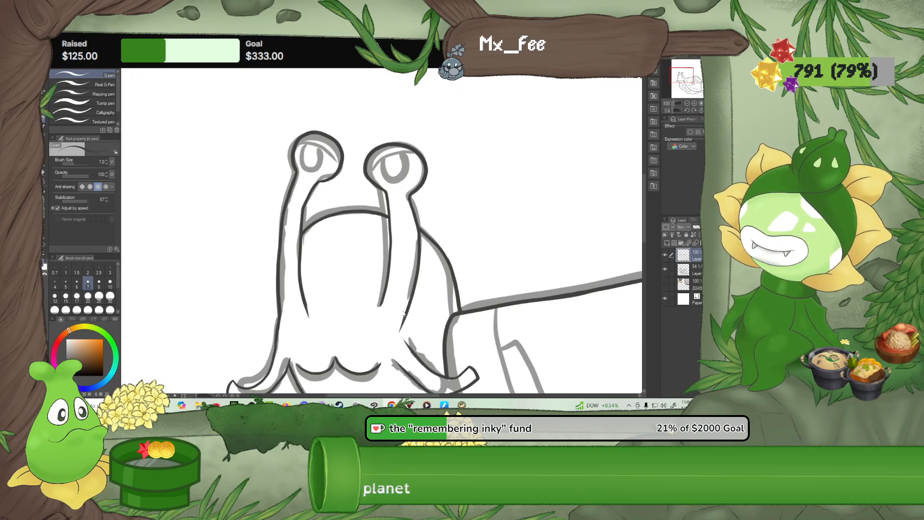
{"action": "scroll", "coordinate": [328, 134], "scroll_direction": "down", "scroll_amount": 3}
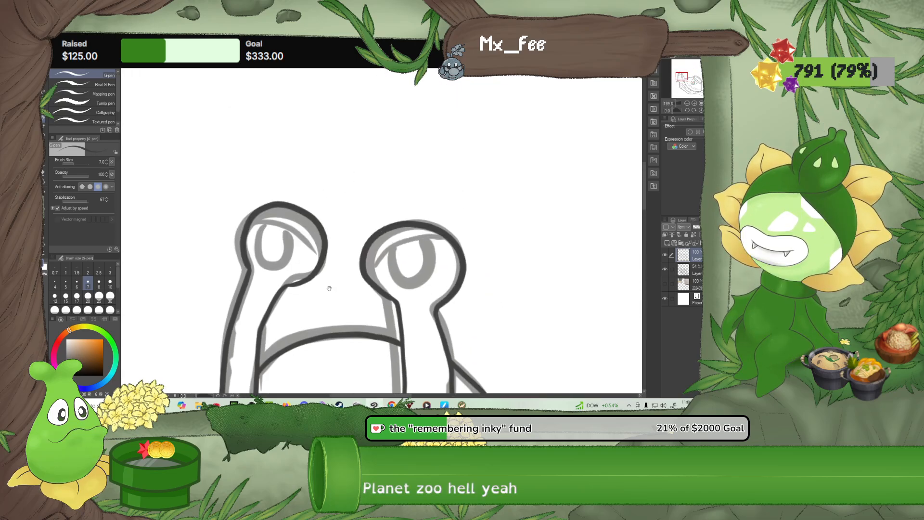
{"action": "scroll", "coordinate": [338, 280], "scroll_direction": "up", "scroll_amount": 4}
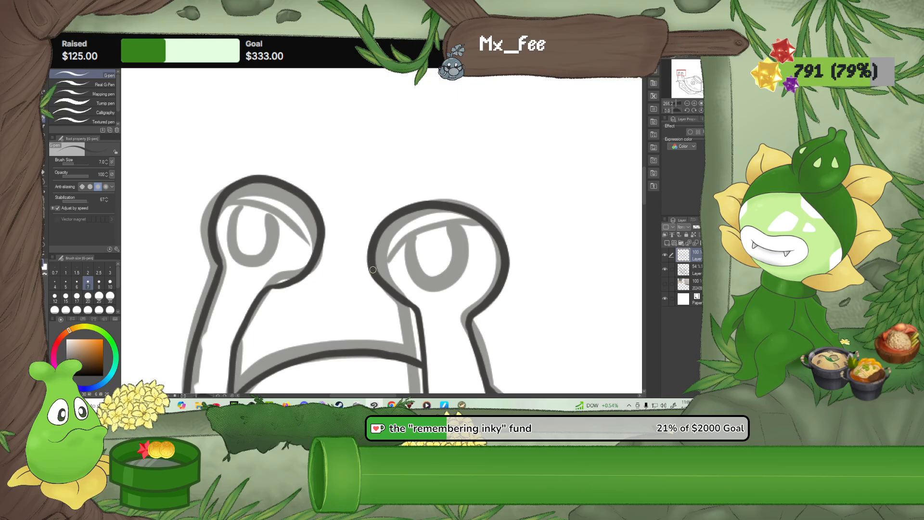
{"action": "left_click_drag", "start_coordinate": [374, 260], "coordinate": [422, 224]}
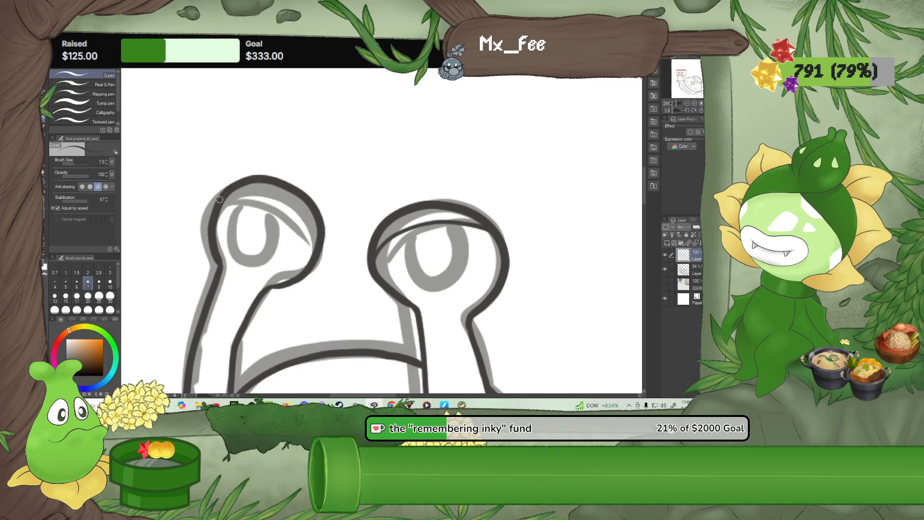
{"action": "mouse_move", "coordinate": [233, 194]}
{"action": "left_mouse_down"}
{"action": "mouse_move", "coordinate": [268, 205]}
{"action": "mouse_move", "coordinate": [308, 239]}
{"action": "left_mouse_up"}
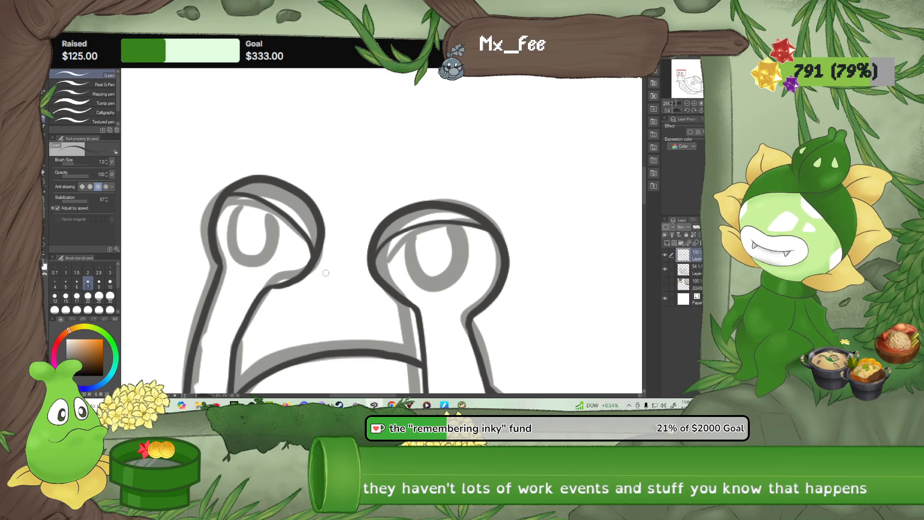
Rotate the canvas counterclockwise and erase the inked inner edge of the eyestalk nearer the bowl, from below the eye to the face
{"action": "scroll", "coordinate": [326, 273], "scroll_direction": "down", "scroll_amount": 6}
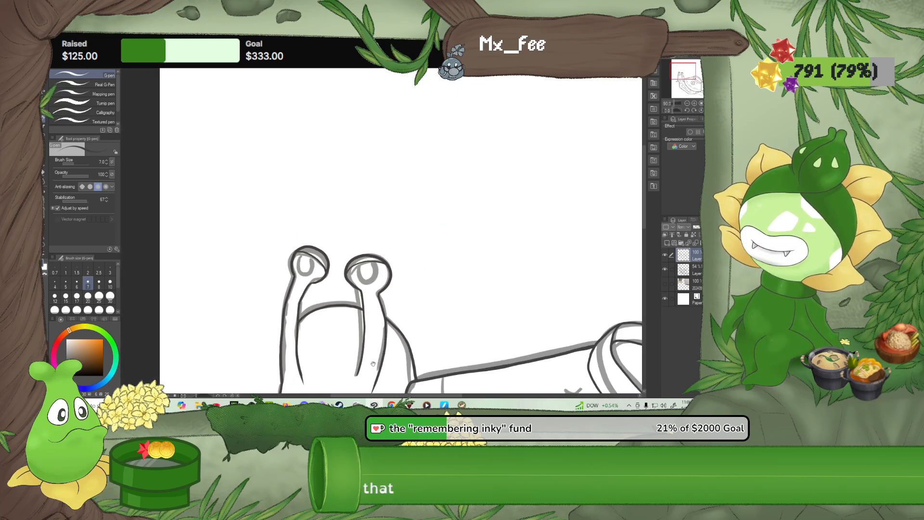
{"action": "left_click_drag", "start_coordinate": [373, 364], "coordinate": [332, 273]}
{"action": "scroll", "coordinate": [339, 272], "scroll_direction": "up", "scroll_amount": 5}
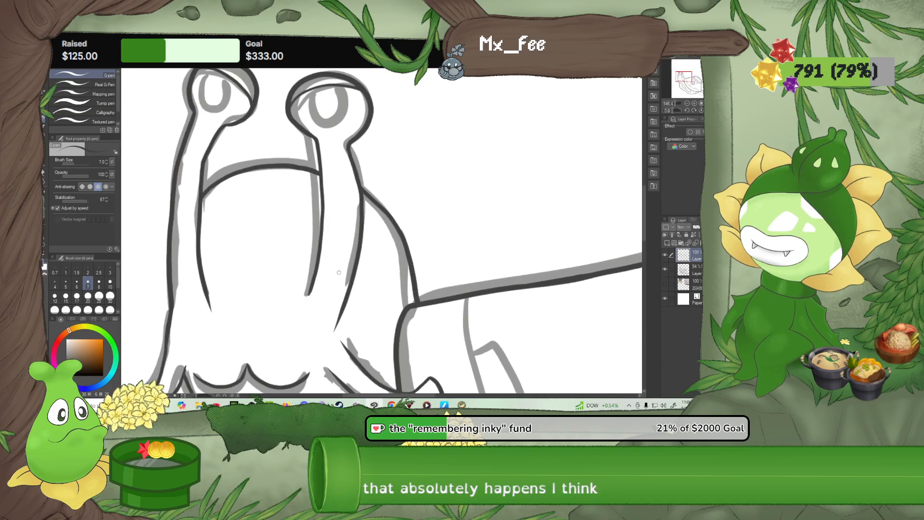
{"action": "left_click", "coordinate": [687, 110]}
{"action": "left_click", "coordinate": [686, 108]}
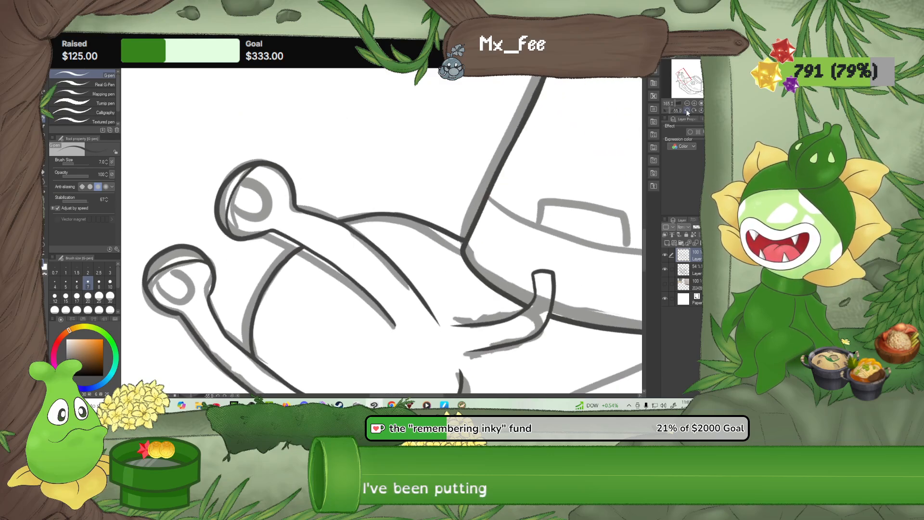
{"action": "scroll", "coordinate": [428, 263], "scroll_direction": "up", "scroll_amount": 5}
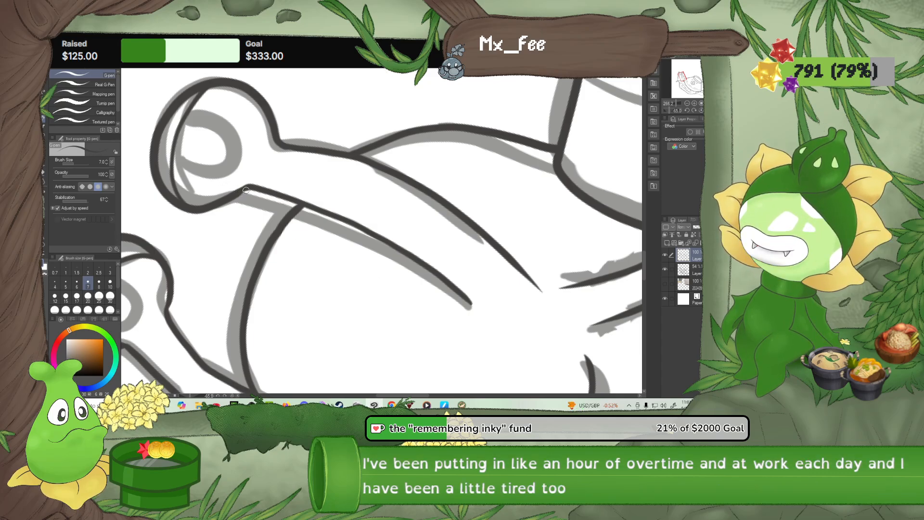
{"action": "left_click", "coordinate": [43, 174]}
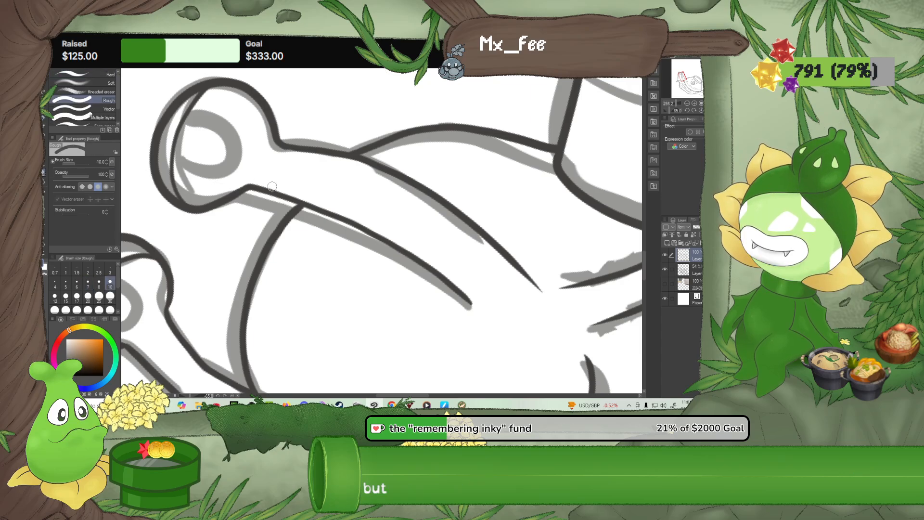
{"action": "mouse_move", "coordinate": [254, 195]}
{"action": "left_mouse_down"}
{"action": "mouse_move", "coordinate": [268, 184]}
{"action": "mouse_move", "coordinate": [284, 191]}
{"action": "left_mouse_up"}
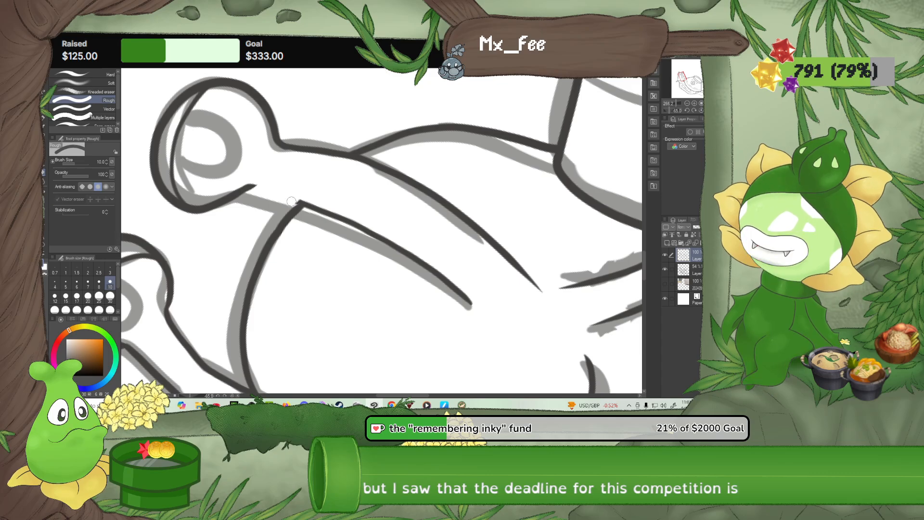
{"action": "mouse_move", "coordinate": [308, 208]}
{"action": "left_mouse_down"}
{"action": "mouse_move", "coordinate": [425, 264]}
{"action": "mouse_move", "coordinate": [478, 311]}
{"action": "mouse_move", "coordinate": [405, 253]}
{"action": "mouse_move", "coordinate": [320, 217]}
{"action": "left_mouse_up"}
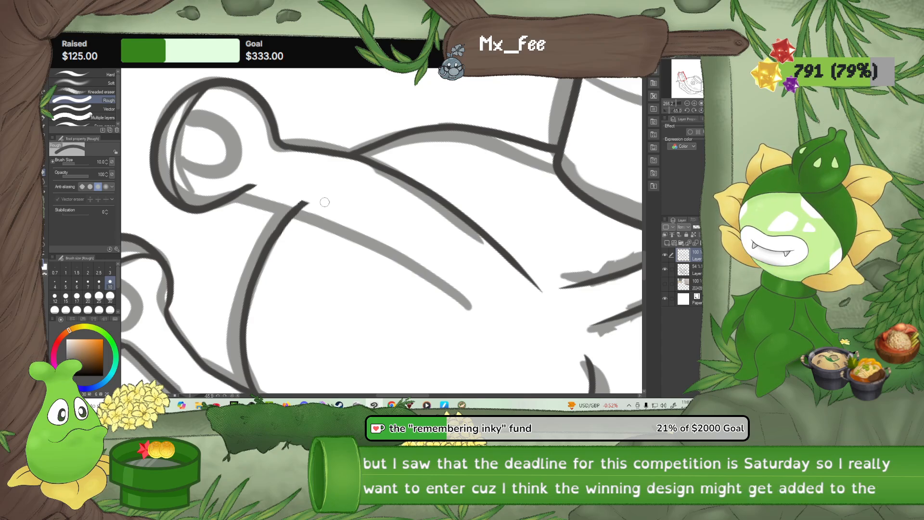
Return the canvas upright and review the whole snail drawing
{"action": "left_click", "coordinate": [701, 111]}
{"action": "scroll", "coordinate": [619, 147], "scroll_direction": "down", "scroll_amount": 3}
{"action": "scroll", "coordinate": [607, 153], "scroll_direction": "down", "scroll_amount": 6}
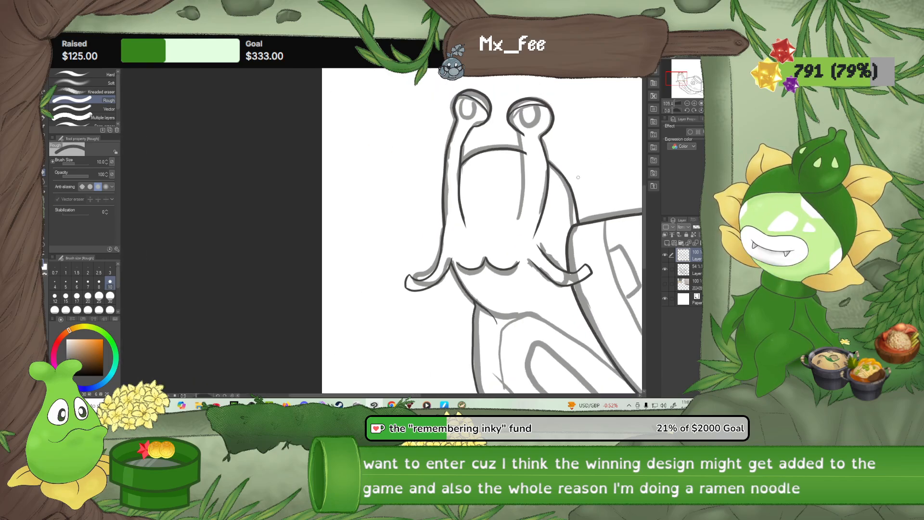
{"action": "left_click_drag", "start_coordinate": [603, 214], "coordinate": [353, 194]}
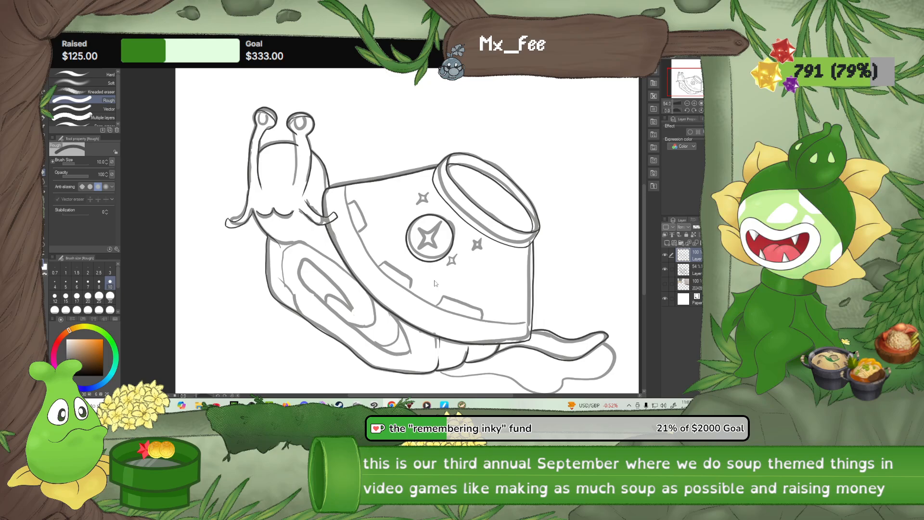
{"action": "scroll", "coordinate": [444, 285], "scroll_direction": "up", "scroll_amount": 1}
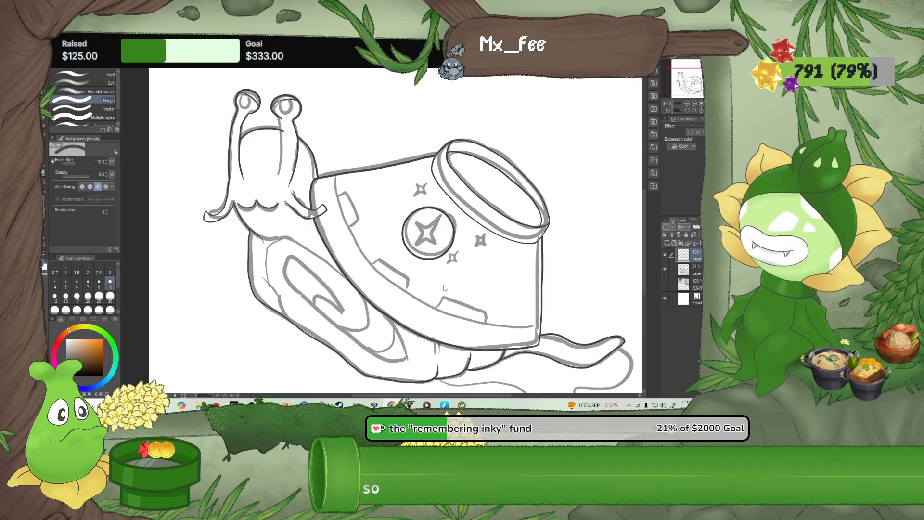
{"action": "left_click_drag", "start_coordinate": [449, 288], "coordinate": [428, 272]}
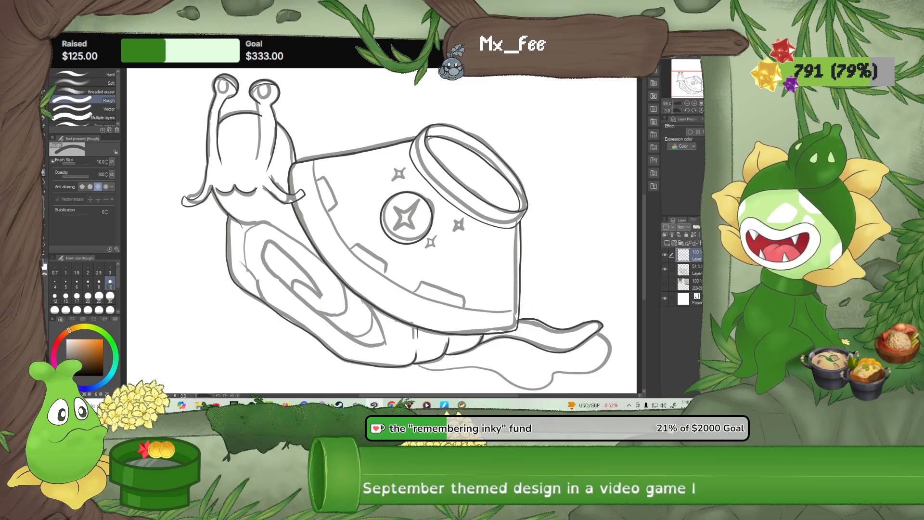
Rotate the canvas clockwise and re-ink the inner edge of the eyestalk nearer the bowl, from the face to the eye, with the size 7 G-pen
{"action": "left_click", "coordinate": [696, 111]}
{"action": "left_click", "coordinate": [696, 112]}
{"action": "left_click", "coordinate": [696, 111]}
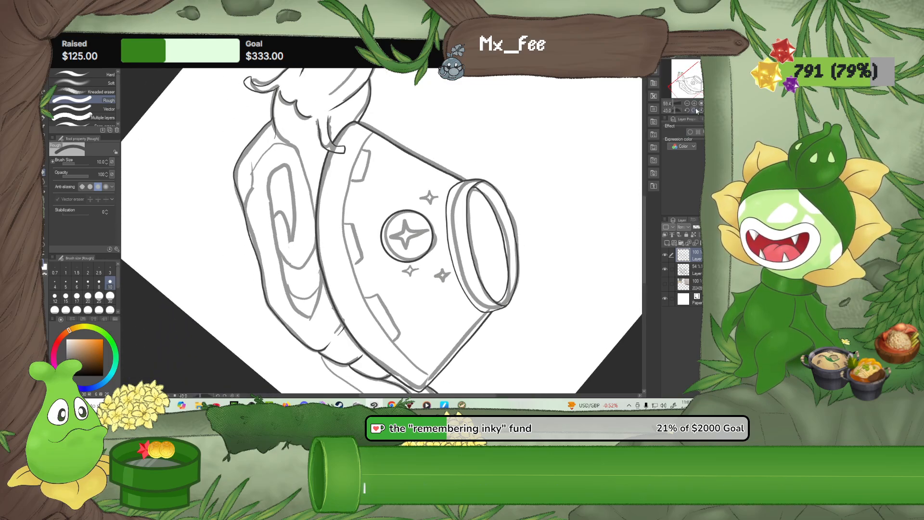
{"action": "left_click", "coordinate": [696, 111]}
{"action": "left_click", "coordinate": [696, 111]}
{"action": "left_click", "coordinate": [696, 112]}
{"action": "scroll", "coordinate": [480, 98], "scroll_direction": "up", "scroll_amount": 4}
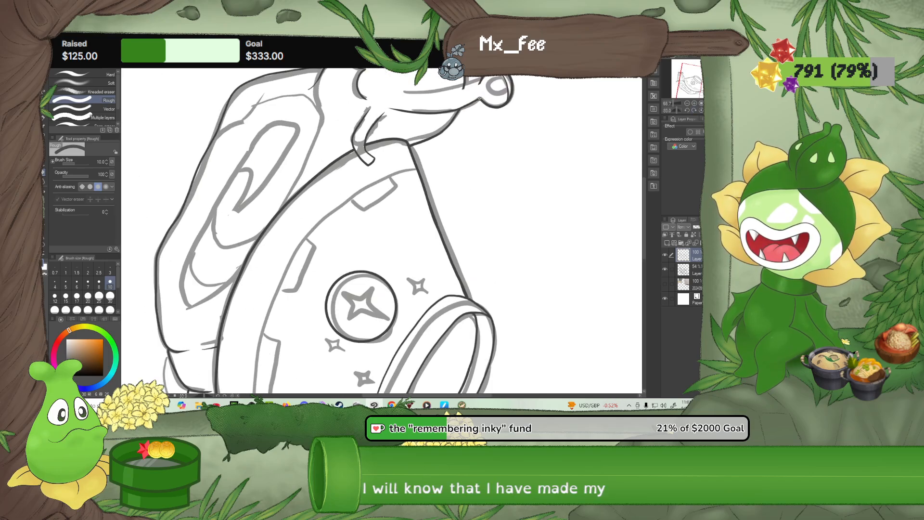
{"action": "scroll", "coordinate": [480, 99], "scroll_direction": "up", "scroll_amount": 5}
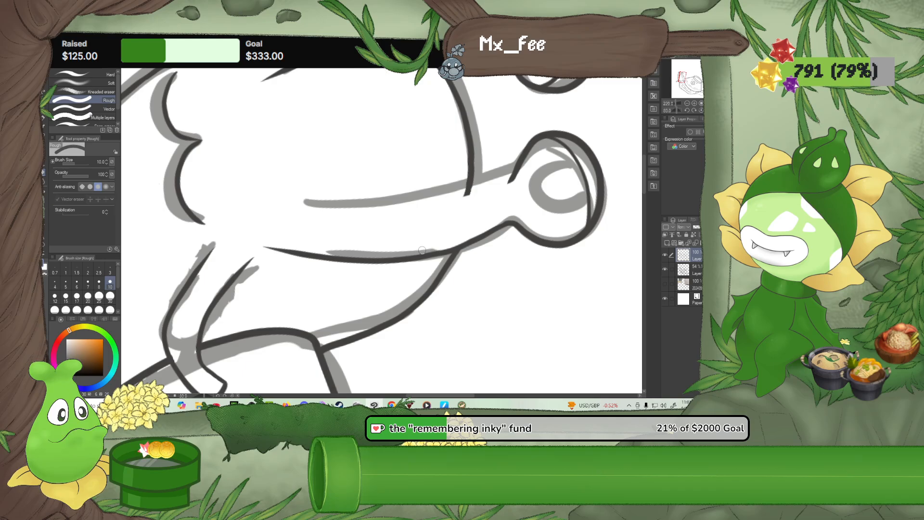
{"action": "left_click", "coordinate": [44, 126]}
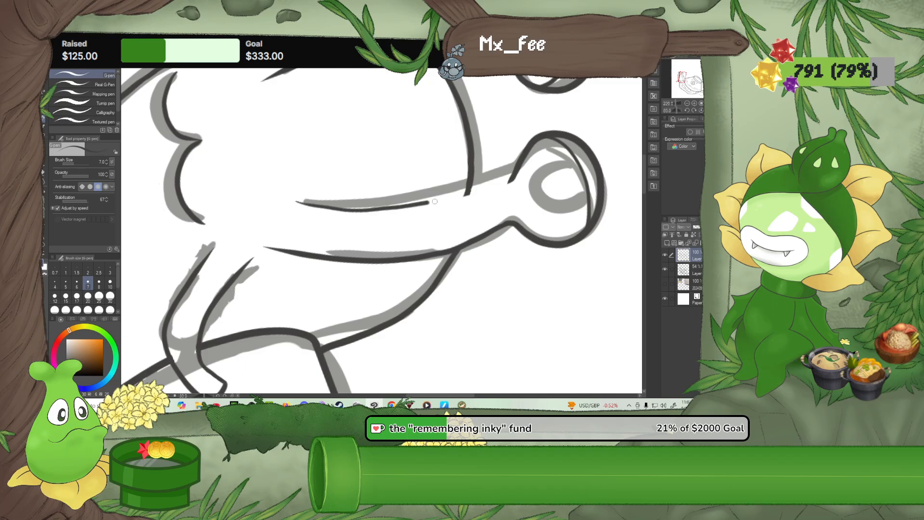
{"action": "left_click_drag", "start_coordinate": [467, 195], "coordinate": [508, 184]}
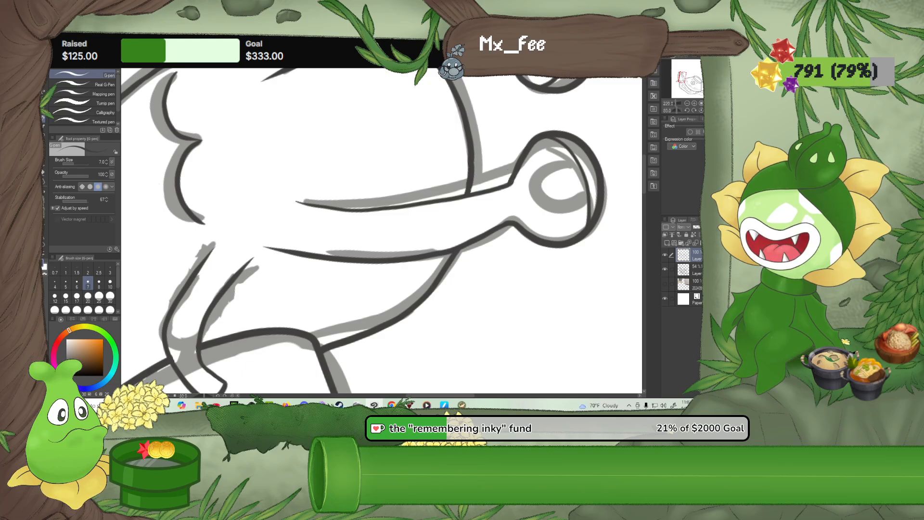
Set the Rough eraser's size to 3, return to the G-pen and inspect the inner edges of both eyestalks
{"action": "key", "text": "e"}
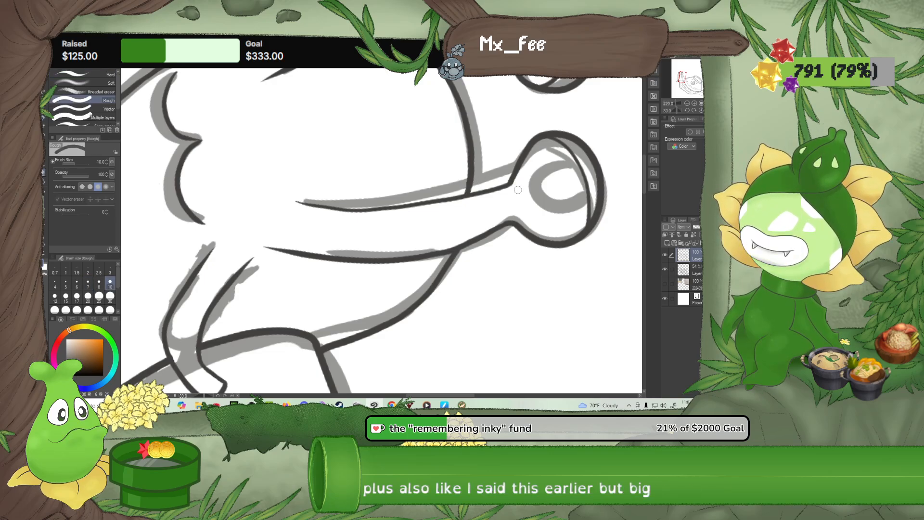
{"action": "left_click", "coordinate": [109, 270]}
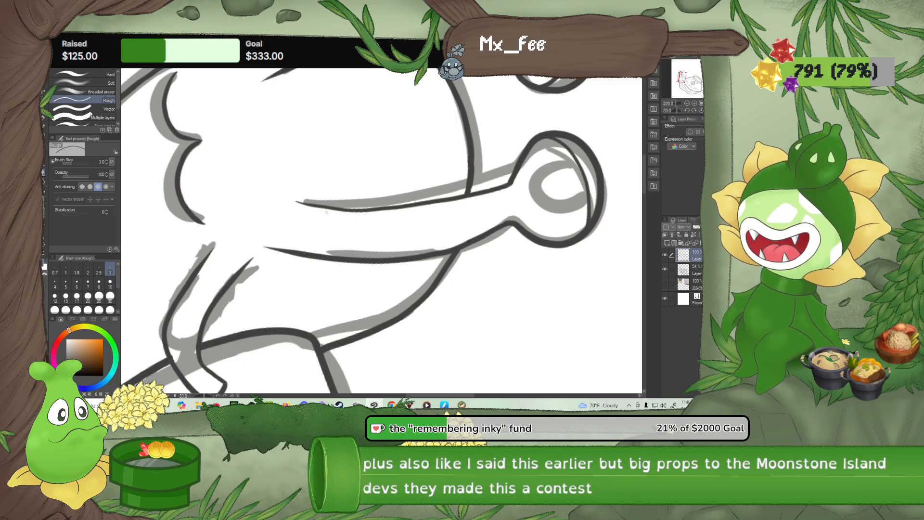
{"action": "scroll", "coordinate": [465, 161], "scroll_direction": "up", "scroll_amount": 3}
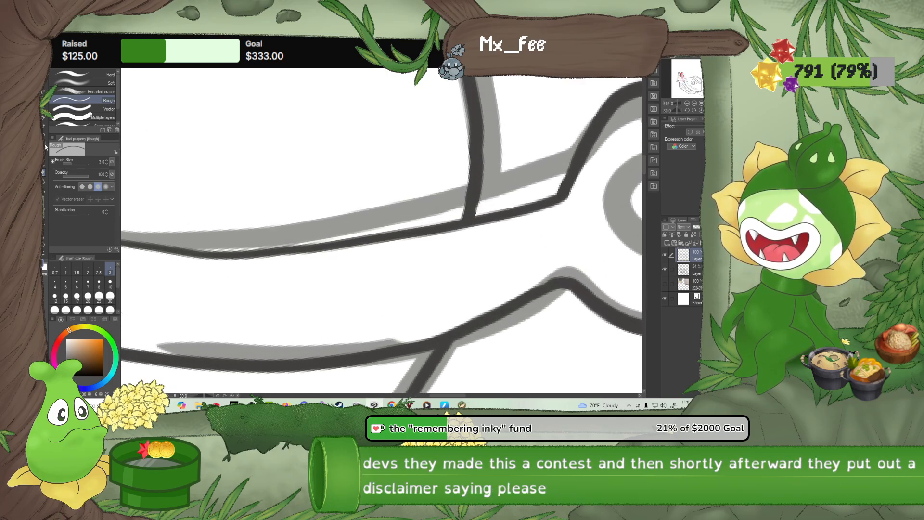
{"action": "key", "text": "p"}
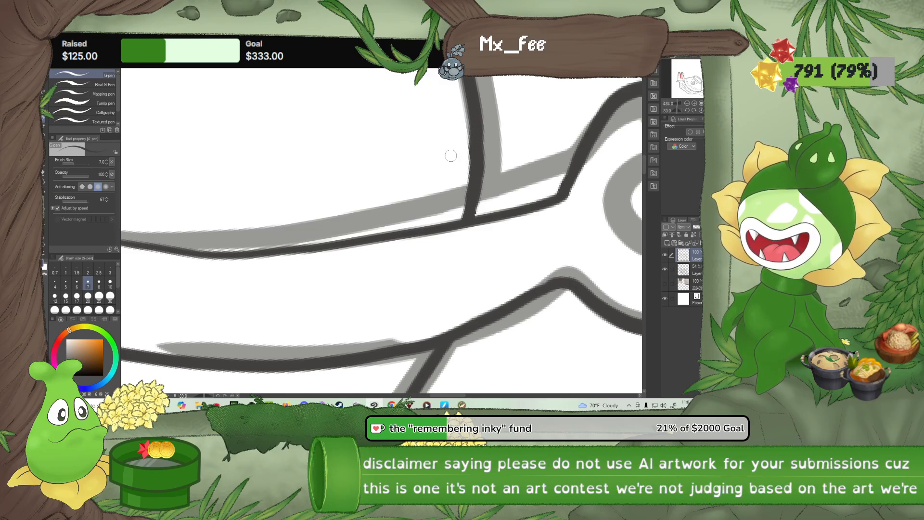
{"action": "scroll", "coordinate": [450, 154], "scroll_direction": "down", "scroll_amount": 7}
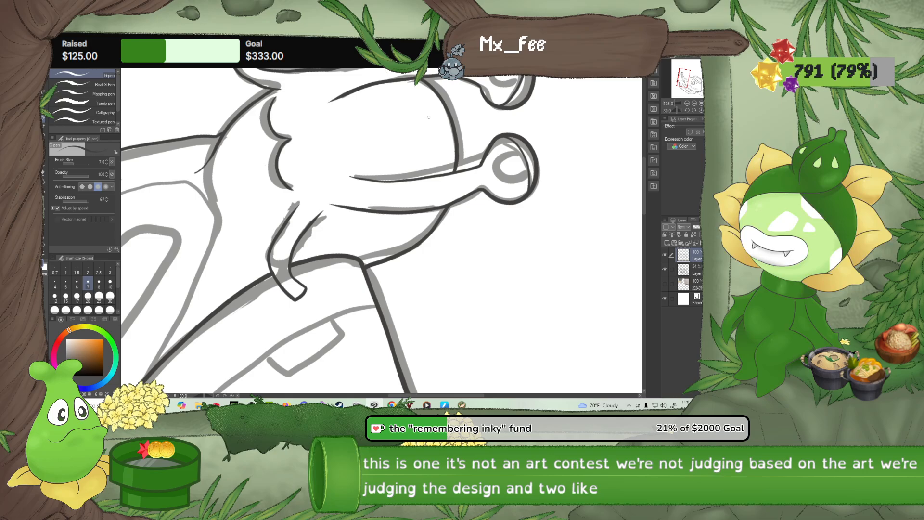
{"action": "scroll", "coordinate": [429, 117], "scroll_direction": "up", "scroll_amount": 4}
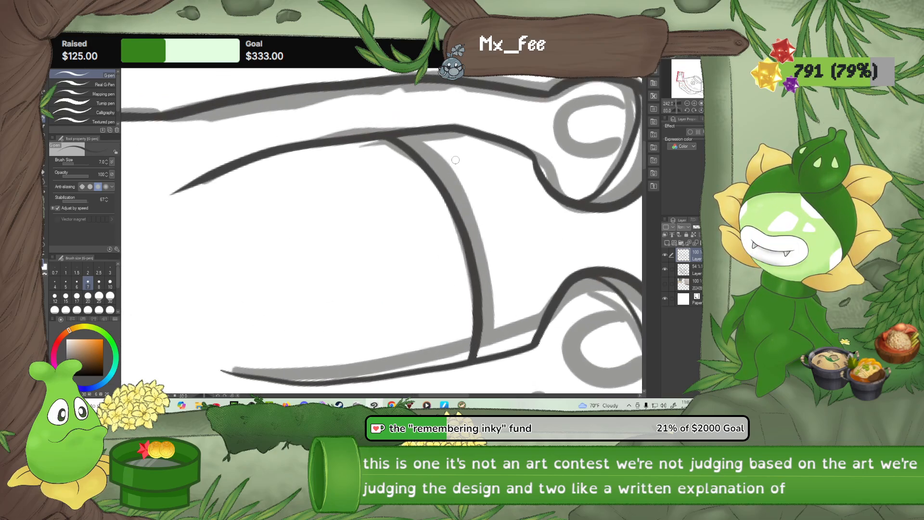
Set the Rough eraser's size to 10 and return to the G-pen
{"action": "scroll", "coordinate": [456, 160], "scroll_direction": "up", "scroll_amount": 5}
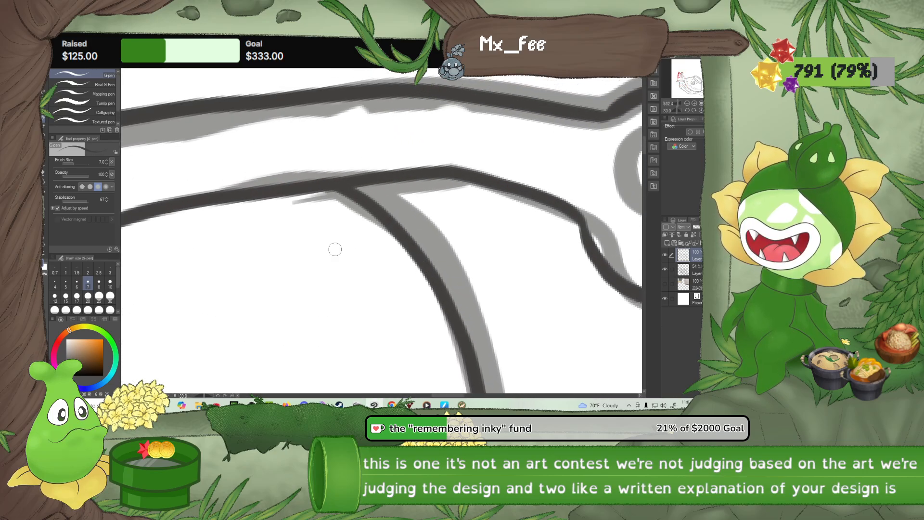
{"action": "left_click", "coordinate": [44, 172]}
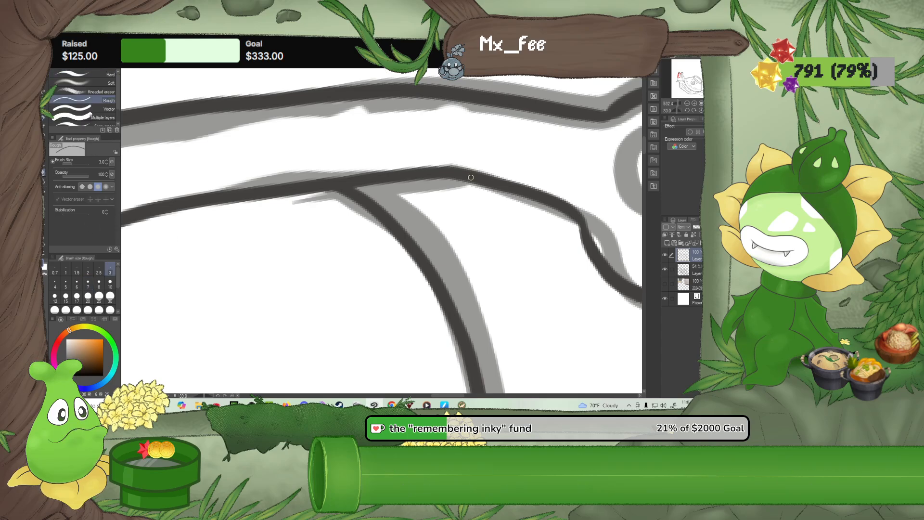
{"action": "left_click", "coordinate": [110, 284]}
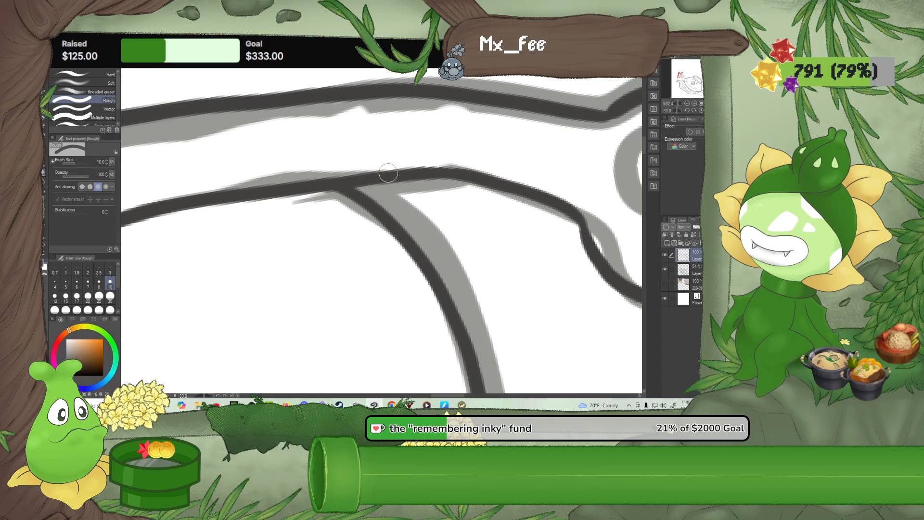
{"action": "left_click", "coordinate": [43, 121]}
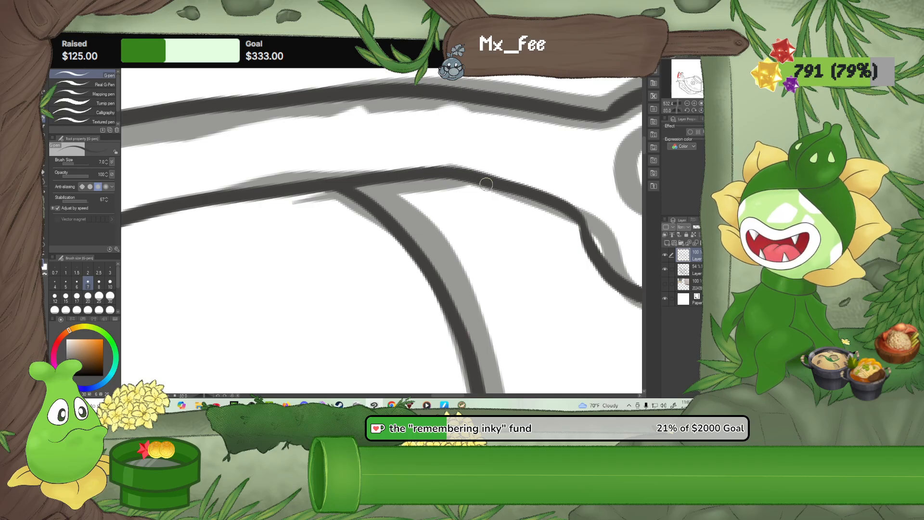
Inspect the inked outlines of both eyestalks, their eyelids and the junctions with the top of the head
{"action": "scroll", "coordinate": [470, 187], "scroll_direction": "down", "scroll_amount": 2}
{"action": "scroll", "coordinate": [475, 183], "scroll_direction": "down", "scroll_amount": 3}
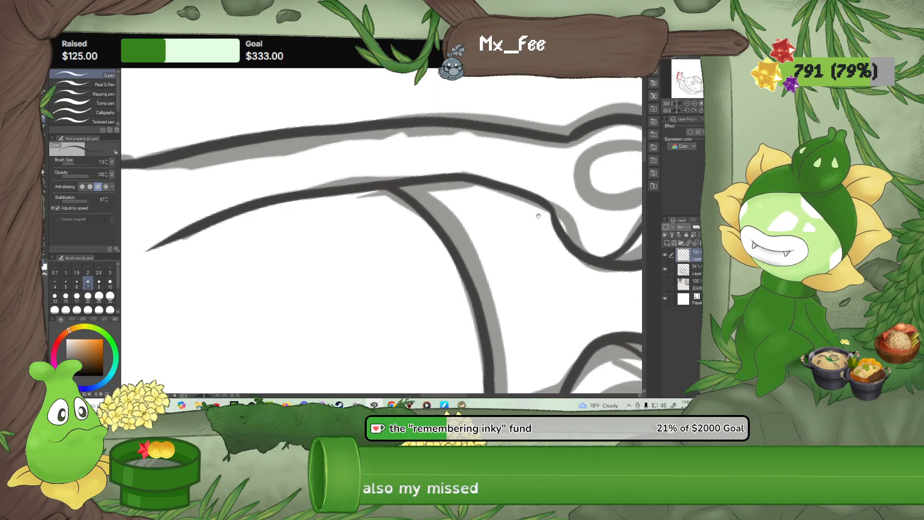
{"action": "scroll", "coordinate": [427, 287], "scroll_direction": "up", "scroll_amount": 3}
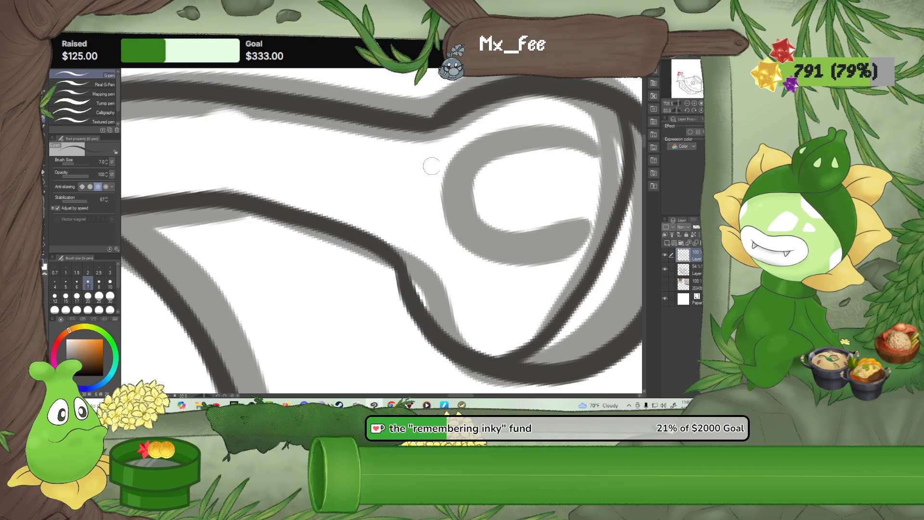
{"action": "left_click_drag", "start_coordinate": [455, 177], "coordinate": [407, 240]}
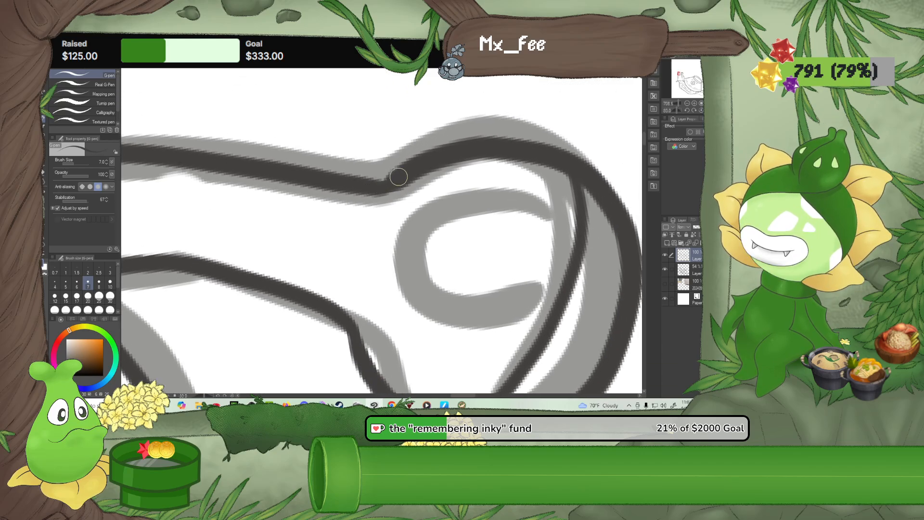
{"action": "left_click_drag", "start_coordinate": [477, 219], "coordinate": [451, 175]}
{"action": "left_click_drag", "start_coordinate": [392, 254], "coordinate": [497, 137]}
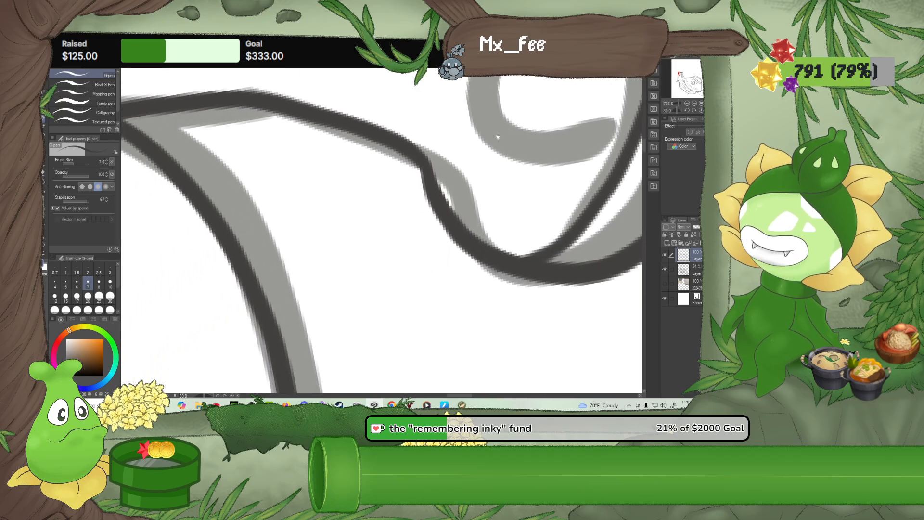
{"action": "left_click_drag", "start_coordinate": [343, 243], "coordinate": [446, 140]}
{"action": "left_click_drag", "start_coordinate": [481, 288], "coordinate": [481, 207]}
{"action": "mouse_move", "coordinate": [466, 272]}
{"action": "left_mouse_down"}
{"action": "mouse_move", "coordinate": [416, 189]}
{"action": "mouse_move", "coordinate": [314, 190]}
{"action": "left_mouse_up"}
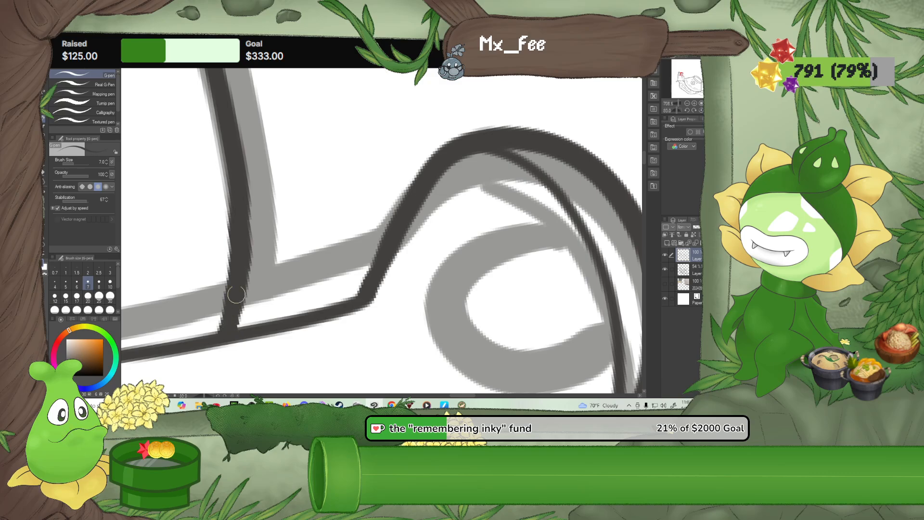
{"action": "left_click_drag", "start_coordinate": [269, 326], "coordinate": [270, 192]}
{"action": "left_click_drag", "start_coordinate": [256, 308], "coordinate": [258, 237]}
{"action": "left_click_drag", "start_coordinate": [198, 284], "coordinate": [328, 247]}
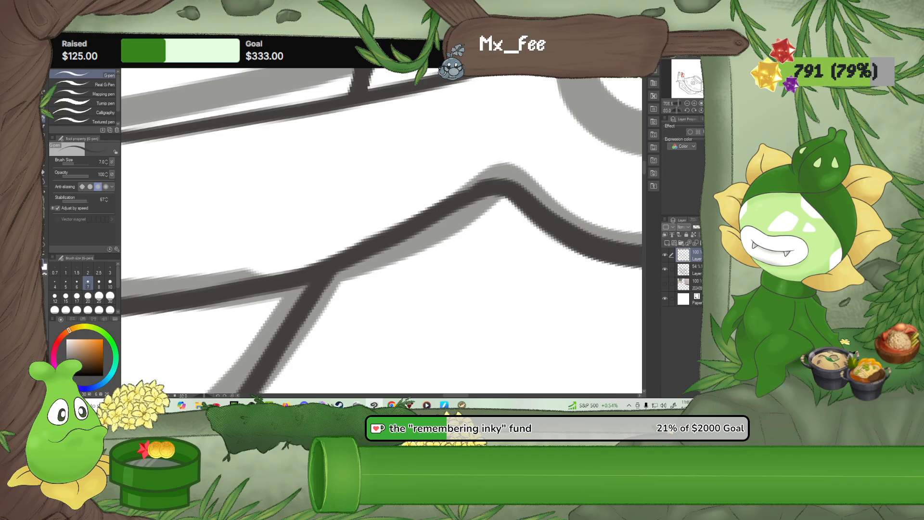
Rotate the canvas and ink the four-pointed star inside the bowl's round emblem with the G-pen at size 8
{"action": "scroll", "coordinate": [288, 169], "scroll_direction": "down", "scroll_amount": 4}
{"action": "scroll", "coordinate": [273, 180], "scroll_direction": "down", "scroll_amount": 5}
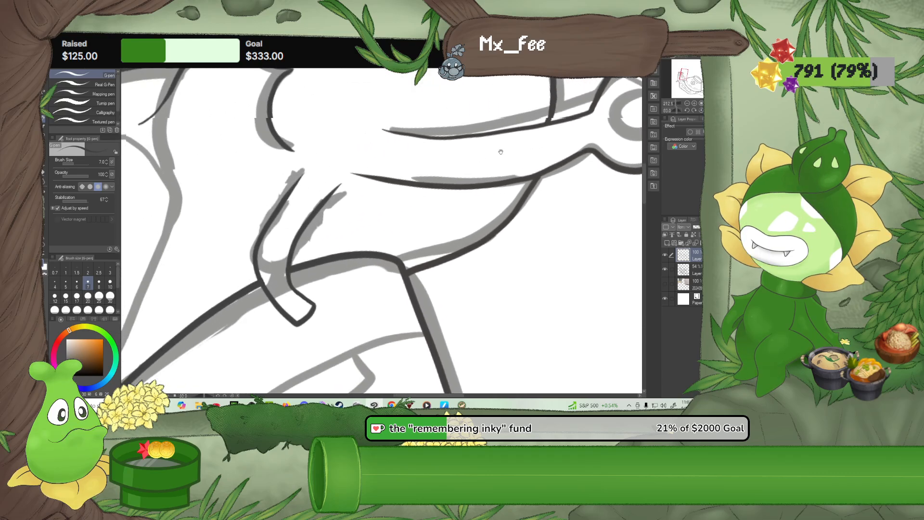
{"action": "scroll", "coordinate": [395, 227], "scroll_direction": "down", "scroll_amount": 2}
{"action": "left_click_drag", "start_coordinate": [361, 307], "coordinate": [350, 210]}
{"action": "scroll", "coordinate": [364, 284], "scroll_direction": "up", "scroll_amount": 5}
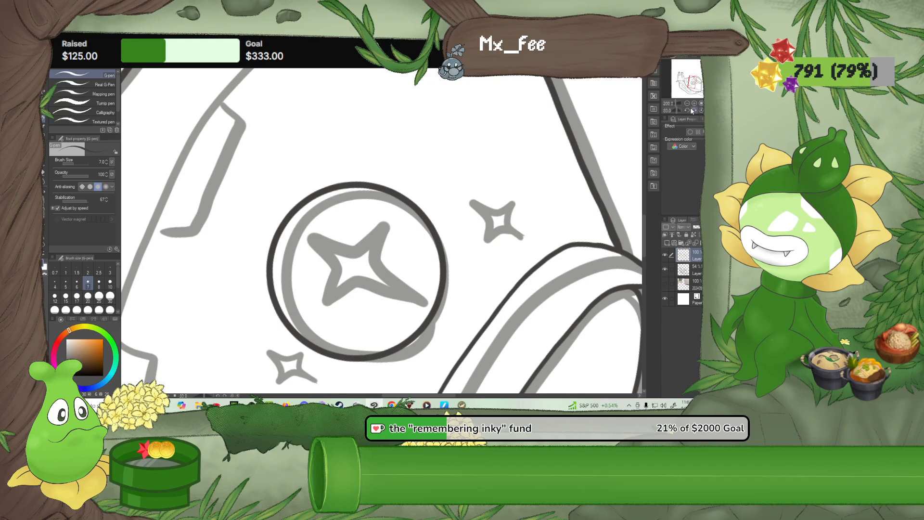
{"action": "left_click_drag", "start_coordinate": [692, 111], "coordinate": [691, 111]}
{"action": "scroll", "coordinate": [306, 201], "scroll_direction": "up", "scroll_amount": 4}
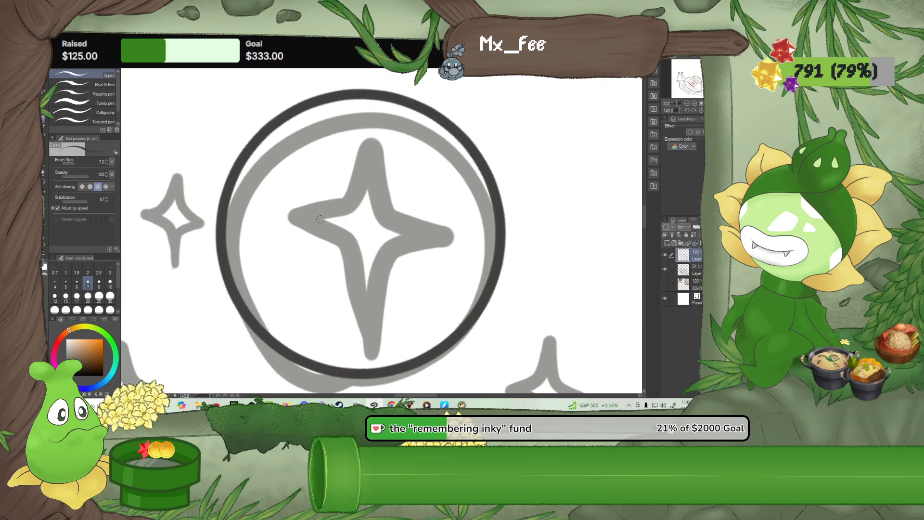
{"action": "left_click", "coordinate": [100, 283]}
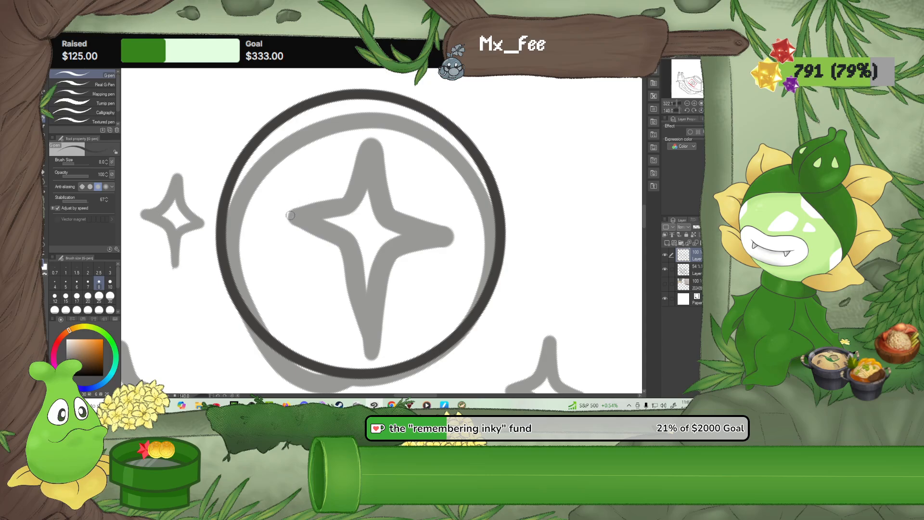
{"action": "mouse_move", "coordinate": [289, 216]}
{"action": "left_mouse_down"}
{"action": "mouse_move", "coordinate": [347, 194]}
{"action": "mouse_move", "coordinate": [364, 138]}
{"action": "left_mouse_up"}
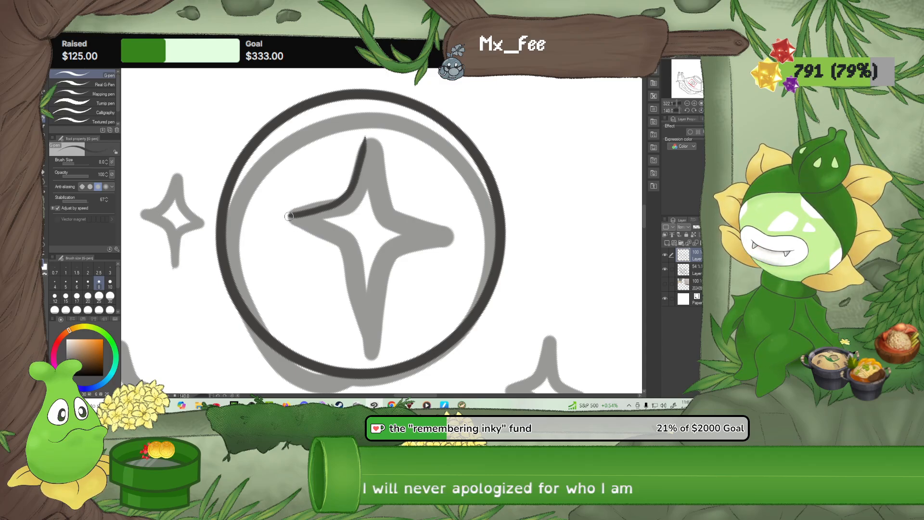
{"action": "mouse_move", "coordinate": [288, 217]}
{"action": "left_mouse_down"}
{"action": "mouse_move", "coordinate": [344, 259]}
{"action": "mouse_move", "coordinate": [369, 360]}
{"action": "mouse_move", "coordinate": [360, 325]}
{"action": "mouse_move", "coordinate": [368, 352]}
{"action": "mouse_move", "coordinate": [377, 317]}
{"action": "left_mouse_up"}
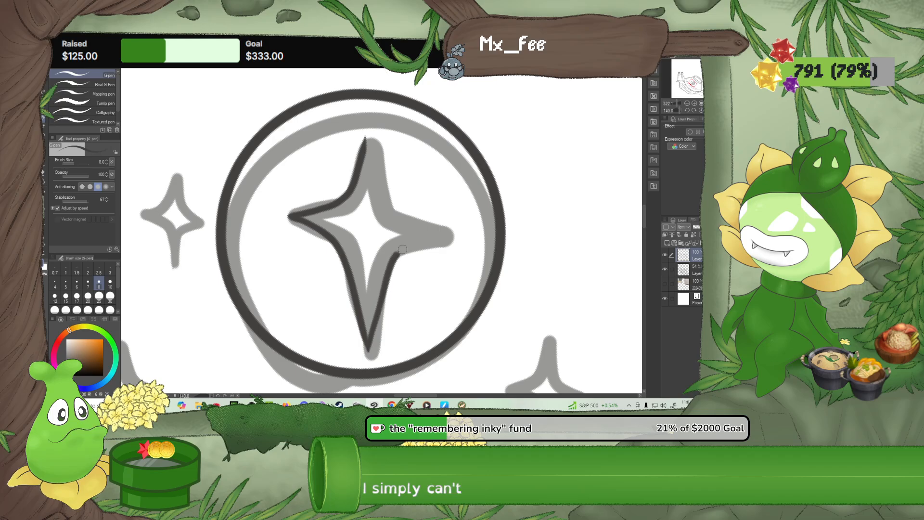
{"action": "left_click_drag", "start_coordinate": [403, 249], "coordinate": [456, 235]}
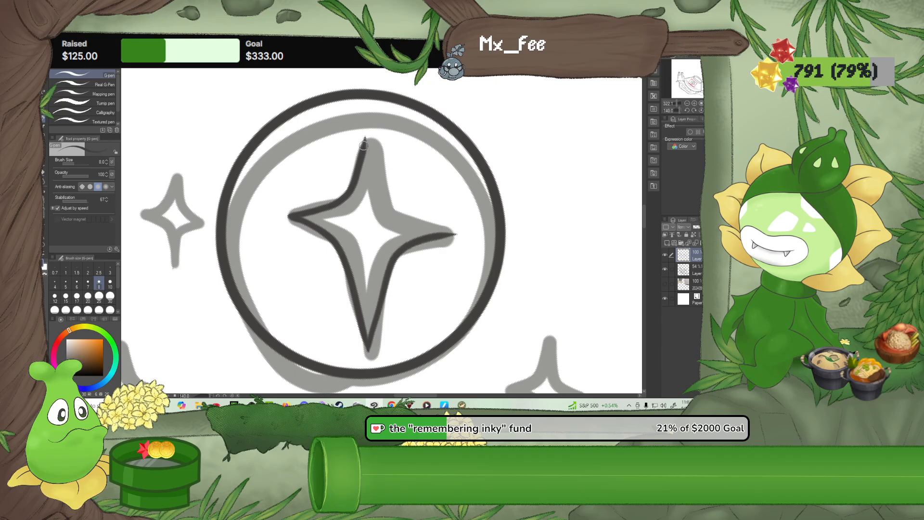
{"action": "mouse_move", "coordinate": [367, 144]}
{"action": "left_mouse_down"}
{"action": "mouse_move", "coordinate": [371, 124]}
{"action": "mouse_move", "coordinate": [367, 132]}
{"action": "left_mouse_up"}
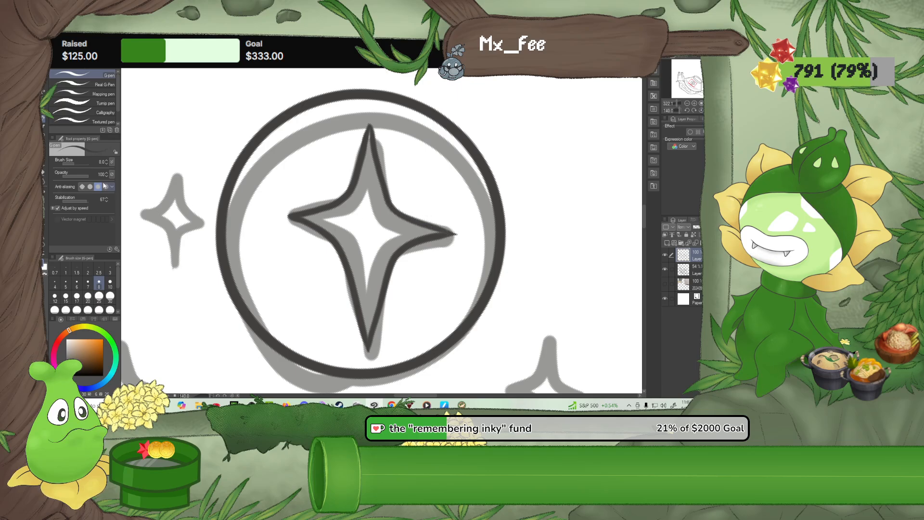
Trim the overshooting ink tip of the emblem's star with the size 10 Rough eraser
{"action": "key", "text": "e"}
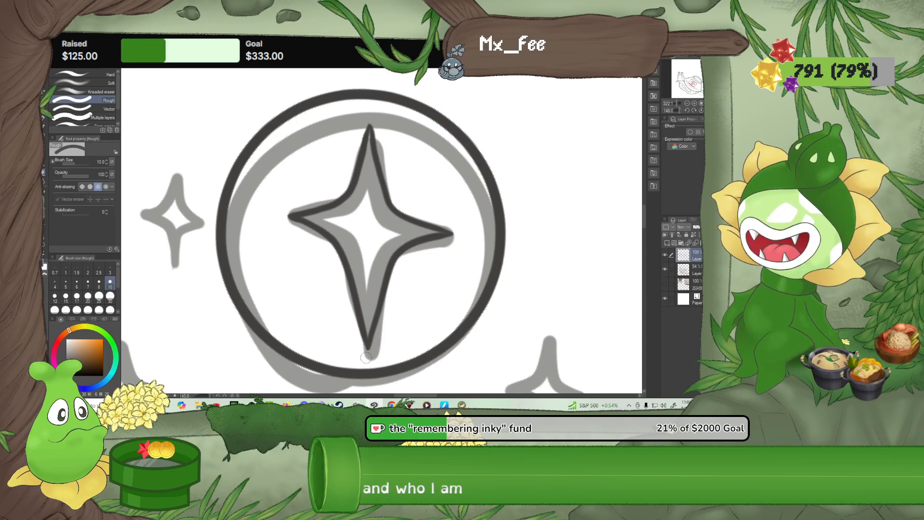
{"action": "mouse_move", "coordinate": [299, 270]}
{"action": "left_mouse_down"}
{"action": "mouse_move", "coordinate": [324, 268]}
{"action": "mouse_move", "coordinate": [365, 244]}
{"action": "mouse_move", "coordinate": [340, 259]}
{"action": "mouse_move", "coordinate": [340, 272]}
{"action": "left_mouse_up"}
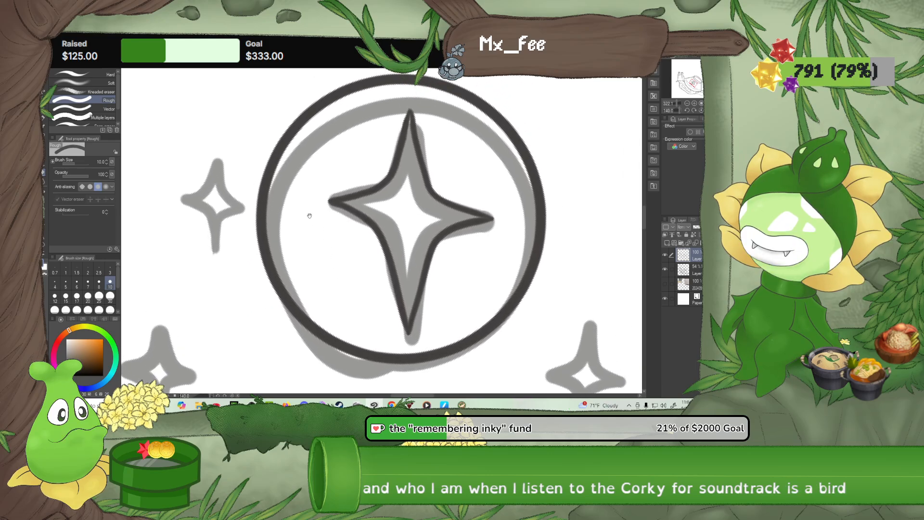
{"action": "scroll", "coordinate": [310, 215], "scroll_direction": "down", "scroll_amount": 5}
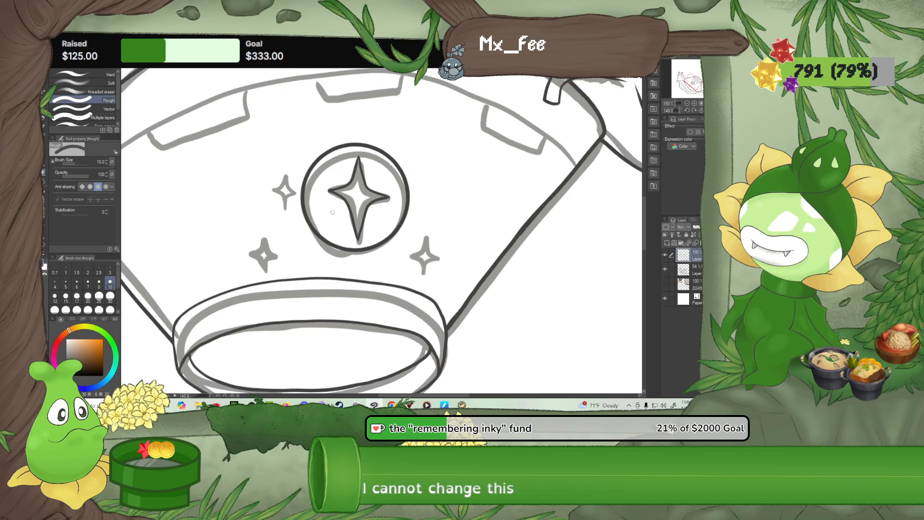
{"action": "scroll", "coordinate": [335, 212], "scroll_direction": "down", "scroll_amount": 4}
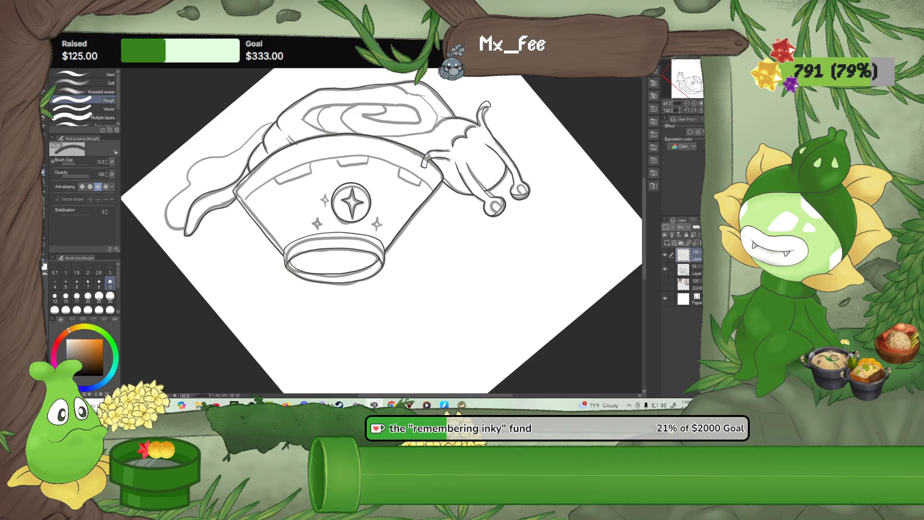
Reset the canvas rotation and review the line art of the bowl, shell and face
{"action": "key", "text": "ctrl+@"}
{"action": "scroll", "coordinate": [369, 256], "scroll_direction": "up", "scroll_amount": 3}
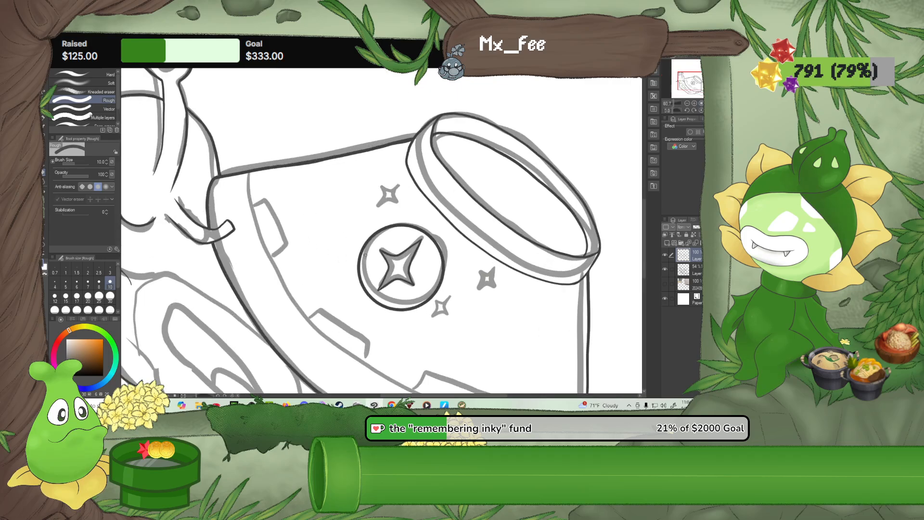
{"action": "scroll", "coordinate": [365, 257], "scroll_direction": "up", "scroll_amount": 2}
{"action": "left_click_drag", "start_coordinate": [348, 260], "coordinate": [242, 109]}
{"action": "left_click_drag", "start_coordinate": [304, 203], "coordinate": [431, 199]}
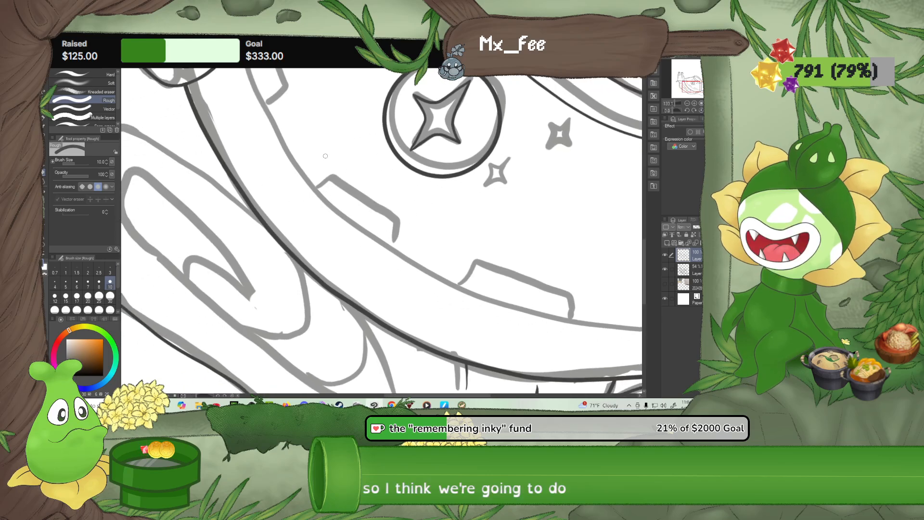
{"action": "left_click_drag", "start_coordinate": [324, 154], "coordinate": [448, 271]}
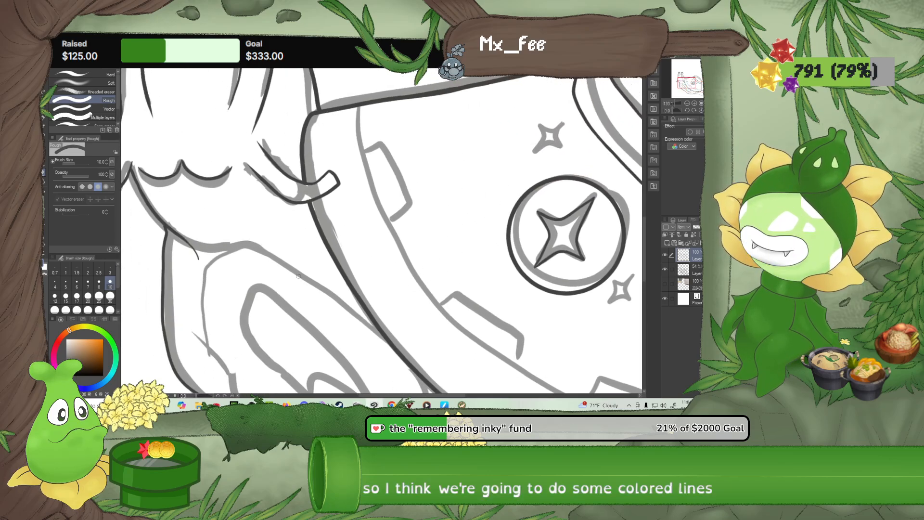
{"action": "scroll", "coordinate": [303, 269], "scroll_direction": "down", "scroll_amount": 2}
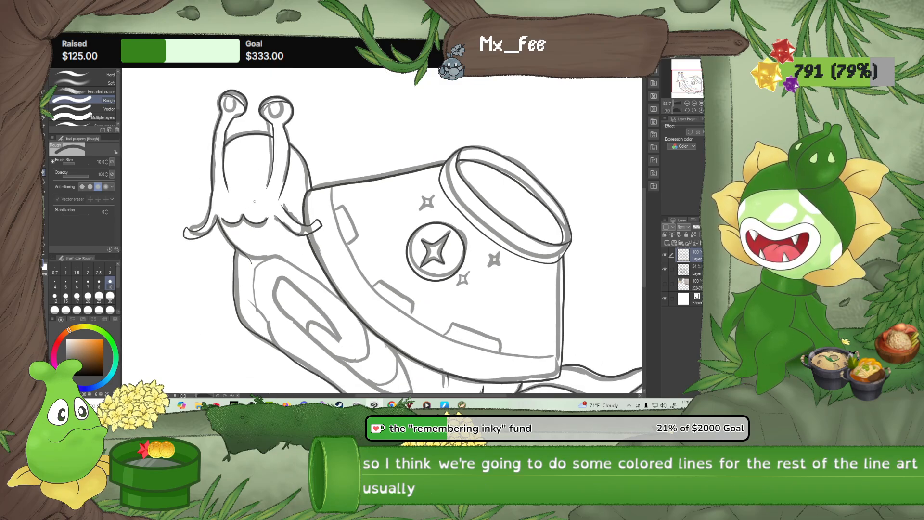
{"action": "scroll", "coordinate": [252, 214], "scroll_direction": "up", "scroll_amount": 2}
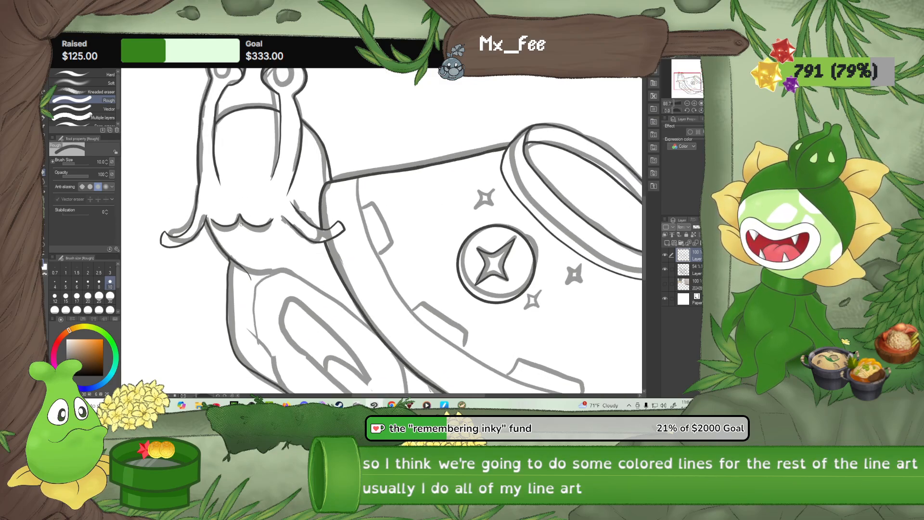
{"action": "scroll", "coordinate": [242, 224], "scroll_direction": "down", "scroll_amount": 1}
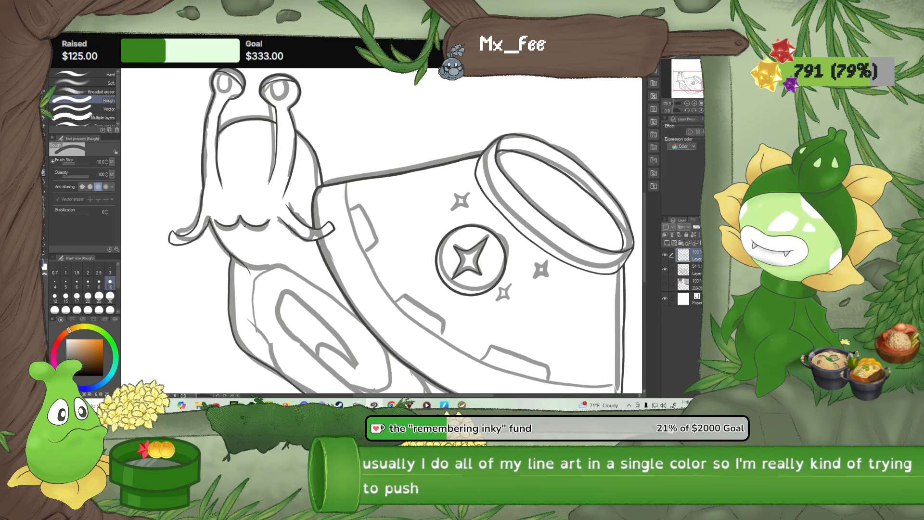
Erase the inked inner edge of the eyestalk nearer the bowl with the Rough eraser at size 30
{"action": "scroll", "coordinate": [251, 182], "scroll_direction": "up", "scroll_amount": 4}
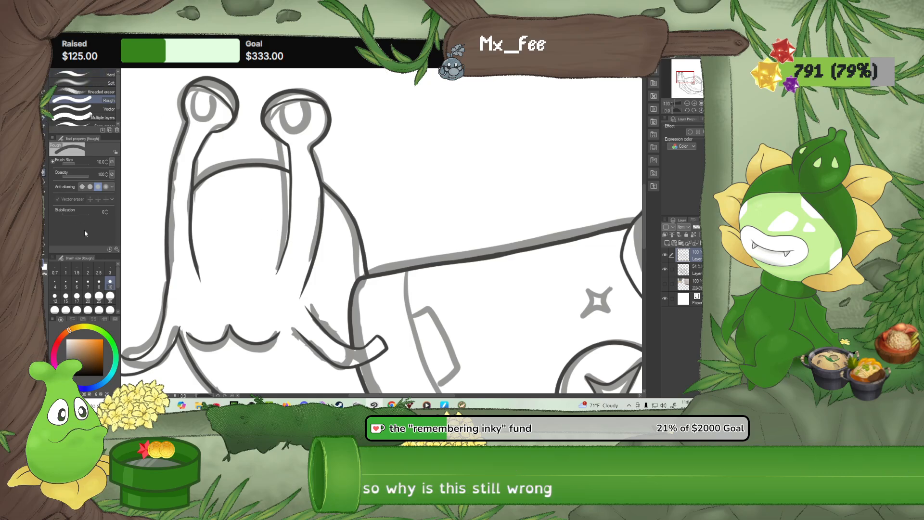
{"action": "left_click", "coordinate": [111, 296]}
{"action": "left_click_drag", "start_coordinate": [274, 283], "coordinate": [292, 222]}
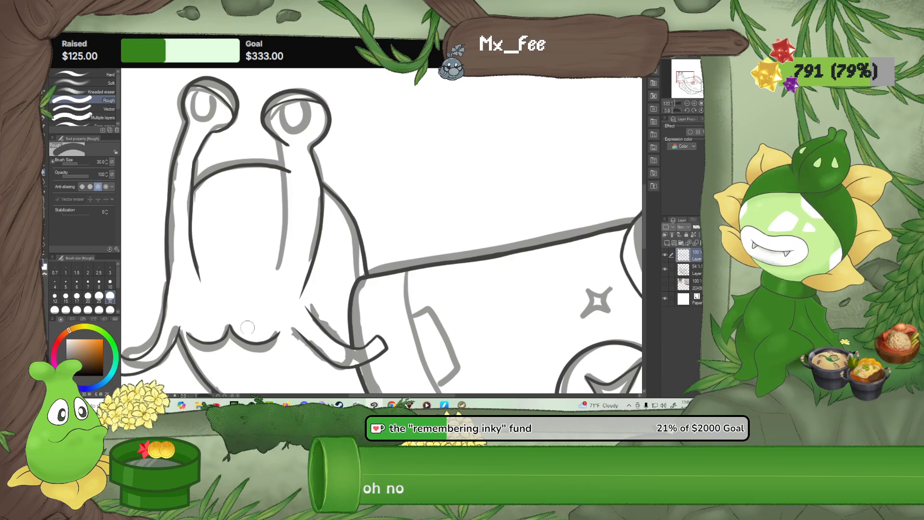
Close Media Player and switch to the File Explorer window holding the Core Keeper OST folder
{"action": "left_click", "coordinate": [426, 404]}
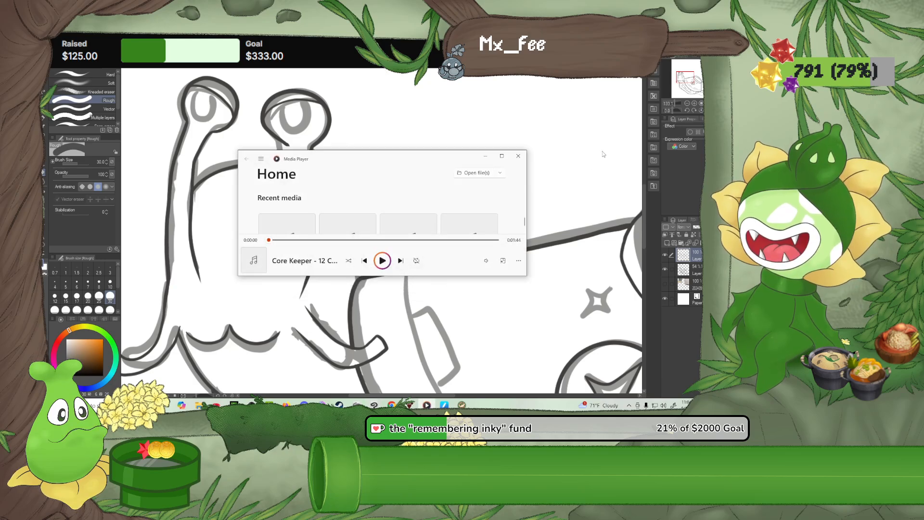
{"action": "left_click", "coordinate": [519, 158]}
{"action": "left_click", "coordinate": [199, 405]}
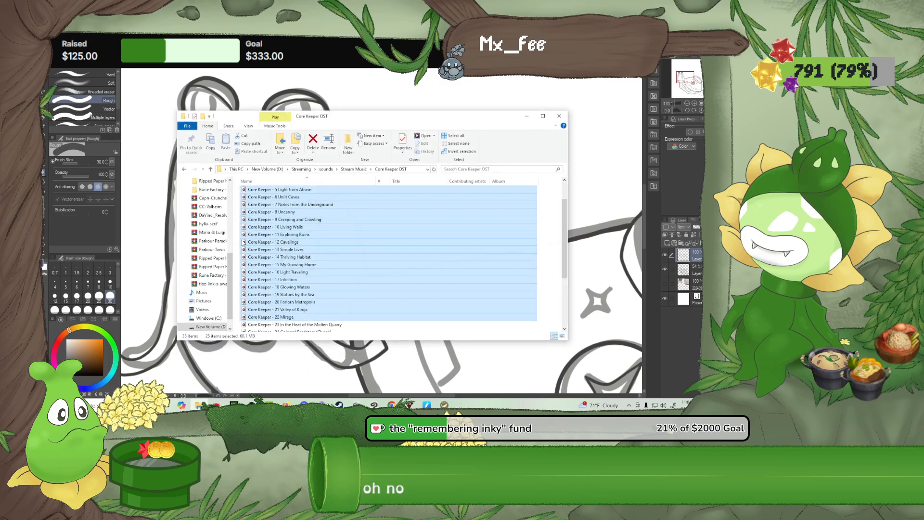
Open the Snacko (Original Game Soundtrack) folder in Stream Music and select the tracks from Snacko Island through Forest Theme (Bonus)
{"action": "left_click", "coordinate": [361, 170]}
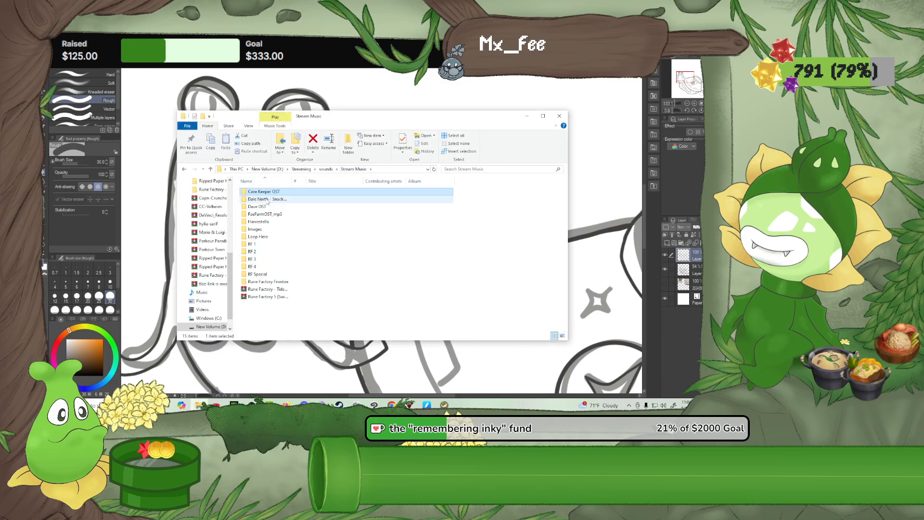
{"action": "double_click", "coordinate": [283, 199]}
{"action": "left_click", "coordinate": [266, 253]}
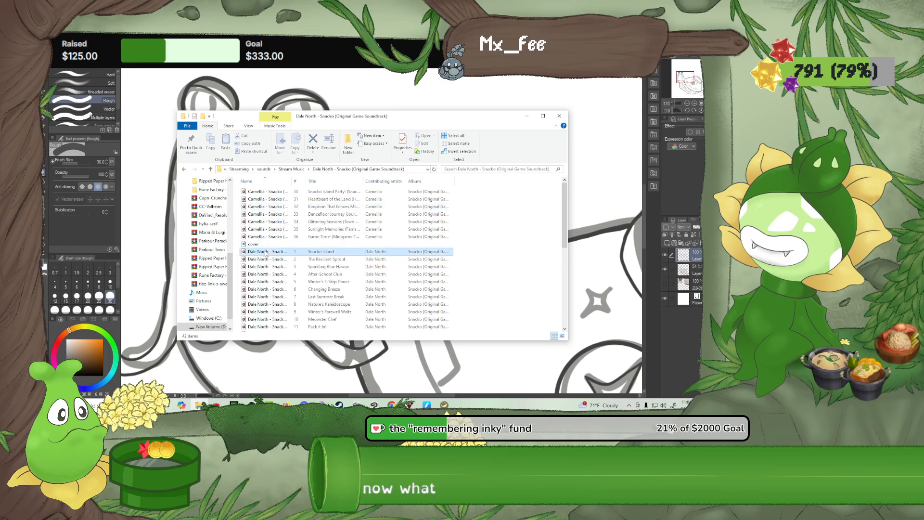
{"action": "scroll", "coordinate": [265, 253], "scroll_direction": "down", "scroll_amount": 4}
{"action": "scroll", "coordinate": [266, 254], "scroll_direction": "down", "scroll_amount": 2}
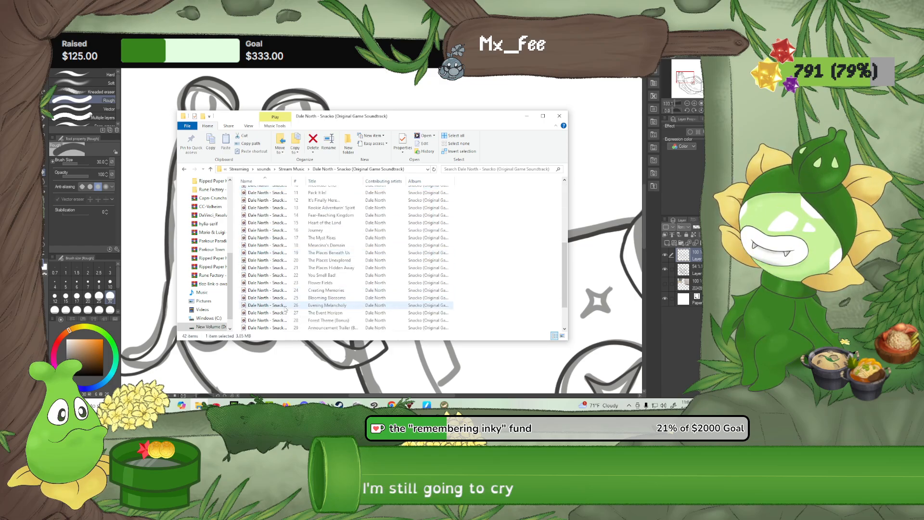
{"action": "left_click", "coordinate": [289, 321]}
{"action": "left_click", "coordinate": [281, 320], "text": "shift"}
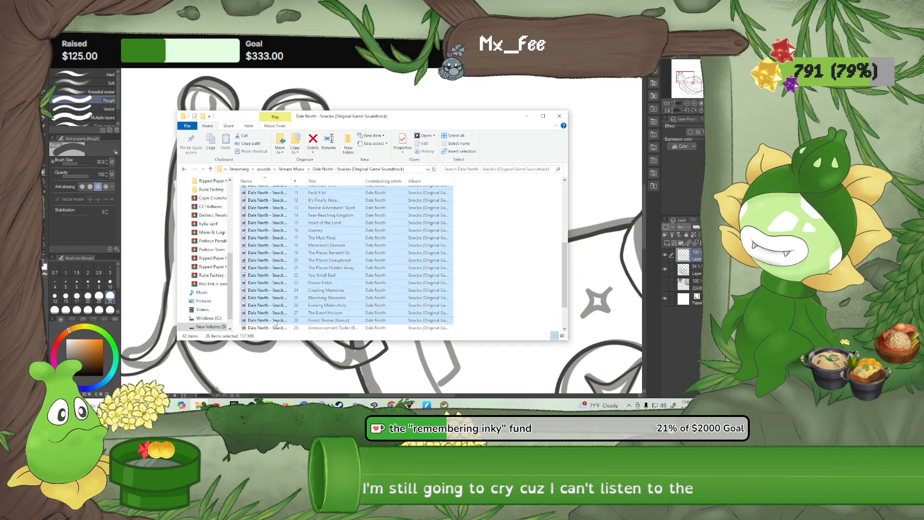
Start the selected Snacko tracks in Media Player and minimise both the player and File Explorer to return to the drawing
{"action": "right_click", "coordinate": [275, 320]}
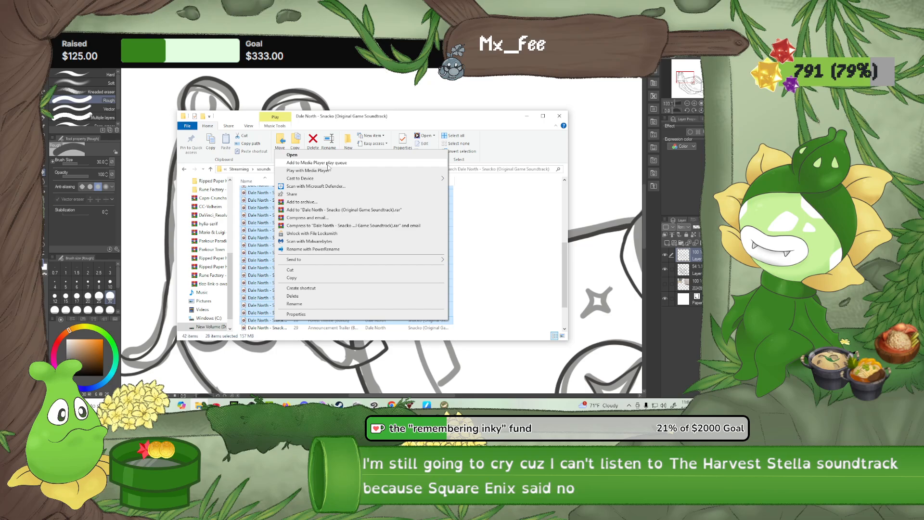
{"action": "left_click", "coordinate": [327, 165]}
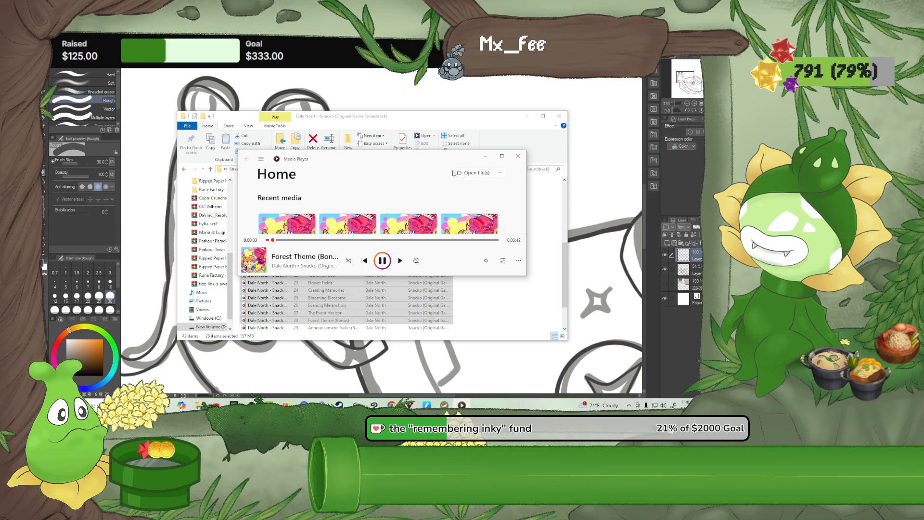
{"action": "left_click", "coordinate": [485, 156]}
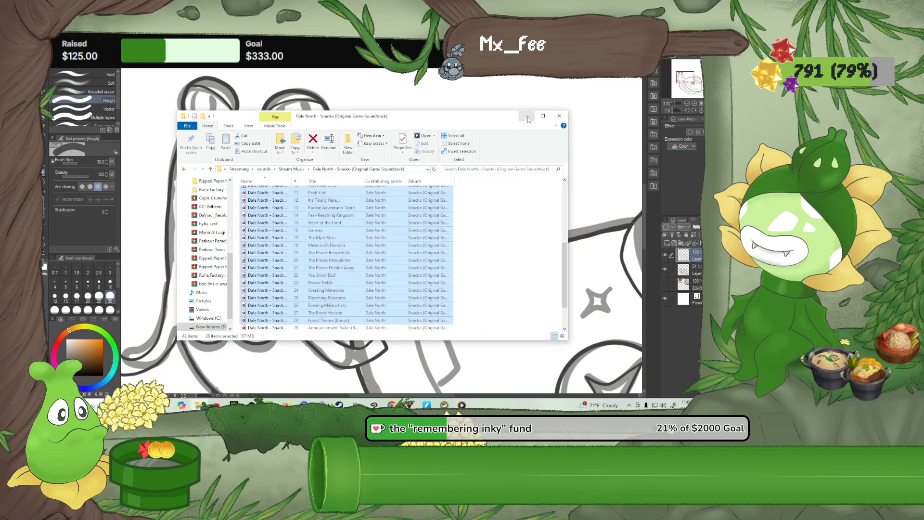
{"action": "left_click", "coordinate": [526, 117]}
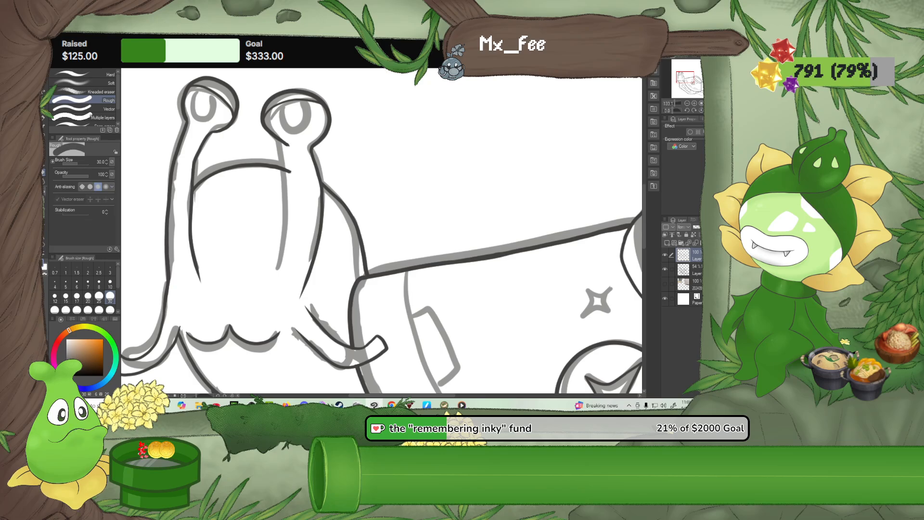
Try to ink the inner edge of the eyestalk nearer the bowl with the Curve tool at size 10
{"action": "left_click", "coordinate": [44, 208]}
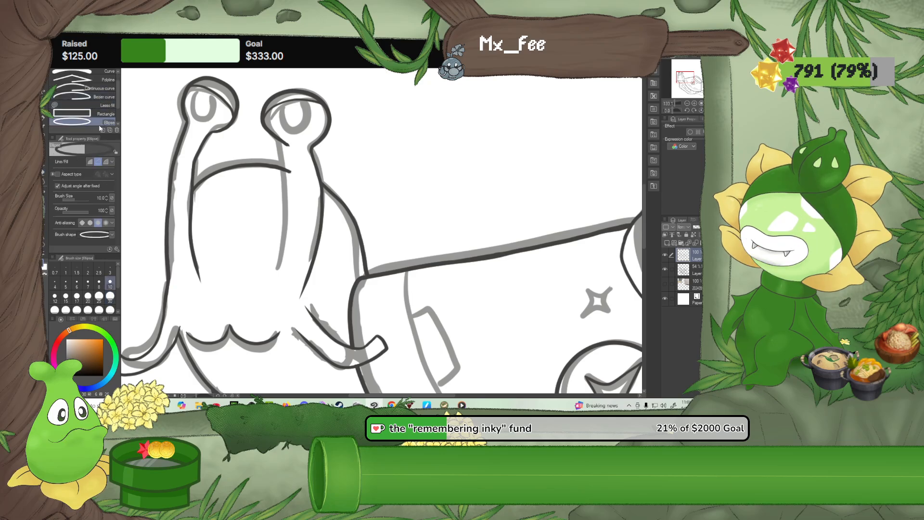
{"action": "left_click", "coordinate": [92, 73]}
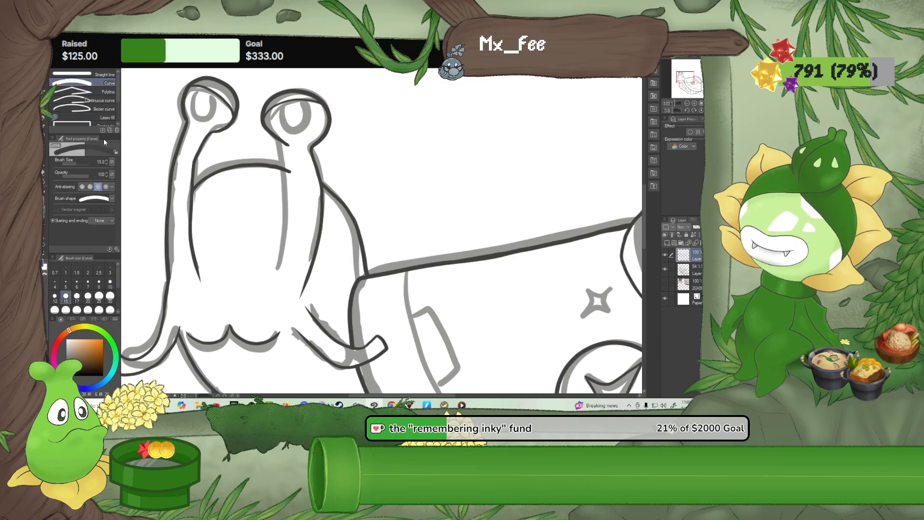
{"action": "left_click", "coordinate": [110, 282]}
{"action": "scroll", "coordinate": [283, 272], "scroll_direction": "up", "scroll_amount": 1}
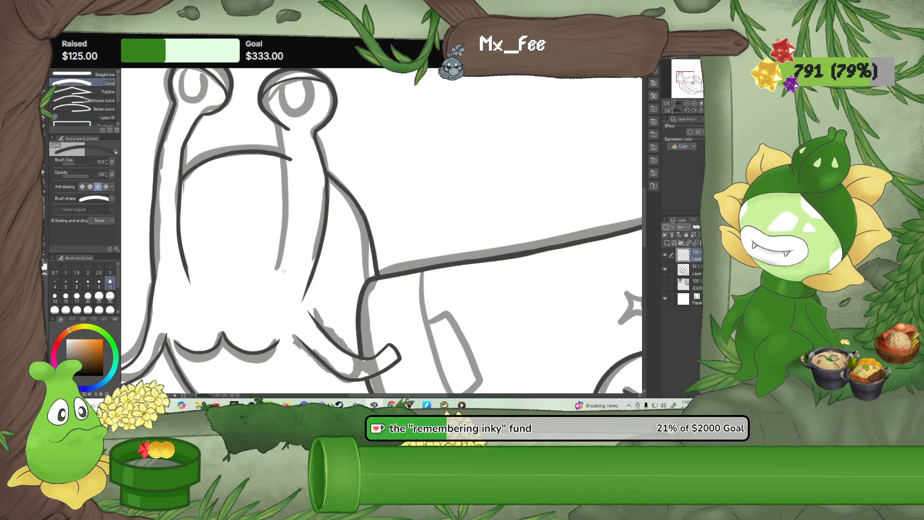
{"action": "left_click_drag", "start_coordinate": [609, 143], "coordinate": [553, 169]}
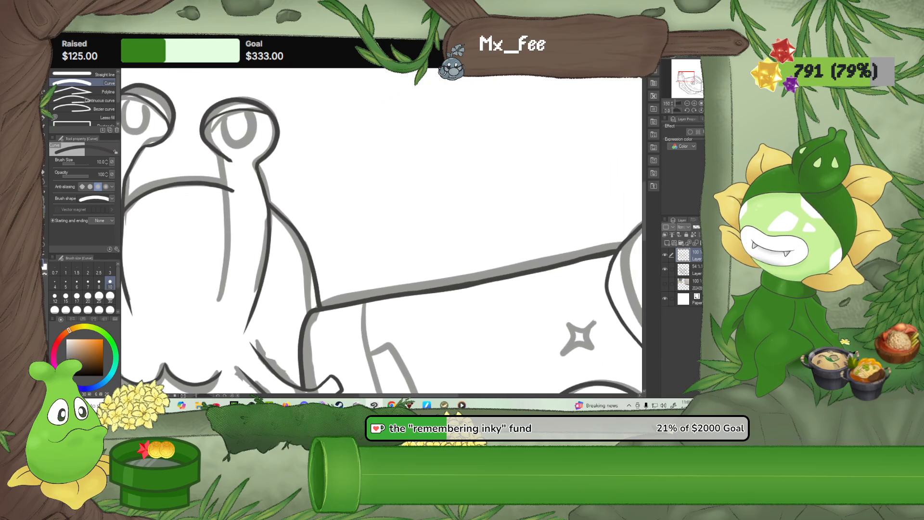
{"action": "left_click", "coordinate": [696, 110]}
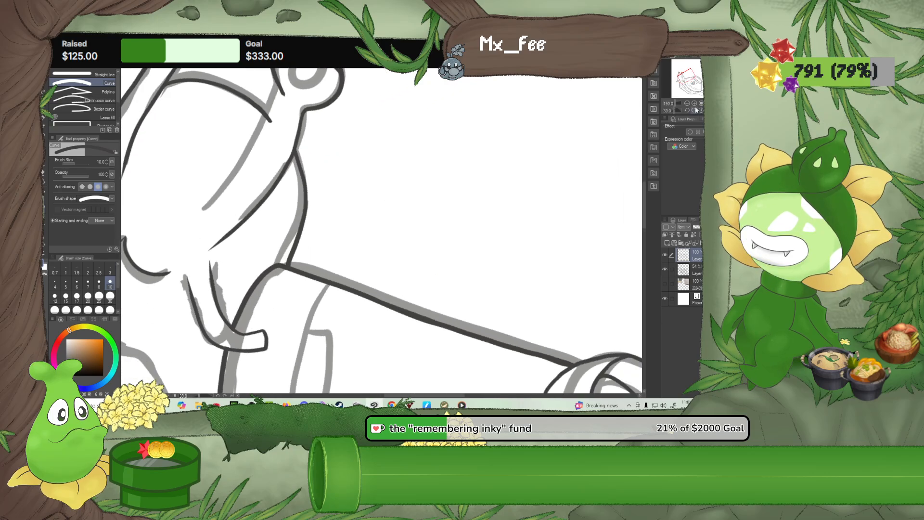
{"action": "left_click", "coordinate": [697, 110]}
{"action": "left_click_drag", "start_coordinate": [308, 104], "coordinate": [276, 173]}
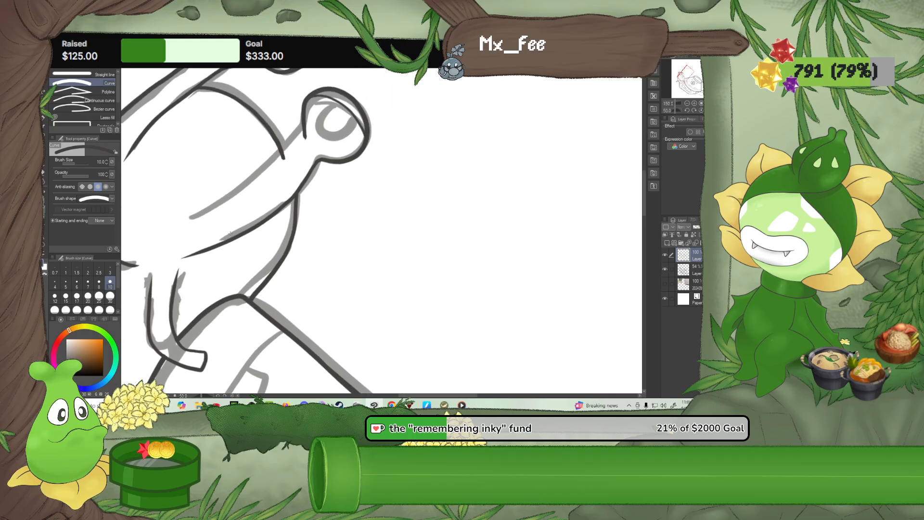
{"action": "left_click_drag", "start_coordinate": [191, 222], "coordinate": [214, 215]}
{"action": "key", "text": "ctrl+z"}
Ink the inner edge of the eyestalk nearer the bowl up to its eyeball with the Continuous curve tool at size 10
{"action": "left_click", "coordinate": [99, 100]}
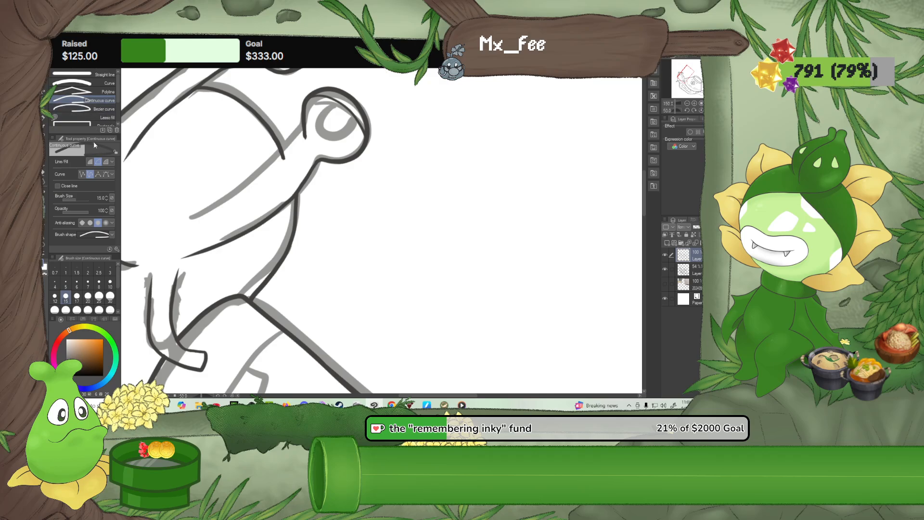
{"action": "left_click", "coordinate": [111, 284]}
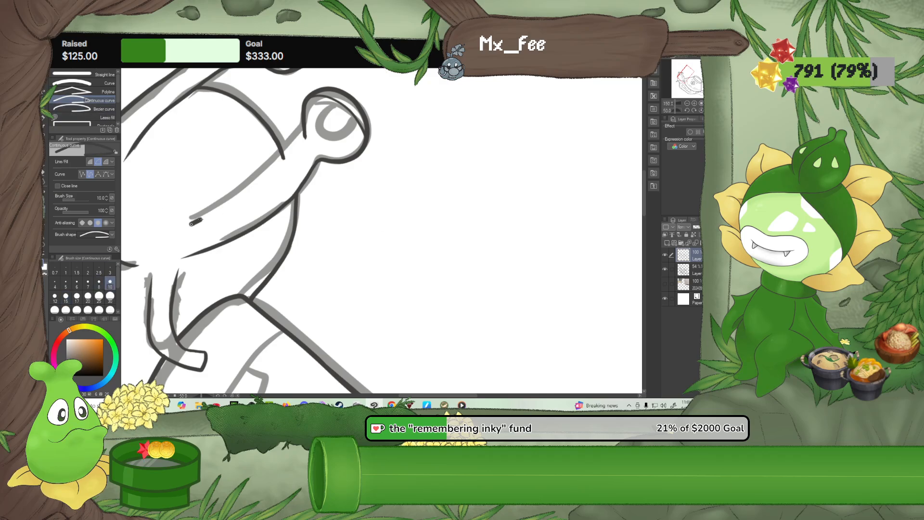
{"action": "left_click", "coordinate": [256, 193]}
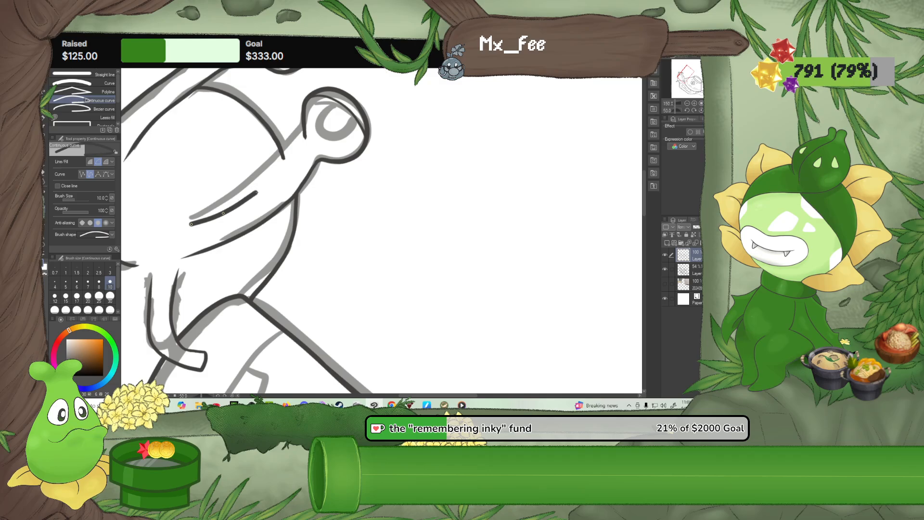
{"action": "left_click", "coordinate": [283, 171]}
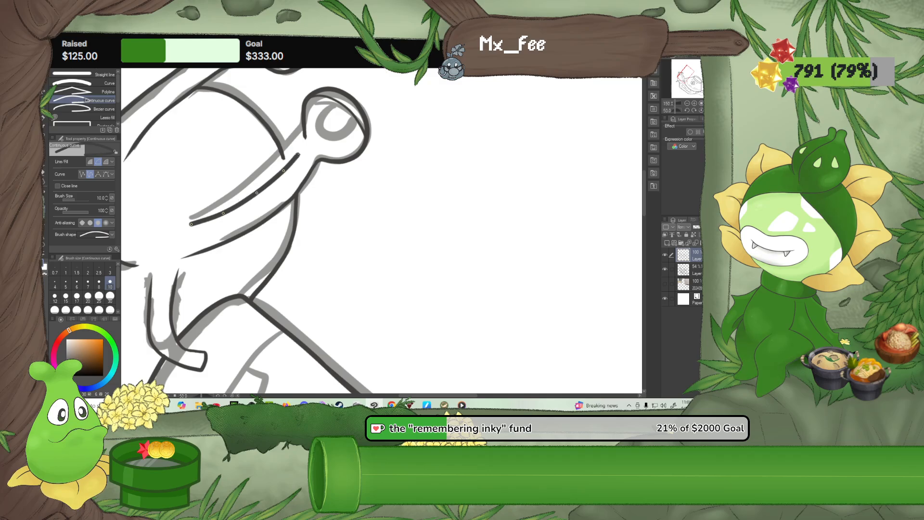
{"action": "double_click", "coordinate": [305, 138]}
Trim the blunt lower end of the eyestalk's inner line with the Rough eraser at size 30
{"action": "left_click", "coordinate": [42, 119]}
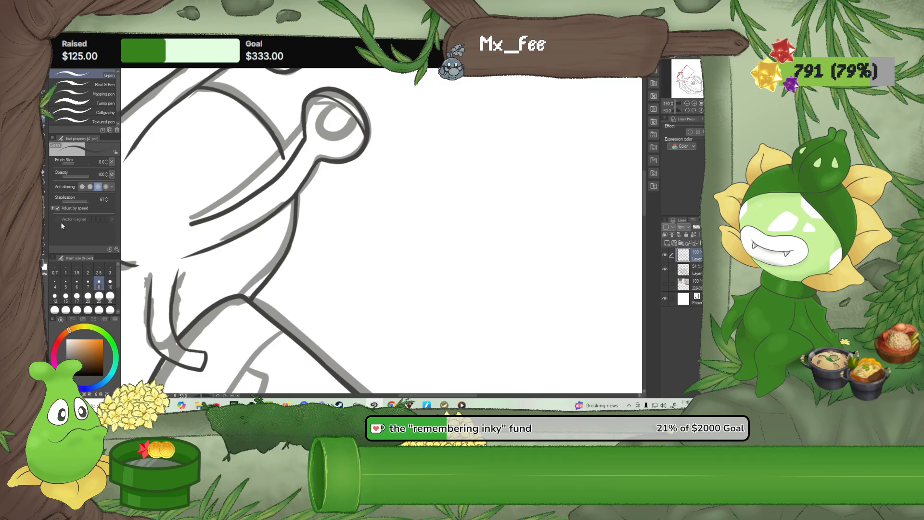
{"action": "scroll", "coordinate": [192, 226], "scroll_direction": "up", "scroll_amount": 5}
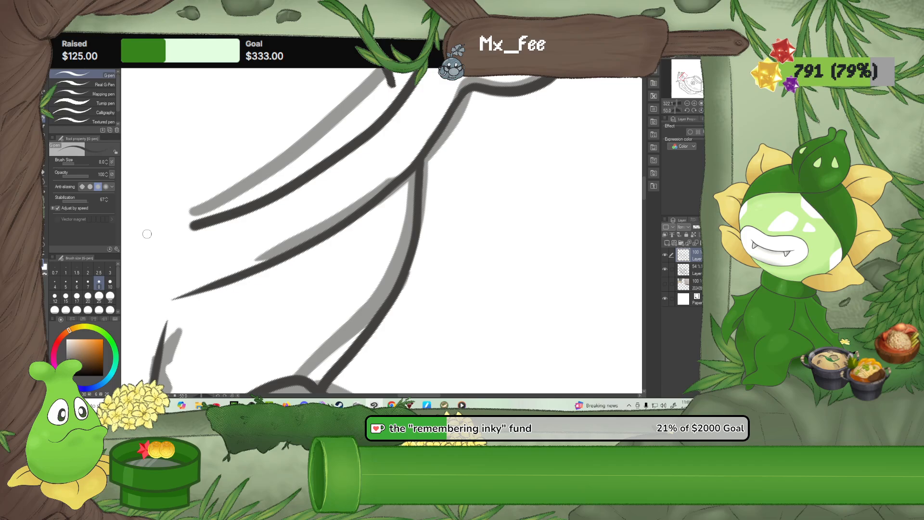
{"action": "key", "text": "e"}
{"action": "mouse_move", "coordinate": [215, 233]}
{"action": "left_mouse_down"}
{"action": "mouse_move", "coordinate": [211, 209]}
{"action": "mouse_move", "coordinate": [194, 222]}
{"action": "left_mouse_up"}
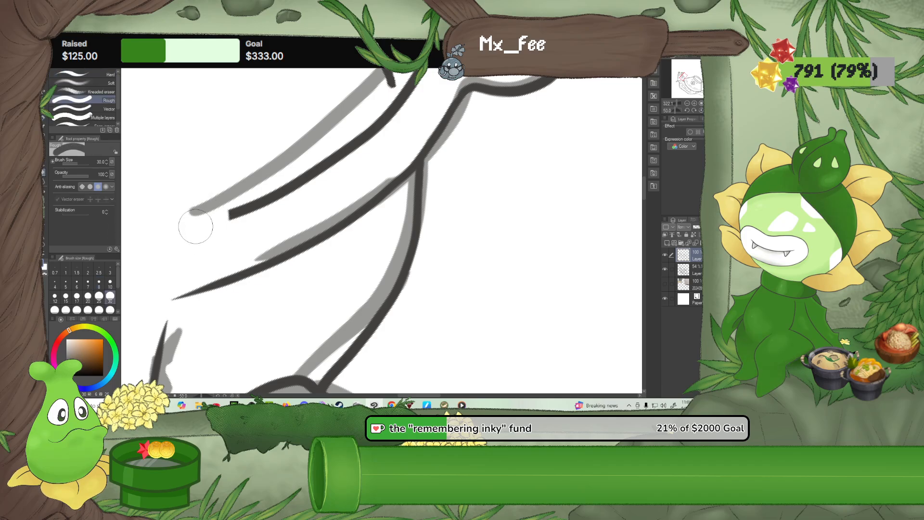
Redraw the inner line's lower end as a tapered tip with the size 10 G-pen and erase the uneven joint
{"action": "left_click", "coordinate": [42, 118]}
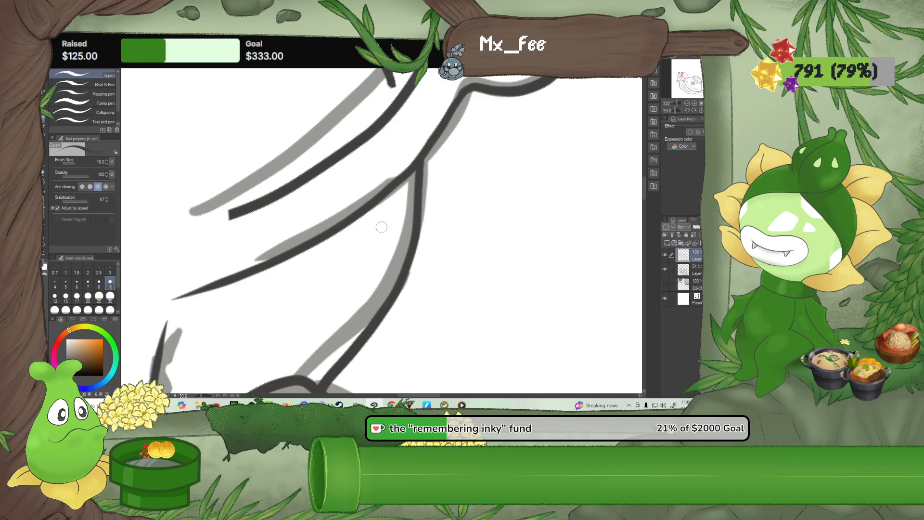
{"action": "left_click_drag", "start_coordinate": [181, 235], "coordinate": [227, 220]}
{"action": "left_click_drag", "start_coordinate": [177, 239], "coordinate": [243, 215]}
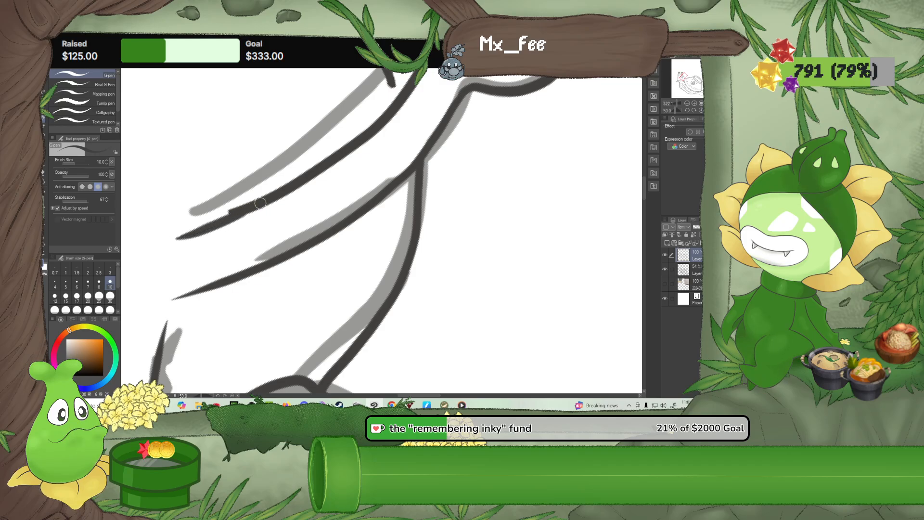
{"action": "left_click", "coordinate": [42, 172]}
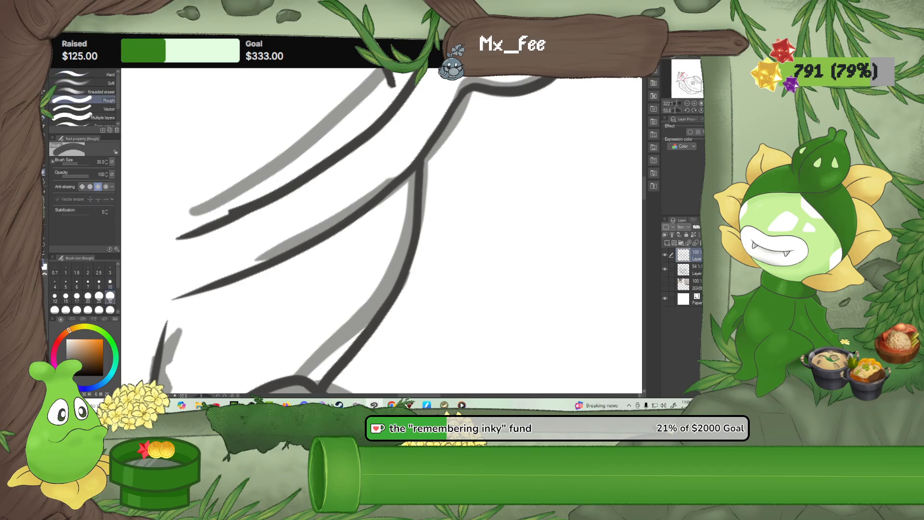
{"action": "left_click_drag", "start_coordinate": [215, 201], "coordinate": [245, 187]}
Extend the head's top outline with the G-pen until it meets the inner edge of the eyestalk nearer the bowl
{"action": "left_click", "coordinate": [43, 119]}
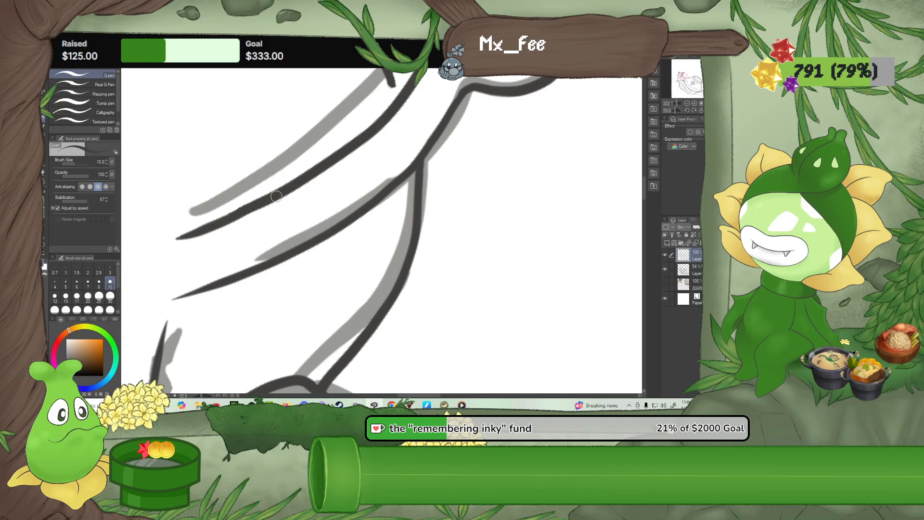
{"action": "mouse_move", "coordinate": [359, 173]}
{"action": "left_mouse_down"}
{"action": "mouse_move", "coordinate": [276, 245]}
{"action": "mouse_move", "coordinate": [248, 251]}
{"action": "left_mouse_up"}
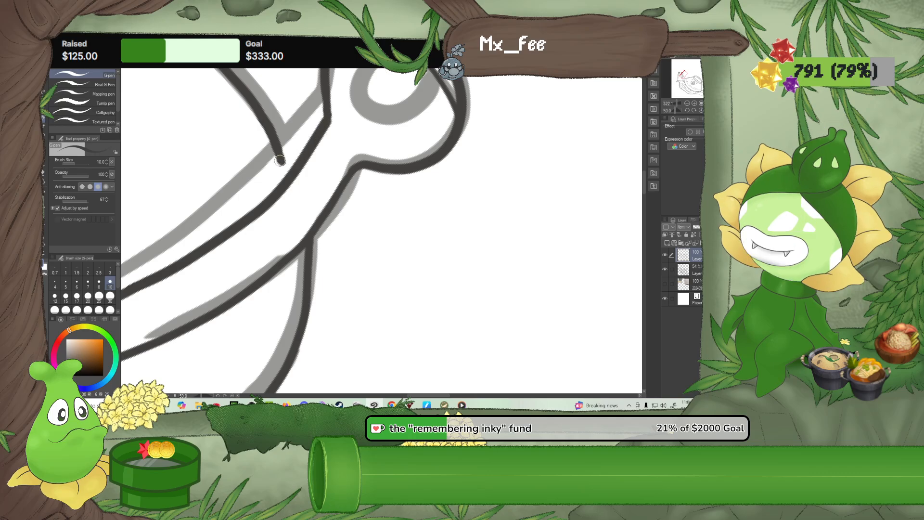
{"action": "left_click_drag", "start_coordinate": [277, 155], "coordinate": [287, 180]}
{"action": "scroll", "coordinate": [162, 290], "scroll_direction": "down", "scroll_amount": 10}
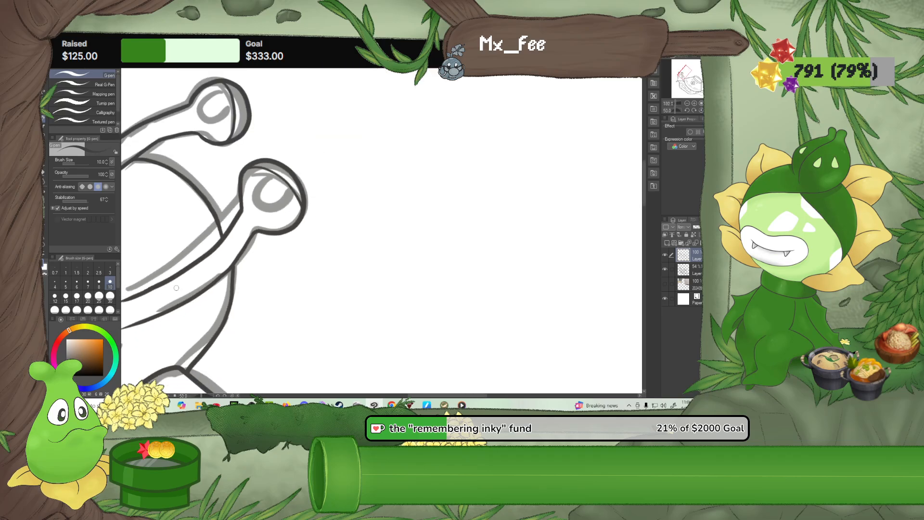
Straighten the canvas and ink a rounded iris beneath the eyelid of each eye with the size 10 G-pen
{"action": "left_click_drag", "start_coordinate": [214, 292], "coordinate": [327, 308]}
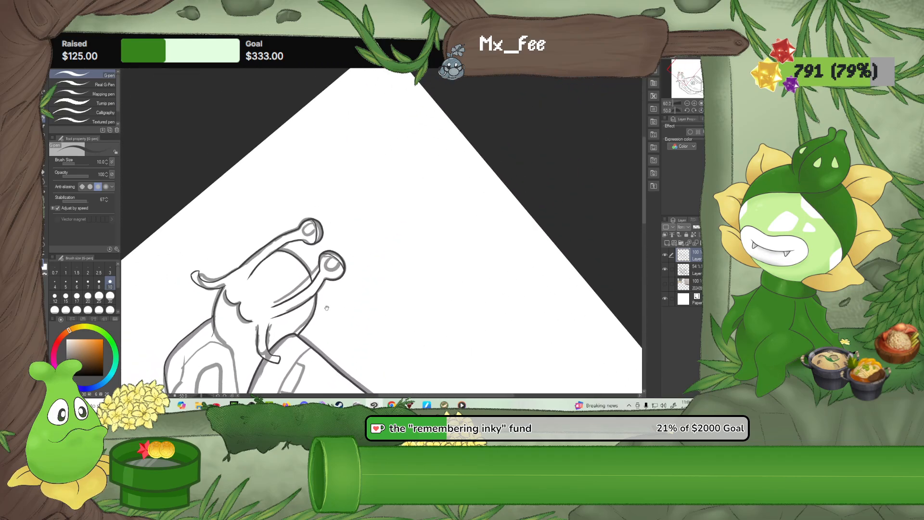
{"action": "left_click", "coordinate": [701, 110]}
{"action": "scroll", "coordinate": [529, 378], "scroll_direction": "up", "scroll_amount": 4}
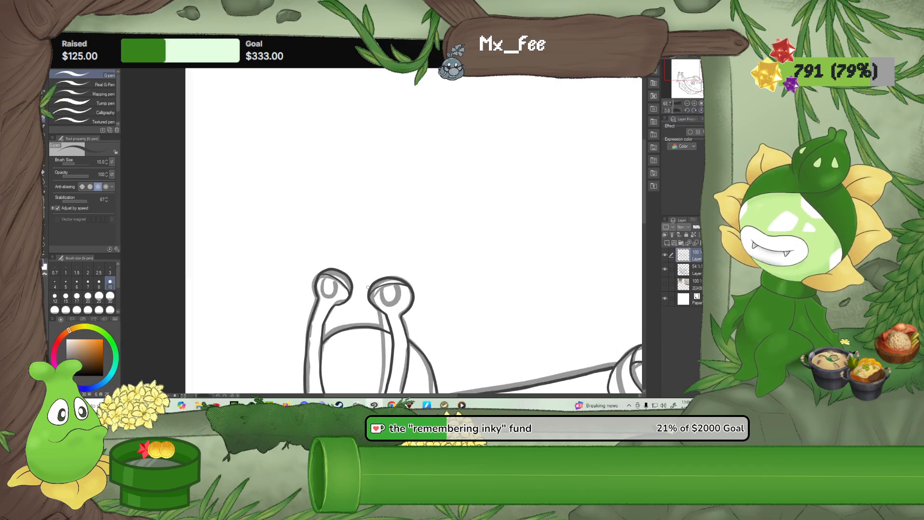
{"action": "scroll", "coordinate": [337, 304], "scroll_direction": "up", "scroll_amount": 8}
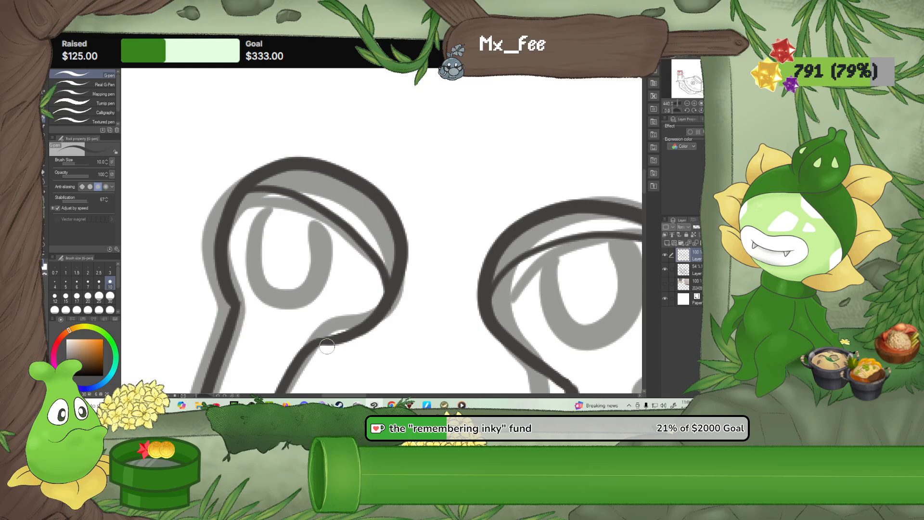
{"action": "left_click_drag", "start_coordinate": [306, 351], "coordinate": [371, 318]}
{"action": "mouse_move", "coordinate": [281, 192]}
{"action": "left_mouse_down"}
{"action": "mouse_move", "coordinate": [259, 225]}
{"action": "mouse_move", "coordinate": [257, 258]}
{"action": "mouse_move", "coordinate": [270, 285]}
{"action": "mouse_move", "coordinate": [306, 290]}
{"action": "mouse_move", "coordinate": [331, 275]}
{"action": "mouse_move", "coordinate": [338, 225]}
{"action": "left_mouse_up"}
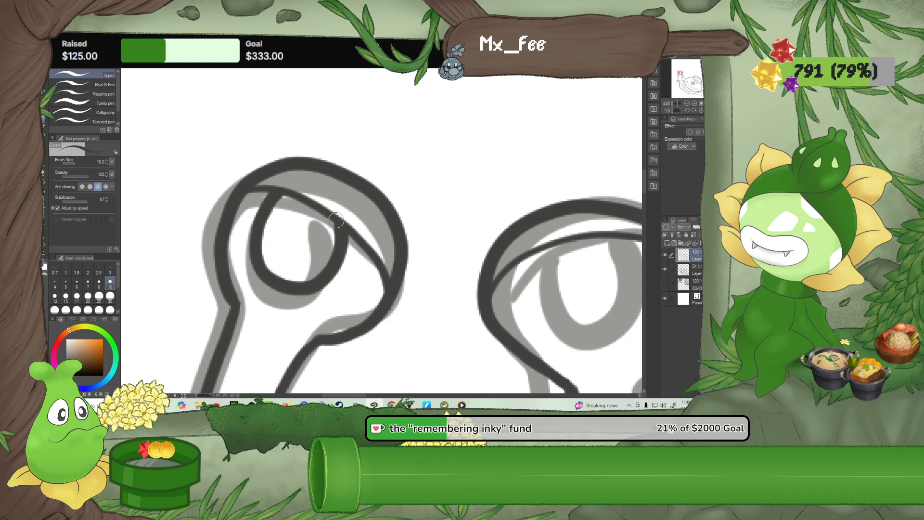
{"action": "mouse_move", "coordinate": [485, 266]}
{"action": "left_mouse_down"}
{"action": "mouse_move", "coordinate": [333, 235]}
{"action": "mouse_move", "coordinate": [373, 230]}
{"action": "mouse_move", "coordinate": [369, 274]}
{"action": "mouse_move", "coordinate": [399, 293]}
{"action": "mouse_move", "coordinate": [432, 293]}
{"action": "mouse_move", "coordinate": [456, 267]}
{"action": "mouse_move", "coordinate": [463, 233]}
{"action": "mouse_move", "coordinate": [448, 209]}
{"action": "mouse_move", "coordinate": [409, 218]}
{"action": "left_mouse_up"}
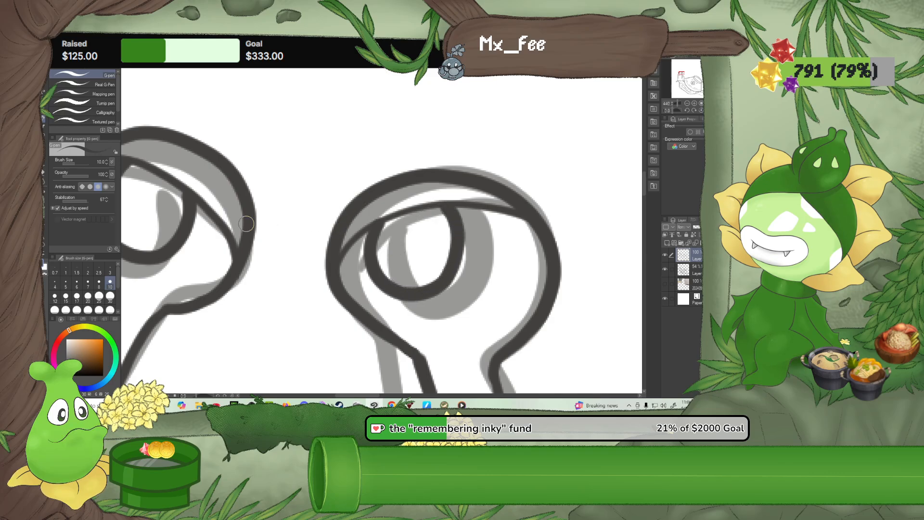
Ink a smaller rounded shape inside the iris of each eye with the size 10 G-pen
{"action": "scroll", "coordinate": [133, 254], "scroll_direction": "down", "scroll_amount": 8}
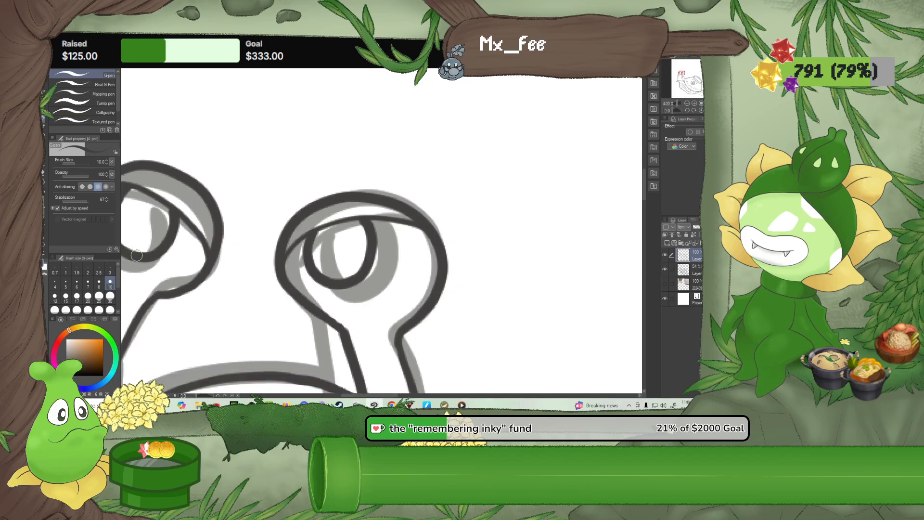
{"action": "mouse_move", "coordinate": [154, 267]}
{"action": "left_mouse_down"}
{"action": "mouse_move", "coordinate": [237, 295]}
{"action": "mouse_move", "coordinate": [246, 307]}
{"action": "left_mouse_up"}
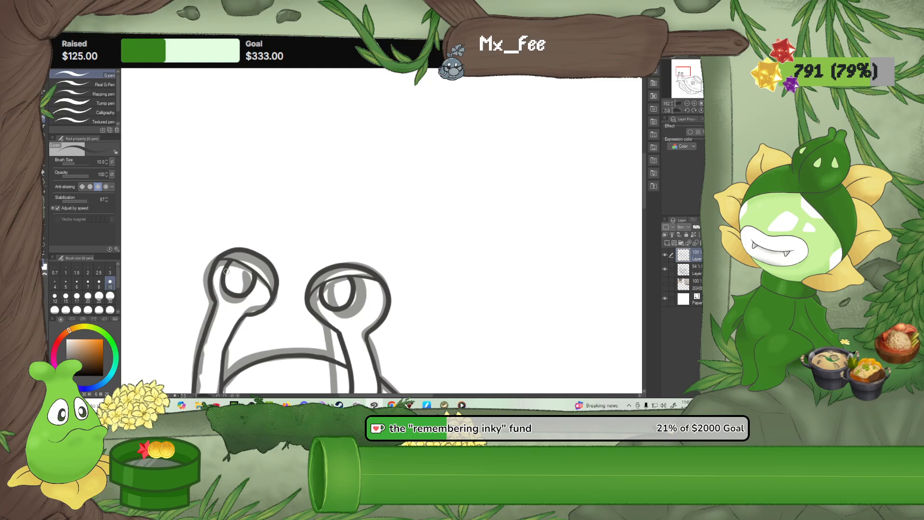
{"action": "left_click_drag", "start_coordinate": [227, 273], "coordinate": [229, 280]}
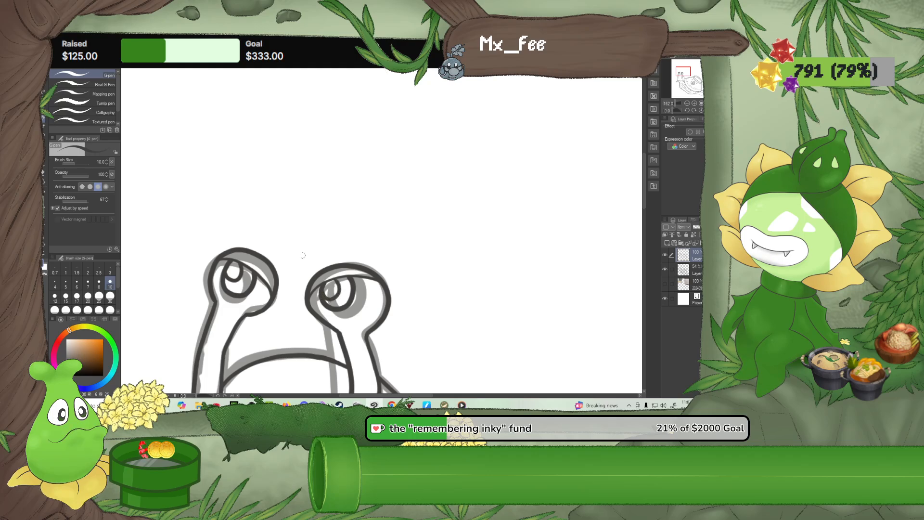
Fill the iris of both eyes with dark ink using the size 10 G-pen, leaving the rounded inner shape as a highlight
{"action": "left_click_drag", "start_coordinate": [230, 282], "coordinate": [244, 279]}
{"action": "mouse_move", "coordinate": [243, 289]}
{"action": "left_mouse_down"}
{"action": "mouse_move", "coordinate": [230, 287]}
{"action": "mouse_move", "coordinate": [243, 285]}
{"action": "left_mouse_up"}
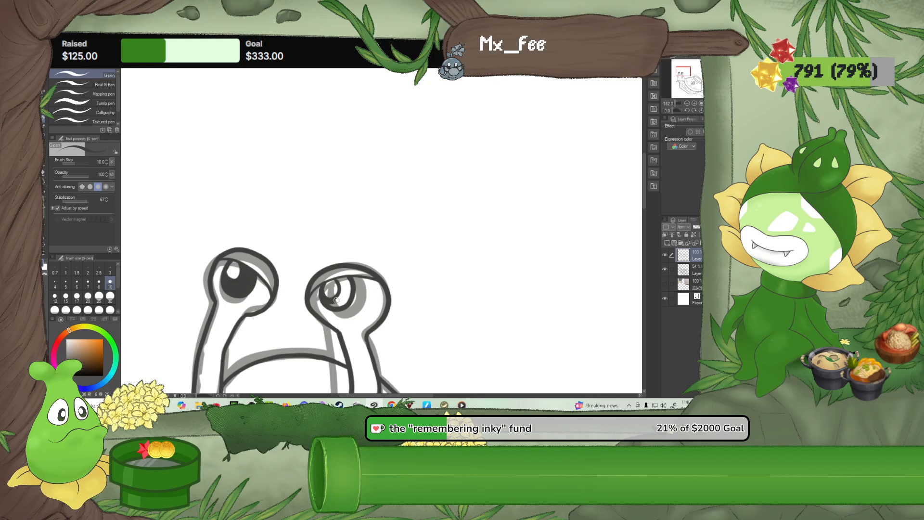
{"action": "left_click_drag", "start_coordinate": [341, 278], "coordinate": [347, 293]}
Clean up the highlight inside each eye with the Rough eraser at size 10
{"action": "scroll", "coordinate": [312, 298], "scroll_direction": "up", "scroll_amount": 4}
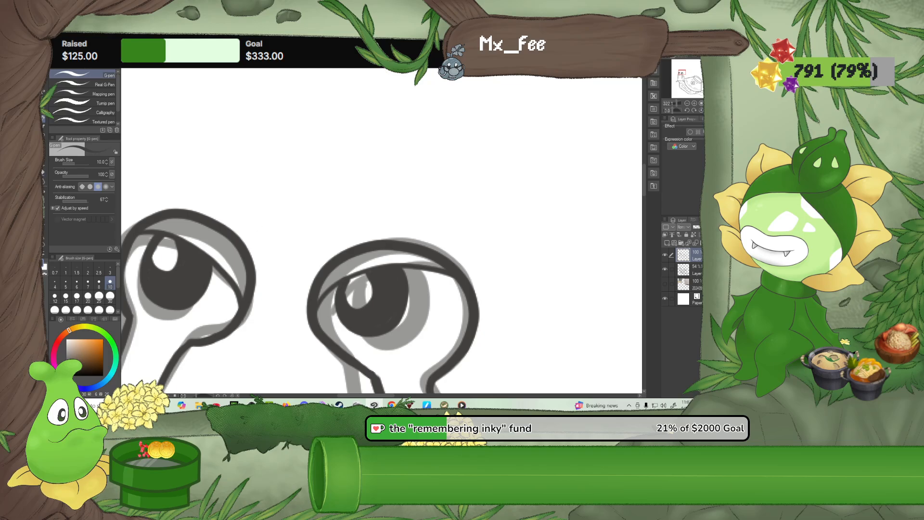
{"action": "key", "text": "e"}
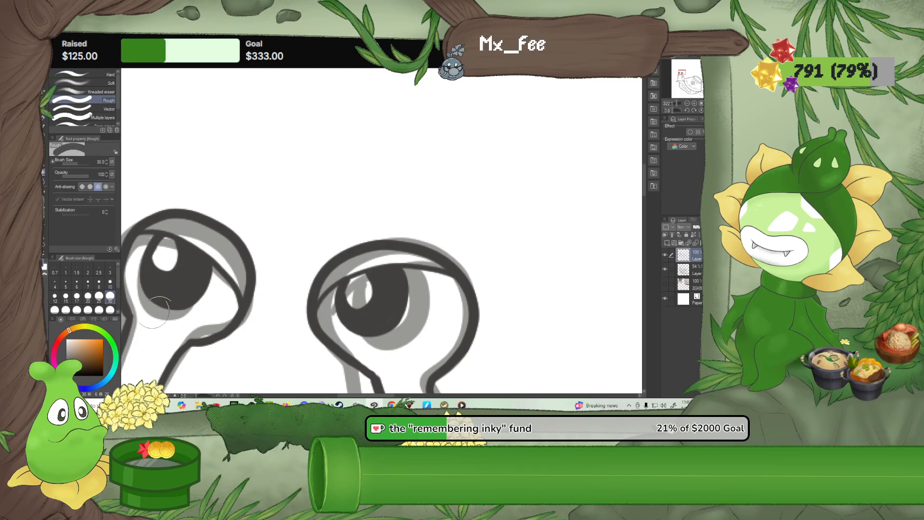
{"action": "left_click", "coordinate": [110, 283]}
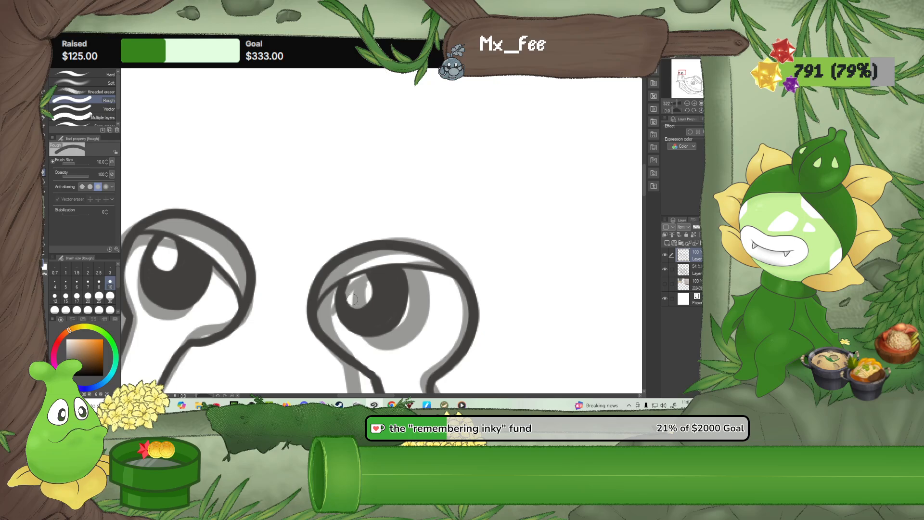
{"action": "mouse_move", "coordinate": [349, 293]}
{"action": "left_mouse_down"}
{"action": "mouse_move", "coordinate": [353, 283]}
{"action": "mouse_move", "coordinate": [368, 286]}
{"action": "left_mouse_up"}
{"action": "left_click_drag", "start_coordinate": [259, 285], "coordinate": [393, 300]}
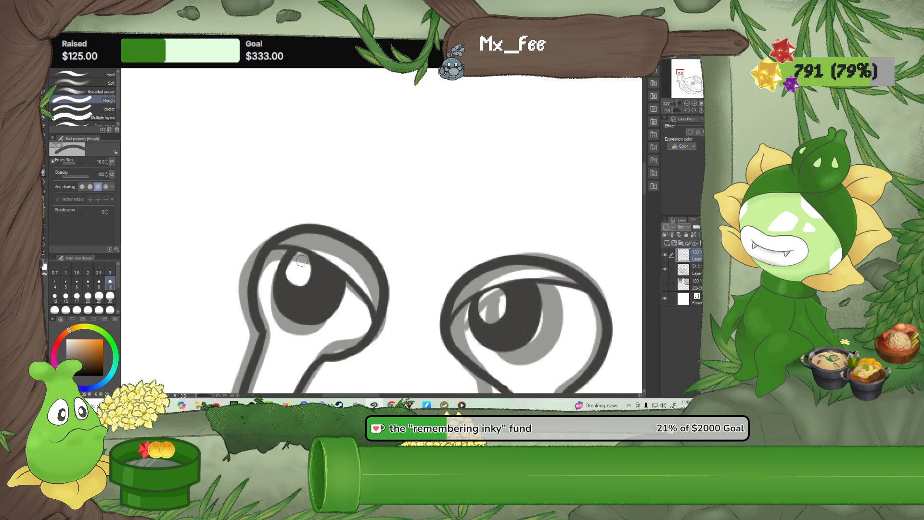
{"action": "mouse_move", "coordinate": [301, 259]}
{"action": "left_mouse_down"}
{"action": "mouse_move", "coordinate": [289, 271]}
{"action": "mouse_move", "coordinate": [307, 269]}
{"action": "mouse_move", "coordinate": [301, 259]}
{"action": "left_mouse_up"}
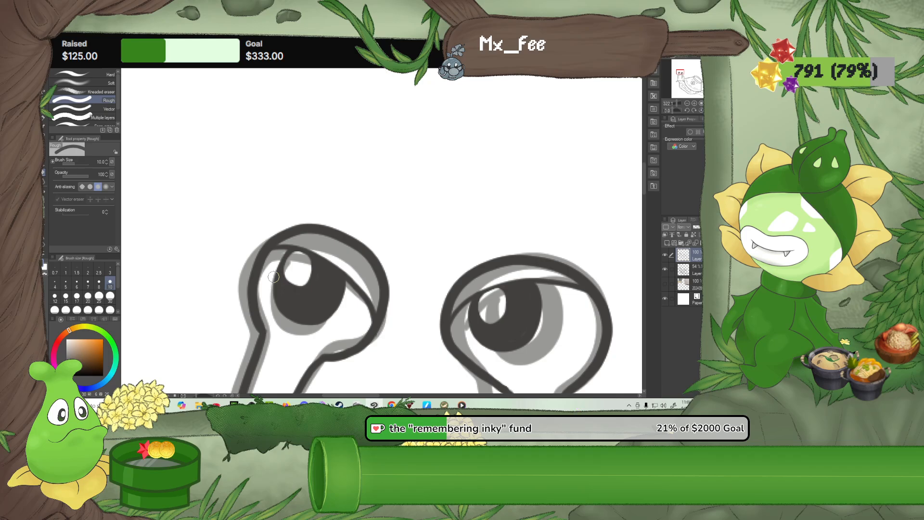
Choose a muted golden-yellow drawing colour
{"action": "scroll", "coordinate": [273, 277], "scroll_direction": "down", "scroll_amount": 6}
{"action": "scroll", "coordinate": [273, 295], "scroll_direction": "down", "scroll_amount": 4}
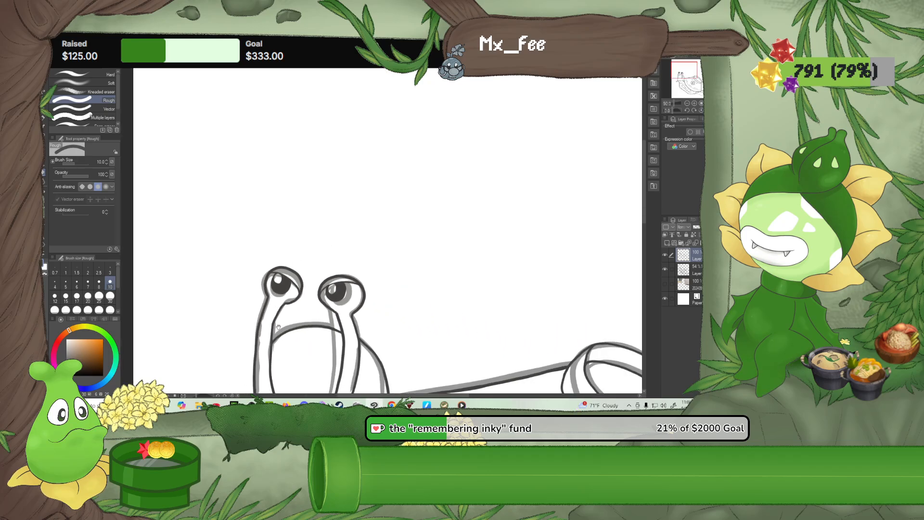
{"action": "left_click_drag", "start_coordinate": [253, 242], "coordinate": [234, 140]}
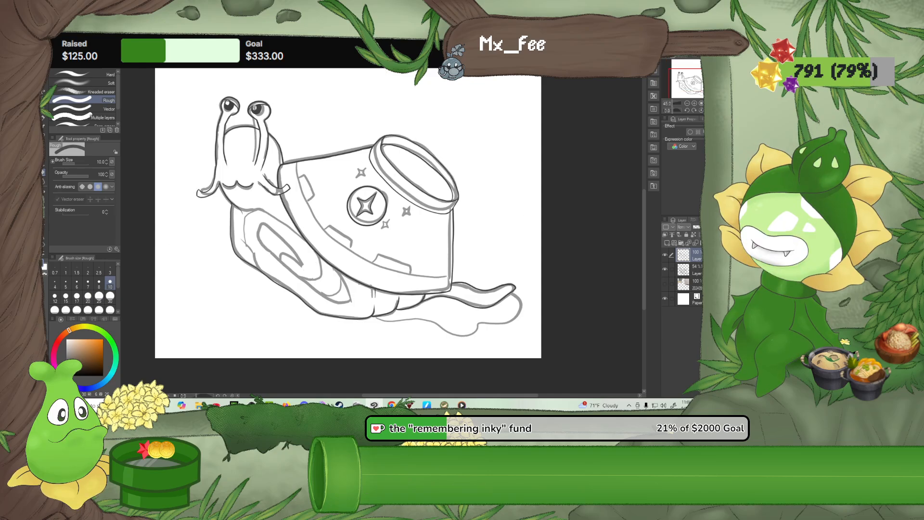
{"action": "left_click", "coordinate": [82, 327]}
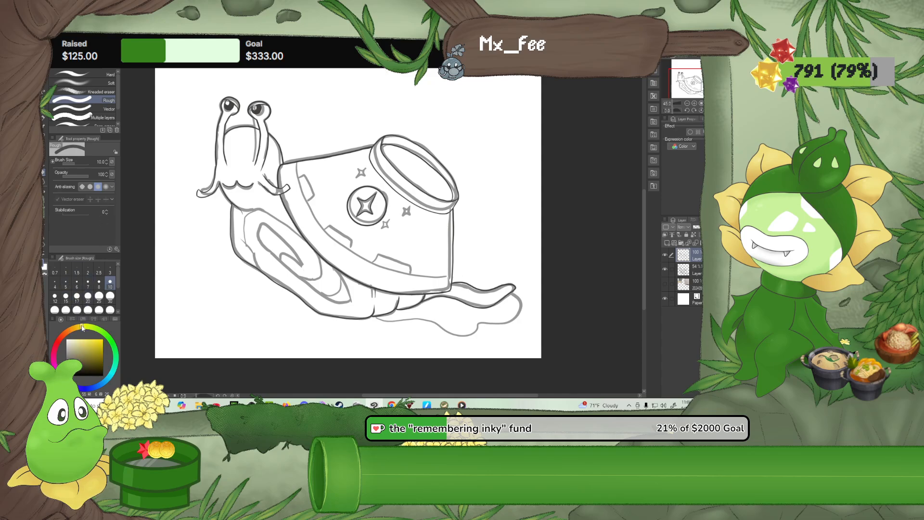
{"action": "left_click", "coordinate": [91, 355]}
{"action": "left_click", "coordinate": [78, 330]}
Switch to the G-pen and add a new layer directly beneath the line art layer for the spiral under the bowl
{"action": "scroll", "coordinate": [219, 267], "scroll_direction": "up", "scroll_amount": 2}
{"action": "scroll", "coordinate": [293, 270], "scroll_direction": "up", "scroll_amount": 4}
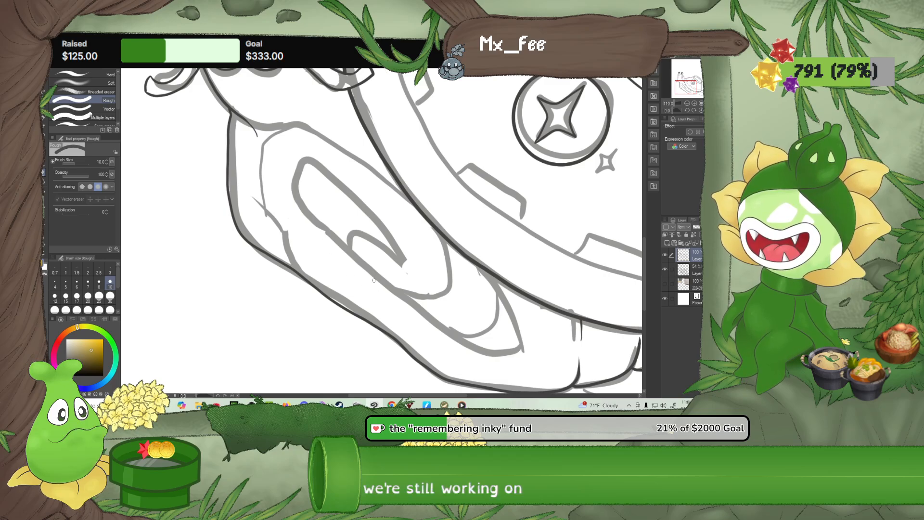
{"action": "left_click", "coordinate": [43, 120]}
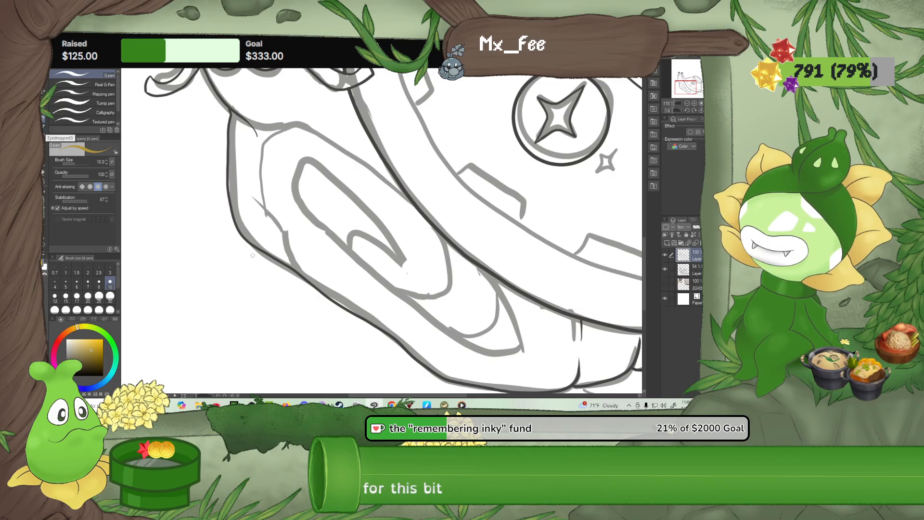
{"action": "left_click_drag", "start_coordinate": [292, 230], "coordinate": [227, 225]}
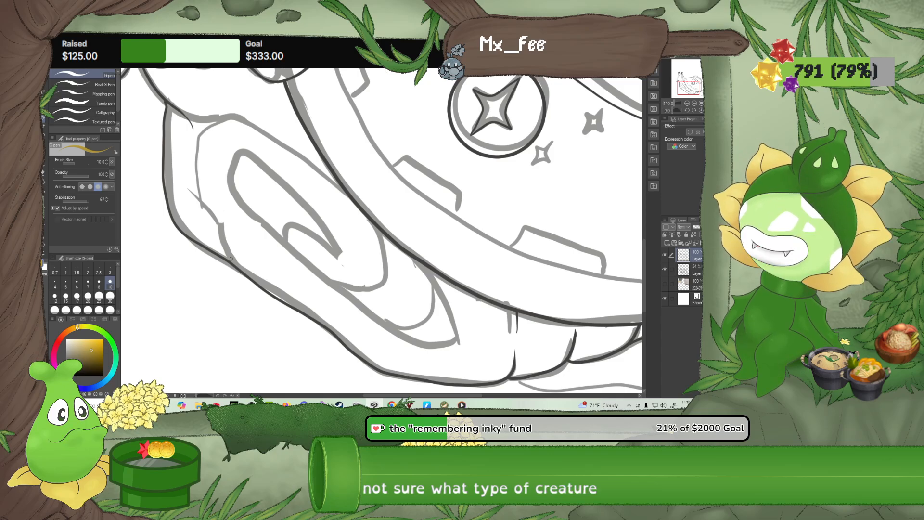
{"action": "left_click", "coordinate": [668, 244]}
{"action": "left_click_drag", "start_coordinate": [682, 255], "coordinate": [680, 280]}
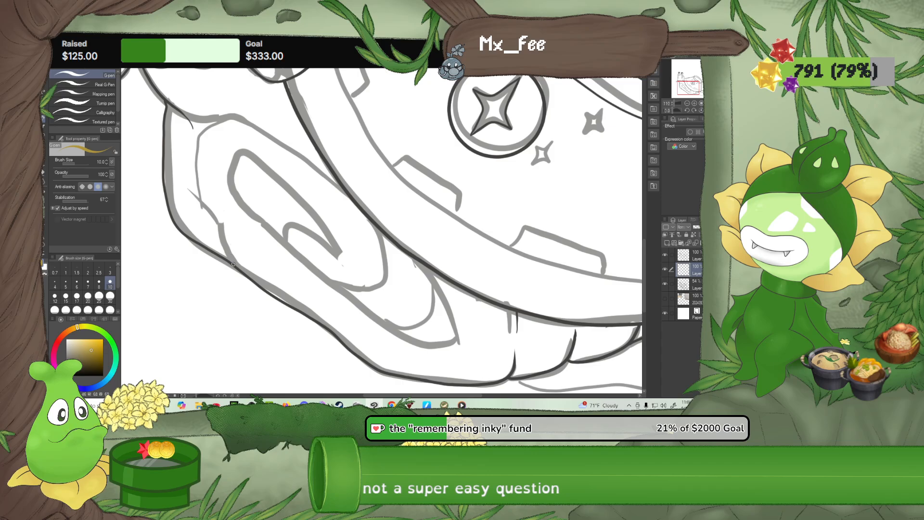
Ink the spiral's outer front edge, erase it with the size 100 Rough eraser, and redraw it in a darker ochre over the spiral's top
{"action": "left_click_drag", "start_coordinate": [230, 258], "coordinate": [201, 200]}
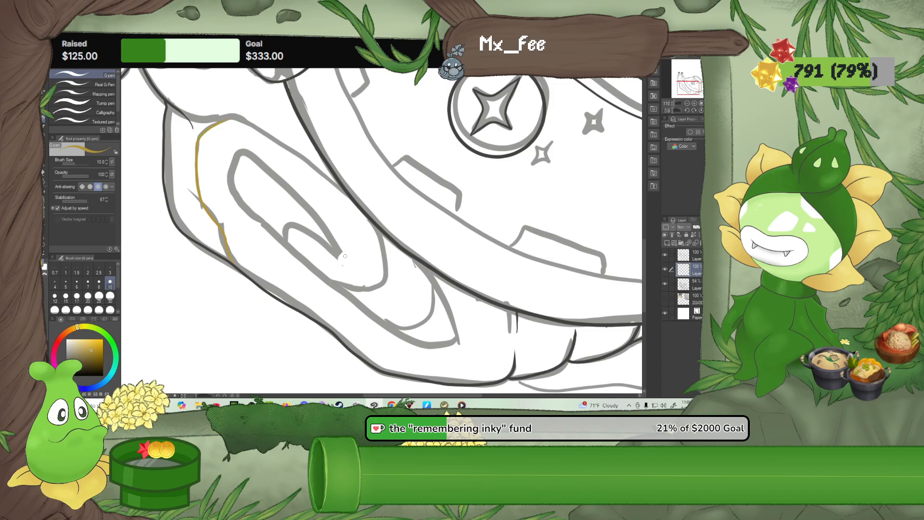
{"action": "left_click", "coordinate": [90, 354]}
{"action": "left_click", "coordinate": [43, 174]}
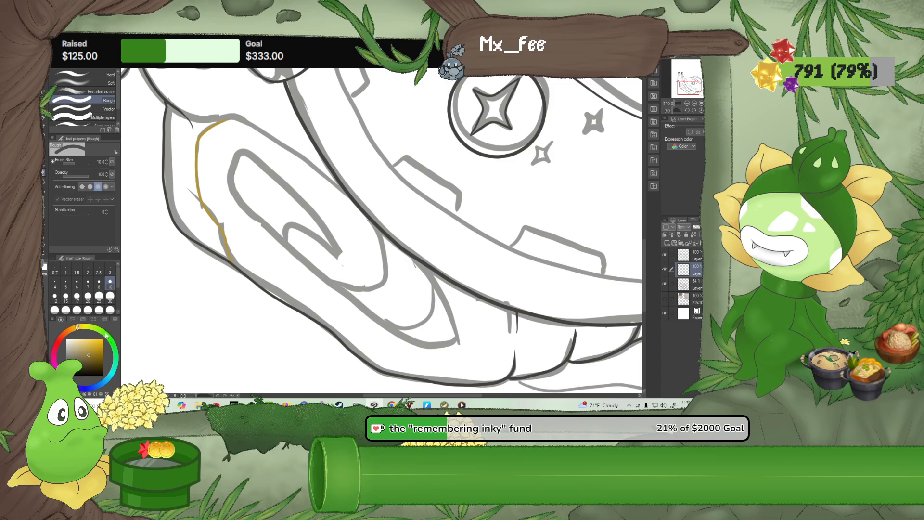
{"action": "left_click", "coordinate": [110, 310]}
{"action": "mouse_move", "coordinate": [226, 123]}
{"action": "left_mouse_down"}
{"action": "mouse_move", "coordinate": [207, 156]}
{"action": "mouse_move", "coordinate": [247, 251]}
{"action": "left_mouse_up"}
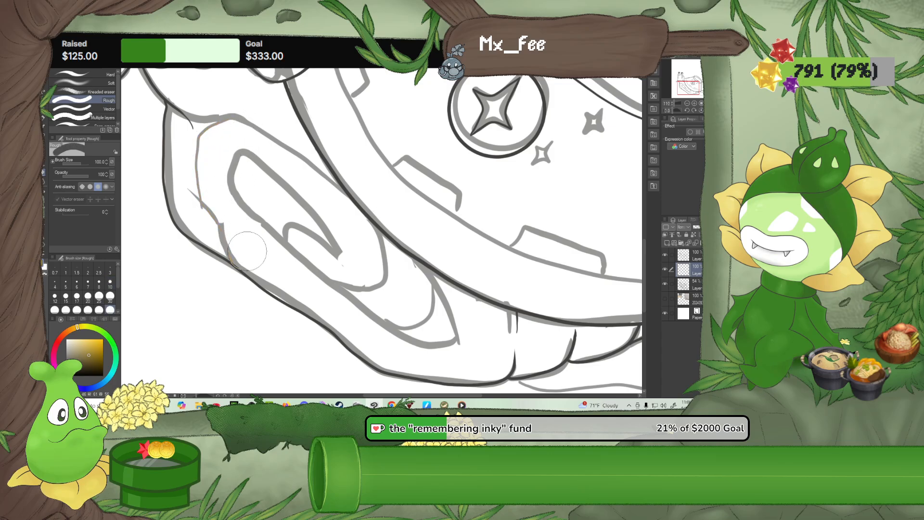
{"action": "key", "text": "p"}
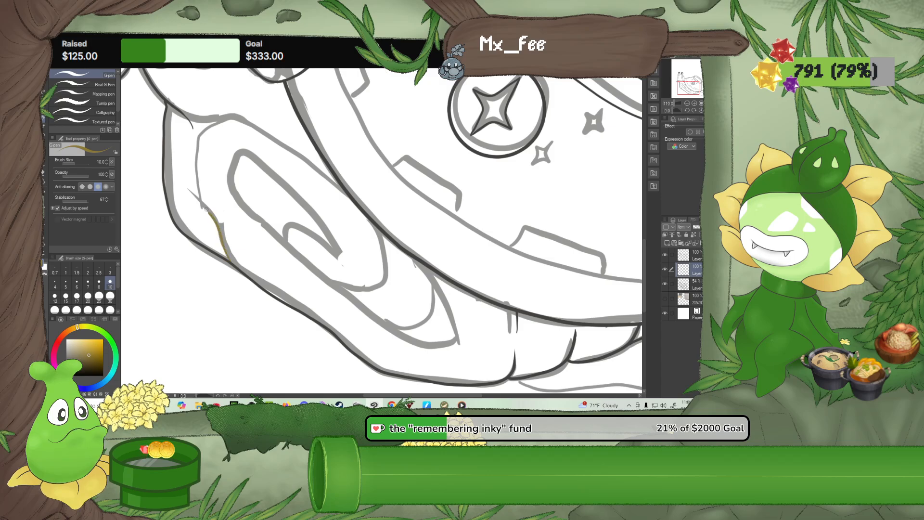
{"action": "mouse_move", "coordinate": [206, 210]}
{"action": "left_mouse_down"}
{"action": "mouse_move", "coordinate": [197, 142]}
{"action": "mouse_move", "coordinate": [218, 120]}
{"action": "mouse_move", "coordinate": [242, 119]}
{"action": "mouse_move", "coordinate": [253, 125]}
{"action": "mouse_move", "coordinate": [225, 161]}
{"action": "mouse_move", "coordinate": [225, 180]}
{"action": "left_mouse_up"}
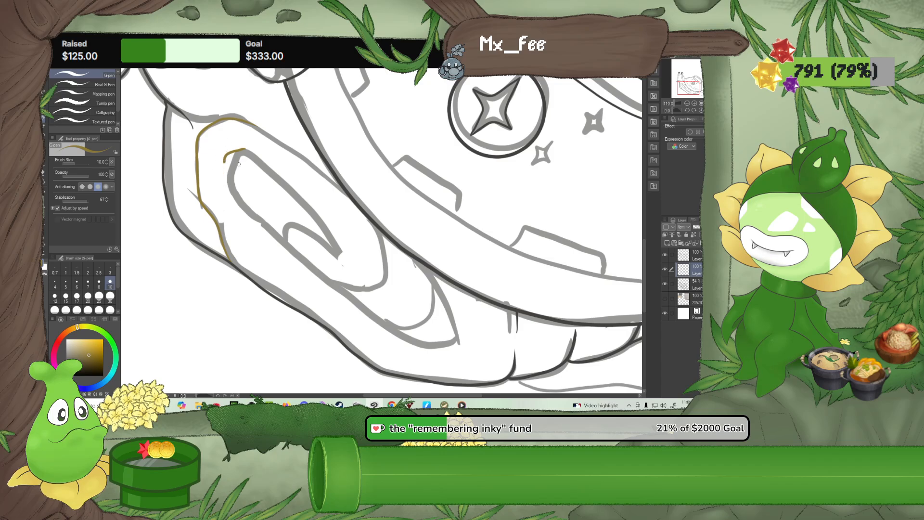
Undo the inner loop's starting stroke, re-ink its front edge along the sketch, and extend the outer edge to the bowl
{"action": "key", "text": "ctrl+z"}
{"action": "left_click_drag", "start_coordinate": [237, 196], "coordinate": [288, 249]}
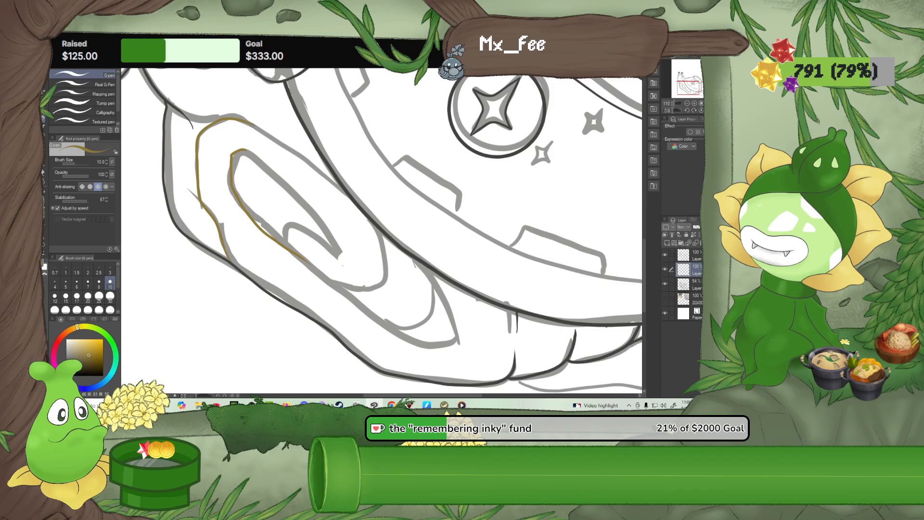
{"action": "left_click_drag", "start_coordinate": [298, 156], "coordinate": [314, 167]}
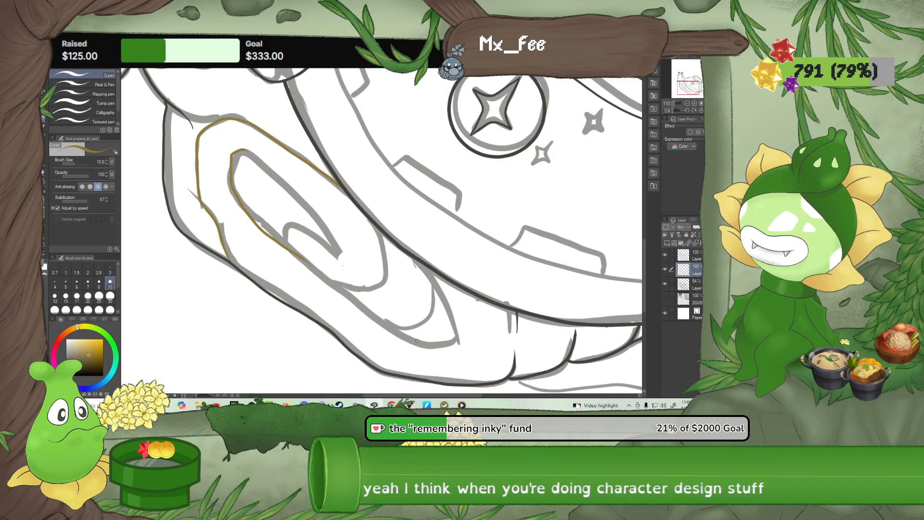
Continue the spiral's lower edge around its pointed rear end to the bowl and ink the curved line just inside that end
{"action": "left_click_drag", "start_coordinate": [417, 340], "coordinate": [356, 327]}
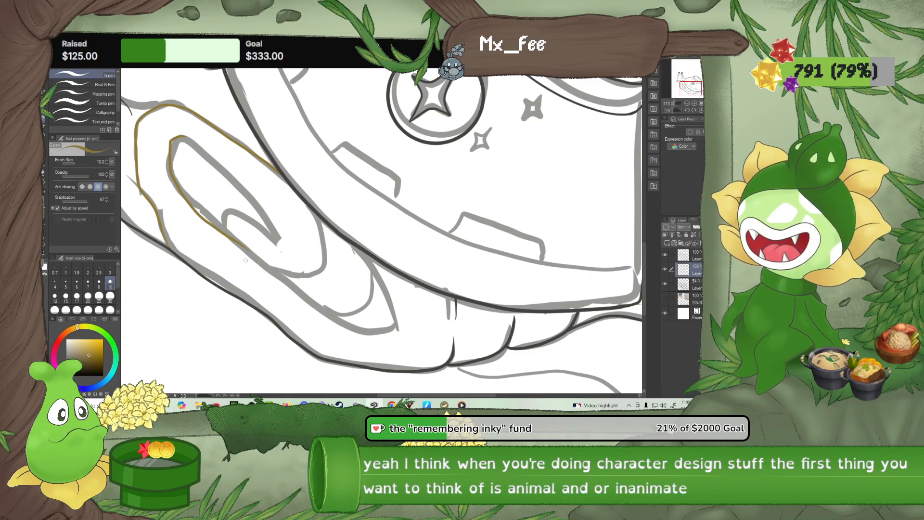
{"action": "mouse_move", "coordinate": [245, 247]}
{"action": "left_mouse_down"}
{"action": "mouse_move", "coordinate": [314, 307]}
{"action": "mouse_move", "coordinate": [383, 331]}
{"action": "mouse_move", "coordinate": [395, 316]}
{"action": "mouse_move", "coordinate": [370, 259]}
{"action": "left_mouse_up"}
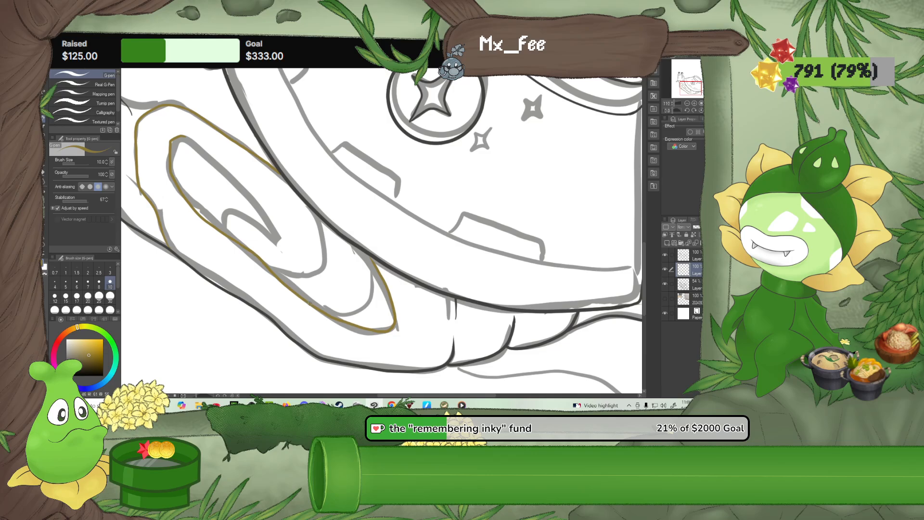
{"action": "mouse_move", "coordinate": [332, 309]}
{"action": "left_mouse_down"}
{"action": "mouse_move", "coordinate": [350, 310]}
{"action": "mouse_move", "coordinate": [376, 290]}
{"action": "left_mouse_up"}
Ink the inner loop's upper edge from its rounded top down to a pointed tip with the ochre size 10 G-pen
{"action": "left_click", "coordinate": [44, 173]}
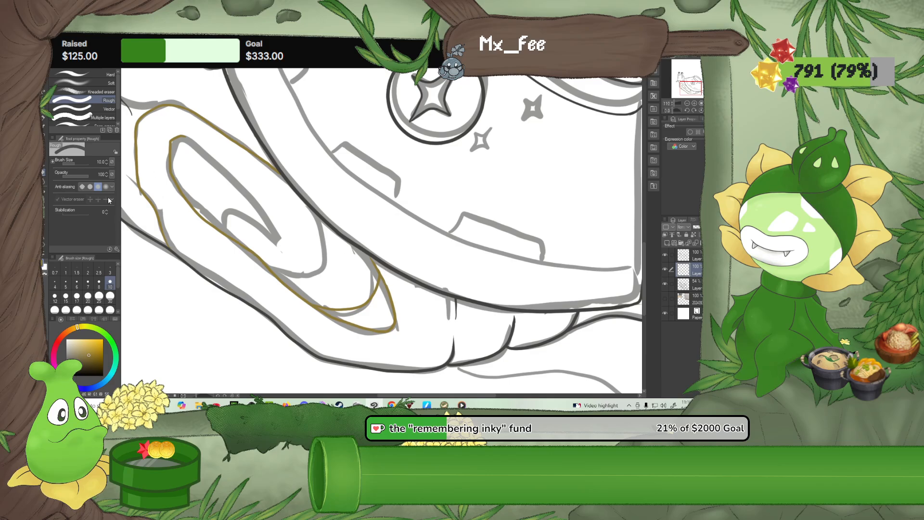
{"action": "scroll", "coordinate": [332, 287], "scroll_direction": "up", "scroll_amount": 5}
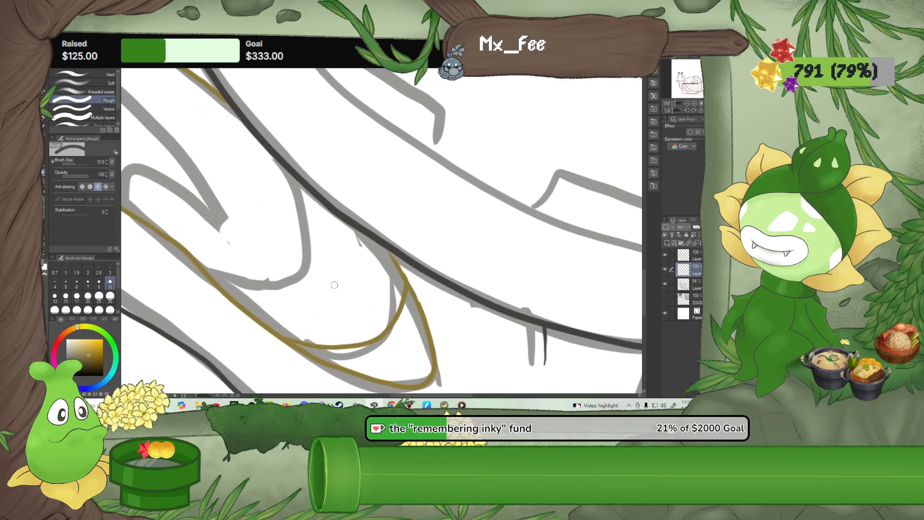
{"action": "key", "text": "p"}
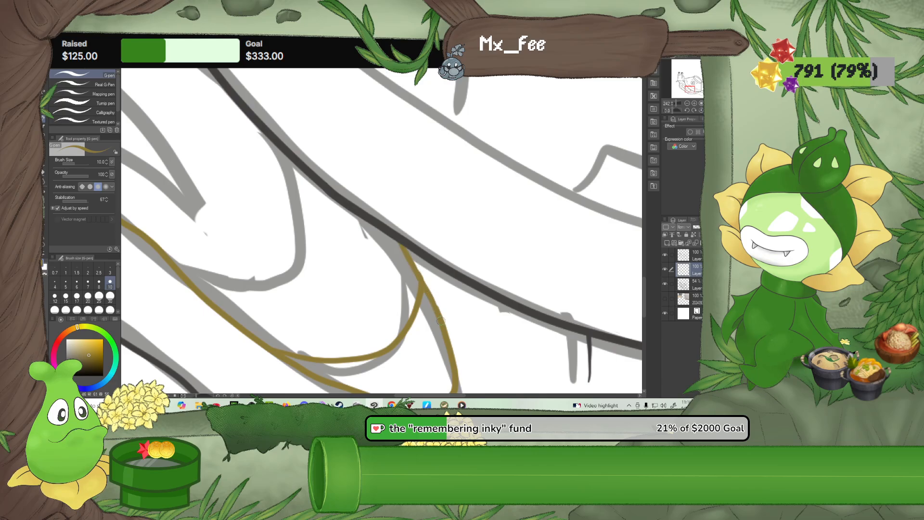
{"action": "left_click_drag", "start_coordinate": [392, 269], "coordinate": [470, 316]}
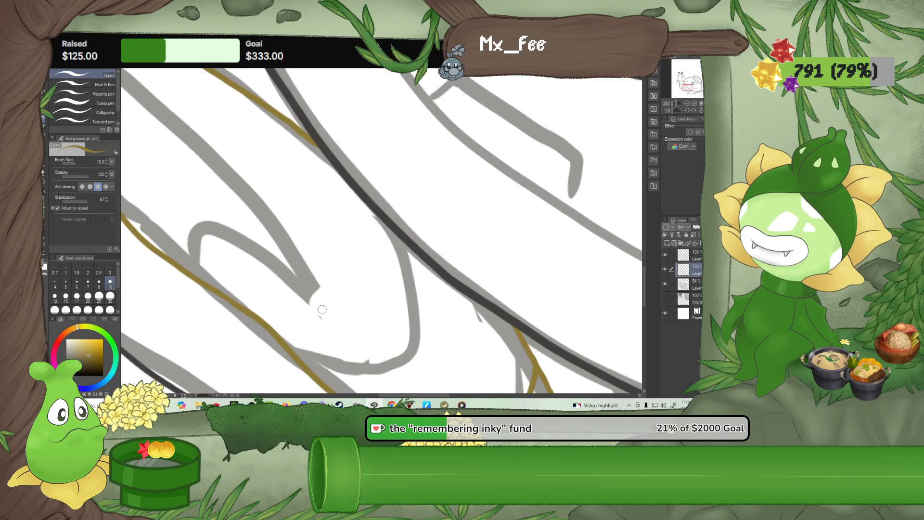
{"action": "mouse_move", "coordinate": [324, 315]}
{"action": "left_mouse_down"}
{"action": "mouse_move", "coordinate": [256, 192]}
{"action": "mouse_move", "coordinate": [363, 219]}
{"action": "left_mouse_up"}
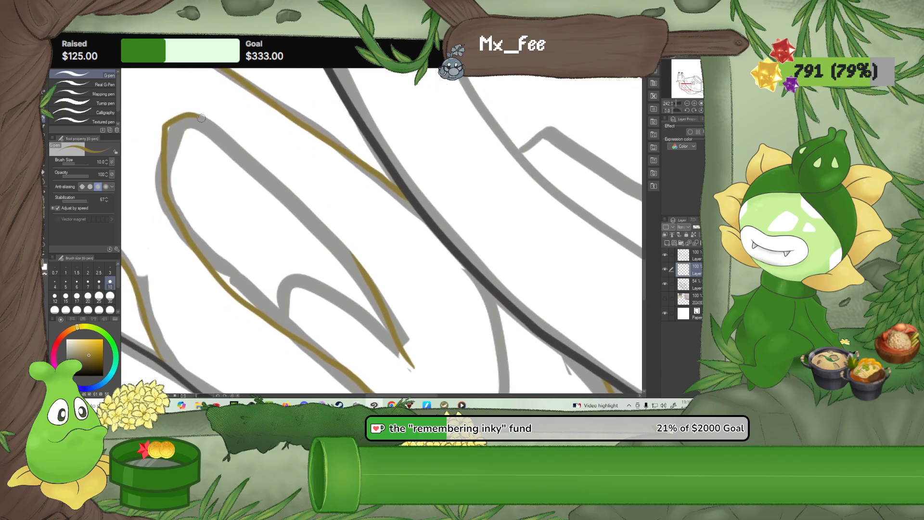
{"action": "mouse_move", "coordinate": [209, 123]}
{"action": "left_mouse_down"}
{"action": "mouse_move", "coordinate": [362, 265]}
{"action": "mouse_move", "coordinate": [390, 343]}
{"action": "left_mouse_up"}
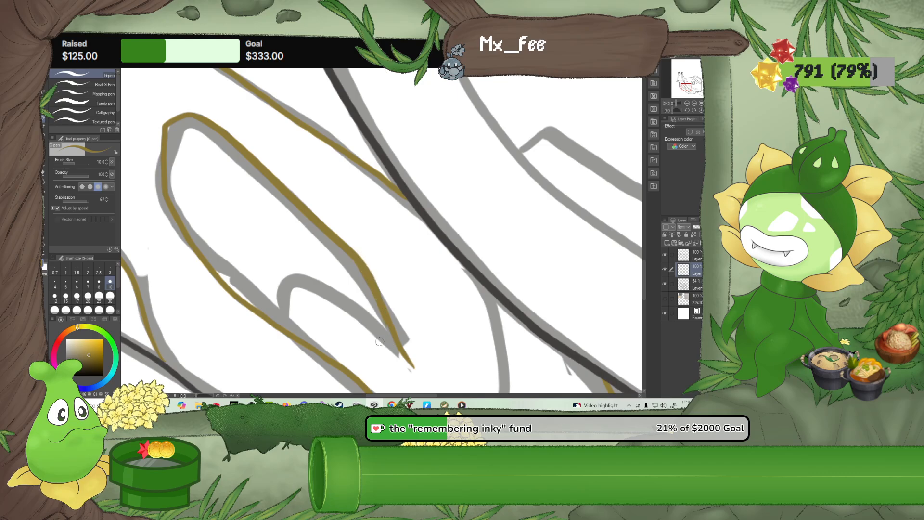
Ink the small hooked loop at the spiral's centre and add a rounded arc across the inner loop above it
{"action": "key", "text": "e"}
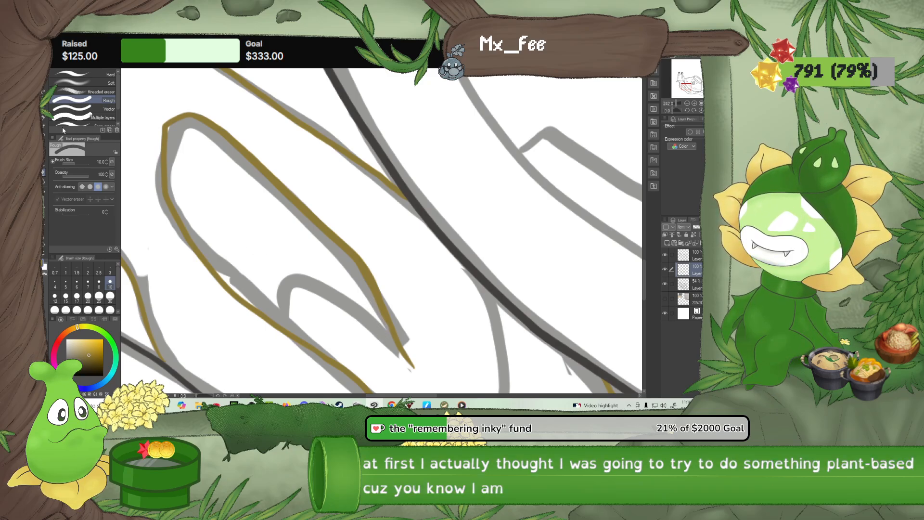
{"action": "key", "text": "p"}
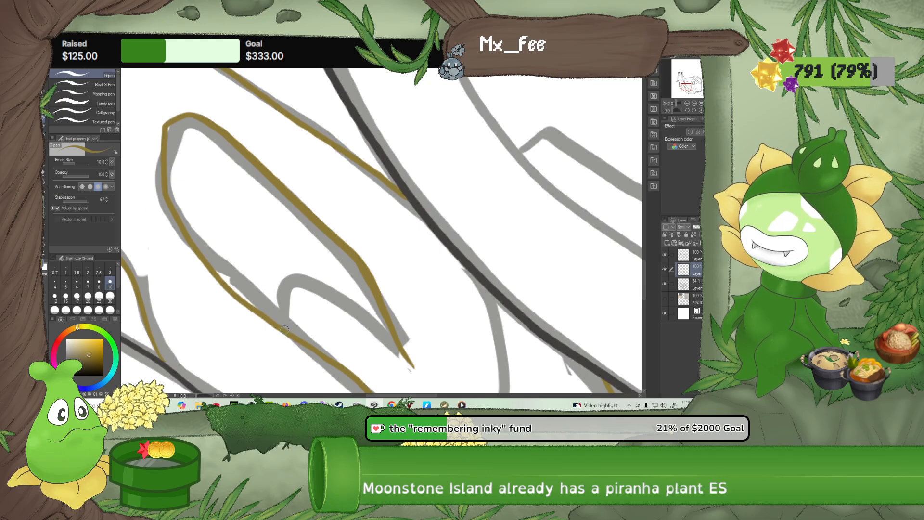
{"action": "mouse_move", "coordinate": [275, 295]}
{"action": "left_mouse_down"}
{"action": "mouse_move", "coordinate": [284, 276]}
{"action": "mouse_move", "coordinate": [304, 268]}
{"action": "mouse_move", "coordinate": [411, 363]}
{"action": "left_mouse_up"}
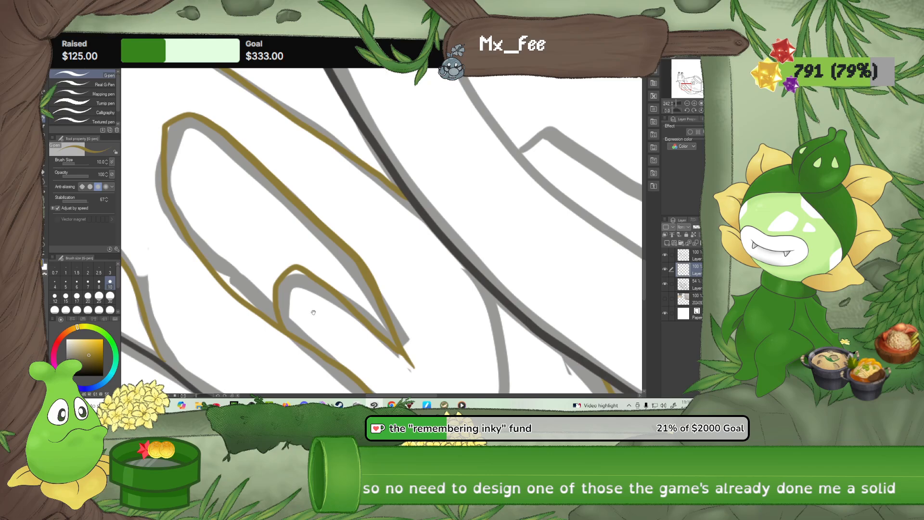
{"action": "left_click_drag", "start_coordinate": [313, 312], "coordinate": [355, 327]}
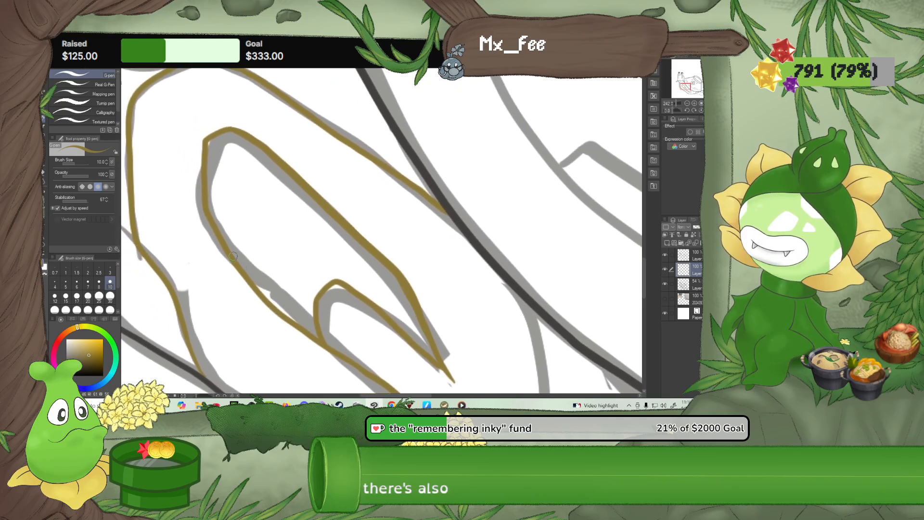
{"action": "mouse_move", "coordinate": [229, 245]}
{"action": "left_mouse_down"}
{"action": "mouse_move", "coordinate": [249, 200]}
{"action": "mouse_move", "coordinate": [277, 193]}
{"action": "mouse_move", "coordinate": [363, 252]}
{"action": "left_mouse_up"}
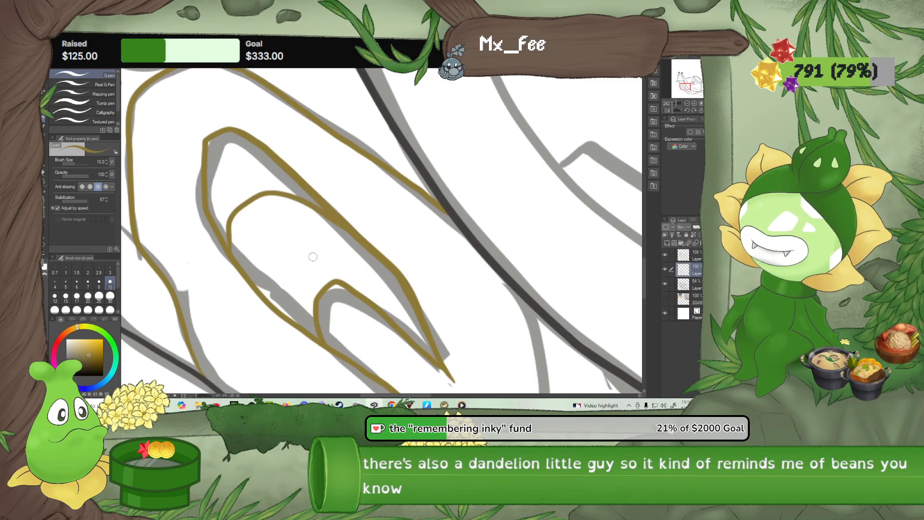
Ink the curved band below the inner loop's tip, from the spiral's lower edge up to the bowl
{"action": "left_click_drag", "start_coordinate": [296, 310], "coordinate": [290, 148]}
{"action": "mouse_move", "coordinate": [357, 272]}
{"action": "left_mouse_down"}
{"action": "mouse_move", "coordinate": [311, 169]}
{"action": "mouse_move", "coordinate": [220, 242]}
{"action": "left_mouse_up"}
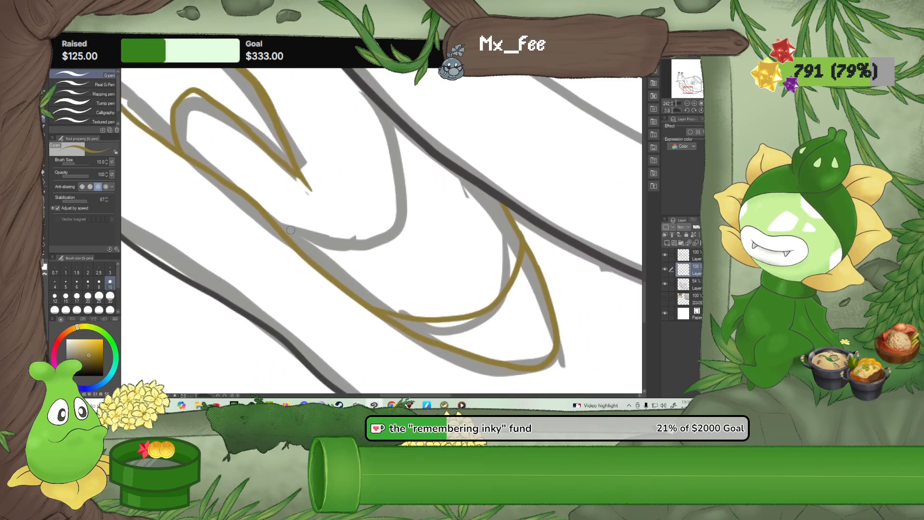
{"action": "mouse_move", "coordinate": [292, 238]}
{"action": "left_mouse_down"}
{"action": "mouse_move", "coordinate": [372, 254]}
{"action": "mouse_move", "coordinate": [405, 242]}
{"action": "mouse_move", "coordinate": [425, 195]}
{"action": "mouse_move", "coordinate": [398, 125]}
{"action": "left_mouse_up"}
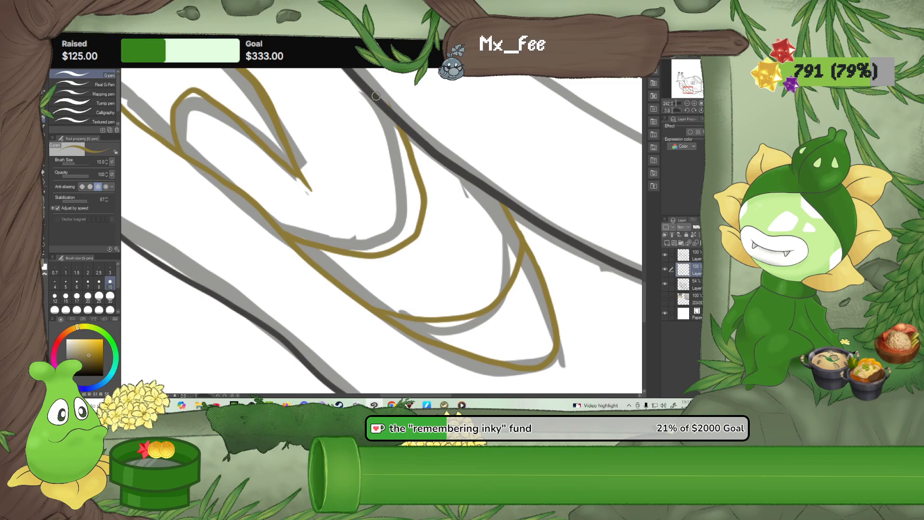
Switch to the top line art layer above the ochre spiral's layer and set the drawing colour to green
{"action": "left_click", "coordinate": [44, 172]}
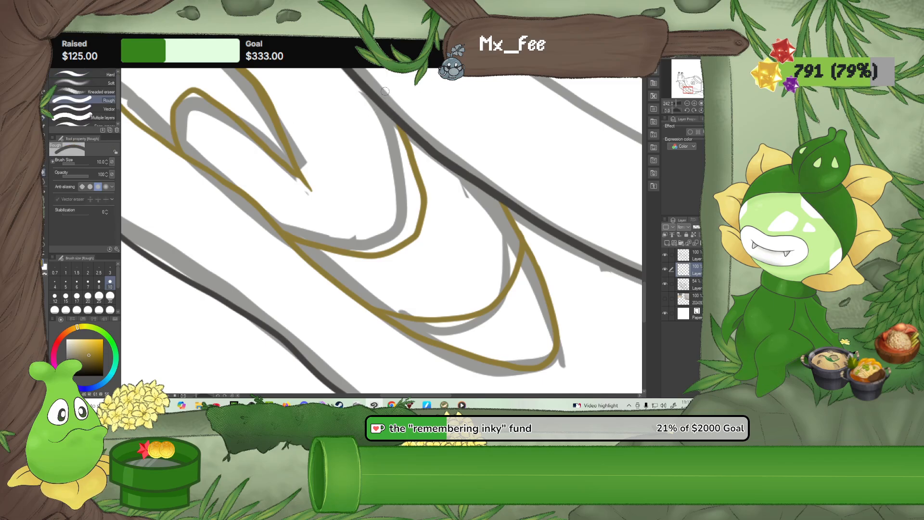
{"action": "scroll", "coordinate": [415, 136], "scroll_direction": "down", "scroll_amount": 8}
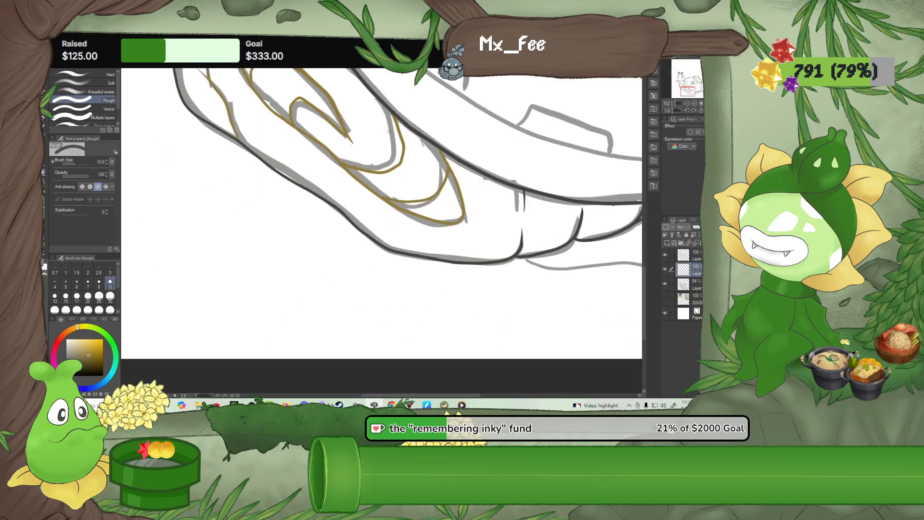
{"action": "scroll", "coordinate": [414, 136], "scroll_direction": "down", "scroll_amount": 1}
{"action": "left_click_drag", "start_coordinate": [414, 137], "coordinate": [403, 305]}
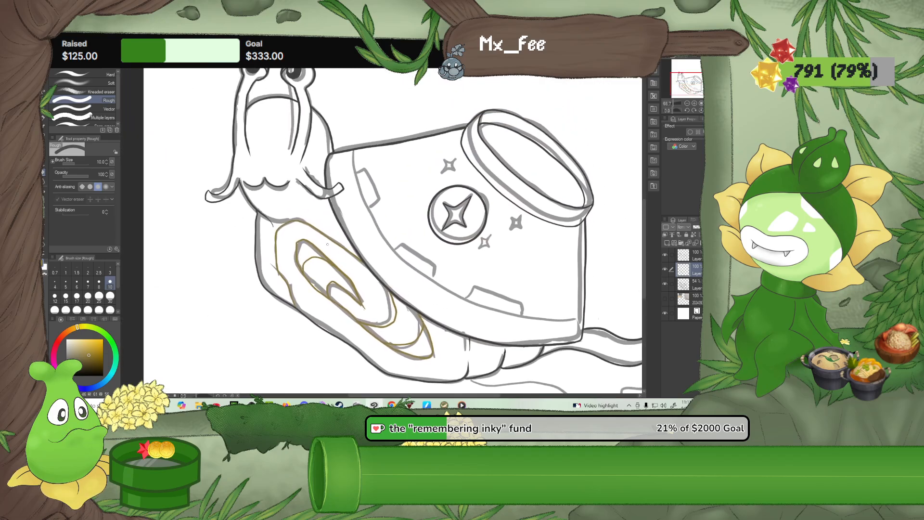
{"action": "scroll", "coordinate": [260, 215], "scroll_direction": "up", "scroll_amount": 4}
{"action": "scroll", "coordinate": [260, 215], "scroll_direction": "up", "scroll_amount": 5}
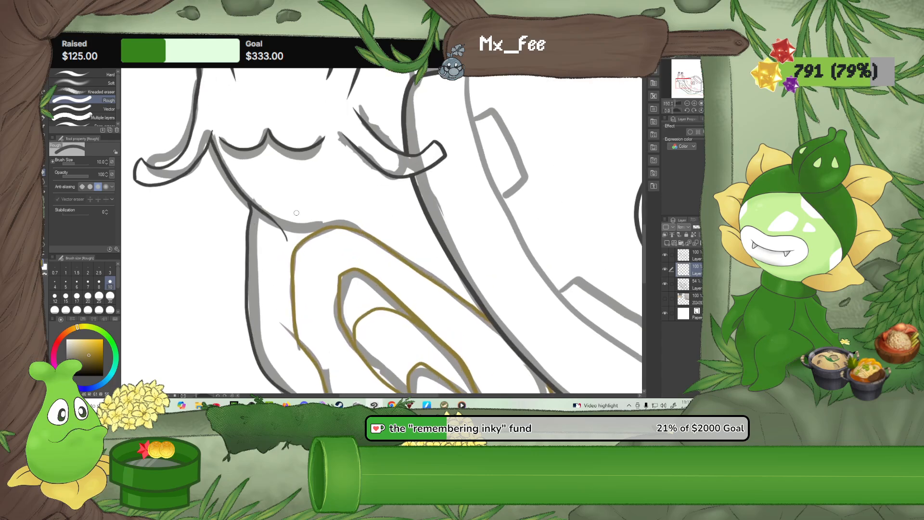
{"action": "mouse_move", "coordinate": [227, 223]}
{"action": "left_mouse_down"}
{"action": "mouse_move", "coordinate": [272, 282]}
{"action": "mouse_move", "coordinate": [294, 293]}
{"action": "left_mouse_up"}
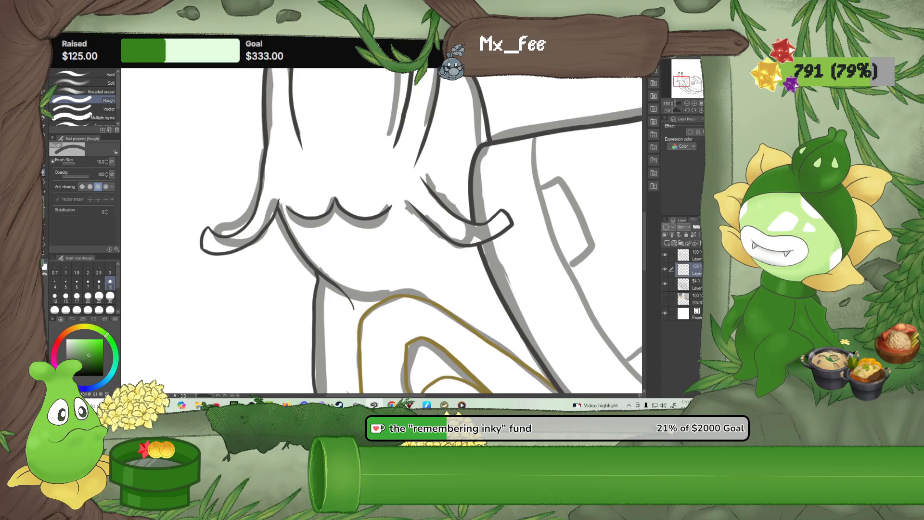
{"action": "left_click", "coordinate": [693, 258]}
Trace the left whisker's blunt tip and both edges in green with the size 10 G-pen, then trim its pointed upper end
{"action": "scroll", "coordinate": [204, 246], "scroll_direction": "up", "scroll_amount": 2}
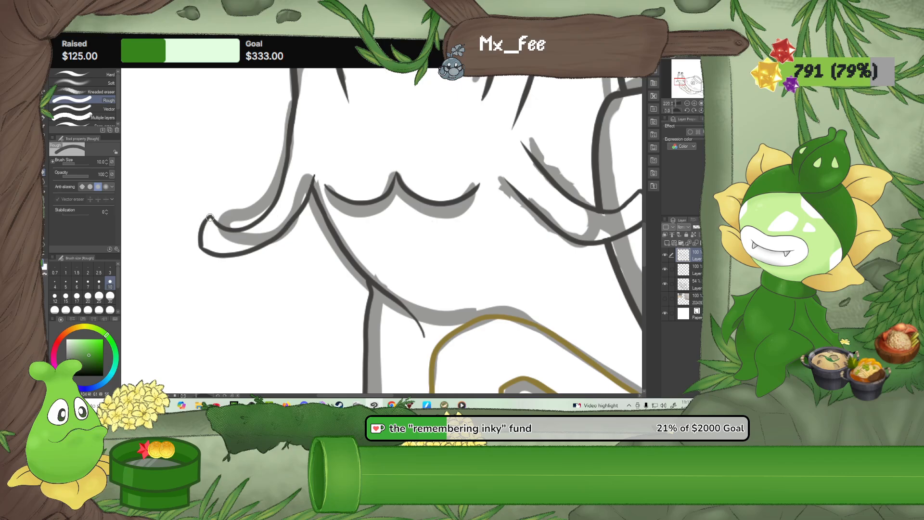
{"action": "left_click_drag", "start_coordinate": [210, 216], "coordinate": [204, 221]}
{"action": "key", "text": "ctrl+z"}
{"action": "left_click", "coordinate": [44, 119]}
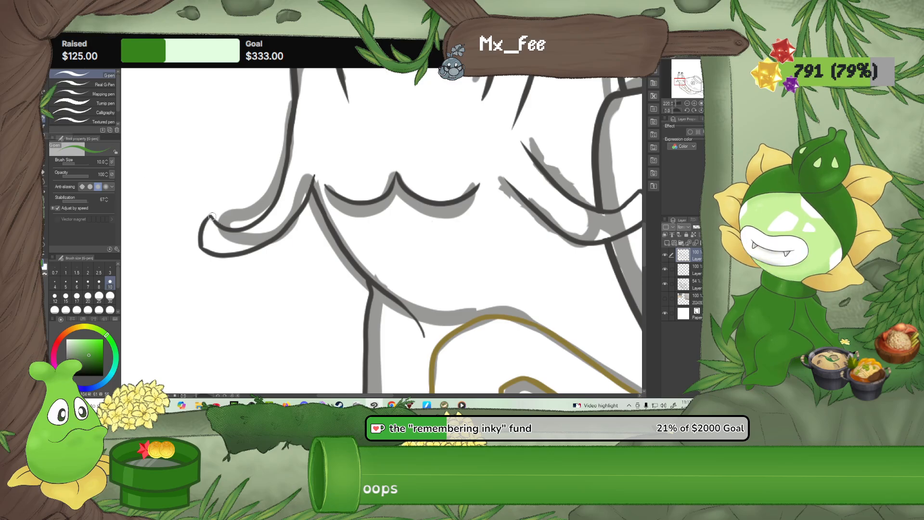
{"action": "left_click_drag", "start_coordinate": [200, 246], "coordinate": [201, 249]}
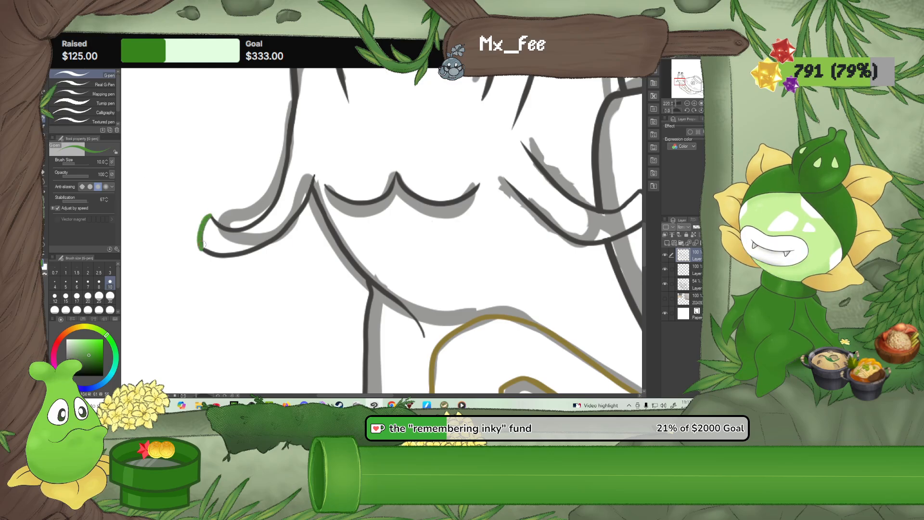
{"action": "left_click_drag", "start_coordinate": [209, 216], "coordinate": [216, 223]}
{"action": "left_click_drag", "start_coordinate": [272, 210], "coordinate": [288, 160]}
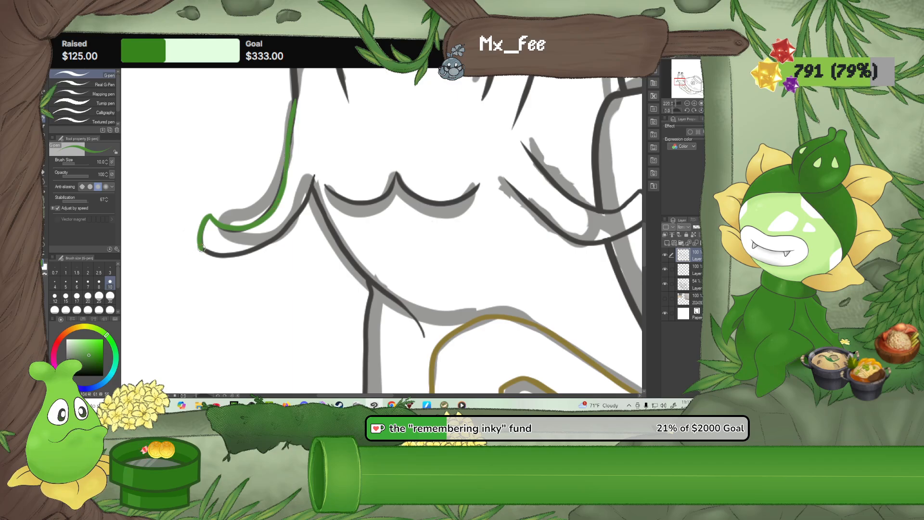
{"action": "mouse_move", "coordinate": [253, 249]}
{"action": "left_mouse_down"}
{"action": "mouse_move", "coordinate": [295, 215]}
{"action": "mouse_move", "coordinate": [322, 152]}
{"action": "left_mouse_up"}
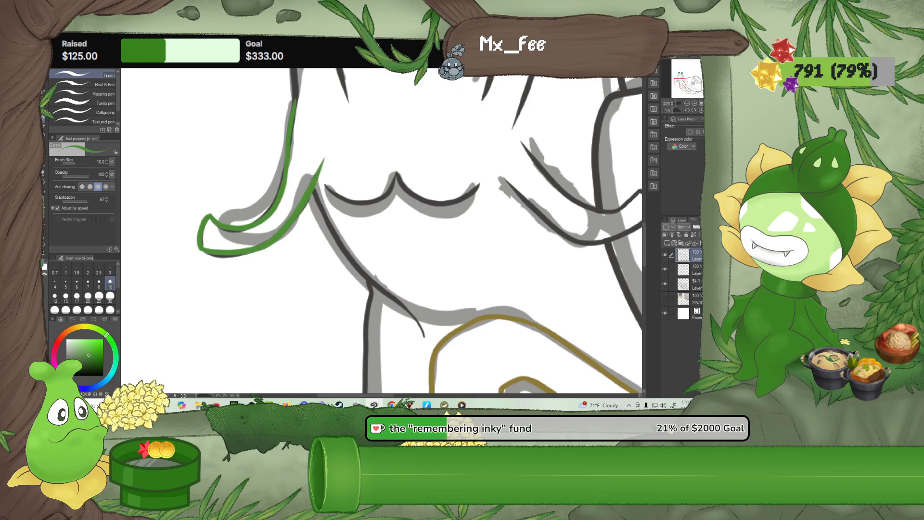
{"action": "left_click", "coordinate": [43, 176]}
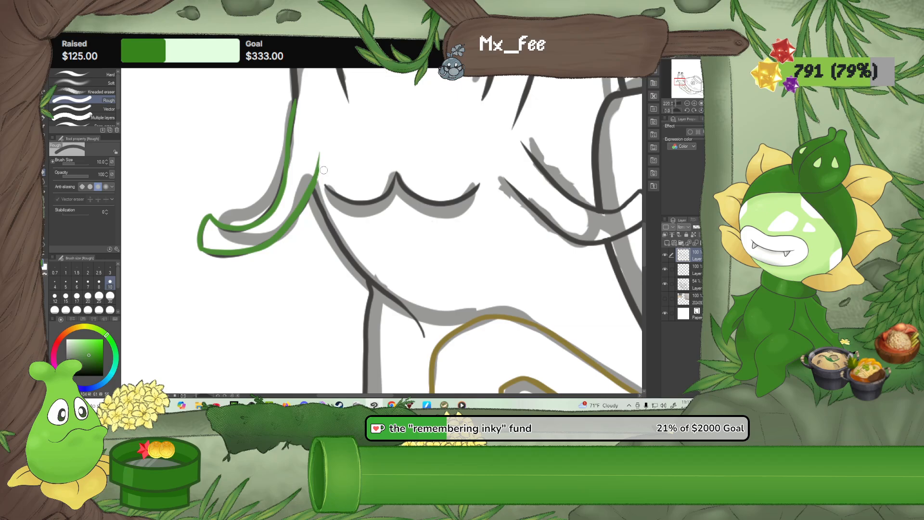
Trace the right whisker's upper edge from the face outward and around its blunt tip with the green size 10 G-pen
{"action": "mouse_move", "coordinate": [357, 136]}
{"action": "left_mouse_down"}
{"action": "mouse_move", "coordinate": [271, 185]}
{"action": "mouse_move", "coordinate": [246, 218]}
{"action": "left_mouse_up"}
{"action": "key", "text": "p"}
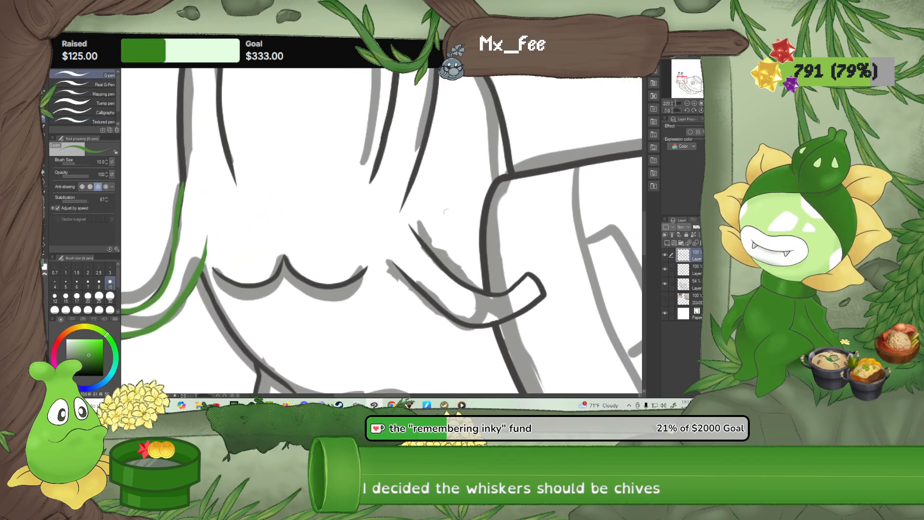
{"action": "mouse_move", "coordinate": [470, 218]}
{"action": "left_mouse_down"}
{"action": "mouse_move", "coordinate": [342, 197]}
{"action": "mouse_move", "coordinate": [319, 184]}
{"action": "left_mouse_up"}
{"action": "left_click", "coordinate": [694, 111]}
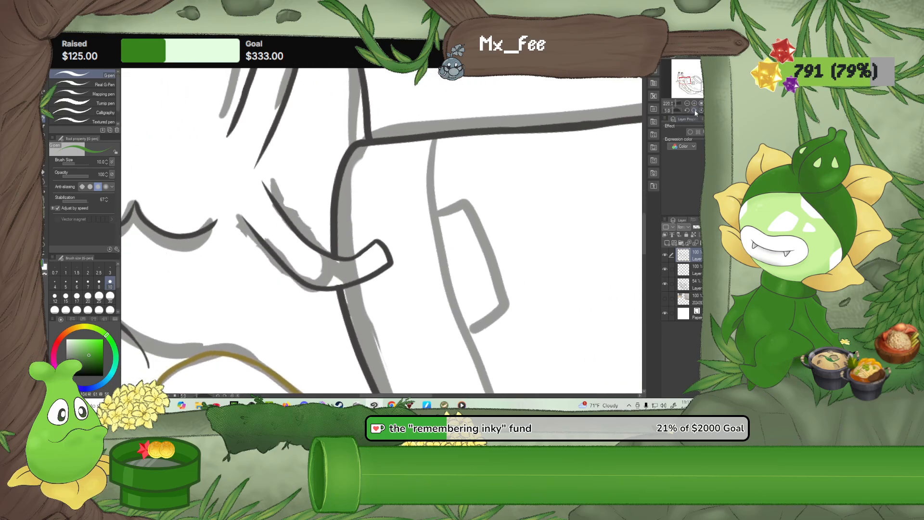
{"action": "left_click", "coordinate": [695, 111]}
{"action": "left_click", "coordinate": [694, 111]}
{"action": "left_click", "coordinate": [694, 110]}
{"action": "left_click", "coordinate": [695, 110]}
{"action": "left_click", "coordinate": [694, 111]}
{"action": "left_click", "coordinate": [695, 111]}
{"action": "left_click", "coordinate": [686, 111]}
{"action": "left_click", "coordinate": [687, 110]}
{"action": "left_click", "coordinate": [686, 110]}
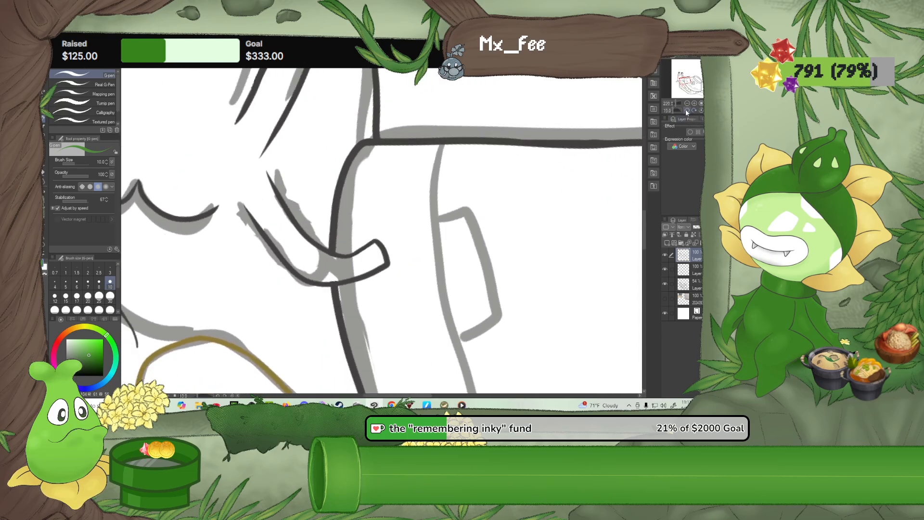
{"action": "left_click", "coordinate": [687, 110]}
{"action": "left_click", "coordinate": [687, 111]}
{"action": "left_click", "coordinate": [687, 110]}
{"action": "left_click", "coordinate": [686, 110]}
{"action": "left_click", "coordinate": [686, 110]}
{"action": "left_click", "coordinate": [687, 110]}
{"action": "left_click", "coordinate": [687, 110]}
{"action": "left_click", "coordinate": [686, 110]}
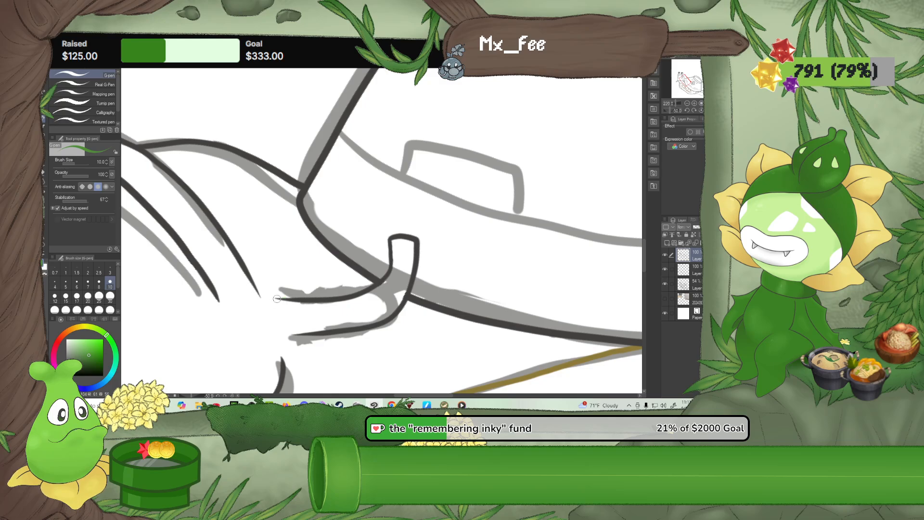
{"action": "mouse_move", "coordinate": [273, 297]}
{"action": "left_mouse_down"}
{"action": "mouse_move", "coordinate": [324, 300]}
{"action": "mouse_move", "coordinate": [368, 289]}
{"action": "mouse_move", "coordinate": [391, 254]}
{"action": "left_mouse_up"}
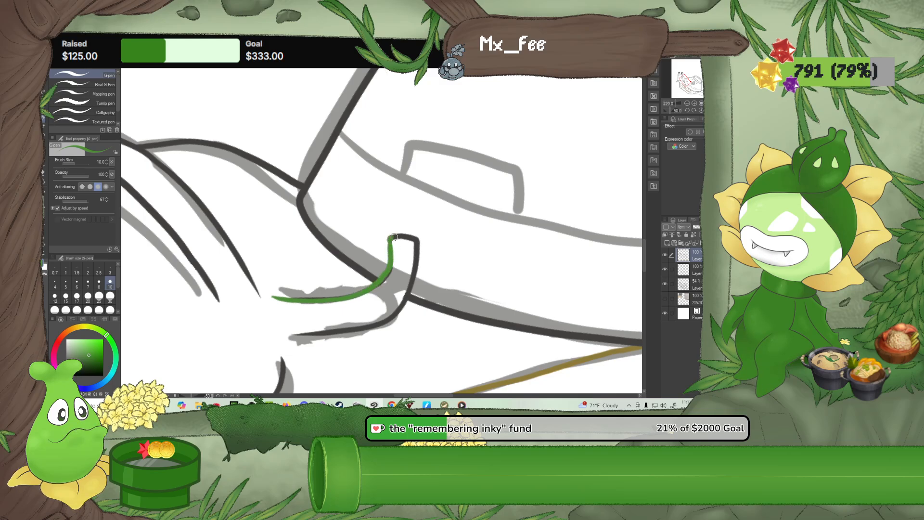
{"action": "left_click", "coordinate": [43, 177]}
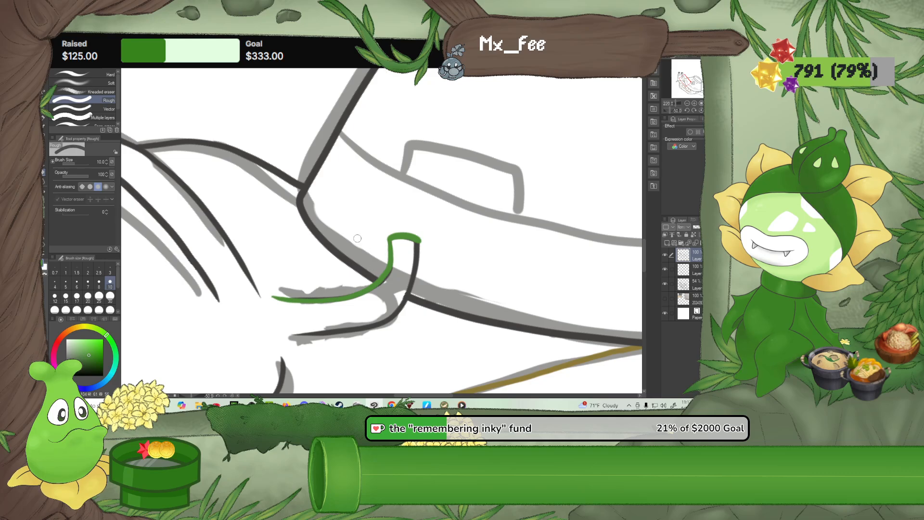
{"action": "left_click", "coordinate": [43, 120]}
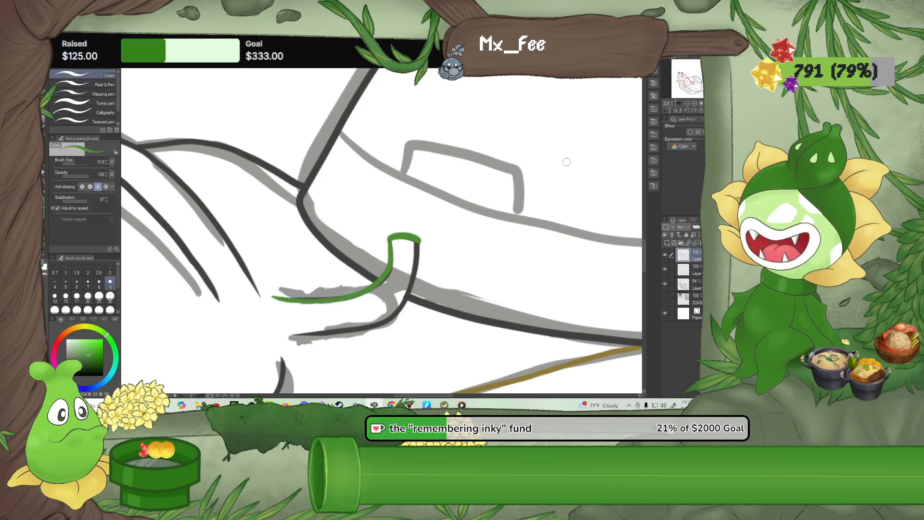
Trace the right whisker's lower edge in green from the face to the blunt tip, closing the outline
{"action": "left_click", "coordinate": [715, 111]}
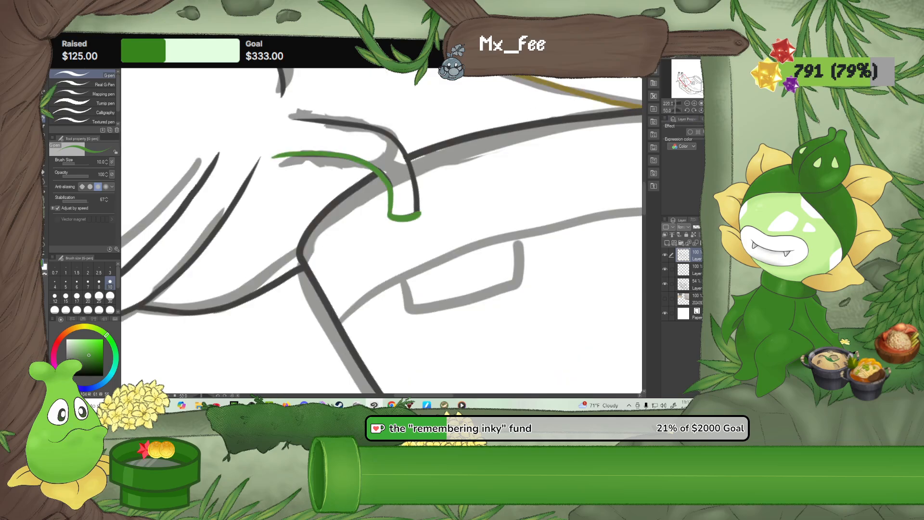
{"action": "left_click", "coordinate": [688, 111]}
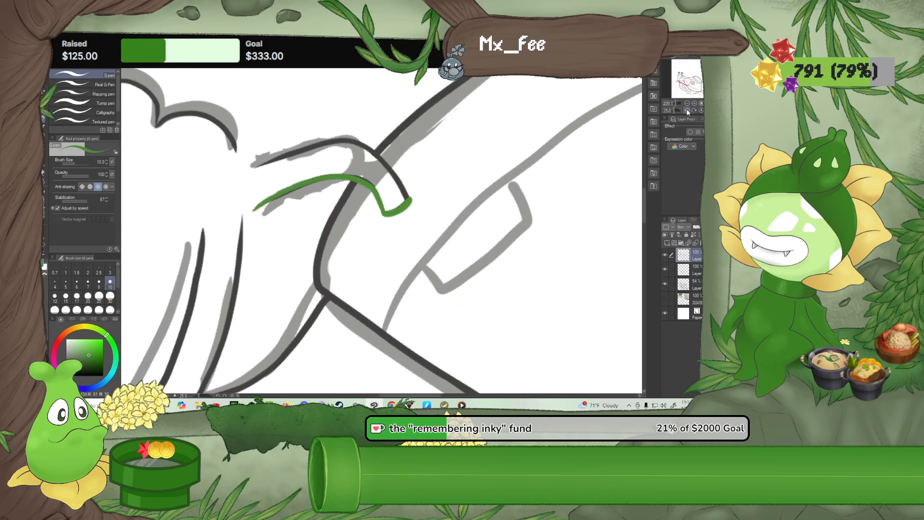
{"action": "left_click", "coordinate": [688, 111]}
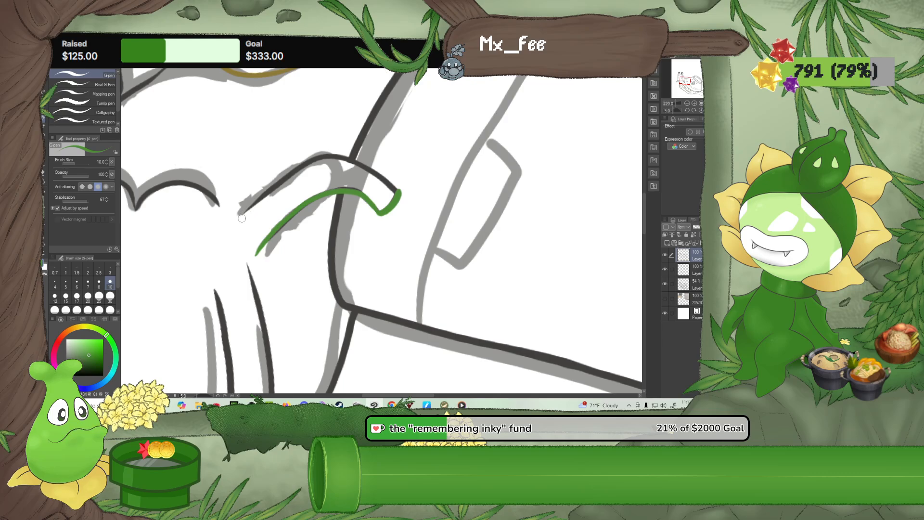
{"action": "left_click_drag", "start_coordinate": [268, 192], "coordinate": [320, 156]}
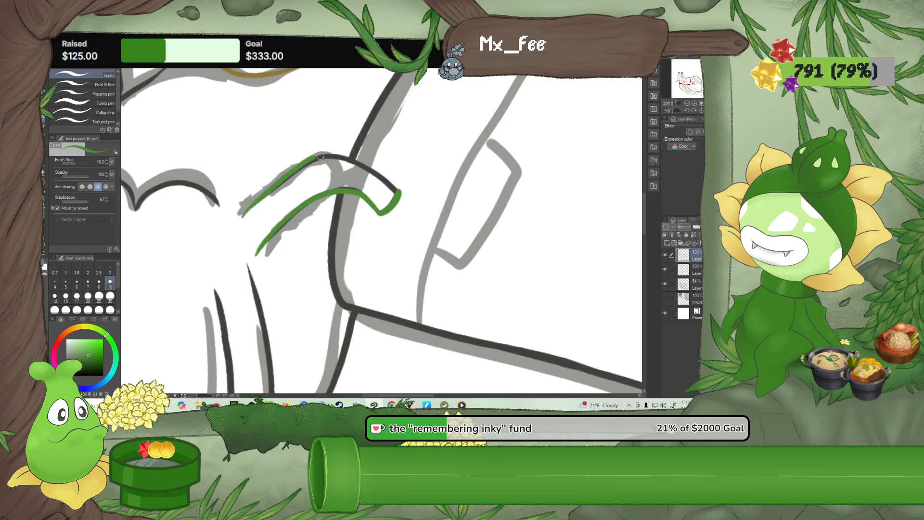
{"action": "left_click", "coordinate": [694, 110]}
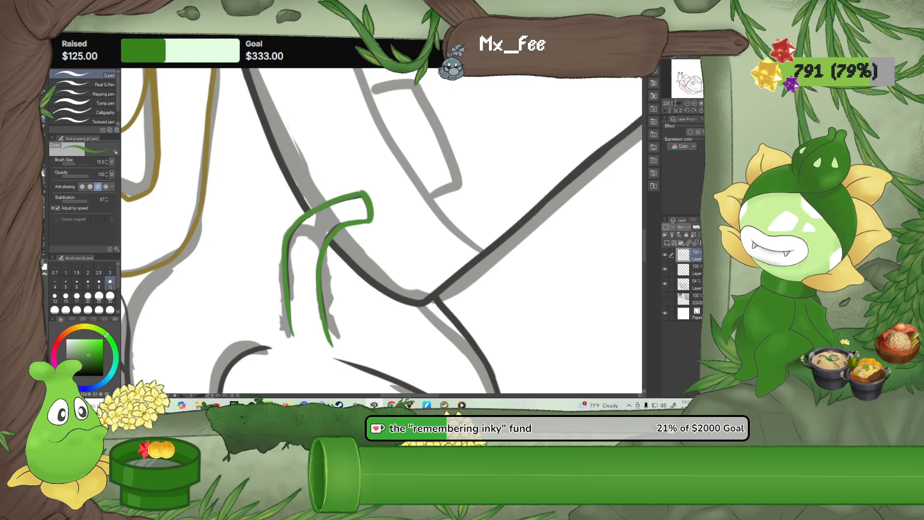
Clean up the right whisker's tip and square off its corner with a short green G-pen stroke
{"action": "key", "text": "e"}
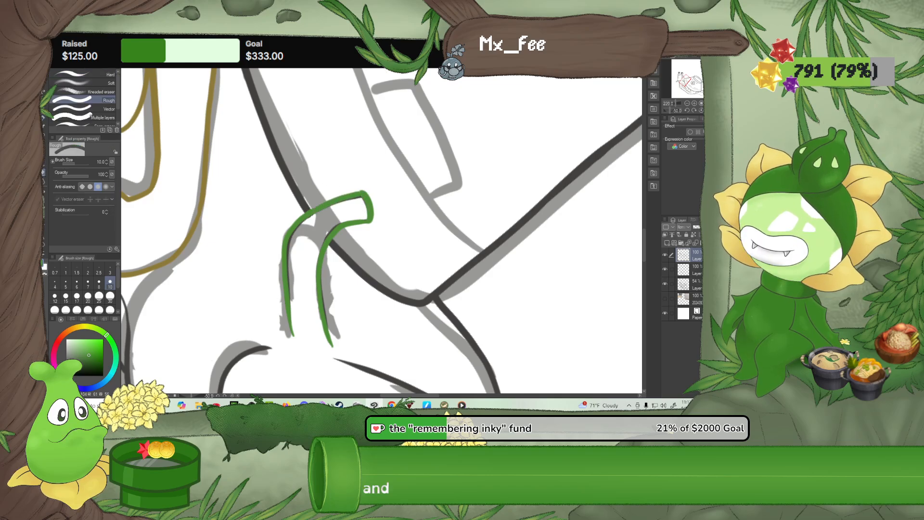
{"action": "left_click", "coordinate": [44, 126]}
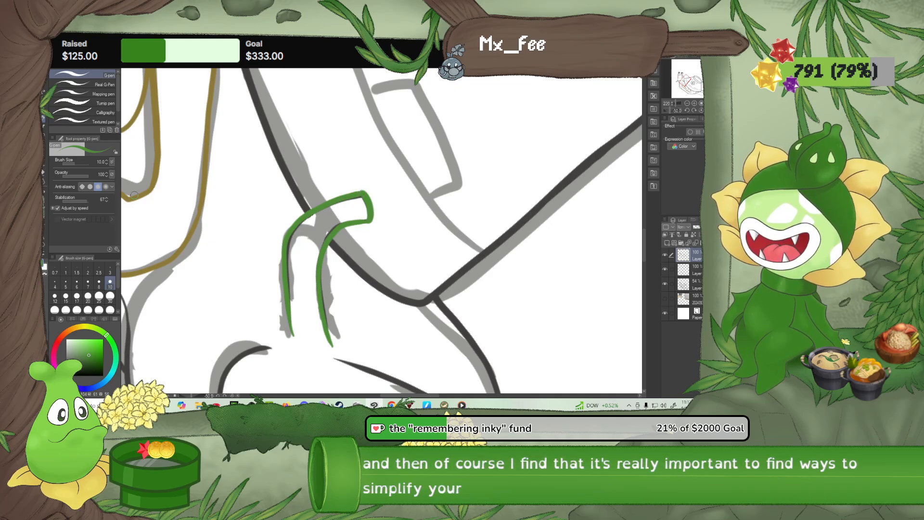
{"action": "left_click", "coordinate": [45, 172]}
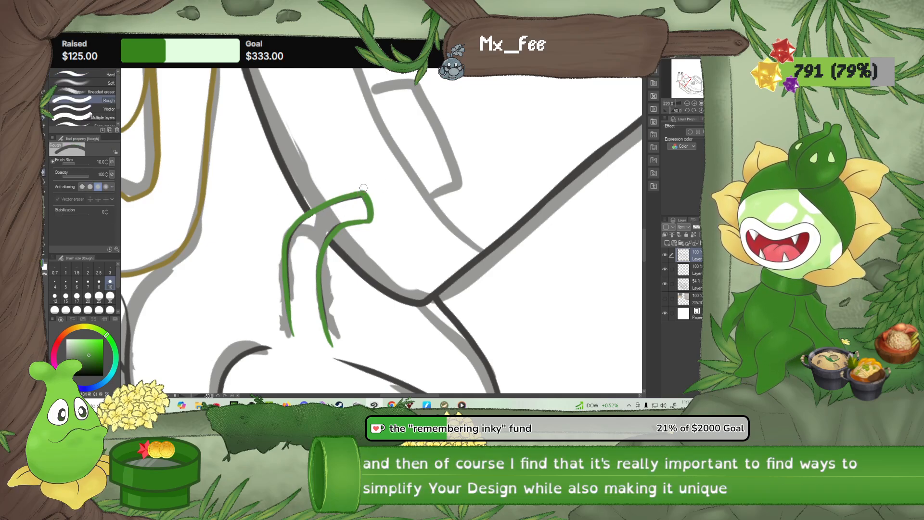
{"action": "scroll", "coordinate": [363, 187], "scroll_direction": "up", "scroll_amount": 3}
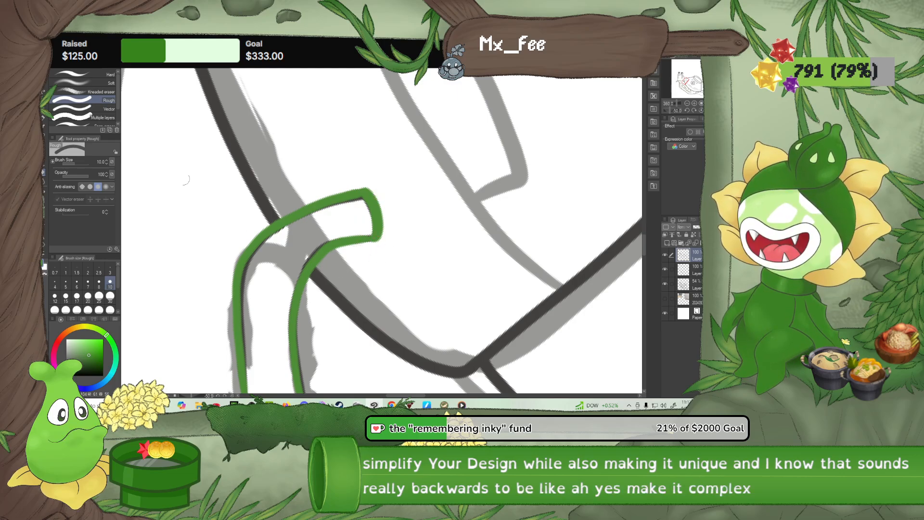
{"action": "left_click", "coordinate": [45, 118]}
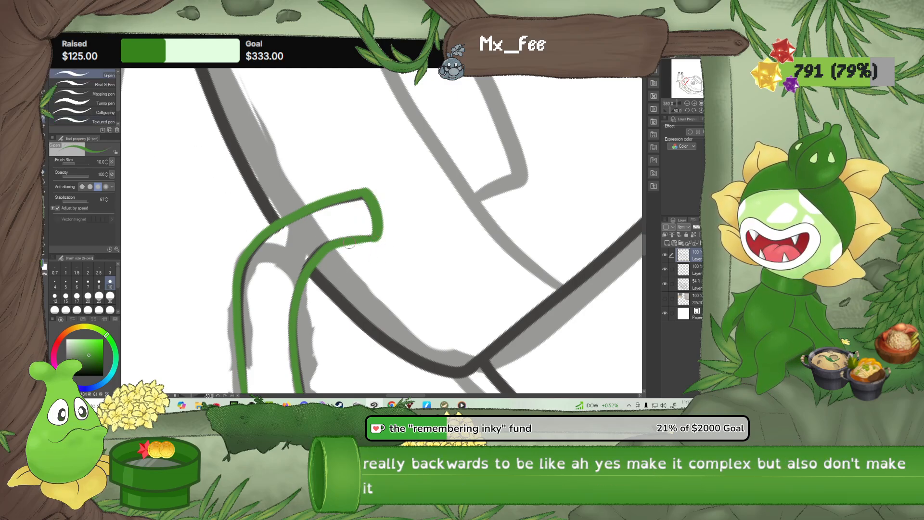
{"action": "left_click_drag", "start_coordinate": [366, 240], "coordinate": [379, 224]}
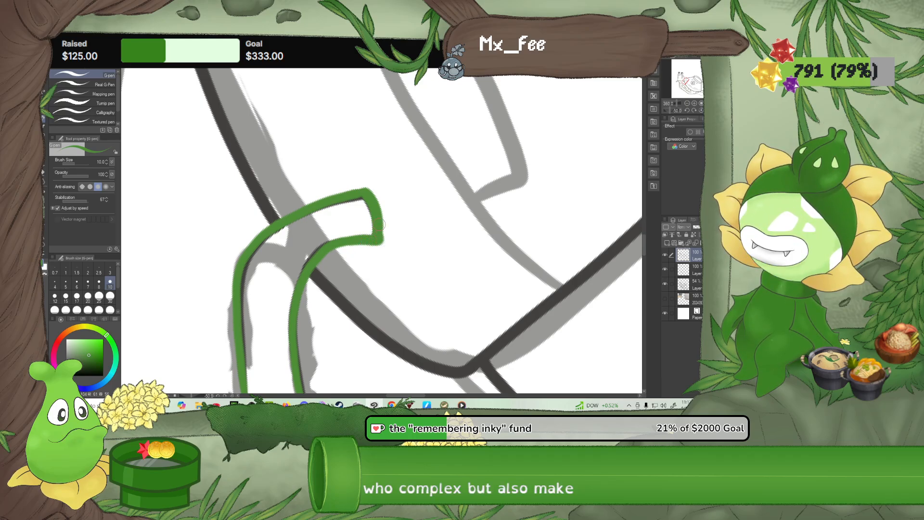
{"action": "key", "text": "e"}
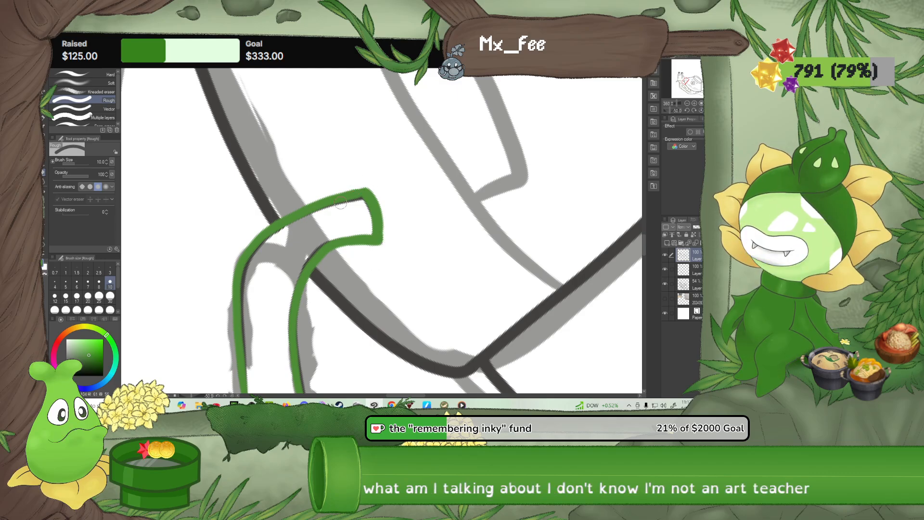
Show the hidden reference layer with the original sketches and noodle pictures and compare it with the whole snail
{"action": "left_click", "coordinate": [696, 110]}
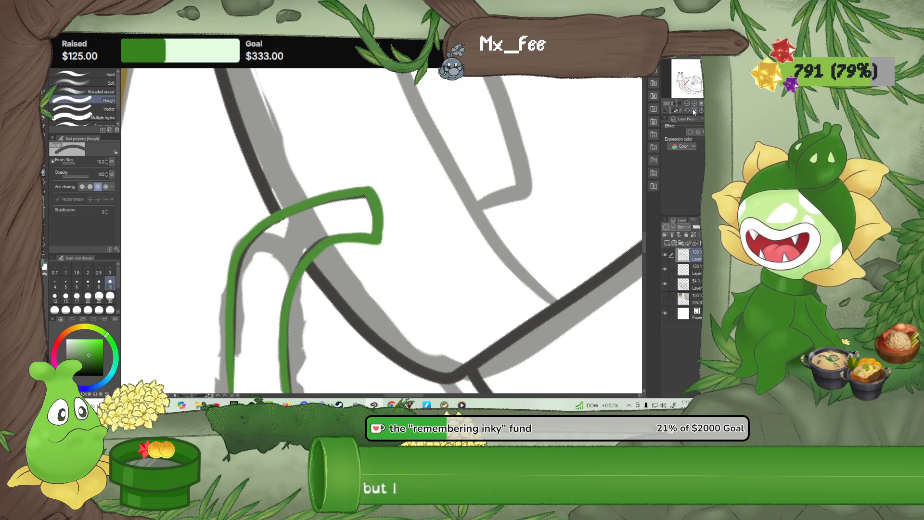
{"action": "left_click", "coordinate": [698, 111]}
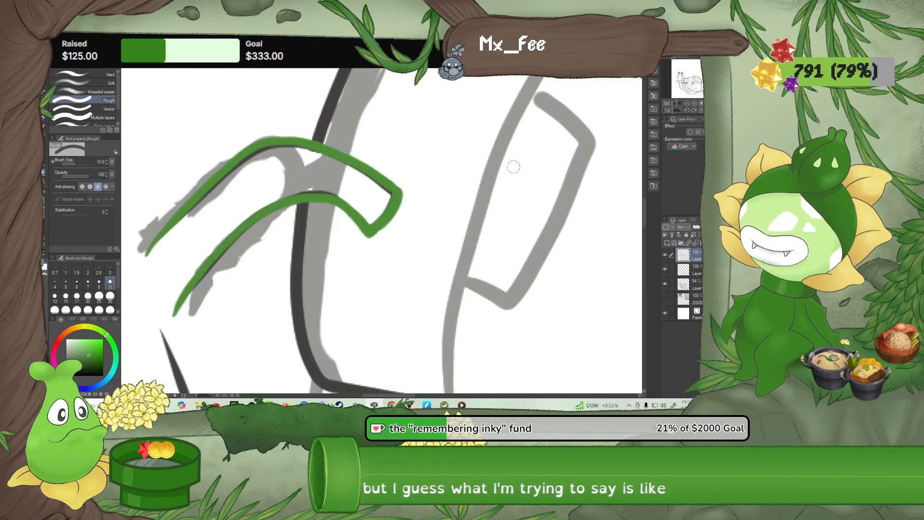
{"action": "scroll", "coordinate": [513, 167], "scroll_direction": "down", "scroll_amount": 3}
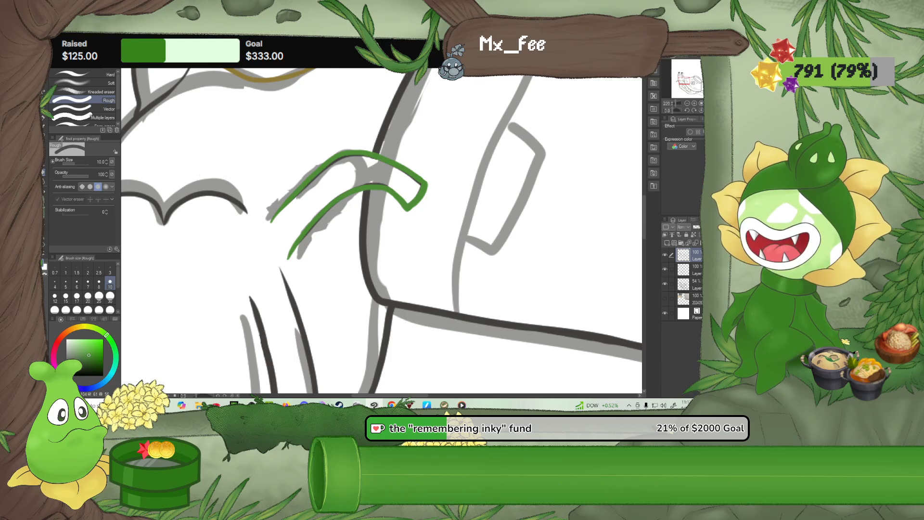
{"action": "scroll", "coordinate": [523, 152], "scroll_direction": "down", "scroll_amount": 4}
{"action": "scroll", "coordinate": [522, 153], "scroll_direction": "down", "scroll_amount": 5}
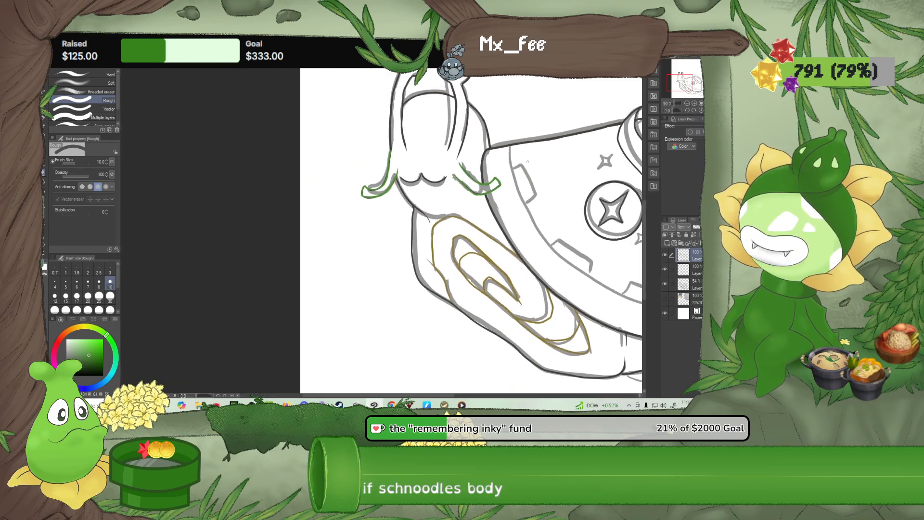
{"action": "left_click", "coordinate": [665, 298]}
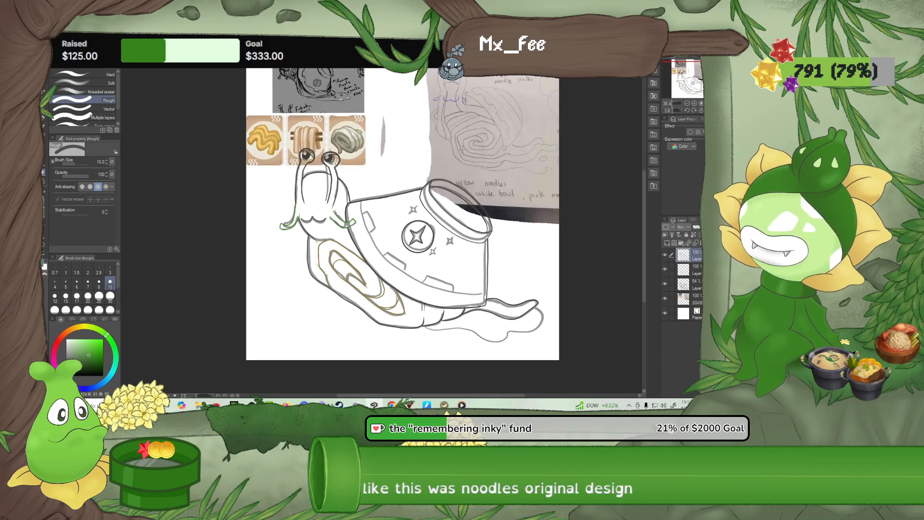
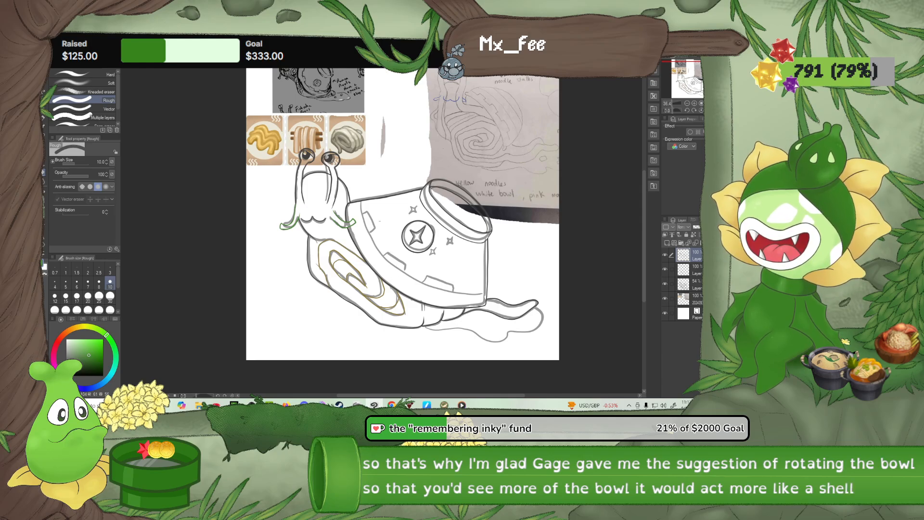
Change the drawing colour from green to pink for the bowl's decorative border
{"action": "scroll", "coordinate": [393, 268], "scroll_direction": "up", "scroll_amount": 2}
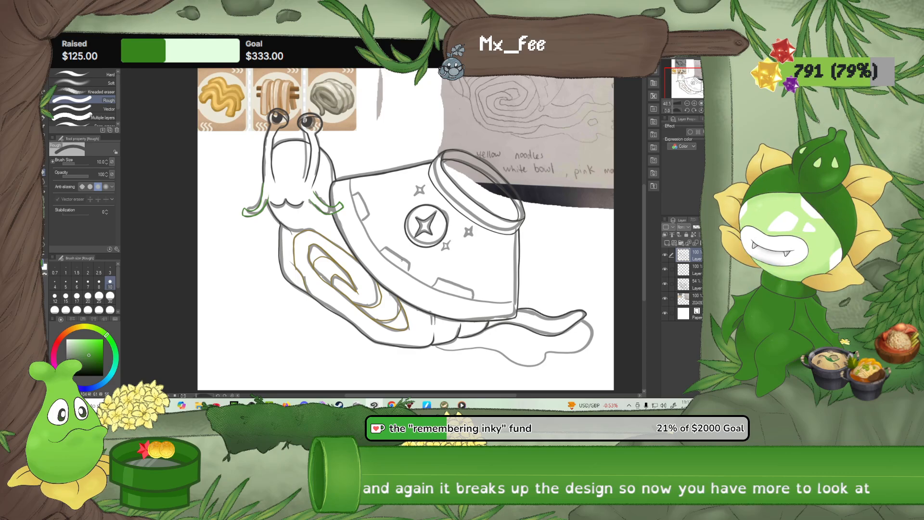
{"action": "scroll", "coordinate": [402, 260], "scroll_direction": "up", "scroll_amount": 1}
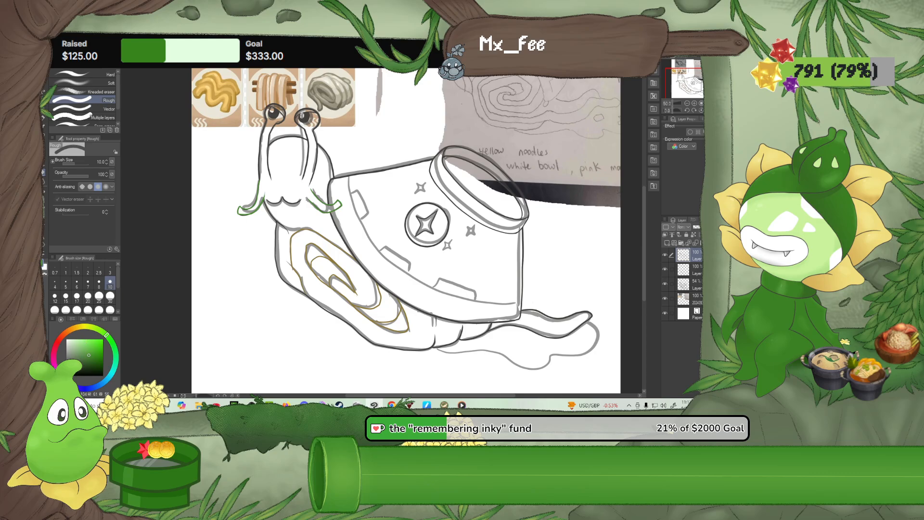
{"action": "left_click", "coordinate": [58, 372]}
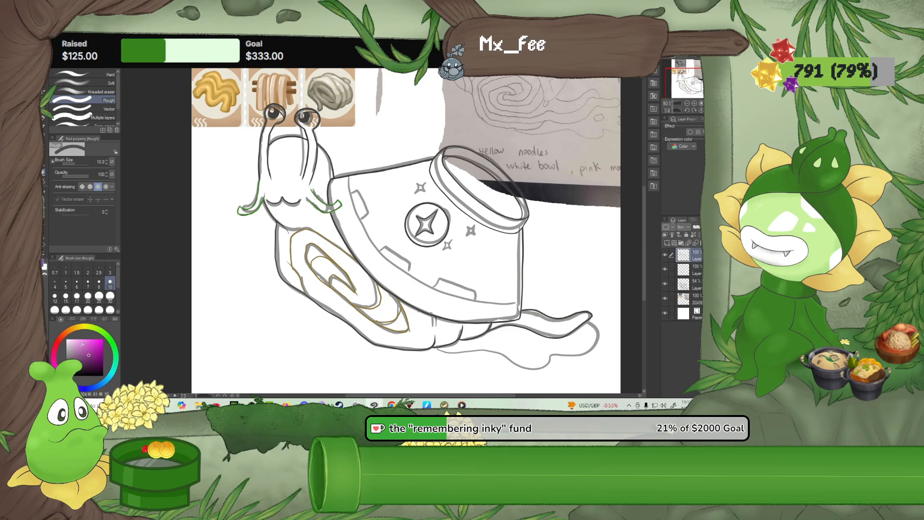
{"action": "left_click", "coordinate": [85, 341]}
Draw a pink Continuous curve across the bowl from side to side, just inside and following its wide rim
{"action": "scroll", "coordinate": [383, 180], "scroll_direction": "up", "scroll_amount": 5}
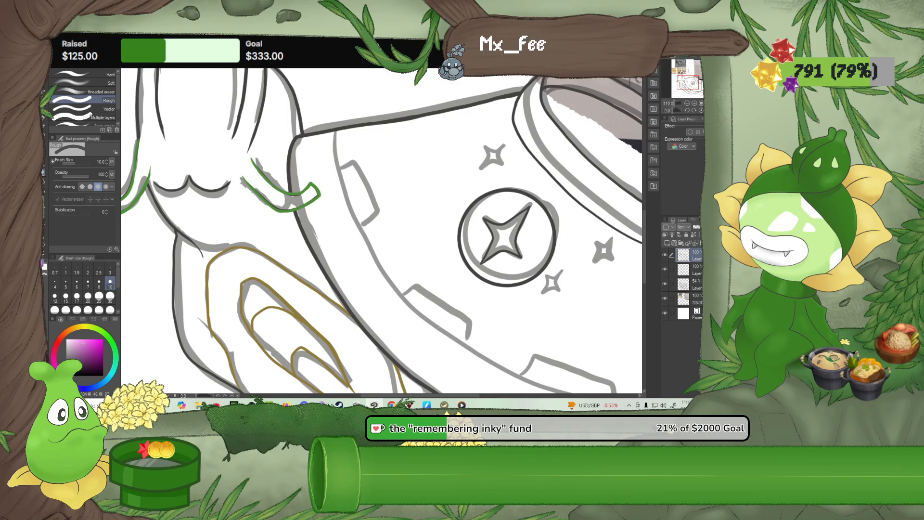
{"action": "left_click", "coordinate": [695, 110]}
{"action": "left_click", "coordinate": [695, 110]}
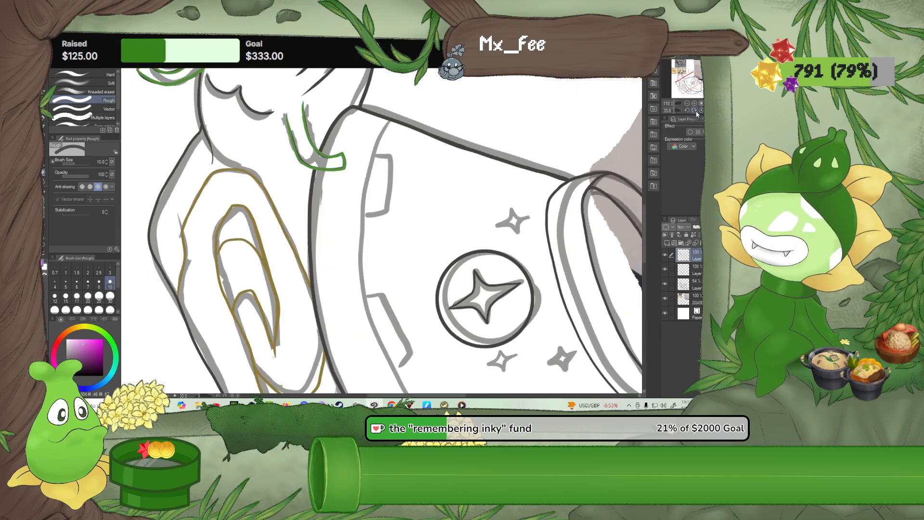
{"action": "left_click", "coordinate": [695, 111]}
{"action": "left_click", "coordinate": [695, 111]}
{"action": "left_click", "coordinate": [695, 110]}
{"action": "left_click", "coordinate": [695, 111]}
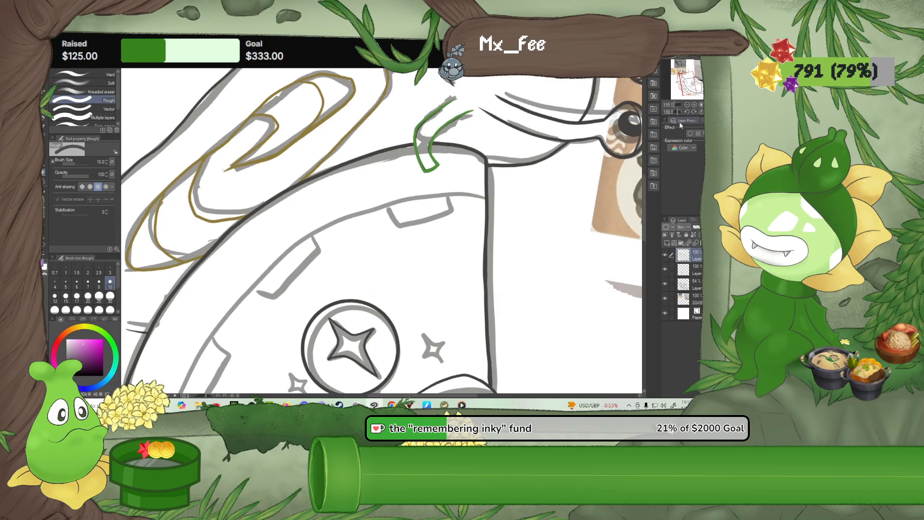
{"action": "left_click", "coordinate": [694, 111]}
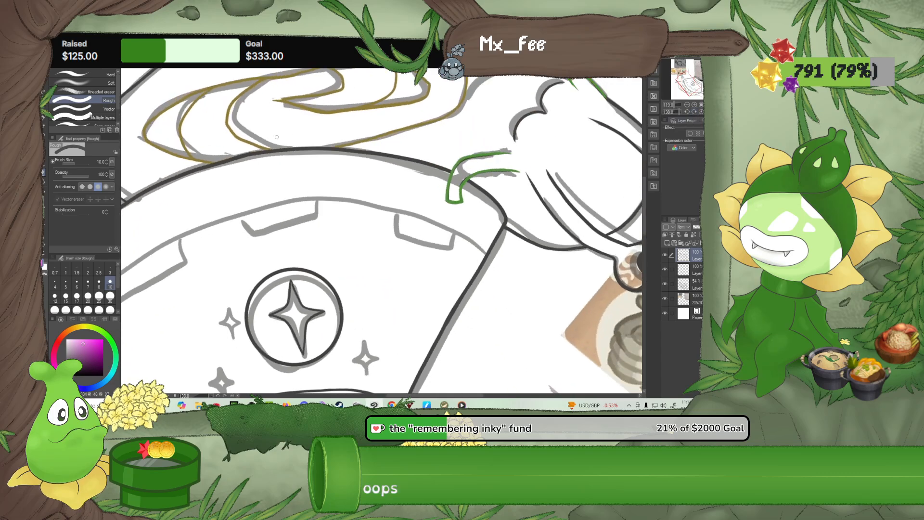
{"action": "scroll", "coordinate": [277, 137], "scroll_direction": "down", "scroll_amount": 4}
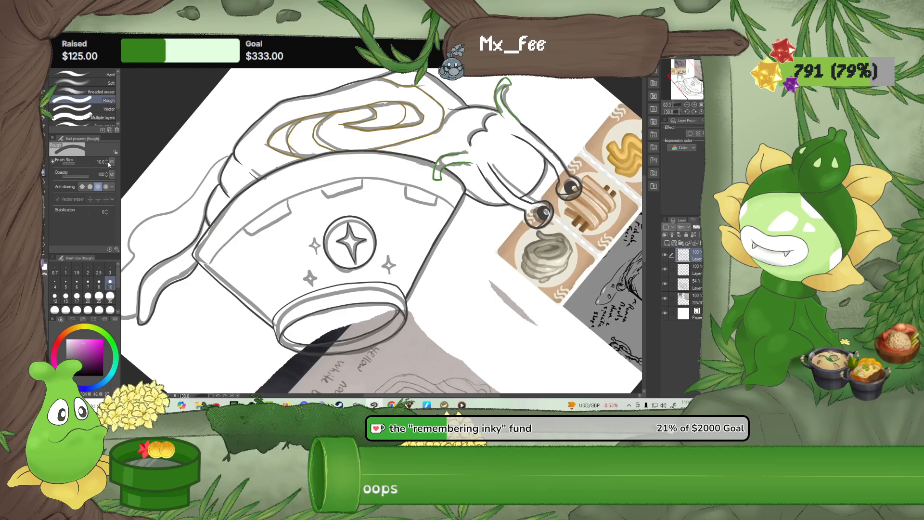
{"action": "left_click", "coordinate": [46, 208]}
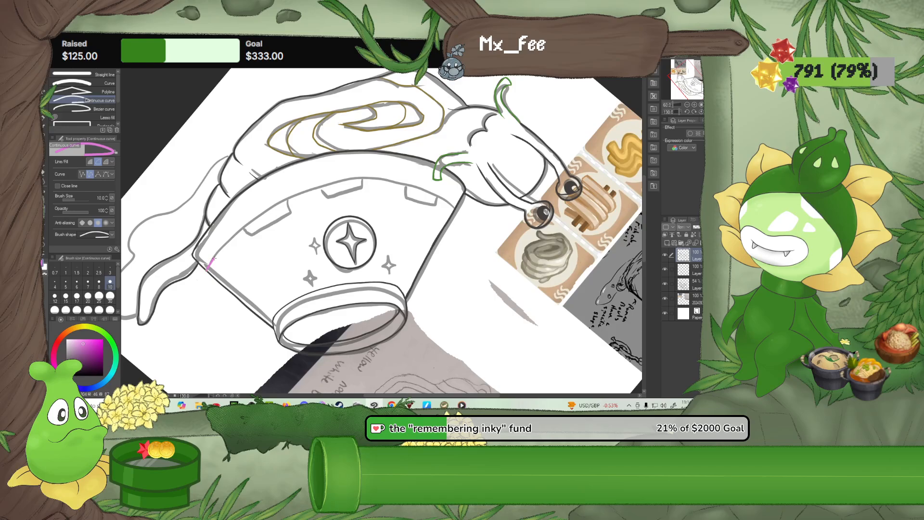
{"action": "left_click", "coordinate": [231, 234]}
{"action": "left_click", "coordinate": [251, 210]}
{"action": "left_click", "coordinate": [289, 191]}
{"action": "left_click", "coordinate": [369, 173]}
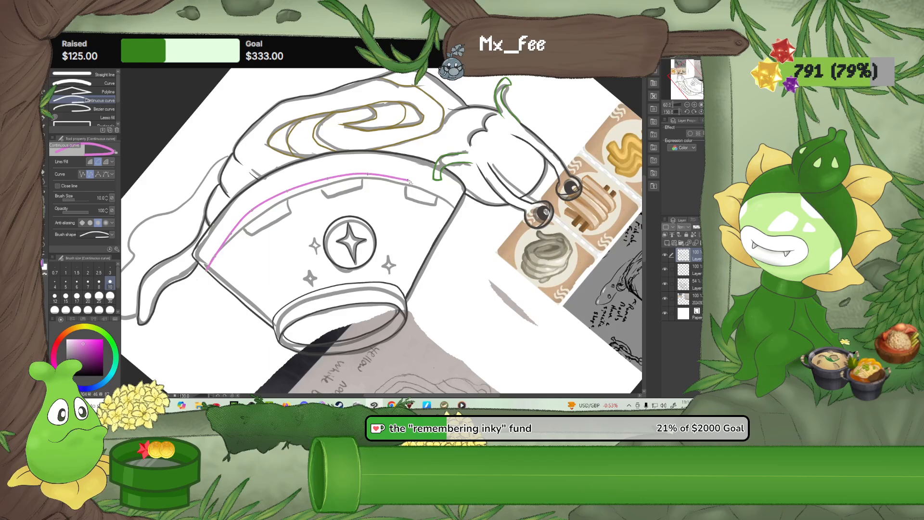
{"action": "left_click", "coordinate": [409, 181]}
Add seven open rectangular blocks along the inner side of the pink border curve with the size 10 G-pen
{"action": "scroll", "coordinate": [279, 211], "scroll_direction": "down", "scroll_amount": 1}
{"action": "scroll", "coordinate": [282, 210], "scroll_direction": "up", "scroll_amount": 1}
{"action": "scroll", "coordinate": [281, 210], "scroll_direction": "up", "scroll_amount": 2}
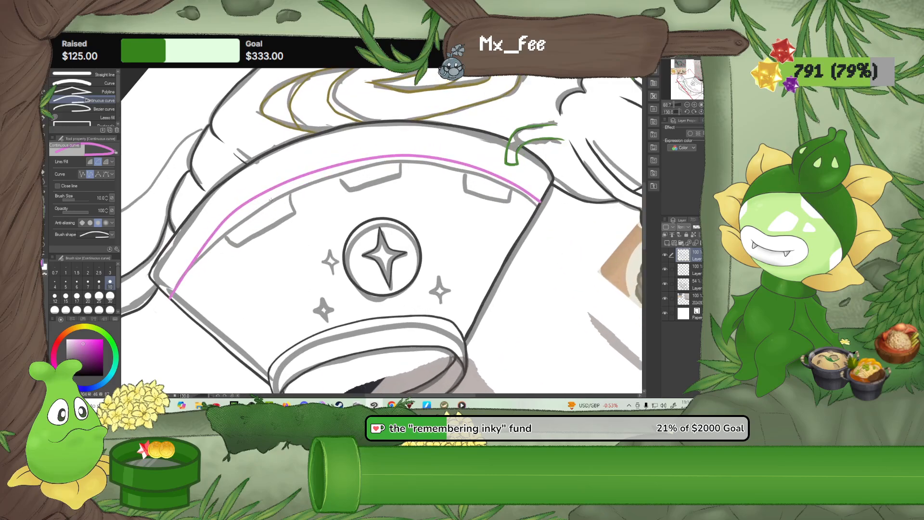
{"action": "left_click", "coordinate": [45, 121]}
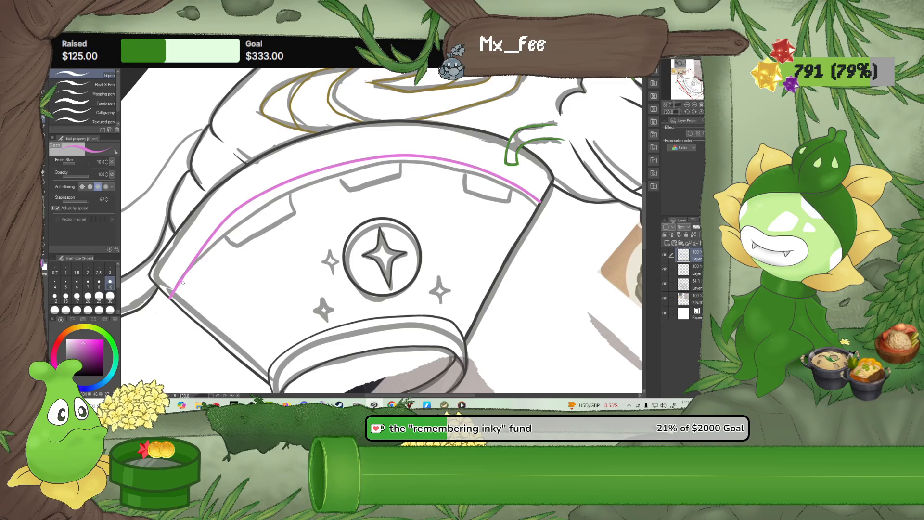
{"action": "key", "text": "ctrl+z"}
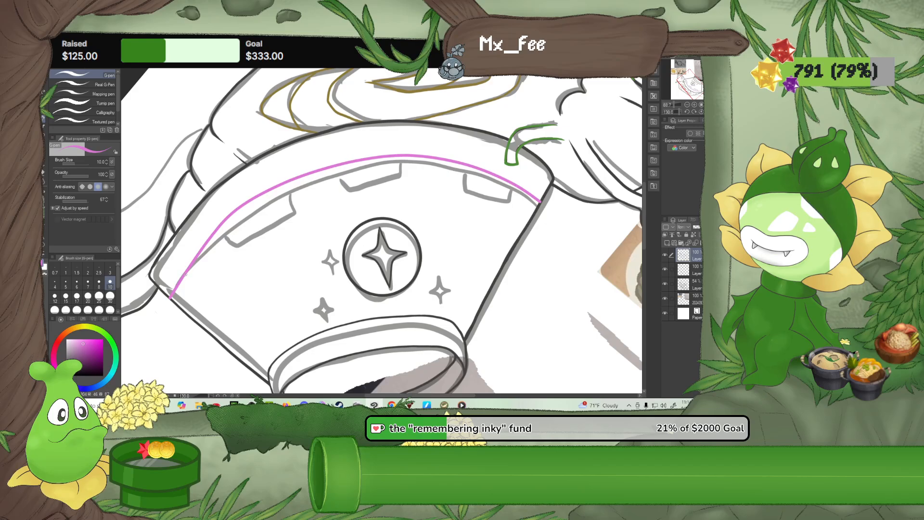
{"action": "left_click_drag", "start_coordinate": [185, 274], "coordinate": [192, 280]}
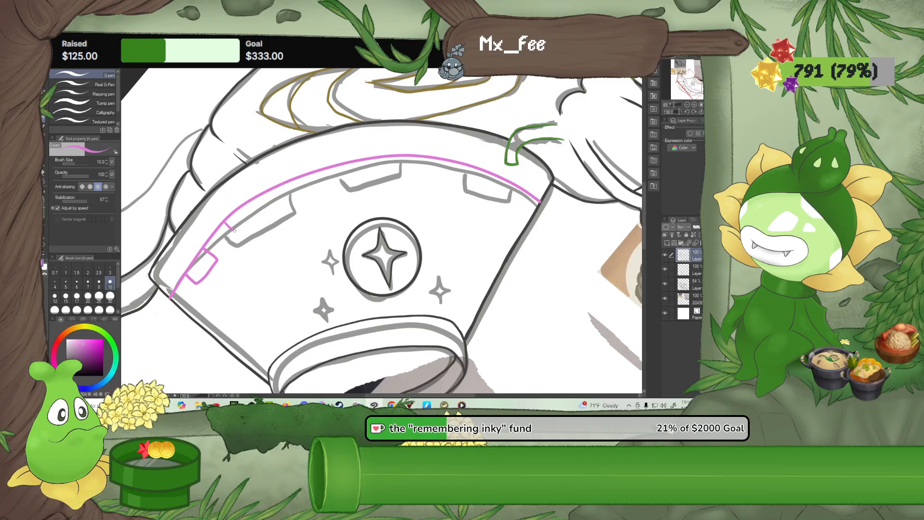
{"action": "left_click_drag", "start_coordinate": [258, 217], "coordinate": [260, 202]}
{"action": "left_click_drag", "start_coordinate": [288, 191], "coordinate": [315, 192]}
{"action": "left_click_drag", "start_coordinate": [361, 177], "coordinate": [384, 172]}
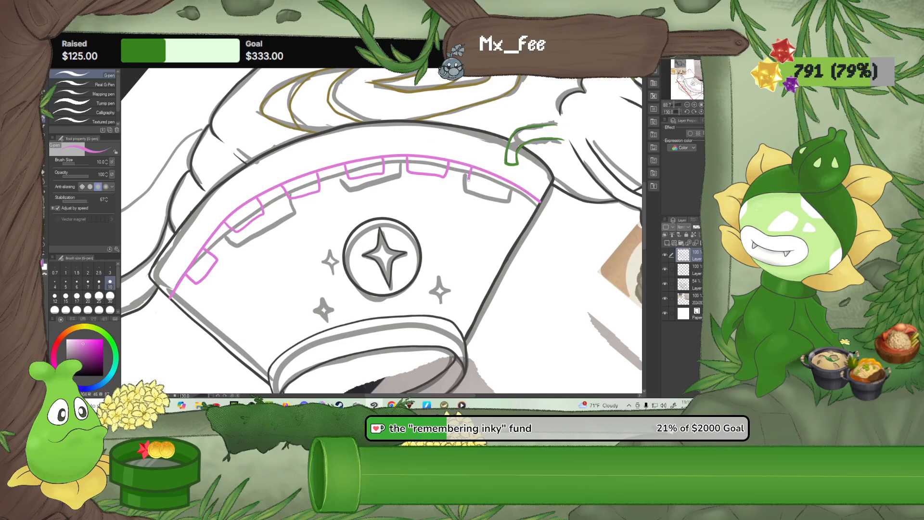
{"action": "left_click_drag", "start_coordinate": [469, 178], "coordinate": [503, 179]}
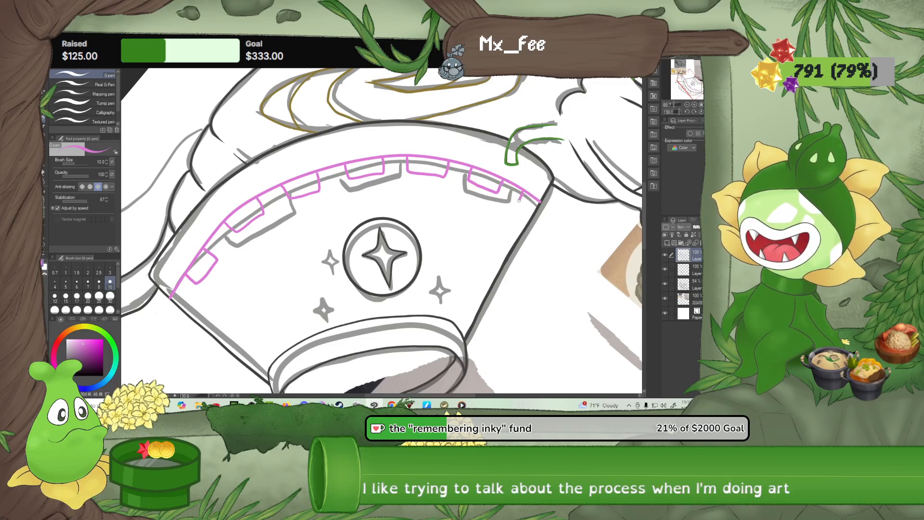
{"action": "left_click_drag", "start_coordinate": [523, 191], "coordinate": [533, 212]}
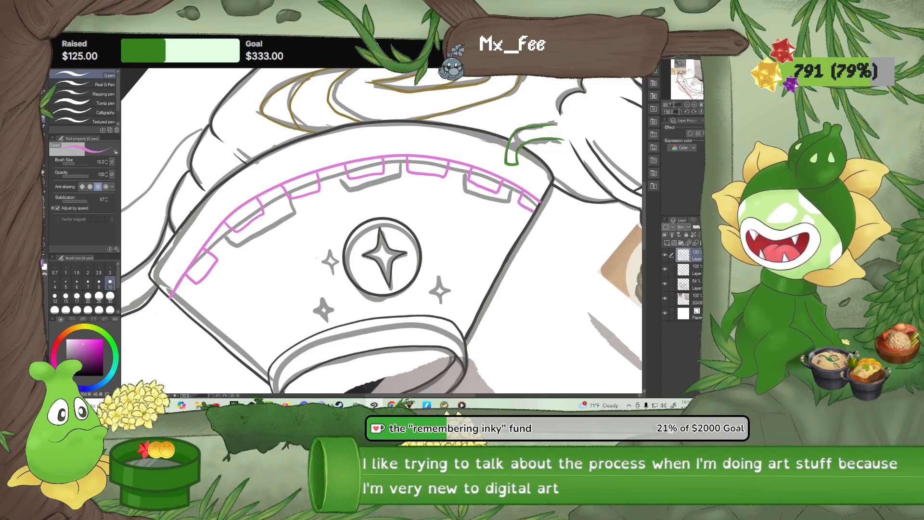
Erase the pink curve segments capping the first six blocks, starting at the tail end, to form a stepped border
{"action": "scroll", "coordinate": [254, 282], "scroll_direction": "up", "scroll_amount": 5}
{"action": "left_click_drag", "start_coordinate": [196, 239], "coordinate": [328, 284]}
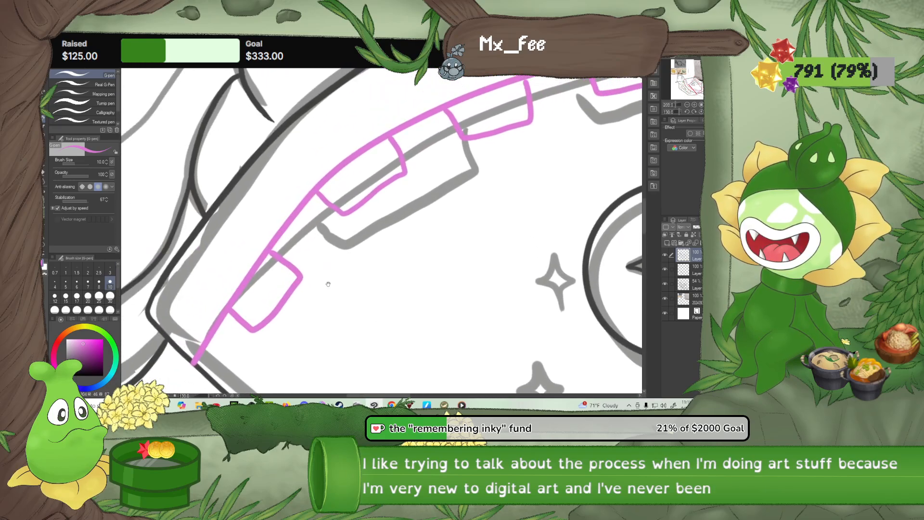
{"action": "key", "text": "e"}
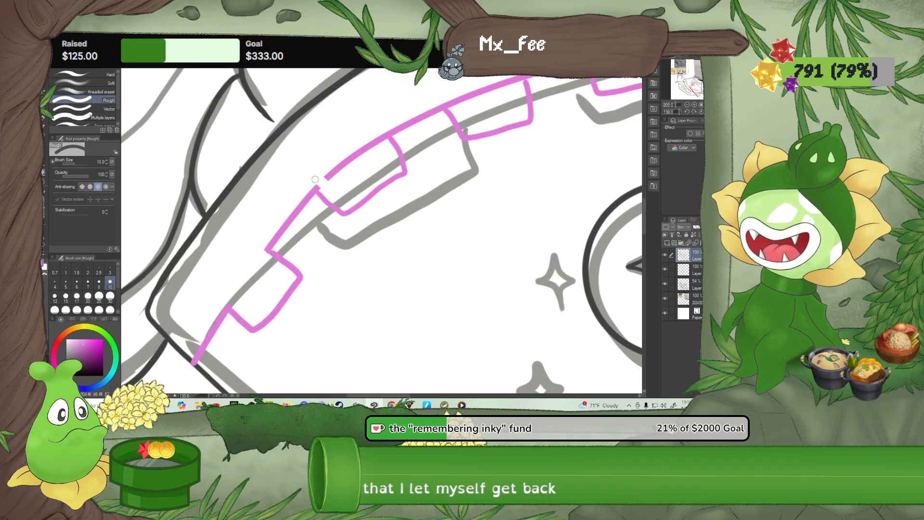
{"action": "mouse_move", "coordinate": [322, 188]}
{"action": "left_mouse_down"}
{"action": "mouse_move", "coordinate": [351, 151]}
{"action": "mouse_move", "coordinate": [356, 163]}
{"action": "mouse_move", "coordinate": [369, 138]}
{"action": "mouse_move", "coordinate": [387, 144]}
{"action": "left_mouse_up"}
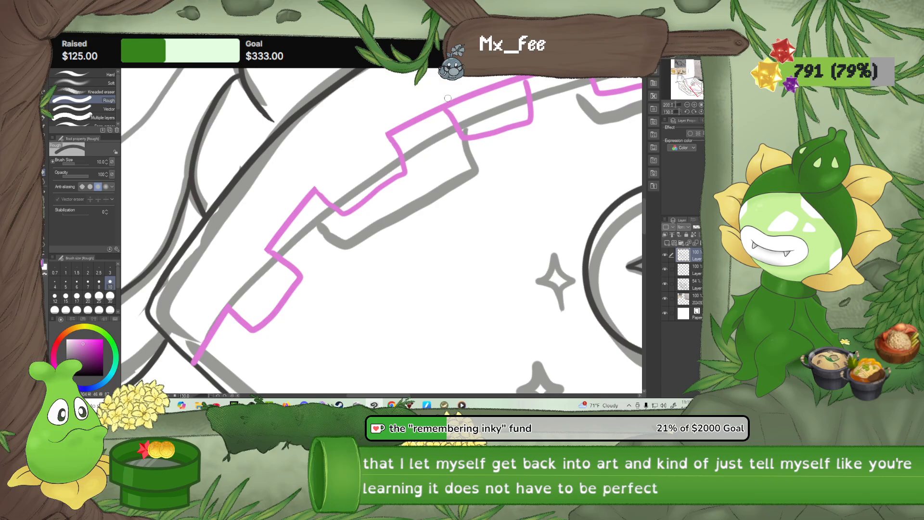
{"action": "mouse_move", "coordinate": [452, 106]}
{"action": "left_mouse_down"}
{"action": "mouse_move", "coordinate": [479, 85]}
{"action": "mouse_move", "coordinate": [494, 92]}
{"action": "mouse_move", "coordinate": [520, 78]}
{"action": "left_mouse_up"}
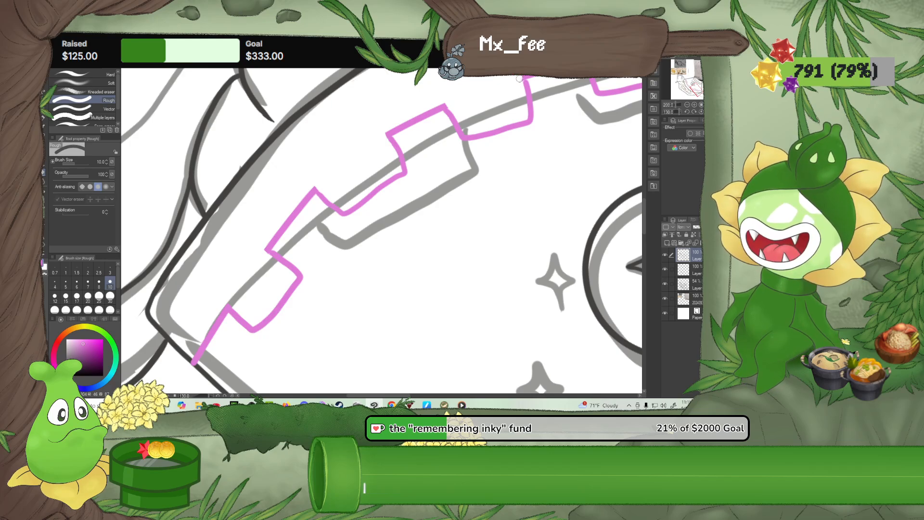
{"action": "left_click_drag", "start_coordinate": [573, 120], "coordinate": [448, 192]}
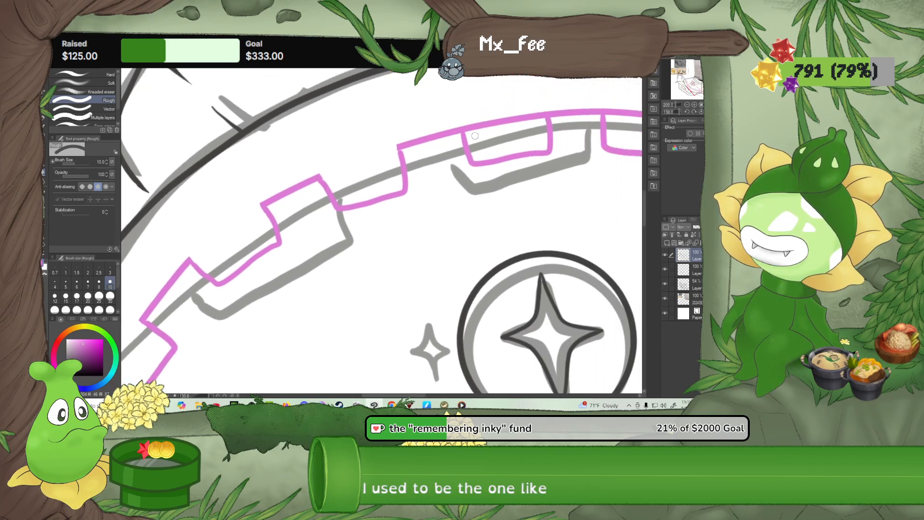
{"action": "left_click_drag", "start_coordinate": [475, 135], "coordinate": [469, 120]}
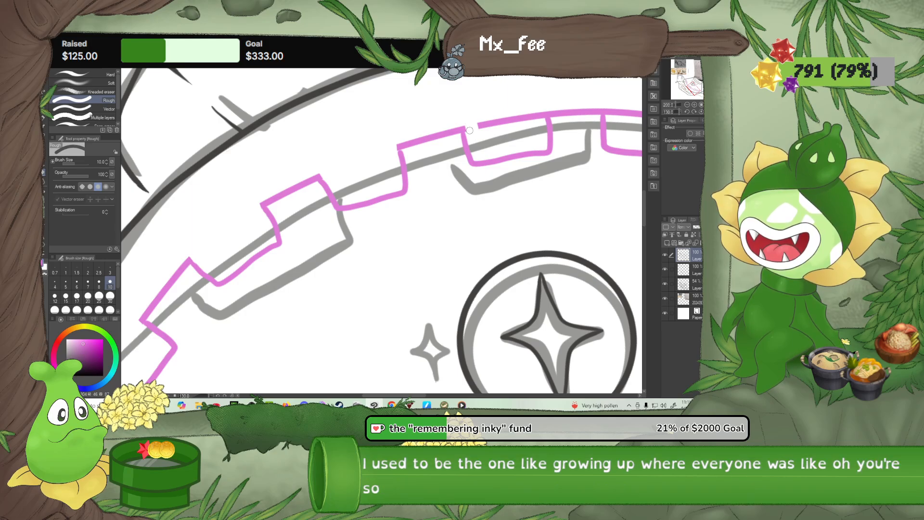
{"action": "mouse_move", "coordinate": [467, 122]}
{"action": "left_mouse_down"}
{"action": "mouse_move", "coordinate": [486, 128]}
{"action": "mouse_move", "coordinate": [495, 115]}
{"action": "mouse_move", "coordinate": [508, 125]}
{"action": "mouse_move", "coordinate": [512, 108]}
{"action": "mouse_move", "coordinate": [543, 120]}
{"action": "left_mouse_up"}
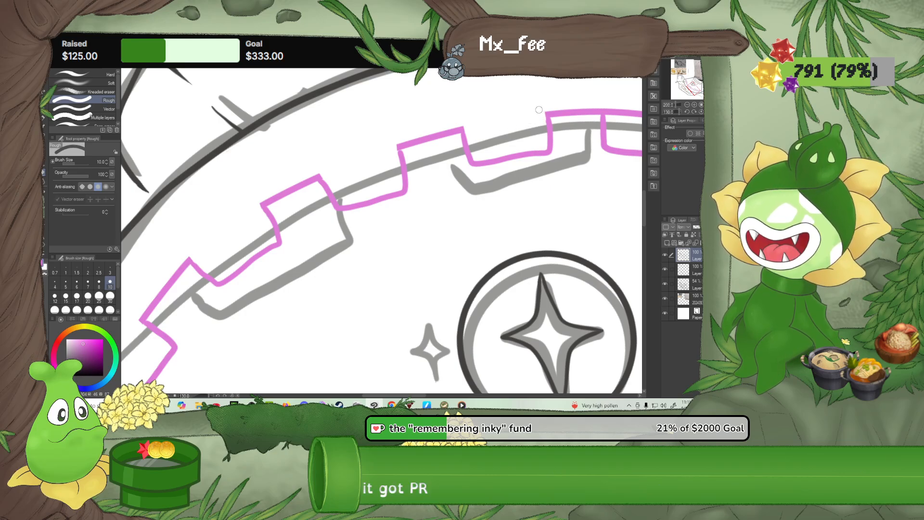
{"action": "mouse_move", "coordinate": [604, 148]}
{"action": "left_mouse_down"}
{"action": "mouse_move", "coordinate": [587, 162]}
{"action": "mouse_move", "coordinate": [471, 185]}
{"action": "mouse_move", "coordinate": [485, 146]}
{"action": "mouse_move", "coordinate": [493, 154]}
{"action": "mouse_move", "coordinate": [507, 139]}
{"action": "mouse_move", "coordinate": [521, 158]}
{"action": "mouse_move", "coordinate": [541, 144]}
{"action": "mouse_move", "coordinate": [559, 155]}
{"action": "mouse_move", "coordinate": [559, 164]}
{"action": "mouse_move", "coordinate": [409, 150]}
{"action": "left_mouse_up"}
{"action": "mouse_move", "coordinate": [471, 175]}
{"action": "left_mouse_down"}
{"action": "mouse_move", "coordinate": [476, 187]}
{"action": "mouse_move", "coordinate": [520, 197]}
{"action": "mouse_move", "coordinate": [520, 206]}
{"action": "left_mouse_up"}
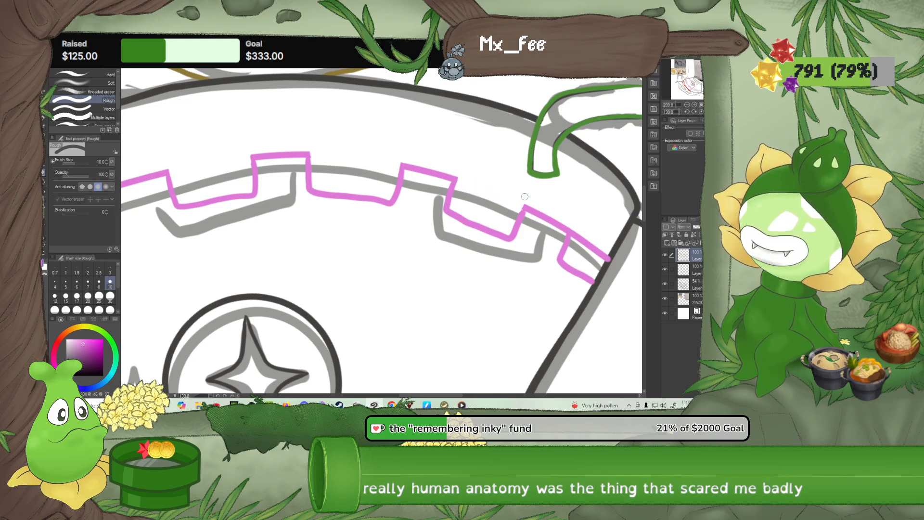
{"action": "mouse_move", "coordinate": [577, 239]}
{"action": "left_mouse_down"}
{"action": "mouse_move", "coordinate": [579, 231]}
{"action": "mouse_move", "coordinate": [609, 262]}
{"action": "left_mouse_up"}
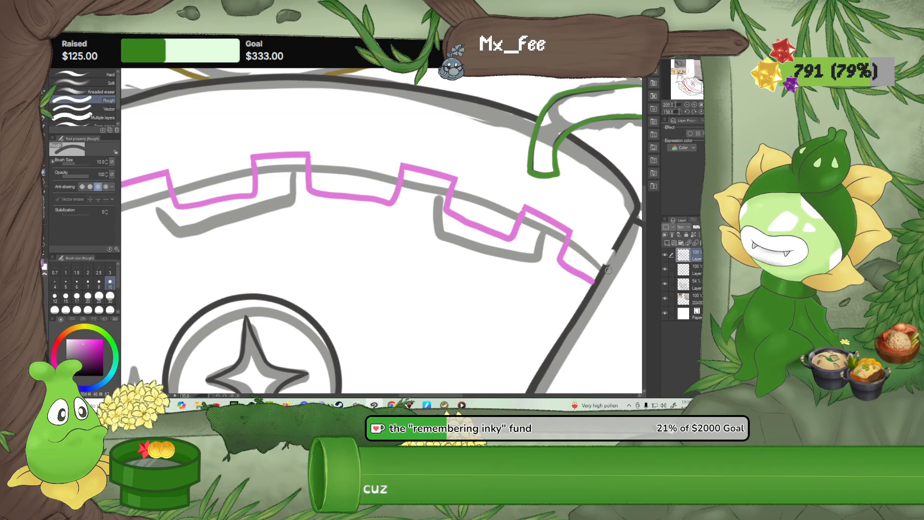
{"action": "left_click", "coordinate": [44, 118]}
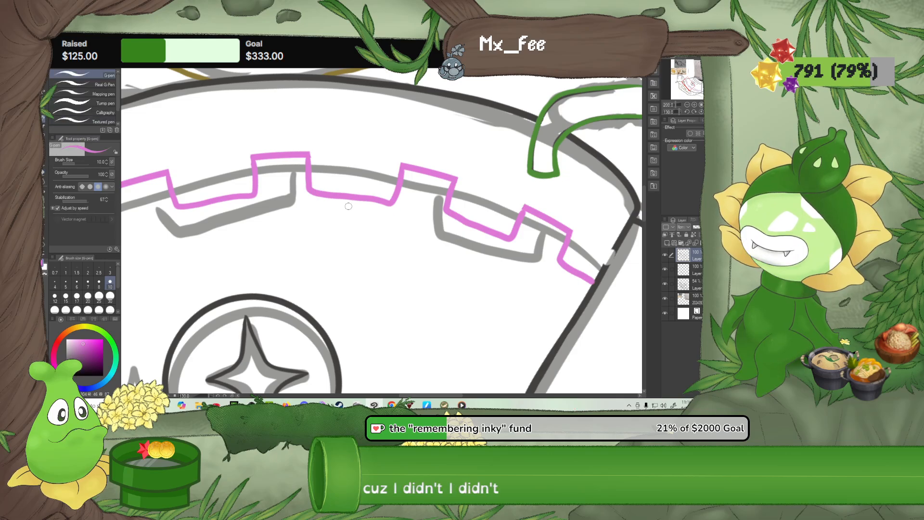
{"action": "key", "text": "ctrl+z"}
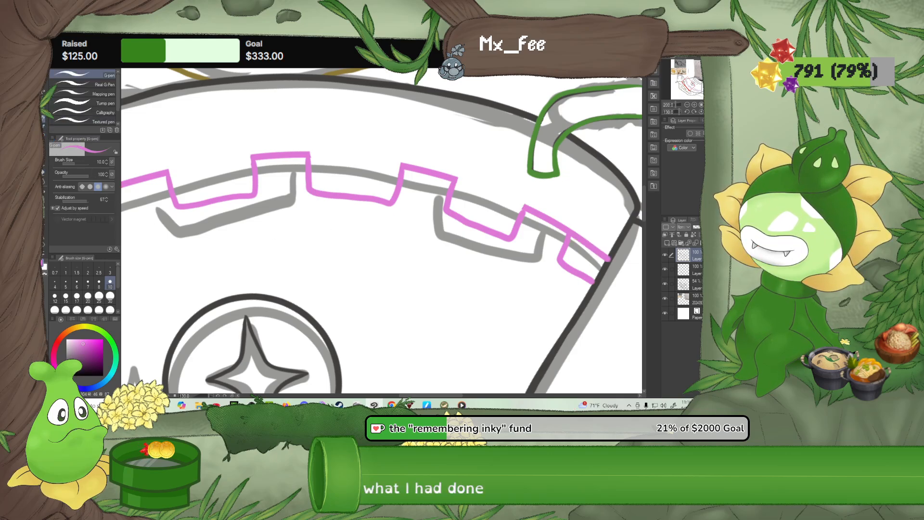
Erase the pink curve over the last block near the head and cover the leftover pink dot with the dark outline colour
{"action": "key", "text": "e"}
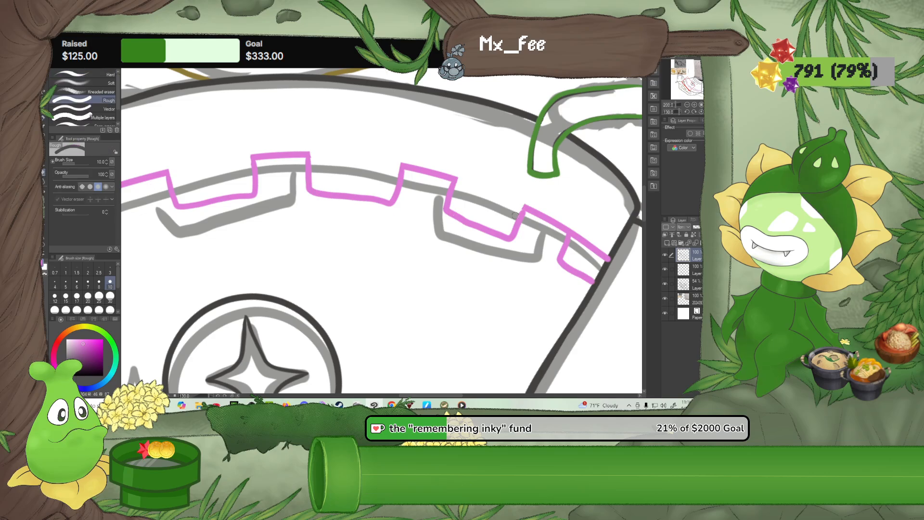
{"action": "left_click_drag", "start_coordinate": [575, 239], "coordinate": [602, 257]}
{"action": "scroll", "coordinate": [585, 231], "scroll_direction": "up", "scroll_amount": 3}
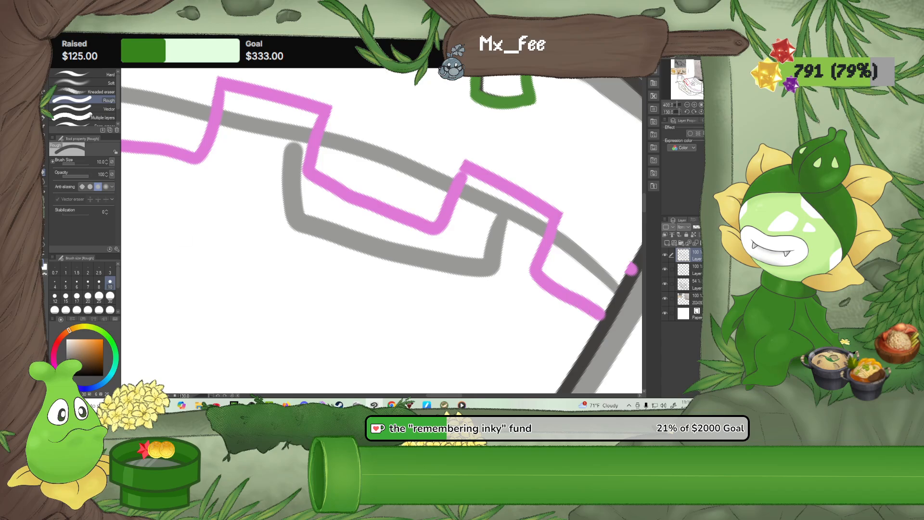
{"action": "left_click", "coordinate": [44, 119]}
{"action": "left_click_drag", "start_coordinate": [478, 276], "coordinate": [268, 274]}
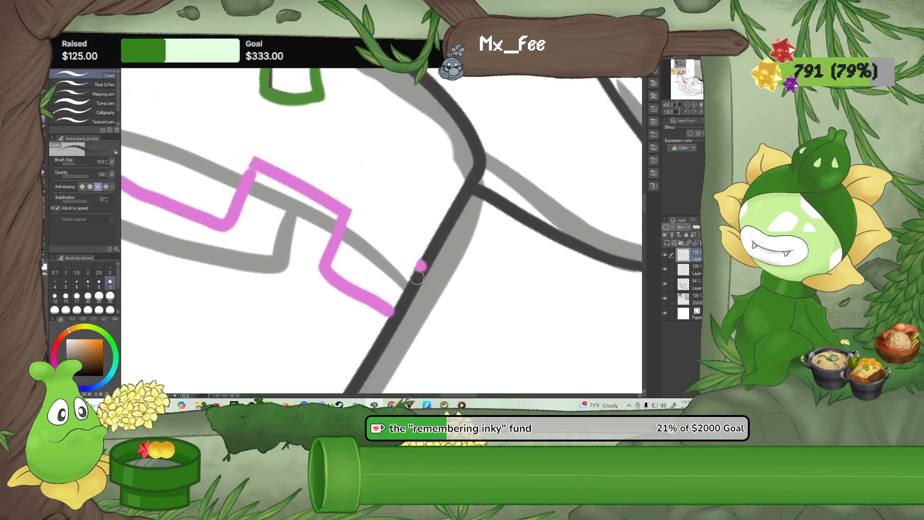
{"action": "left_click_drag", "start_coordinate": [419, 279], "coordinate": [434, 245]}
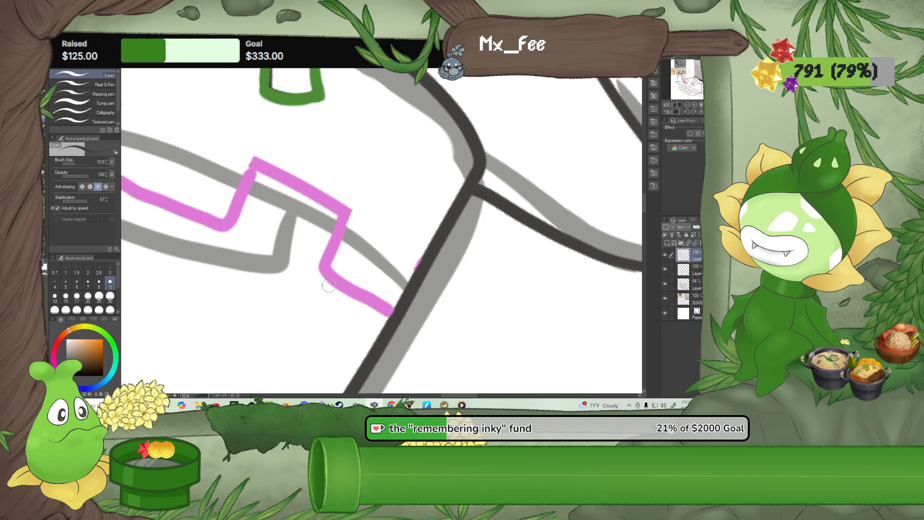
{"action": "scroll", "coordinate": [329, 286], "scroll_direction": "down", "scroll_amount": 6}
{"action": "scroll", "coordinate": [482, 172], "scroll_direction": "down", "scroll_amount": 3}
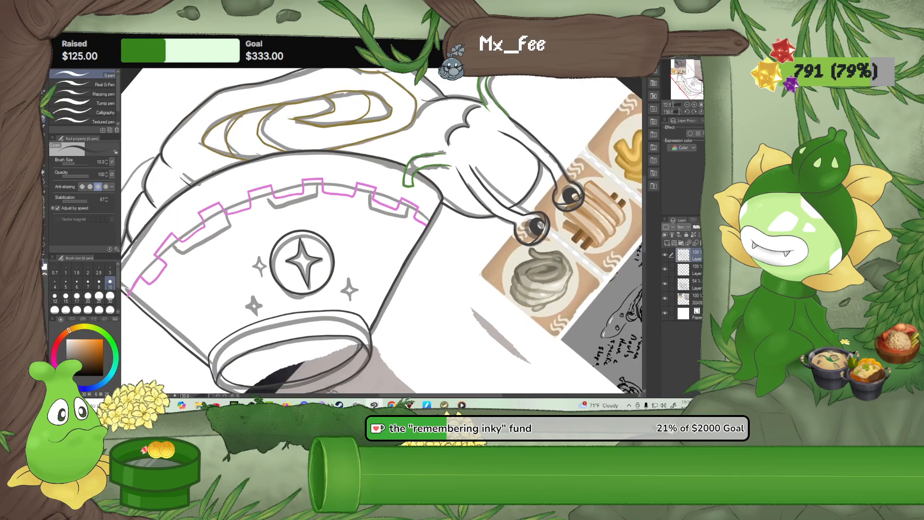
{"action": "left_click", "coordinate": [701, 112]}
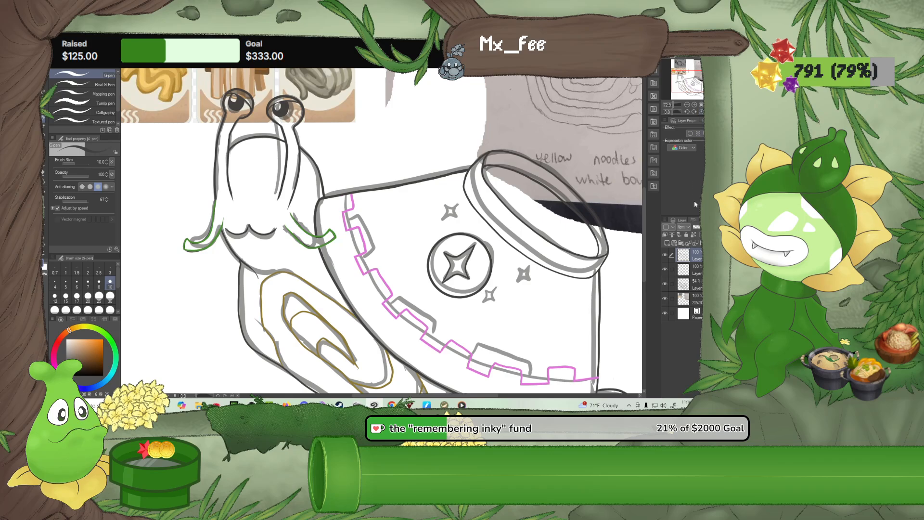
Hide the reference image layer and the grey sketch layer to show only the snail's line art
{"action": "left_click", "coordinate": [666, 299]}
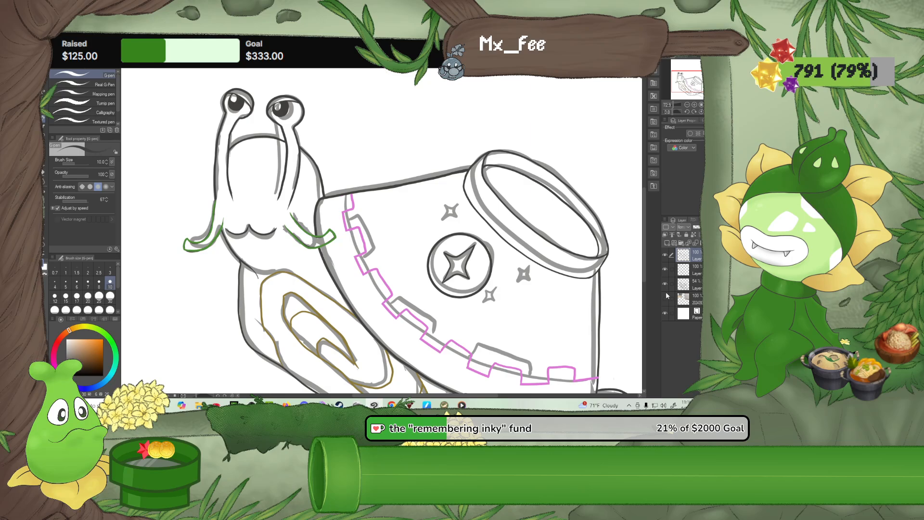
{"action": "left_click", "coordinate": [665, 284]}
{"action": "scroll", "coordinate": [445, 252], "scroll_direction": "down", "scroll_amount": 3}
{"action": "scroll", "coordinate": [476, 277], "scroll_direction": "down", "scroll_amount": 2}
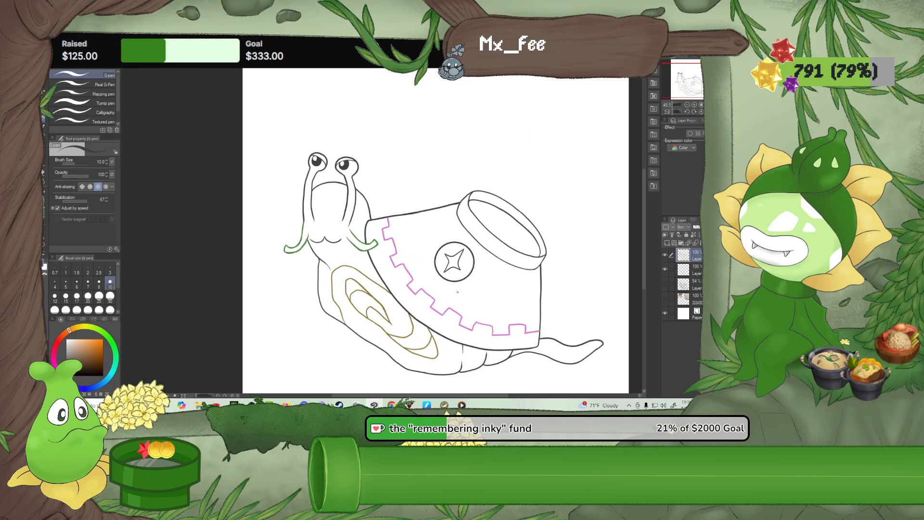
{"action": "scroll", "coordinate": [476, 277], "scroll_direction": "down", "scroll_amount": 2}
{"action": "left_click_drag", "start_coordinate": [476, 277], "coordinate": [468, 254]}
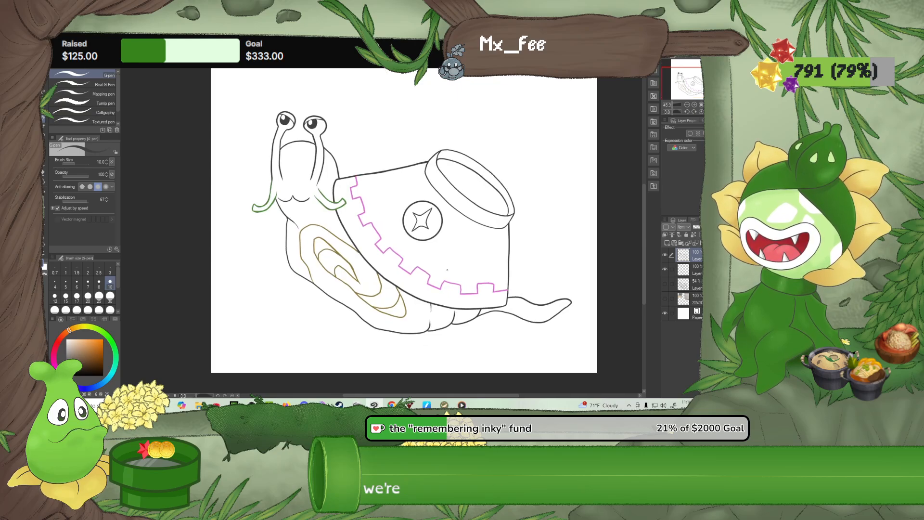
Save the drawing in CLIP STUDIO FORMAT under the file name snail
{"action": "left_click", "coordinate": [48, 37]}
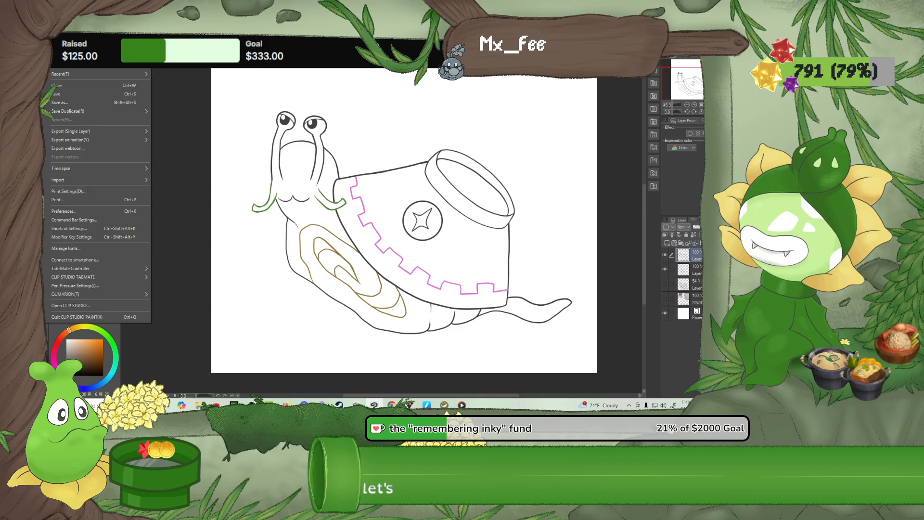
{"action": "left_click", "coordinate": [66, 101]}
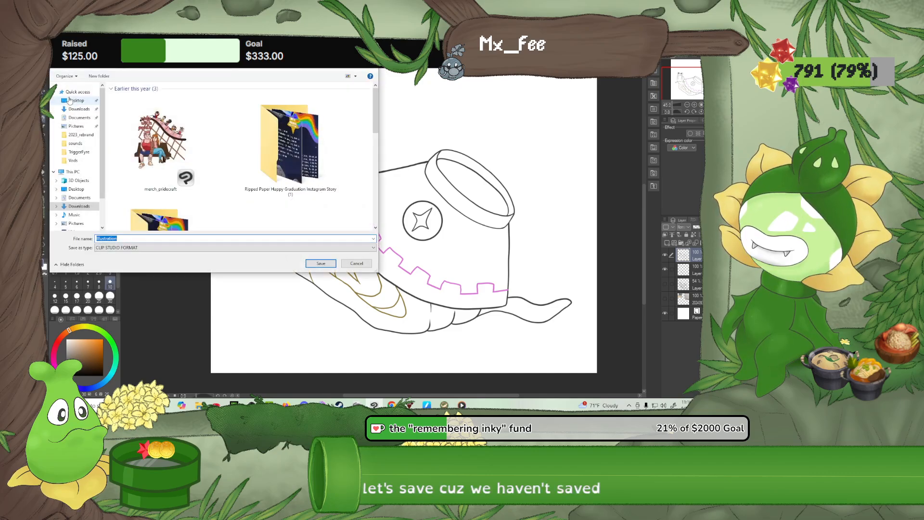
{"action": "type", "text": "snail"}
{"action": "key", "text": "Return"}
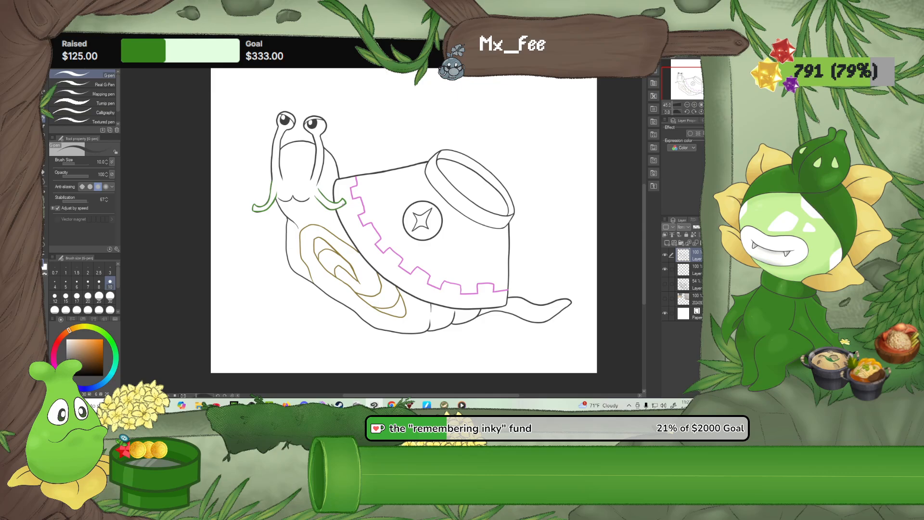
Sample the border's pink and add a new layer, leaving the second layer from the top active
{"action": "scroll", "coordinate": [509, 287], "scroll_direction": "up", "scroll_amount": 7}
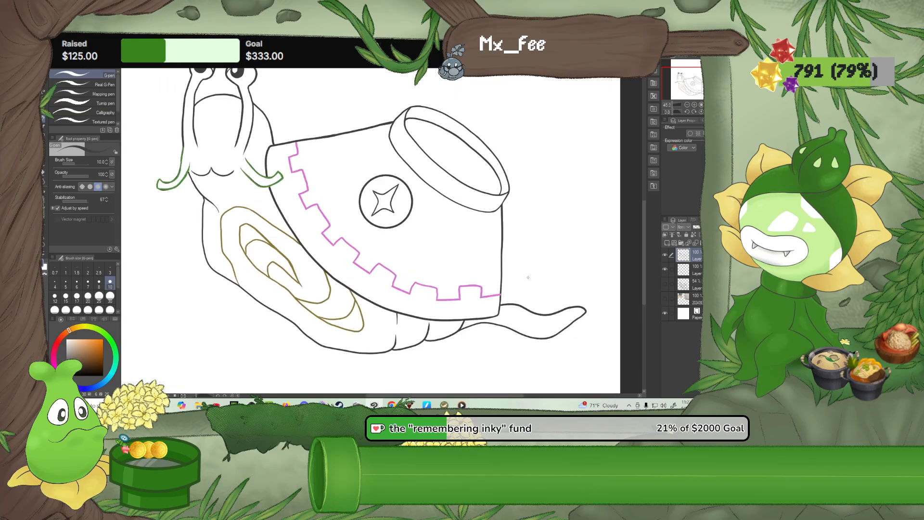
{"action": "scroll", "coordinate": [491, 303], "scroll_direction": "up", "scroll_amount": 2}
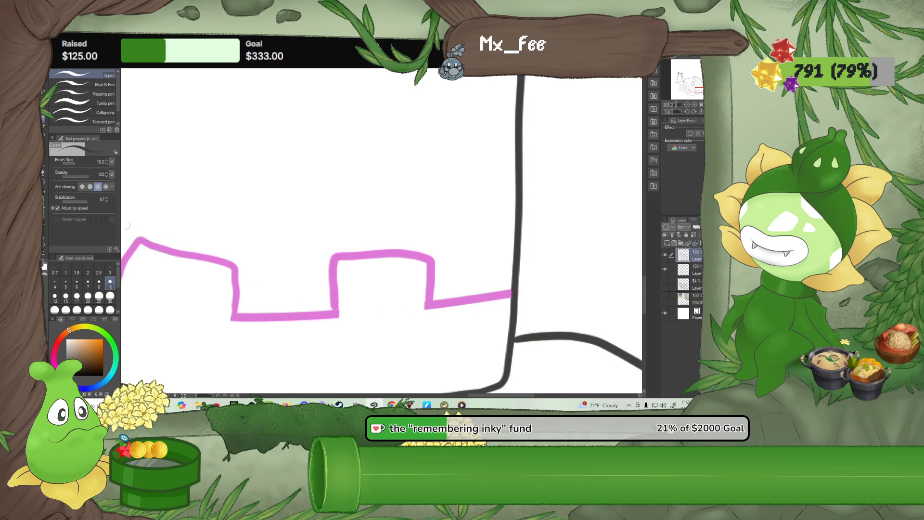
{"action": "key", "text": "e"}
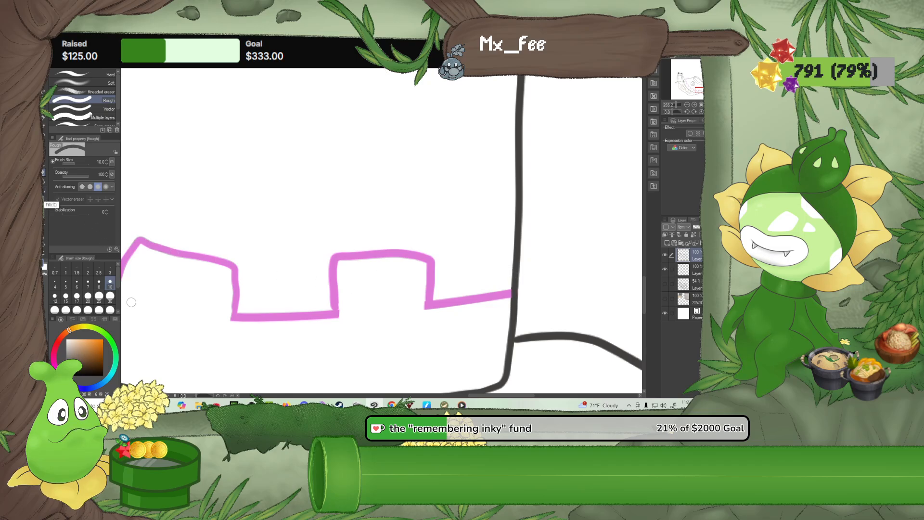
{"action": "left_click", "coordinate": [254, 319], "text": "alt"}
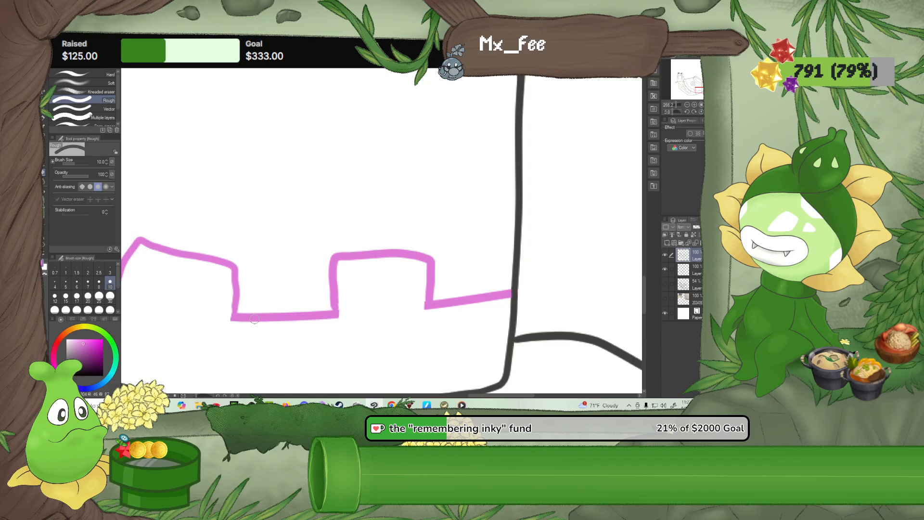
{"action": "left_click", "coordinate": [667, 244]}
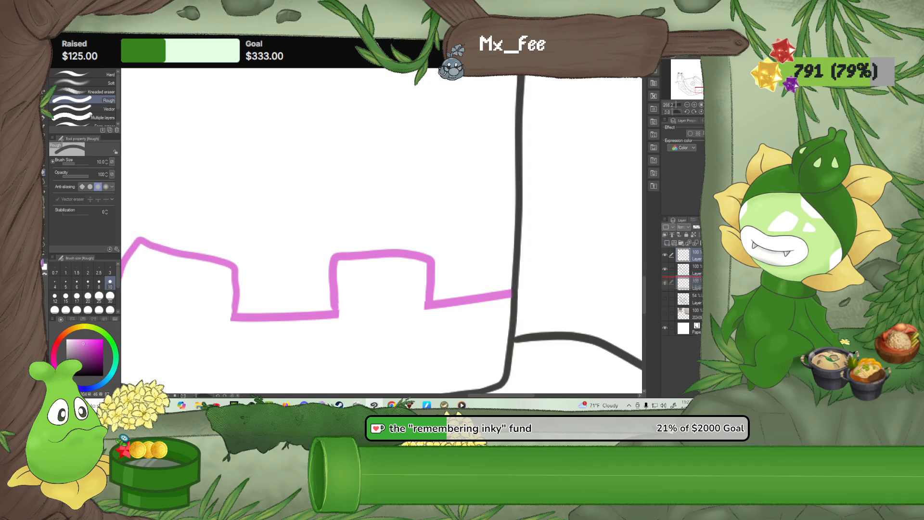
{"action": "left_click", "coordinate": [696, 269]}
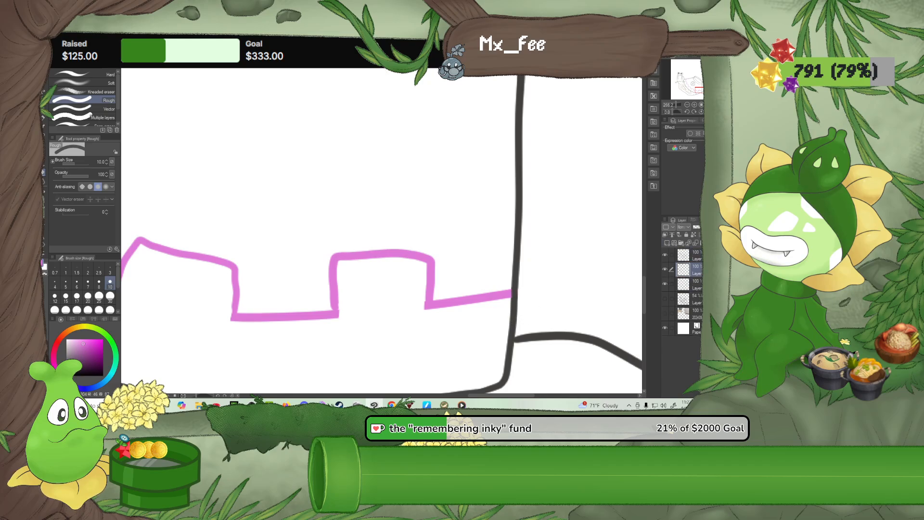
{"action": "left_click", "coordinate": [700, 256]}
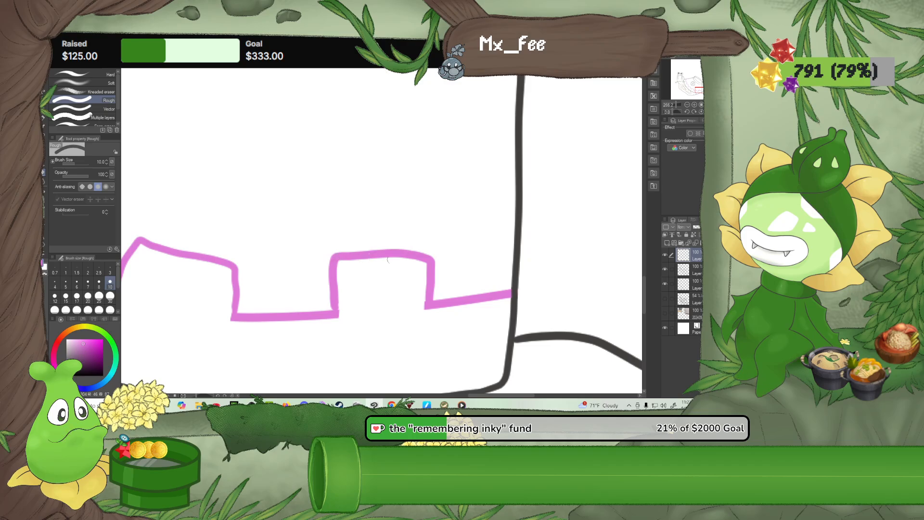
{"action": "left_click", "coordinate": [692, 269]}
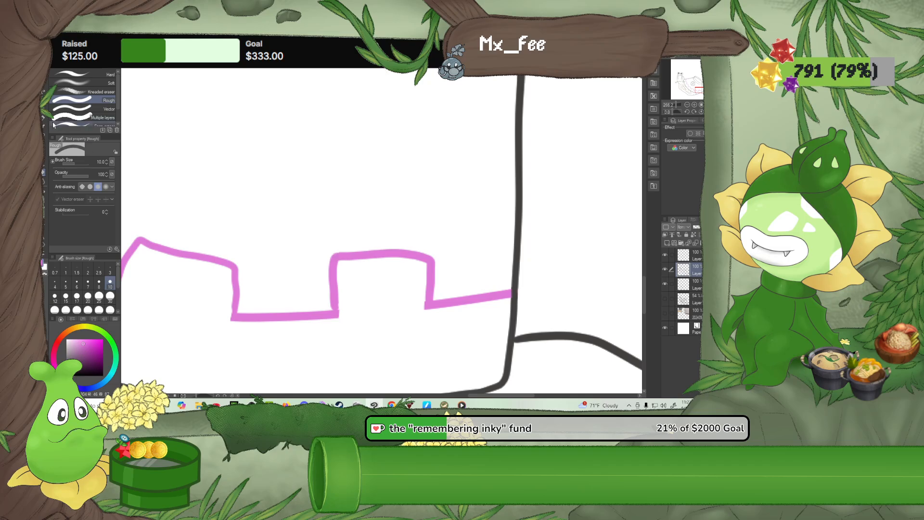
Square off the corner of the border block nearest the tail with the size 10 G-pen and erase the rounded excess
{"action": "key", "text": "p"}
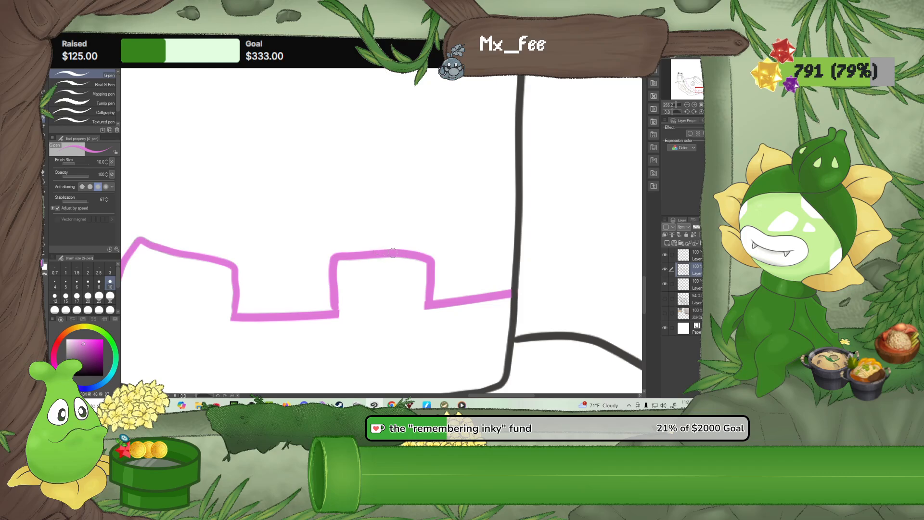
{"action": "mouse_move", "coordinate": [416, 251]}
{"action": "left_mouse_down"}
{"action": "mouse_move", "coordinate": [432, 252]}
{"action": "mouse_move", "coordinate": [431, 260]}
{"action": "left_mouse_up"}
{"action": "key", "text": "e"}
{"action": "mouse_move", "coordinate": [390, 260]}
{"action": "left_mouse_down"}
{"action": "mouse_move", "coordinate": [422, 260]}
{"action": "mouse_move", "coordinate": [422, 275]}
{"action": "left_mouse_up"}
{"action": "left_click_drag", "start_coordinate": [421, 312], "coordinate": [422, 297]}
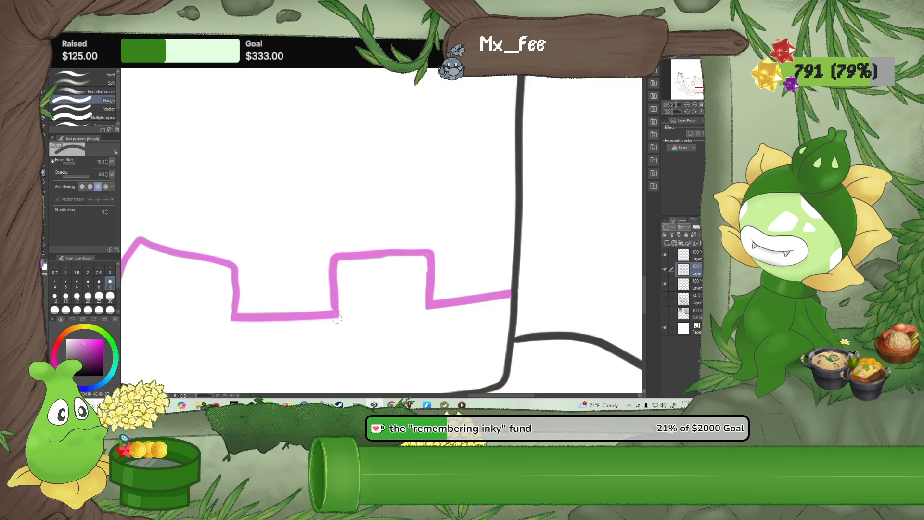
Redraw the top and tail side of the second block from the tail with the size 10 G-pen and trim the thickened line
{"action": "key", "text": "p"}
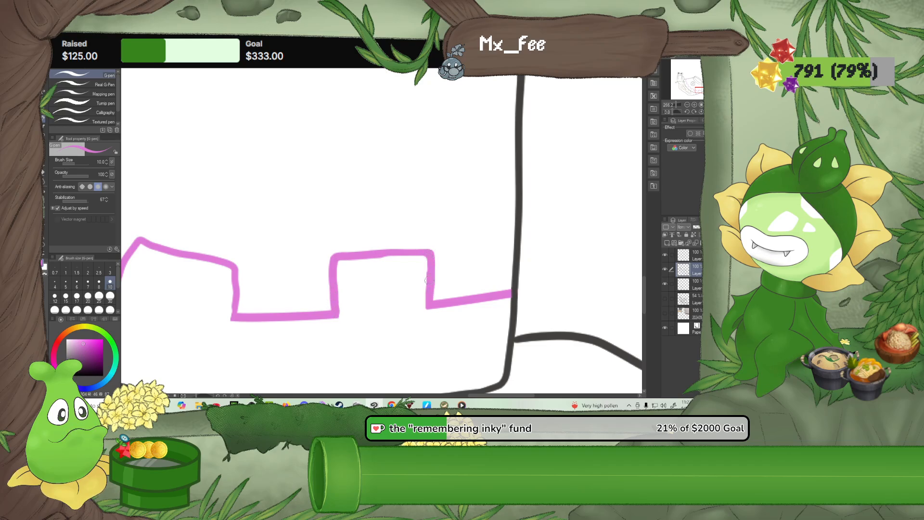
{"action": "left_click_drag", "start_coordinate": [285, 244], "coordinate": [438, 237]}
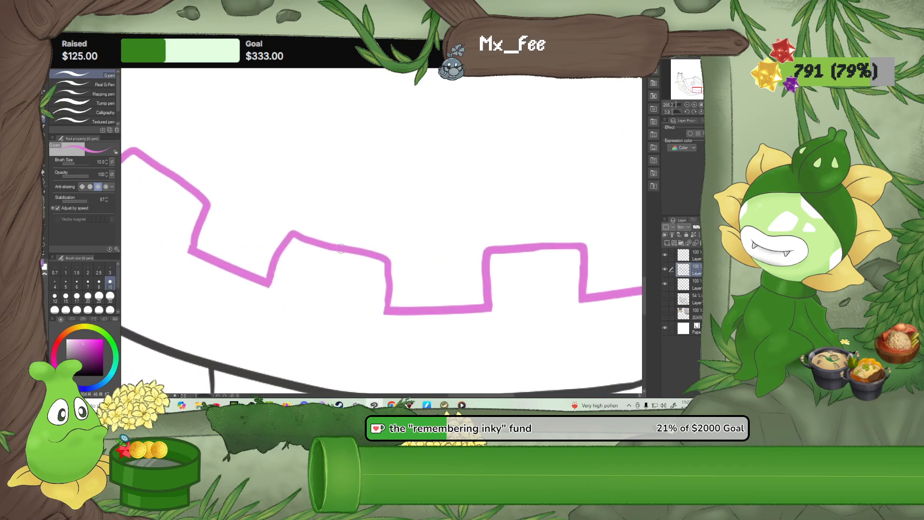
{"action": "mouse_move", "coordinate": [306, 236]}
{"action": "left_mouse_down"}
{"action": "mouse_move", "coordinate": [357, 249]}
{"action": "mouse_move", "coordinate": [386, 290]}
{"action": "mouse_move", "coordinate": [381, 308]}
{"action": "mouse_move", "coordinate": [394, 255]}
{"action": "mouse_move", "coordinate": [372, 248]}
{"action": "left_mouse_up"}
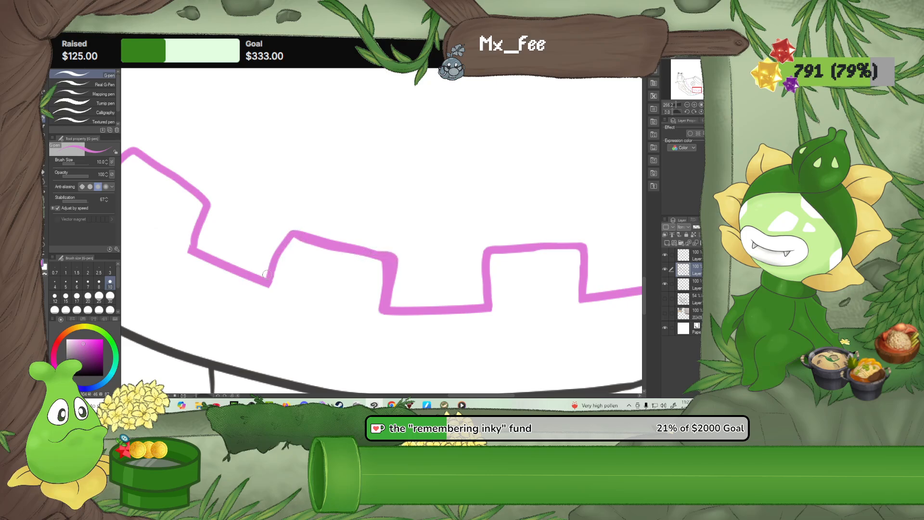
{"action": "mouse_move", "coordinate": [274, 257]}
{"action": "left_mouse_down"}
{"action": "mouse_move", "coordinate": [295, 228]}
{"action": "mouse_move", "coordinate": [385, 251]}
{"action": "left_mouse_up"}
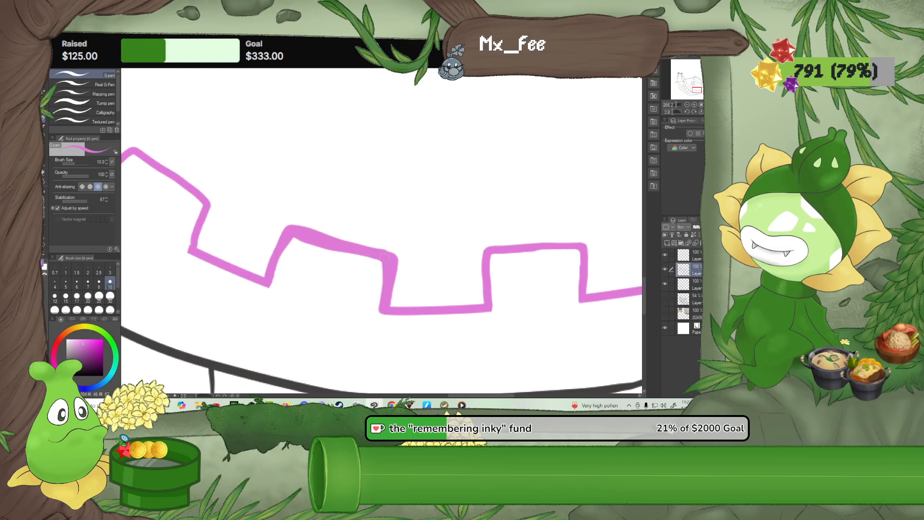
{"action": "key", "text": "e"}
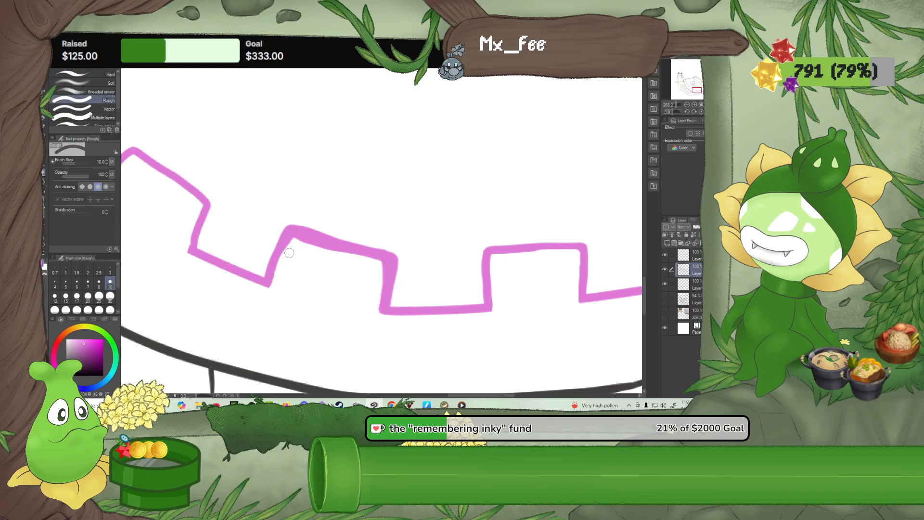
{"action": "mouse_move", "coordinate": [289, 248]}
{"action": "left_mouse_down"}
{"action": "mouse_move", "coordinate": [303, 242]}
{"action": "mouse_move", "coordinate": [352, 259]}
{"action": "left_mouse_up"}
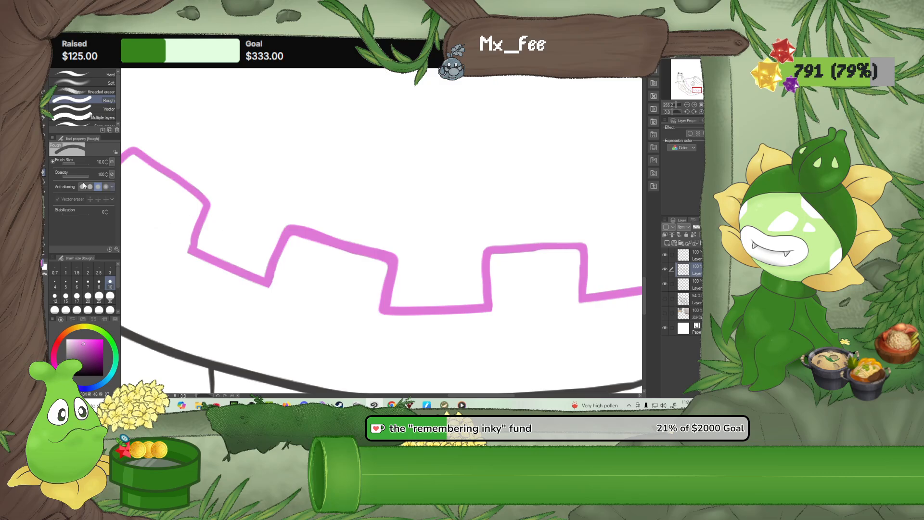
Sharpen the second block's corners with the size 7 G-pen and clean their edges with the Rough eraser at size 6
{"action": "key", "text": "p"}
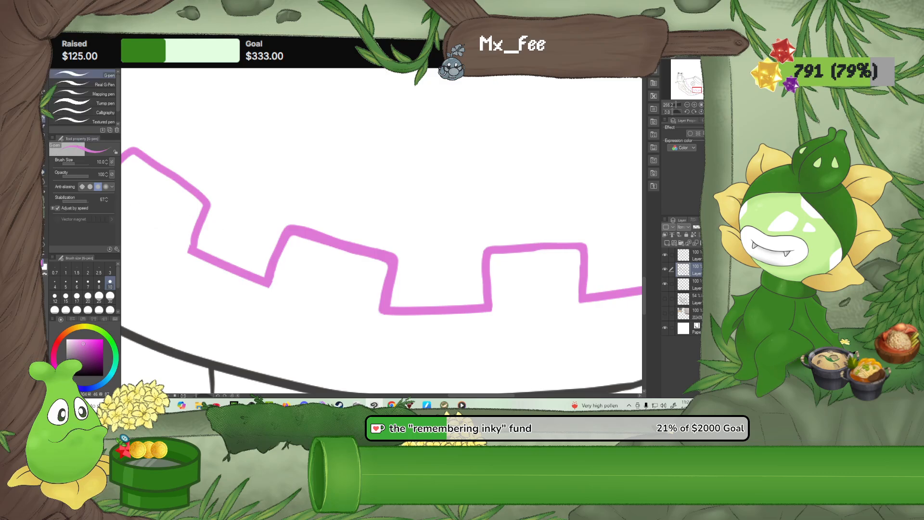
{"action": "left_click", "coordinate": [88, 281]}
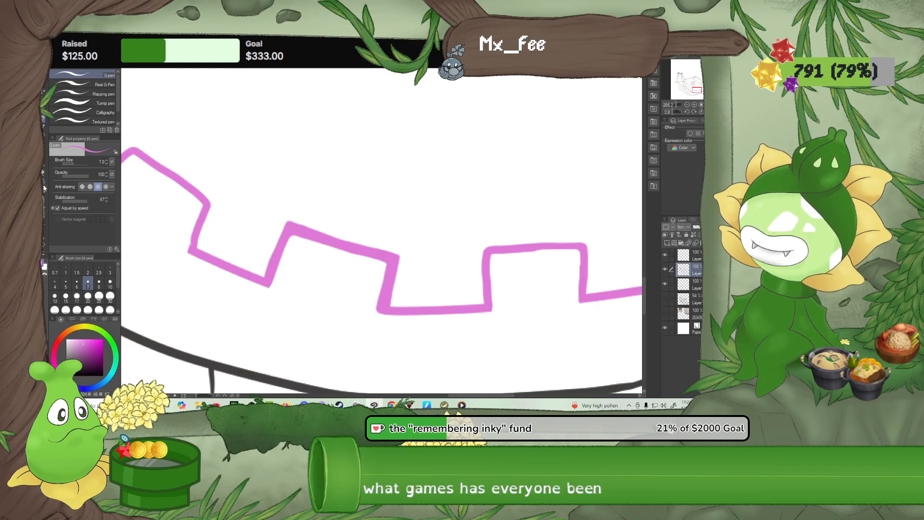
{"action": "left_click", "coordinate": [46, 172]}
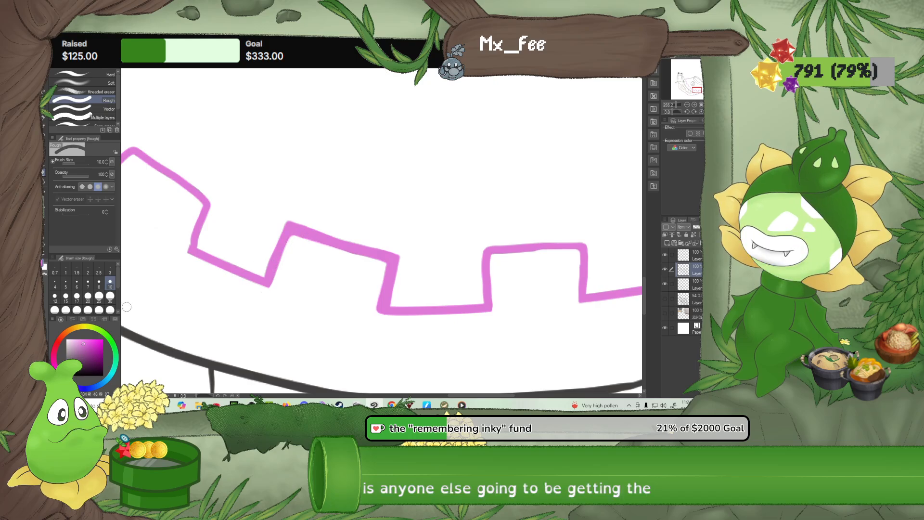
{"action": "left_click", "coordinate": [77, 283]}
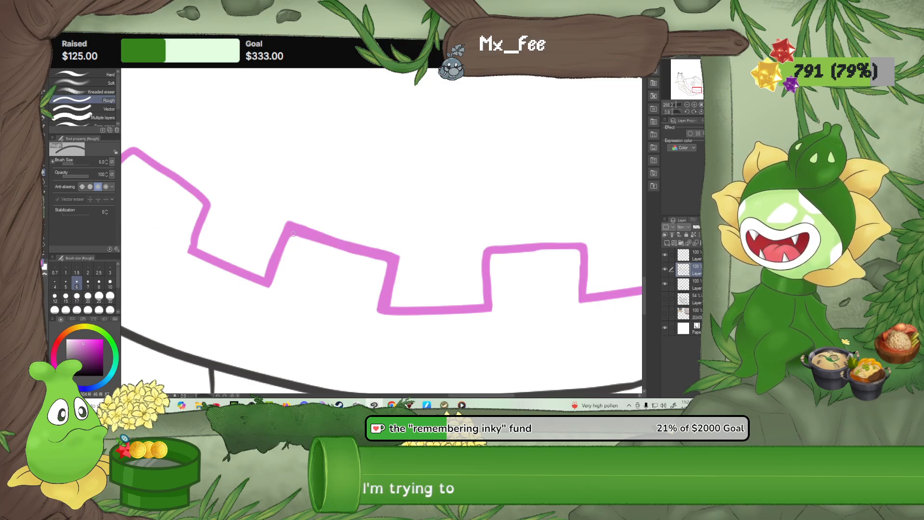
{"action": "scroll", "coordinate": [293, 234], "scroll_direction": "up", "scroll_amount": 3}
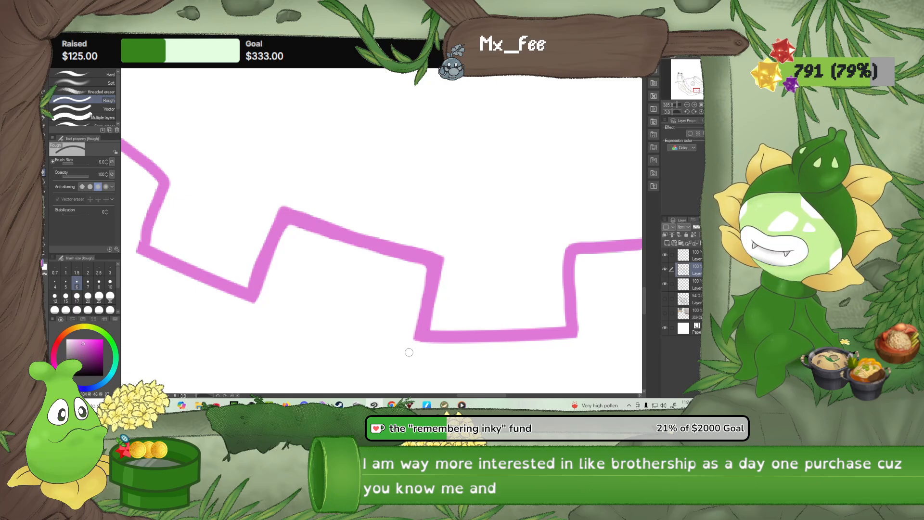
{"action": "mouse_move", "coordinate": [361, 310]}
{"action": "left_mouse_down"}
{"action": "mouse_move", "coordinate": [413, 324]}
{"action": "mouse_move", "coordinate": [333, 279]}
{"action": "left_mouse_up"}
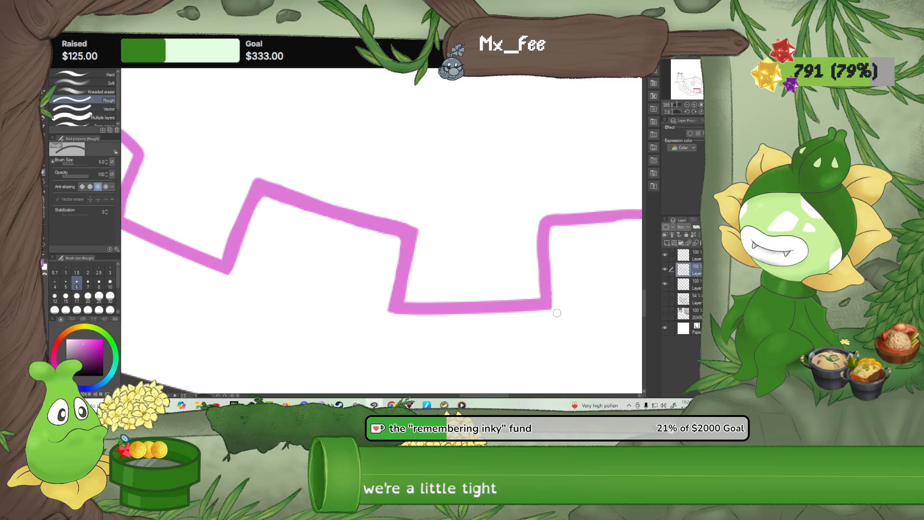
Redraw the tail side of the third block with the size 7 G-pen and erase its old line with the size 6 Rough eraser
{"action": "mouse_move", "coordinate": [237, 225]}
{"action": "left_mouse_down"}
{"action": "mouse_move", "coordinate": [330, 267]}
{"action": "mouse_move", "coordinate": [422, 264]}
{"action": "left_mouse_up"}
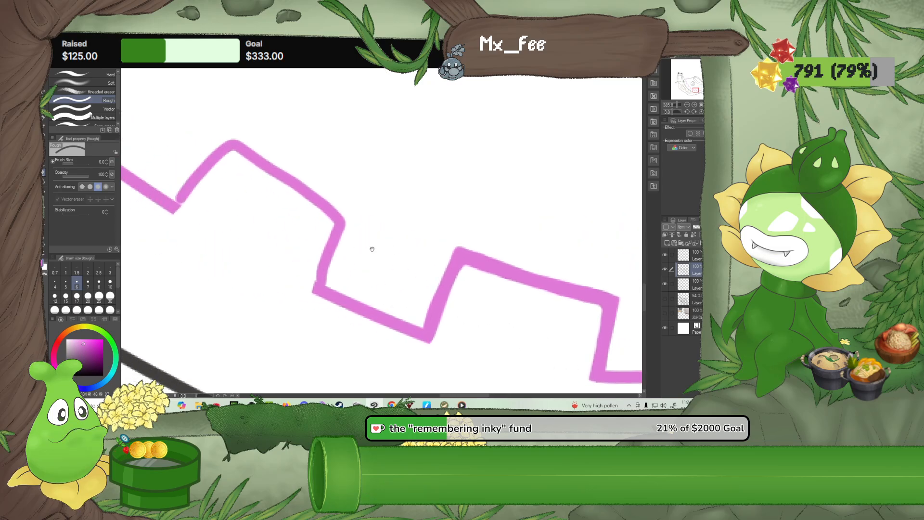
{"action": "key", "text": "p"}
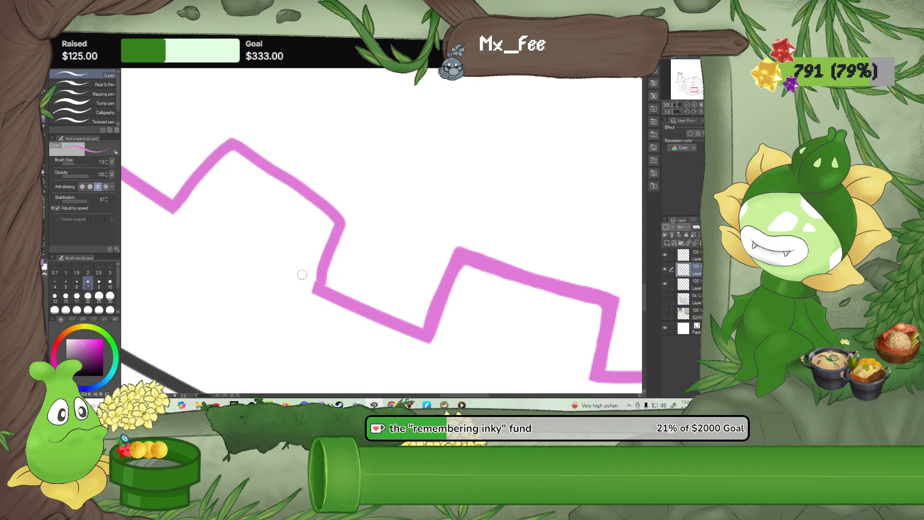
{"action": "mouse_move", "coordinate": [312, 287]}
{"action": "left_mouse_down"}
{"action": "mouse_move", "coordinate": [304, 280]}
{"action": "mouse_move", "coordinate": [342, 215]}
{"action": "left_mouse_up"}
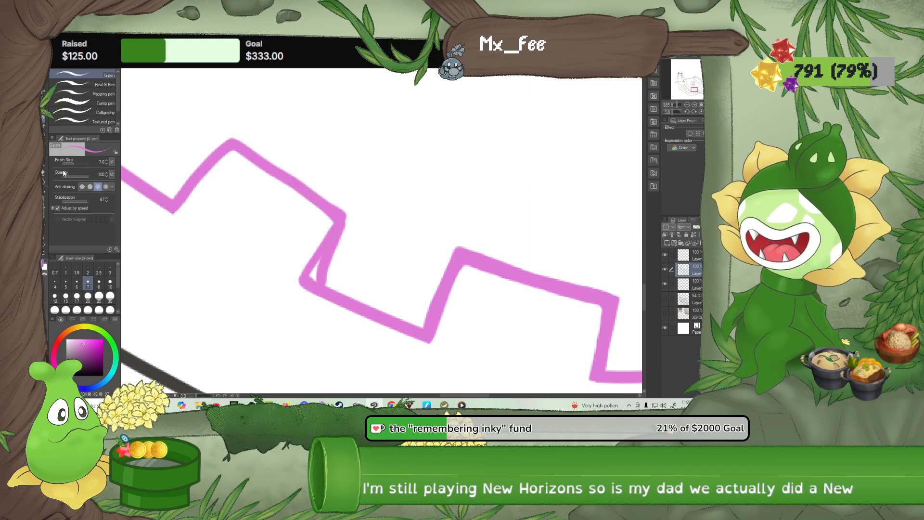
{"action": "key", "text": "e"}
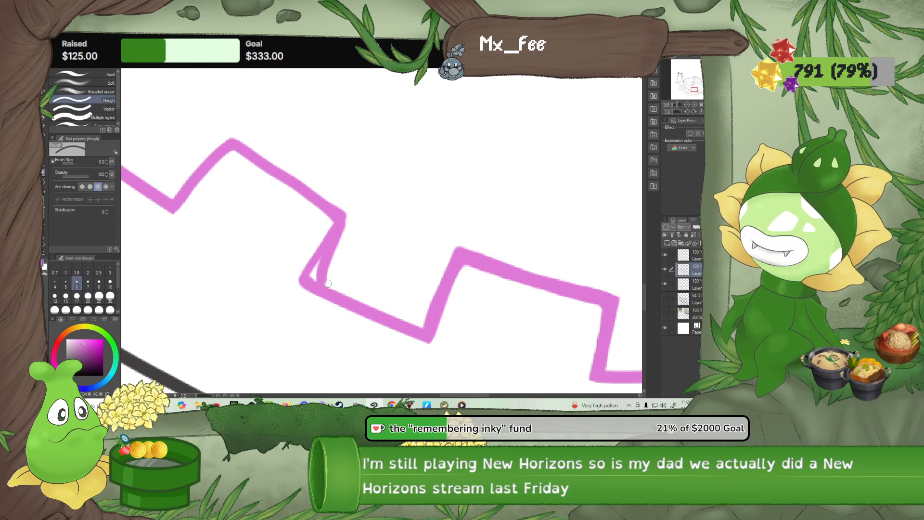
{"action": "mouse_move", "coordinate": [327, 284]}
{"action": "left_mouse_down"}
{"action": "mouse_move", "coordinate": [316, 277]}
{"action": "mouse_move", "coordinate": [335, 286]}
{"action": "mouse_move", "coordinate": [323, 254]}
{"action": "mouse_move", "coordinate": [347, 222]}
{"action": "mouse_move", "coordinate": [323, 275]}
{"action": "left_mouse_up"}
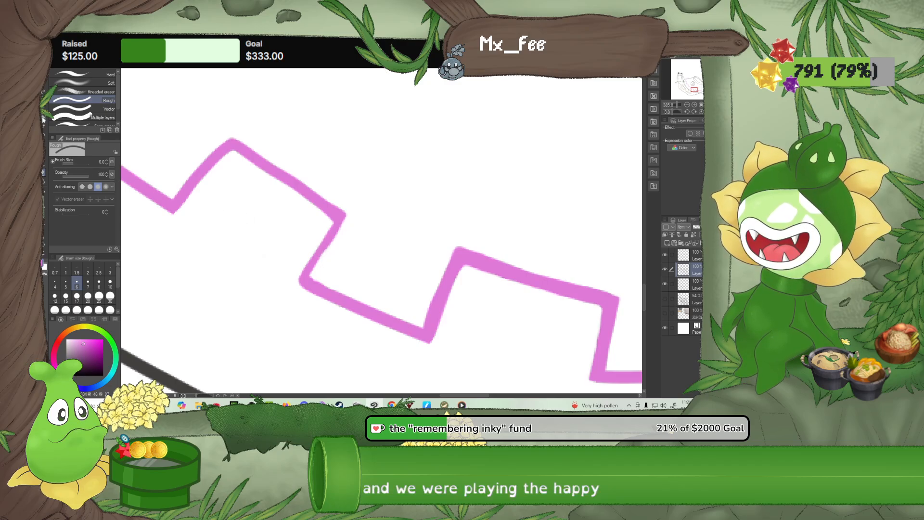
Sharpen the third block's tail-side corners and redraw the head side of the fourth block with the size 7 G-pen, erasing its old line
{"action": "key", "text": "p"}
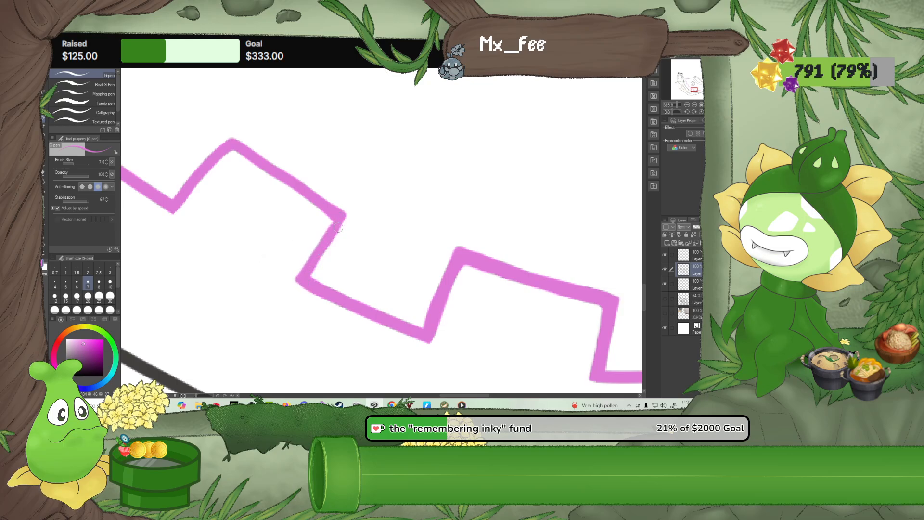
{"action": "left_click_drag", "start_coordinate": [264, 242], "coordinate": [377, 276]}
{"action": "left_click_drag", "start_coordinate": [291, 248], "coordinate": [360, 284]}
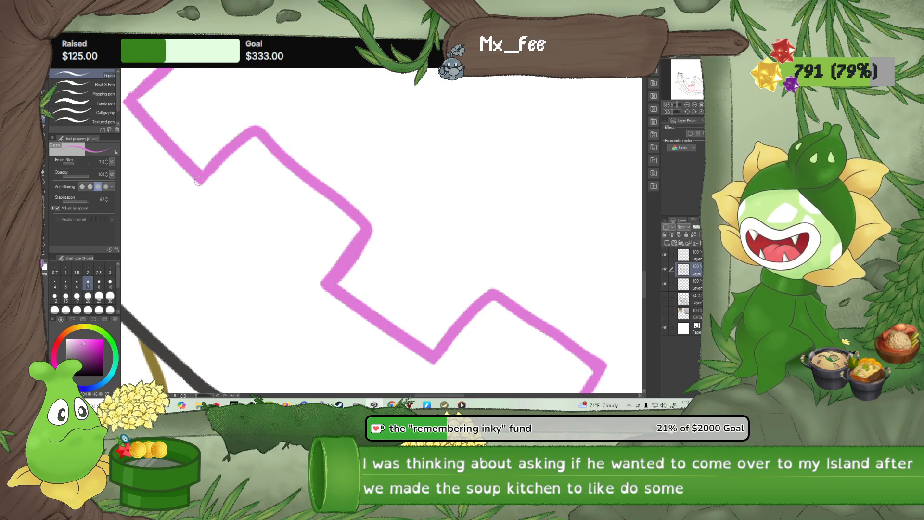
{"action": "left_click_drag", "start_coordinate": [209, 188], "coordinate": [212, 190]}
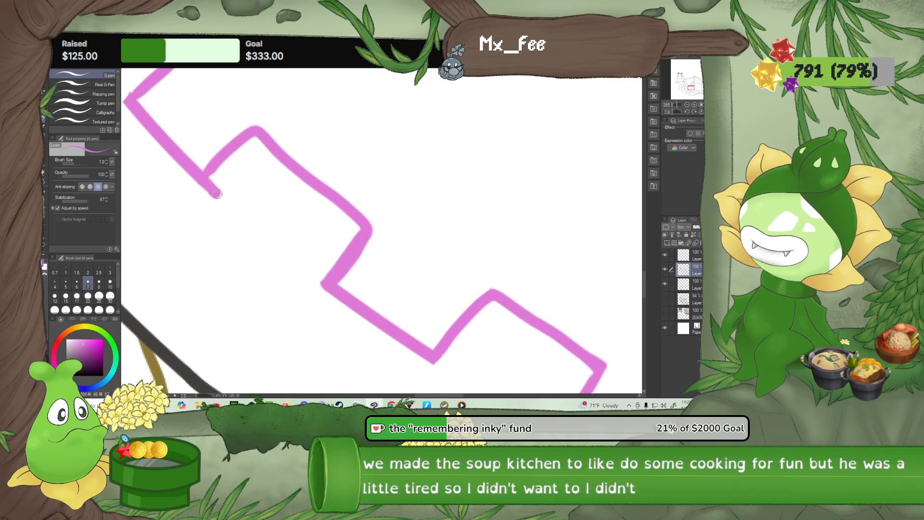
{"action": "left_click_drag", "start_coordinate": [213, 192], "coordinate": [274, 146]}
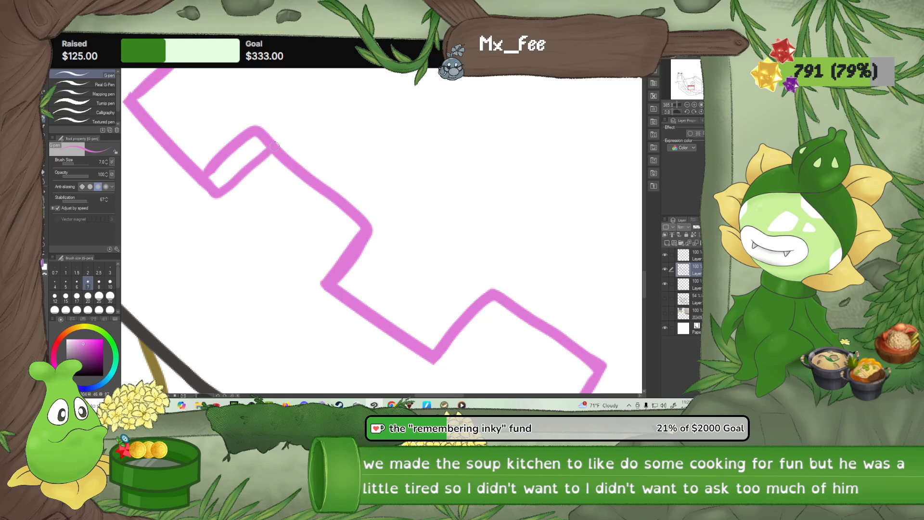
{"action": "left_click", "coordinate": [44, 172]}
{"action": "mouse_move", "coordinate": [216, 168]}
{"action": "left_mouse_down"}
{"action": "mouse_move", "coordinate": [209, 160]}
{"action": "mouse_move", "coordinate": [211, 175]}
{"action": "mouse_move", "coordinate": [254, 128]}
{"action": "mouse_move", "coordinate": [265, 140]}
{"action": "left_mouse_up"}
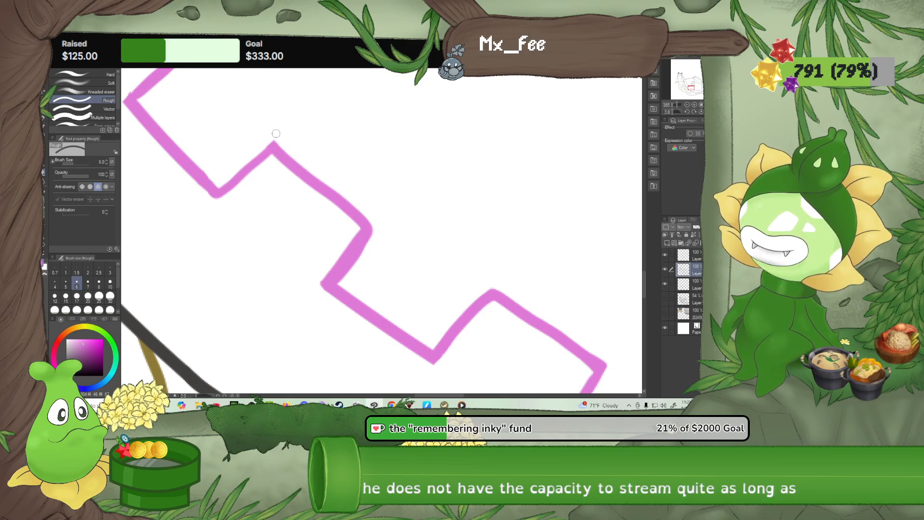
Sharpen the fourth block's corners with the size 7 G-pen and trim its tail side with the Rough eraser at size 6
{"action": "left_click_drag", "start_coordinate": [151, 164], "coordinate": [260, 215]}
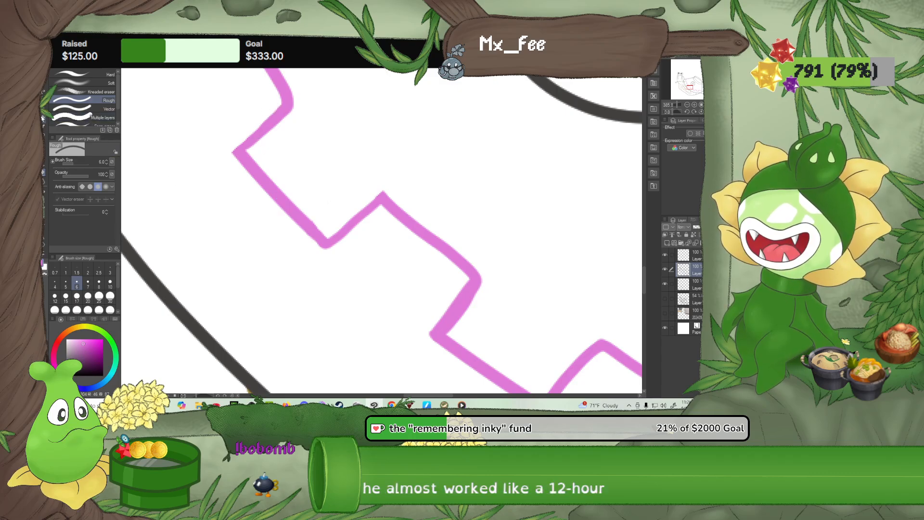
{"action": "key", "text": "p"}
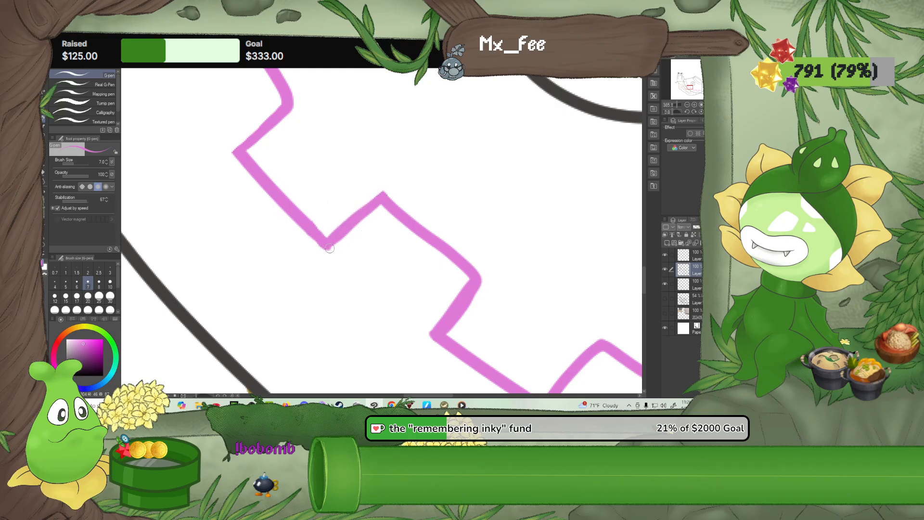
{"action": "left_click_drag", "start_coordinate": [400, 275], "coordinate": [348, 219]}
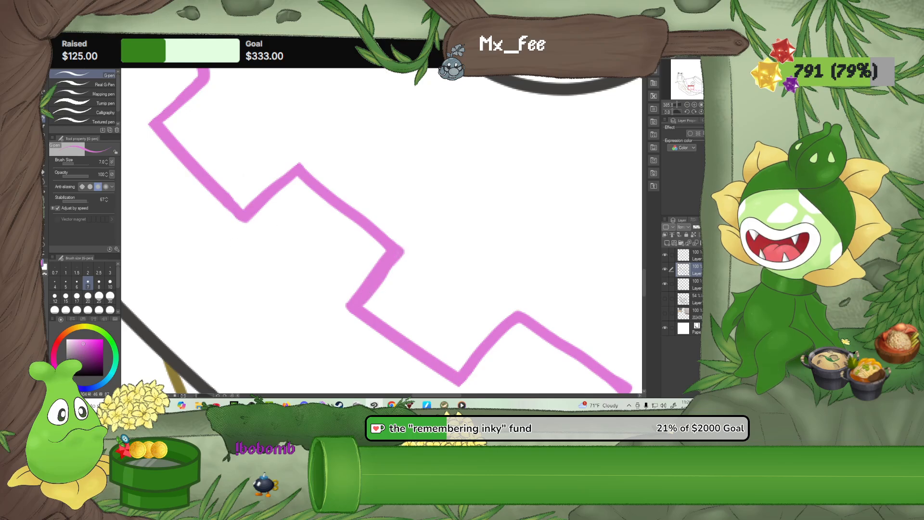
{"action": "left_click", "coordinate": [43, 175]}
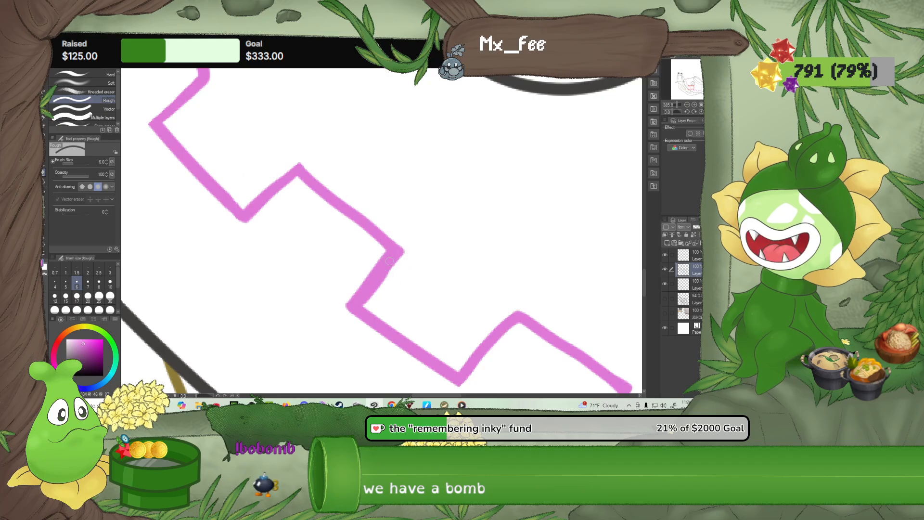
{"action": "left_click_drag", "start_coordinate": [397, 266], "coordinate": [371, 303]}
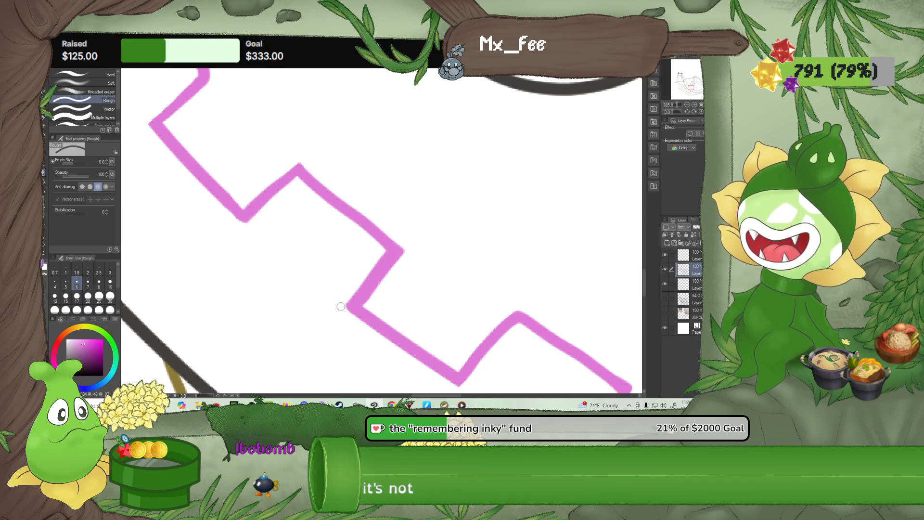
{"action": "left_click_drag", "start_coordinate": [341, 306], "coordinate": [384, 252]}
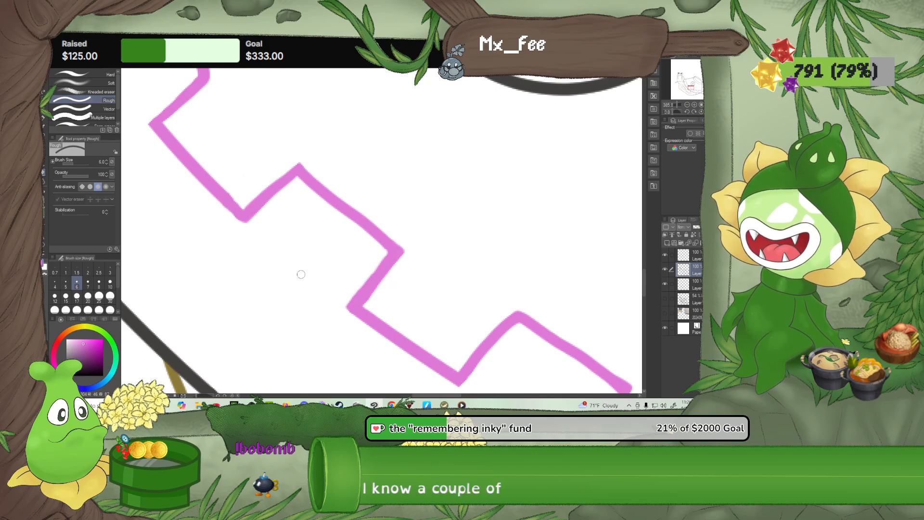
Redraw the head side of the fifth block nearer its middle with the size 7 G-pen and erase the old curved line
{"action": "left_click_drag", "start_coordinate": [254, 269], "coordinate": [329, 311]}
{"action": "left_click_drag", "start_coordinate": [245, 237], "coordinate": [311, 306]}
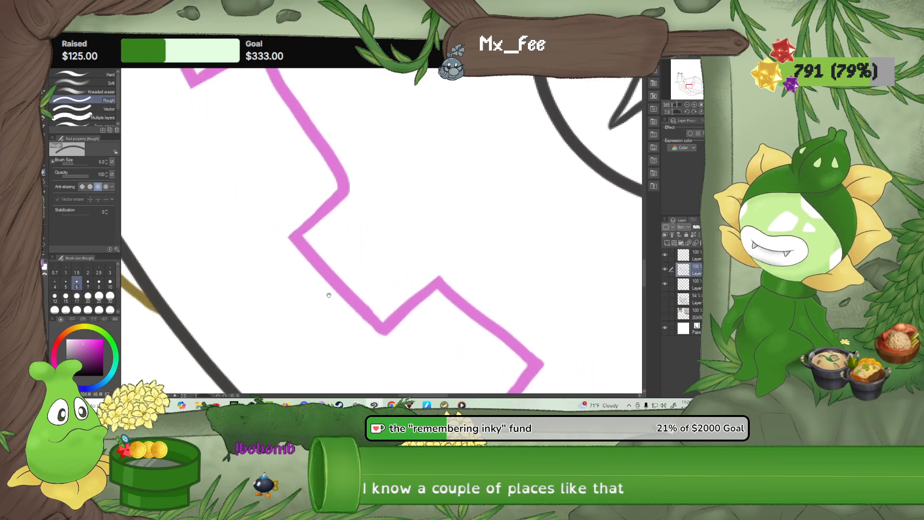
{"action": "left_click_drag", "start_coordinate": [346, 226], "coordinate": [374, 318]}
{"action": "mouse_move", "coordinate": [326, 264]}
{"action": "left_mouse_down"}
{"action": "mouse_move", "coordinate": [380, 332]}
{"action": "mouse_move", "coordinate": [336, 277]}
{"action": "left_mouse_up"}
{"action": "key", "text": "p"}
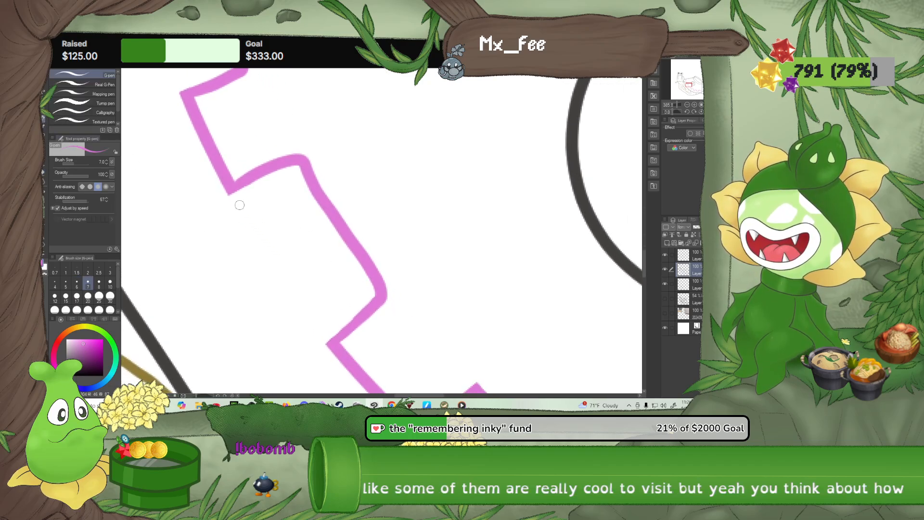
{"action": "left_click_drag", "start_coordinate": [229, 190], "coordinate": [236, 204]}
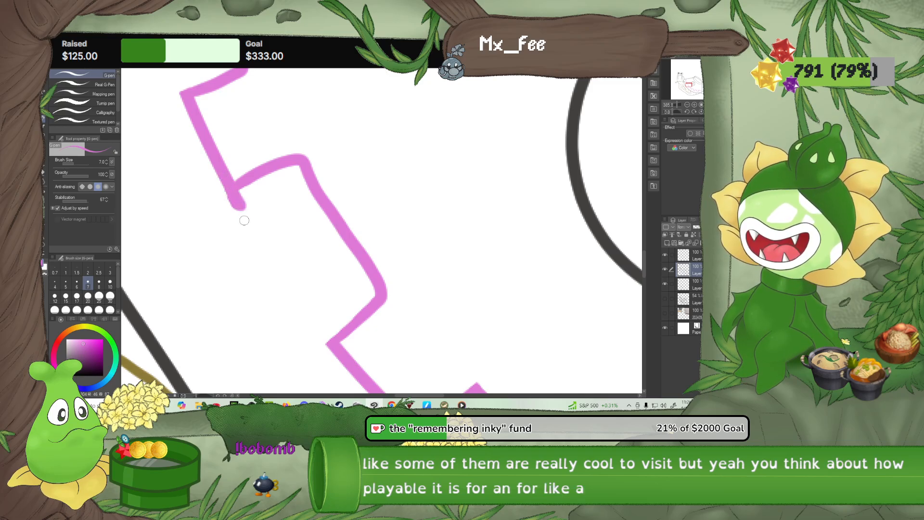
{"action": "mouse_move", "coordinate": [236, 208]}
{"action": "left_mouse_down"}
{"action": "mouse_move", "coordinate": [246, 213]}
{"action": "mouse_move", "coordinate": [308, 176]}
{"action": "left_mouse_up"}
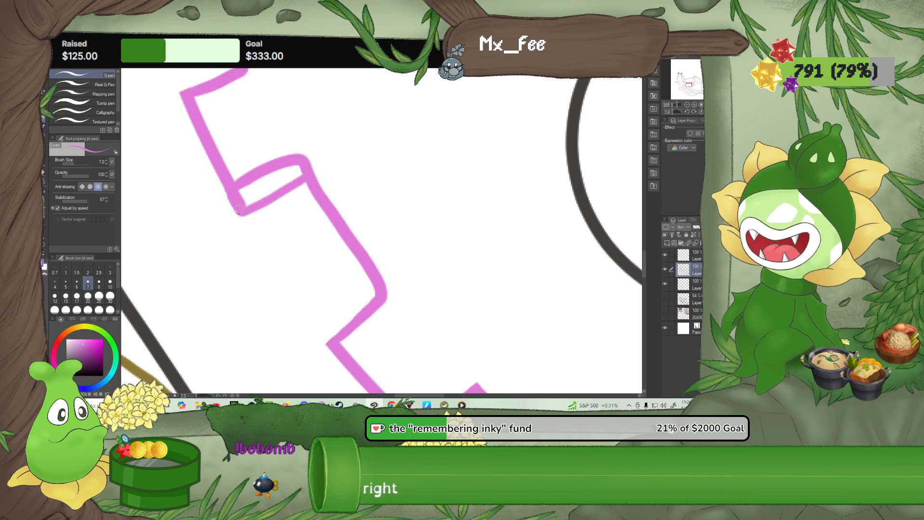
{"action": "mouse_move", "coordinate": [240, 213]}
{"action": "left_mouse_down"}
{"action": "mouse_move", "coordinate": [245, 220]}
{"action": "mouse_move", "coordinate": [262, 212]}
{"action": "mouse_move", "coordinate": [310, 173]}
{"action": "left_mouse_up"}
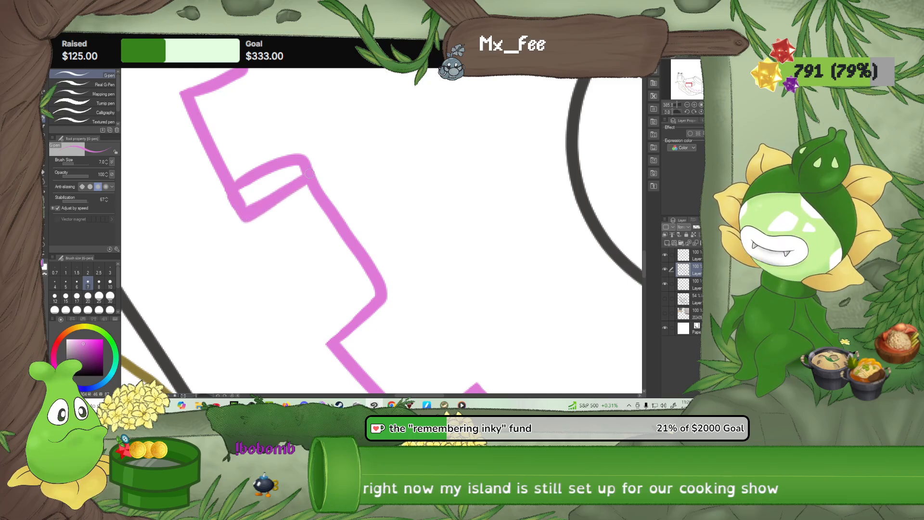
{"action": "left_click", "coordinate": [42, 175]}
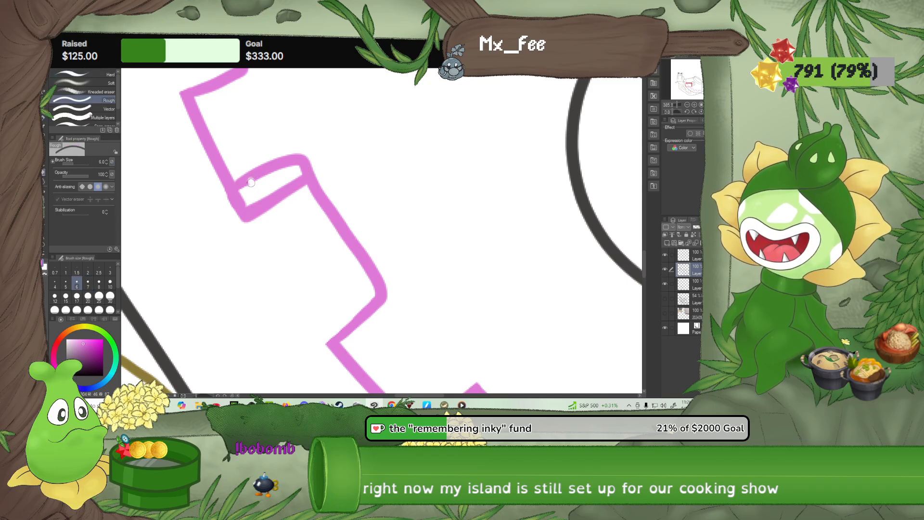
{"action": "mouse_move", "coordinate": [251, 182]}
{"action": "left_mouse_down"}
{"action": "mouse_move", "coordinate": [260, 157]}
{"action": "mouse_move", "coordinate": [253, 178]}
{"action": "mouse_move", "coordinate": [306, 146]}
{"action": "mouse_move", "coordinate": [321, 152]}
{"action": "mouse_move", "coordinate": [294, 172]}
{"action": "mouse_move", "coordinate": [320, 159]}
{"action": "left_mouse_up"}
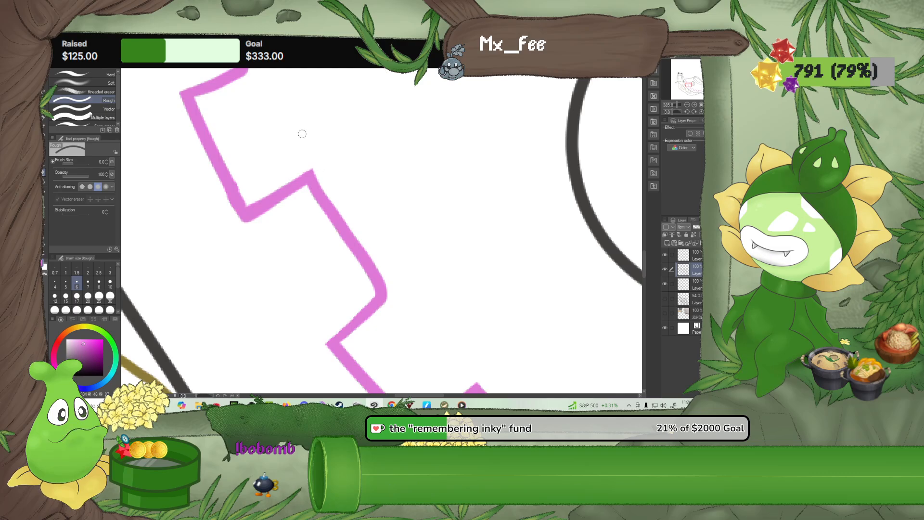
Square off the fifth block's rounded outer corner on the tail side with the size 7 G-pen and trim the excess
{"action": "left_click", "coordinate": [42, 119]}
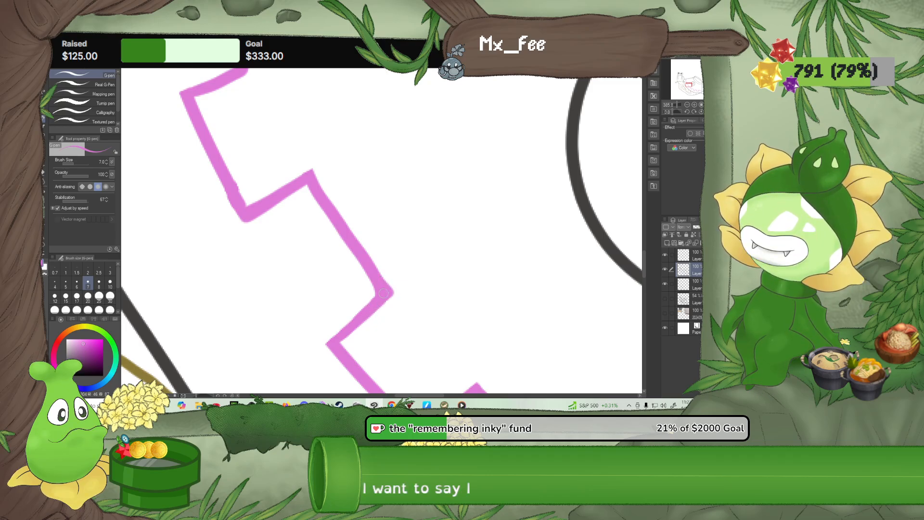
{"action": "left_click", "coordinate": [43, 176]}
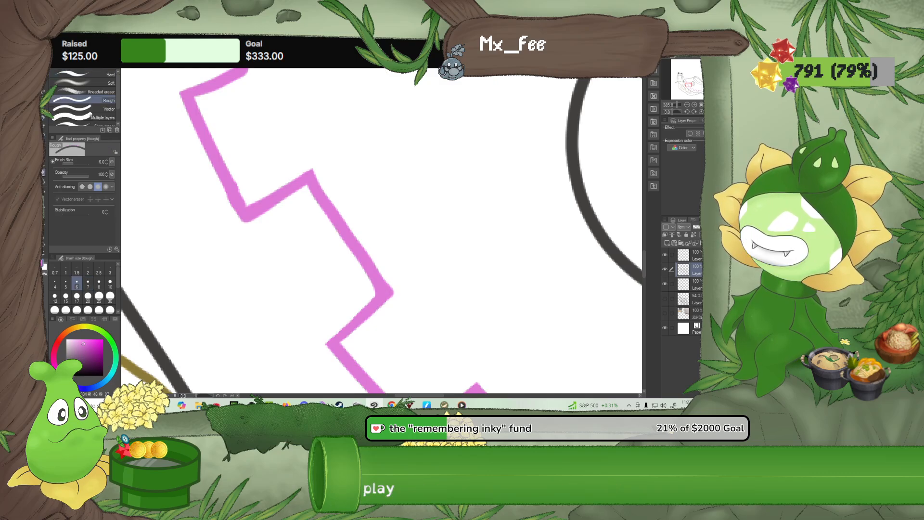
{"action": "left_click_drag", "start_coordinate": [387, 277], "coordinate": [397, 293]}
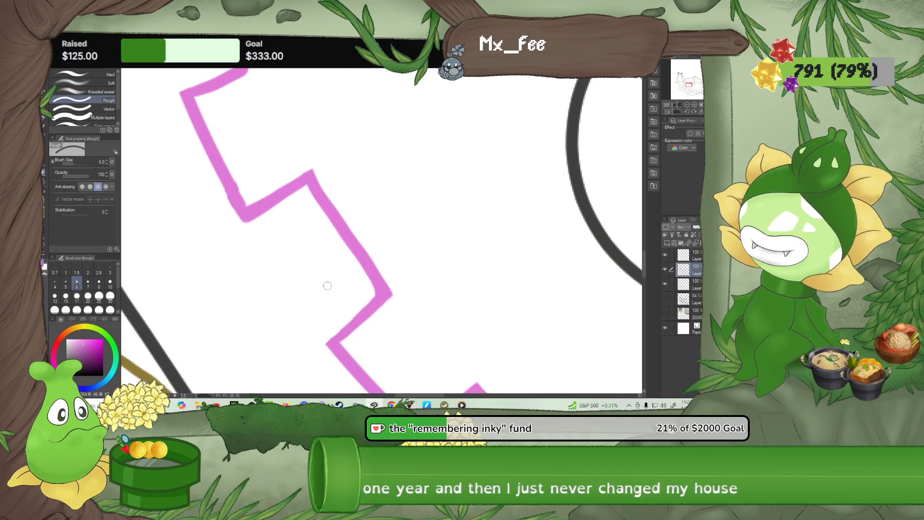
Close the gap at the sixth block's upper inner corner and sharpen the inner corner above it with the size 7 G-pen
{"action": "left_click_drag", "start_coordinate": [316, 273], "coordinate": [358, 336]}
{"action": "left_click_drag", "start_coordinate": [328, 293], "coordinate": [367, 352]}
{"action": "left_click_drag", "start_coordinate": [307, 244], "coordinate": [369, 364]}
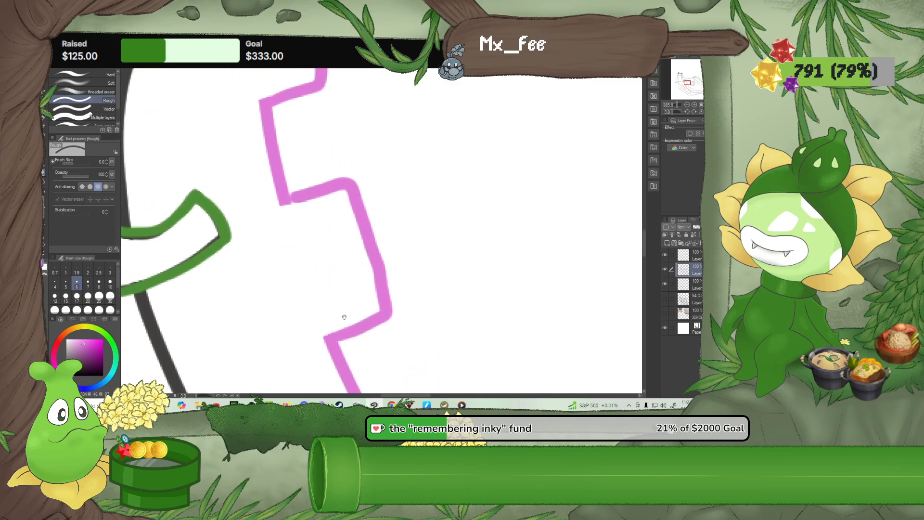
{"action": "left_click_drag", "start_coordinate": [344, 317], "coordinate": [375, 358]}
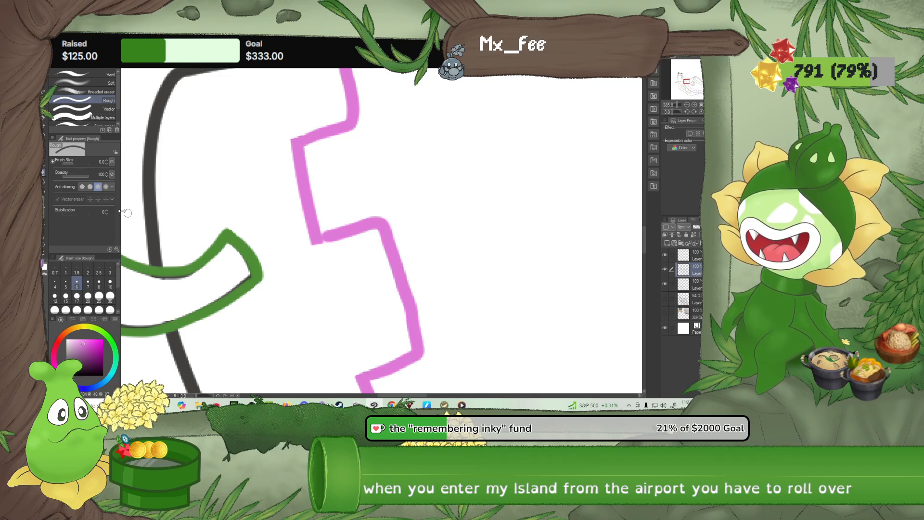
{"action": "left_click_drag", "start_coordinate": [256, 186], "coordinate": [264, 245]}
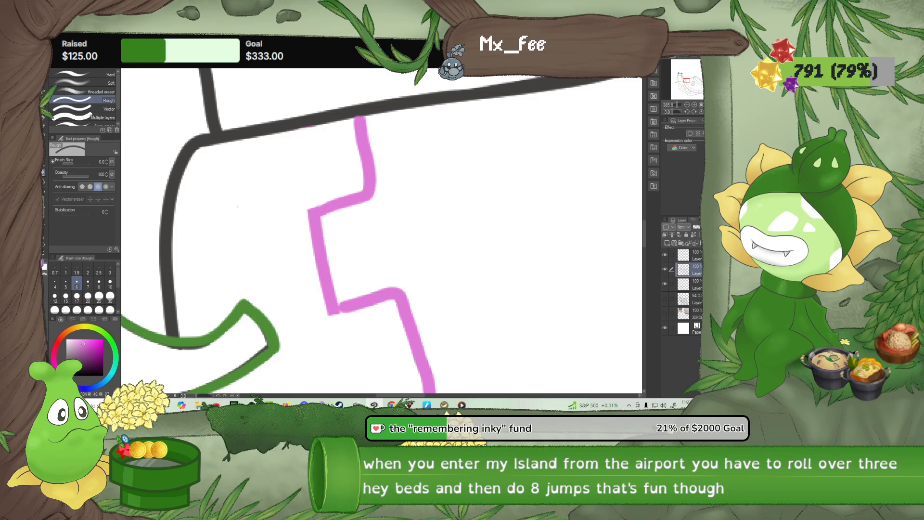
{"action": "key", "text": "p"}
{"action": "mouse_move", "coordinate": [339, 242]}
{"action": "left_mouse_down"}
{"action": "mouse_move", "coordinate": [339, 209]}
{"action": "mouse_move", "coordinate": [307, 105]}
{"action": "left_mouse_up"}
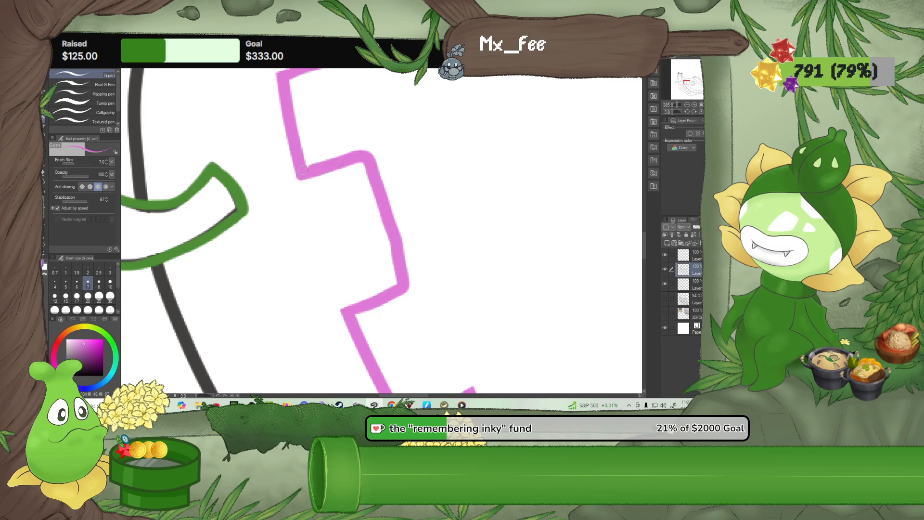
{"action": "mouse_move", "coordinate": [340, 147]}
{"action": "left_mouse_down"}
{"action": "mouse_move", "coordinate": [351, 226]}
{"action": "mouse_move", "coordinate": [332, 192]}
{"action": "mouse_move", "coordinate": [318, 115]}
{"action": "mouse_move", "coordinate": [353, 102]}
{"action": "mouse_move", "coordinate": [346, 246]}
{"action": "mouse_move", "coordinate": [315, 196]}
{"action": "mouse_move", "coordinate": [325, 197]}
{"action": "left_mouse_up"}
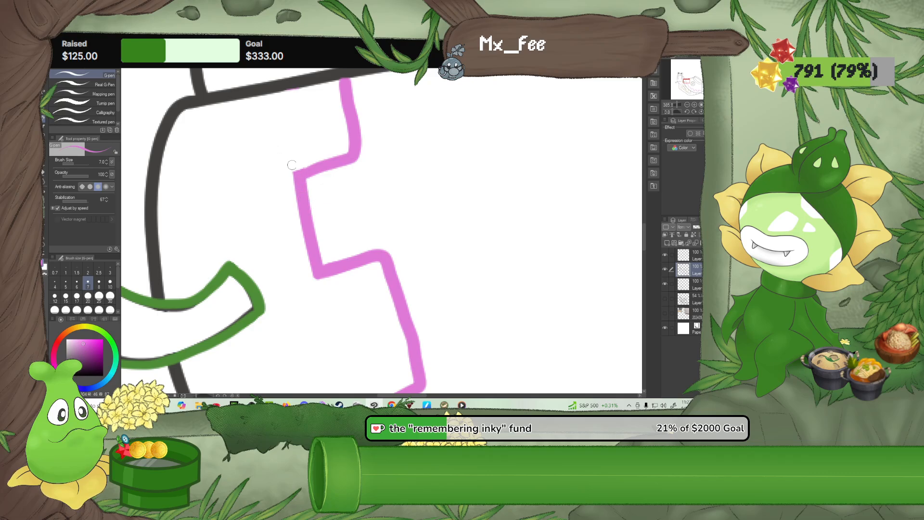
{"action": "left_click_drag", "start_coordinate": [329, 217], "coordinate": [356, 219]}
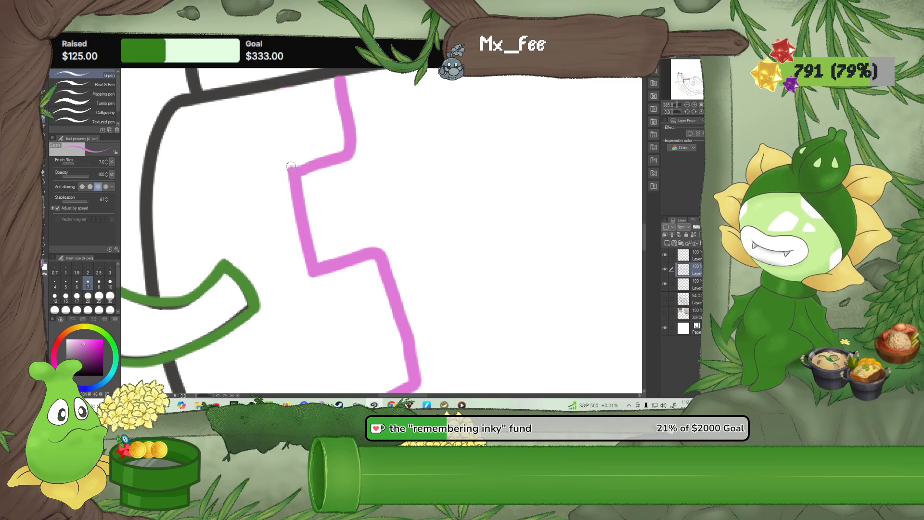
Extend the pink border straight up to the bowl's rim and draw a higher upper side for the sixth block
{"action": "left_click_drag", "start_coordinate": [291, 170], "coordinate": [285, 128]}
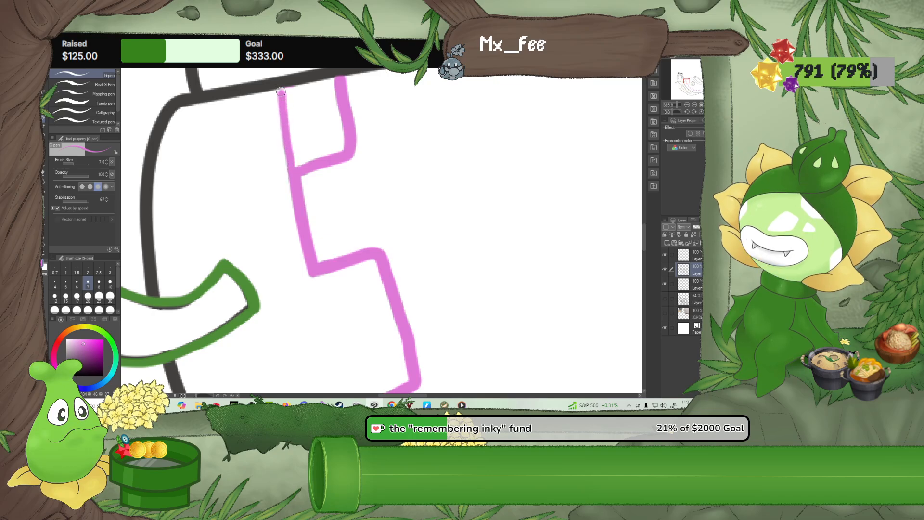
{"action": "left_click_drag", "start_coordinate": [285, 91], "coordinate": [292, 157]}
{"action": "left_click_drag", "start_coordinate": [310, 243], "coordinate": [347, 232]}
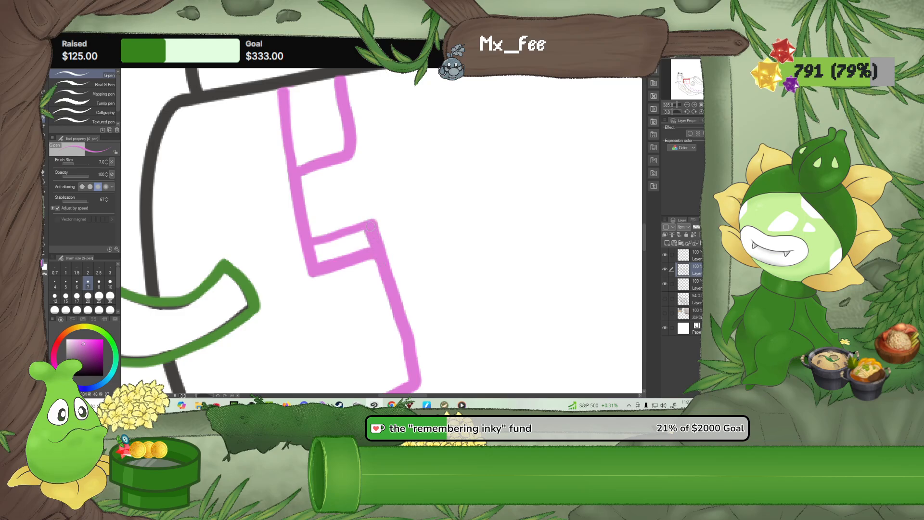
Erase the partial block under the bowl's rim and the sixth block's old upper side with the size 6 Rough eraser
{"action": "key", "text": "e"}
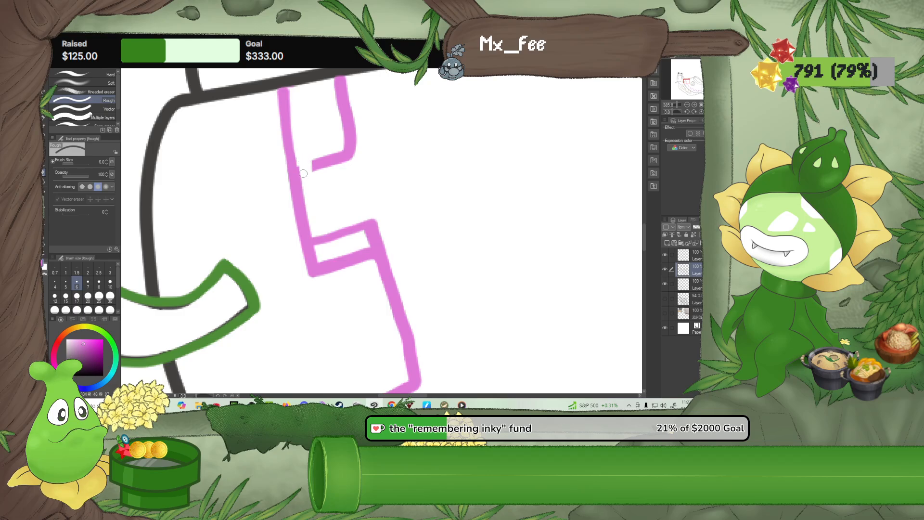
{"action": "mouse_move", "coordinate": [309, 180]}
{"action": "left_mouse_down"}
{"action": "mouse_move", "coordinate": [332, 148]}
{"action": "mouse_move", "coordinate": [347, 169]}
{"action": "mouse_move", "coordinate": [357, 139]}
{"action": "mouse_move", "coordinate": [365, 141]}
{"action": "mouse_move", "coordinate": [337, 151]}
{"action": "mouse_move", "coordinate": [363, 133]}
{"action": "mouse_move", "coordinate": [354, 129]}
{"action": "mouse_move", "coordinate": [364, 120]}
{"action": "mouse_move", "coordinate": [340, 80]}
{"action": "left_mouse_up"}
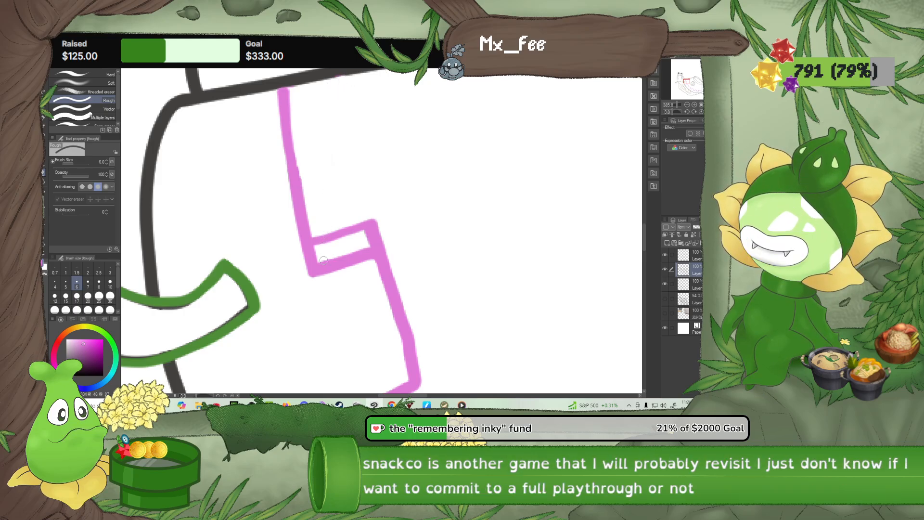
{"action": "left_click_drag", "start_coordinate": [338, 297], "coordinate": [328, 264]}
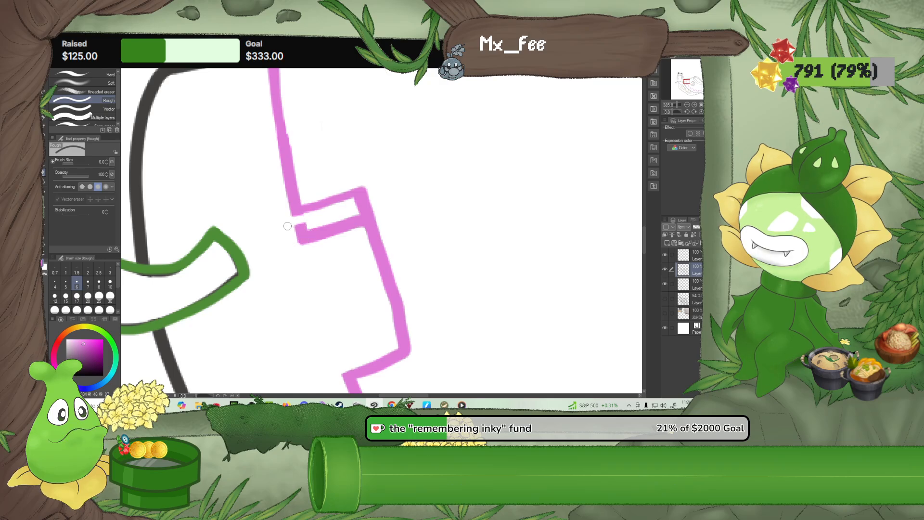
{"action": "mouse_move", "coordinate": [288, 226]}
{"action": "left_mouse_down"}
{"action": "mouse_move", "coordinate": [298, 249]}
{"action": "mouse_move", "coordinate": [322, 223]}
{"action": "mouse_move", "coordinate": [328, 245]}
{"action": "left_mouse_up"}
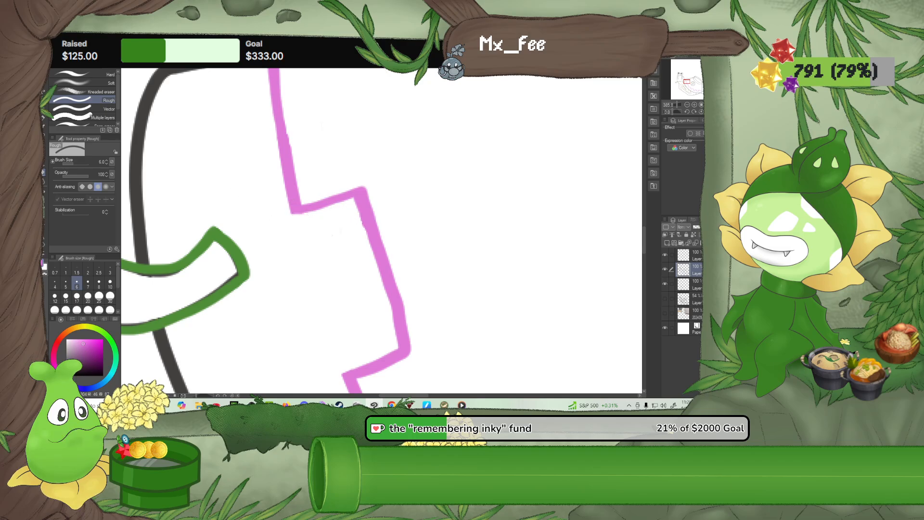
Look over the pink stepped border block by block along the bowl and check it against the whole snail
{"action": "key", "text": "p"}
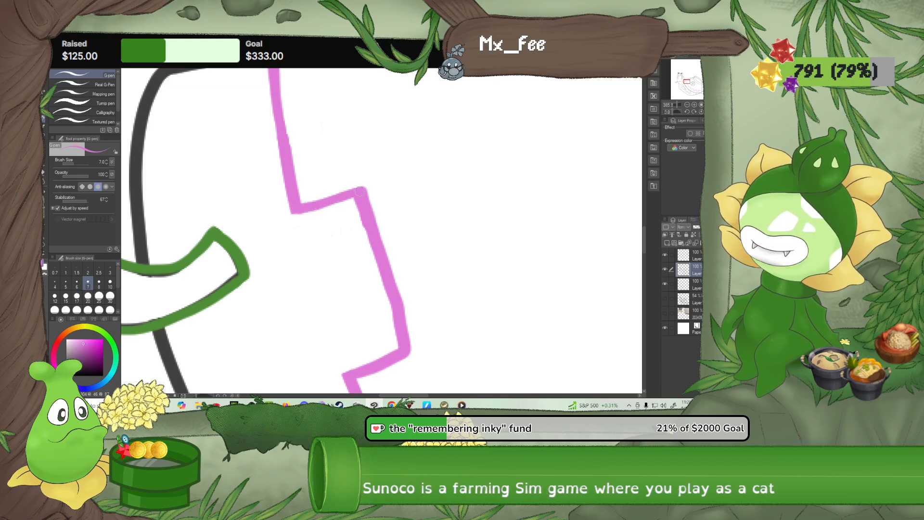
{"action": "key", "text": "e"}
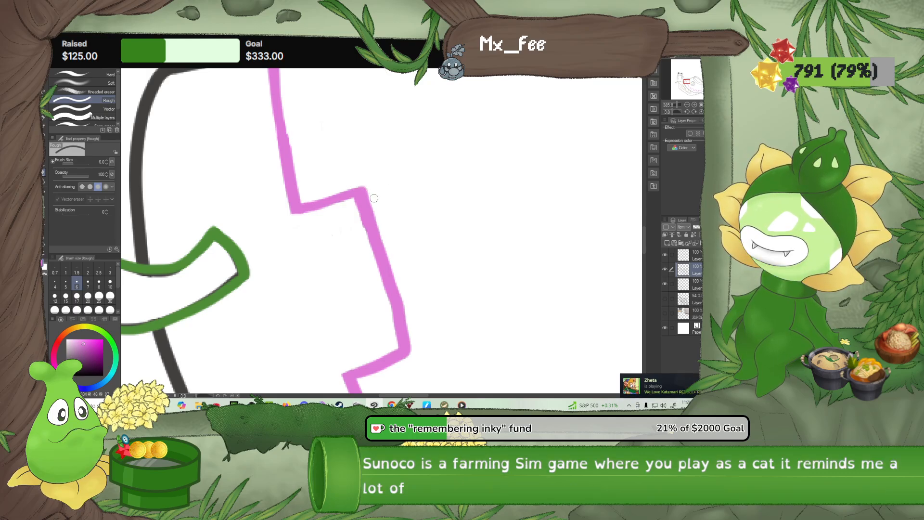
{"action": "left_click_drag", "start_coordinate": [432, 281], "coordinate": [411, 130]}
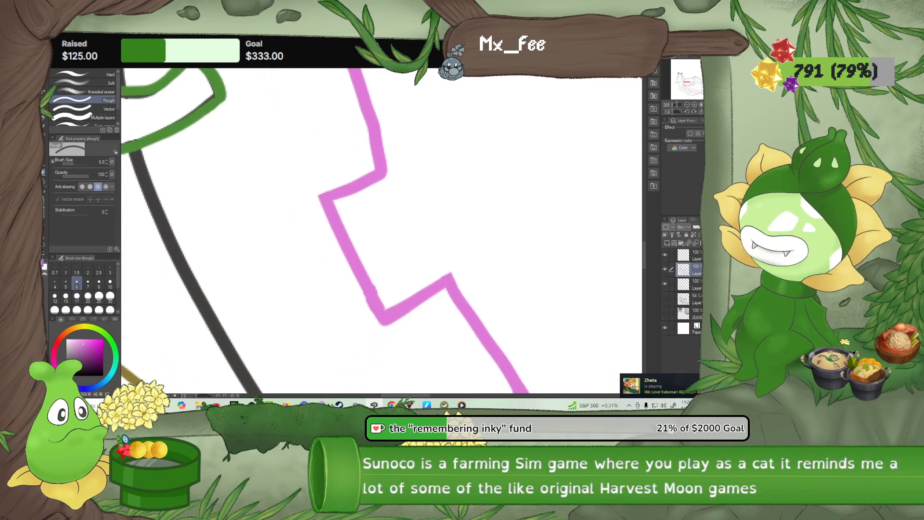
{"action": "scroll", "coordinate": [419, 312], "scroll_direction": "down", "scroll_amount": 6}
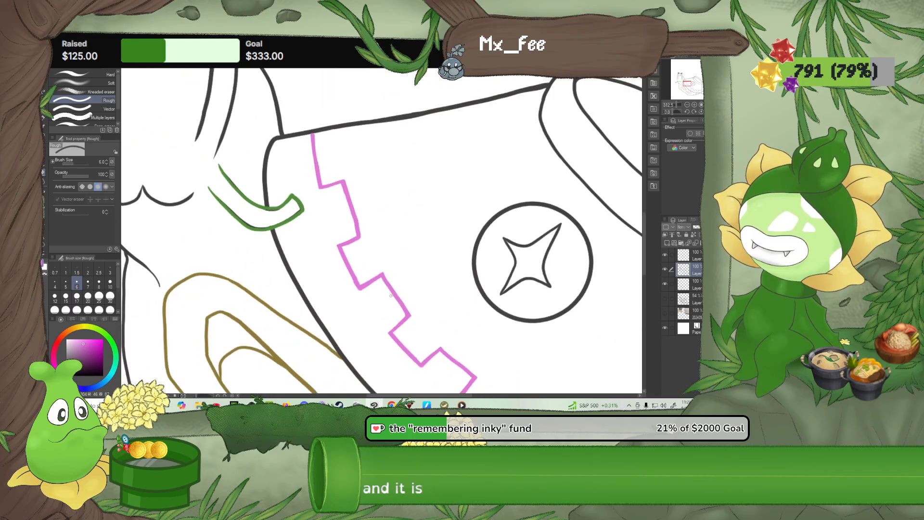
{"action": "scroll", "coordinate": [419, 312], "scroll_direction": "down", "scroll_amount": 4}
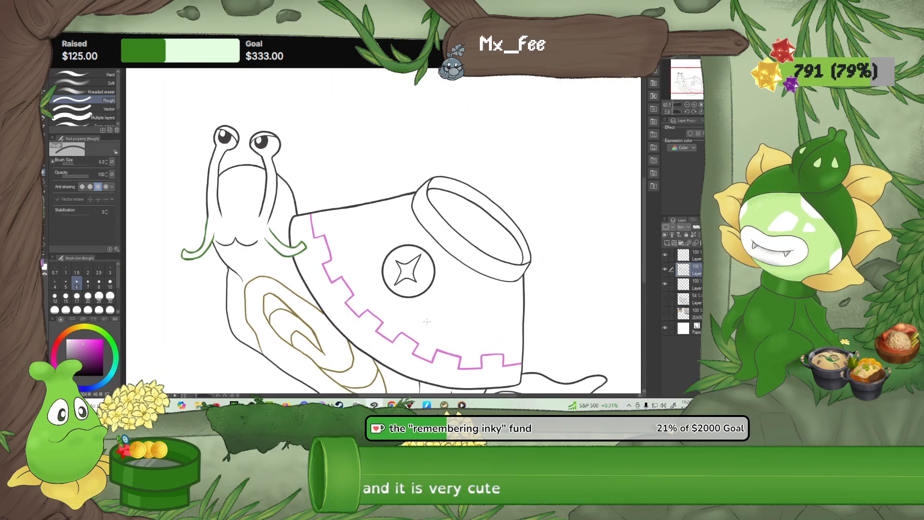
{"action": "scroll", "coordinate": [427, 355], "scroll_direction": "up", "scroll_amount": 4}
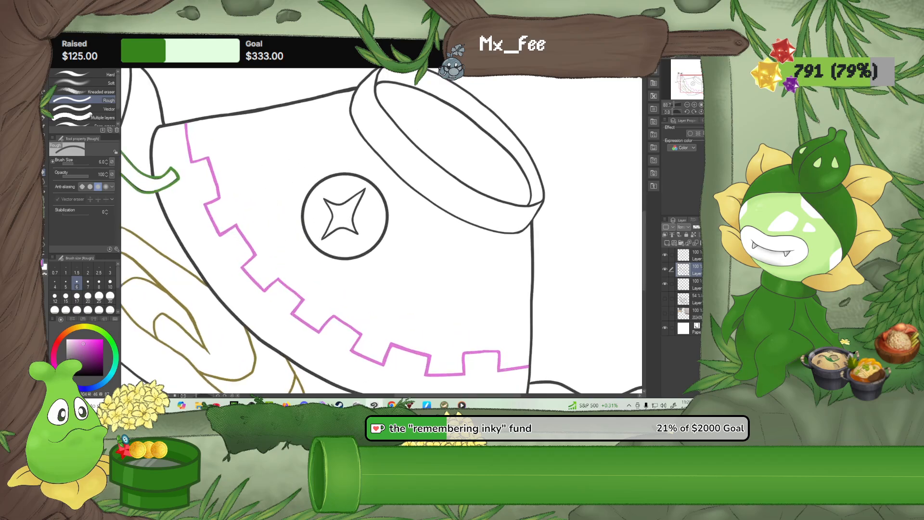
{"action": "scroll", "coordinate": [492, 374], "scroll_direction": "up", "scroll_amount": 5}
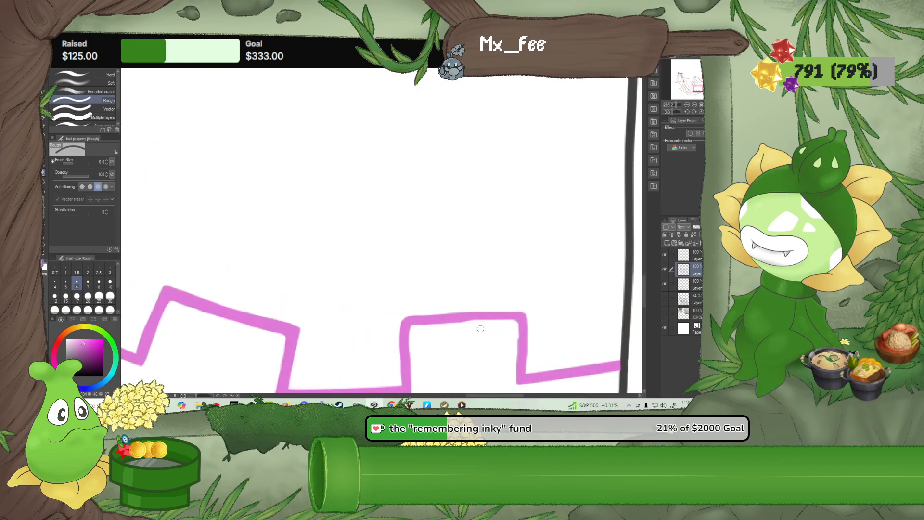
{"action": "key", "text": "p"}
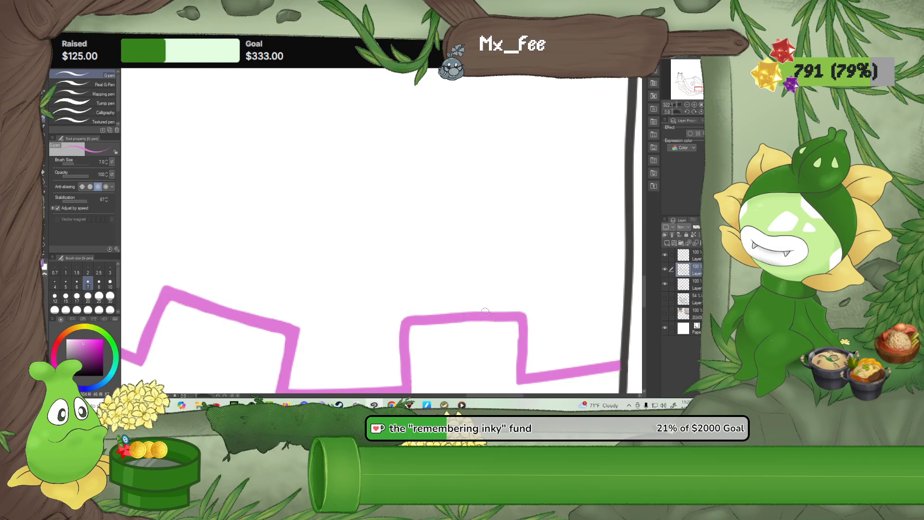
{"action": "scroll", "coordinate": [484, 221], "scroll_direction": "down", "scroll_amount": 10}
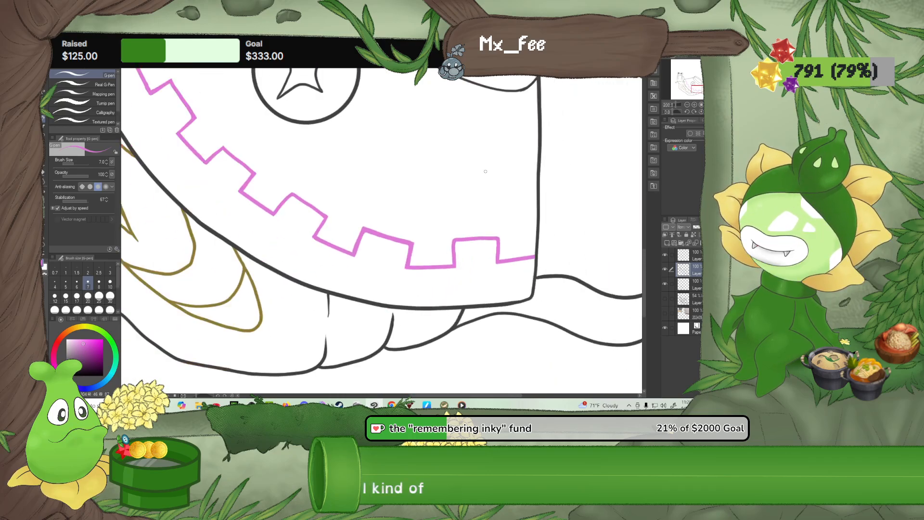
{"action": "scroll", "coordinate": [486, 171], "scroll_direction": "down", "scroll_amount": 8}
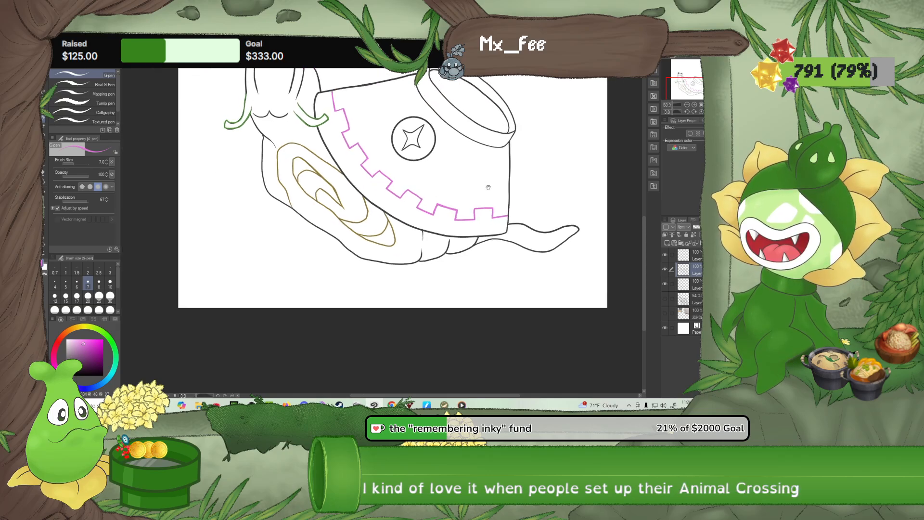
{"action": "left_click_drag", "start_coordinate": [488, 187], "coordinate": [517, 282]}
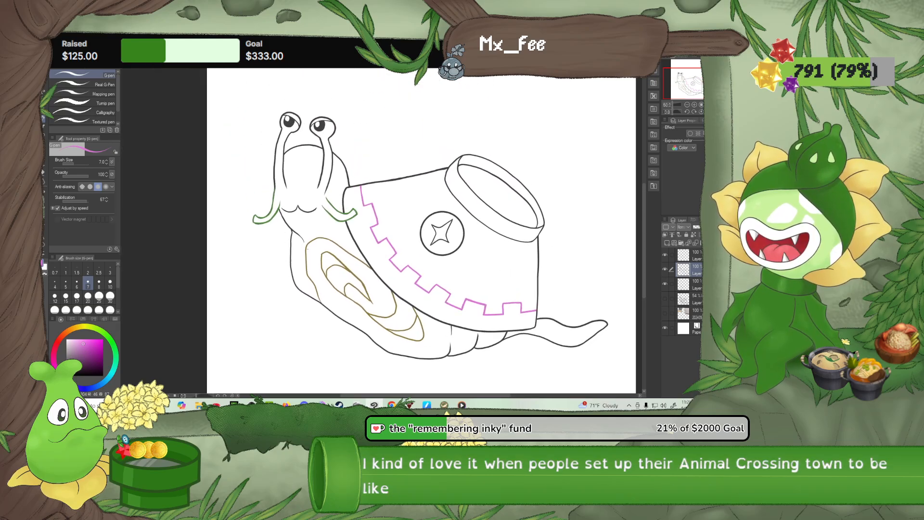
Erase the dark line showing under the lower edge of the green feeler away from the bowl with the size 6 Rough eraser
{"action": "scroll", "coordinate": [264, 210], "scroll_direction": "up", "scroll_amount": 8}
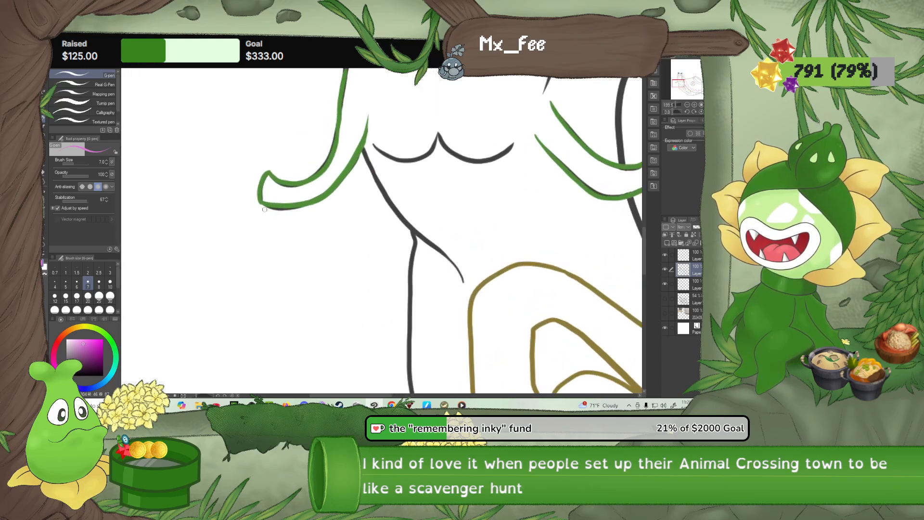
{"action": "scroll", "coordinate": [265, 209], "scroll_direction": "up", "scroll_amount": 1}
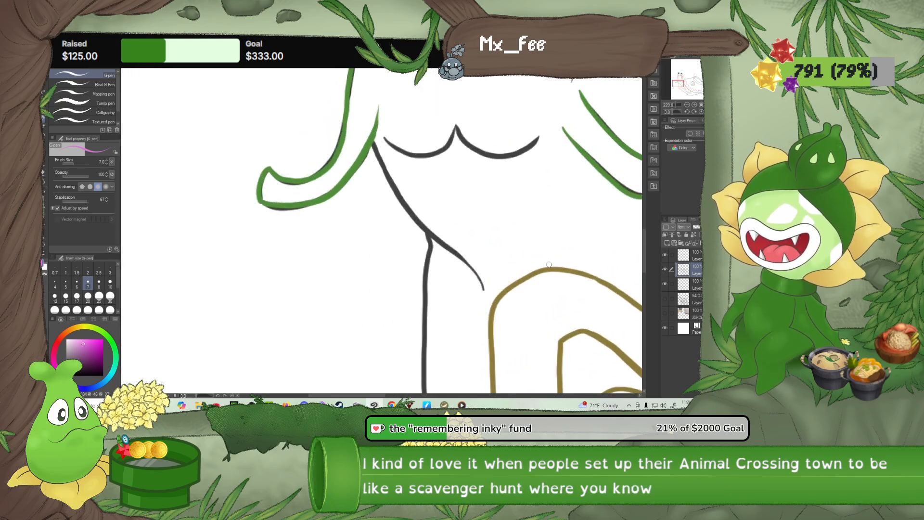
{"action": "left_click", "coordinate": [665, 284]}
{"action": "left_click", "coordinate": [664, 283]}
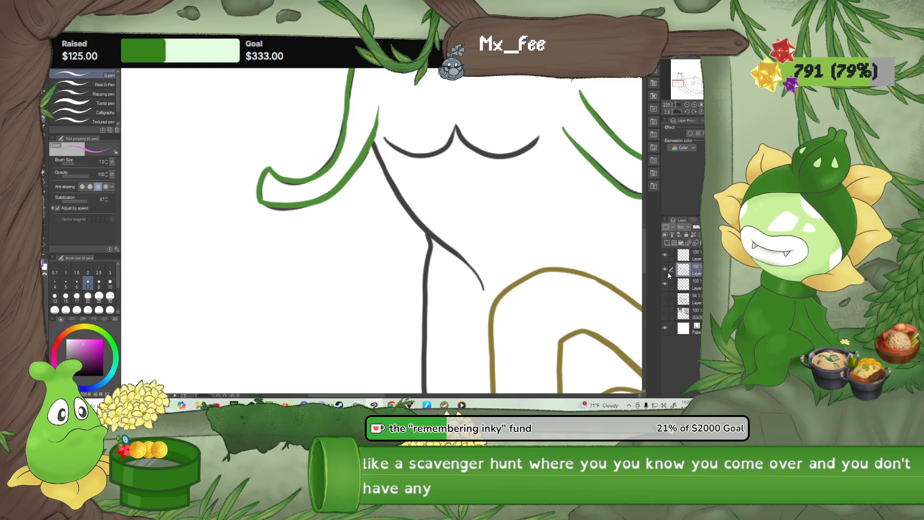
{"action": "left_click", "coordinate": [665, 270]}
{"action": "left_click", "coordinate": [665, 270]}
{"action": "scroll", "coordinate": [327, 224], "scroll_direction": "up", "scroll_amount": 3}
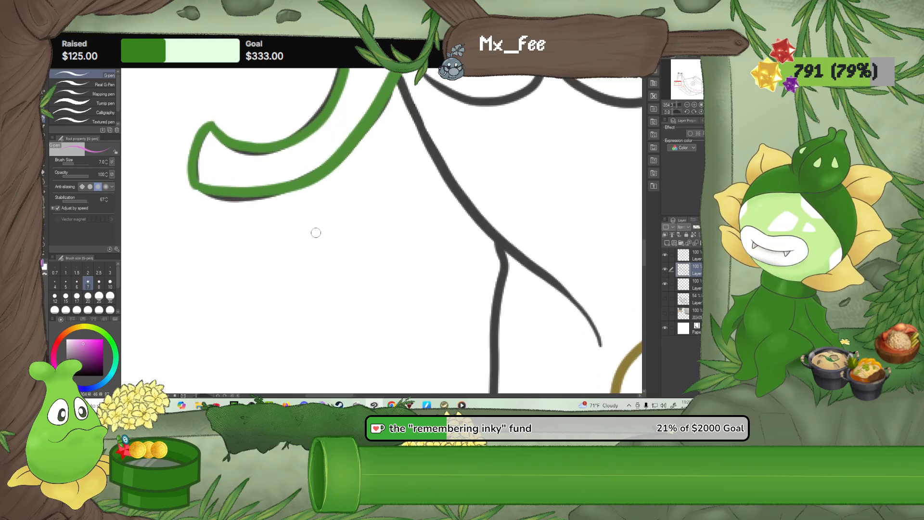
{"action": "key", "text": "e"}
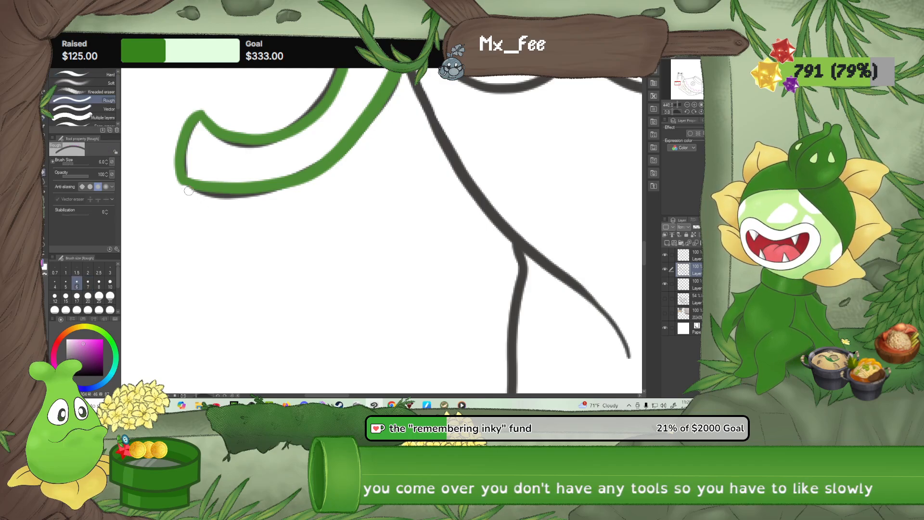
{"action": "left_click_drag", "start_coordinate": [199, 194], "coordinate": [282, 201]}
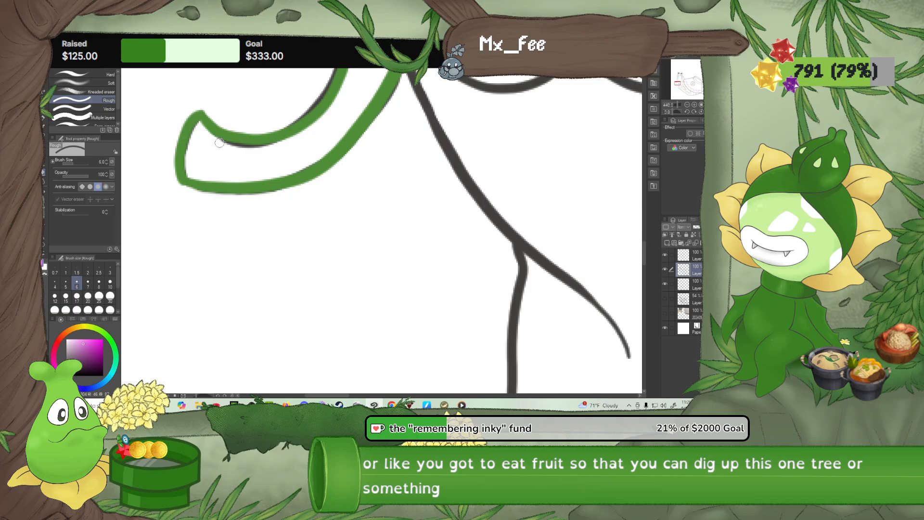
Clear the remaining dark line beside the same feeler's upper stretch up to the eyestalk, enlarging the Rough eraser to size 10
{"action": "left_click_drag", "start_coordinate": [325, 134], "coordinate": [241, 206]}
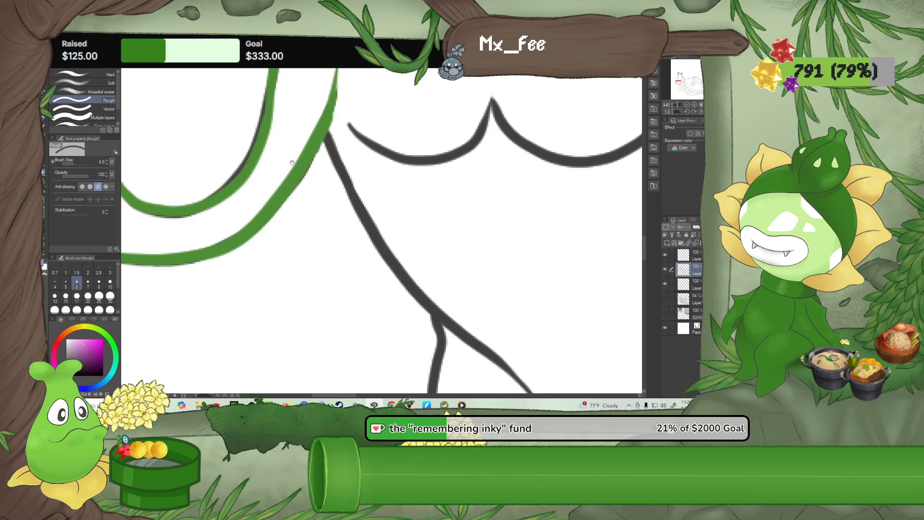
{"action": "left_click_drag", "start_coordinate": [291, 163], "coordinate": [222, 215]}
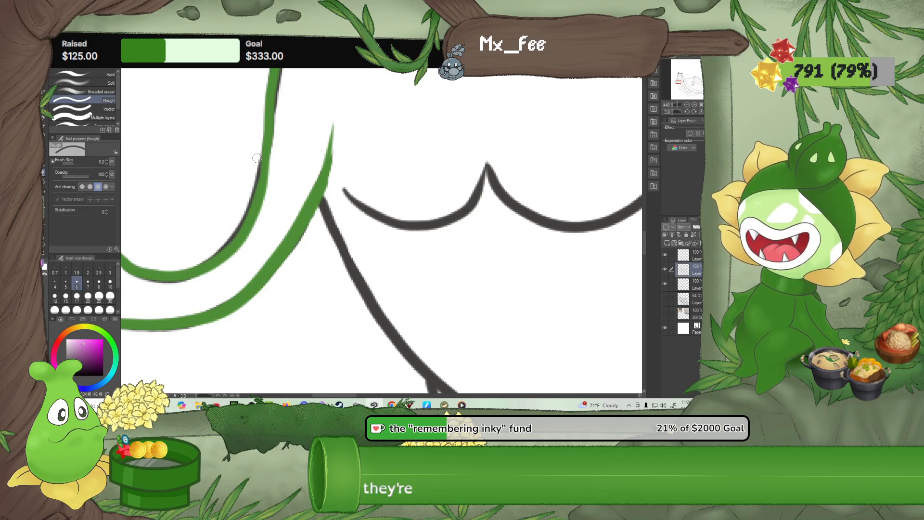
{"action": "mouse_move", "coordinate": [256, 174]}
{"action": "left_mouse_down"}
{"action": "mouse_move", "coordinate": [233, 229]}
{"action": "mouse_move", "coordinate": [186, 258]}
{"action": "mouse_move", "coordinate": [213, 247]}
{"action": "mouse_move", "coordinate": [240, 211]}
{"action": "mouse_move", "coordinate": [218, 243]}
{"action": "left_mouse_up"}
{"action": "left_click", "coordinate": [109, 284]}
{"action": "scroll", "coordinate": [218, 243], "scroll_direction": "up", "scroll_amount": 5}
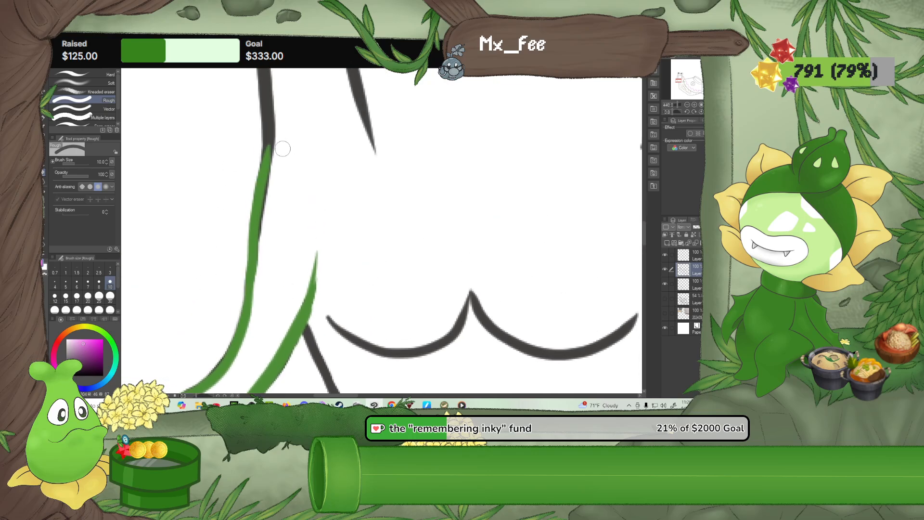
{"action": "left_click_drag", "start_coordinate": [281, 151], "coordinate": [267, 264]}
Erase the dark line peeking out along the edges of the green feeler overlapping the bowl with the size 10 Rough eraser
{"action": "left_click_drag", "start_coordinate": [367, 205], "coordinate": [142, 203]}
{"action": "mouse_move", "coordinate": [427, 254]}
{"action": "left_mouse_down"}
{"action": "mouse_move", "coordinate": [246, 214]}
{"action": "mouse_move", "coordinate": [172, 227]}
{"action": "left_mouse_up"}
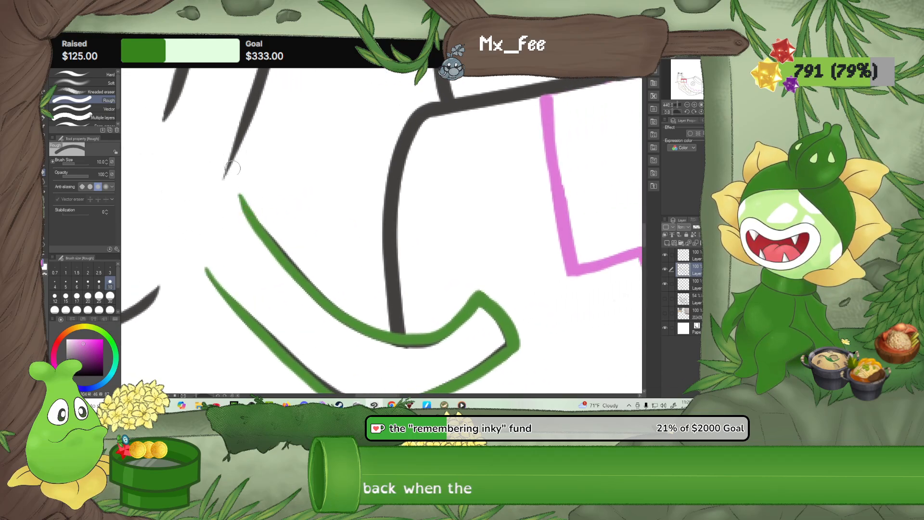
{"action": "key", "text": "ctrl+shift"}
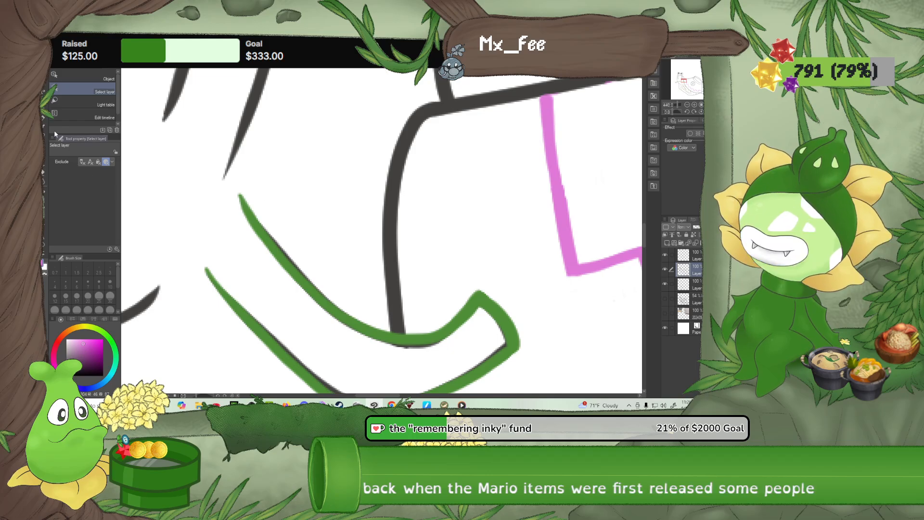
{"action": "left_click", "coordinate": [43, 172]}
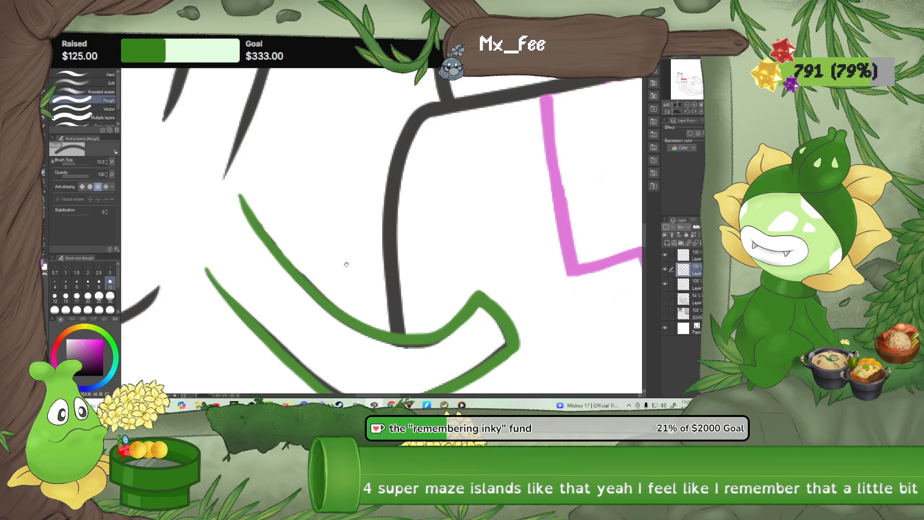
{"action": "left_click_drag", "start_coordinate": [234, 273], "coordinate": [198, 206]}
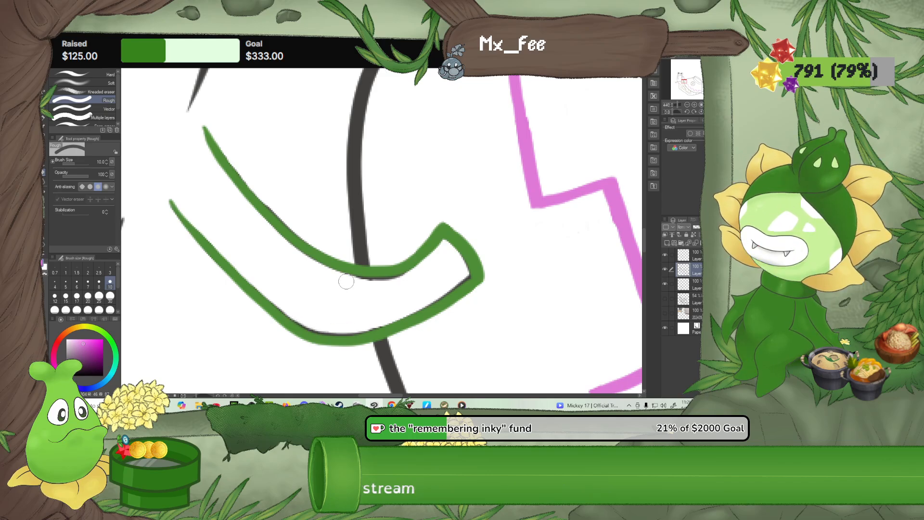
{"action": "mouse_move", "coordinate": [346, 281]}
{"action": "left_mouse_down"}
{"action": "mouse_move", "coordinate": [397, 281]}
{"action": "mouse_move", "coordinate": [440, 260]}
{"action": "left_mouse_up"}
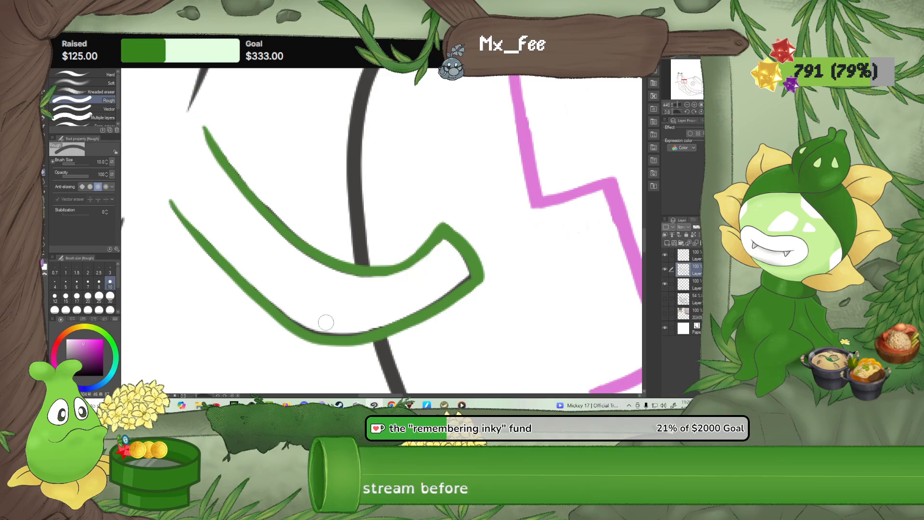
{"action": "mouse_move", "coordinate": [284, 301]}
{"action": "left_mouse_down"}
{"action": "mouse_move", "coordinate": [307, 322]}
{"action": "mouse_move", "coordinate": [345, 329]}
{"action": "mouse_move", "coordinate": [397, 306]}
{"action": "left_mouse_up"}
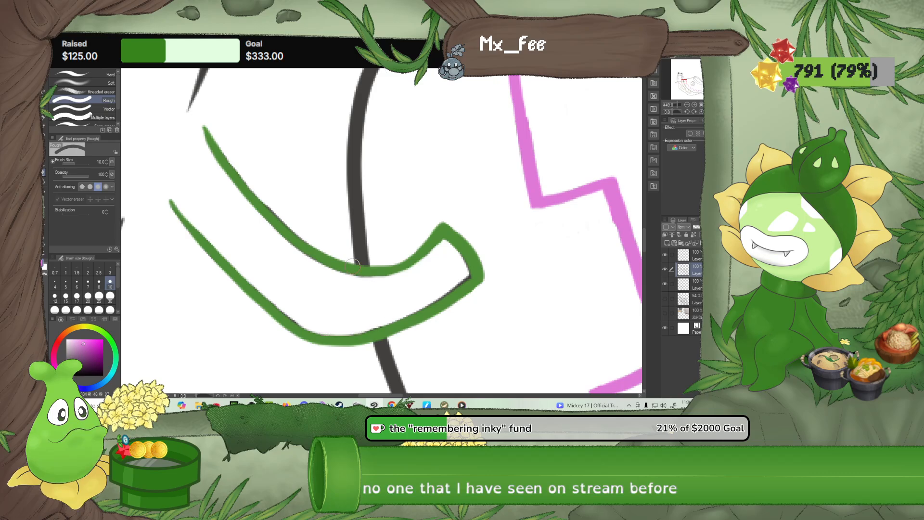
Check the upper layers against the whole drawing, including the top layer's visibility
{"action": "scroll", "coordinate": [337, 269], "scroll_direction": "down", "scroll_amount": 3}
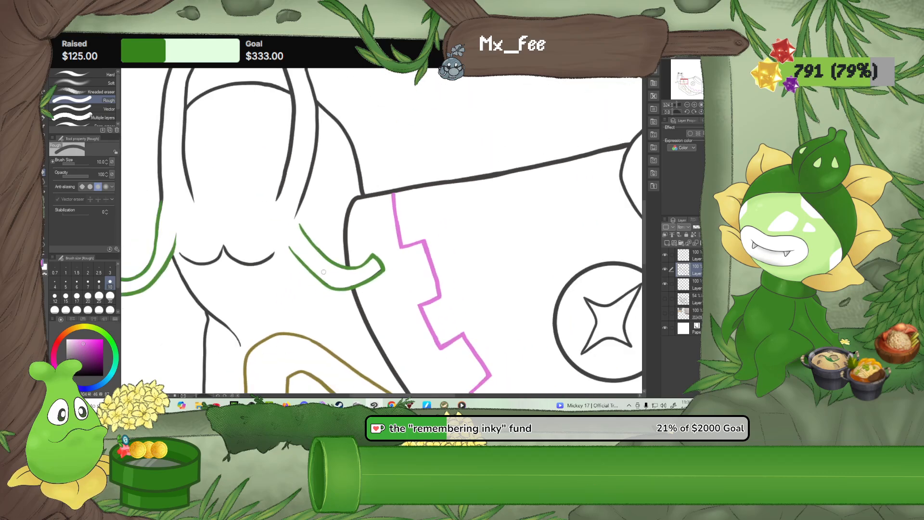
{"action": "scroll", "coordinate": [323, 272], "scroll_direction": "down", "scroll_amount": 8}
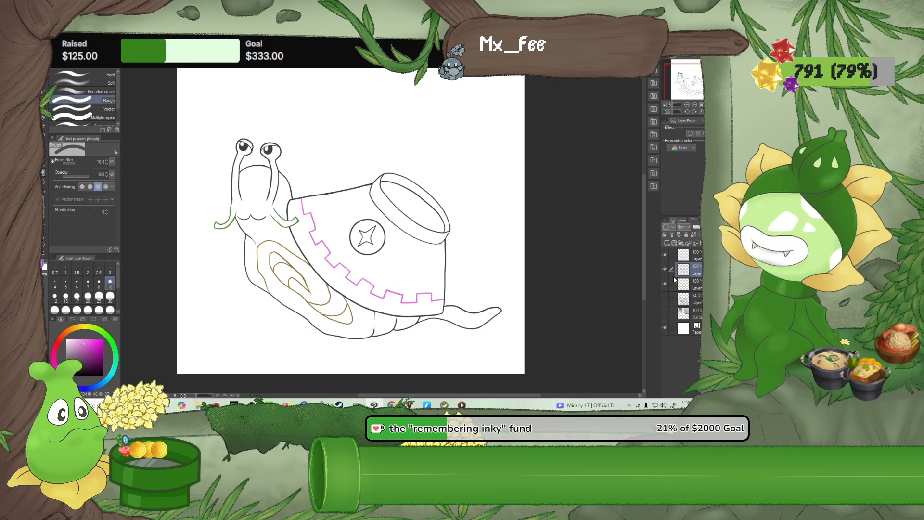
{"action": "left_click", "coordinate": [698, 258]}
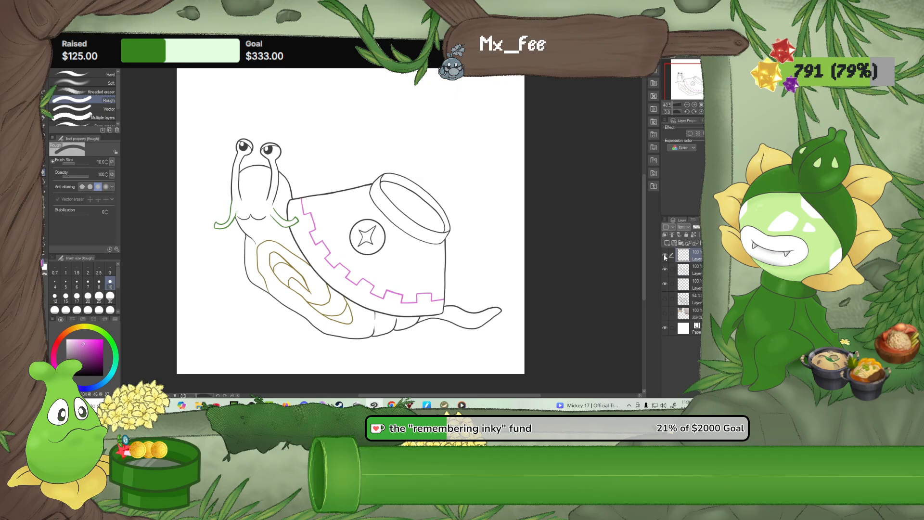
{"action": "left_click", "coordinate": [695, 283]}
{"action": "left_click", "coordinate": [695, 273]}
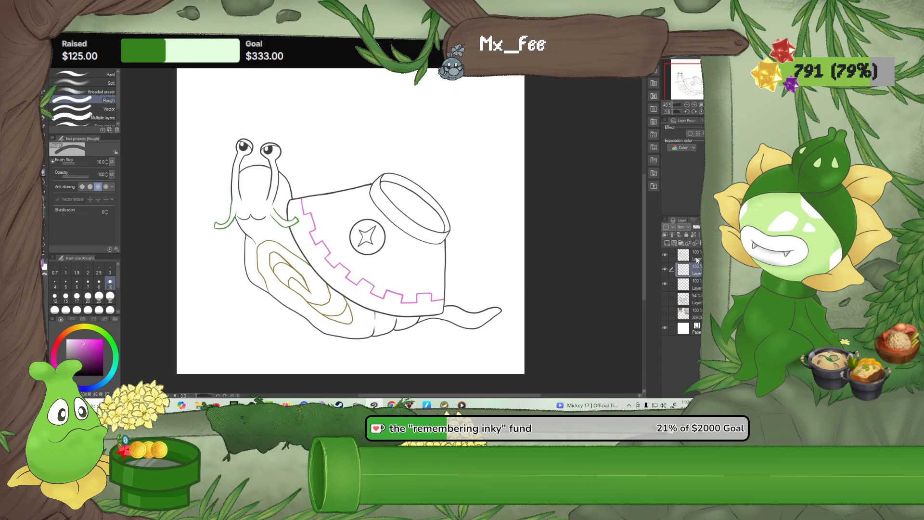
{"action": "left_click", "coordinate": [697, 260]}
{"action": "left_click", "coordinate": [665, 255]}
{"action": "left_click", "coordinate": [666, 255]}
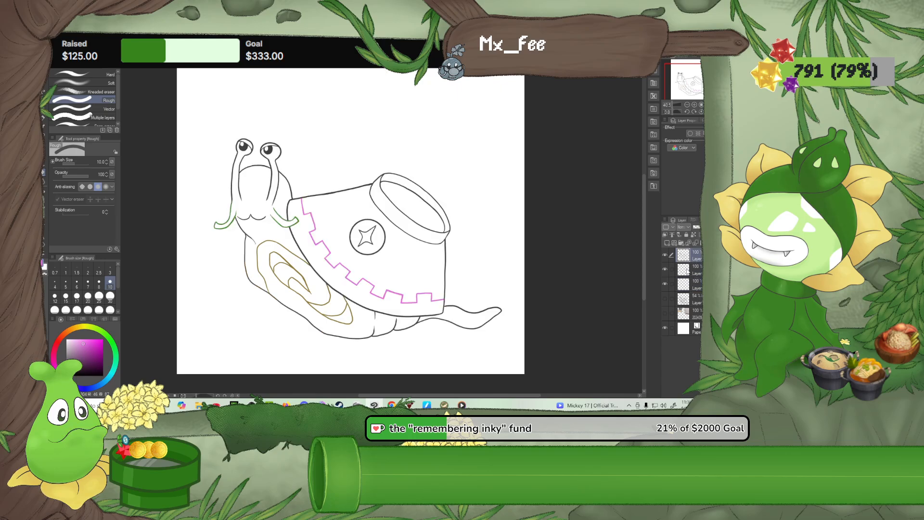
Fill the third layer from the top with golden yellow using the Refer only to editing layer fill tool
{"action": "left_click", "coordinate": [689, 272]}
{"action": "left_click", "coordinate": [688, 259]}
{"action": "left_click", "coordinate": [698, 284]}
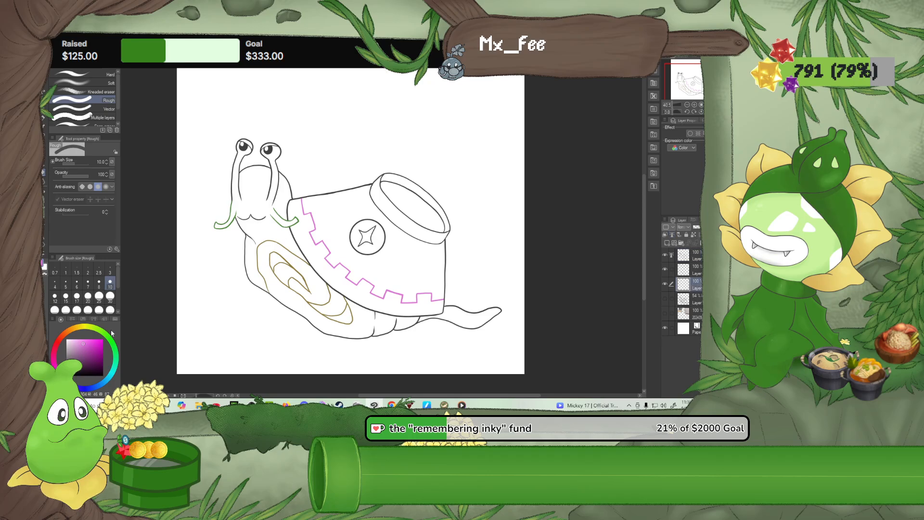
{"action": "left_click", "coordinate": [79, 328]}
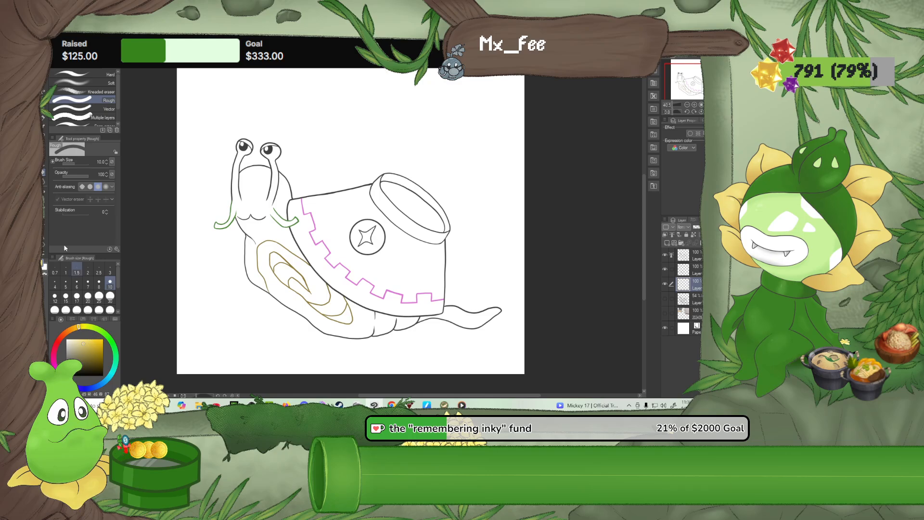
{"action": "left_click", "coordinate": [45, 192]}
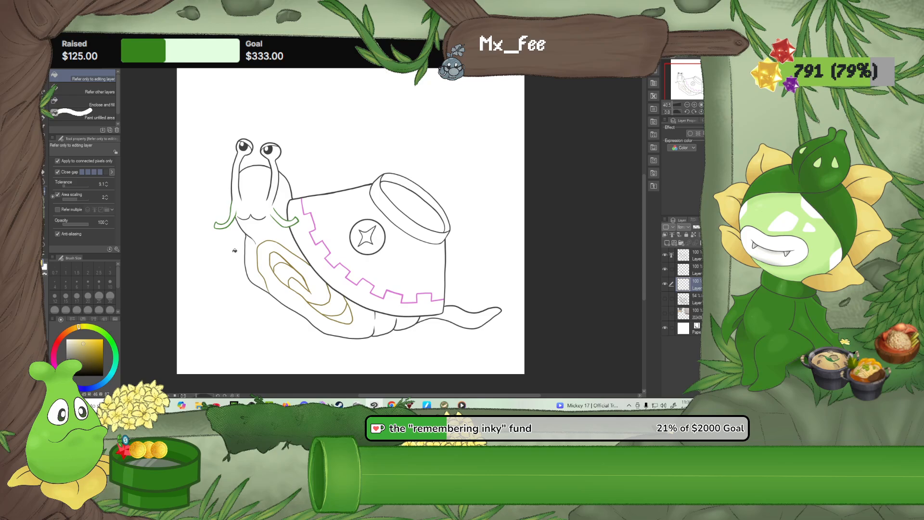
{"action": "left_click", "coordinate": [266, 263]}
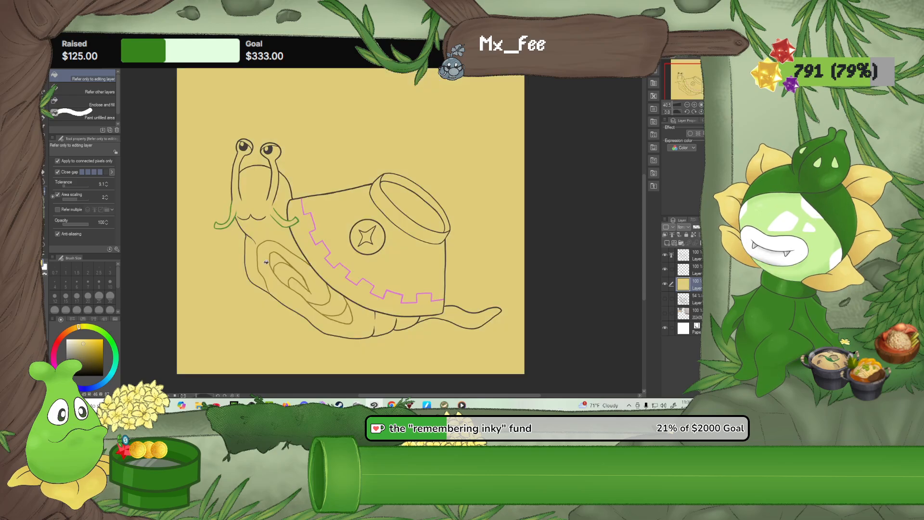
Undo the whole-canvas fill and fill the snail's body and tail golden yellow with the Refer other layers fill tool
{"action": "key", "text": "ctrl+z"}
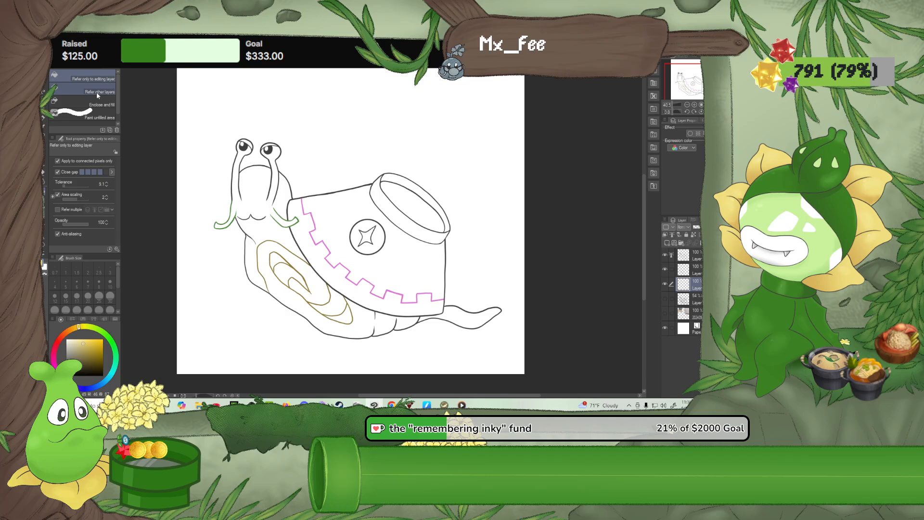
{"action": "left_click", "coordinate": [96, 92]}
{"action": "left_click", "coordinate": [264, 227]}
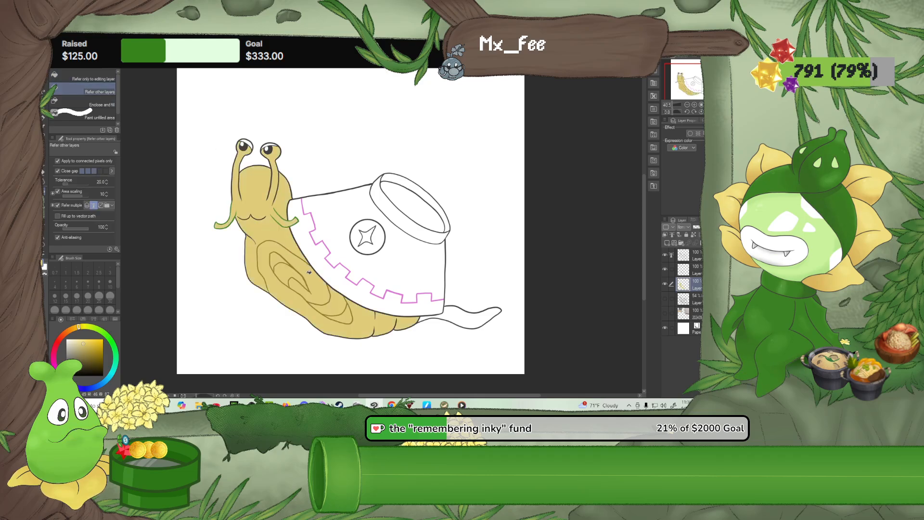
{"action": "left_click", "coordinate": [467, 318]}
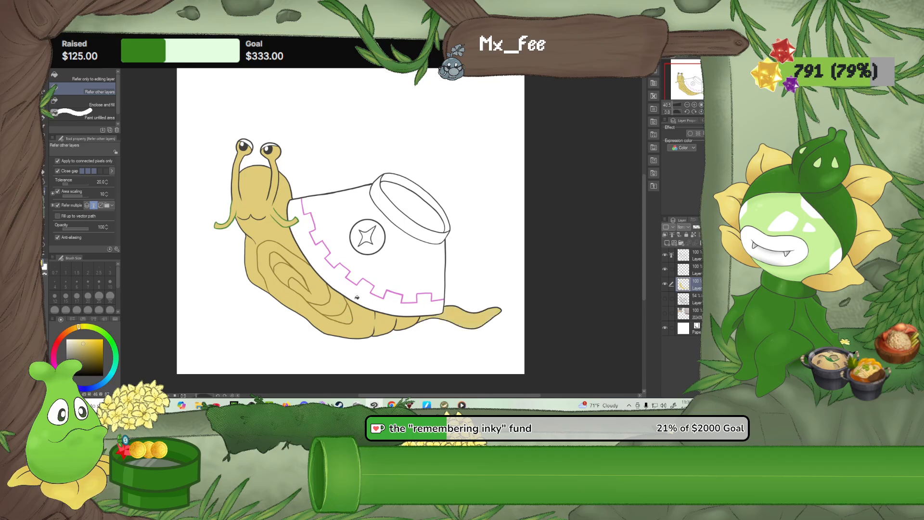
Add a new layer clipped to the golden body colour and lasso the snail's head down to the neck
{"action": "left_click", "coordinate": [80, 339]}
{"action": "scroll", "coordinate": [224, 228], "scroll_direction": "up", "scroll_amount": 2}
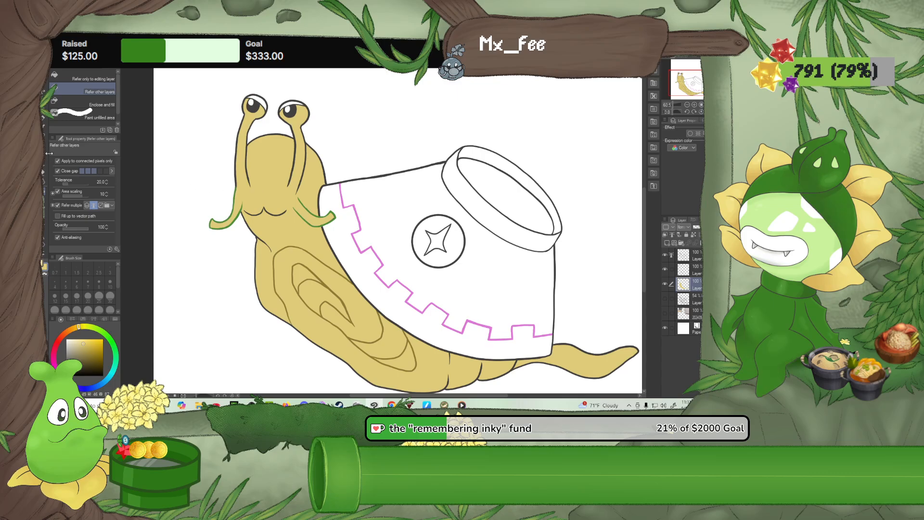
{"action": "key", "text": "m"}
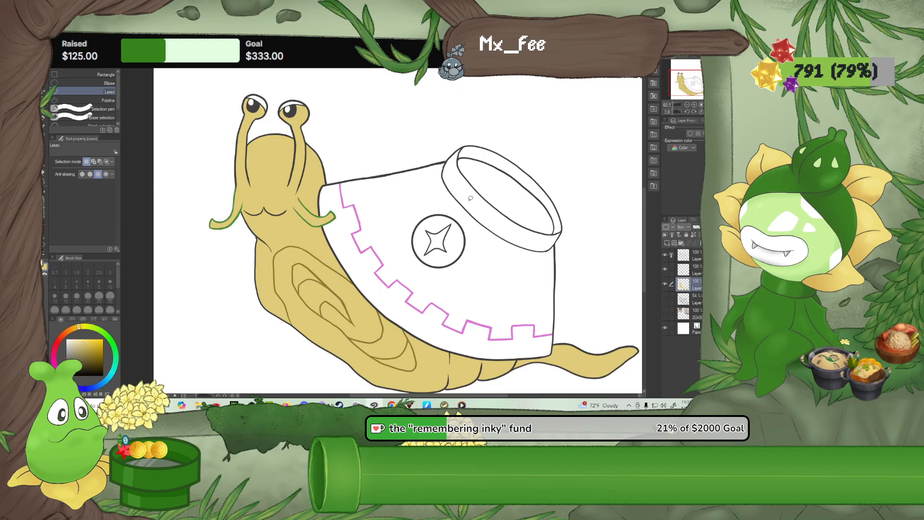
{"action": "left_click", "coordinate": [667, 244]}
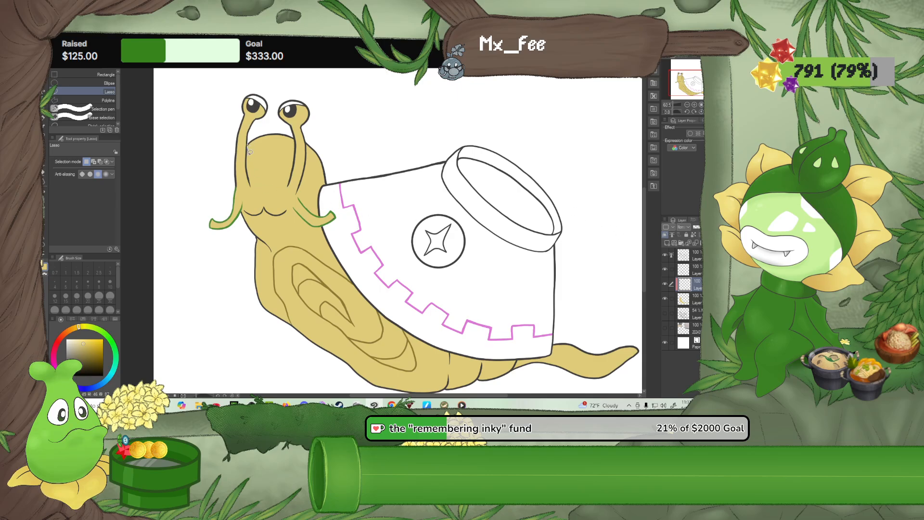
{"action": "mouse_move", "coordinate": [249, 157]}
{"action": "left_mouse_down"}
{"action": "mouse_move", "coordinate": [249, 143]}
{"action": "mouse_move", "coordinate": [290, 133]}
{"action": "left_mouse_up"}
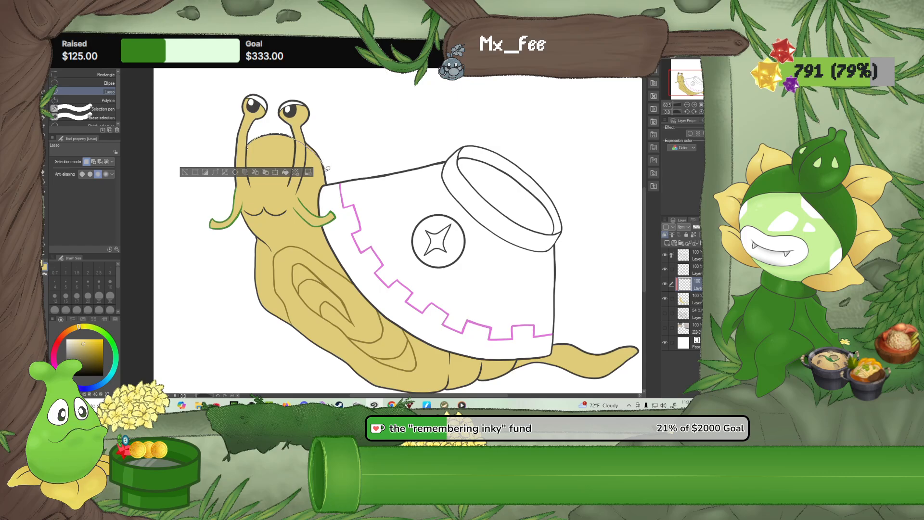
{"action": "left_click_drag", "start_coordinate": [329, 180], "coordinate": [323, 201]}
{"action": "left_click_drag", "start_coordinate": [260, 235], "coordinate": [236, 188]}
{"action": "left_click_drag", "start_coordinate": [249, 140], "coordinate": [251, 138]}
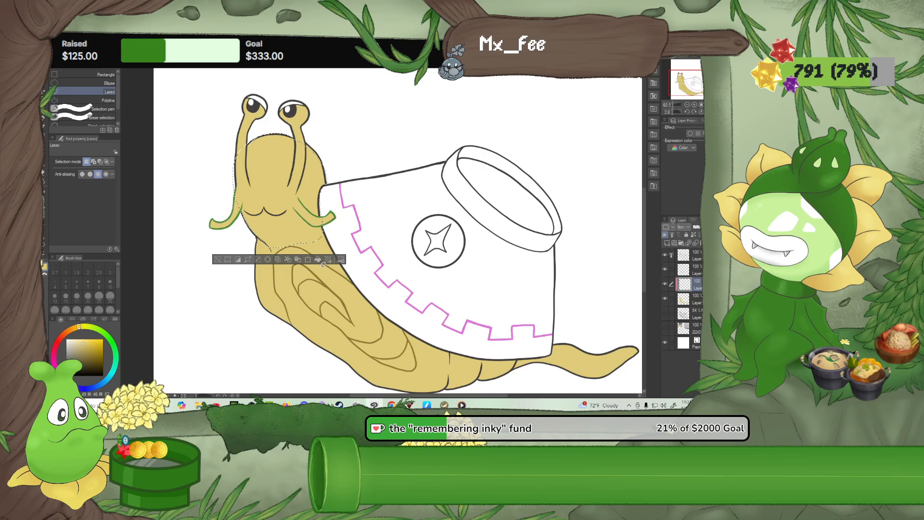
Apply a pale-yellow-to-golden gradient down the selected head, clear the selection and merge the gradient into the clipped layer
{"action": "left_click", "coordinate": [44, 200]}
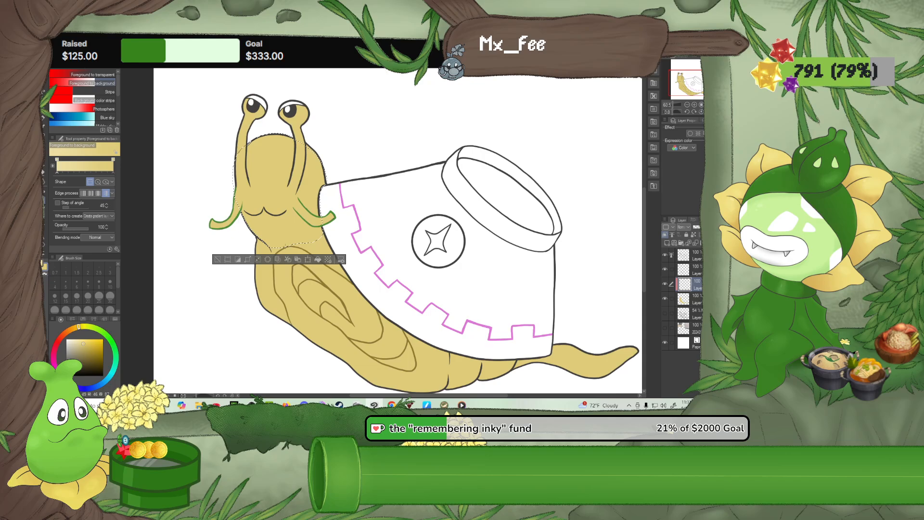
{"action": "left_click_drag", "start_coordinate": [285, 247], "coordinate": [286, 246]}
{"action": "left_click_drag", "start_coordinate": [298, 278], "coordinate": [298, 278]}
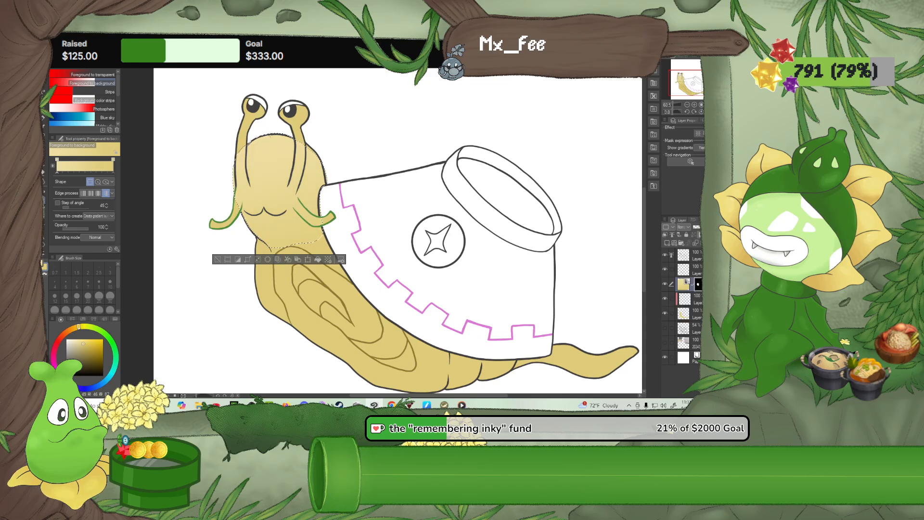
{"action": "left_click_drag", "start_coordinate": [272, 136], "coordinate": [272, 162]}
{"action": "left_click", "coordinate": [44, 115]}
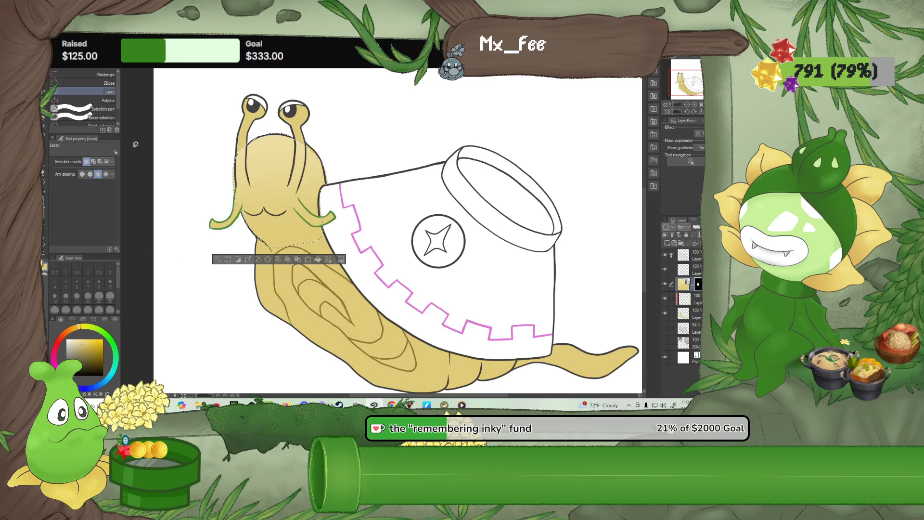
{"action": "left_click", "coordinate": [154, 152]}
{"action": "left_click", "coordinate": [43, 173]}
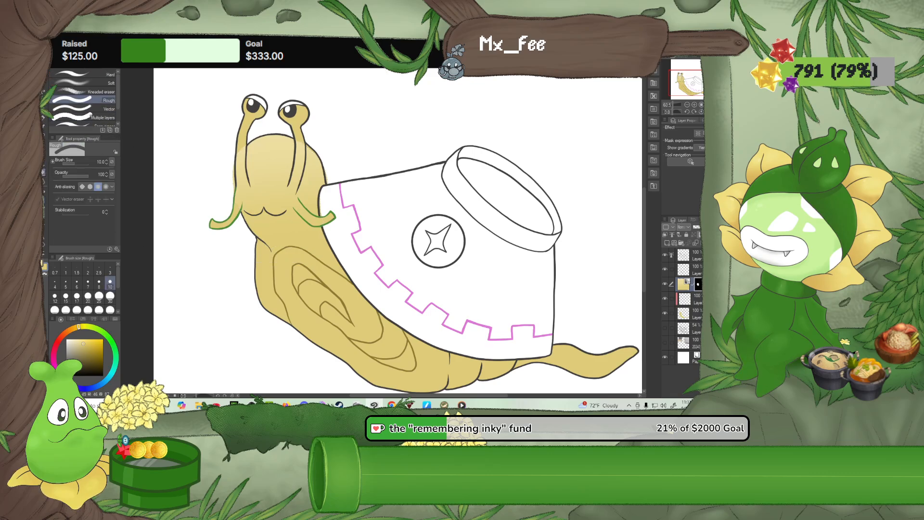
{"action": "left_click", "coordinate": [696, 243]}
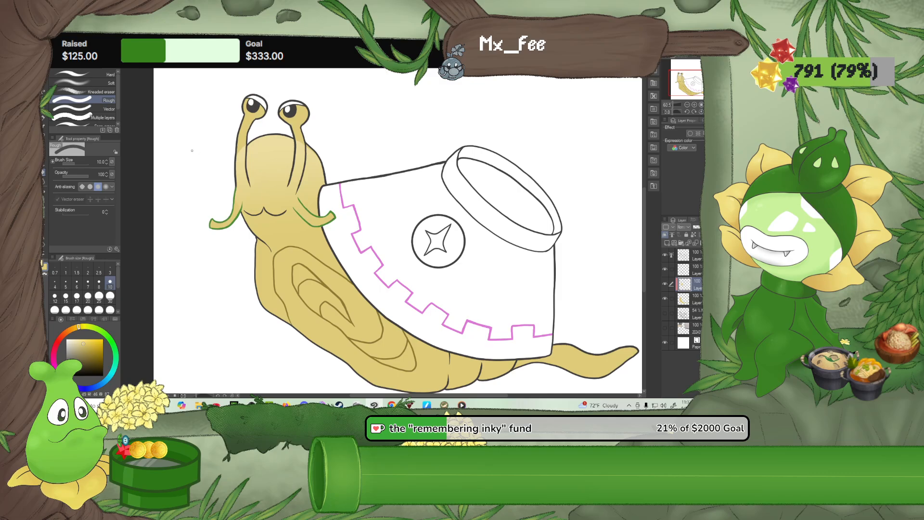
Shade the lower parts of both eyestalks darker with the Soft airbrush at size 30
{"action": "scroll", "coordinate": [294, 138], "scroll_direction": "up", "scroll_amount": 3}
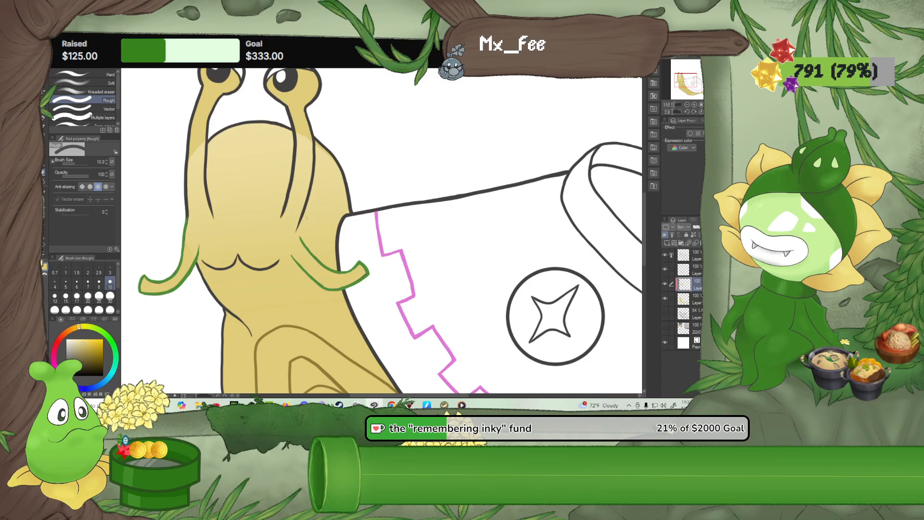
{"action": "left_click", "coordinate": [45, 152]}
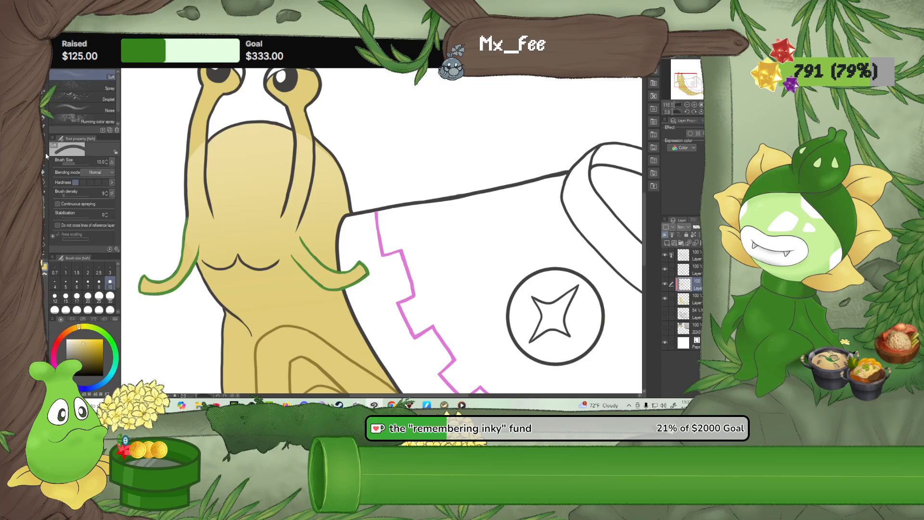
{"action": "left_click", "coordinate": [110, 296]}
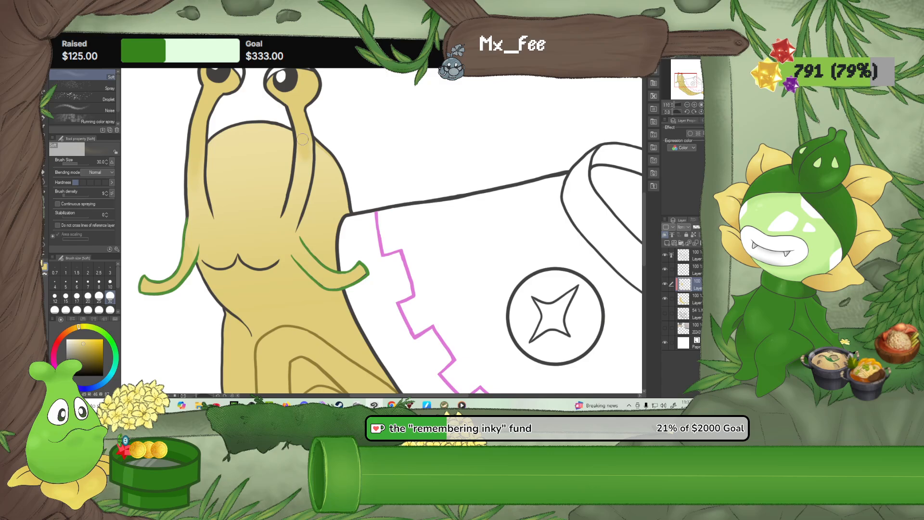
{"action": "left_click", "coordinate": [326, 175], "text": "alt"}
Airbrush a pale yellow highlight on the forehead and around the mouth at size 60, and soften it with Blur at size 100
{"action": "left_click", "coordinate": [110, 340]}
{"action": "left_click", "coordinate": [71, 346]}
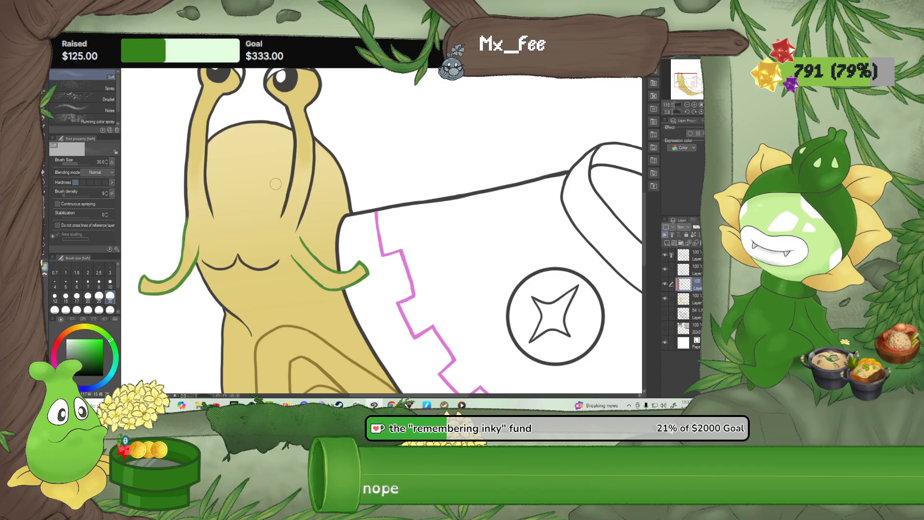
{"action": "left_click", "coordinate": [249, 190], "text": "alt"}
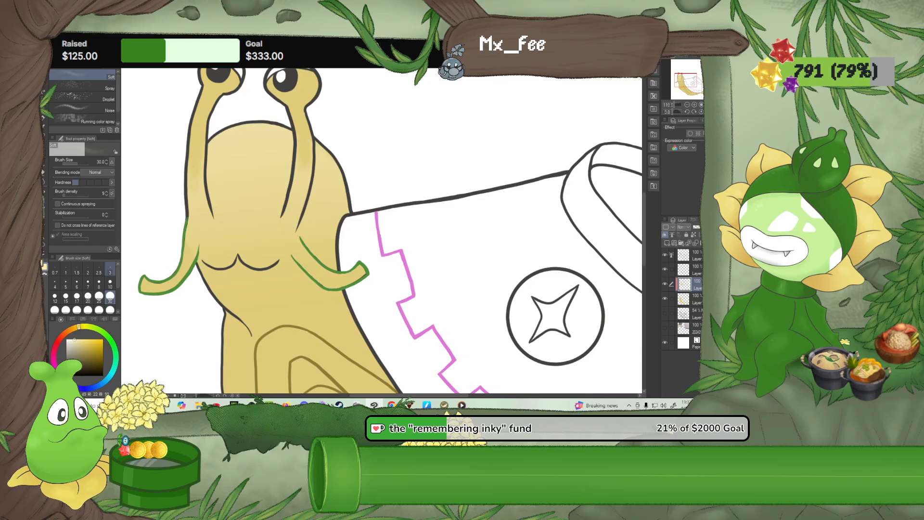
{"action": "left_click", "coordinate": [76, 311]}
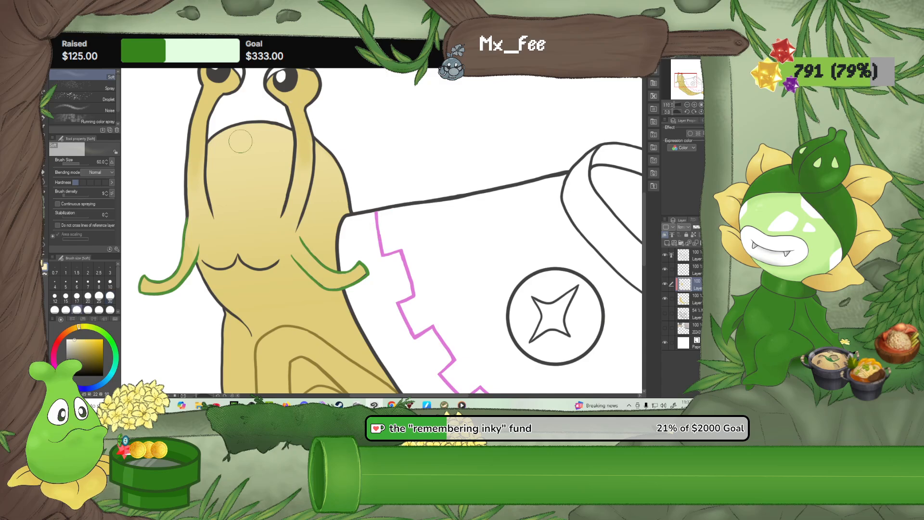
{"action": "mouse_move", "coordinate": [224, 186]}
{"action": "left_mouse_down"}
{"action": "mouse_move", "coordinate": [238, 143]}
{"action": "mouse_move", "coordinate": [249, 170]}
{"action": "mouse_move", "coordinate": [251, 153]}
{"action": "left_mouse_up"}
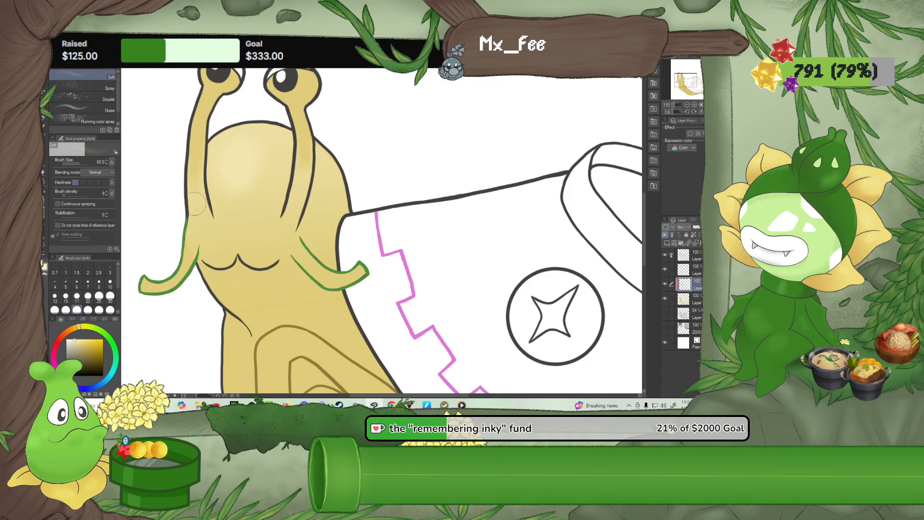
{"action": "left_click_drag", "start_coordinate": [209, 252], "coordinate": [216, 254]}
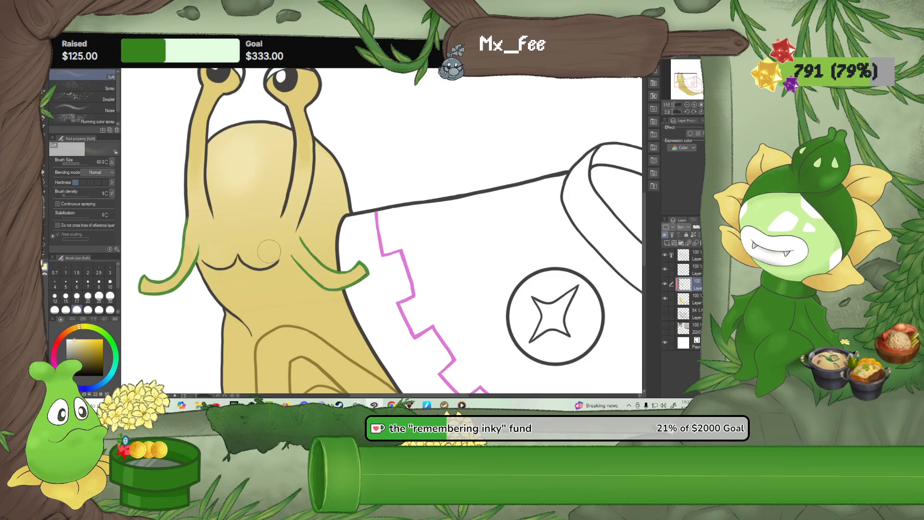
{"action": "left_click", "coordinate": [43, 183]}
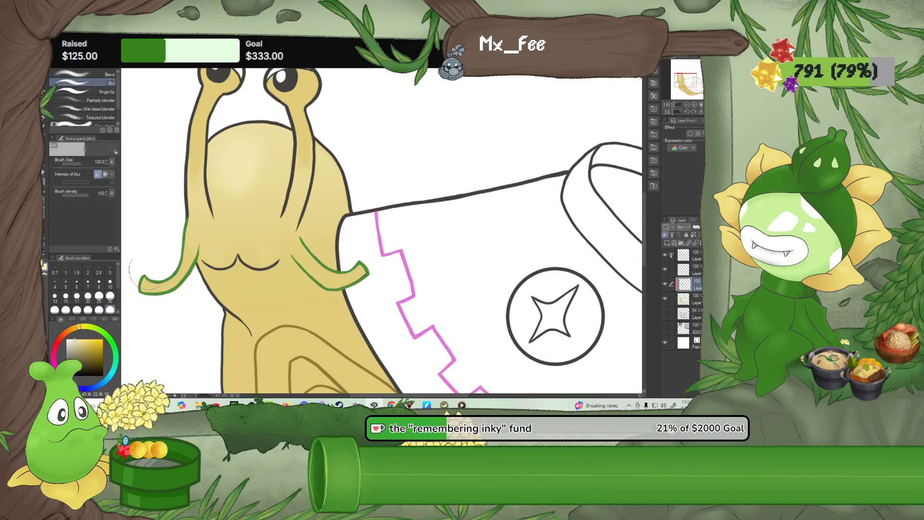
{"action": "mouse_move", "coordinate": [234, 149]}
{"action": "left_mouse_down"}
{"action": "mouse_move", "coordinate": [222, 171]}
{"action": "mouse_move", "coordinate": [245, 189]}
{"action": "mouse_move", "coordinate": [267, 164]}
{"action": "mouse_move", "coordinate": [231, 195]}
{"action": "mouse_move", "coordinate": [263, 149]}
{"action": "mouse_move", "coordinate": [273, 168]}
{"action": "mouse_move", "coordinate": [227, 199]}
{"action": "mouse_move", "coordinate": [232, 191]}
{"action": "mouse_move", "coordinate": [229, 241]}
{"action": "mouse_move", "coordinate": [217, 245]}
{"action": "mouse_move", "coordinate": [245, 245]}
{"action": "left_mouse_up"}
Paint the insides of both feelers green on the clipped layer with the G-pen at size 25
{"action": "scroll", "coordinate": [145, 287], "scroll_direction": "up", "scroll_amount": 1}
{"action": "scroll", "coordinate": [144, 287], "scroll_direction": "up", "scroll_amount": 1}
{"action": "left_click", "coordinate": [110, 283]}
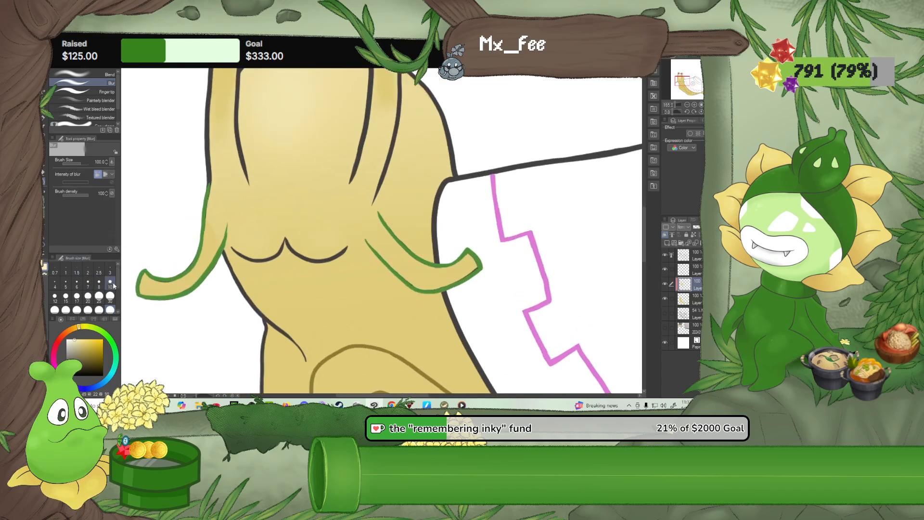
{"action": "left_click", "coordinate": [83, 352]}
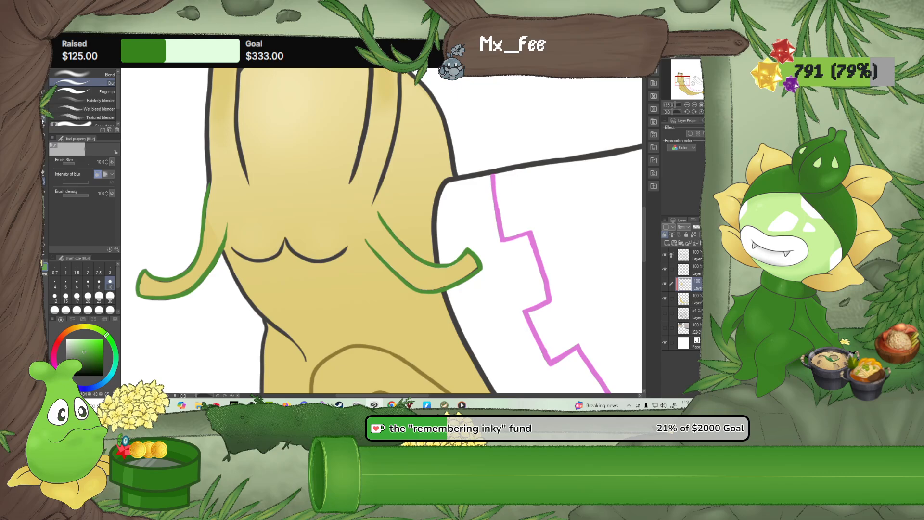
{"action": "left_click", "coordinate": [42, 120]}
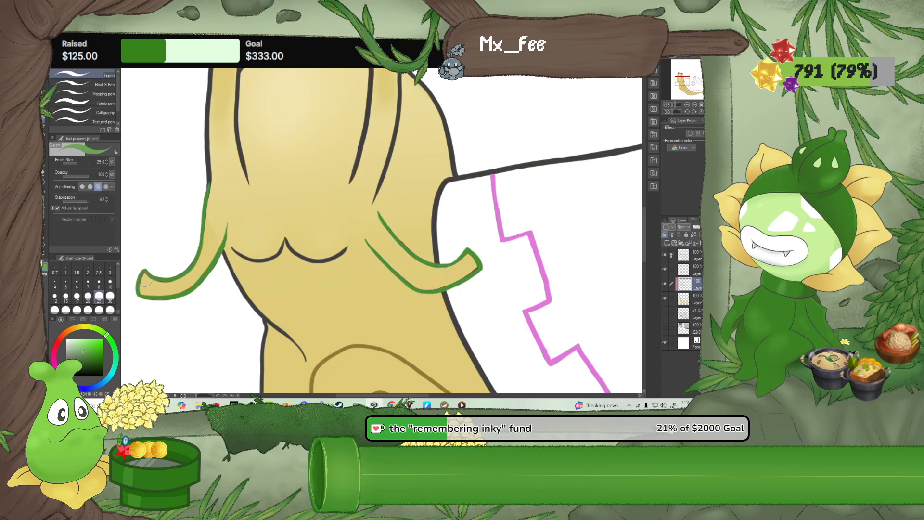
{"action": "mouse_move", "coordinate": [146, 280]}
{"action": "left_mouse_down"}
{"action": "mouse_move", "coordinate": [177, 285]}
{"action": "mouse_move", "coordinate": [153, 283]}
{"action": "mouse_move", "coordinate": [181, 281]}
{"action": "mouse_move", "coordinate": [197, 266]}
{"action": "mouse_move", "coordinate": [211, 211]}
{"action": "left_mouse_up"}
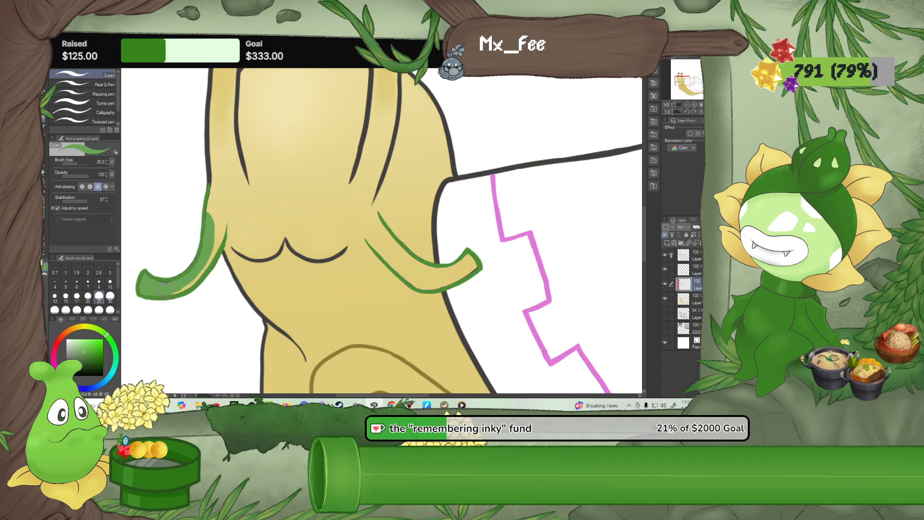
{"action": "mouse_move", "coordinate": [165, 288]}
{"action": "left_mouse_down"}
{"action": "mouse_move", "coordinate": [188, 285]}
{"action": "mouse_move", "coordinate": [222, 225]}
{"action": "left_mouse_up"}
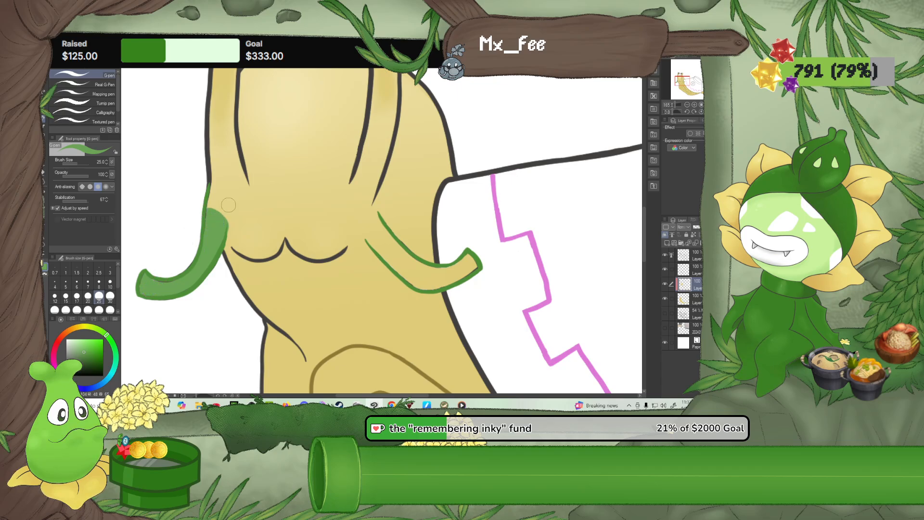
{"action": "left_click_drag", "start_coordinate": [211, 206], "coordinate": [223, 212]}
{"action": "mouse_move", "coordinate": [362, 225]}
{"action": "left_mouse_down"}
{"action": "mouse_move", "coordinate": [378, 244]}
{"action": "mouse_move", "coordinate": [362, 225]}
{"action": "mouse_move", "coordinate": [374, 217]}
{"action": "mouse_move", "coordinate": [387, 252]}
{"action": "mouse_move", "coordinate": [369, 227]}
{"action": "mouse_move", "coordinate": [408, 249]}
{"action": "mouse_move", "coordinate": [389, 238]}
{"action": "mouse_move", "coordinate": [406, 270]}
{"action": "mouse_move", "coordinate": [384, 253]}
{"action": "mouse_move", "coordinate": [419, 283]}
{"action": "mouse_move", "coordinate": [427, 284]}
{"action": "mouse_move", "coordinate": [411, 266]}
{"action": "mouse_move", "coordinate": [441, 275]}
{"action": "mouse_move", "coordinate": [470, 262]}
{"action": "mouse_move", "coordinate": [439, 281]}
{"action": "left_mouse_up"}
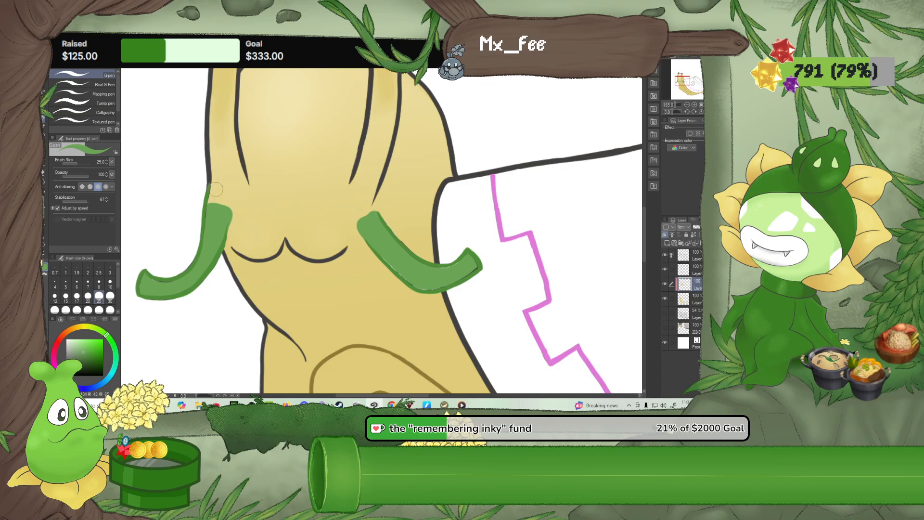
Paint green on the base body colour layer to close the pale gaps along both feelers' outlines
{"action": "scroll", "coordinate": [299, 249], "scroll_direction": "up", "scroll_amount": 2}
{"action": "scroll", "coordinate": [298, 250], "scroll_direction": "up", "scroll_amount": 2}
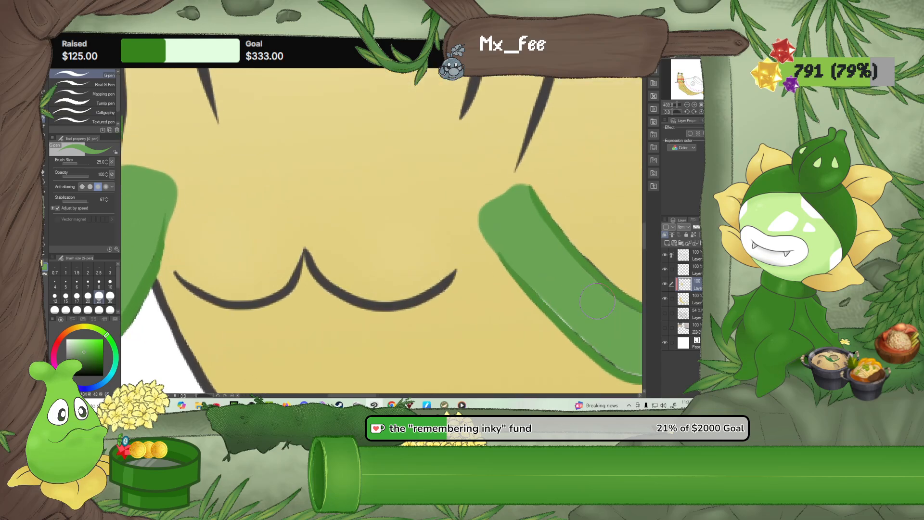
{"action": "left_click", "coordinate": [694, 298]}
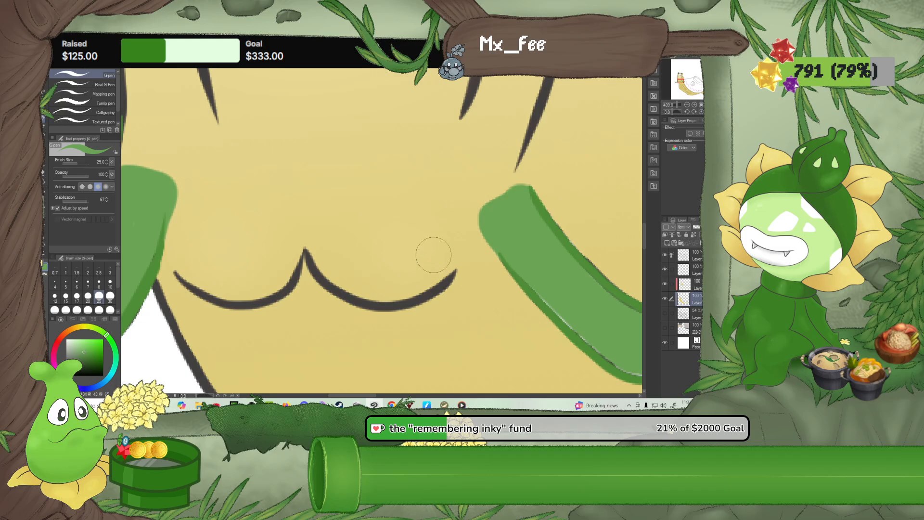
{"action": "mouse_move", "coordinate": [591, 333]}
{"action": "left_mouse_down"}
{"action": "mouse_move", "coordinate": [520, 322]}
{"action": "mouse_move", "coordinate": [479, 283]}
{"action": "left_mouse_up"}
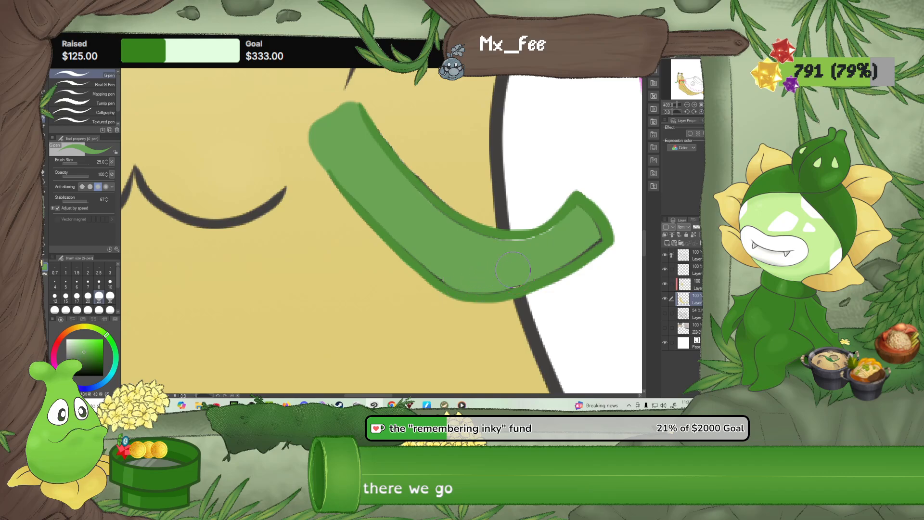
{"action": "mouse_move", "coordinate": [439, 216]}
{"action": "left_mouse_down"}
{"action": "mouse_move", "coordinate": [512, 235]}
{"action": "mouse_move", "coordinate": [693, 192]}
{"action": "left_mouse_up"}
{"action": "left_click_drag", "start_coordinate": [272, 235], "coordinate": [383, 219]}
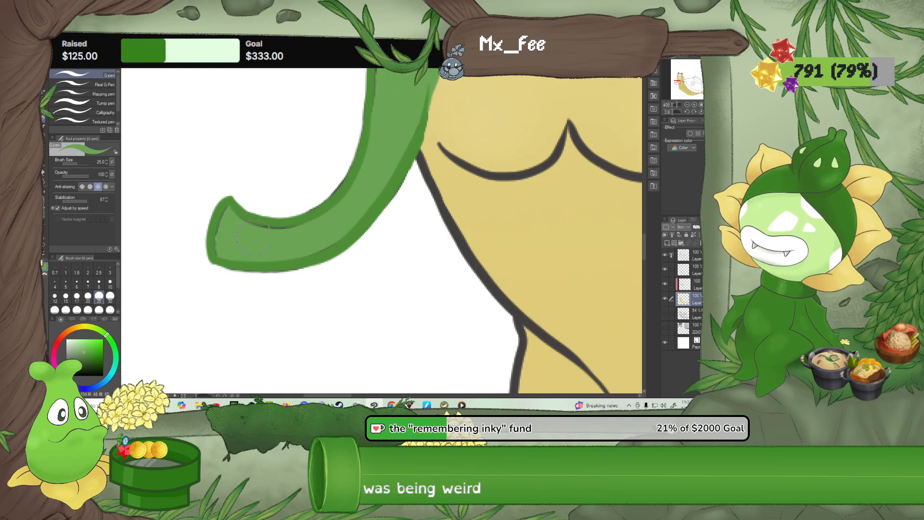
{"action": "left_click_drag", "start_coordinate": [398, 120], "coordinate": [318, 214]}
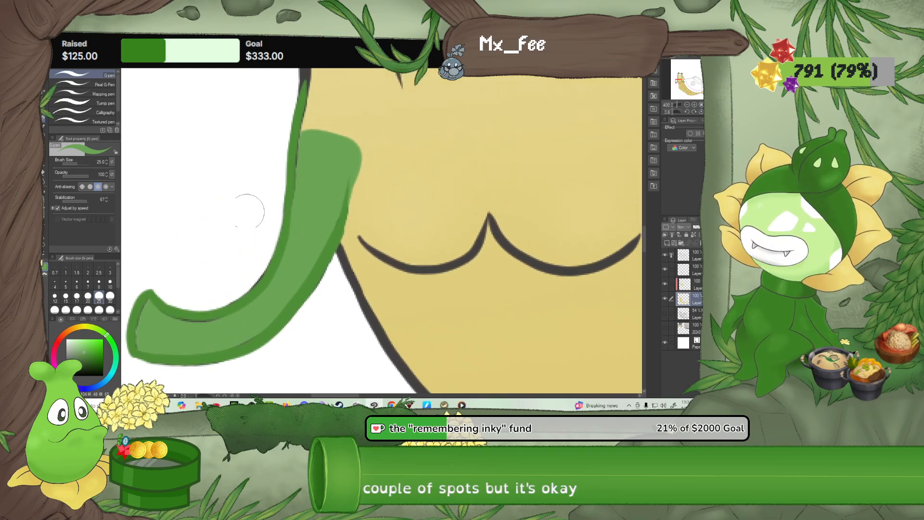
Trim the upper end of the feeler away from the bowl with sampled golden yellow on the clipped layer, using the G-pen at size 10
{"action": "left_click", "coordinate": [111, 284]}
{"action": "left_click", "coordinate": [673, 287]}
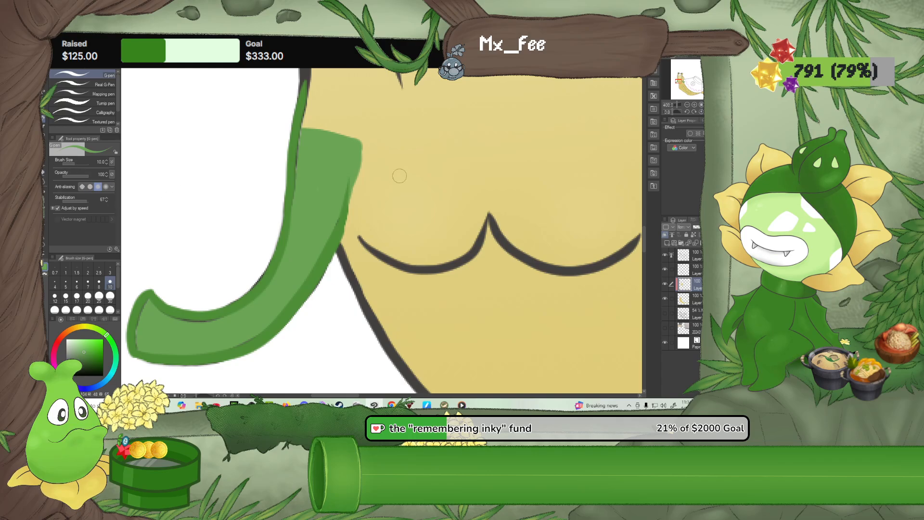
{"action": "left_click", "coordinate": [366, 198], "text": "alt"}
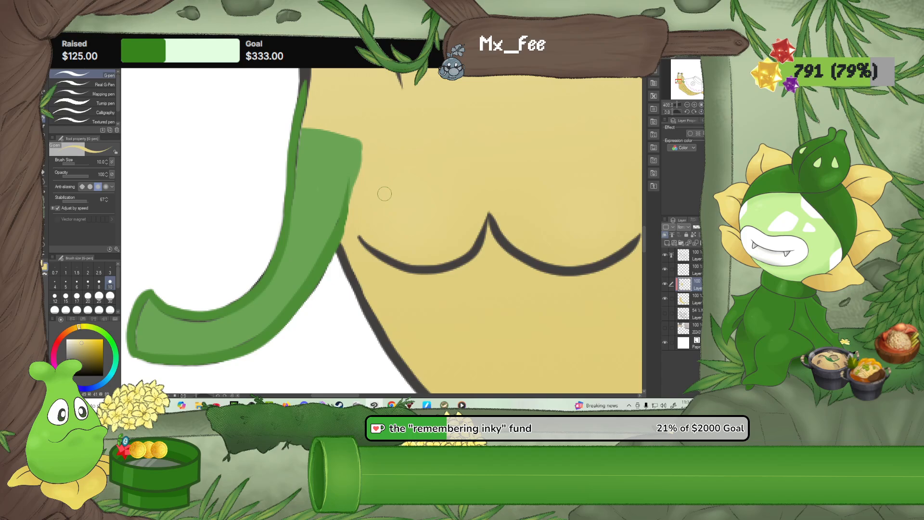
{"action": "left_click_drag", "start_coordinate": [356, 196], "coordinate": [363, 135]}
Blend the green upper ends of both feelers into the yellow face with Blur at size 30
{"action": "left_click", "coordinate": [44, 175]}
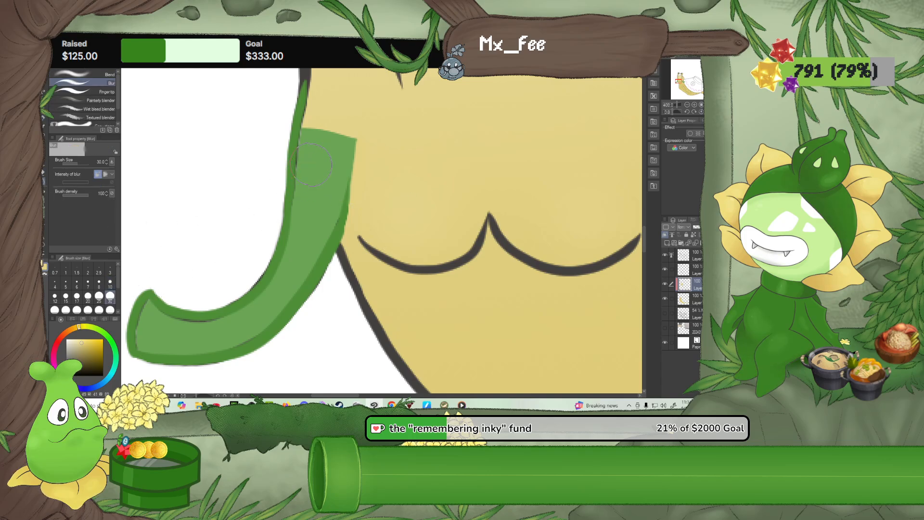
{"action": "mouse_move", "coordinate": [312, 161]}
{"action": "left_mouse_down"}
{"action": "mouse_move", "coordinate": [315, 127]}
{"action": "mouse_move", "coordinate": [342, 145]}
{"action": "mouse_move", "coordinate": [350, 131]}
{"action": "mouse_move", "coordinate": [359, 158]}
{"action": "left_mouse_up"}
{"action": "left_click_drag", "start_coordinate": [611, 104], "coordinate": [281, 170]}
{"action": "mouse_move", "coordinate": [351, 252]}
{"action": "left_mouse_down"}
{"action": "mouse_move", "coordinate": [337, 241]}
{"action": "mouse_move", "coordinate": [366, 217]}
{"action": "mouse_move", "coordinate": [343, 198]}
{"action": "left_mouse_up"}
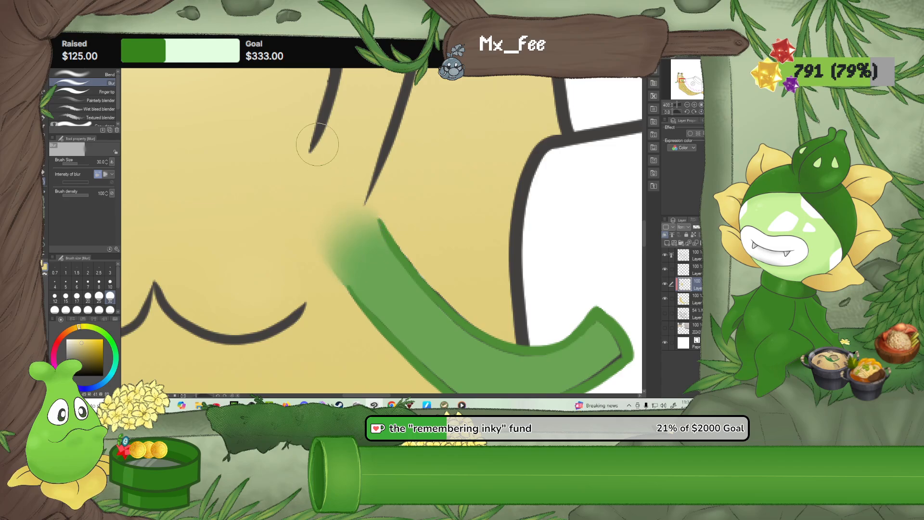
Erase the stray dark and uneven edges along the left feeler's outline on the top line-art layer, using the Rough eraser at size 10
{"action": "scroll", "coordinate": [315, 164], "scroll_direction": "down", "scroll_amount": 6}
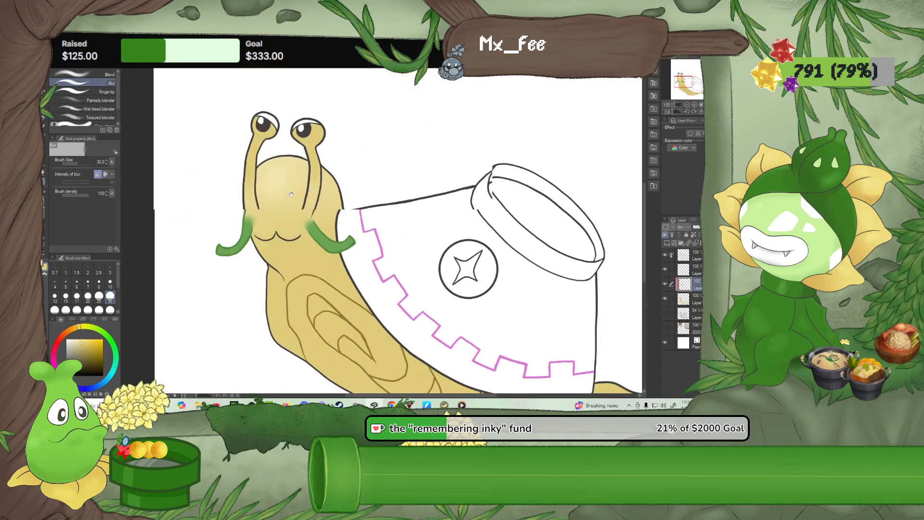
{"action": "scroll", "coordinate": [292, 194], "scroll_direction": "up", "scroll_amount": 6}
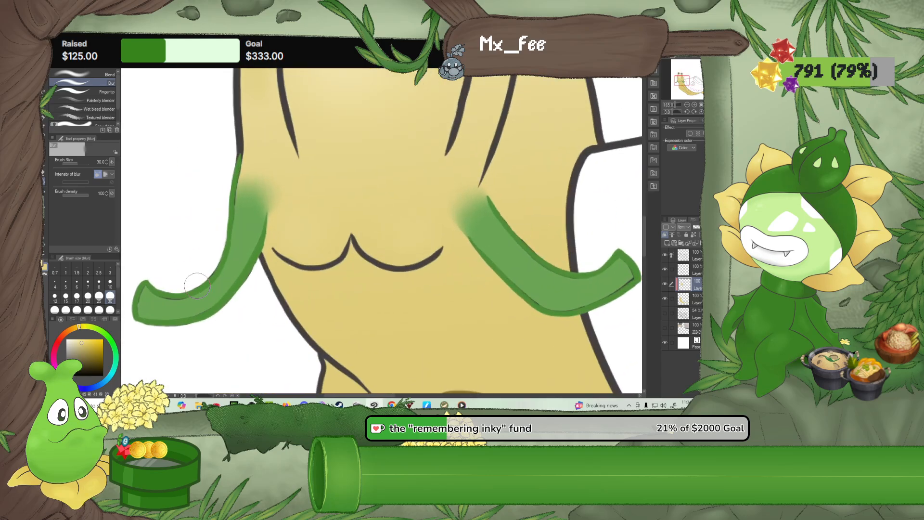
{"action": "left_click", "coordinate": [695, 256]}
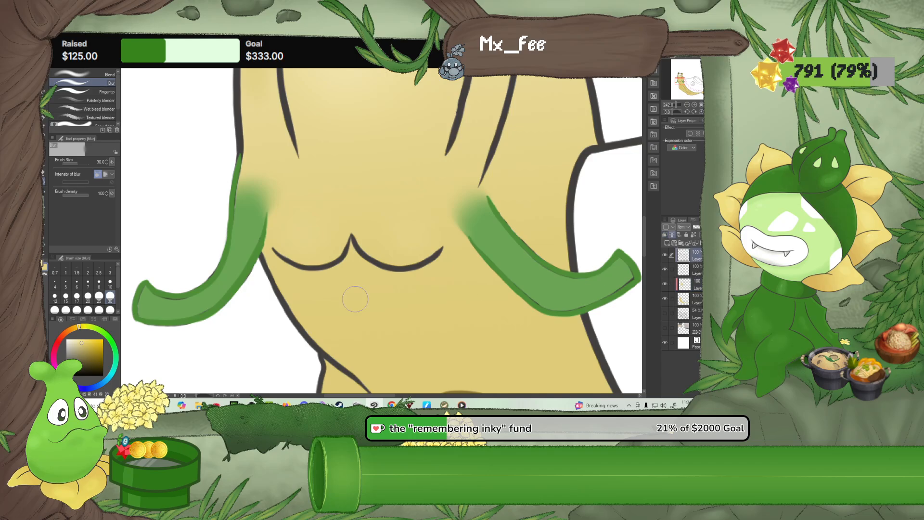
{"action": "scroll", "coordinate": [355, 299], "scroll_direction": "up", "scroll_amount": 1}
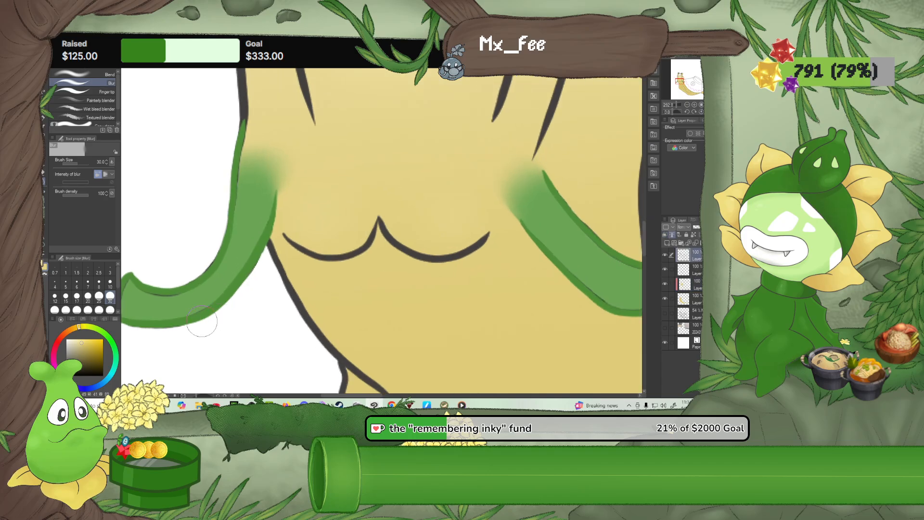
{"action": "left_click", "coordinate": [45, 174]}
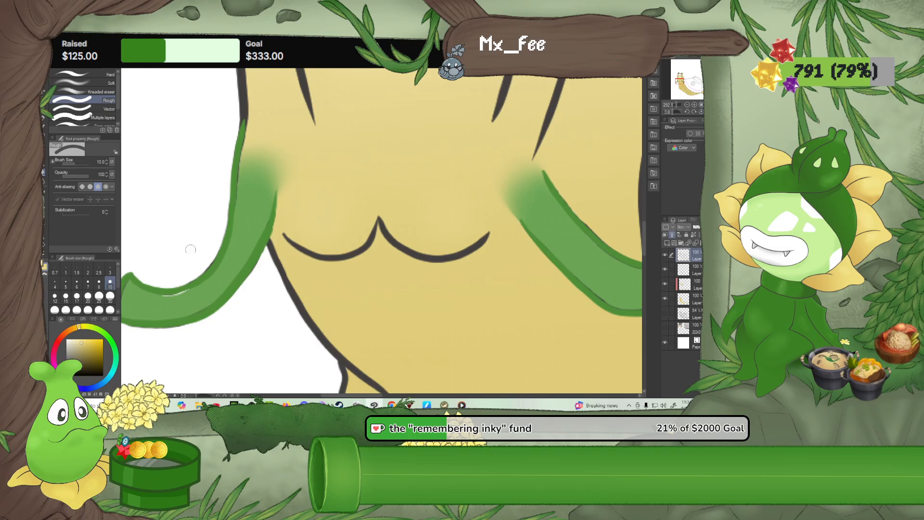
{"action": "key", "text": "ctrl+z"}
{"action": "left_click_drag", "start_coordinate": [251, 279], "coordinate": [265, 253]}
{"action": "scroll", "coordinate": [239, 284], "scroll_direction": "up", "scroll_amount": 6}
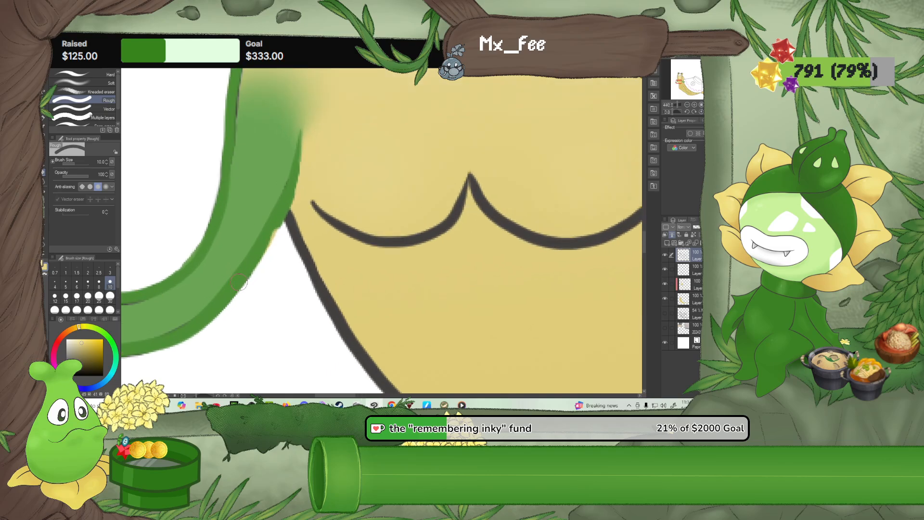
Patch the left feeler's green outline with the sampled green on the line-art layer, using the G-pen at size 10
{"action": "left_click", "coordinate": [234, 283], "text": "alt"}
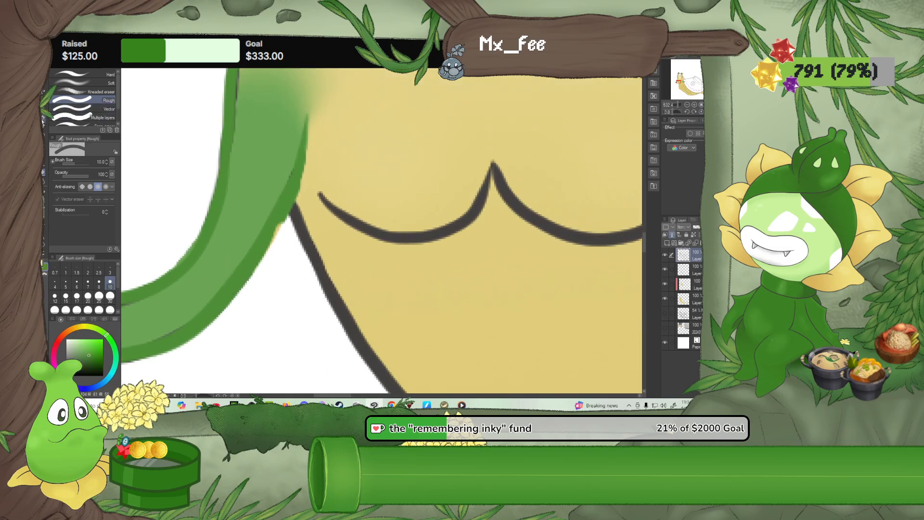
{"action": "key", "text": "p"}
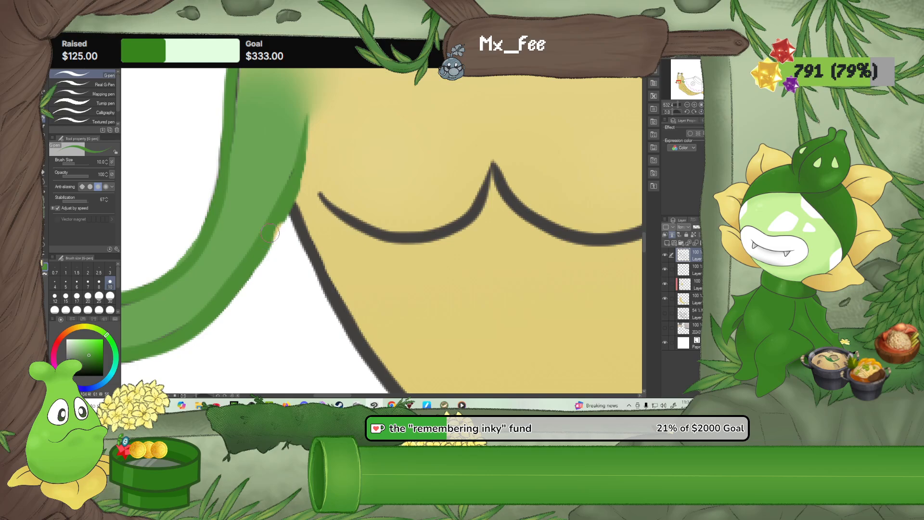
{"action": "left_click_drag", "start_coordinate": [270, 233], "coordinate": [288, 193]}
{"action": "mouse_move", "coordinate": [241, 226]}
{"action": "left_mouse_down"}
{"action": "mouse_move", "coordinate": [410, 193]}
{"action": "mouse_move", "coordinate": [316, 312]}
{"action": "left_mouse_up"}
{"action": "left_click_drag", "start_coordinate": [313, 121], "coordinate": [272, 223]}
{"action": "mouse_move", "coordinate": [294, 172]}
{"action": "left_mouse_down"}
{"action": "mouse_move", "coordinate": [287, 166]}
{"action": "mouse_move", "coordinate": [282, 192]}
{"action": "left_mouse_up"}
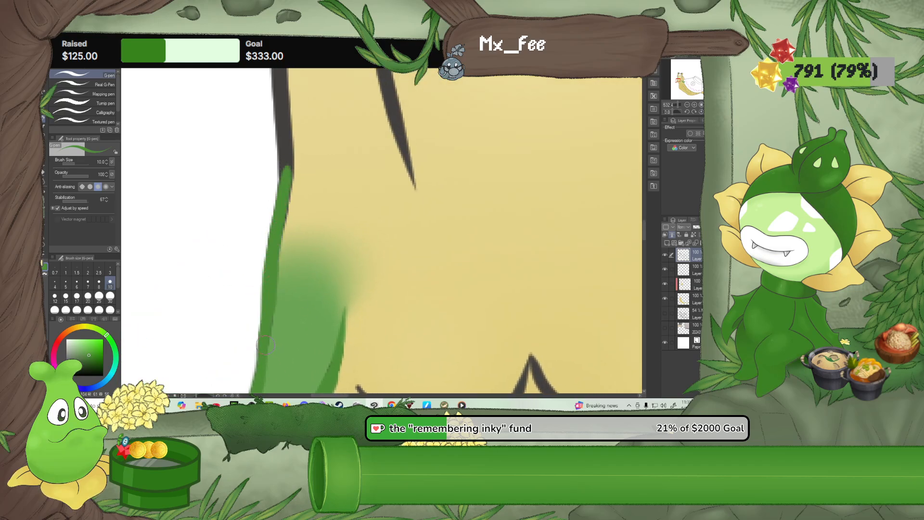
{"action": "left_click_drag", "start_coordinate": [304, 311], "coordinate": [321, 207]}
{"action": "left_click_drag", "start_coordinate": [408, 241], "coordinate": [252, 233]}
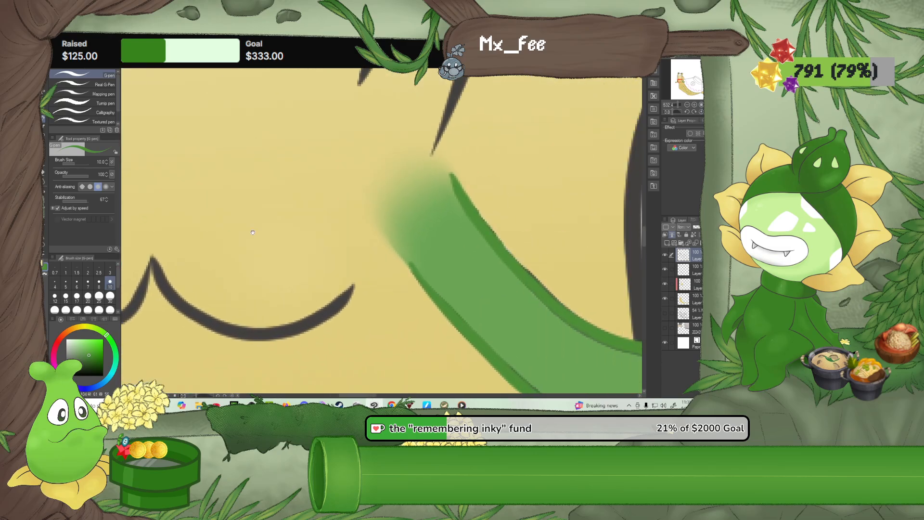
{"action": "left_click_drag", "start_coordinate": [497, 199], "coordinate": [261, 152]}
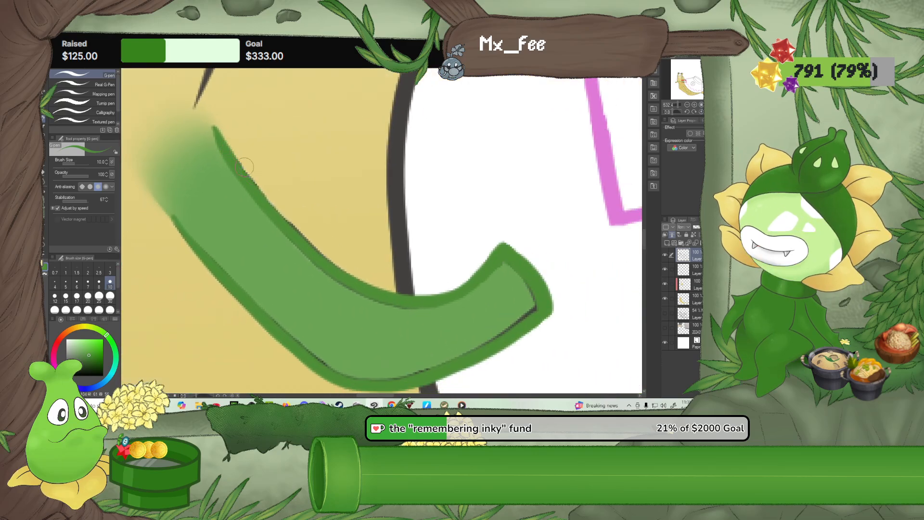
Erase the dark remnants along the right feeler's upper edge and inside its tip with the Rough eraser at size 10
{"action": "key", "text": "e"}
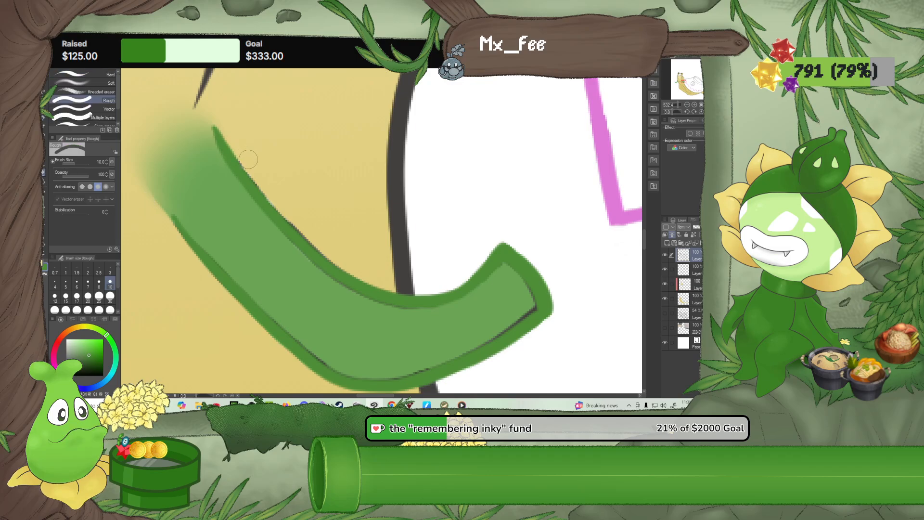
{"action": "left_click_drag", "start_coordinate": [262, 180], "coordinate": [326, 247]}
{"action": "left_click_drag", "start_coordinate": [305, 338], "coordinate": [331, 362]}
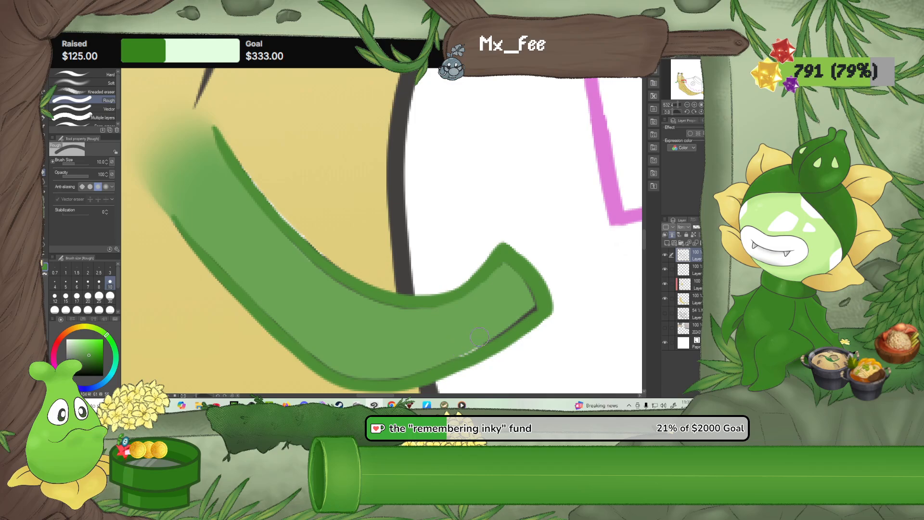
{"action": "mouse_move", "coordinate": [503, 332]}
{"action": "left_mouse_down"}
{"action": "mouse_move", "coordinate": [488, 334]}
{"action": "mouse_move", "coordinate": [530, 309]}
{"action": "mouse_move", "coordinate": [527, 301]}
{"action": "left_mouse_up"}
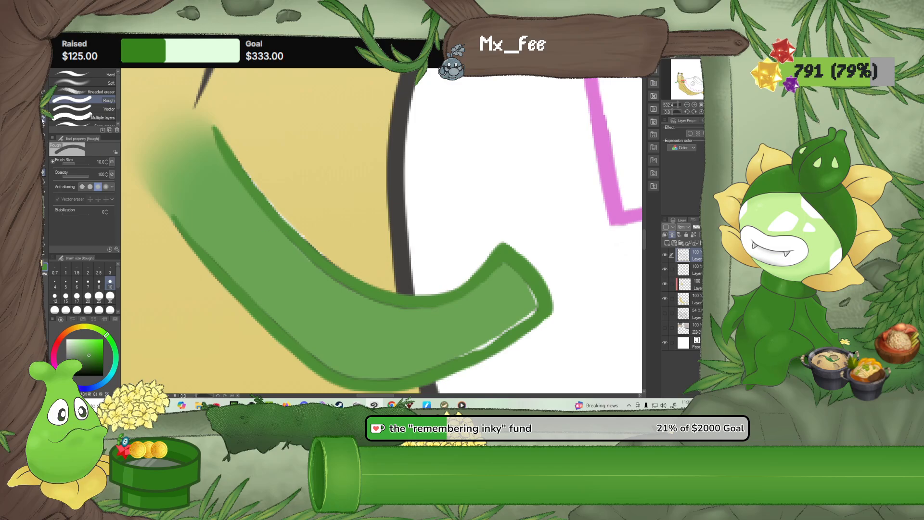
Repaint the erased gaps in the right feeler's outline green with the G-pen, and trim its tip with the Rough eraser
{"action": "left_click", "coordinate": [43, 119]}
{"action": "mouse_move", "coordinate": [216, 128]}
{"action": "left_mouse_down"}
{"action": "mouse_move", "coordinate": [296, 244]}
{"action": "mouse_move", "coordinate": [343, 285]}
{"action": "left_mouse_up"}
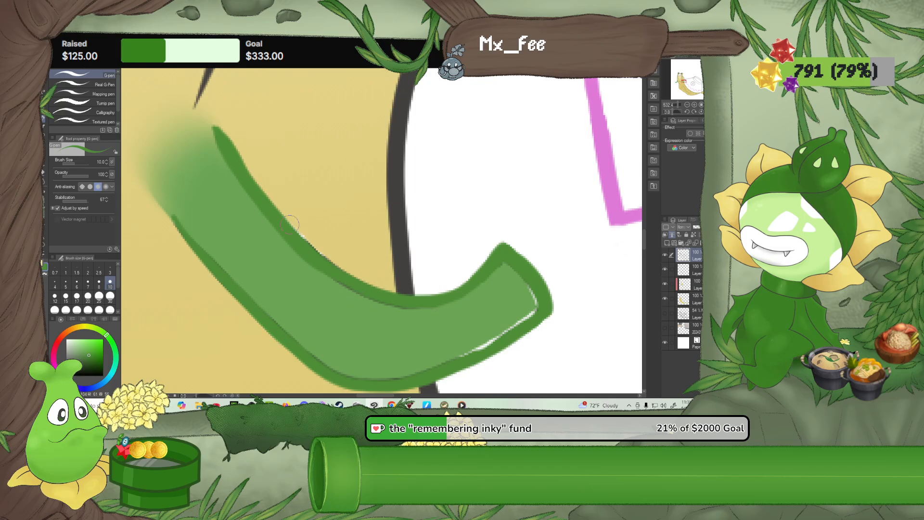
{"action": "key", "text": "ctrl+z"}
{"action": "left_click_drag", "start_coordinate": [237, 170], "coordinate": [338, 276]}
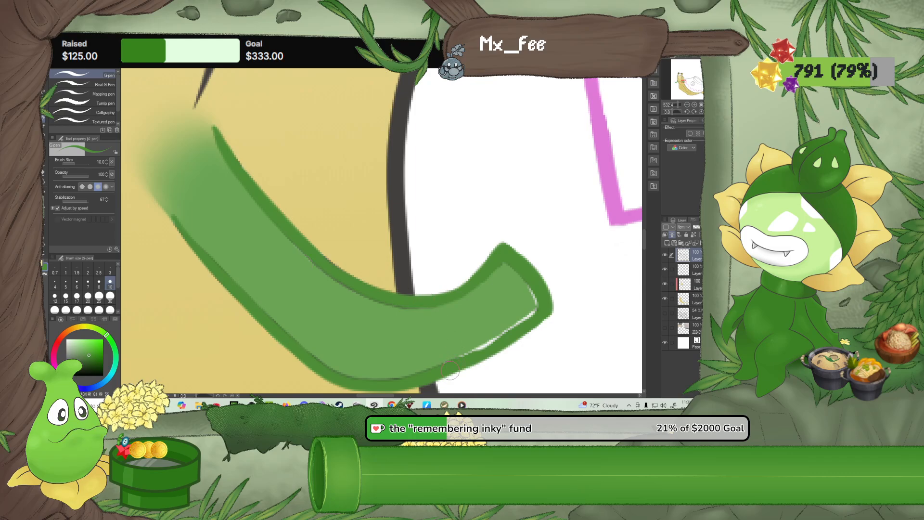
{"action": "left_click_drag", "start_coordinate": [484, 346], "coordinate": [547, 307]}
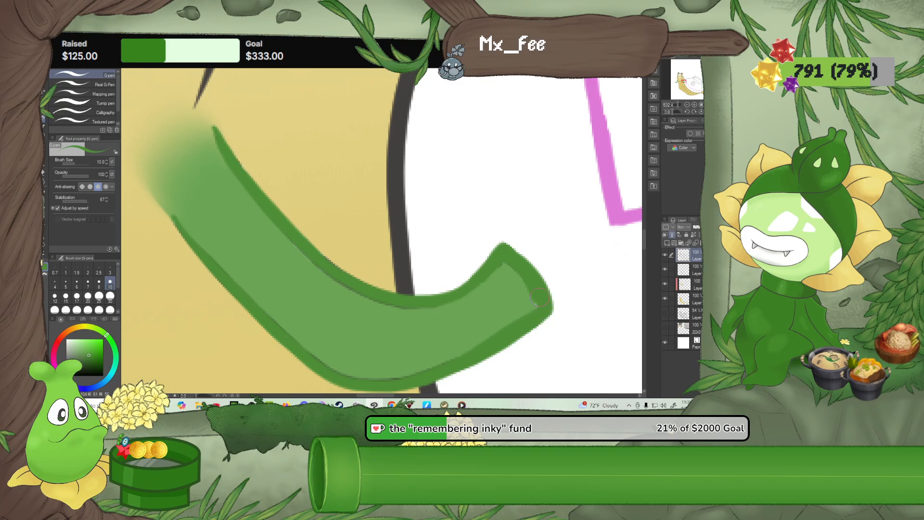
{"action": "left_click", "coordinate": [45, 172]}
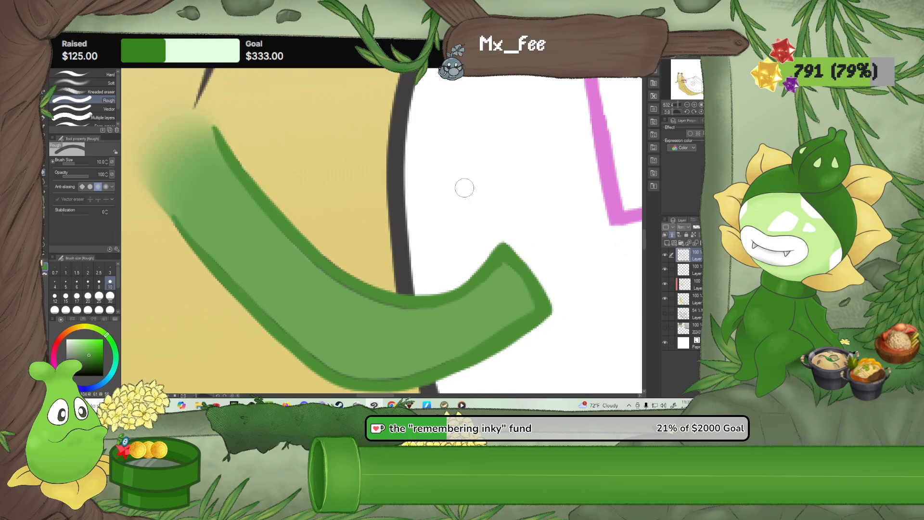
{"action": "scroll", "coordinate": [407, 186], "scroll_direction": "down", "scroll_amount": 6}
{"action": "scroll", "coordinate": [285, 185], "scroll_direction": "down", "scroll_amount": 8}
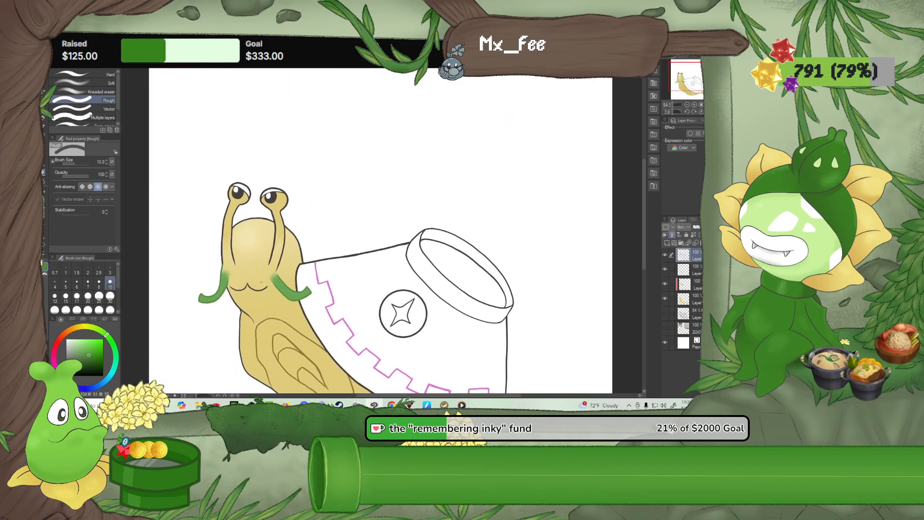
Airbrush soft highlights between the body's swirl lines with sampled head yellow on the clipped shading layer, using the Soft airbrush at size 25
{"action": "scroll", "coordinate": [257, 259], "scroll_direction": "up", "scroll_amount": 2}
{"action": "left_click", "coordinate": [233, 231], "text": "alt"}
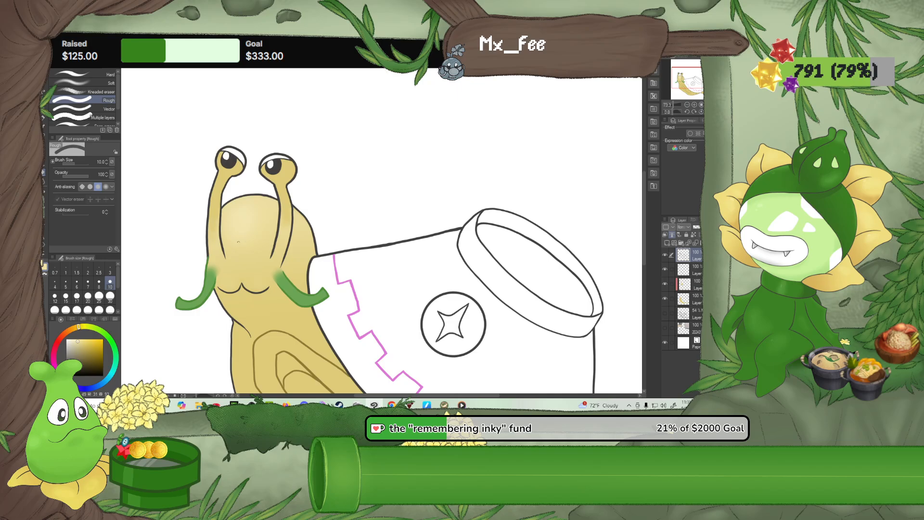
{"action": "left_click_drag", "start_coordinate": [296, 388], "coordinate": [232, 213]}
{"action": "scroll", "coordinate": [231, 221], "scroll_direction": "up", "scroll_amount": 2}
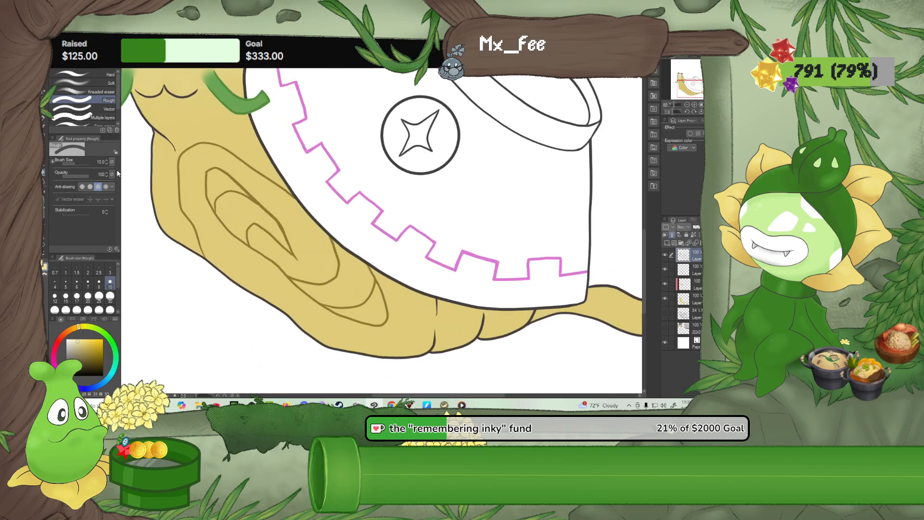
{"action": "left_click", "coordinate": [44, 155]}
{"action": "left_click", "coordinate": [110, 309]}
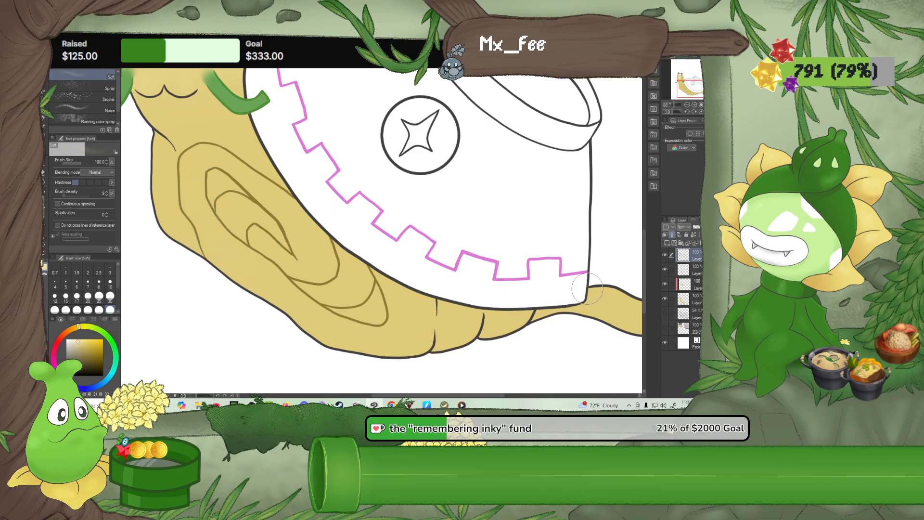
{"action": "left_click", "coordinate": [688, 284]}
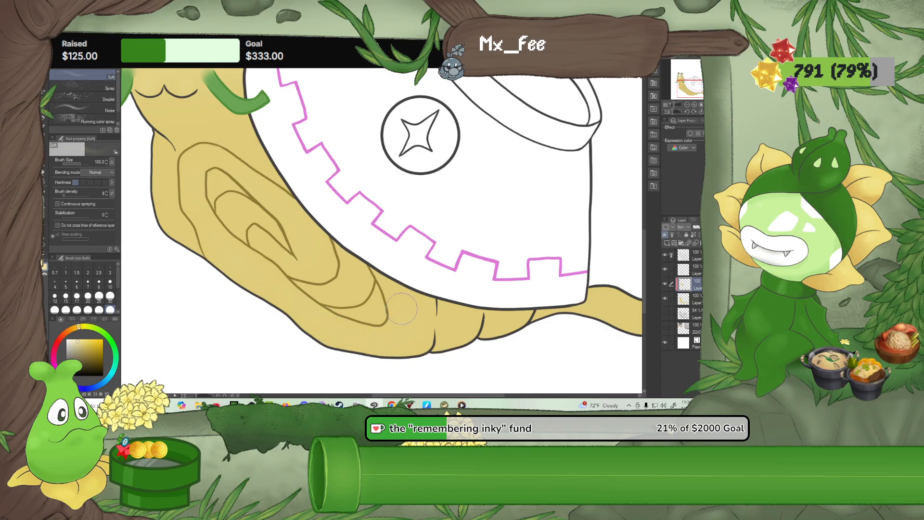
{"action": "left_click", "coordinate": [99, 296]}
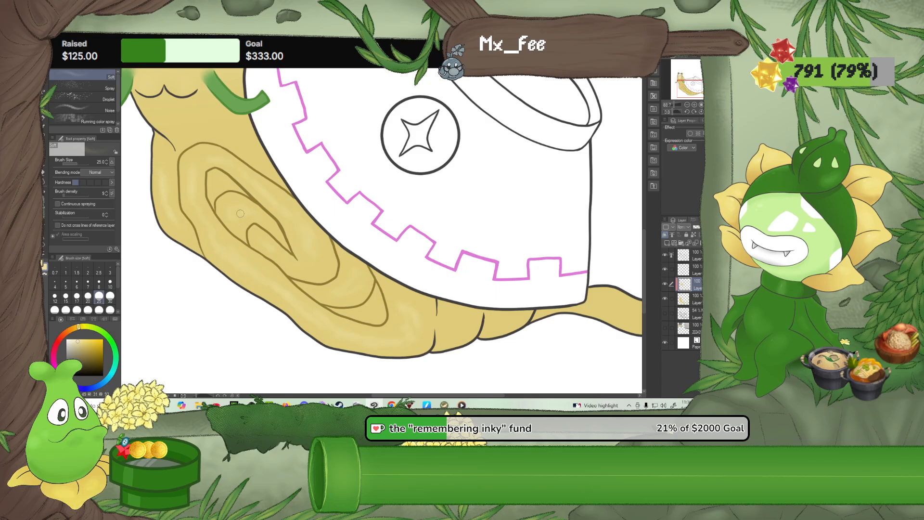
Blend the airbrushed highlights into the golden body with Blur at size 60
{"action": "left_click", "coordinate": [45, 181]}
{"action": "left_click", "coordinate": [76, 310]}
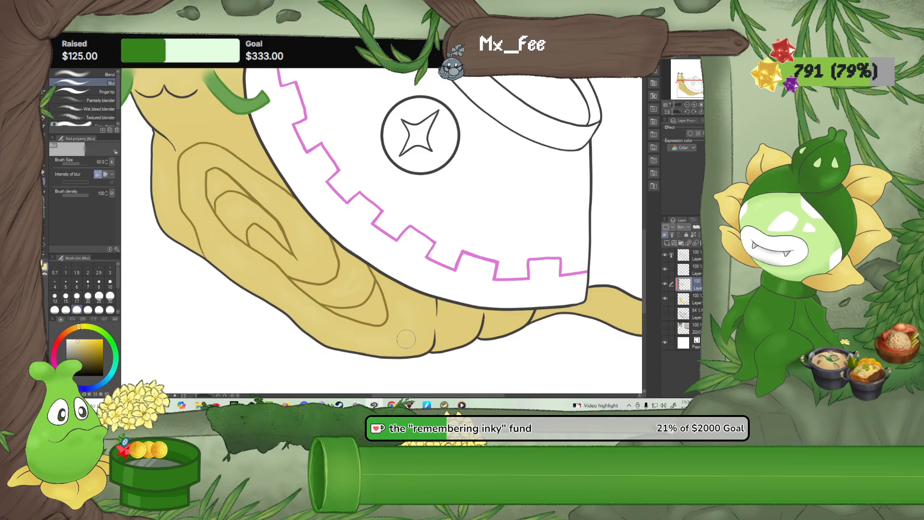
{"action": "left_click_drag", "start_coordinate": [216, 123], "coordinate": [283, 318]}
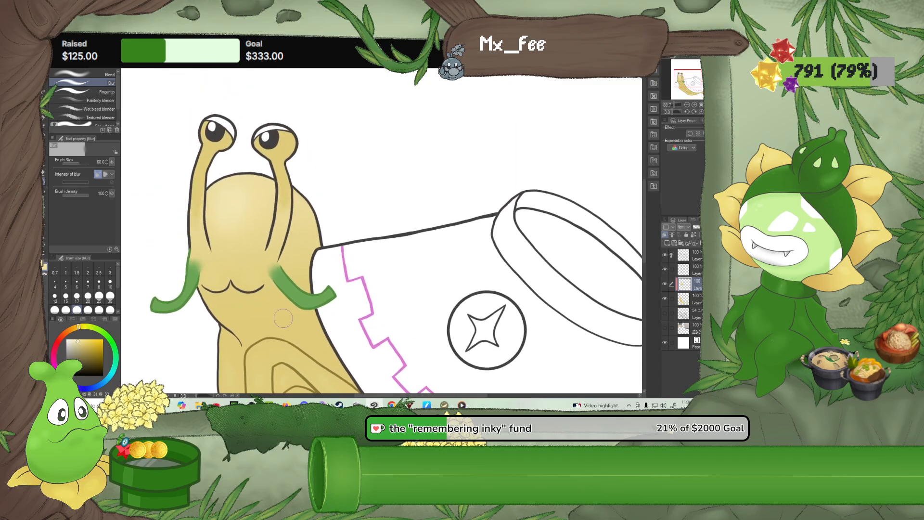
{"action": "scroll", "coordinate": [284, 318], "scroll_direction": "down", "scroll_amount": 5}
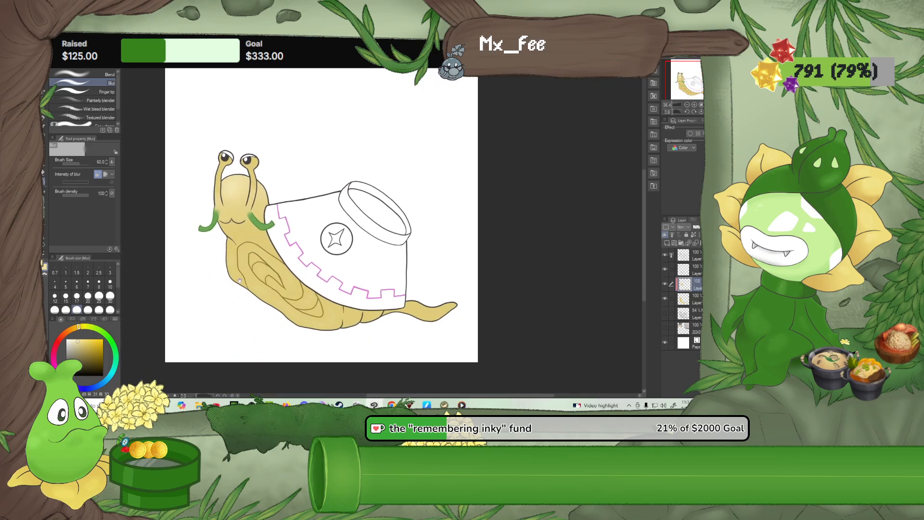
{"action": "scroll", "coordinate": [240, 281], "scroll_direction": "up", "scroll_amount": 3}
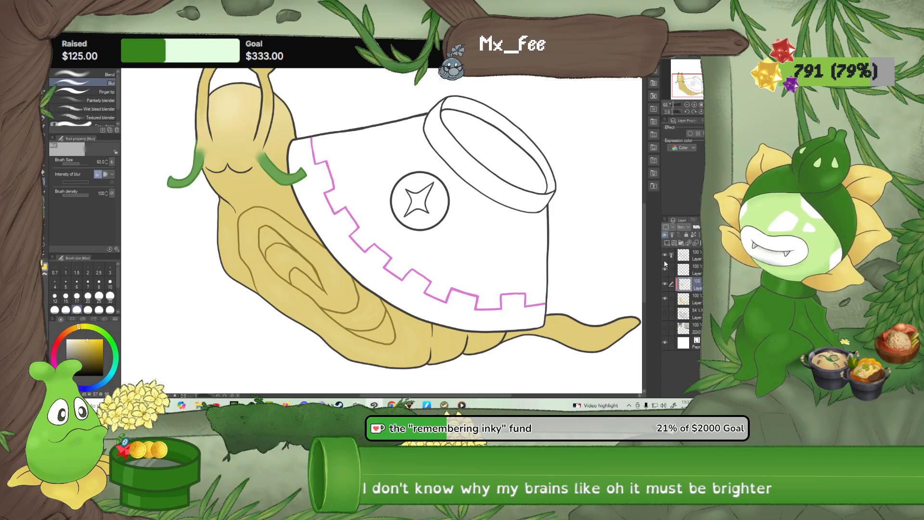
Add a new layer directly above the base body colour, clip it to the base, and keep the shading layer clipped above it
{"action": "key", "text": "alt+bracketleft"}
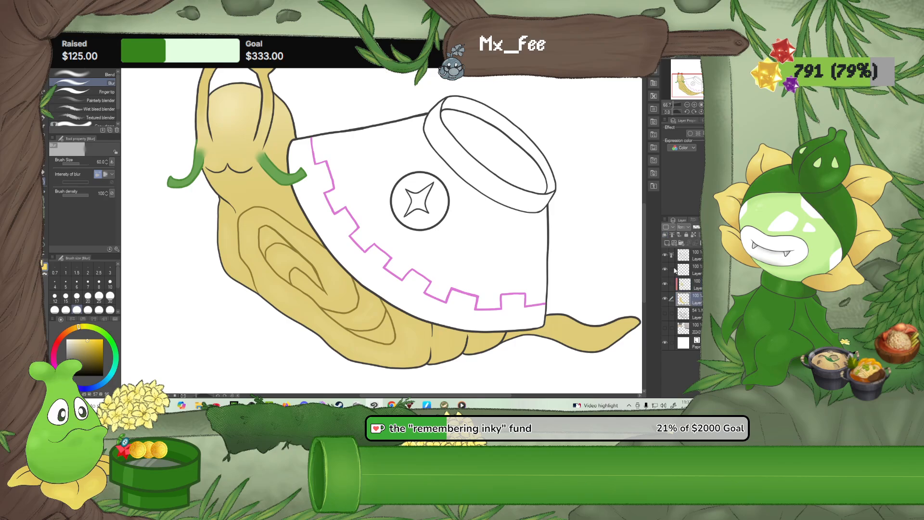
{"action": "left_click", "coordinate": [667, 244]}
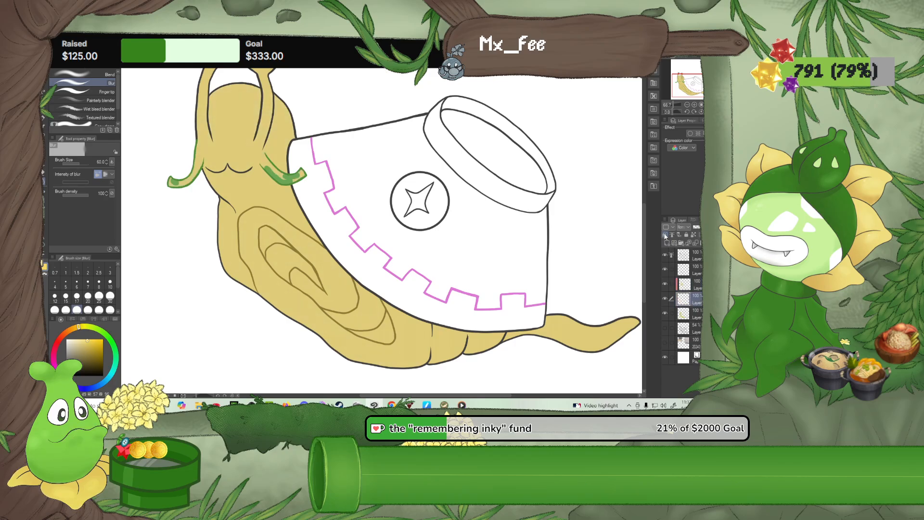
{"action": "left_click", "coordinate": [696, 288]}
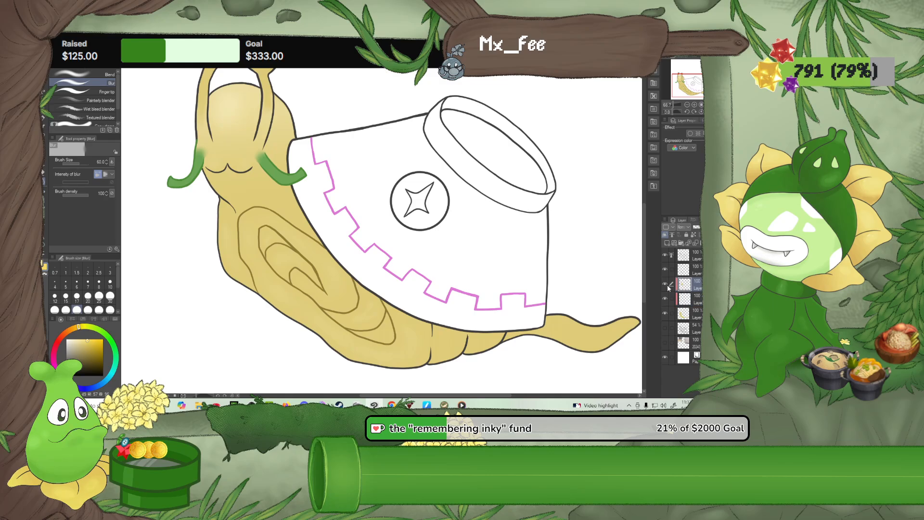
{"action": "left_click", "coordinate": [696, 304]}
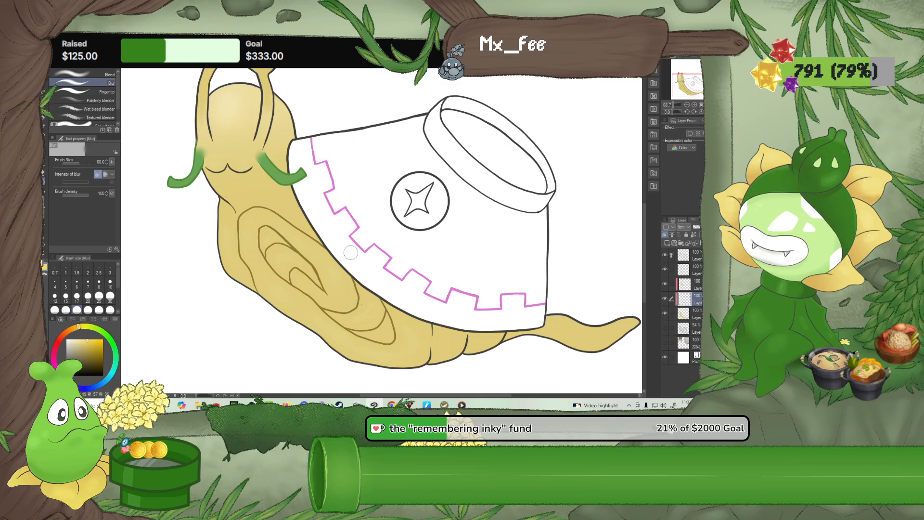
Paint a brighter yellow patch over the face on the new clipped layer with the G-pen at size 80, and try a lower layer opacity
{"action": "left_click", "coordinate": [44, 119]}
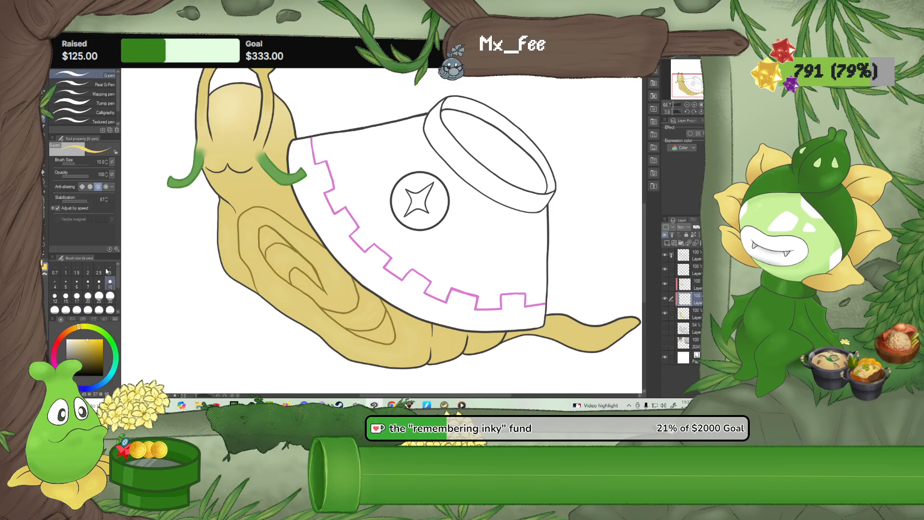
{"action": "left_click", "coordinate": [111, 297]}
{"action": "left_click", "coordinate": [99, 310]}
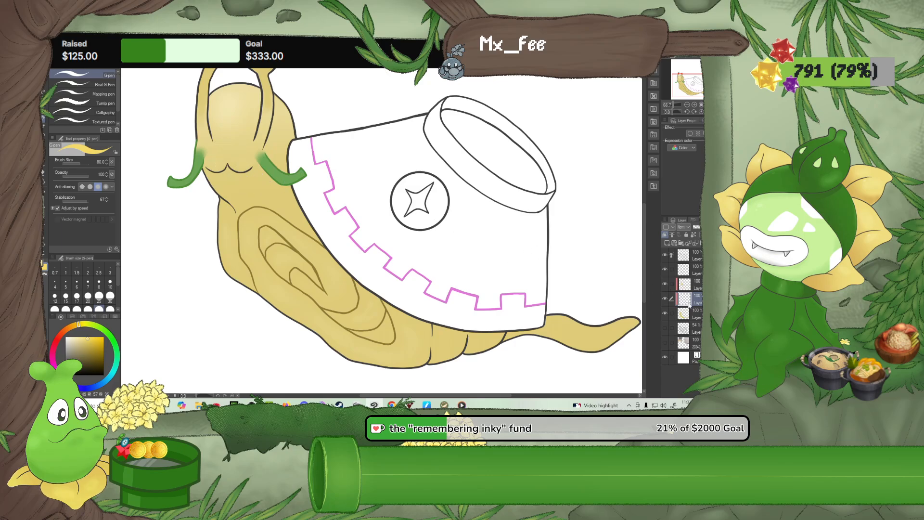
{"action": "left_click_drag", "start_coordinate": [697, 287], "coordinate": [697, 289]}
{"action": "left_click_drag", "start_coordinate": [699, 289], "coordinate": [697, 311]}
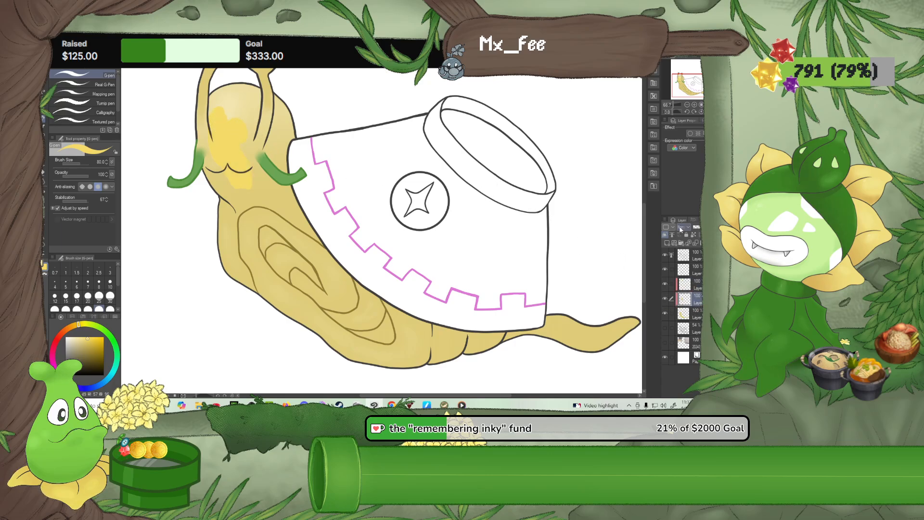
{"action": "left_click", "coordinate": [705, 227]}
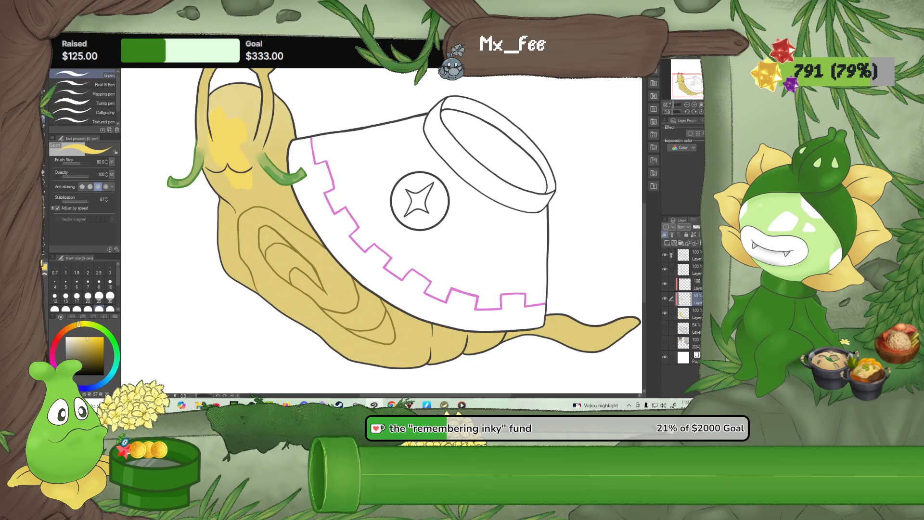
{"action": "left_click_drag", "start_coordinate": [706, 227], "coordinate": [717, 226]}
Lower the opacity of the upper clipped shading layer to about 44%
{"action": "left_click", "coordinate": [699, 315]}
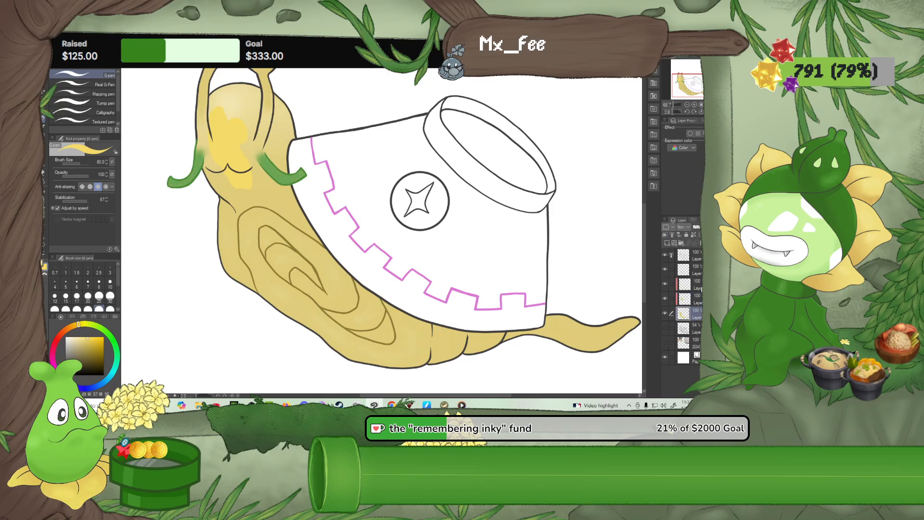
{"action": "left_click", "coordinate": [698, 285]}
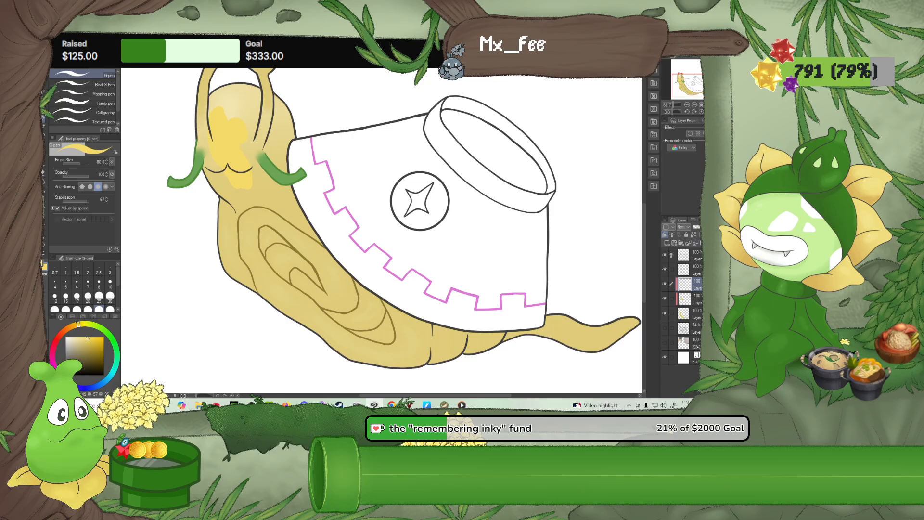
{"action": "left_click", "coordinate": [703, 227]}
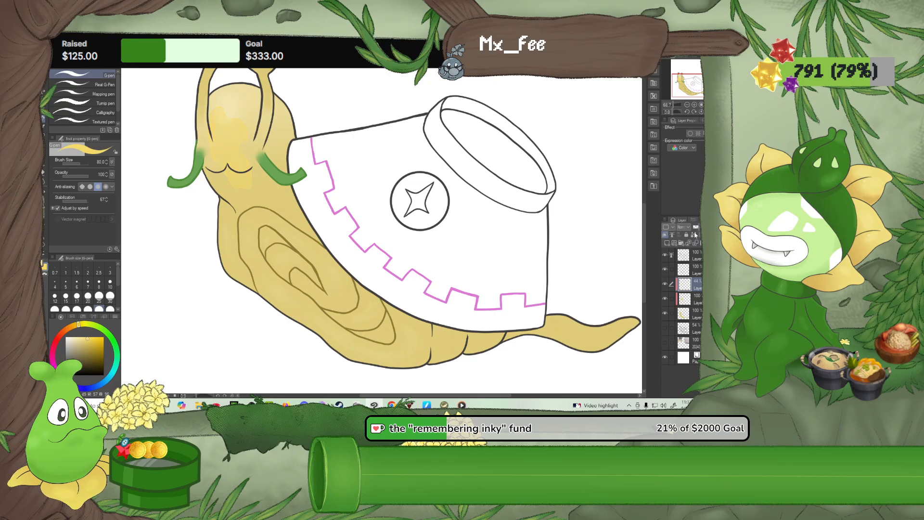
{"action": "left_click_drag", "start_coordinate": [289, 146], "coordinate": [255, 195]}
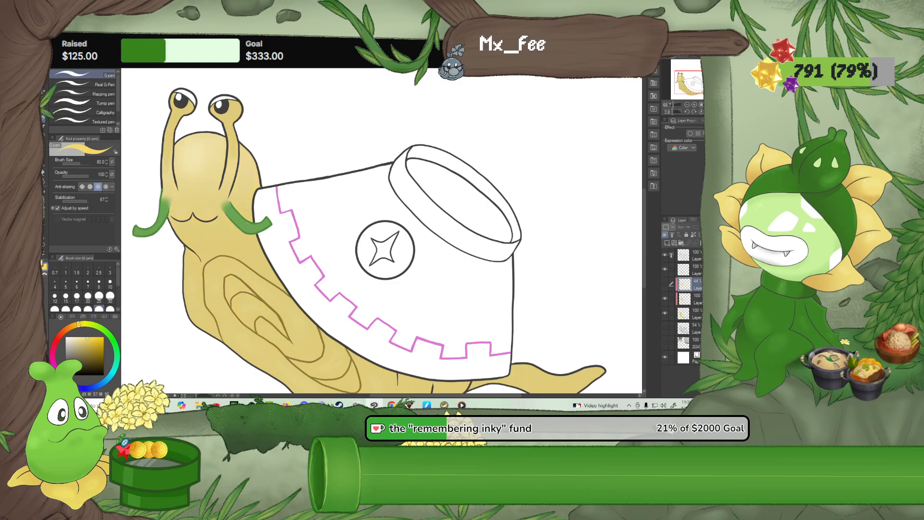
Delete the upper clipped shading layer that is set to 44% opacity
{"action": "left_click", "coordinate": [716, 243]}
{"action": "left_click", "coordinate": [384, 168]}
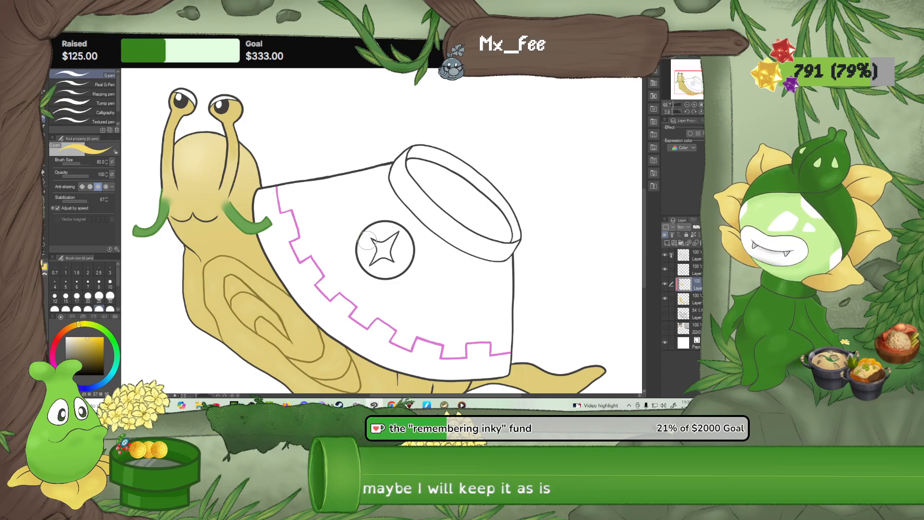
Choose a mid grey and paint a short patch at the bowl's lower edge on the base colour layer with the G-pen at size 80
{"action": "scroll", "coordinate": [431, 293], "scroll_direction": "up", "scroll_amount": 2}
{"action": "left_click_drag", "start_coordinate": [432, 293], "coordinate": [392, 243]}
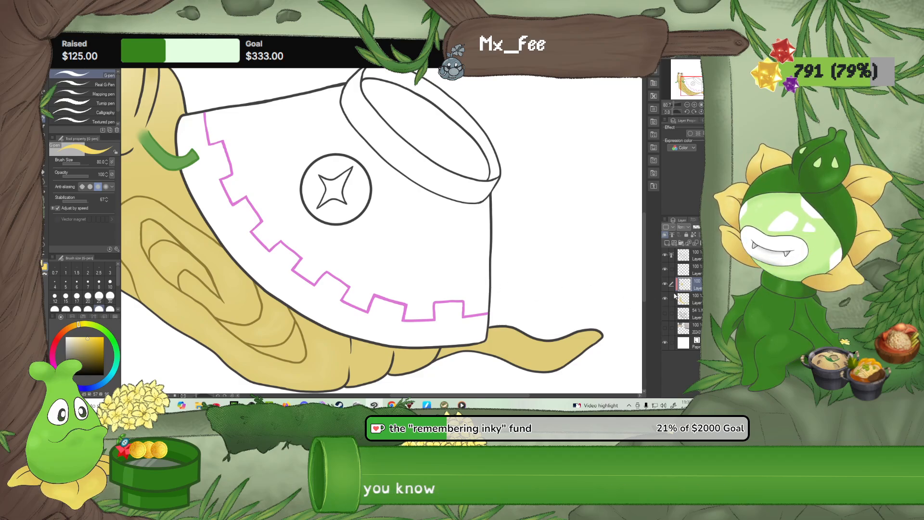
{"action": "left_click", "coordinate": [452, 282], "text": "alt"}
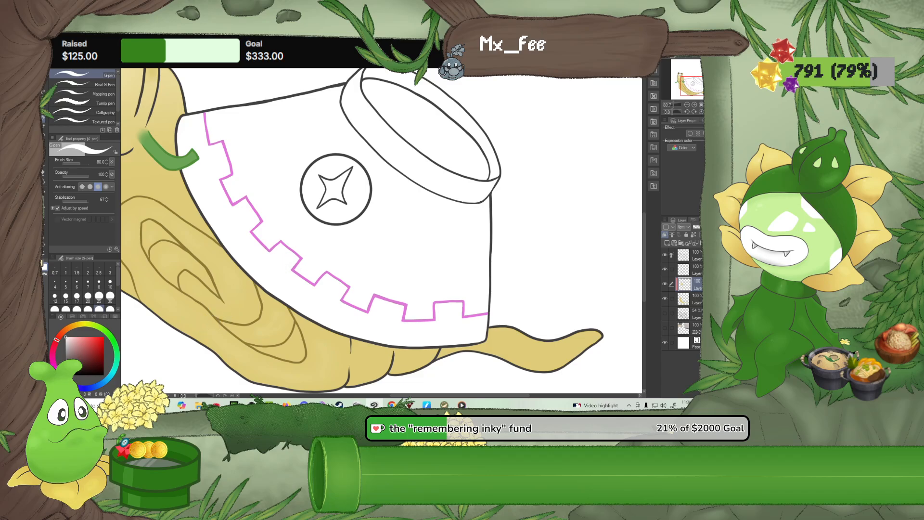
{"action": "left_click_drag", "start_coordinate": [71, 352], "coordinate": [66, 351]}
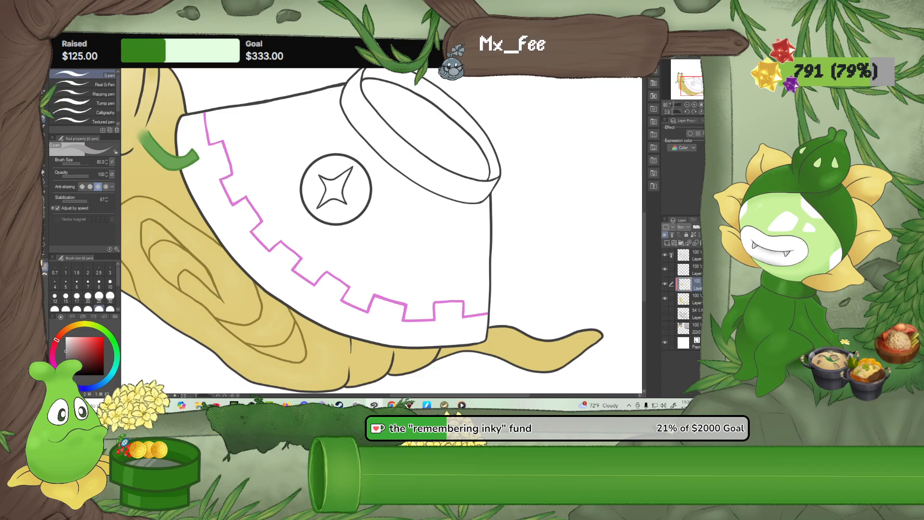
{"action": "left_click", "coordinate": [697, 303]}
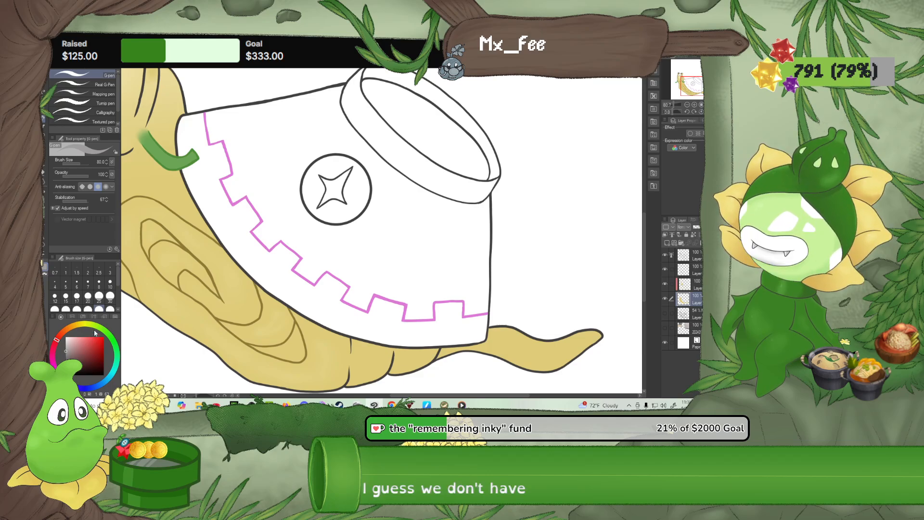
{"action": "left_click_drag", "start_coordinate": [71, 342], "coordinate": [56, 329]}
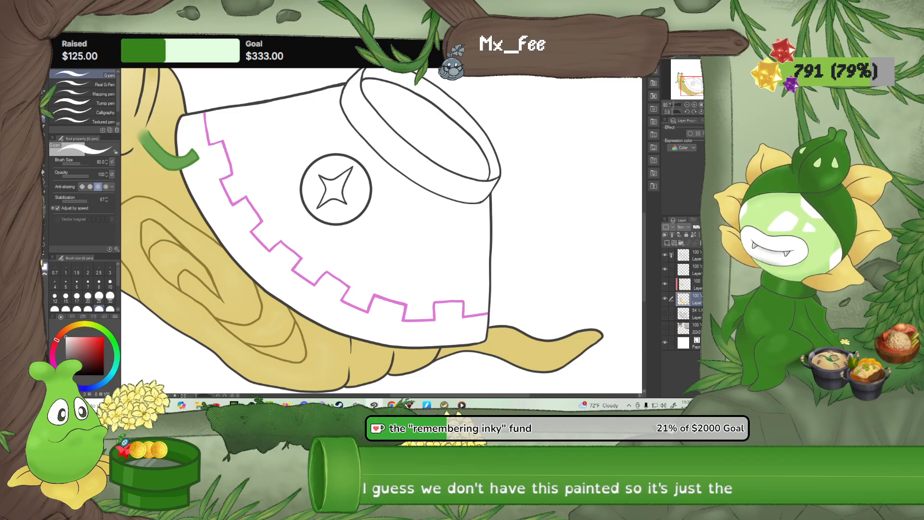
Draw a straight grey shadow boundary from the bowl's lower edge up to its rim with the G-pen at size 25
{"action": "left_click", "coordinate": [44, 195]}
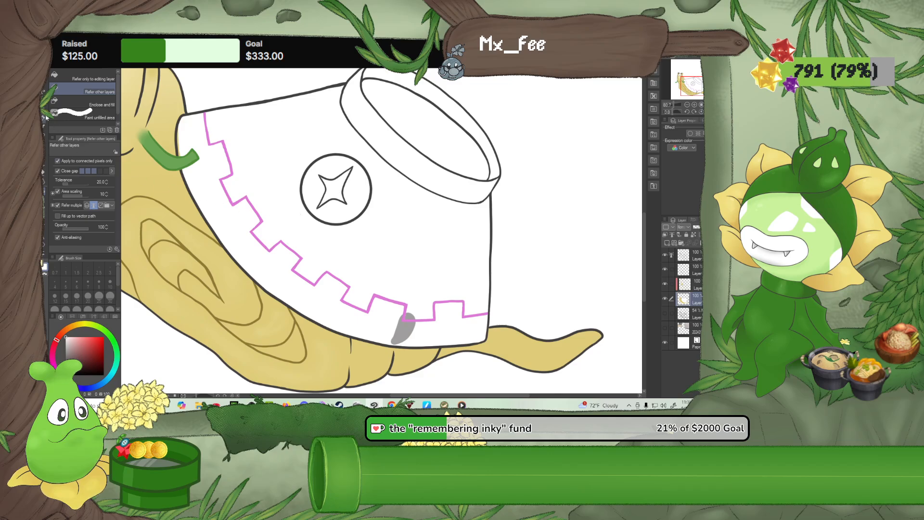
{"action": "left_click", "coordinate": [45, 118]}
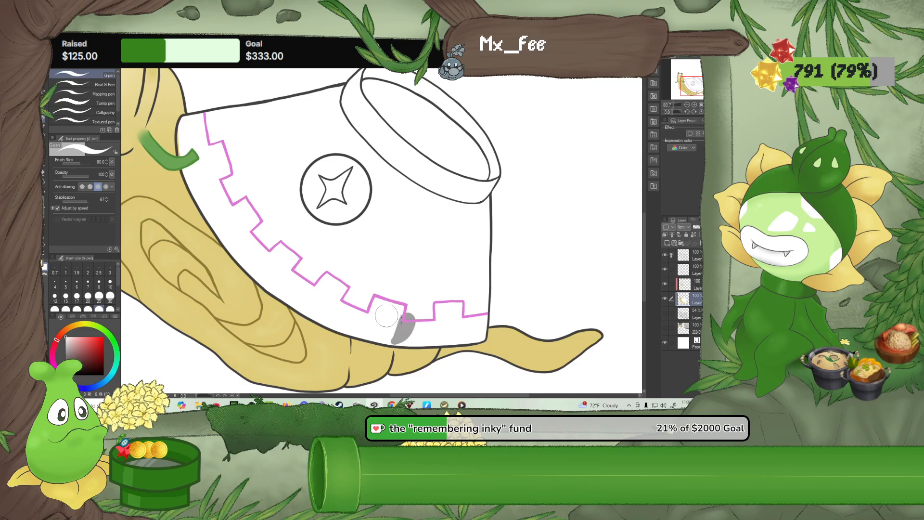
{"action": "left_click", "coordinate": [99, 296]}
{"action": "left_click", "coordinate": [66, 349]}
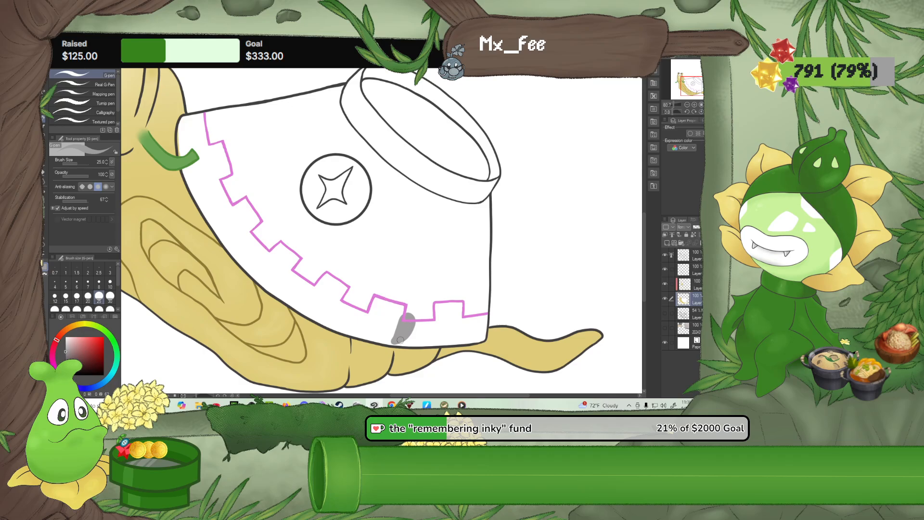
{"action": "left_click_drag", "start_coordinate": [391, 343], "coordinate": [452, 200]}
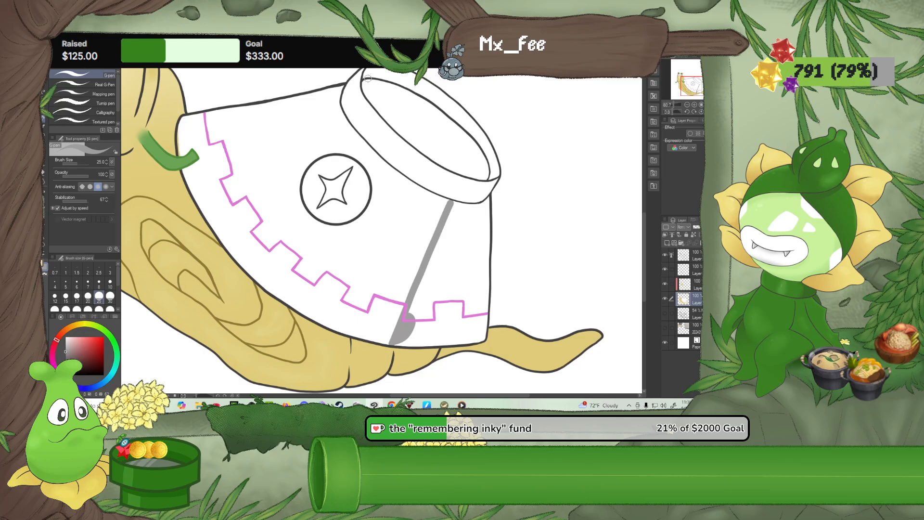
Fill the narrow far band of the bowl's rim and the body area beyond the shadow boundary with grey
{"action": "left_click", "coordinate": [45, 191]}
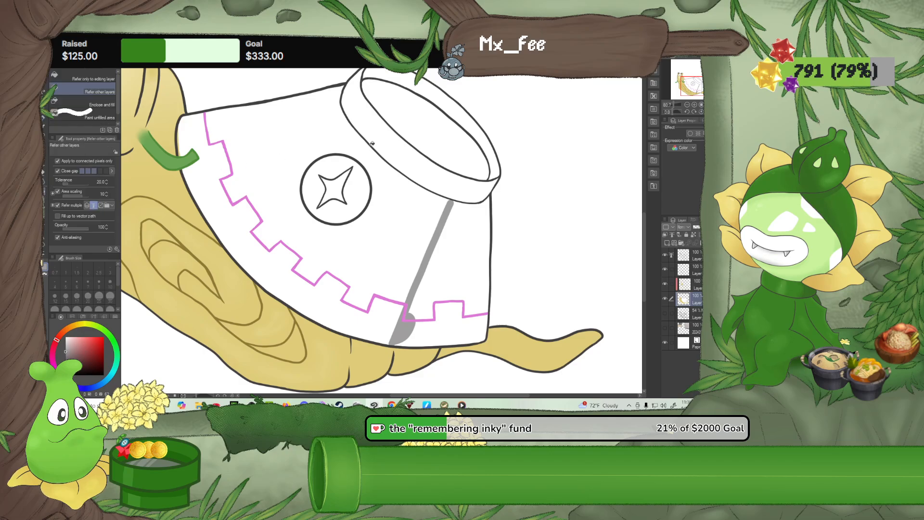
{"action": "left_click", "coordinate": [444, 110]}
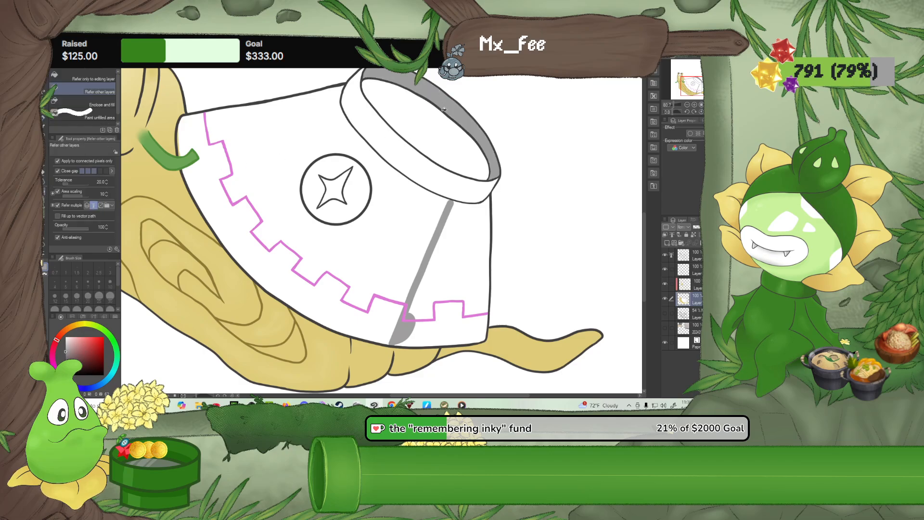
{"action": "left_click", "coordinate": [467, 251]}
{"action": "left_click", "coordinate": [455, 321]}
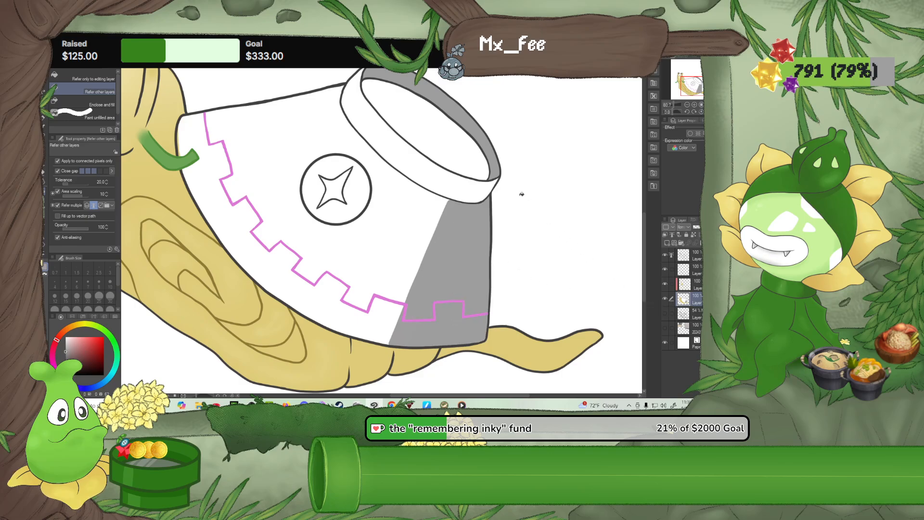
Continue the grey shadow onto the front of the bowl's rim with the G-pen and tidy its edge where it meets the body
{"action": "key", "text": "p"}
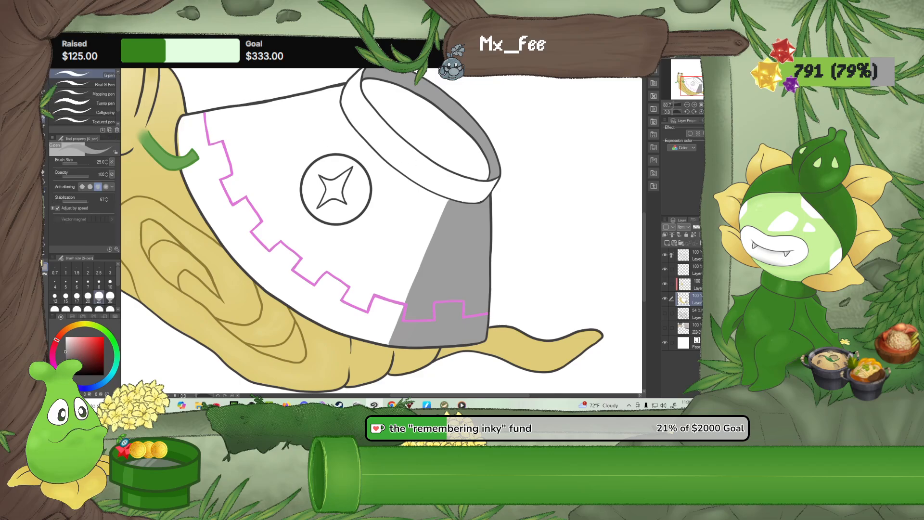
{"action": "mouse_move", "coordinate": [451, 197]}
{"action": "left_mouse_down"}
{"action": "mouse_move", "coordinate": [471, 179]}
{"action": "mouse_move", "coordinate": [468, 191]}
{"action": "left_mouse_up"}
{"action": "mouse_move", "coordinate": [468, 184]}
{"action": "left_mouse_down"}
{"action": "mouse_move", "coordinate": [496, 177]}
{"action": "mouse_move", "coordinate": [481, 199]}
{"action": "mouse_move", "coordinate": [462, 201]}
{"action": "mouse_move", "coordinate": [483, 187]}
{"action": "mouse_move", "coordinate": [463, 200]}
{"action": "mouse_move", "coordinate": [485, 188]}
{"action": "left_mouse_up"}
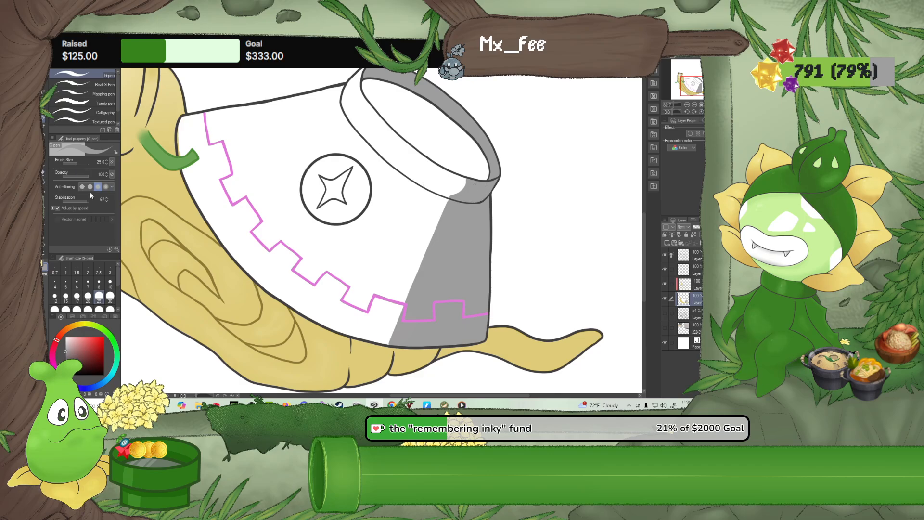
{"action": "scroll", "coordinate": [403, 191], "scroll_direction": "up", "scroll_amount": 1}
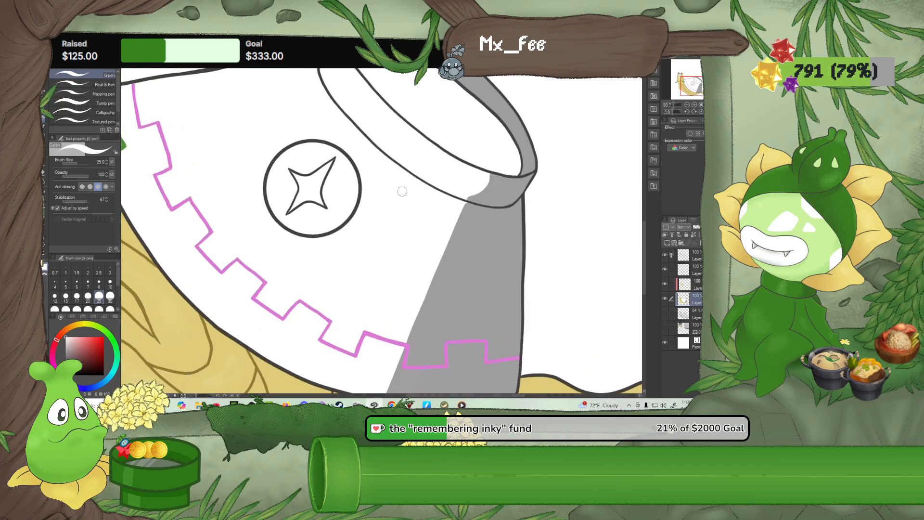
{"action": "scroll", "coordinate": [402, 191], "scroll_direction": "up", "scroll_amount": 1}
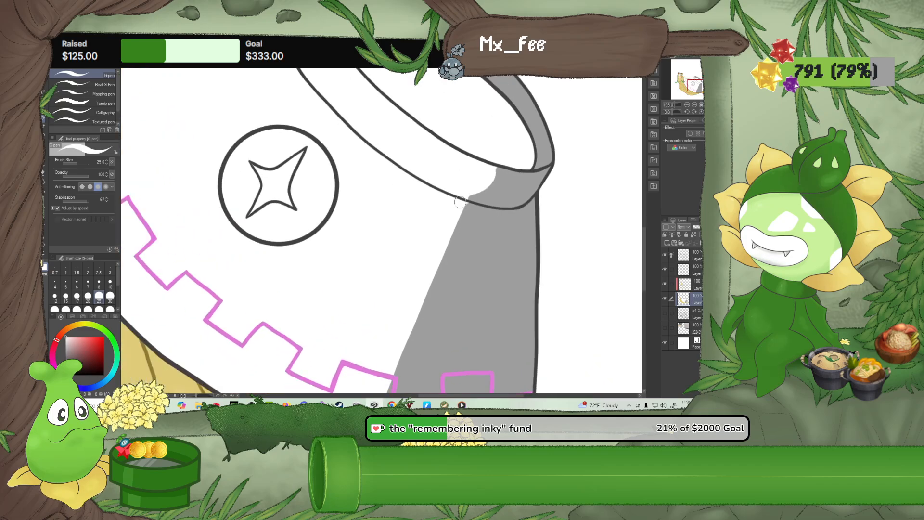
{"action": "left_click_drag", "start_coordinate": [460, 202], "coordinate": [501, 169]}
{"action": "left_click_drag", "start_coordinate": [321, 252], "coordinate": [353, 153]}
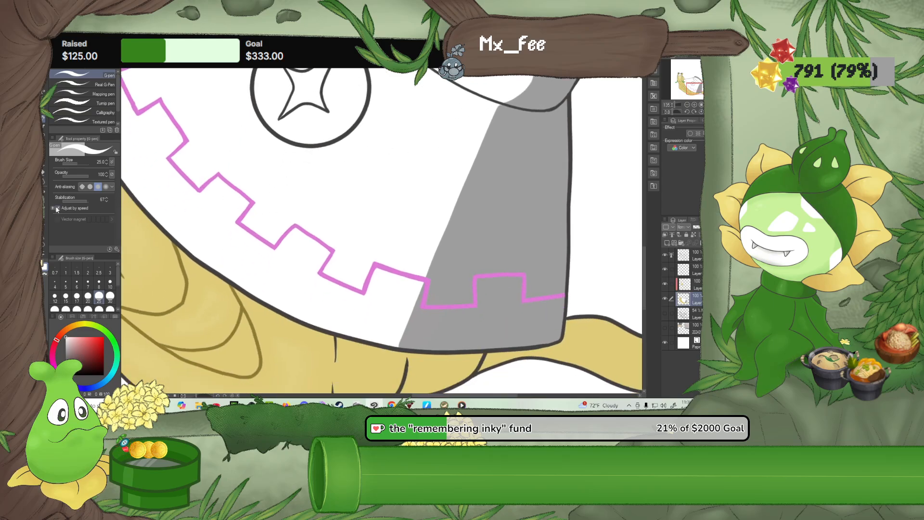
Try to soften the edge of the bowl's grey shadow with Blur at size 60, and undo the blurring
{"action": "left_click", "coordinate": [44, 179]}
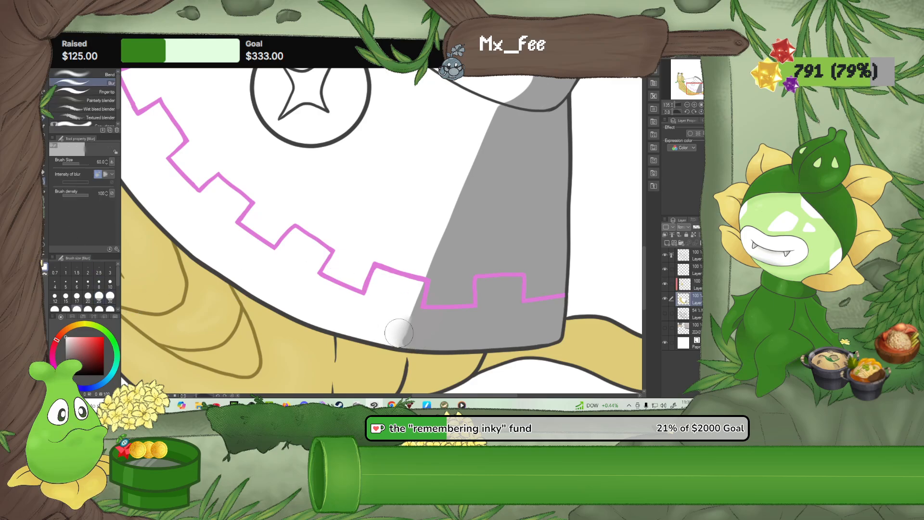
{"action": "mouse_move", "coordinate": [399, 333]}
{"action": "left_mouse_down"}
{"action": "mouse_move", "coordinate": [410, 311]}
{"action": "mouse_move", "coordinate": [401, 296]}
{"action": "mouse_move", "coordinate": [422, 291]}
{"action": "mouse_move", "coordinate": [439, 267]}
{"action": "mouse_move", "coordinate": [464, 277]}
{"action": "mouse_move", "coordinate": [458, 249]}
{"action": "mouse_move", "coordinate": [419, 277]}
{"action": "mouse_move", "coordinate": [417, 315]}
{"action": "mouse_move", "coordinate": [469, 166]}
{"action": "mouse_move", "coordinate": [499, 133]}
{"action": "mouse_move", "coordinate": [452, 201]}
{"action": "mouse_move", "coordinate": [406, 332]}
{"action": "left_mouse_up"}
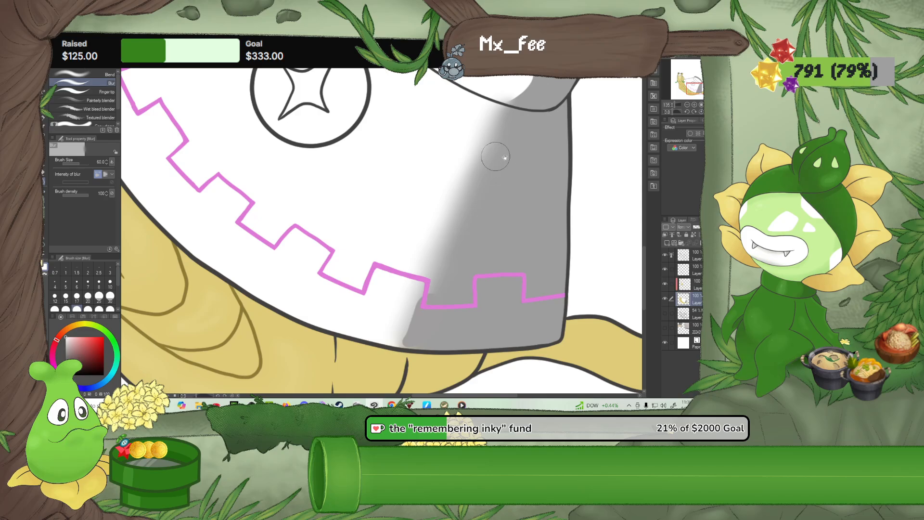
{"action": "left_click_drag", "start_coordinate": [505, 157], "coordinate": [384, 257]}
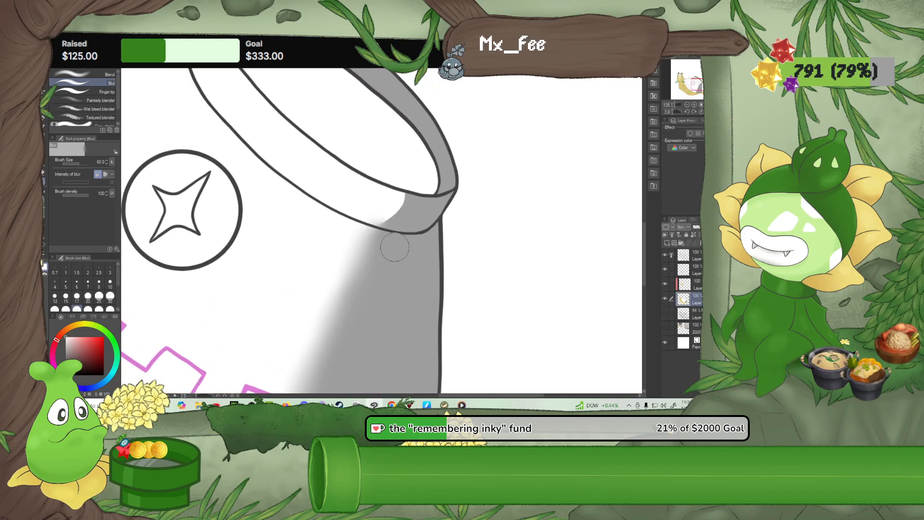
{"action": "key", "text": "ctrl+z"}
Sample the bowl's grey and white as colours, and lasso-select the bowl's body below the rim on the clipped layer
{"action": "scroll", "coordinate": [381, 249], "scroll_direction": "down", "scroll_amount": 4}
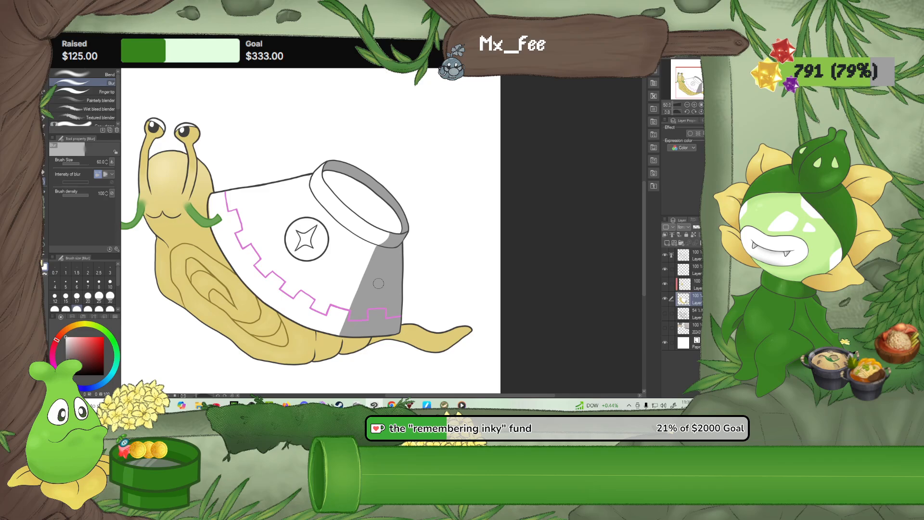
{"action": "left_click", "coordinate": [380, 282], "text": "alt"}
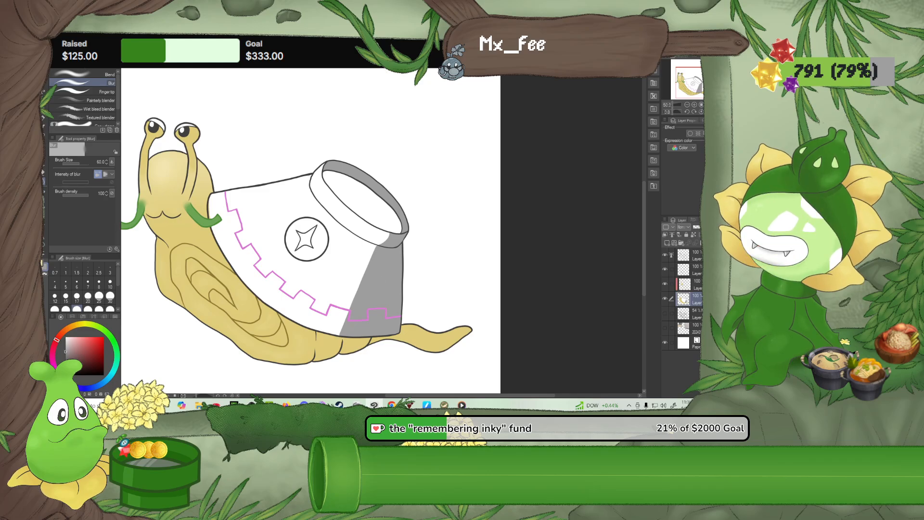
{"action": "left_click", "coordinate": [234, 306], "text": "alt"}
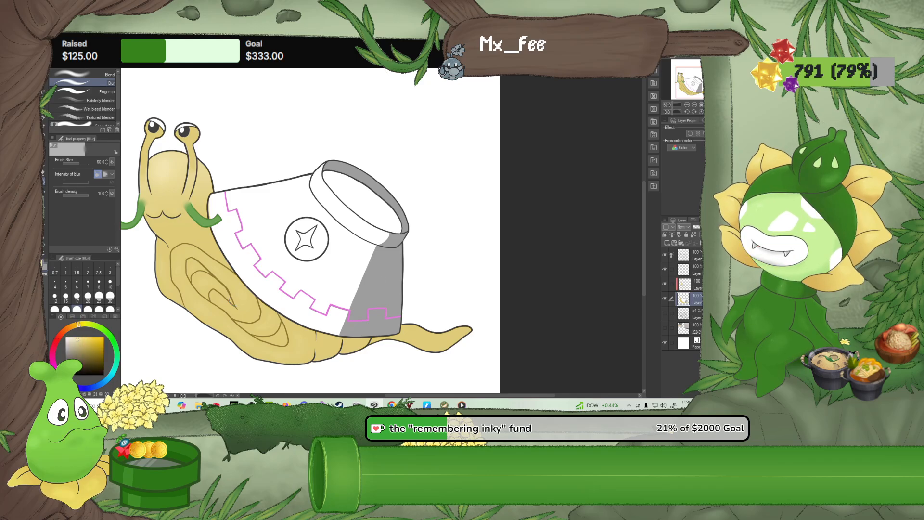
{"action": "left_click", "coordinate": [331, 263], "text": "alt"}
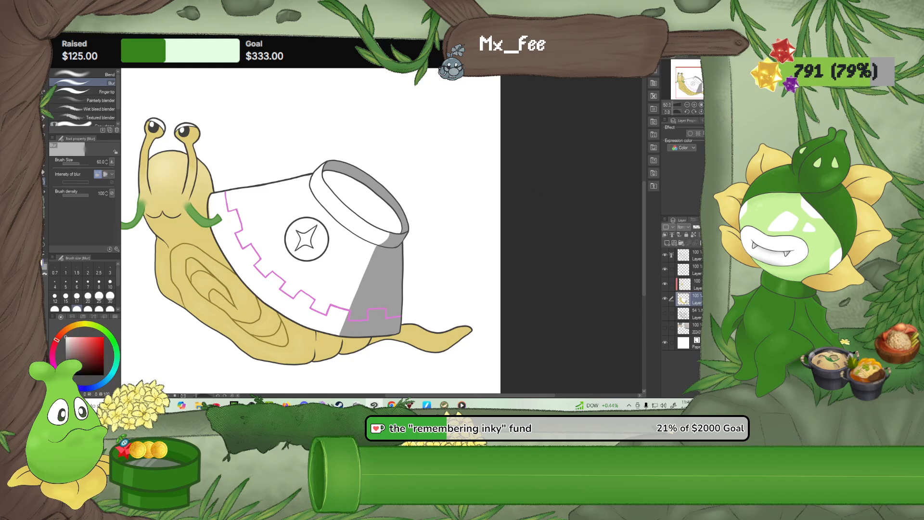
{"action": "left_click", "coordinate": [693, 285]}
{"action": "left_click", "coordinate": [44, 101]}
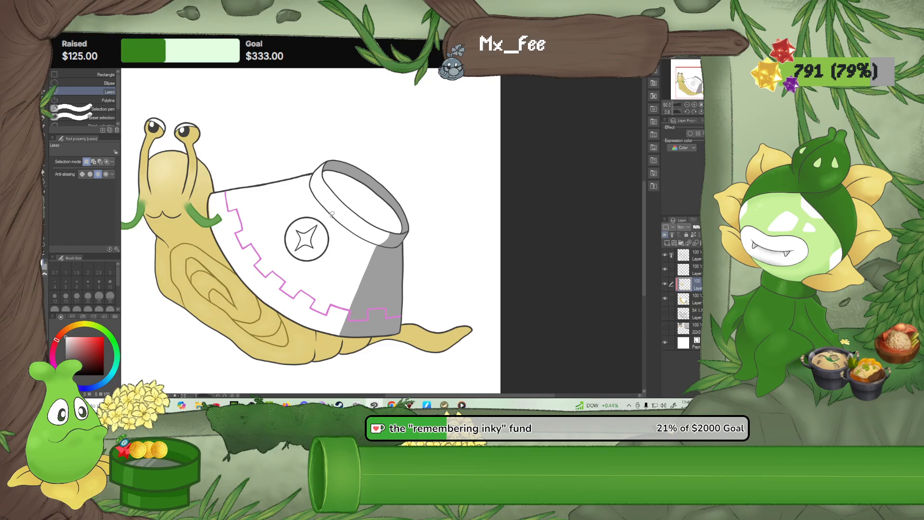
{"action": "mouse_move", "coordinate": [332, 214]}
{"action": "left_mouse_down"}
{"action": "mouse_move", "coordinate": [308, 172]}
{"action": "mouse_move", "coordinate": [228, 185]}
{"action": "mouse_move", "coordinate": [210, 201]}
{"action": "mouse_move", "coordinate": [223, 244]}
{"action": "mouse_move", "coordinate": [259, 292]}
{"action": "mouse_move", "coordinate": [319, 328]}
{"action": "left_mouse_up"}
{"action": "mouse_move", "coordinate": [406, 325]}
{"action": "left_mouse_down"}
{"action": "mouse_move", "coordinate": [413, 253]}
{"action": "mouse_move", "coordinate": [327, 215]}
{"action": "left_mouse_up"}
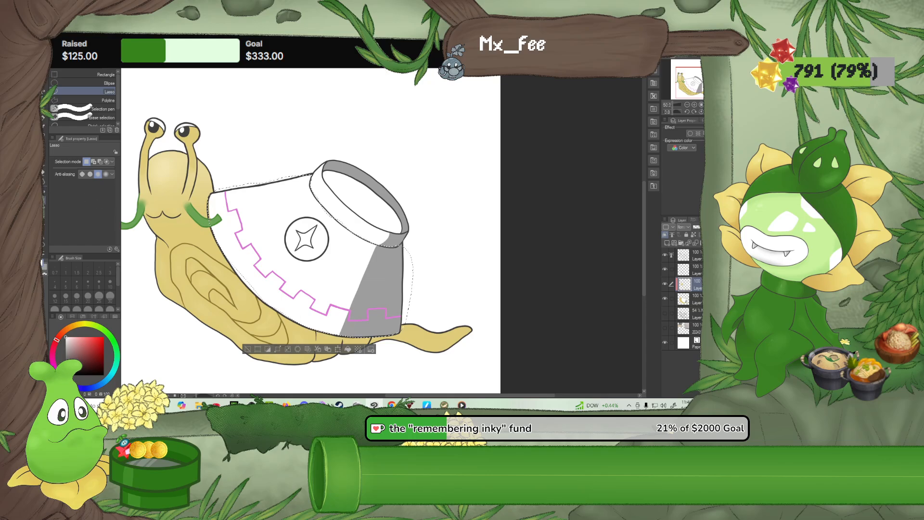
Apply a white-to-grey linear gradient across the selected bowl body, deselect, and merge the gradient into the clipped layer below
{"action": "key", "text": "g"}
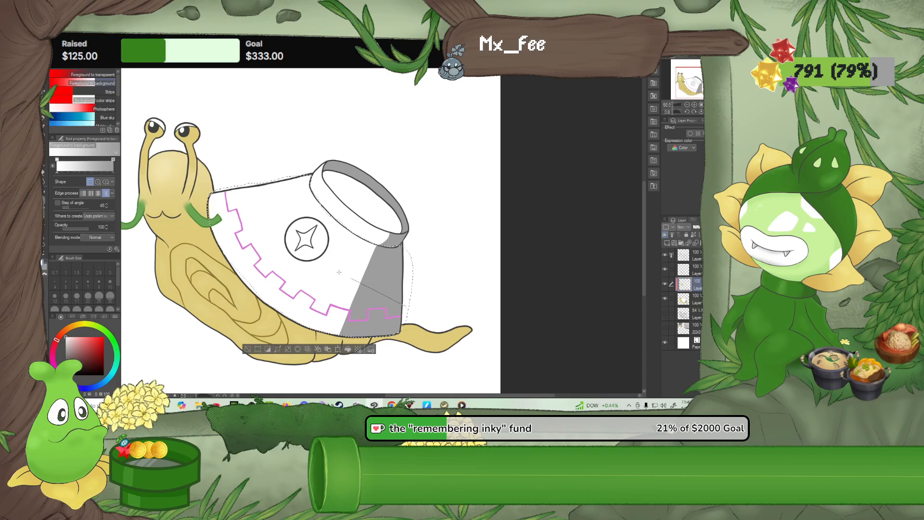
{"action": "left_click_drag", "start_coordinate": [339, 272], "coordinate": [299, 254]}
{"action": "key", "text": "ctrl+z"}
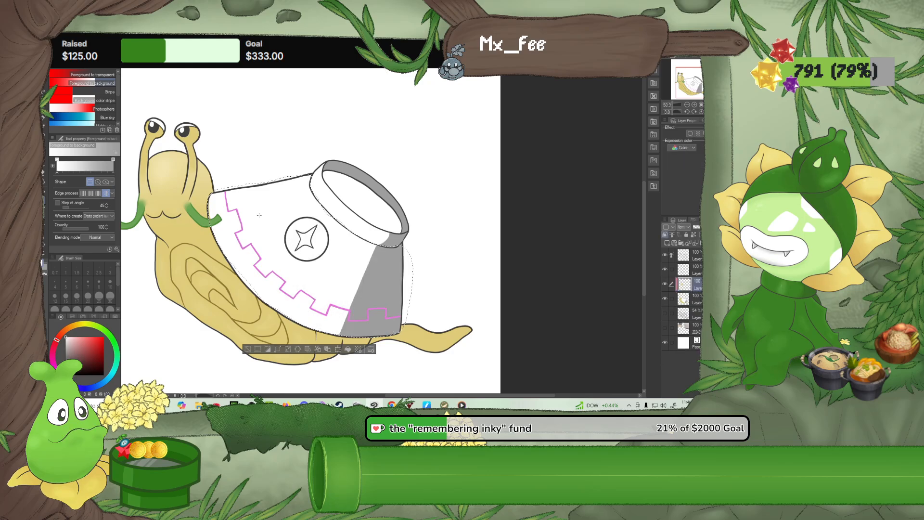
{"action": "left_click_drag", "start_coordinate": [285, 246], "coordinate": [405, 290]}
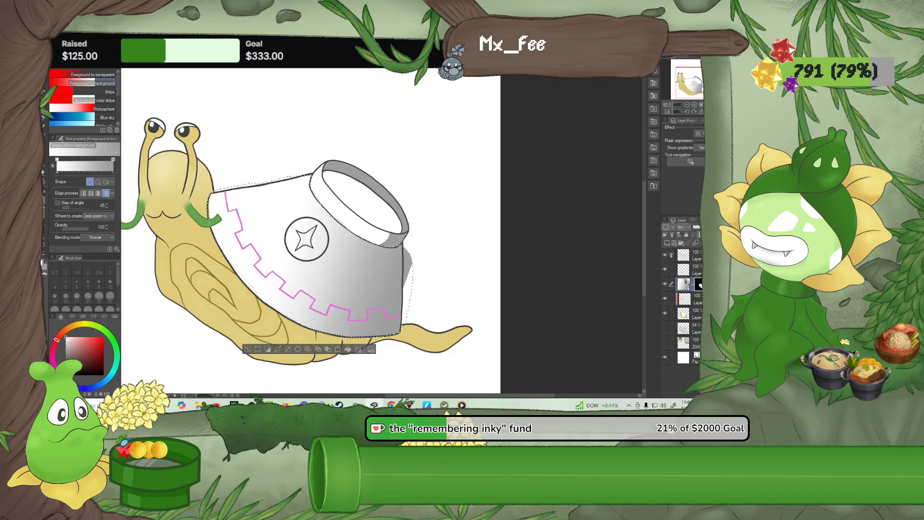
{"action": "key", "text": "m"}
{"action": "left_click", "coordinate": [242, 129]}
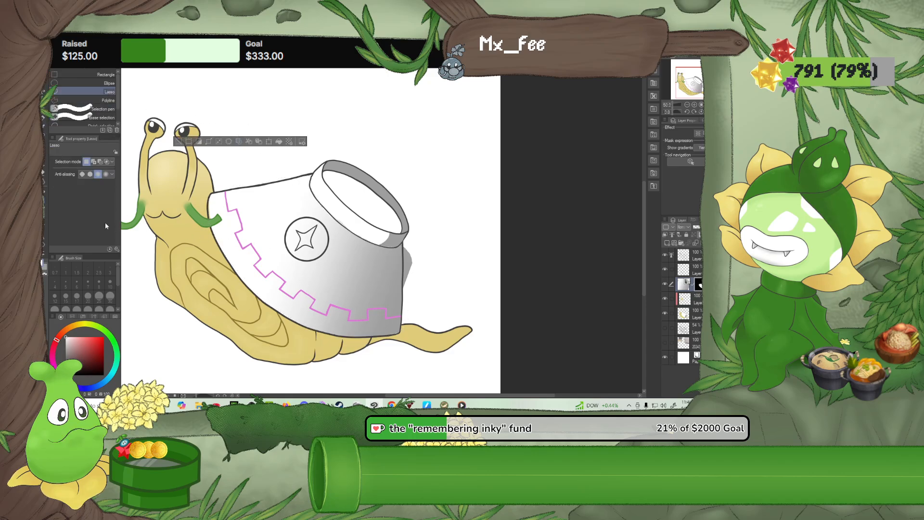
{"action": "left_click", "coordinate": [696, 244]}
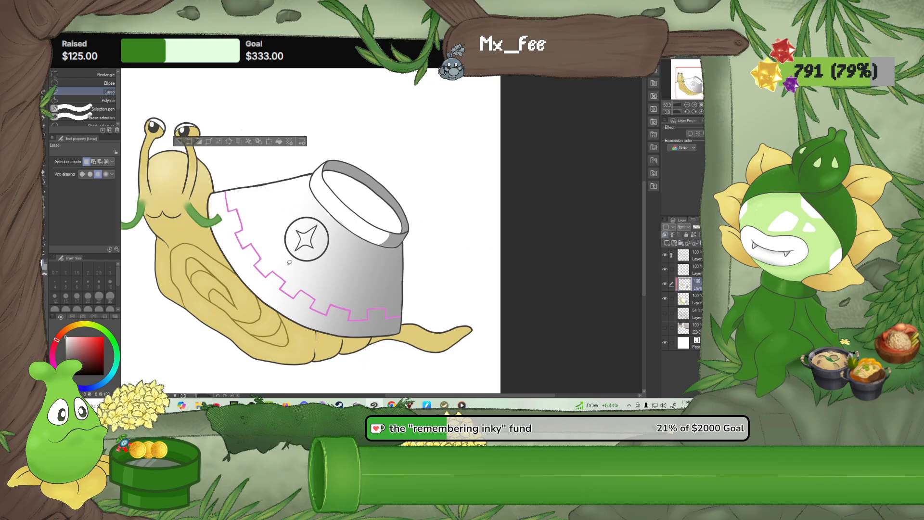
{"action": "scroll", "coordinate": [303, 272], "scroll_direction": "up", "scroll_amount": 5}
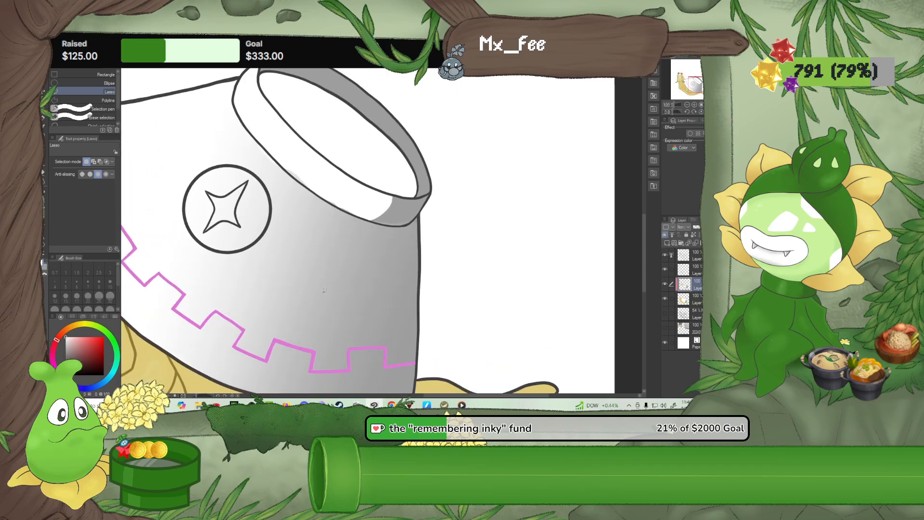
{"action": "left_click", "coordinate": [44, 172]}
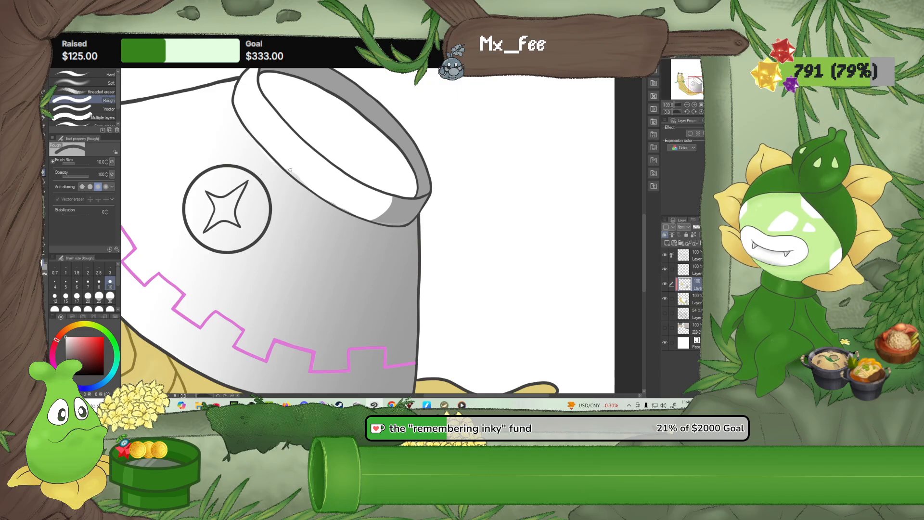
{"action": "left_click", "coordinate": [684, 299]}
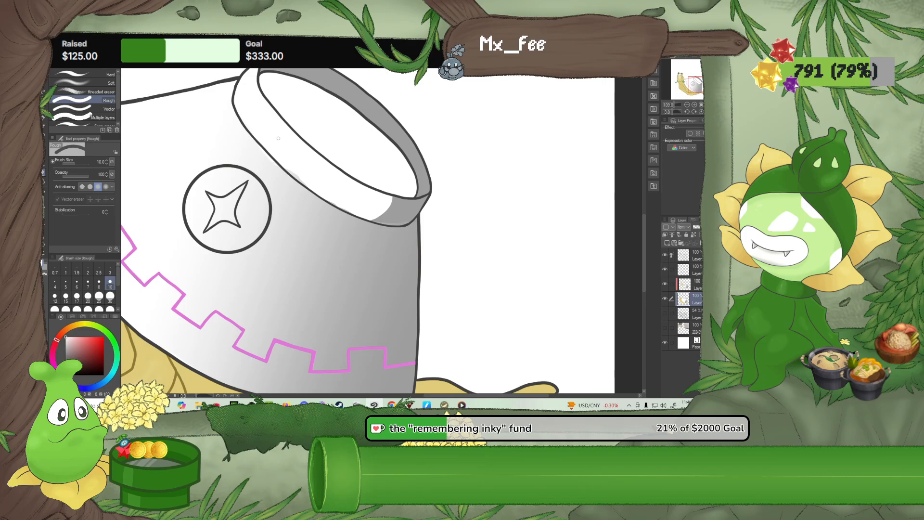
{"action": "key", "text": "p"}
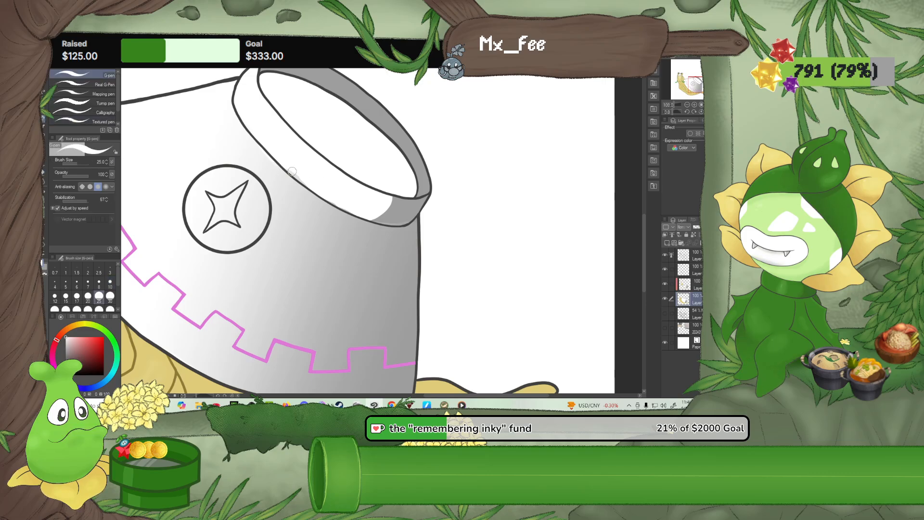
{"action": "left_click", "coordinate": [685, 285]}
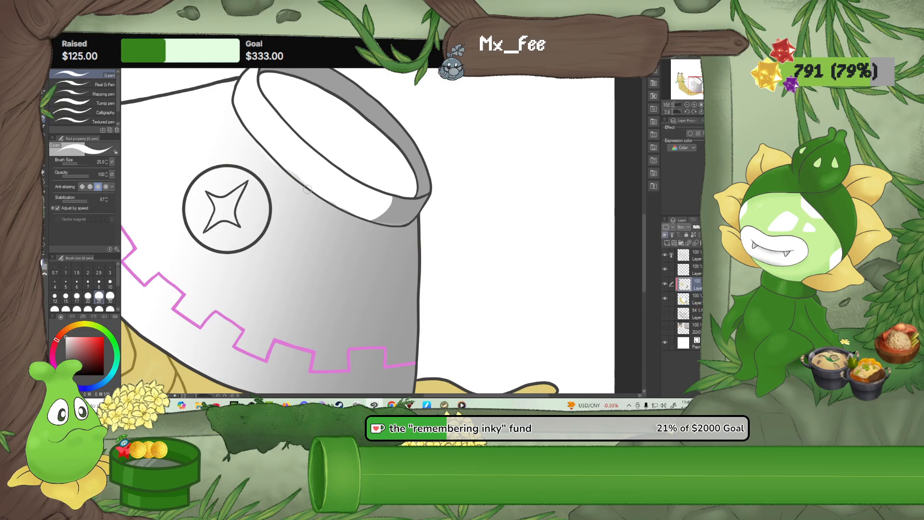
{"action": "key", "text": "m"}
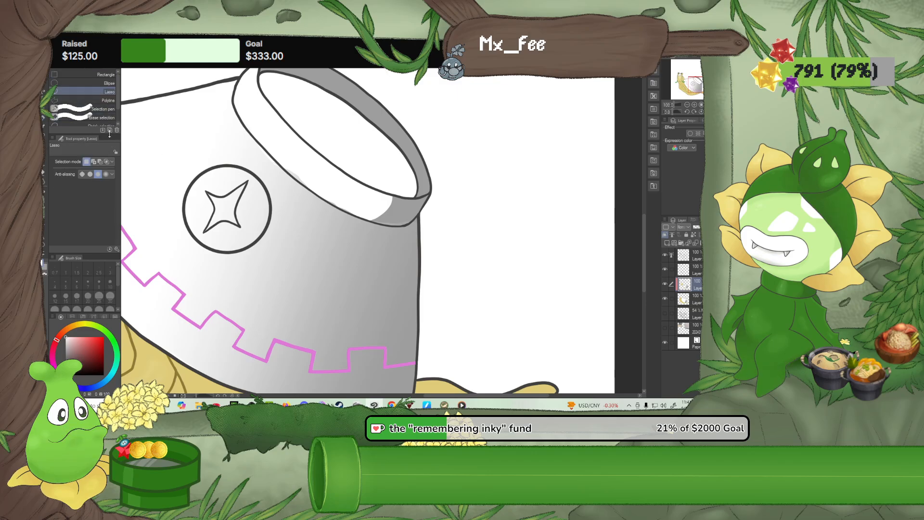
{"action": "key", "text": "p"}
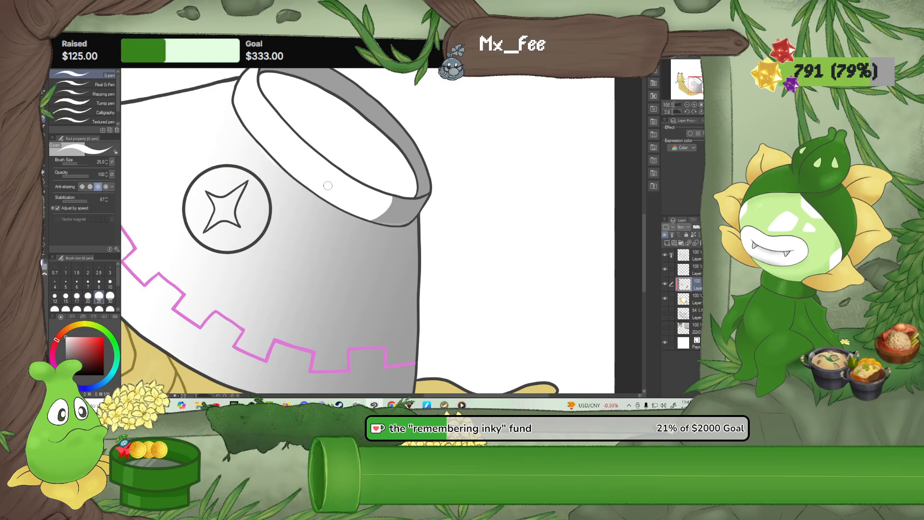
Lasso-select the front band of the bowl's rim on the clipped shading layer
{"action": "left_click", "coordinate": [44, 99]}
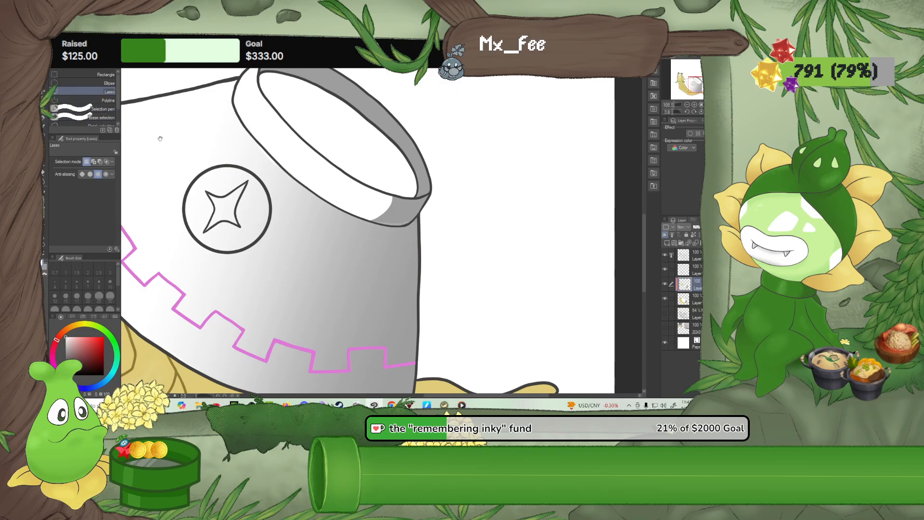
{"action": "left_click_drag", "start_coordinate": [160, 85], "coordinate": [164, 149]}
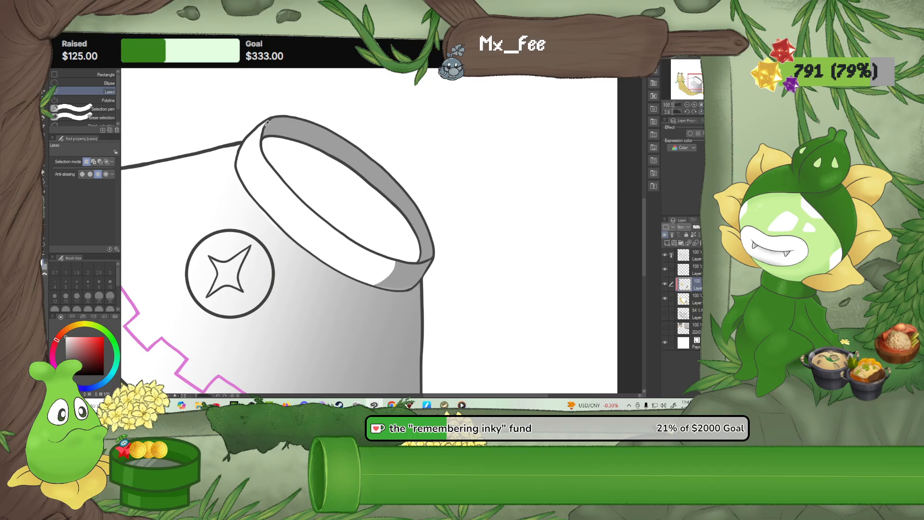
{"action": "mouse_move", "coordinate": [268, 123]}
{"action": "left_mouse_down"}
{"action": "mouse_move", "coordinate": [266, 150]}
{"action": "mouse_move", "coordinate": [313, 206]}
{"action": "left_mouse_up"}
{"action": "mouse_move", "coordinate": [371, 246]}
{"action": "left_mouse_down"}
{"action": "mouse_move", "coordinate": [411, 263]}
{"action": "mouse_move", "coordinate": [437, 256]}
{"action": "mouse_move", "coordinate": [399, 289]}
{"action": "left_mouse_up"}
{"action": "left_click_drag", "start_coordinate": [310, 250], "coordinate": [258, 202]}
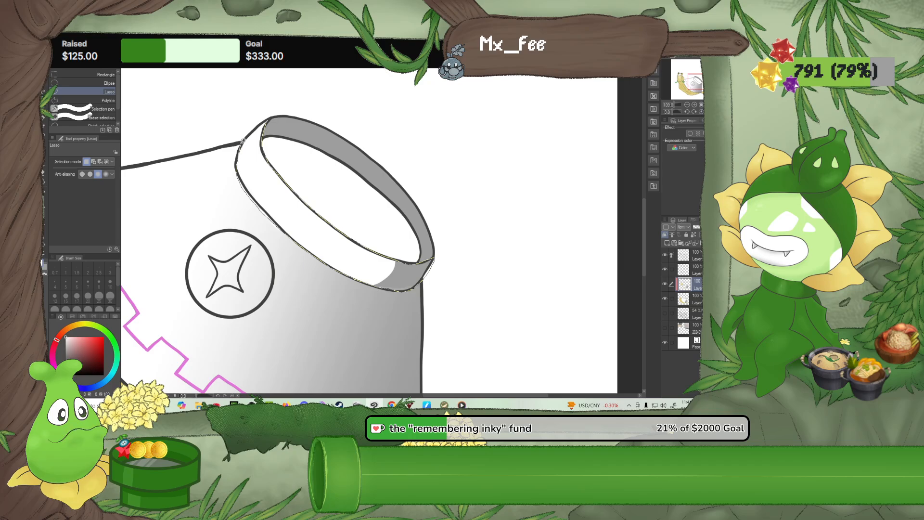
{"action": "left_click_drag", "start_coordinate": [264, 119], "coordinate": [264, 121]}
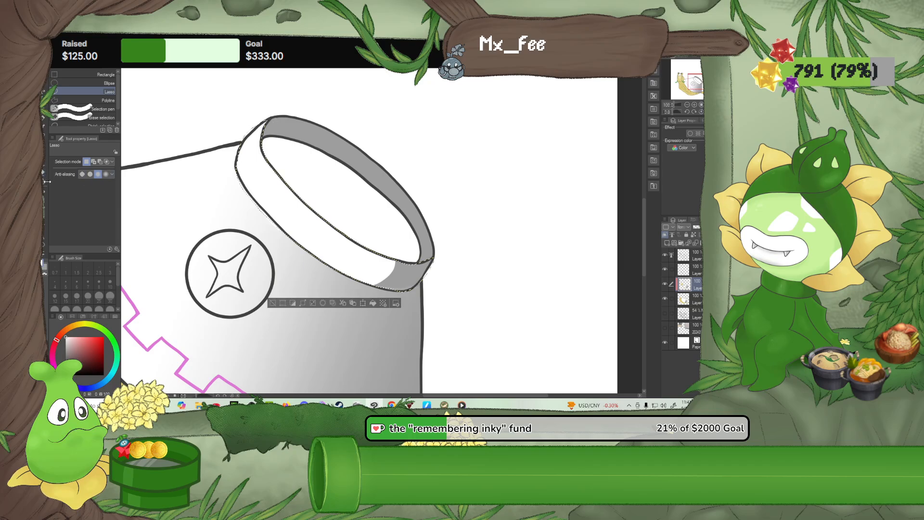
Apply a white-to-grey linear gradient across the selected rim band, deselect, and merge the gradient into the clipped layer below
{"action": "key", "text": "g"}
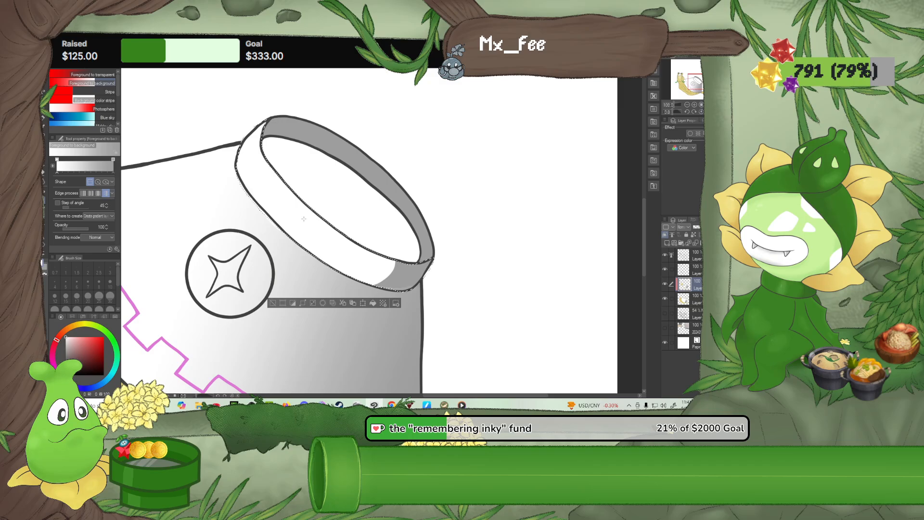
{"action": "left_click_drag", "start_coordinate": [284, 206], "coordinate": [412, 284]}
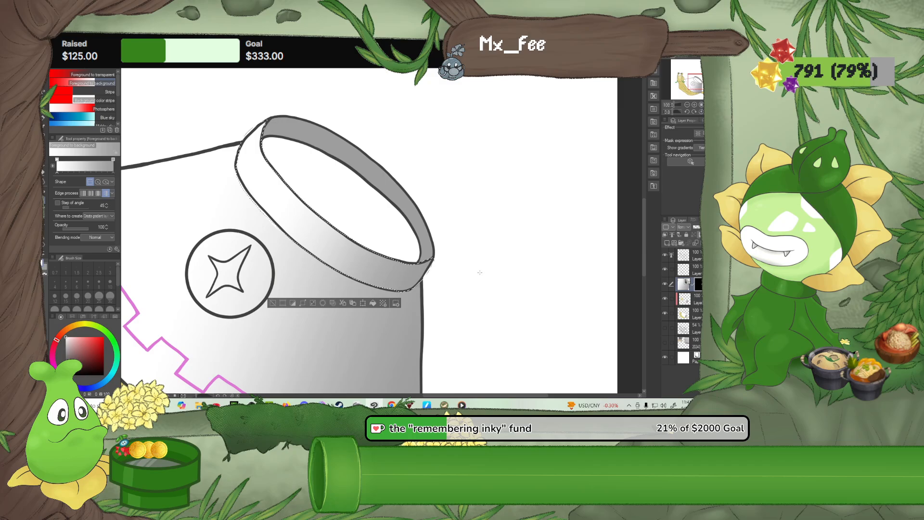
{"action": "key", "text": "m"}
{"action": "key", "text": "ctrl+d"}
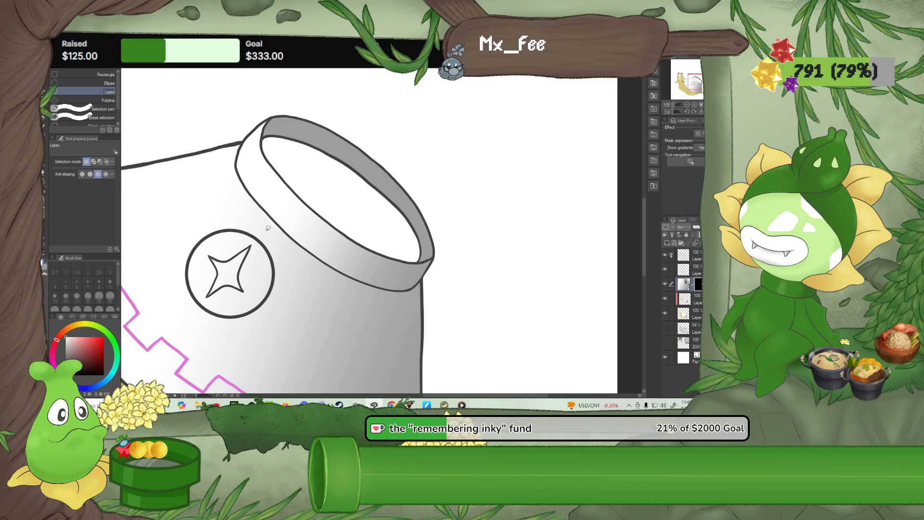
{"action": "left_click", "coordinate": [44, 138]}
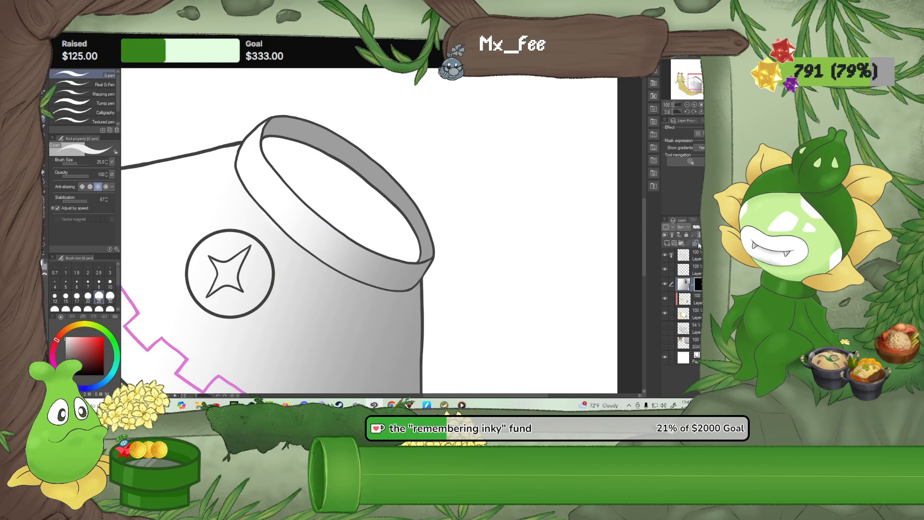
{"action": "key", "text": "ctrl+e"}
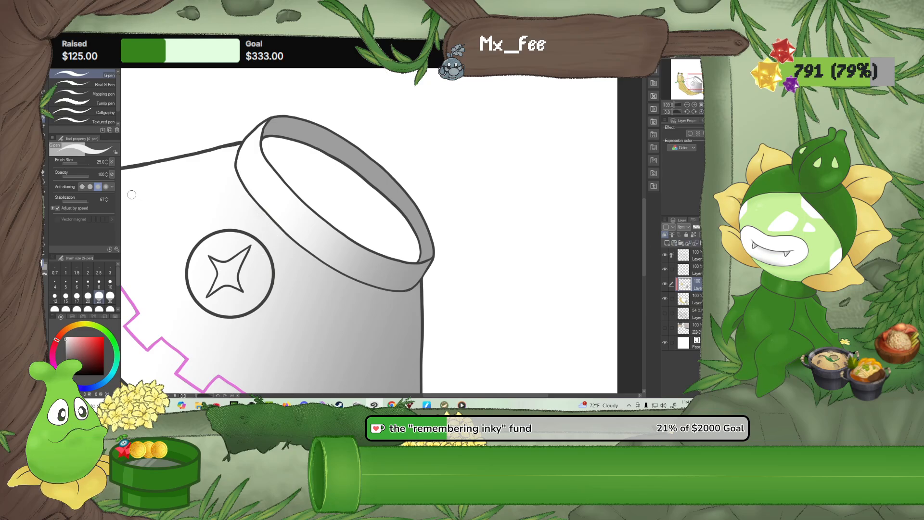
Fill the bowl's inner opening with flat light grey using a fill that refers to other layers
{"action": "key", "text": "e"}
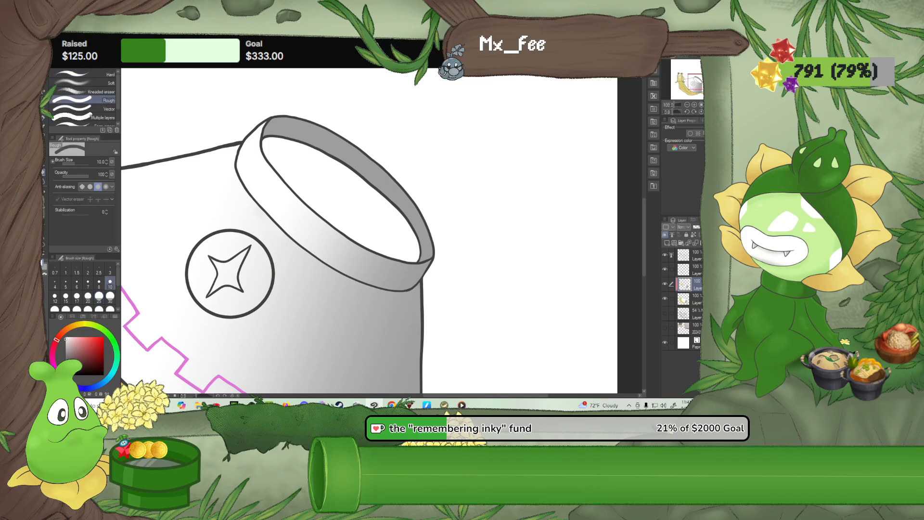
{"action": "key", "text": "j"}
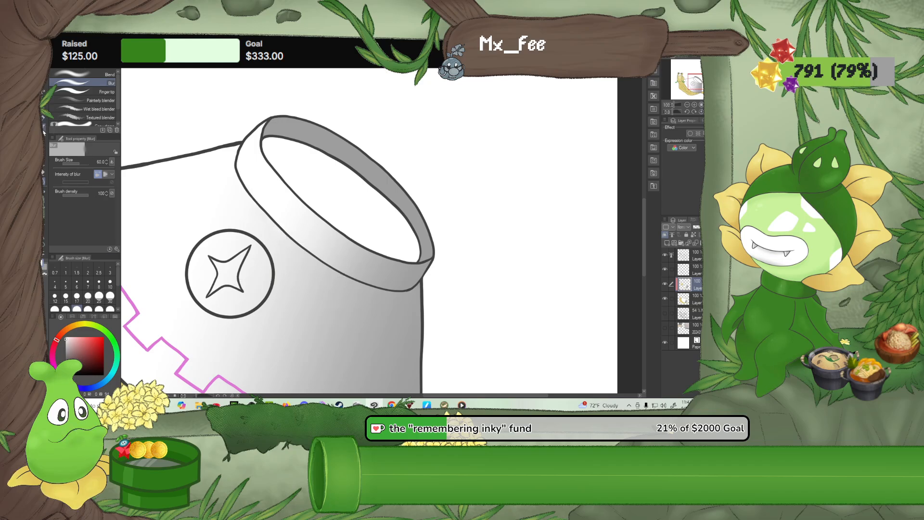
{"action": "left_click", "coordinate": [43, 170]}
{"action": "left_click", "coordinate": [323, 201]}
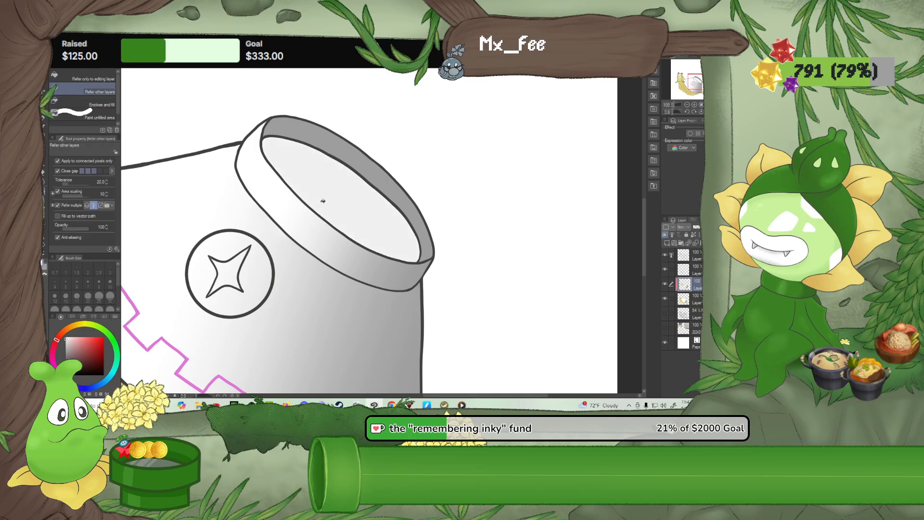
Sample the snail body's yellow and fill the four-pointed star inside the bowl's round emblem with it
{"action": "scroll", "coordinate": [309, 191], "scroll_direction": "down", "scroll_amount": 5}
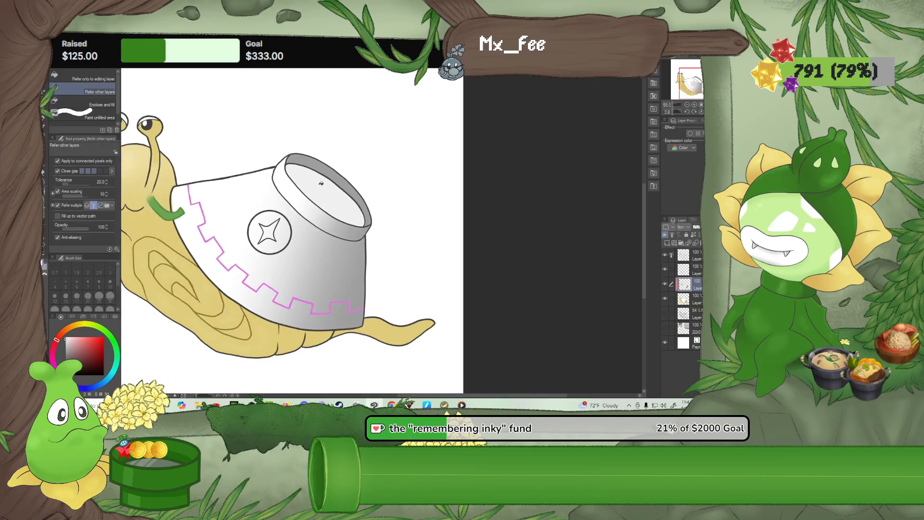
{"action": "scroll", "coordinate": [278, 218], "scroll_direction": "up", "scroll_amount": 2}
{"action": "scroll", "coordinate": [277, 218], "scroll_direction": "up", "scroll_amount": 2}
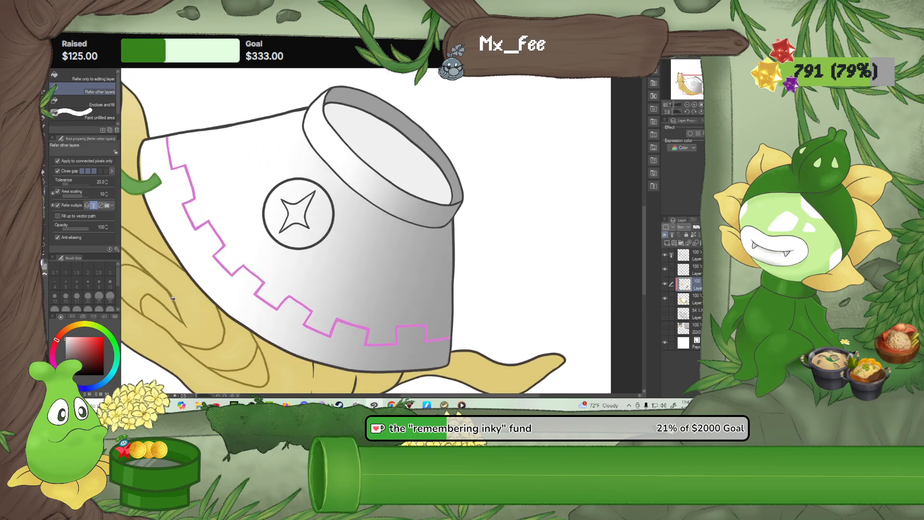
{"action": "left_click", "coordinate": [160, 272], "text": "alt"}
{"action": "left_click", "coordinate": [298, 213]}
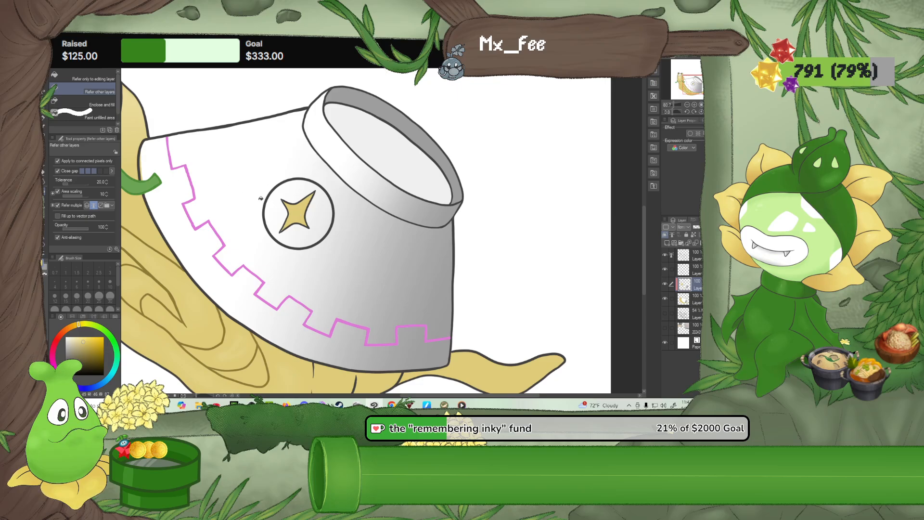
{"action": "key", "text": "p"}
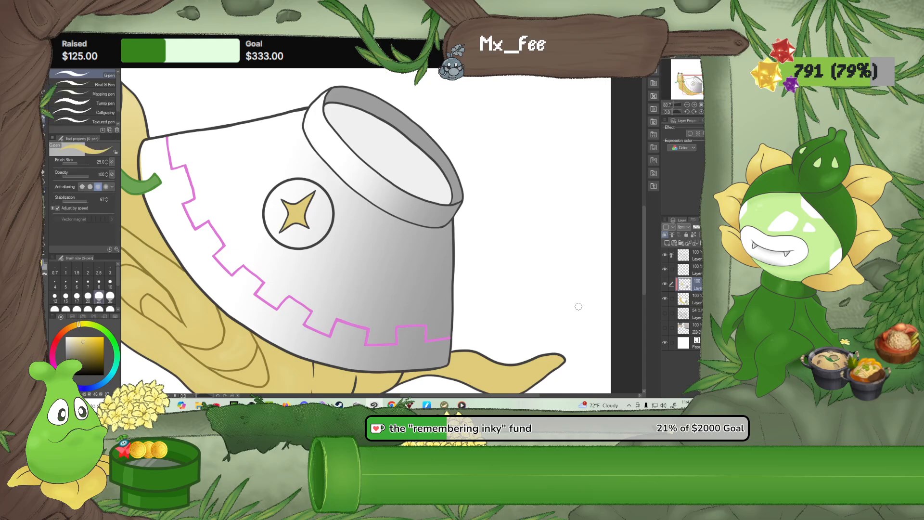
{"action": "left_click", "coordinate": [664, 312]}
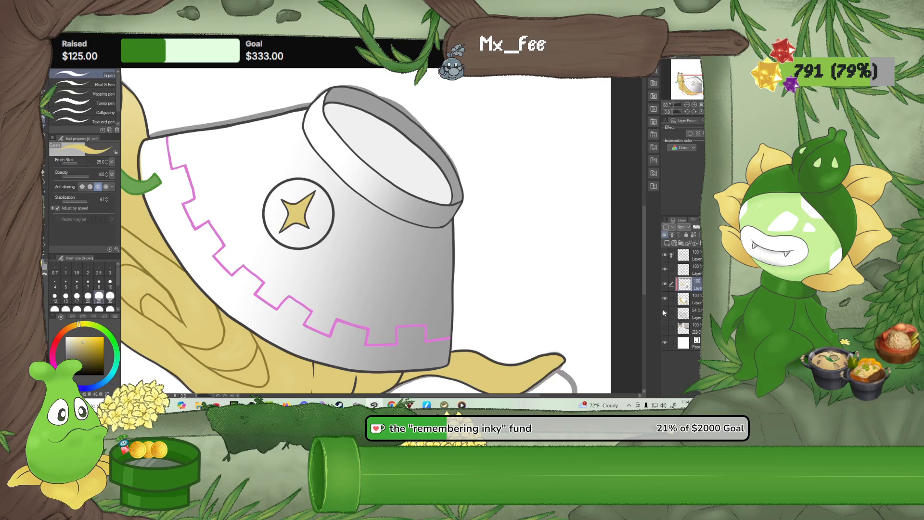
{"action": "left_click_drag", "start_coordinate": [695, 302], "coordinate": [696, 316]}
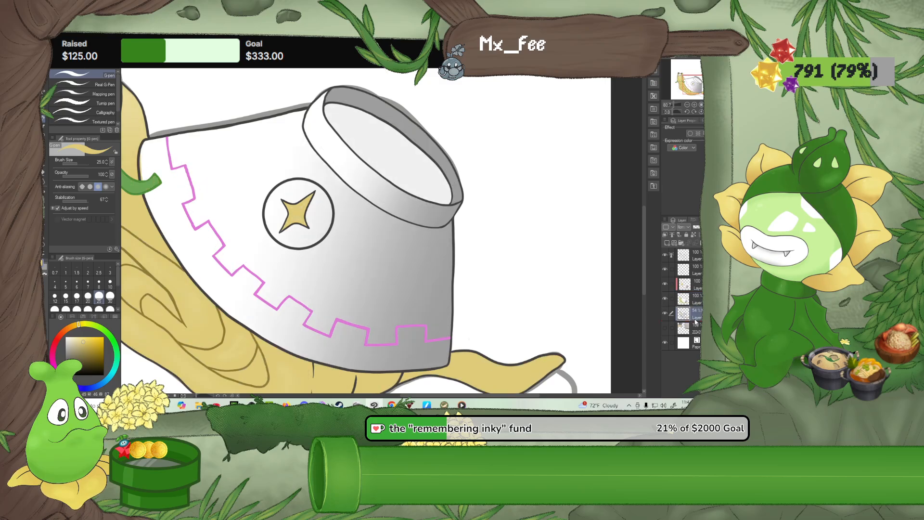
{"action": "left_click", "coordinate": [665, 313]}
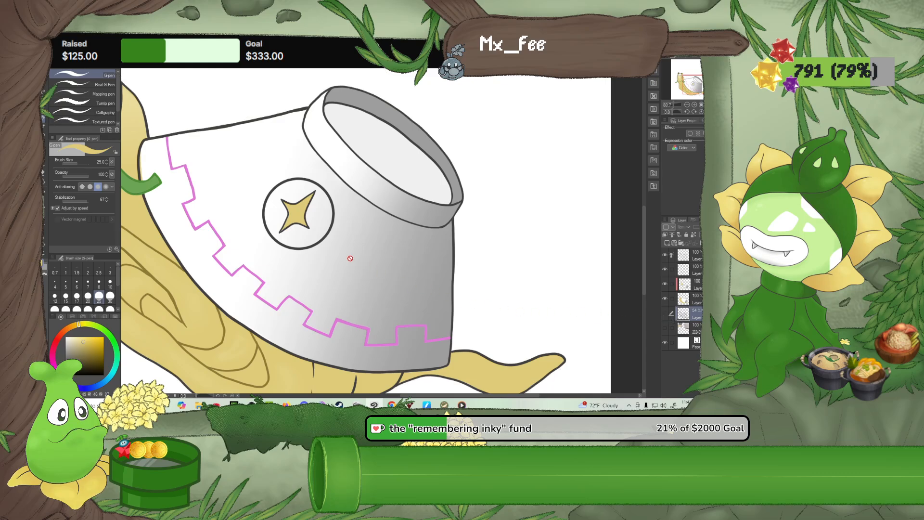
Rotate the canvas to level the bowl and paint a small yellow four-pointed star left of the emblem with the G-pen at size 10
{"action": "left_click", "coordinate": [663, 301]}
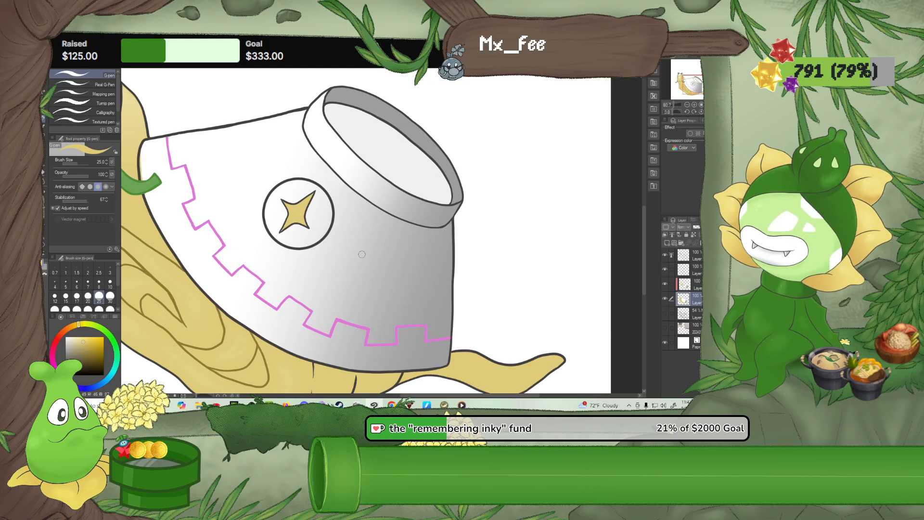
{"action": "left_click", "coordinate": [687, 112]}
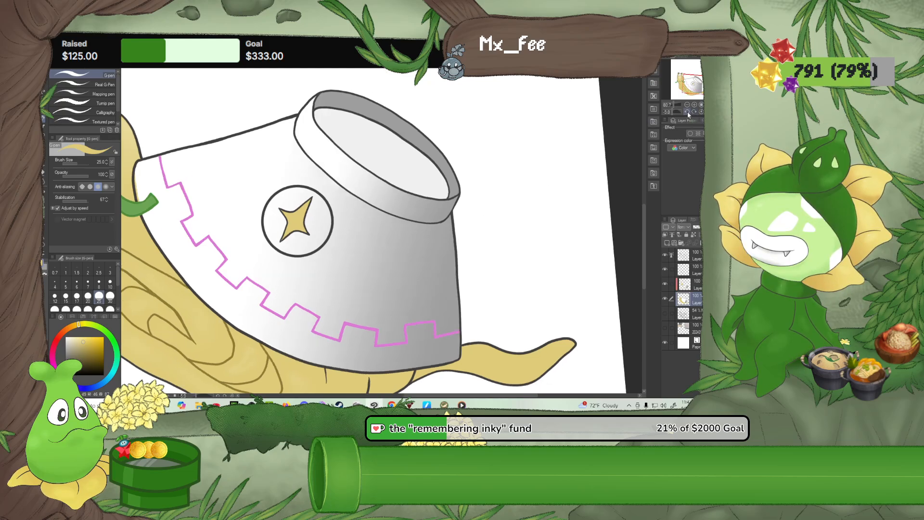
{"action": "left_click", "coordinate": [687, 112]}
{"action": "left_click", "coordinate": [687, 112]}
{"action": "left_click", "coordinate": [687, 112]}
{"action": "left_click", "coordinate": [687, 112]}
{"action": "left_click", "coordinate": [687, 112]}
{"action": "scroll", "coordinate": [253, 244], "scroll_direction": "up", "scroll_amount": 1}
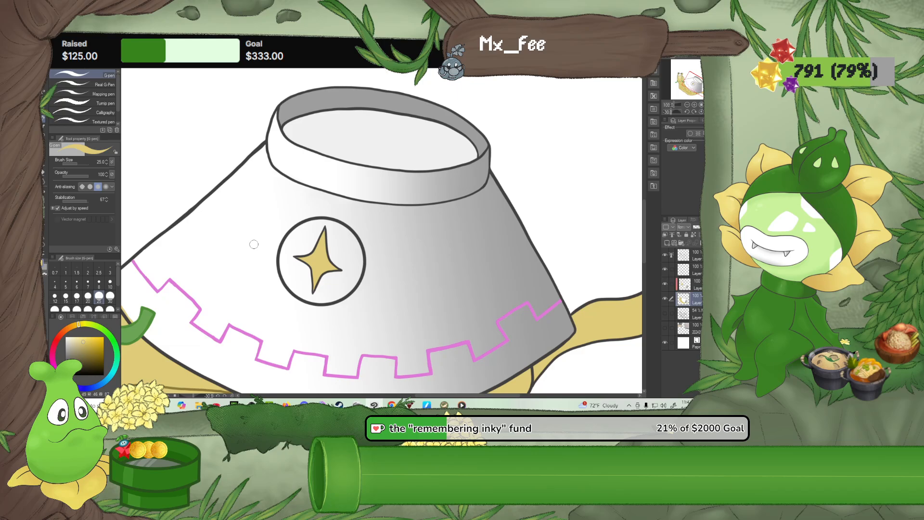
{"action": "scroll", "coordinate": [254, 244], "scroll_direction": "up", "scroll_amount": 1}
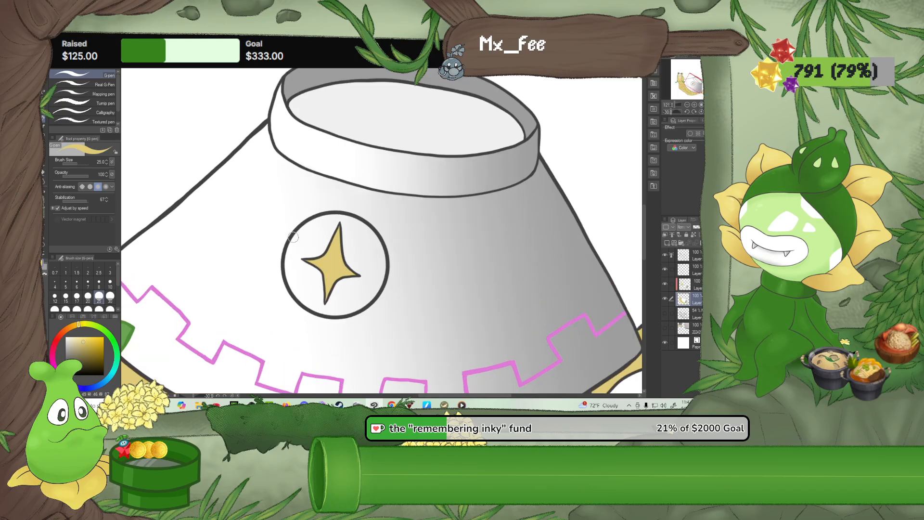
{"action": "left_click", "coordinate": [111, 284]}
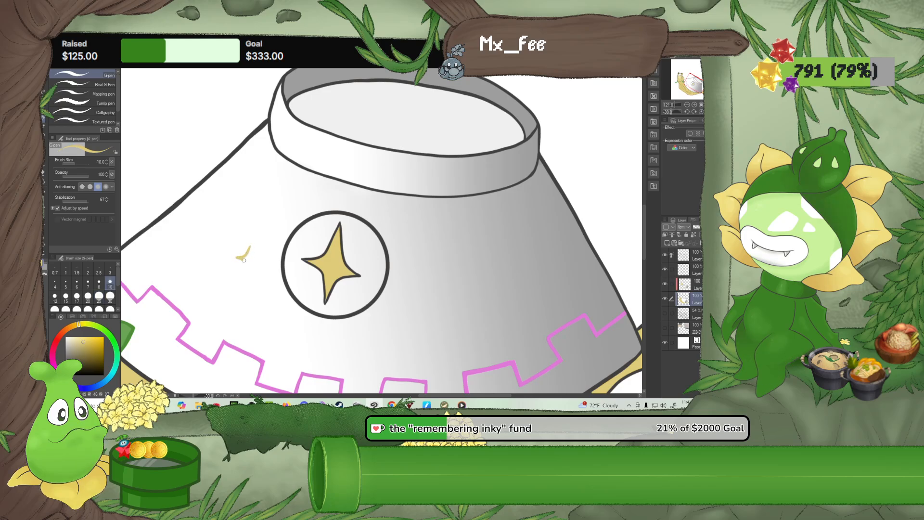
{"action": "left_click_drag", "start_coordinate": [247, 261], "coordinate": [256, 261]}
On the clipped layer, paint two small four-pointed stars right of the emblem, the farther one in a slightly darker yellow
{"action": "left_click", "coordinate": [696, 285]}
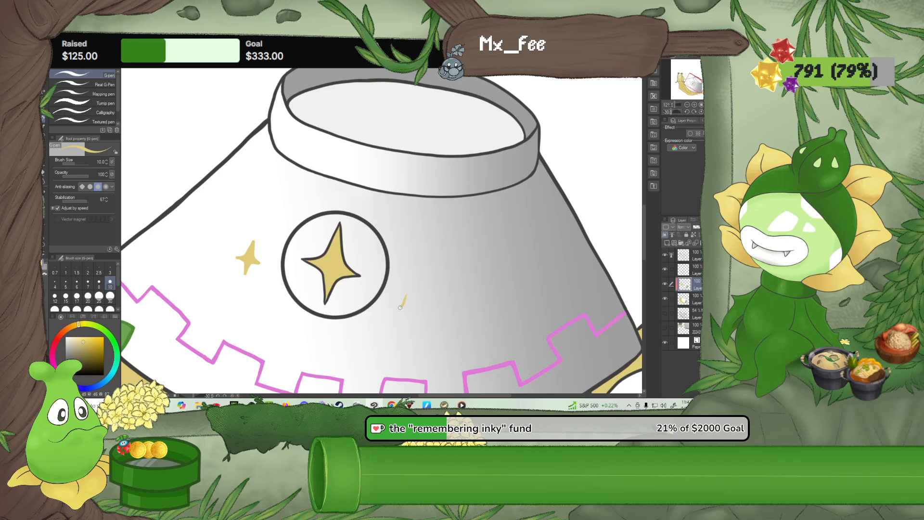
{"action": "mouse_move", "coordinate": [404, 314]}
{"action": "left_mouse_down"}
{"action": "mouse_move", "coordinate": [406, 326]}
{"action": "mouse_move", "coordinate": [416, 311]}
{"action": "left_mouse_up"}
{"action": "left_click", "coordinate": [89, 343]}
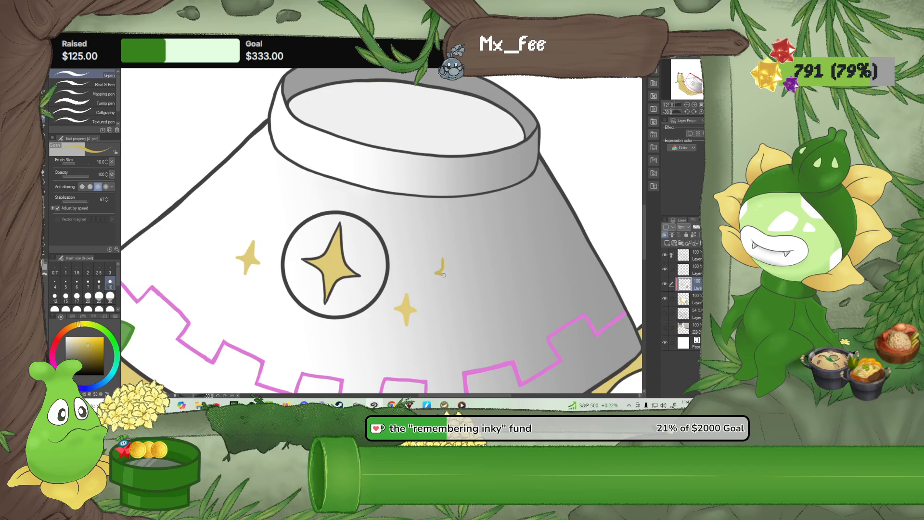
{"action": "left_click_drag", "start_coordinate": [452, 271], "coordinate": [444, 256]}
Sample the lighter yellow from the lower small star and paint another small four-pointed star at the emblem's upper right
{"action": "scroll", "coordinate": [436, 243], "scroll_direction": "down", "scroll_amount": 2}
{"action": "scroll", "coordinate": [438, 241], "scroll_direction": "up", "scroll_amount": 4}
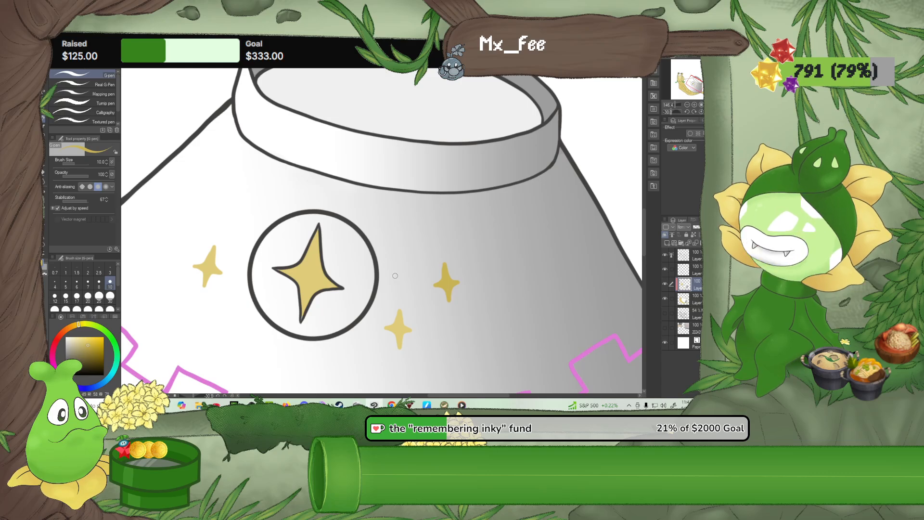
{"action": "left_click", "coordinate": [401, 332], "text": "alt"}
{"action": "left_click_drag", "start_coordinate": [408, 221], "coordinate": [398, 238]}
{"action": "mouse_move", "coordinate": [416, 239]}
{"action": "left_mouse_down"}
{"action": "mouse_move", "coordinate": [410, 224]}
{"action": "mouse_move", "coordinate": [409, 240]}
{"action": "left_mouse_up"}
{"action": "scroll", "coordinate": [374, 238], "scroll_direction": "down", "scroll_amount": 5}
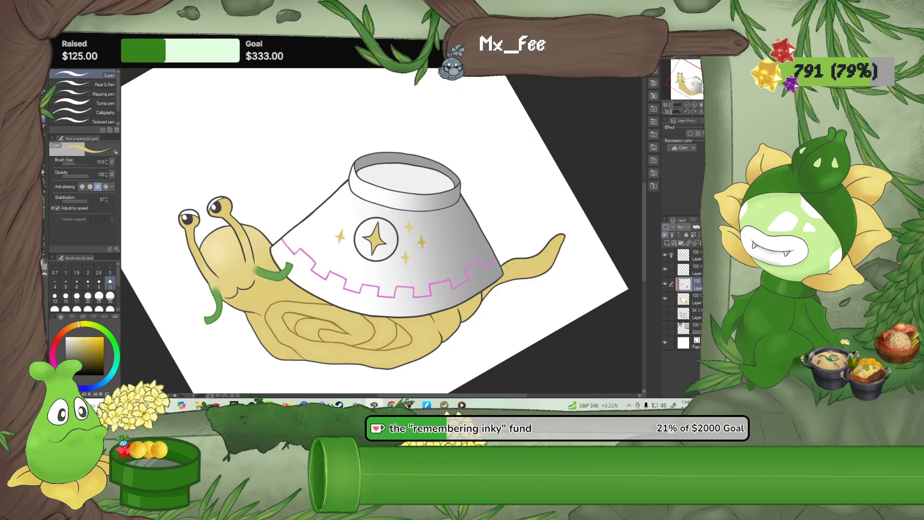
Sample the pink of the bowl's zigzag border and paint both snail eyelids with it on the base colour layer using the G-pen
{"action": "scroll", "coordinate": [291, 239], "scroll_direction": "up", "scroll_amount": 2}
{"action": "scroll", "coordinate": [276, 262], "scroll_direction": "up", "scroll_amount": 2}
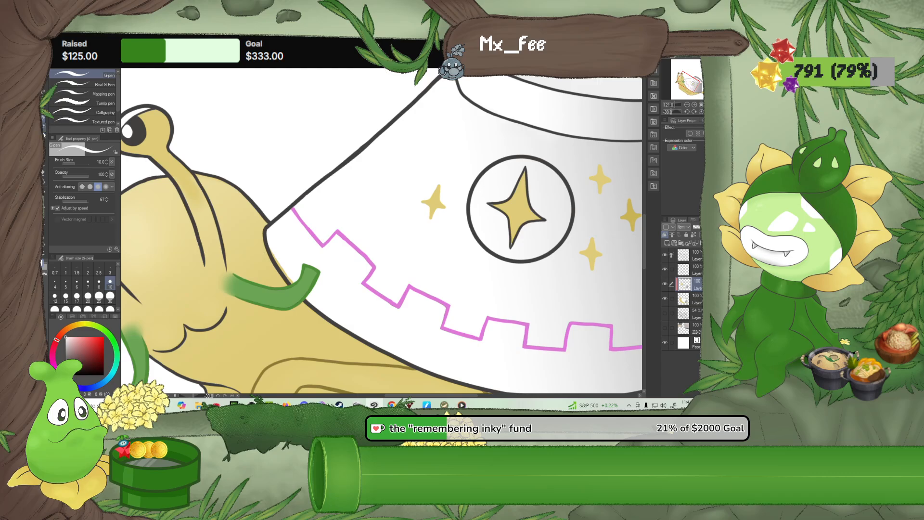
{"action": "key", "text": "e"}
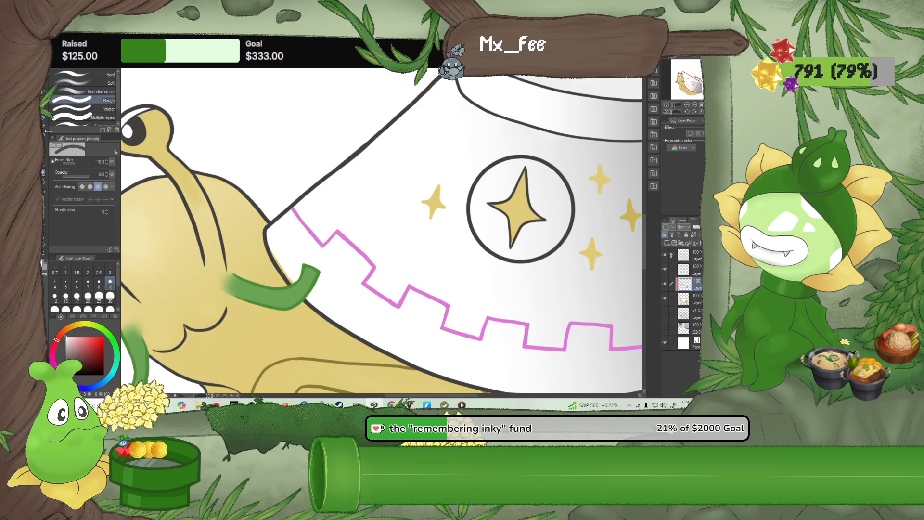
{"action": "key", "text": "p"}
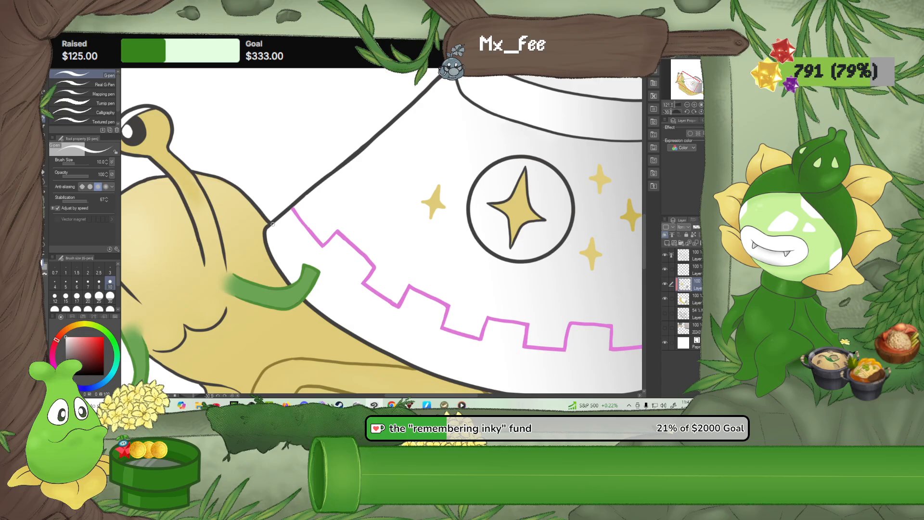
{"action": "left_click_drag", "start_coordinate": [272, 224], "coordinate": [330, 244]}
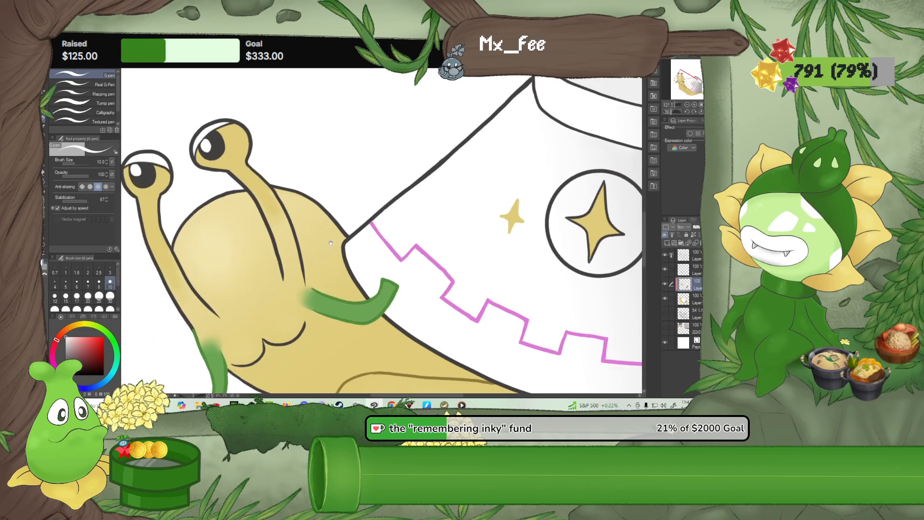
{"action": "left_click", "coordinate": [392, 248], "text": "alt"}
{"action": "left_click_drag", "start_coordinate": [176, 202], "coordinate": [197, 366]}
{"action": "scroll", "coordinate": [200, 363], "scroll_direction": "up", "scroll_amount": 2}
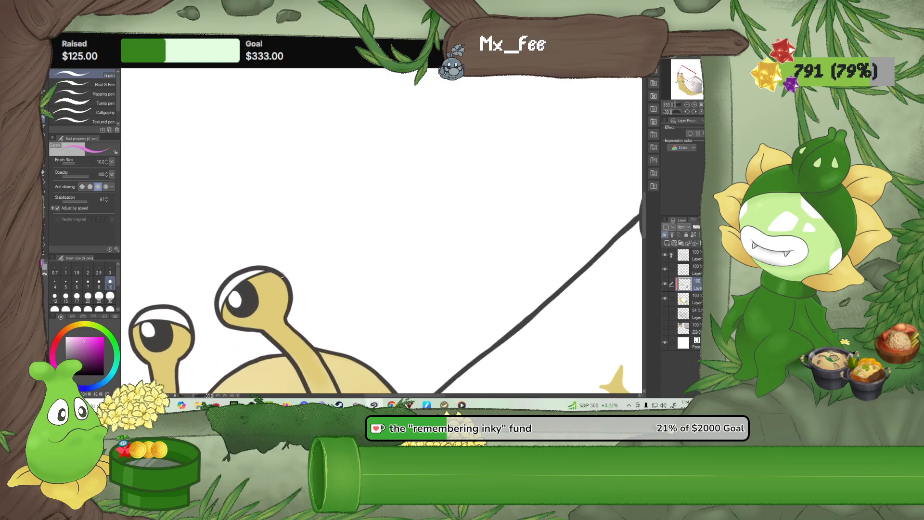
{"action": "left_click", "coordinate": [692, 299]}
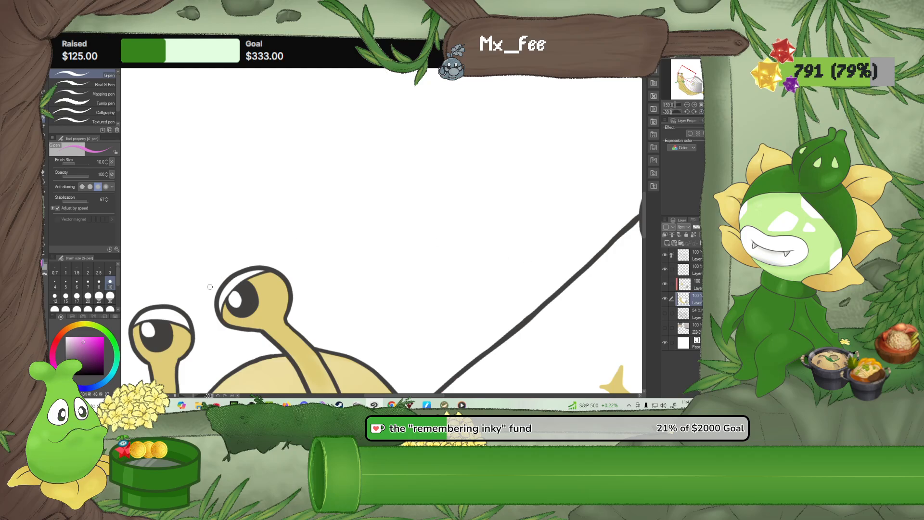
{"action": "mouse_move", "coordinate": [220, 310]}
{"action": "left_mouse_down"}
{"action": "mouse_move", "coordinate": [219, 302]}
{"action": "mouse_move", "coordinate": [266, 270]}
{"action": "left_mouse_up"}
{"action": "left_click_drag", "start_coordinate": [179, 298], "coordinate": [242, 265]}
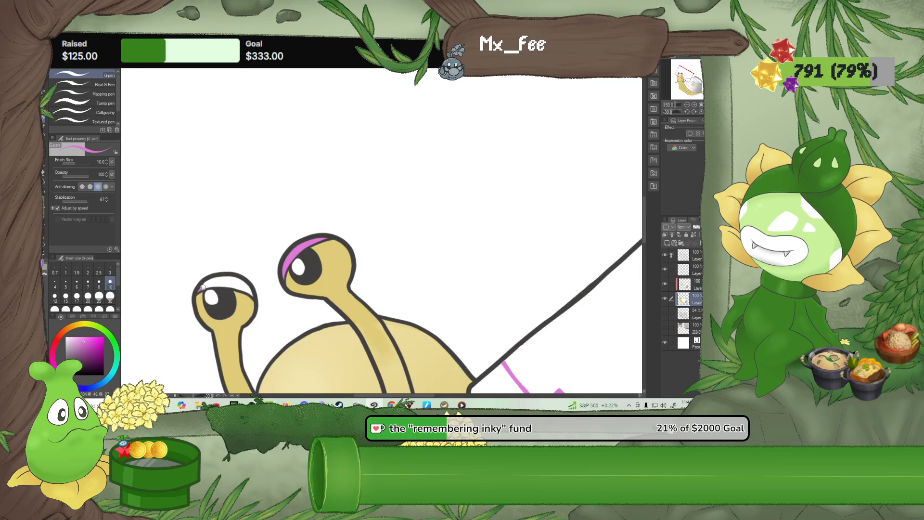
{"action": "mouse_move", "coordinate": [202, 287]}
{"action": "left_mouse_down"}
{"action": "mouse_move", "coordinate": [252, 294]}
{"action": "mouse_move", "coordinate": [205, 282]}
{"action": "left_mouse_up"}
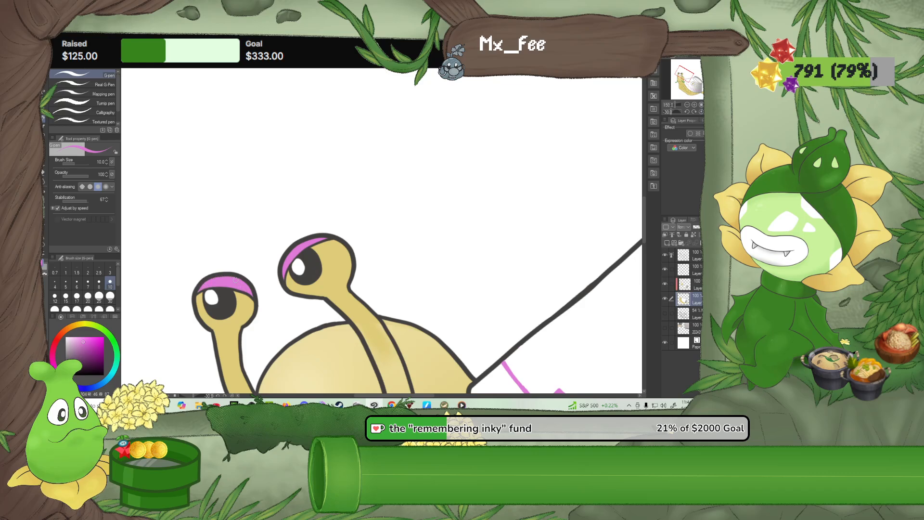
Examine the whole snail to judge how the pink eyelids and border balance with the yellow stars
{"action": "scroll", "coordinate": [225, 289], "scroll_direction": "down", "scroll_amount": 7}
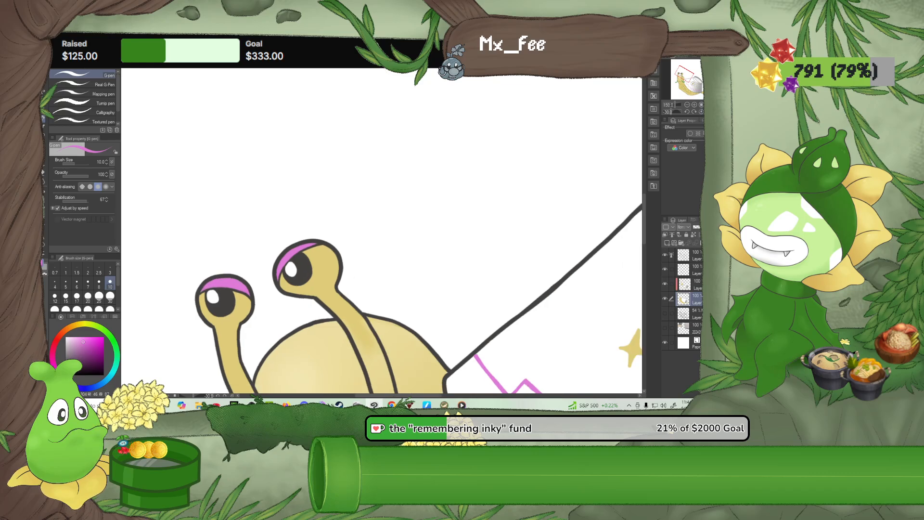
{"action": "scroll", "coordinate": [347, 290], "scroll_direction": "down", "scroll_amount": 1}
{"action": "left_click_drag", "start_coordinate": [387, 319], "coordinate": [278, 211]}
{"action": "scroll", "coordinate": [277, 211], "scroll_direction": "up", "scroll_amount": 3}
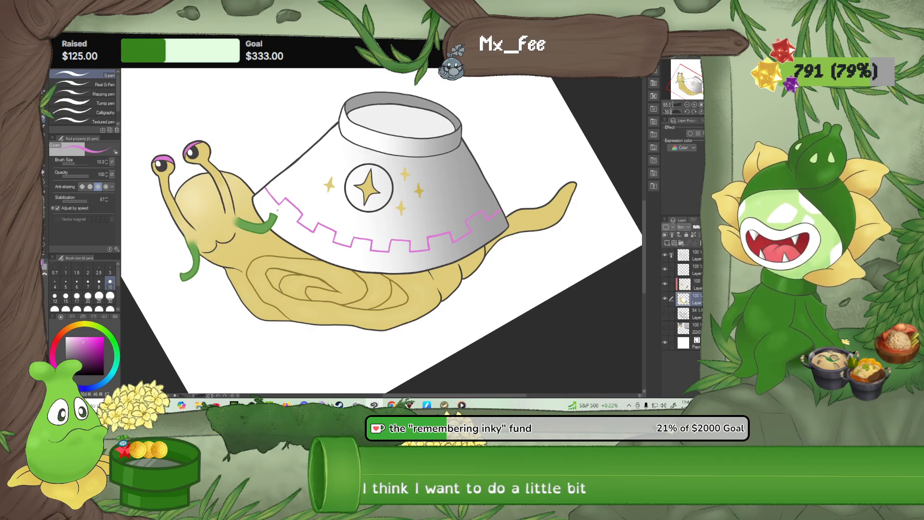
{"action": "scroll", "coordinate": [577, 260], "scroll_direction": "up", "scroll_amount": 1}
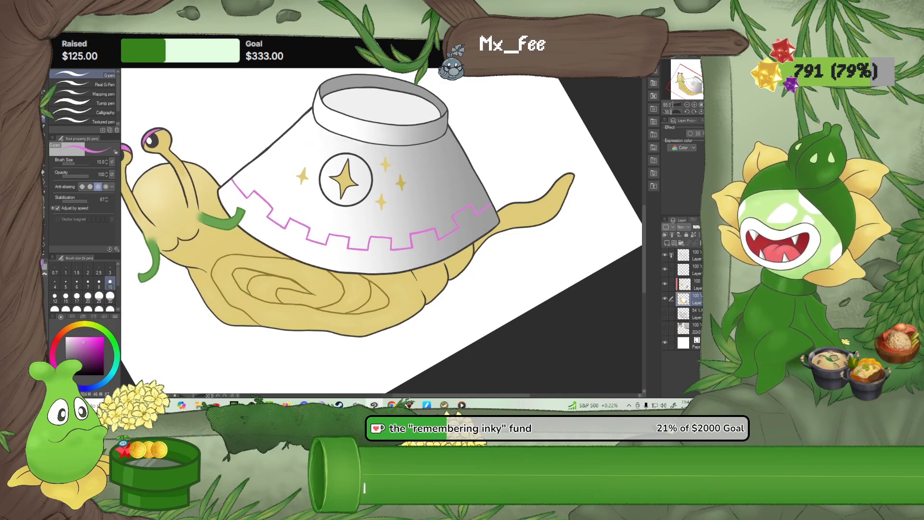
{"action": "scroll", "coordinate": [358, 290], "scroll_direction": "down", "scroll_amount": 2}
{"action": "scroll", "coordinate": [358, 289], "scroll_direction": "down", "scroll_amount": 1}
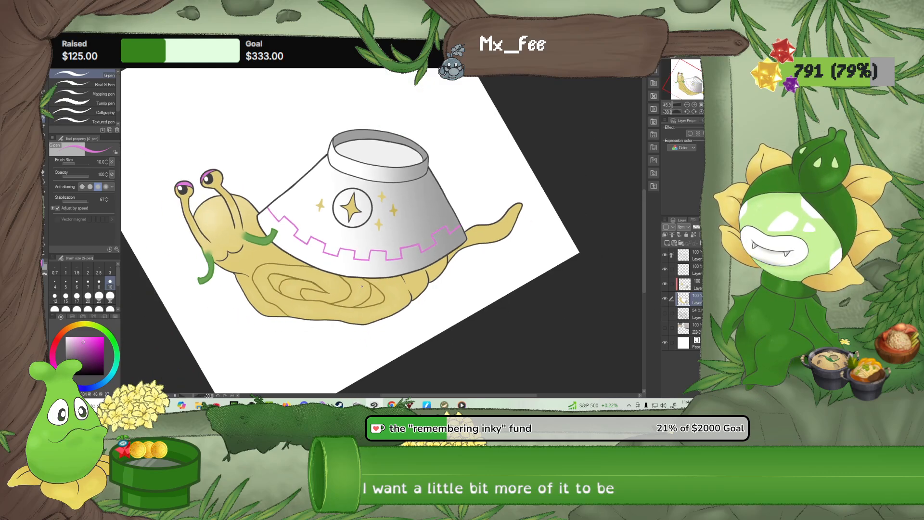
{"action": "left_click_drag", "start_coordinate": [358, 290], "coordinate": [375, 321]}
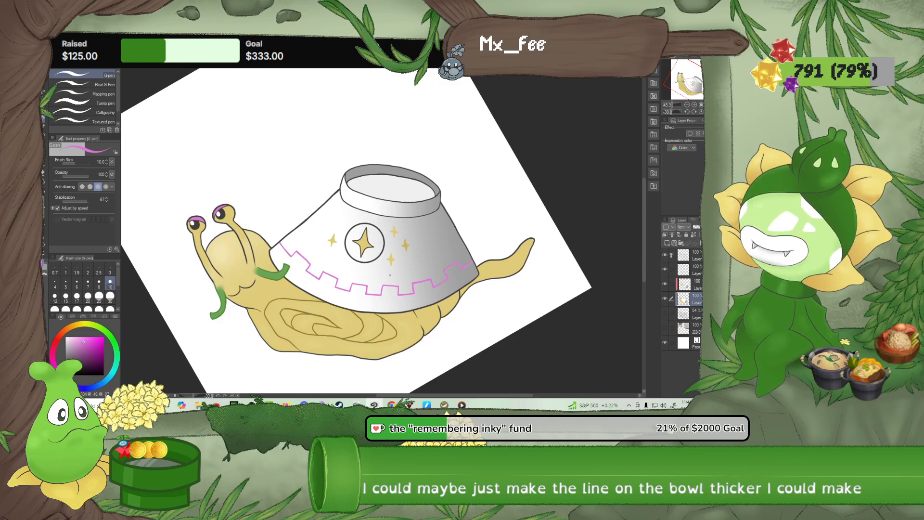
Fill the small star left of the bowl's emblem with the border pink, undoing the stray fill over the bowl
{"action": "scroll", "coordinate": [390, 274], "scroll_direction": "up", "scroll_amount": 5}
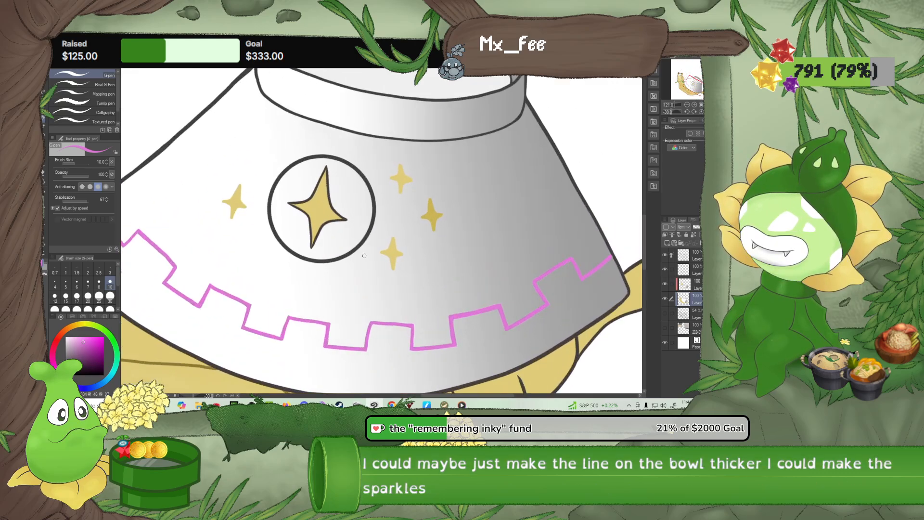
{"action": "left_click", "coordinate": [44, 192]}
{"action": "left_click", "coordinate": [83, 77]}
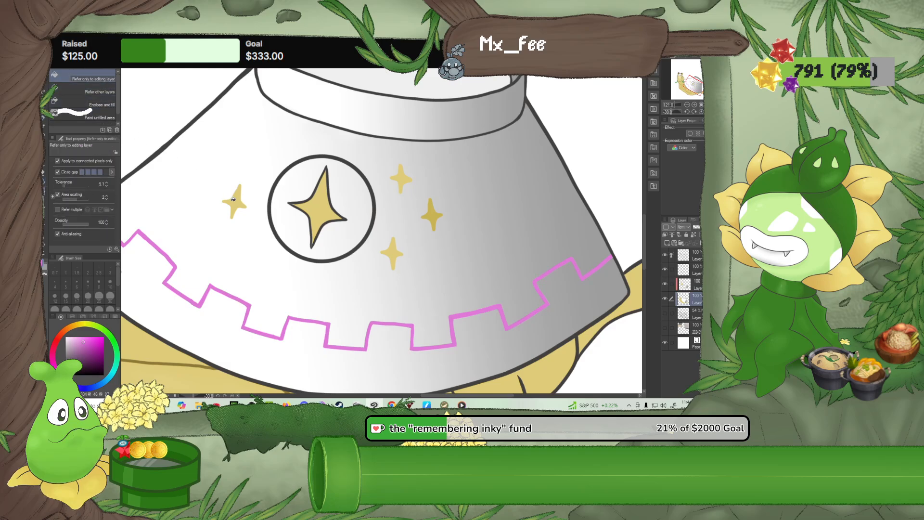
{"action": "left_click", "coordinate": [233, 198]}
{"action": "left_click", "coordinate": [237, 200]}
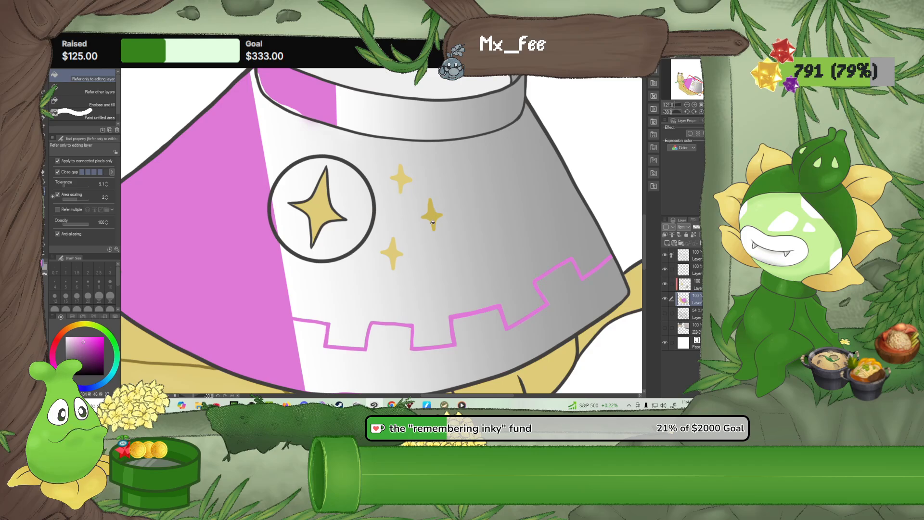
{"action": "key", "text": "ctrl+z"}
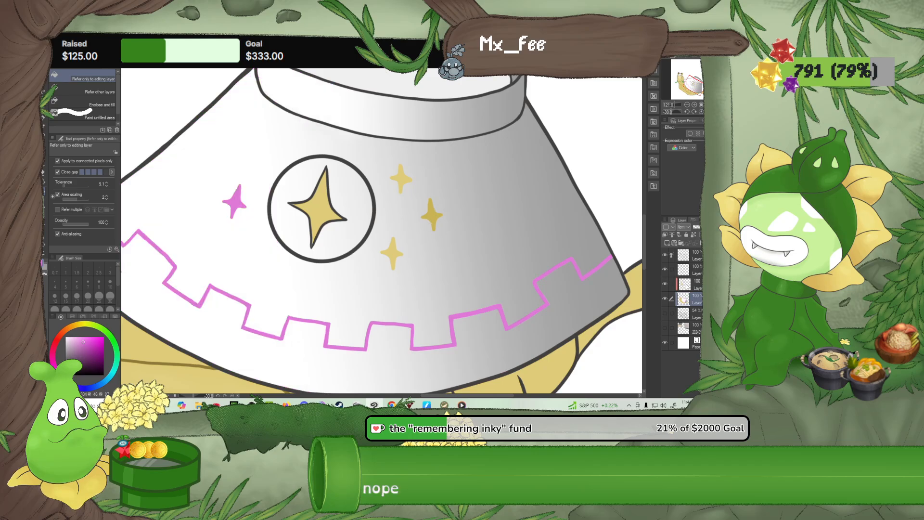
On the clipped layer, fill the three small stars right of the emblem with the same pink
{"action": "left_click", "coordinate": [674, 284]}
{"action": "left_click", "coordinate": [396, 249]}
{"action": "left_click", "coordinate": [433, 220]}
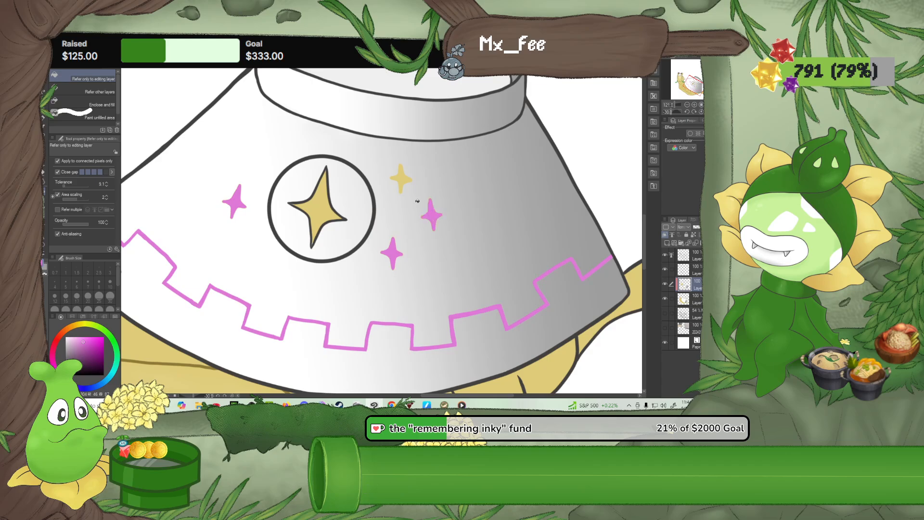
{"action": "left_click", "coordinate": [401, 180]}
Try to fill the emblem's central star with pink on the base and clipped layers, undoing the fills
{"action": "left_click", "coordinate": [696, 298]}
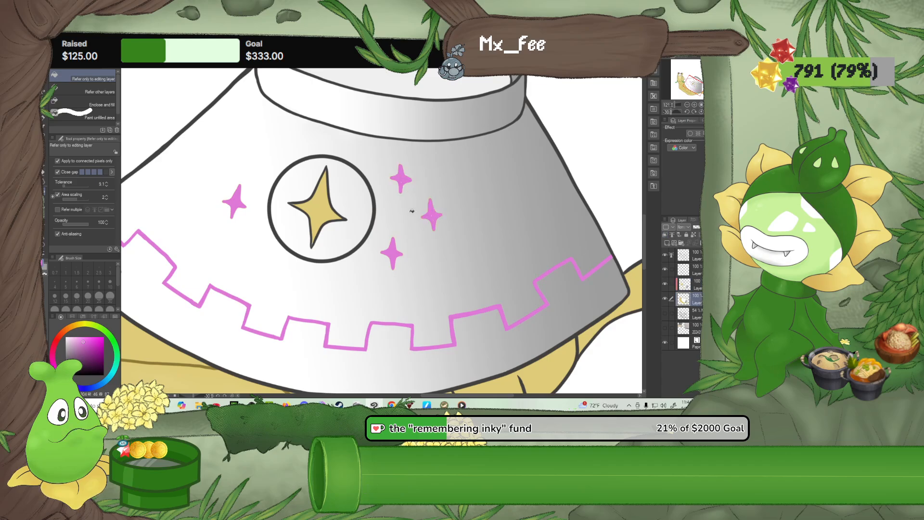
{"action": "left_click", "coordinate": [319, 213]}
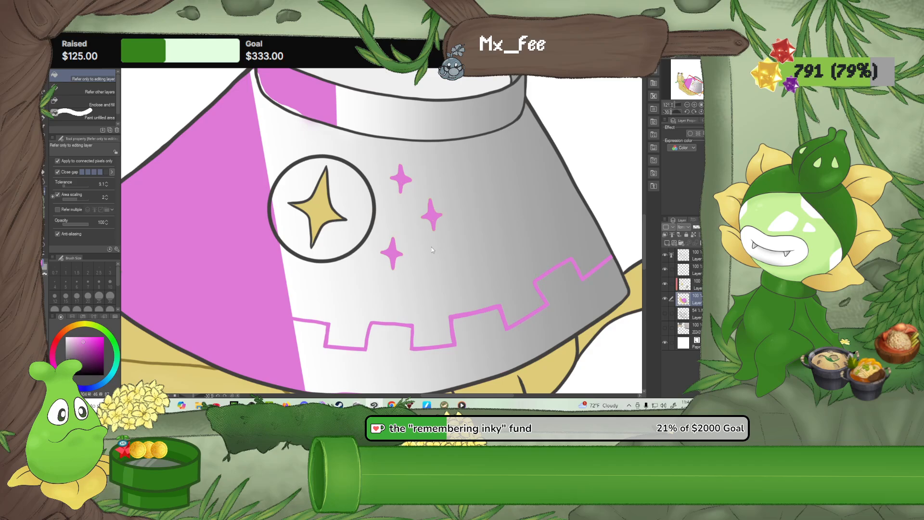
{"action": "key", "text": "ctrl+z"}
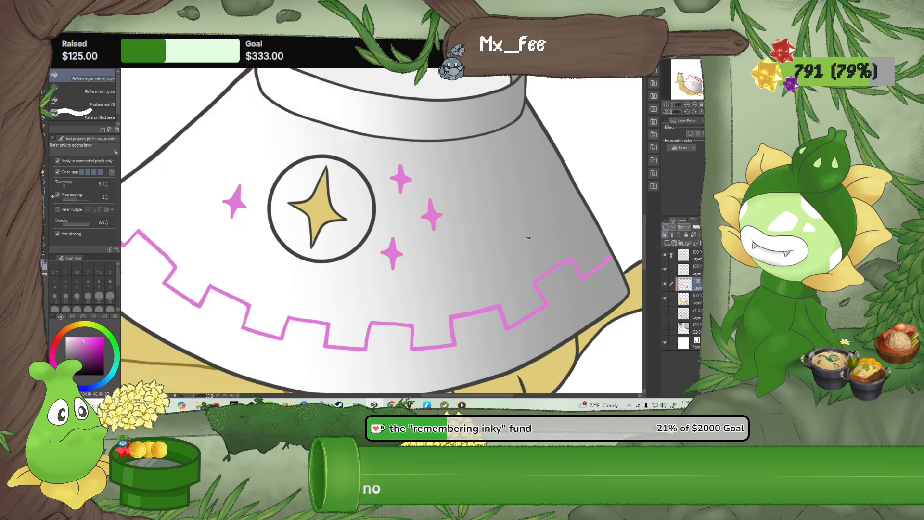
{"action": "left_click", "coordinate": [319, 212]}
{"action": "scroll", "coordinate": [371, 212], "scroll_direction": "down", "scroll_amount": 5}
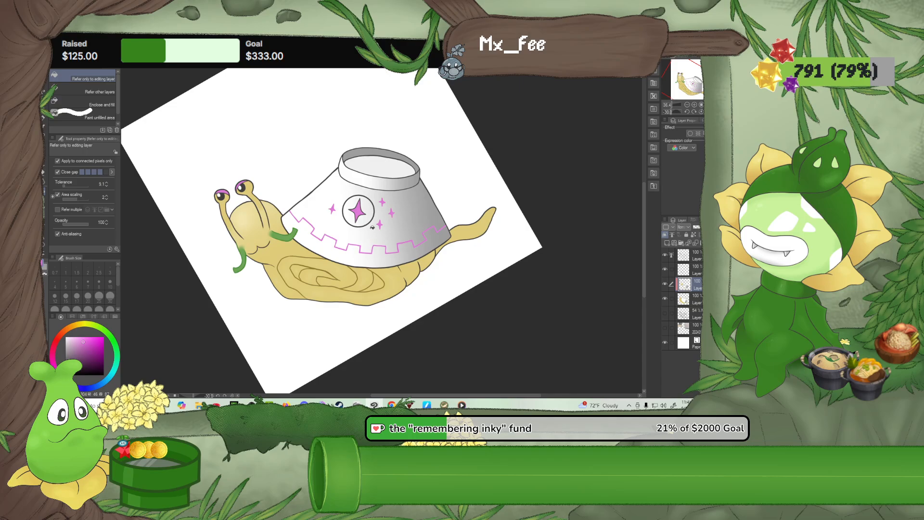
{"action": "scroll", "coordinate": [373, 231], "scroll_direction": "up", "scroll_amount": 2}
{"action": "key", "text": "ctrl+z"}
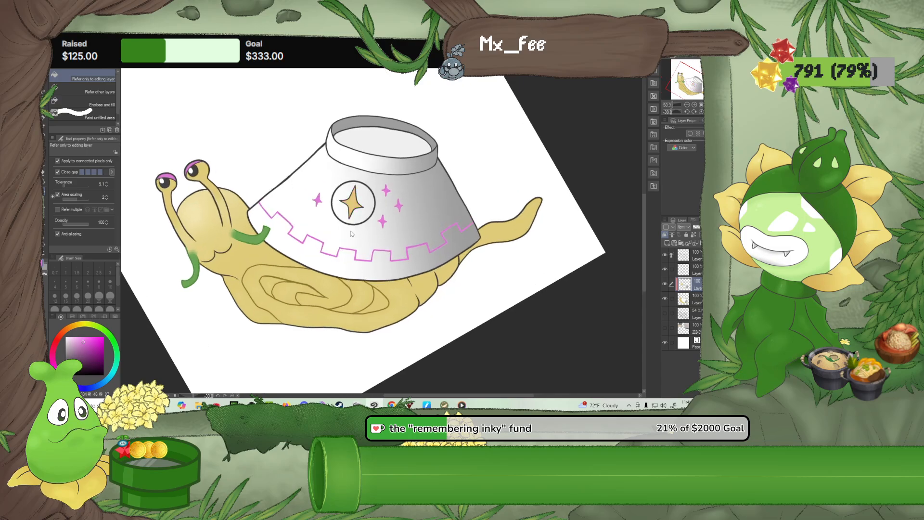
Try to fill the emblem's circular background with pink on the base and clipped layers, undoing each fill
{"action": "left_click", "coordinate": [357, 216]}
{"action": "key", "text": "ctrl+z"}
{"action": "left_click", "coordinate": [696, 299]}
{"action": "left_click", "coordinate": [328, 202]}
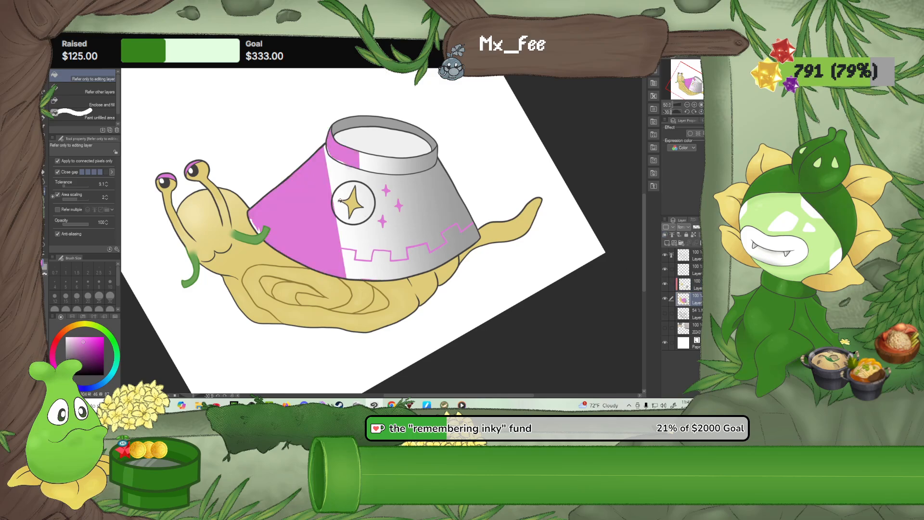
{"action": "key", "text": "ctrl+z"}
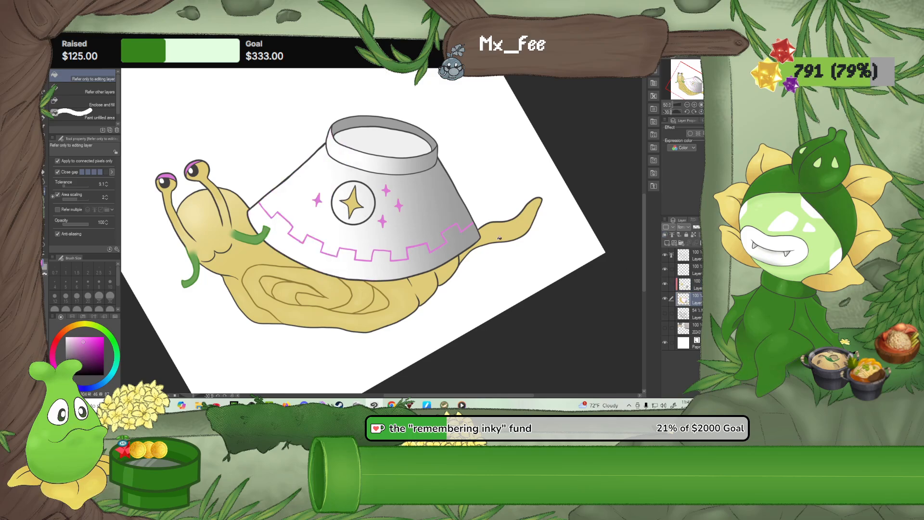
{"action": "left_click", "coordinate": [686, 284]}
{"action": "left_click", "coordinate": [369, 214]}
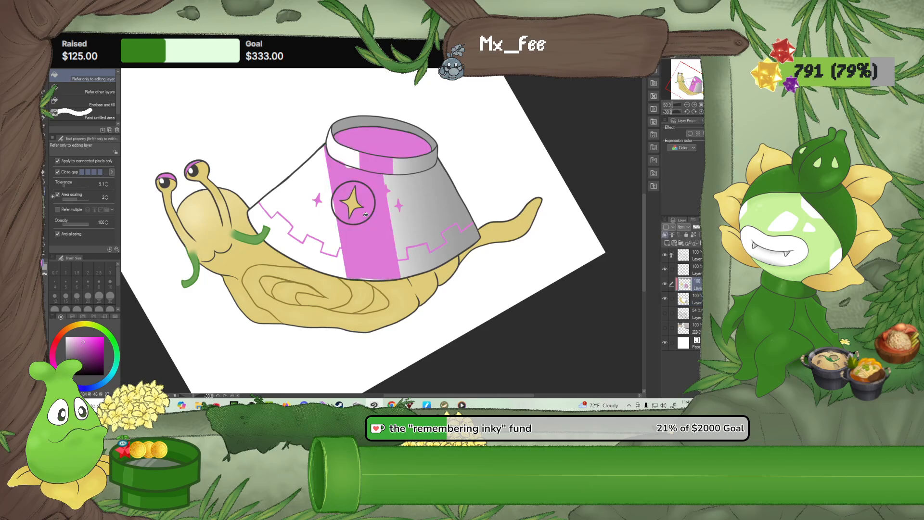
{"action": "key", "text": "ctrl+z"}
Check the two uppermost layers by toggling their visibility, and select the topmost layer
{"action": "scroll", "coordinate": [369, 210], "scroll_direction": "up", "scroll_amount": 4}
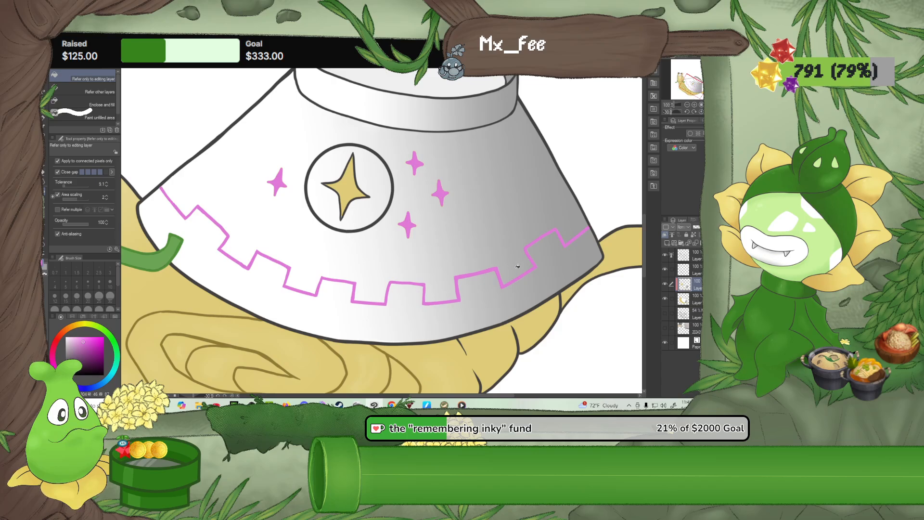
{"action": "left_click", "coordinate": [665, 270]}
{"action": "left_click", "coordinate": [665, 270]}
{"action": "left_click", "coordinate": [665, 255]}
{"action": "left_click", "coordinate": [665, 256]}
{"action": "left_click", "coordinate": [694, 257]}
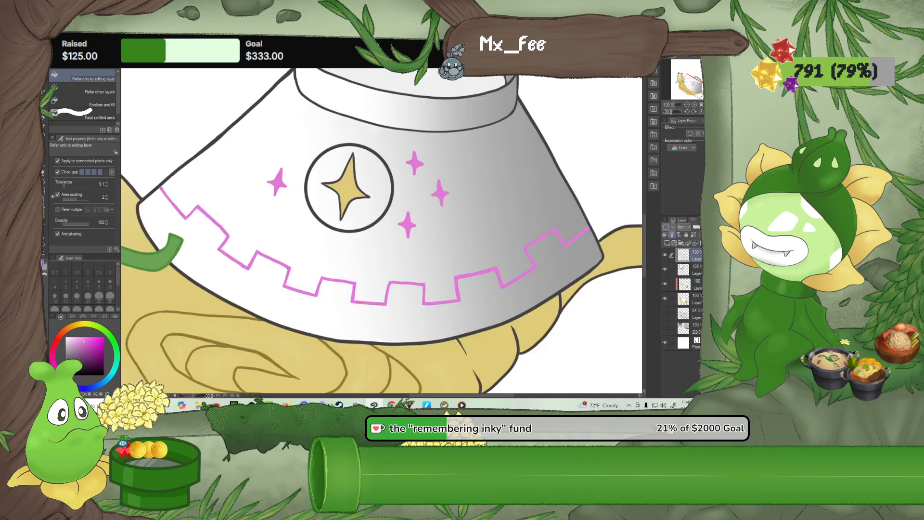
With the size 10 G-pen, thicken the pink zigzag border's segments at the bowl's left end, through the top of the first raised notch
{"action": "scroll", "coordinate": [365, 268], "scroll_direction": "up", "scroll_amount": 3}
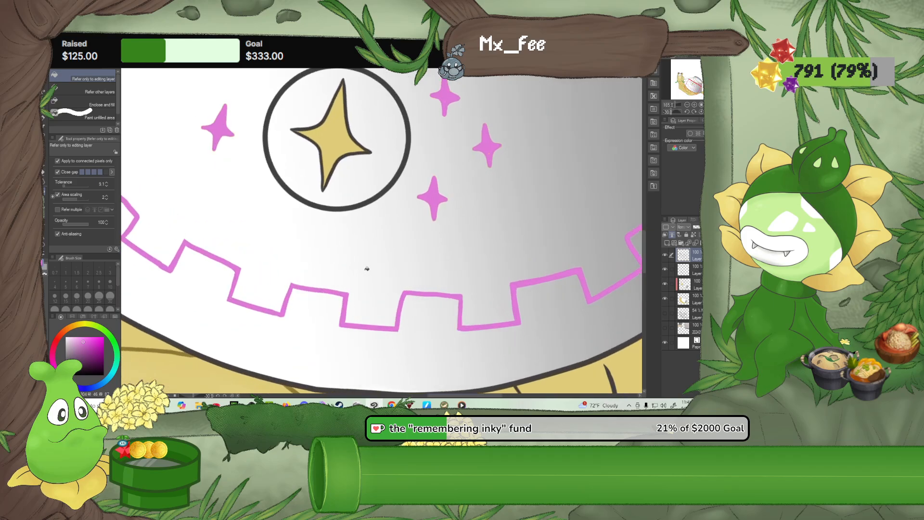
{"action": "left_click_drag", "start_coordinate": [365, 268], "coordinate": [479, 286]}
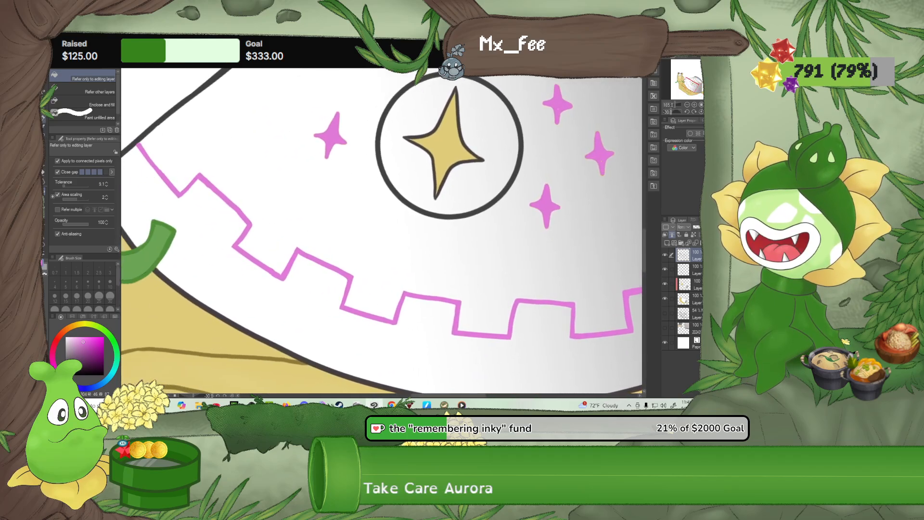
{"action": "left_click", "coordinate": [44, 119]}
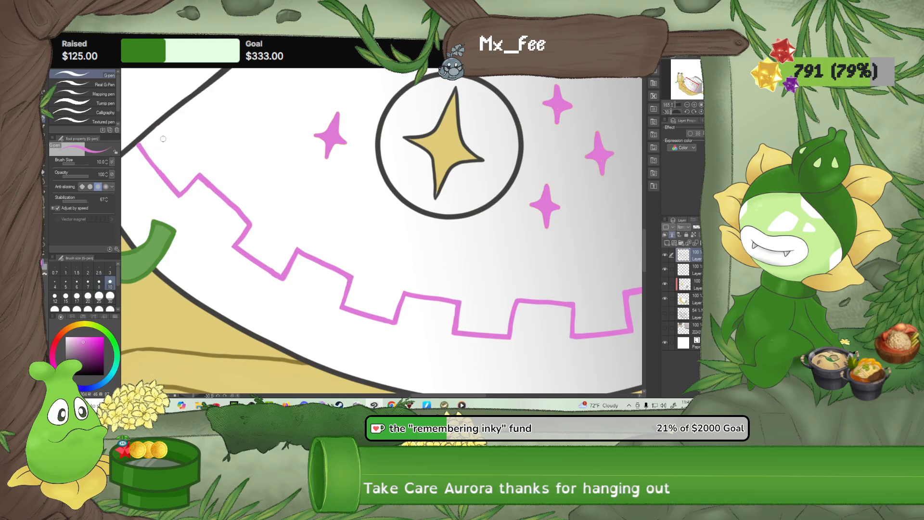
{"action": "scroll", "coordinate": [173, 136], "scroll_direction": "up", "scroll_amount": 1}
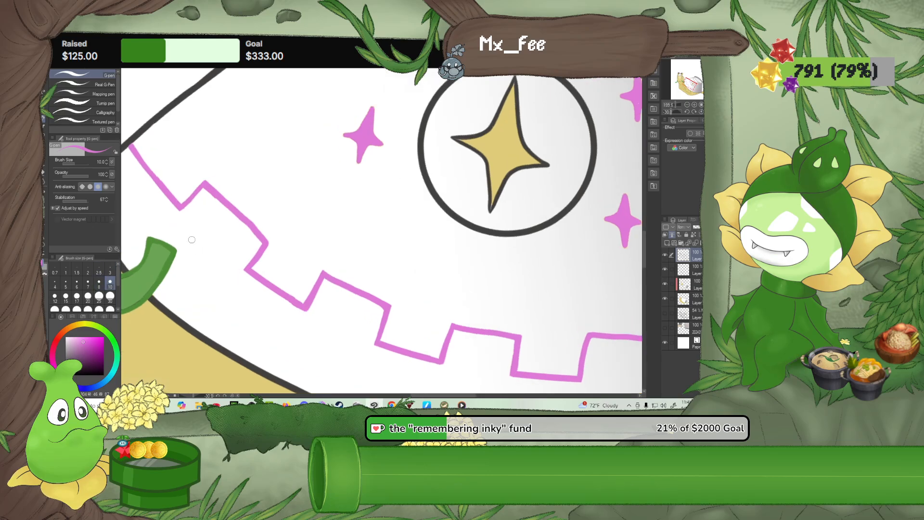
{"action": "mouse_move", "coordinate": [136, 143]}
{"action": "left_mouse_down"}
{"action": "mouse_move", "coordinate": [185, 201]}
{"action": "mouse_move", "coordinate": [140, 153]}
{"action": "left_mouse_up"}
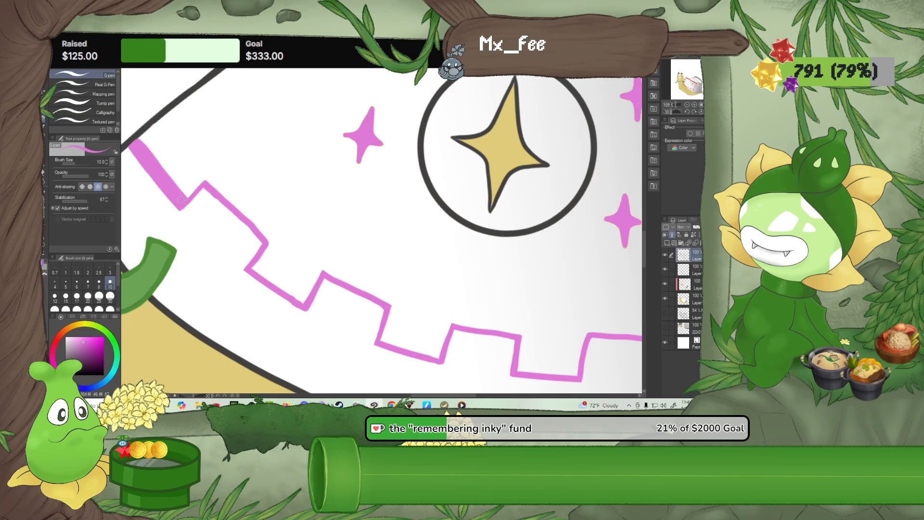
{"action": "mouse_move", "coordinate": [186, 189]}
{"action": "left_mouse_down"}
{"action": "mouse_move", "coordinate": [208, 185]}
{"action": "mouse_move", "coordinate": [191, 193]}
{"action": "left_mouse_up"}
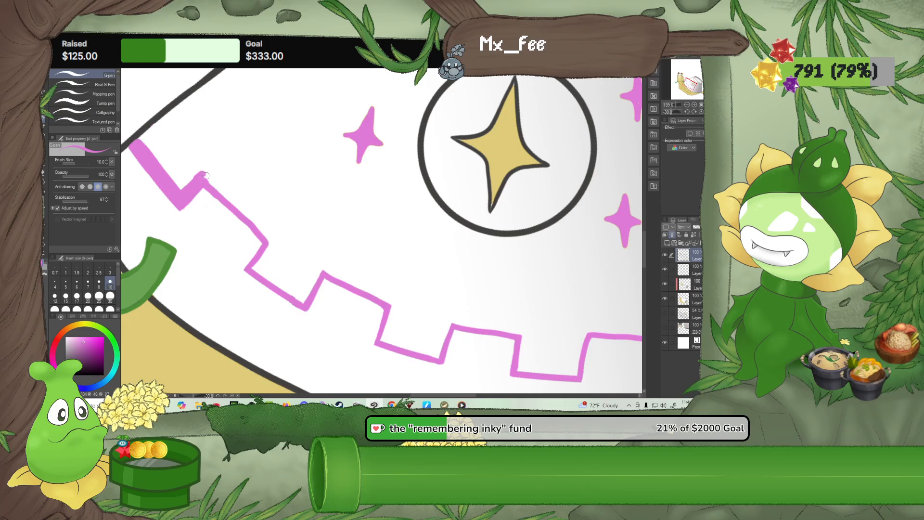
{"action": "mouse_move", "coordinate": [206, 176]}
{"action": "left_mouse_down"}
{"action": "mouse_move", "coordinate": [272, 228]}
{"action": "mouse_move", "coordinate": [265, 243]}
{"action": "left_mouse_up"}
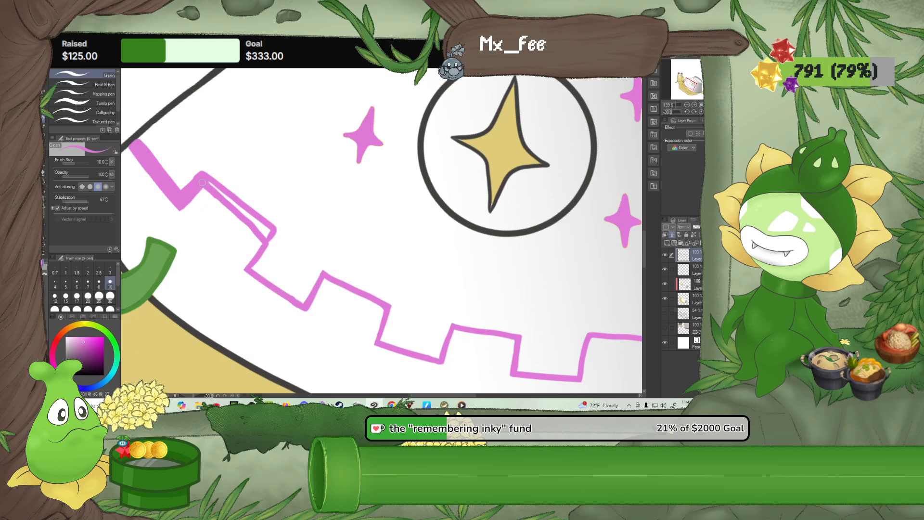
{"action": "left_click_drag", "start_coordinate": [204, 181], "coordinate": [269, 232]}
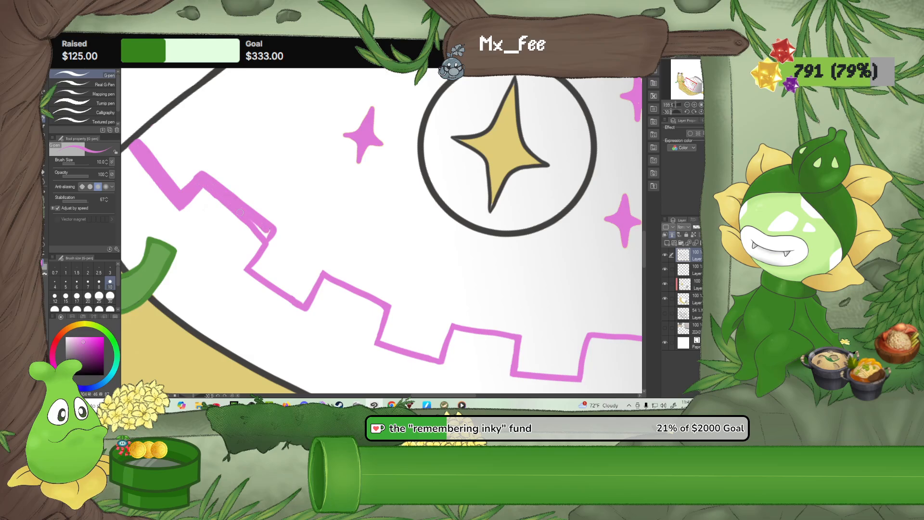
{"action": "key", "text": "e"}
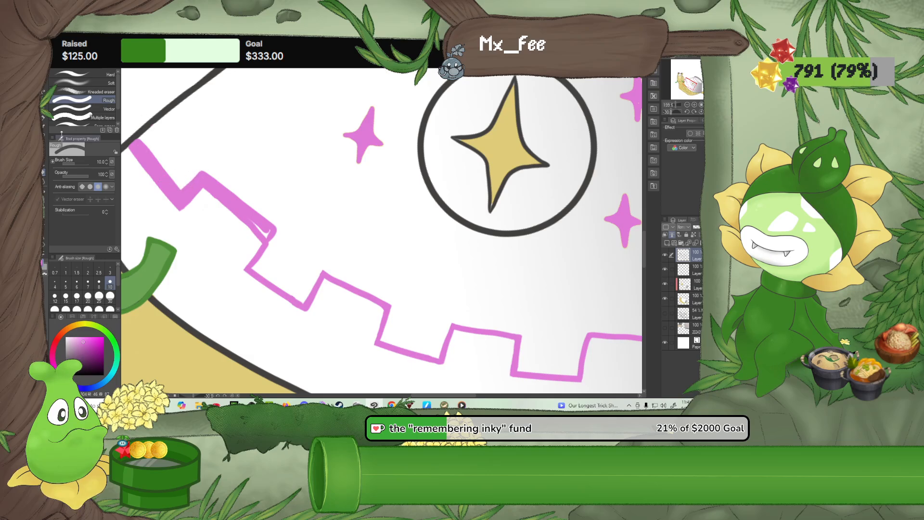
{"action": "key", "text": "p"}
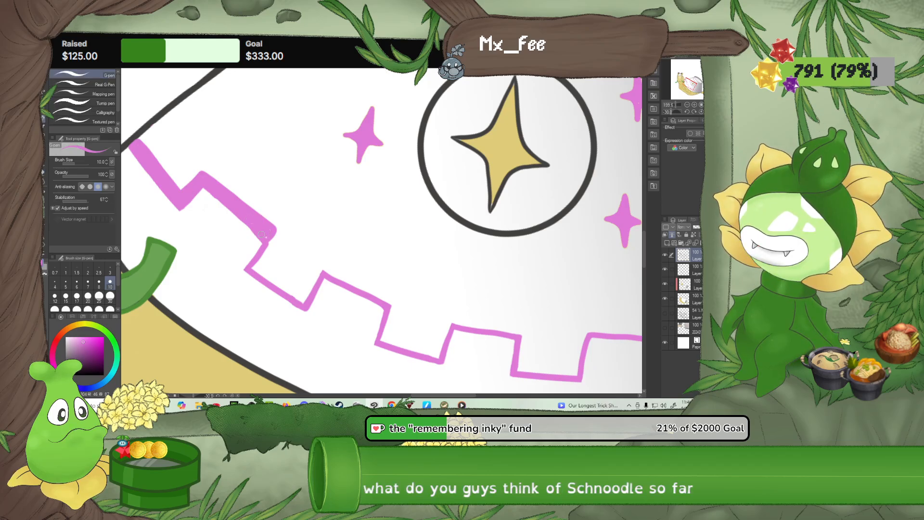
Thicken the short side dropping from the first raised notch and trim its edges with the Rough eraser
{"action": "mouse_move", "coordinate": [263, 235]}
{"action": "left_mouse_down"}
{"action": "mouse_move", "coordinate": [241, 264]}
{"action": "mouse_move", "coordinate": [259, 244]}
{"action": "mouse_move", "coordinate": [248, 262]}
{"action": "left_mouse_up"}
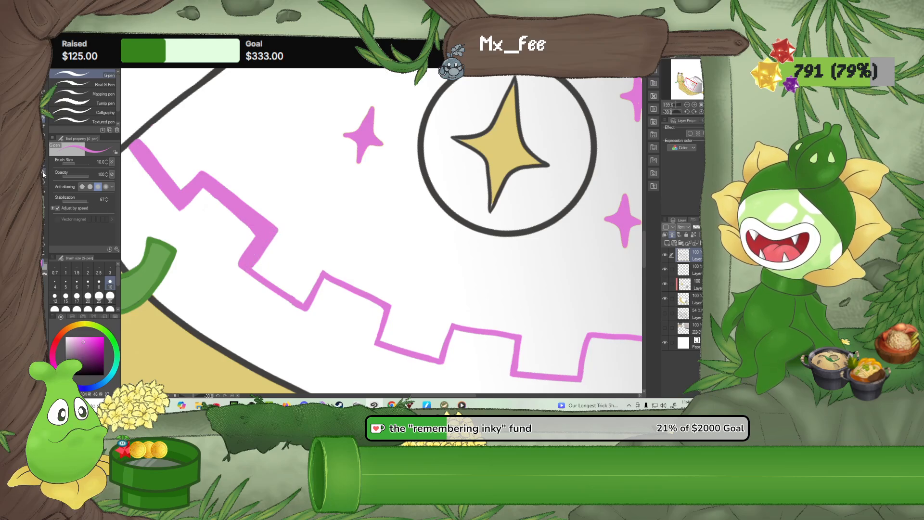
{"action": "key", "text": "e"}
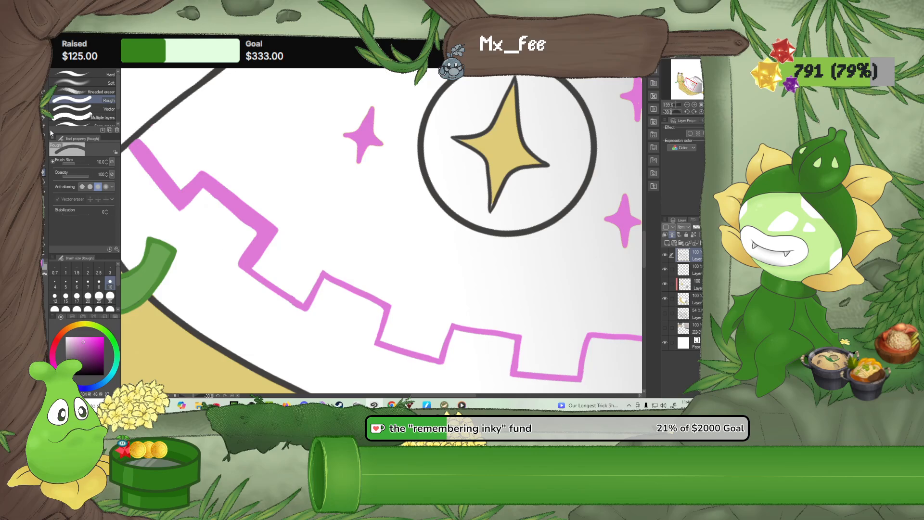
{"action": "key", "text": "p"}
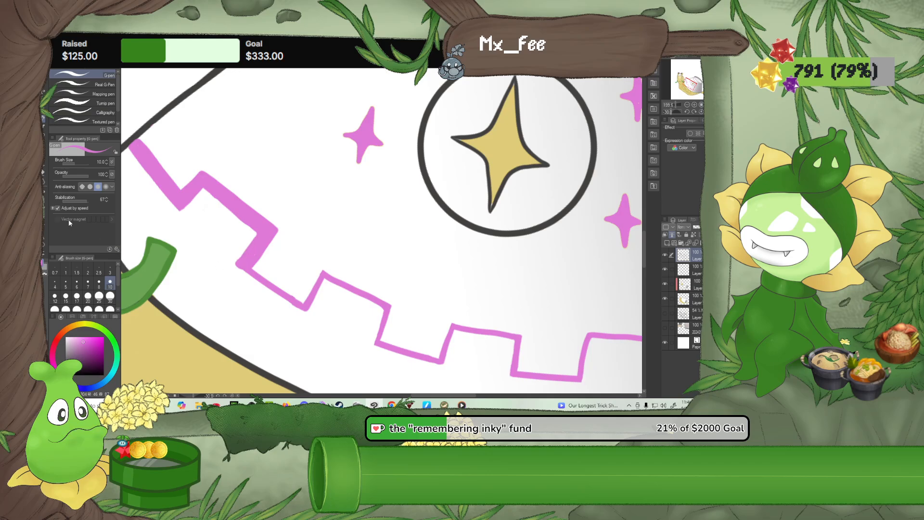
{"action": "key", "text": "e"}
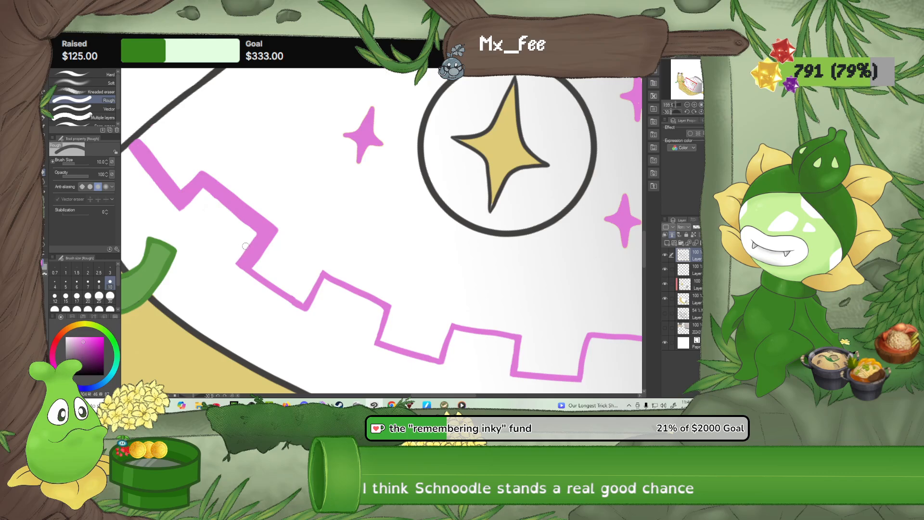
{"action": "left_click", "coordinate": [46, 120]}
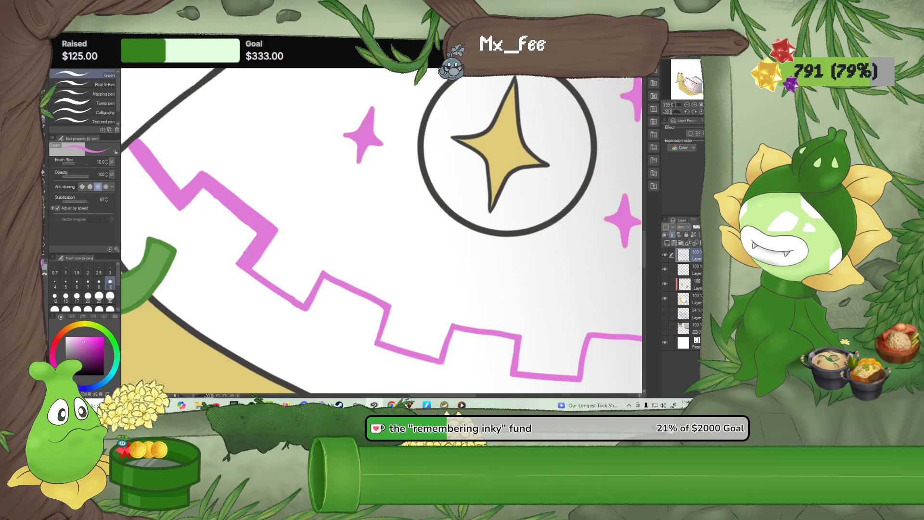
Thicken the following low segment and the whole second raised notch in the same pink, and clean their edges with the Rough eraser
{"action": "mouse_move", "coordinate": [254, 264]}
{"action": "left_mouse_down"}
{"action": "mouse_move", "coordinate": [307, 300]}
{"action": "mouse_move", "coordinate": [252, 267]}
{"action": "mouse_move", "coordinate": [308, 300]}
{"action": "mouse_move", "coordinate": [301, 297]}
{"action": "mouse_move", "coordinate": [323, 267]}
{"action": "mouse_move", "coordinate": [305, 300]}
{"action": "left_mouse_up"}
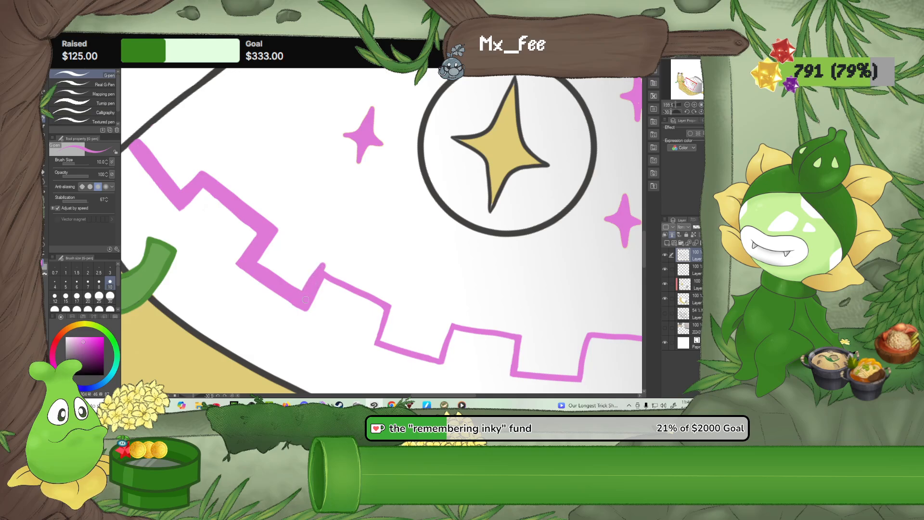
{"action": "left_click", "coordinate": [687, 112]}
{"action": "left_click", "coordinate": [687, 112]}
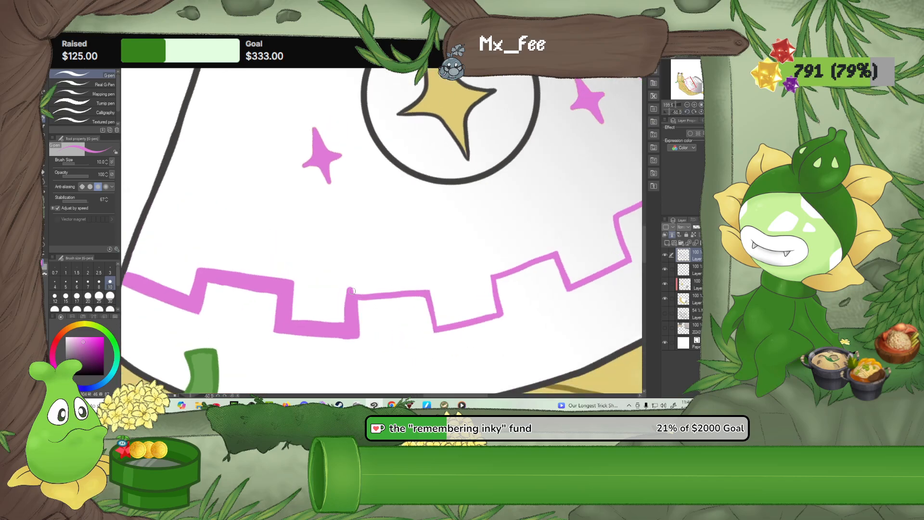
{"action": "mouse_move", "coordinate": [350, 288]}
{"action": "left_mouse_down"}
{"action": "mouse_move", "coordinate": [424, 282]}
{"action": "mouse_move", "coordinate": [428, 292]}
{"action": "left_mouse_up"}
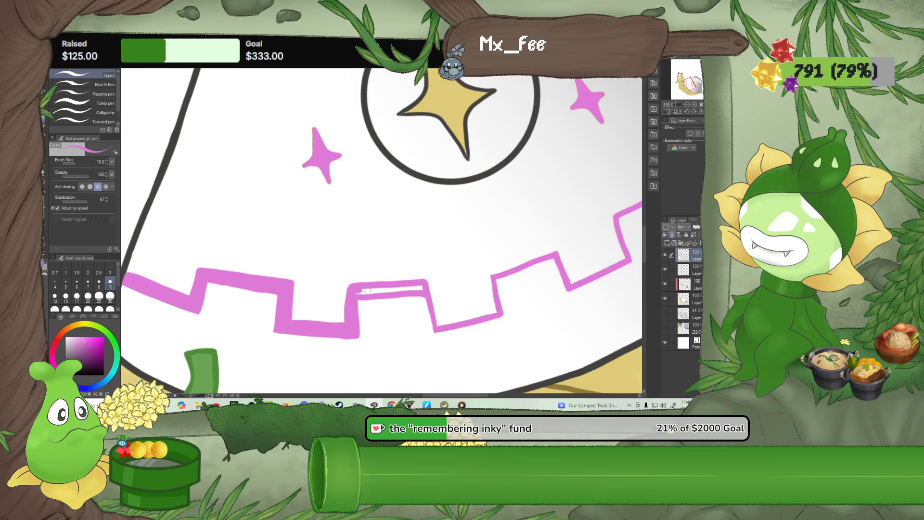
{"action": "mouse_move", "coordinate": [367, 290]}
{"action": "left_mouse_down"}
{"action": "mouse_move", "coordinate": [423, 286]}
{"action": "mouse_move", "coordinate": [362, 294]}
{"action": "mouse_move", "coordinate": [414, 287]}
{"action": "left_mouse_up"}
{"action": "left_click_drag", "start_coordinate": [421, 294], "coordinate": [433, 330]}
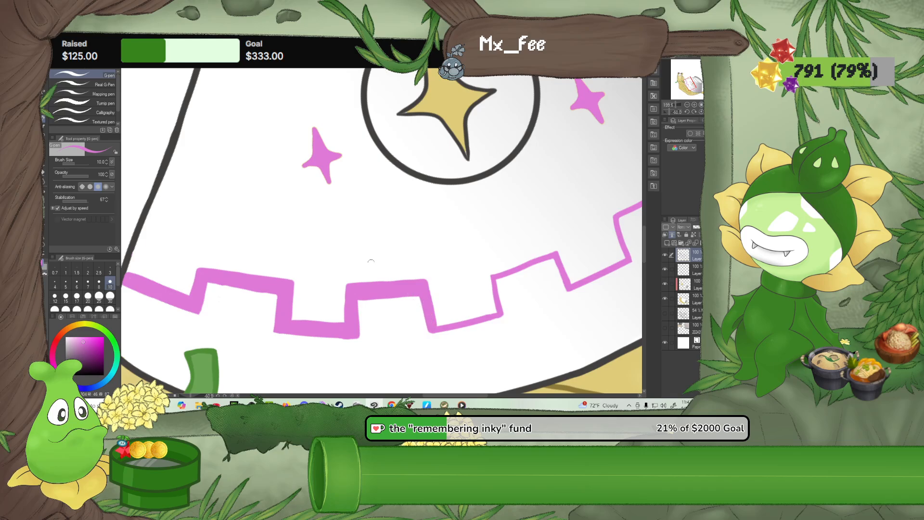
{"action": "left_click", "coordinate": [43, 175]}
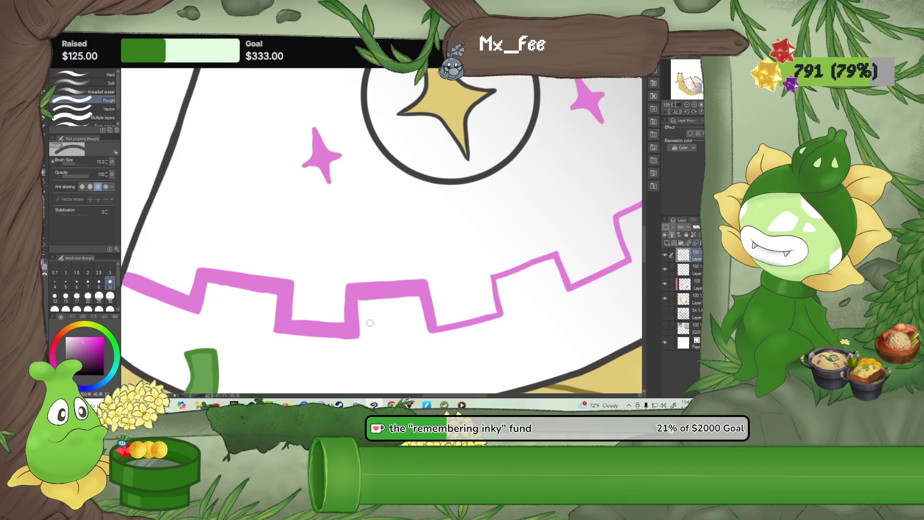
{"action": "left_click_drag", "start_coordinate": [333, 341], "coordinate": [367, 340]}
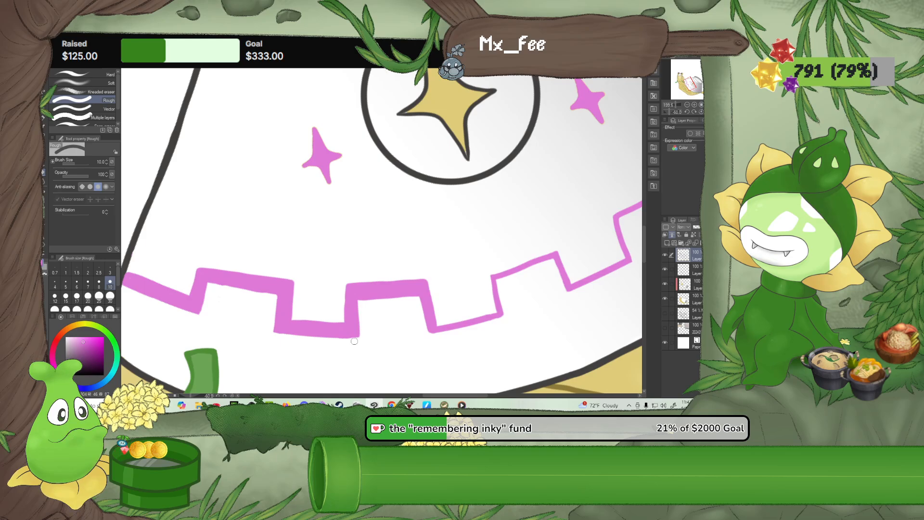
With the G-pen, thicken the next two low segments of the zigzag border beyond the second raised notch
{"action": "left_click_drag", "start_coordinate": [338, 279], "coordinate": [200, 253]}
{"action": "left_click", "coordinate": [44, 118]}
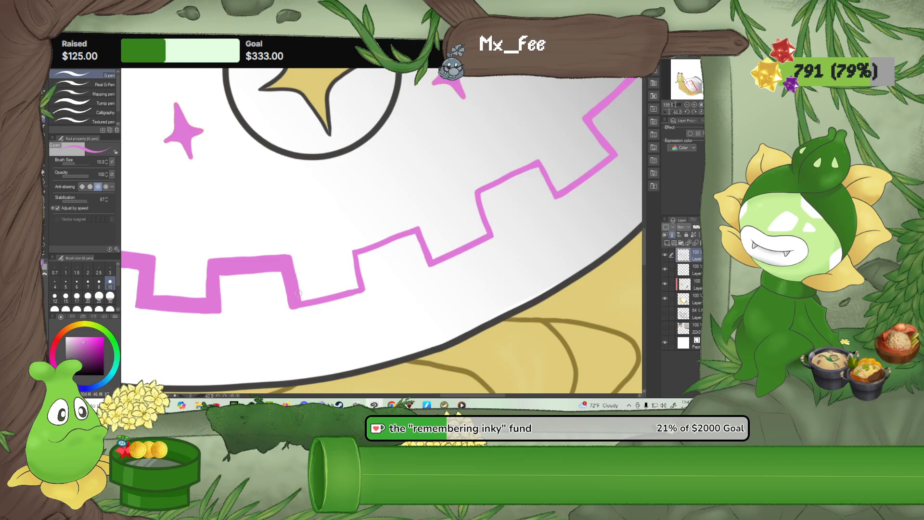
{"action": "mouse_move", "coordinate": [298, 298]}
{"action": "left_mouse_down"}
{"action": "mouse_move", "coordinate": [357, 282]}
{"action": "mouse_move", "coordinate": [302, 300]}
{"action": "left_mouse_up"}
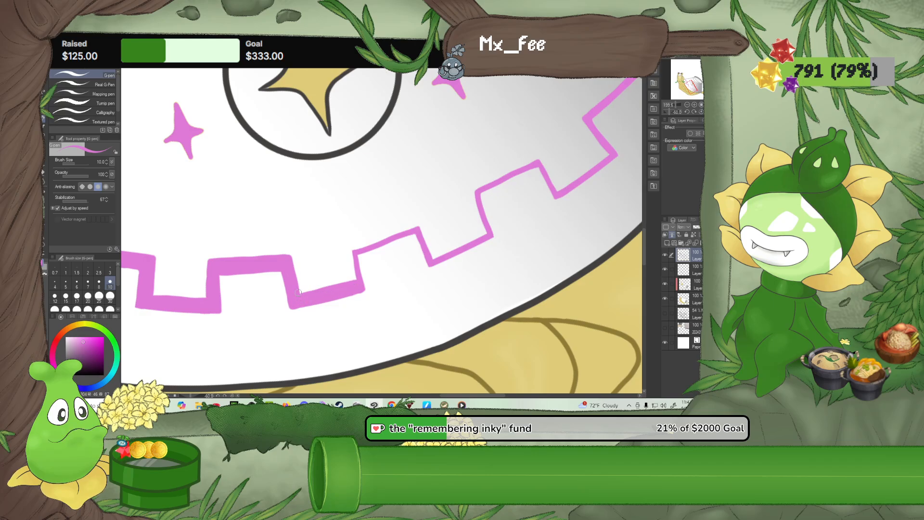
{"action": "left_click_drag", "start_coordinate": [433, 255], "coordinate": [482, 233]}
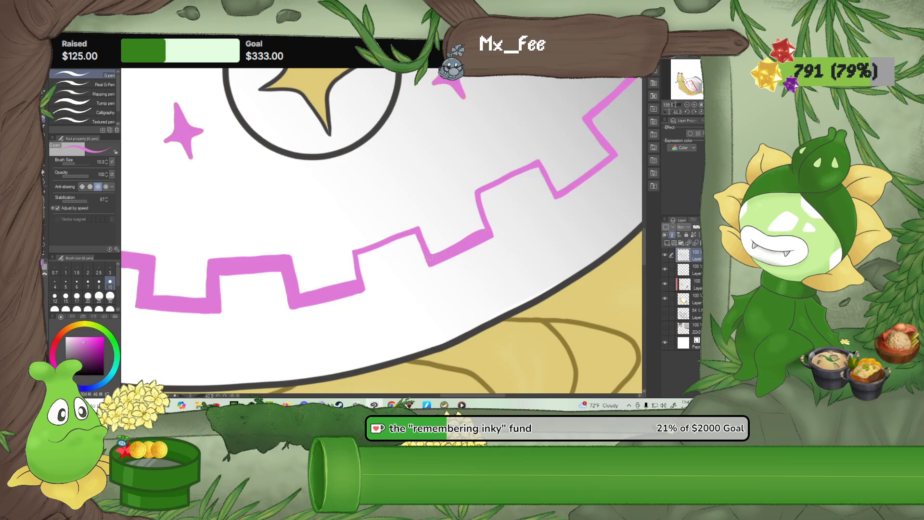
{"action": "left_click_drag", "start_coordinate": [430, 258], "coordinate": [448, 250]}
Choose a darker pink and thicken the two outer segments of the border on the bowl's shaded right side
{"action": "left_click_drag", "start_coordinate": [535, 220], "coordinate": [419, 283]}
{"action": "mouse_move", "coordinate": [439, 252]}
{"action": "left_mouse_down"}
{"action": "mouse_move", "coordinate": [496, 218]}
{"action": "mouse_move", "coordinate": [441, 294]}
{"action": "left_mouse_up"}
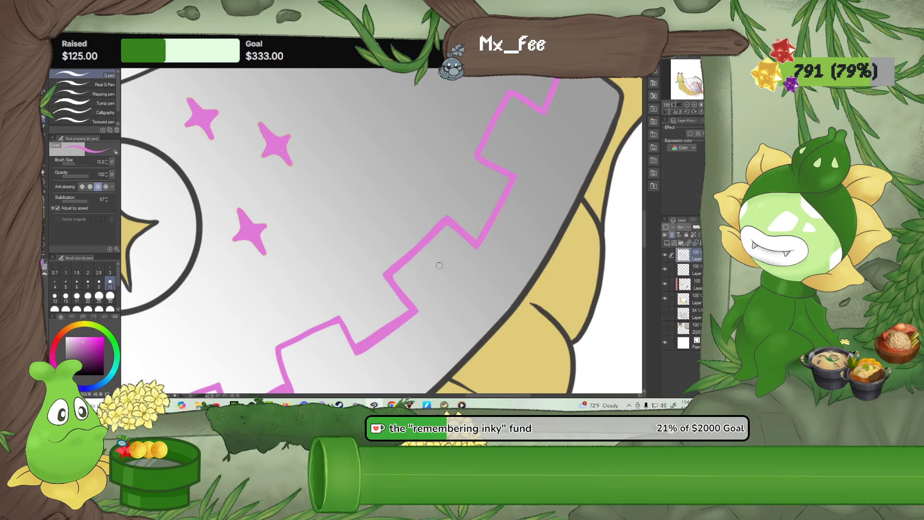
{"action": "left_click", "coordinate": [88, 344]}
{"action": "left_click_drag", "start_coordinate": [474, 243], "coordinate": [515, 177]}
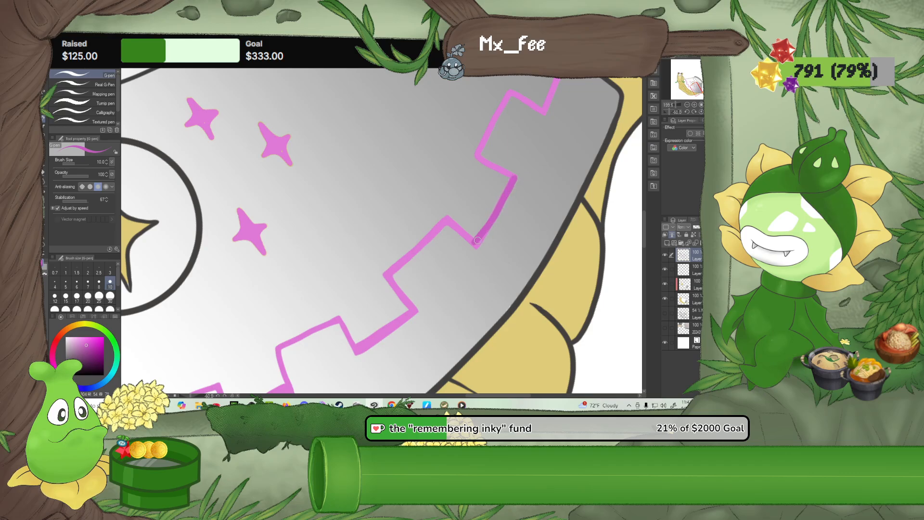
{"action": "left_click_drag", "start_coordinate": [480, 245], "coordinate": [515, 176]}
{"action": "mouse_move", "coordinate": [538, 134]}
{"action": "left_mouse_down"}
{"action": "mouse_move", "coordinate": [497, 193]}
{"action": "mouse_move", "coordinate": [517, 145]}
{"action": "mouse_move", "coordinate": [495, 206]}
{"action": "left_mouse_up"}
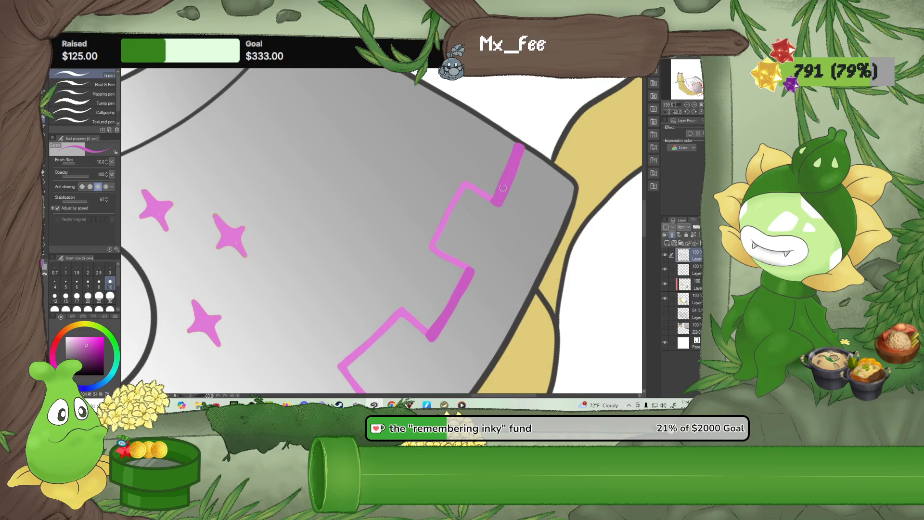
Using the darker pink, thicken the short connecting segment and start of the inner segment below the shaded right end
{"action": "left_click_drag", "start_coordinate": [443, 265], "coordinate": [481, 180]}
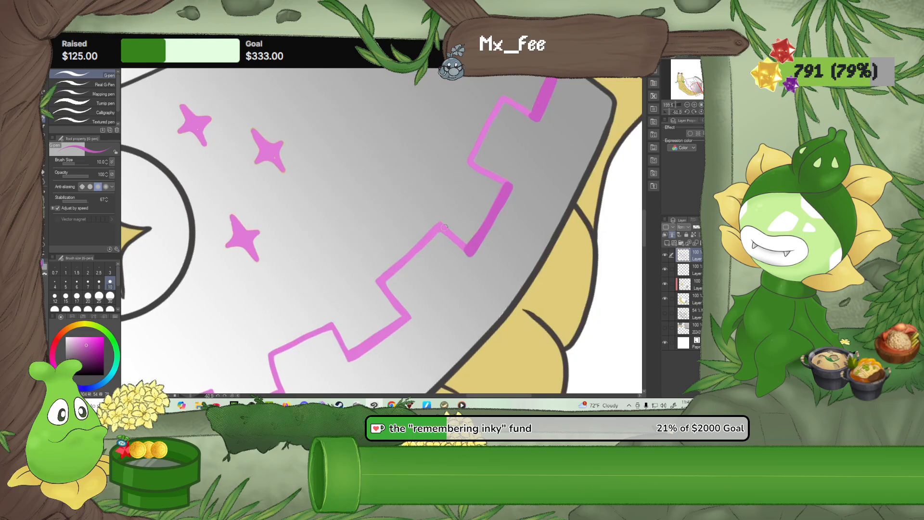
{"action": "mouse_move", "coordinate": [409, 252]}
{"action": "left_mouse_down"}
{"action": "mouse_move", "coordinate": [442, 222]}
{"action": "mouse_move", "coordinate": [469, 258]}
{"action": "mouse_move", "coordinate": [482, 235]}
{"action": "mouse_move", "coordinate": [467, 250]}
{"action": "mouse_move", "coordinate": [442, 227]}
{"action": "left_mouse_up"}
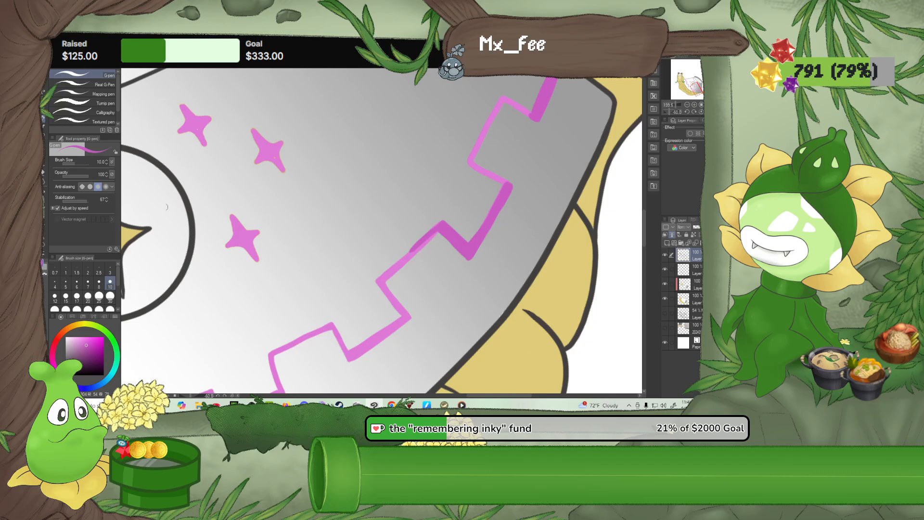
{"action": "key", "text": "e"}
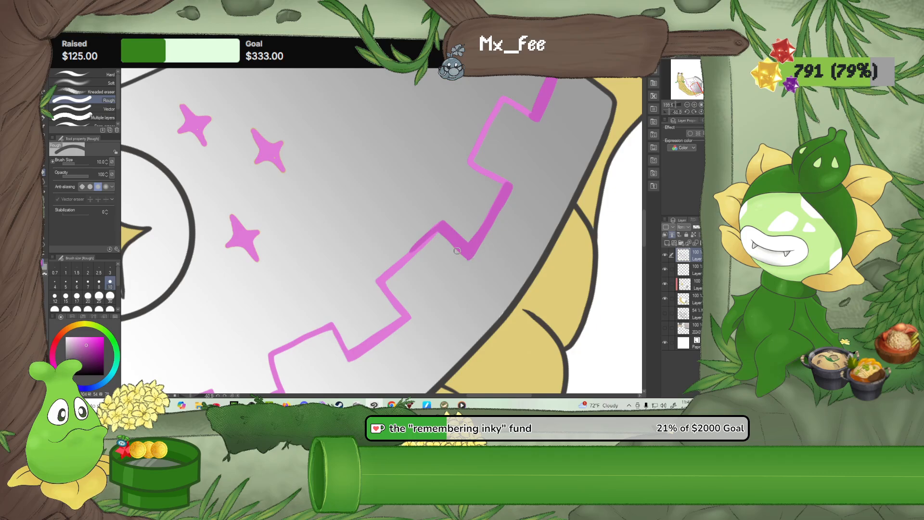
{"action": "key", "text": "p"}
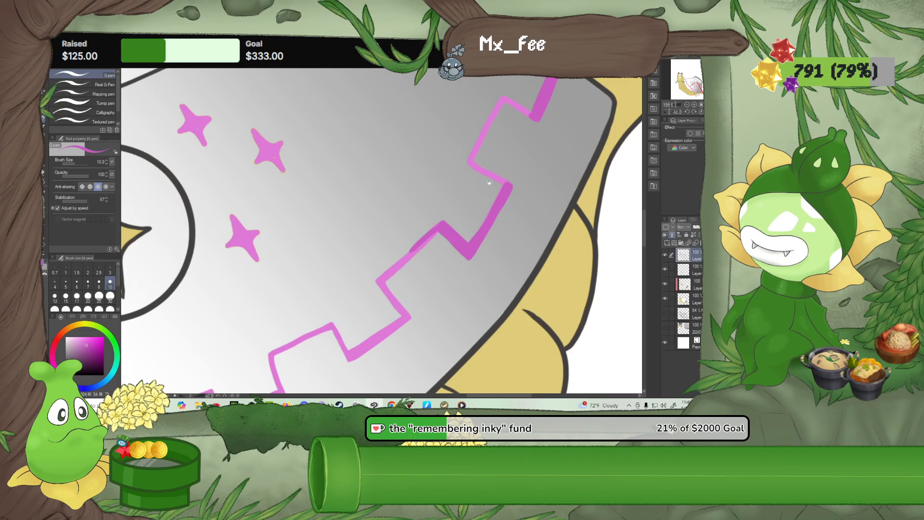
Thicken the last raised notch at the border's shaded end in darker pink and trim its inner edge with the Rough eraser
{"action": "left_click_drag", "start_coordinate": [577, 131], "coordinate": [569, 193]}
{"action": "left_click", "coordinate": [684, 111]}
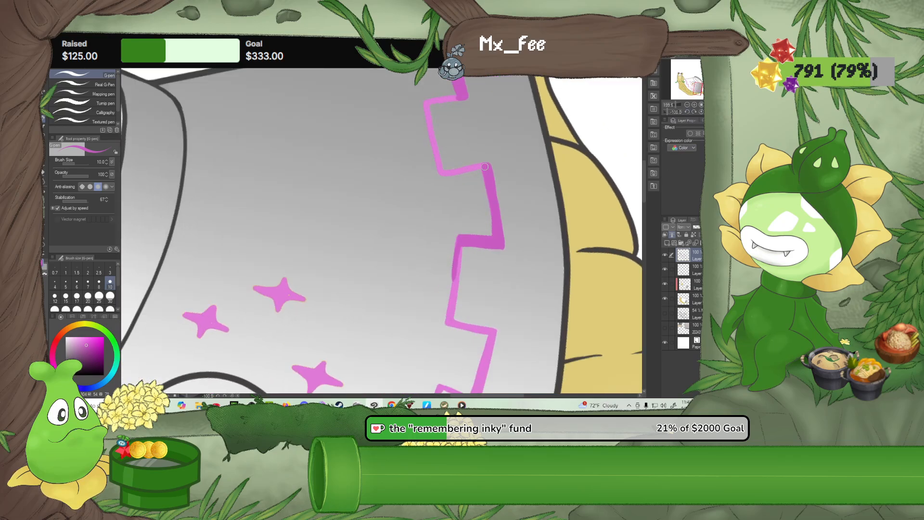
{"action": "mouse_move", "coordinate": [487, 165]}
{"action": "left_mouse_down"}
{"action": "mouse_move", "coordinate": [441, 171]}
{"action": "mouse_move", "coordinate": [470, 150]}
{"action": "mouse_move", "coordinate": [434, 207]}
{"action": "mouse_move", "coordinate": [423, 145]}
{"action": "mouse_move", "coordinate": [452, 135]}
{"action": "mouse_move", "coordinate": [411, 142]}
{"action": "mouse_move", "coordinate": [428, 219]}
{"action": "mouse_move", "coordinate": [472, 206]}
{"action": "mouse_move", "coordinate": [430, 215]}
{"action": "mouse_move", "coordinate": [417, 157]}
{"action": "left_mouse_up"}
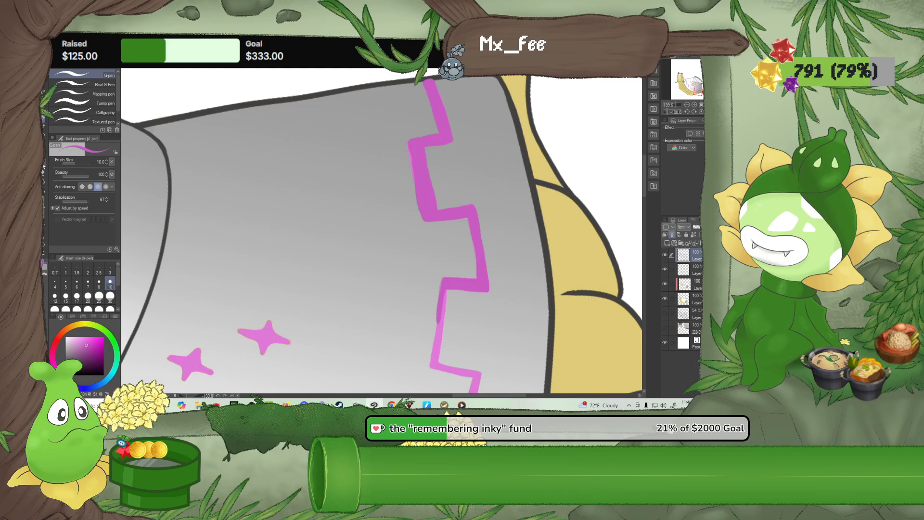
{"action": "key", "text": "e"}
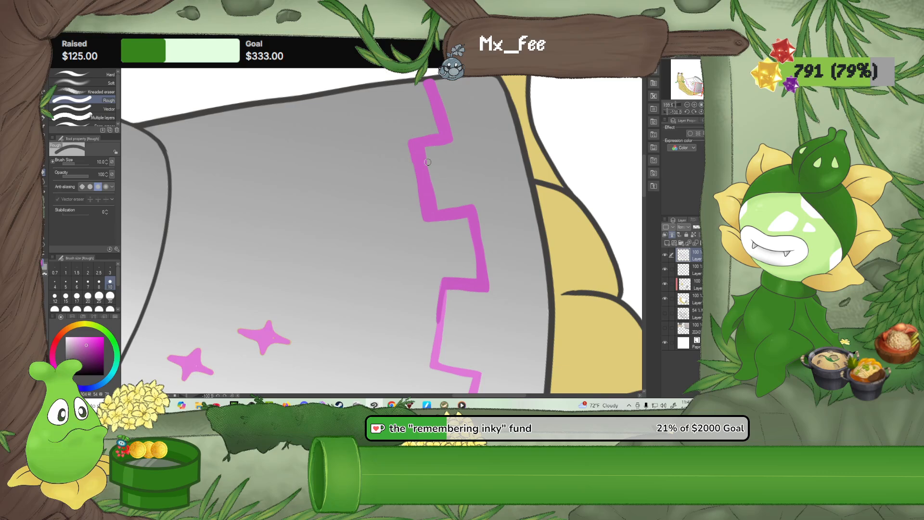
{"action": "left_click_drag", "start_coordinate": [409, 167], "coordinate": [406, 118]}
{"action": "key", "text": "ctrl+z"}
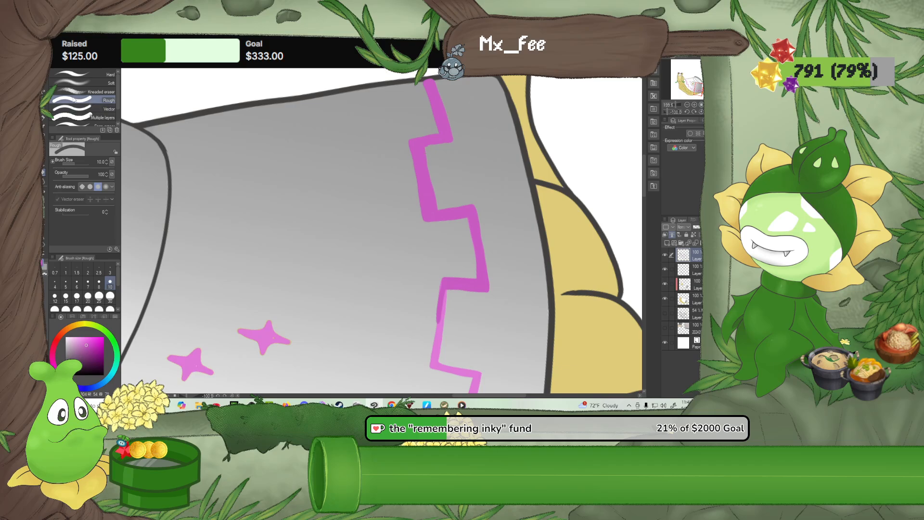
With the G-pen in darker pink, thicken the next inner segment of the zigzag border and the short connectors at both its ends
{"action": "key", "text": "p"}
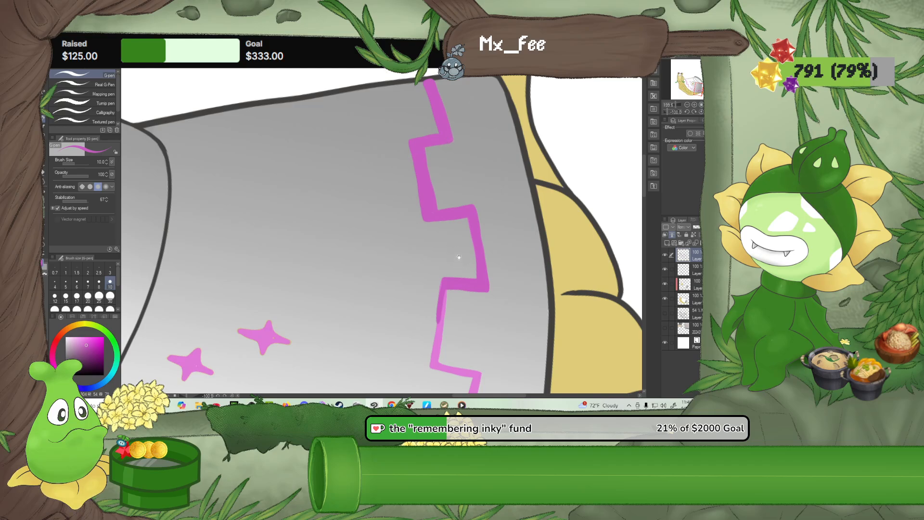
{"action": "left_click_drag", "start_coordinate": [457, 256], "coordinate": [439, 191]}
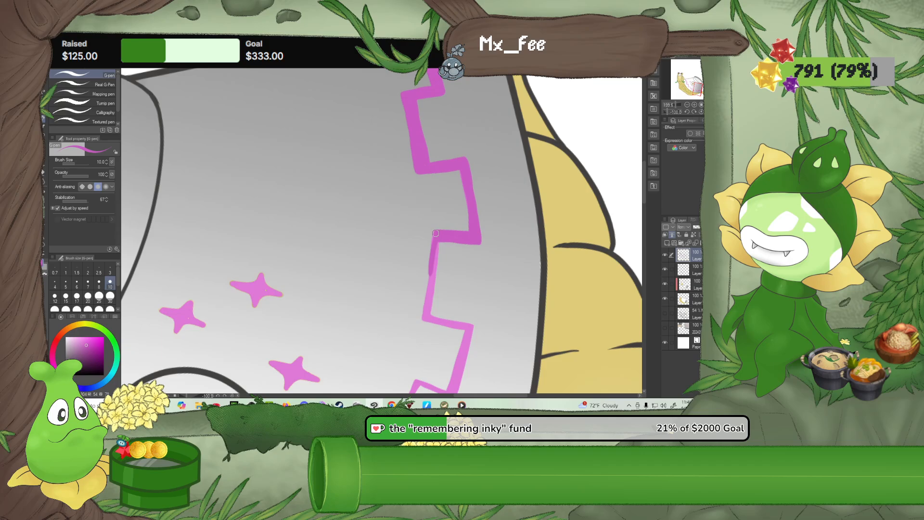
{"action": "mouse_move", "coordinate": [435, 233]}
{"action": "left_mouse_down"}
{"action": "mouse_move", "coordinate": [426, 314]}
{"action": "mouse_move", "coordinate": [443, 230]}
{"action": "mouse_move", "coordinate": [423, 271]}
{"action": "mouse_move", "coordinate": [475, 277]}
{"action": "left_mouse_up"}
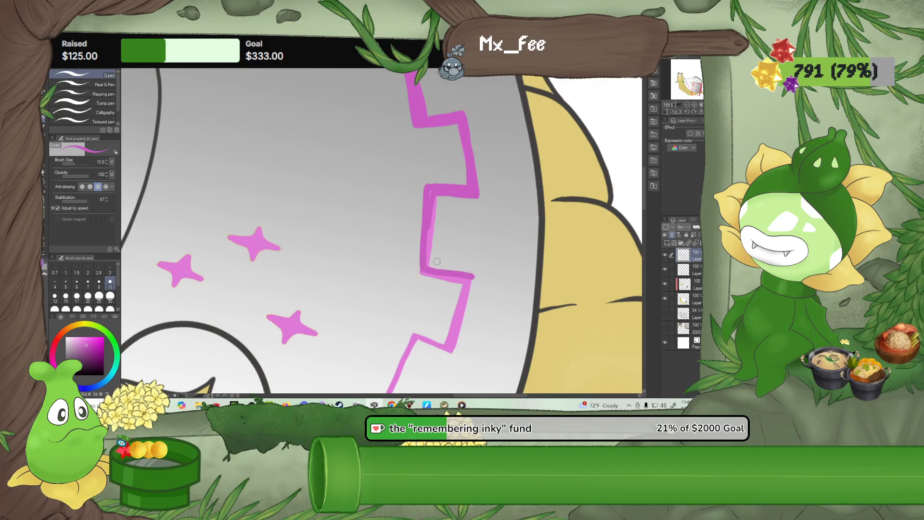
{"action": "mouse_move", "coordinate": [424, 261]}
{"action": "left_mouse_down"}
{"action": "mouse_move", "coordinate": [474, 271]}
{"action": "mouse_move", "coordinate": [429, 265]}
{"action": "mouse_move", "coordinate": [438, 194]}
{"action": "left_mouse_up"}
{"action": "key", "text": "ctrl+z"}
{"action": "left_click_drag", "start_coordinate": [430, 267], "coordinate": [435, 198]}
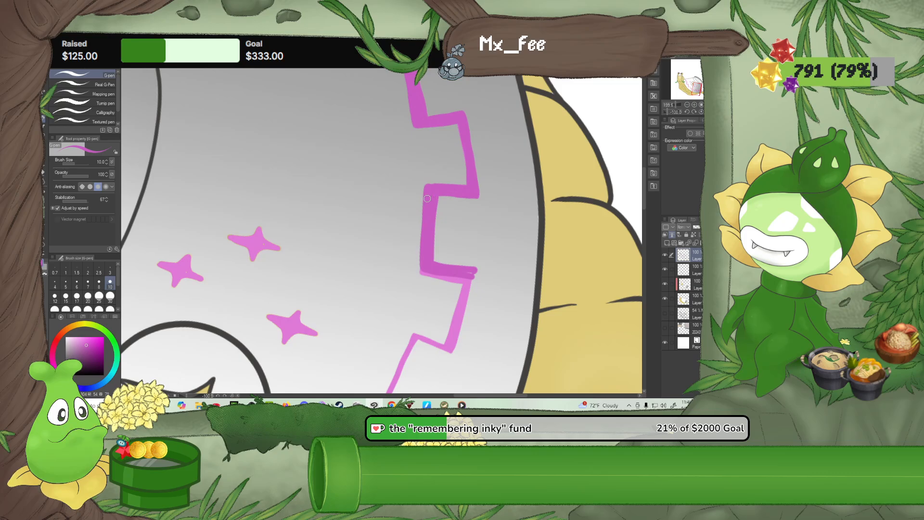
{"action": "left_click_drag", "start_coordinate": [427, 199], "coordinate": [481, 199]}
{"action": "key", "text": "e"}
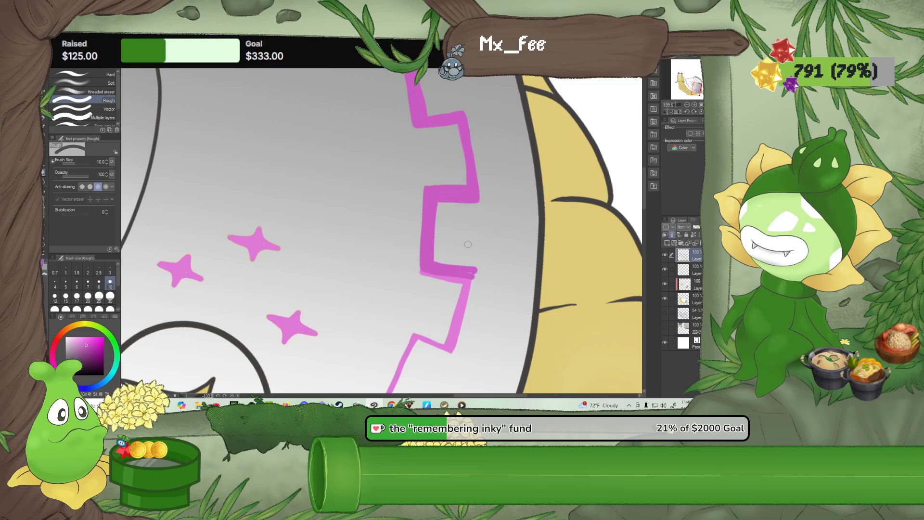
{"action": "left_click_drag", "start_coordinate": [468, 245], "coordinate": [476, 141]}
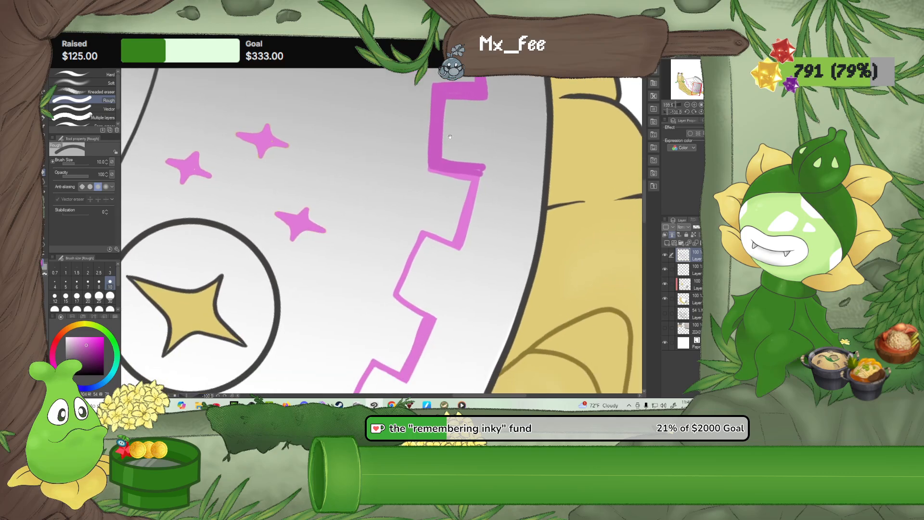
Sample the border's lighter pink with the G-pen in use and thicken the following outer segment, inner segment and short connectors
{"action": "left_click", "coordinate": [42, 121]}
{"action": "mouse_move", "coordinate": [422, 189]}
{"action": "left_mouse_down"}
{"action": "mouse_move", "coordinate": [428, 279]}
{"action": "mouse_move", "coordinate": [414, 188]}
{"action": "left_mouse_up"}
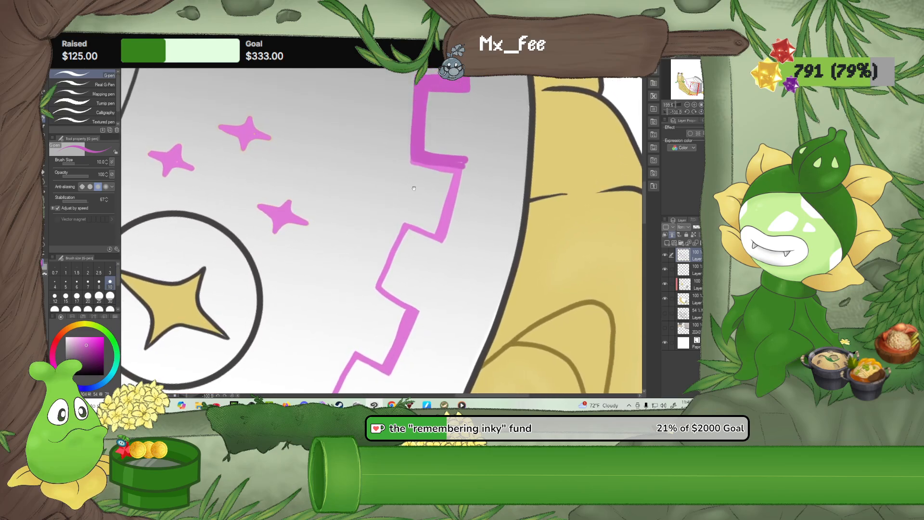
{"action": "left_click", "coordinate": [451, 209], "text": "alt"}
{"action": "left_click_drag", "start_coordinate": [453, 171], "coordinate": [434, 232]}
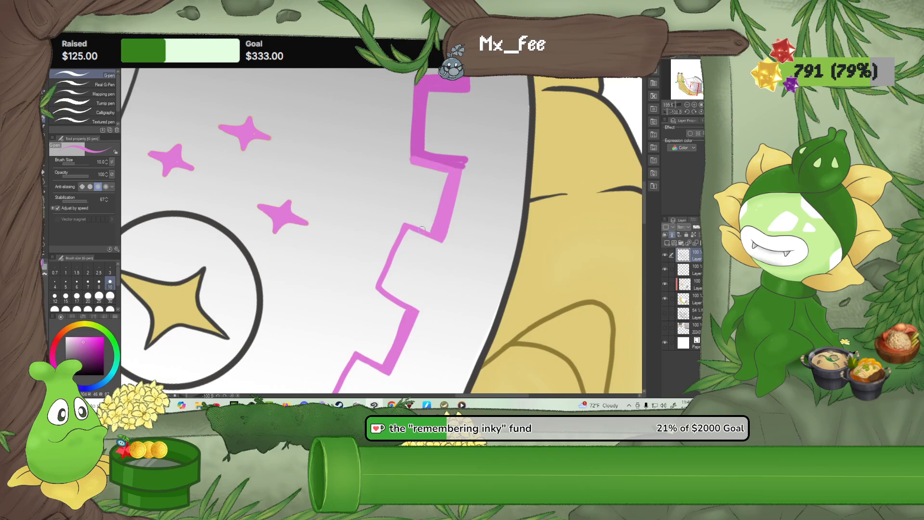
{"action": "mouse_move", "coordinate": [382, 291]}
{"action": "left_mouse_down"}
{"action": "mouse_move", "coordinate": [415, 230]}
{"action": "mouse_move", "coordinate": [380, 287]}
{"action": "left_mouse_up"}
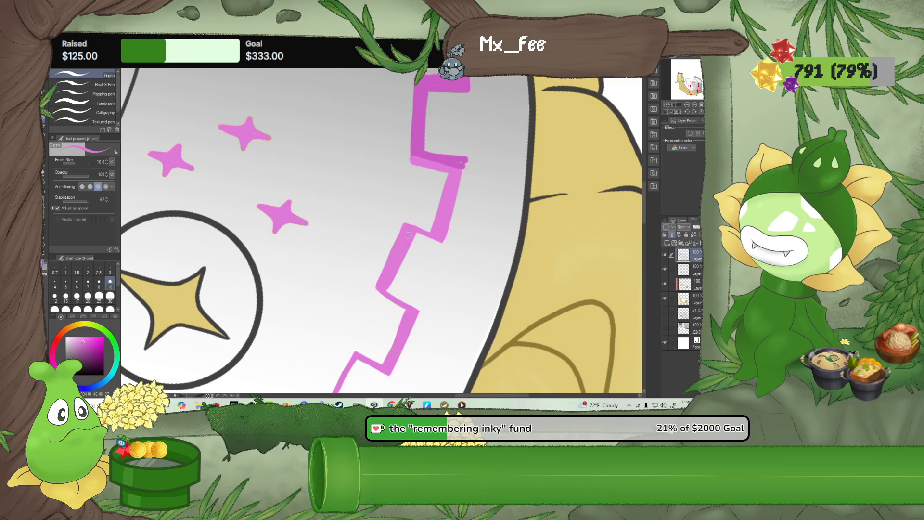
{"action": "left_click_drag", "start_coordinate": [413, 235], "coordinate": [442, 245]}
{"action": "mouse_move", "coordinate": [428, 273]}
{"action": "left_mouse_down"}
{"action": "mouse_move", "coordinate": [428, 196]}
{"action": "mouse_move", "coordinate": [394, 214]}
{"action": "mouse_move", "coordinate": [421, 229]}
{"action": "left_mouse_up"}
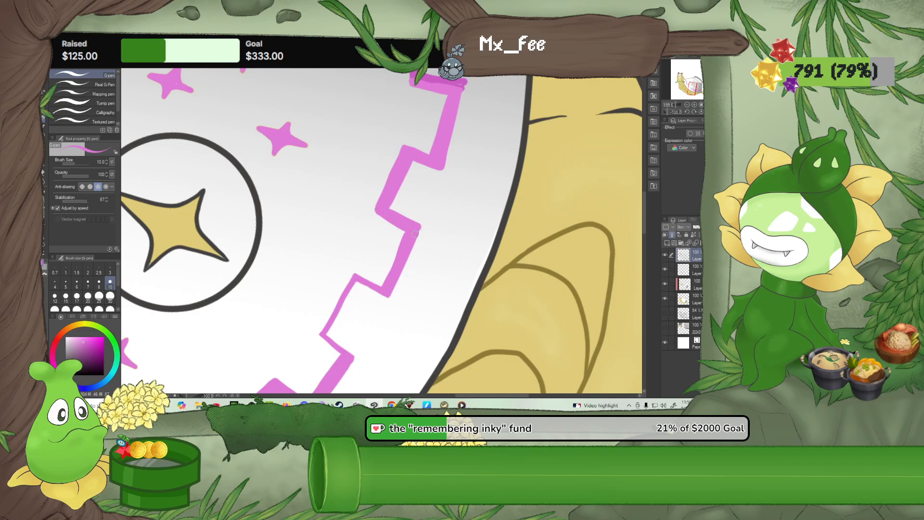
Thicken the last thin inner segment and its connectors beside the star emblem in light pink, tidying the edge with the Rough eraser
{"action": "left_click_drag", "start_coordinate": [398, 257], "coordinate": [444, 189]}
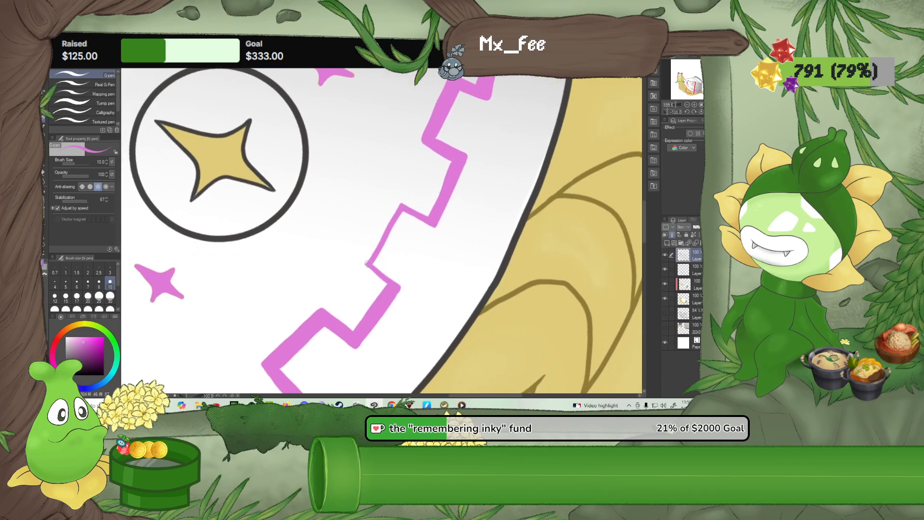
{"action": "mouse_move", "coordinate": [366, 264]}
{"action": "left_mouse_down"}
{"action": "mouse_move", "coordinate": [403, 206]}
{"action": "mouse_move", "coordinate": [428, 218]}
{"action": "mouse_move", "coordinate": [432, 210]}
{"action": "mouse_move", "coordinate": [404, 211]}
{"action": "mouse_move", "coordinate": [435, 228]}
{"action": "left_mouse_up"}
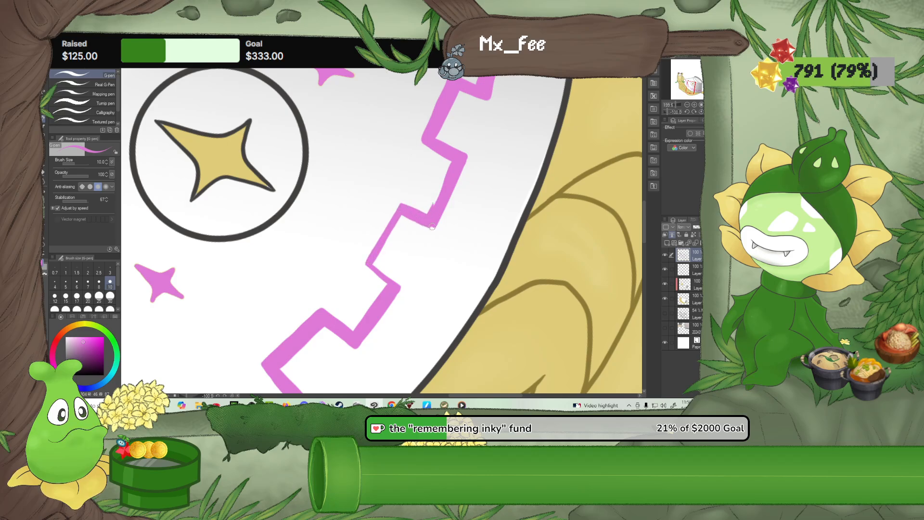
{"action": "mouse_move", "coordinate": [374, 258]}
{"action": "left_mouse_down"}
{"action": "mouse_move", "coordinate": [398, 286]}
{"action": "mouse_move", "coordinate": [384, 255]}
{"action": "mouse_move", "coordinate": [408, 217]}
{"action": "mouse_move", "coordinate": [378, 256]}
{"action": "left_mouse_up"}
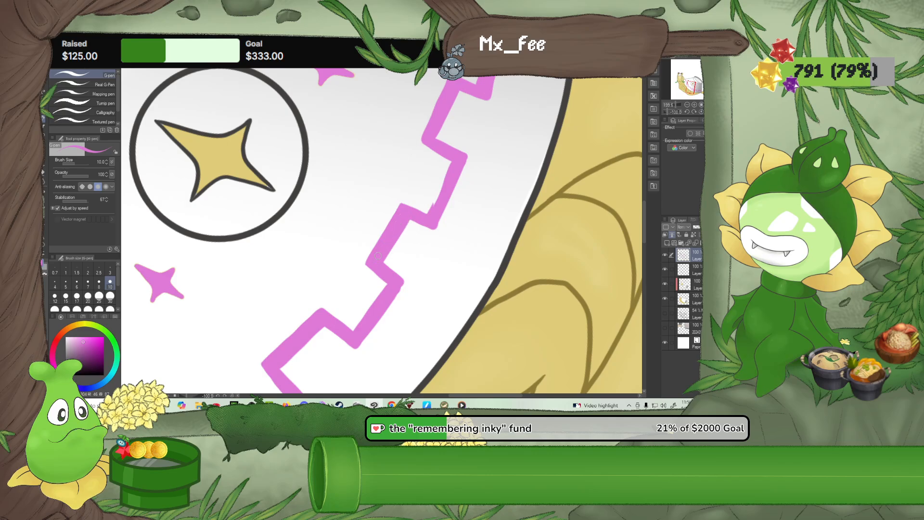
{"action": "key", "text": "e"}
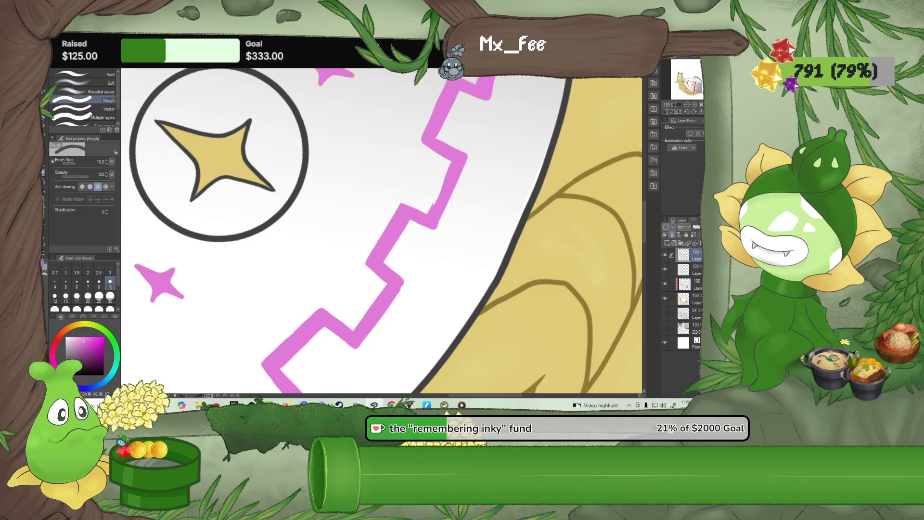
{"action": "left_click_drag", "start_coordinate": [427, 211], "coordinate": [432, 188]}
{"action": "scroll", "coordinate": [398, 199], "scroll_direction": "down", "scroll_amount": 1}
{"action": "scroll", "coordinate": [398, 199], "scroll_direction": "down", "scroll_amount": 2}
{"action": "scroll", "coordinate": [400, 212], "scroll_direction": "up", "scroll_amount": 4}
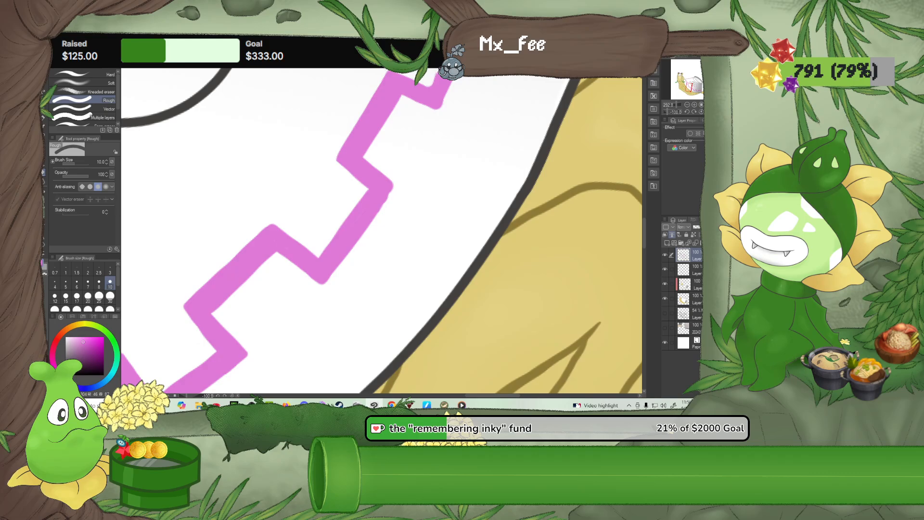
With the G-pen at size 6, sharpen the corners and straighten the edges of the newly thickened light pink notches
{"action": "left_click", "coordinate": [44, 118]}
{"action": "left_click", "coordinate": [77, 282]}
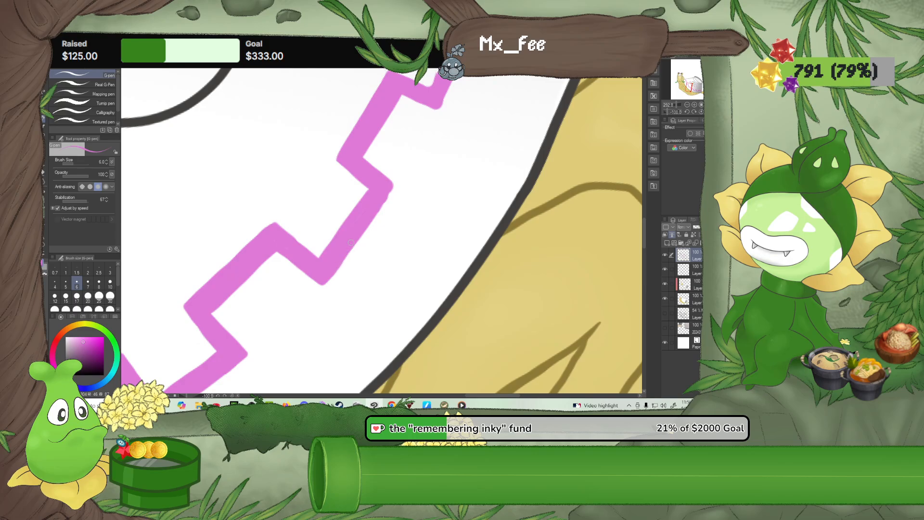
{"action": "left_click_drag", "start_coordinate": [378, 210], "coordinate": [395, 187]}
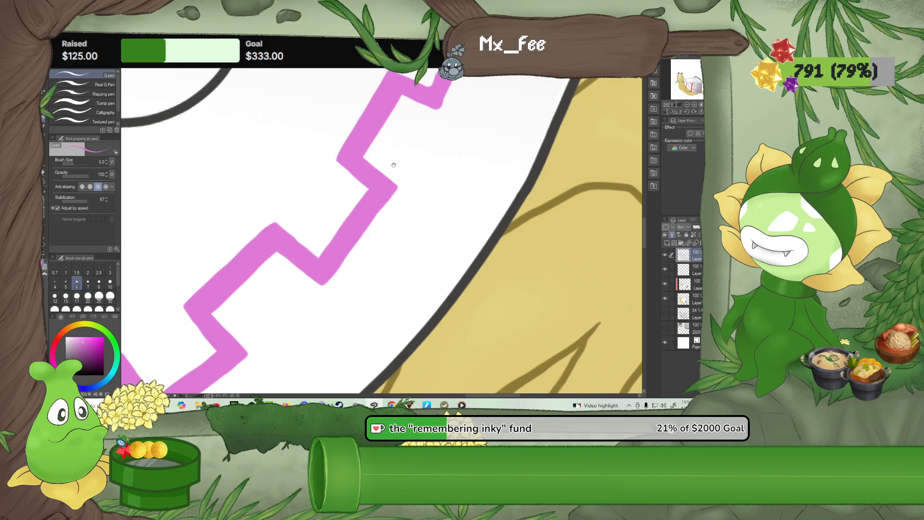
{"action": "left_click_drag", "start_coordinate": [392, 82], "coordinate": [359, 136]}
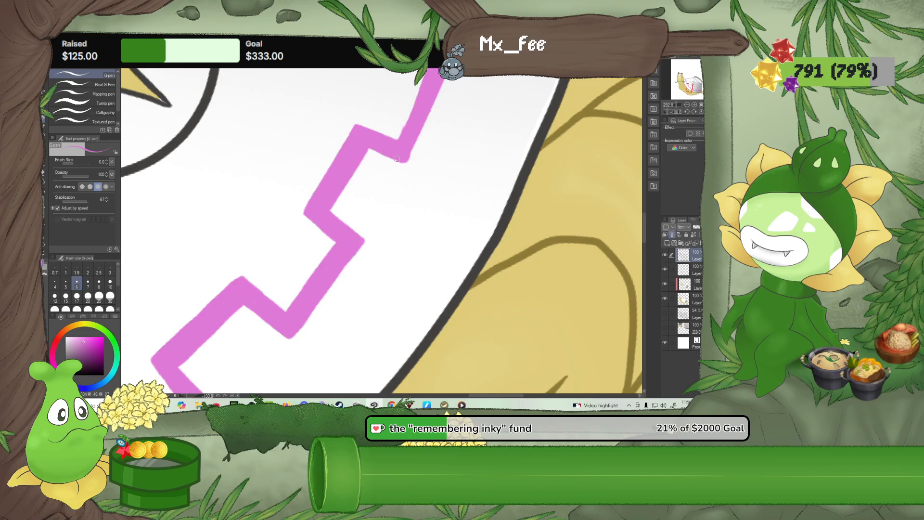
{"action": "mouse_move", "coordinate": [439, 139]}
{"action": "left_mouse_down"}
{"action": "mouse_move", "coordinate": [411, 227]}
{"action": "mouse_move", "coordinate": [393, 236]}
{"action": "left_mouse_up"}
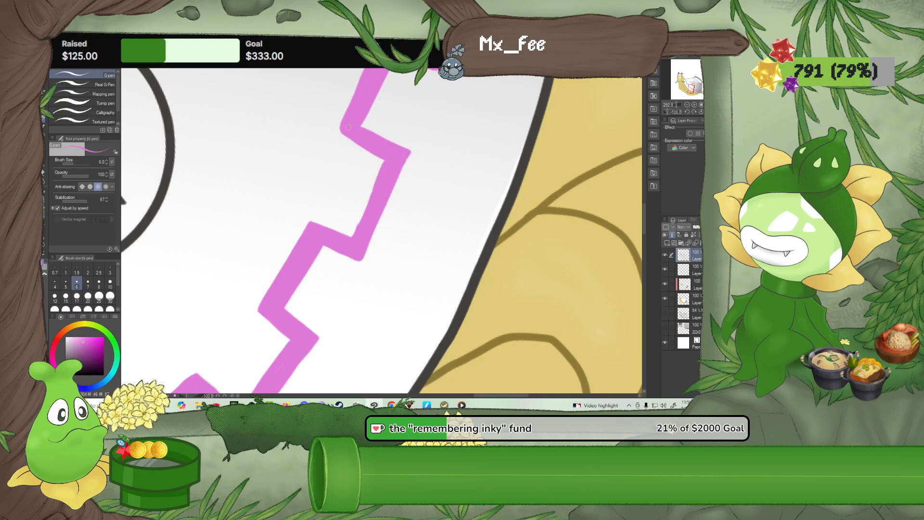
{"action": "left_click_drag", "start_coordinate": [338, 134], "coordinate": [366, 145]}
Trim the notch edges with the Rough eraser at size 3 and even out the outer segments up to the darker pink with the G-pen
{"action": "left_click", "coordinate": [45, 171]}
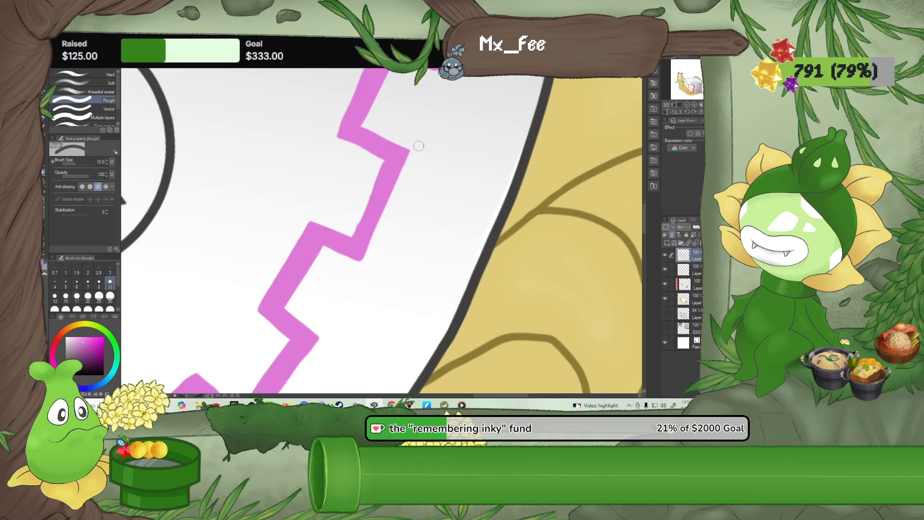
{"action": "left_click", "coordinate": [111, 269]}
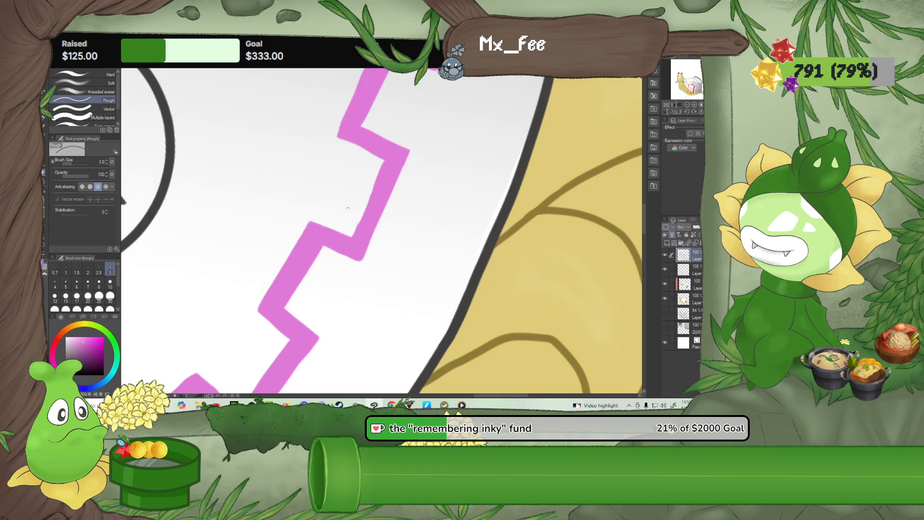
{"action": "left_click_drag", "start_coordinate": [353, 197], "coordinate": [320, 222]}
{"action": "left_click", "coordinate": [43, 118]}
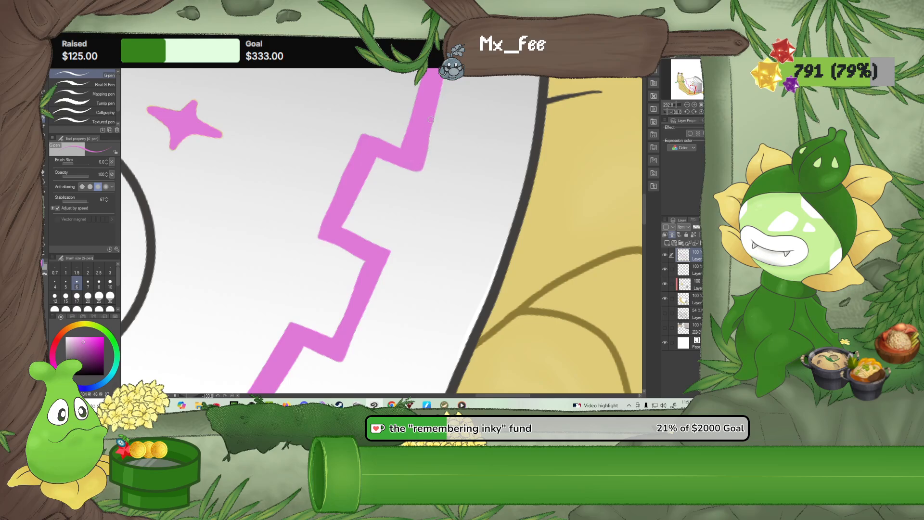
{"action": "left_click_drag", "start_coordinate": [425, 121], "coordinate": [391, 191]}
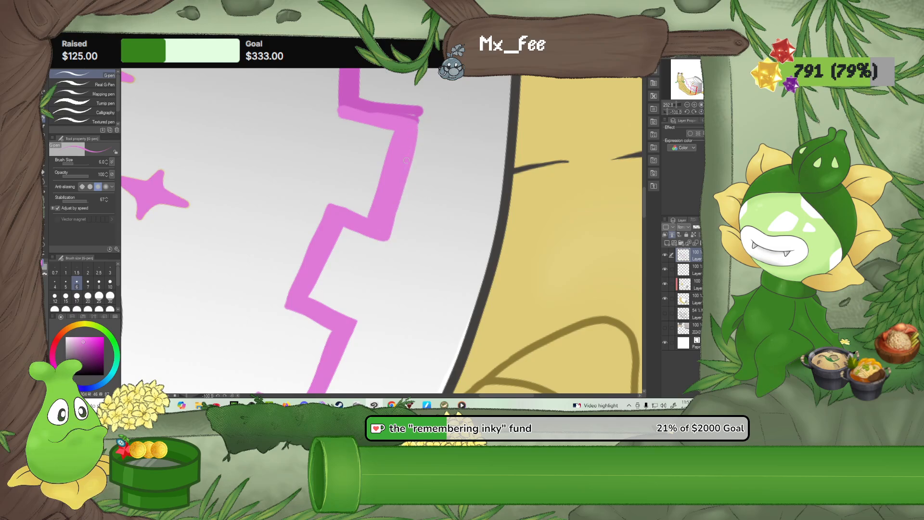
{"action": "mouse_move", "coordinate": [373, 237]}
{"action": "left_mouse_down"}
{"action": "mouse_move", "coordinate": [386, 240]}
{"action": "mouse_move", "coordinate": [393, 202]}
{"action": "left_mouse_up"}
Soften the border's light-to-dark pink transition with the Blur tool and touch up its corner with the G-pen
{"action": "key", "text": "j"}
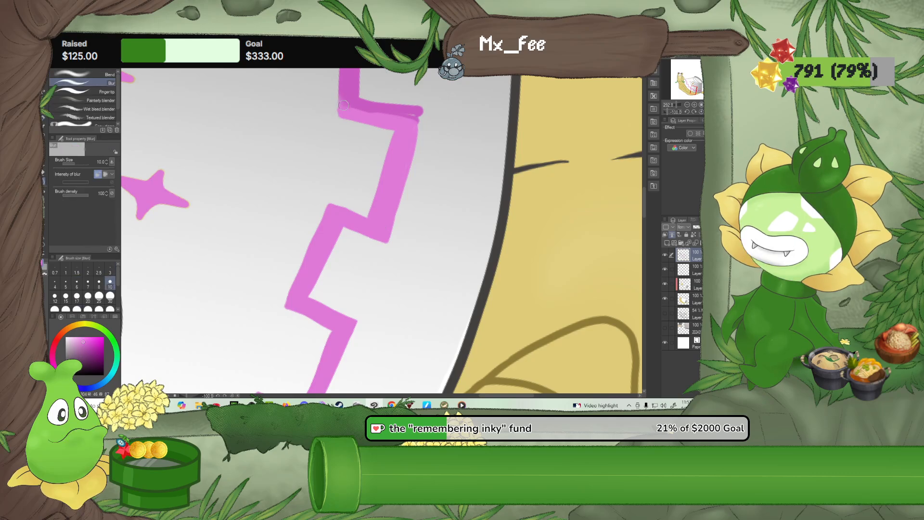
{"action": "mouse_move", "coordinate": [348, 101]}
{"action": "left_mouse_down"}
{"action": "mouse_move", "coordinate": [397, 116]}
{"action": "mouse_move", "coordinate": [350, 107]}
{"action": "mouse_move", "coordinate": [365, 117]}
{"action": "left_mouse_up"}
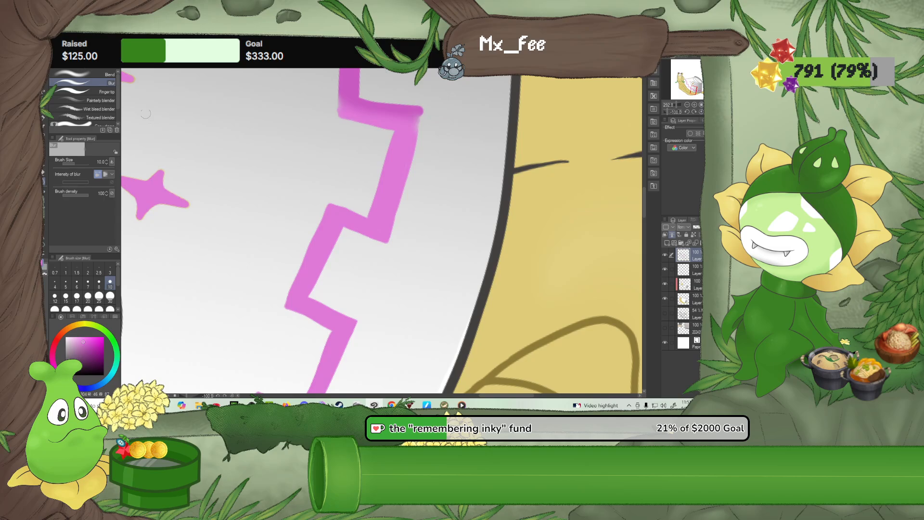
{"action": "key", "text": "p"}
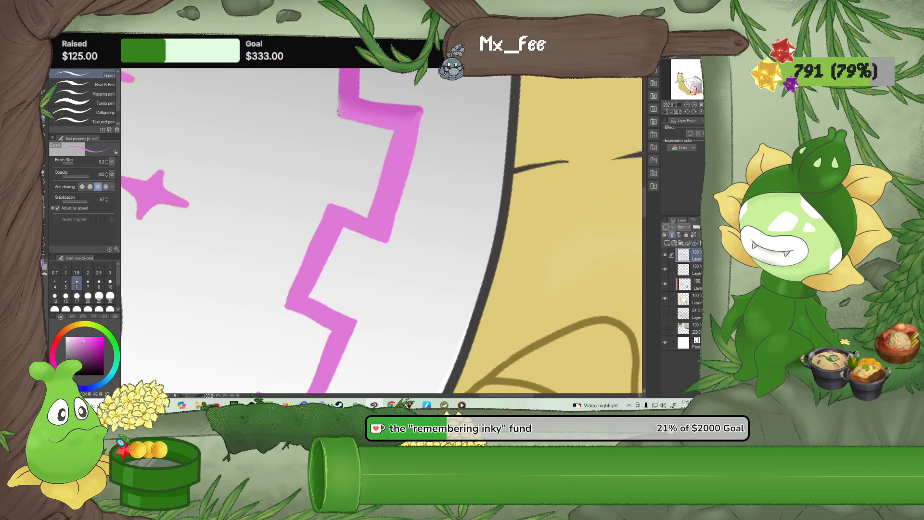
{"action": "left_click", "coordinate": [47, 176]}
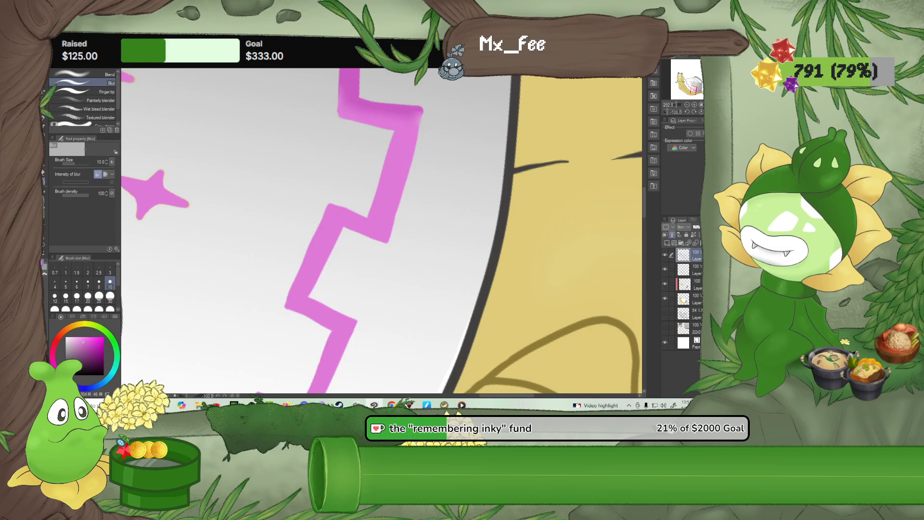
Reset the canvas rotation and examine the thickened pink border across the whole bowl shell
{"action": "scroll", "coordinate": [221, 225], "scroll_direction": "down", "scroll_amount": 8}
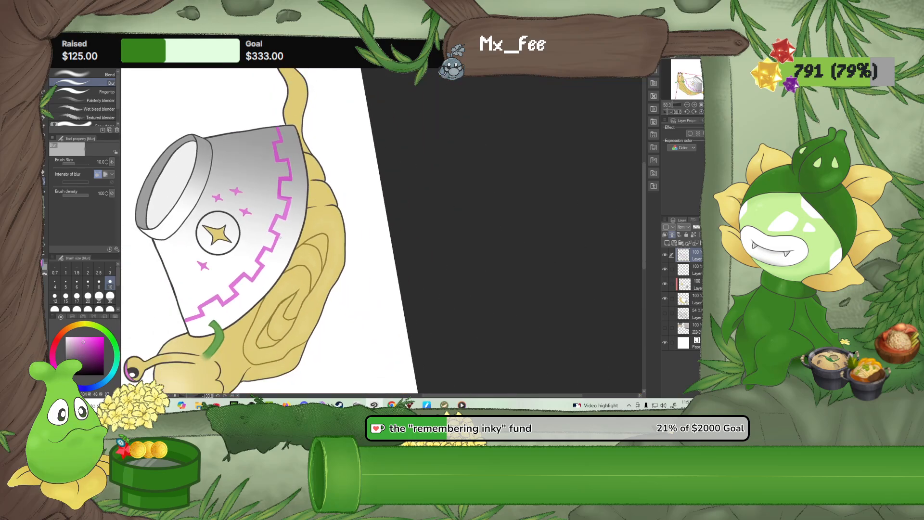
{"action": "mouse_move", "coordinate": [281, 237]}
{"action": "left_mouse_down"}
{"action": "mouse_move", "coordinate": [368, 210]}
{"action": "mouse_move", "coordinate": [376, 196]}
{"action": "left_mouse_up"}
{"action": "scroll", "coordinate": [376, 196], "scroll_direction": "up", "scroll_amount": 8}
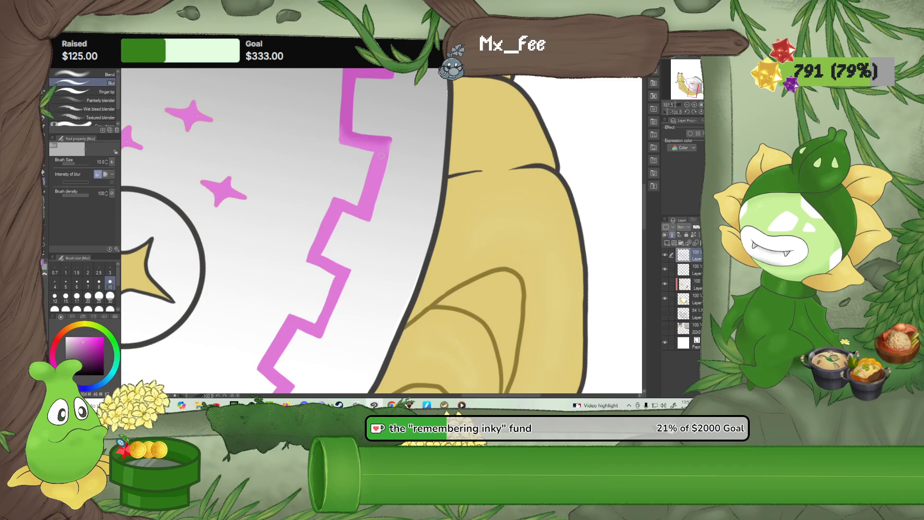
{"action": "scroll", "coordinate": [329, 160], "scroll_direction": "down", "scroll_amount": 10}
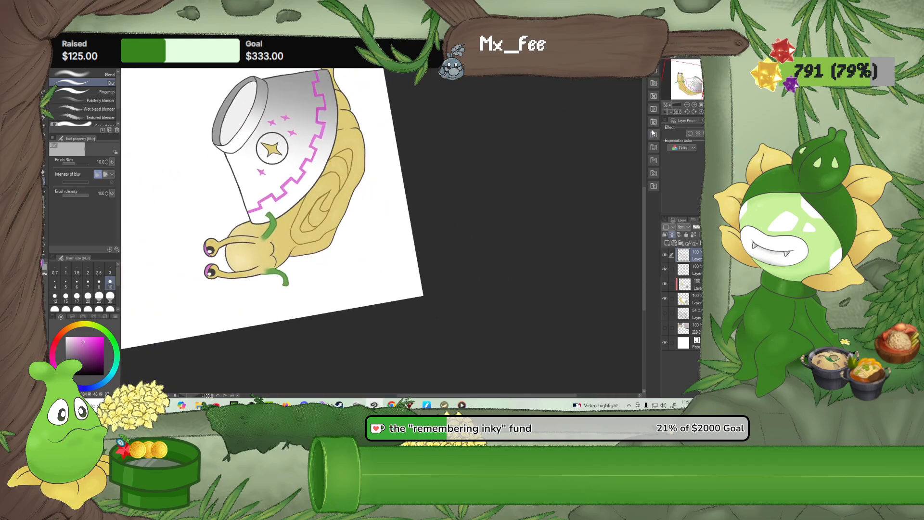
{"action": "left_click", "coordinate": [701, 111]}
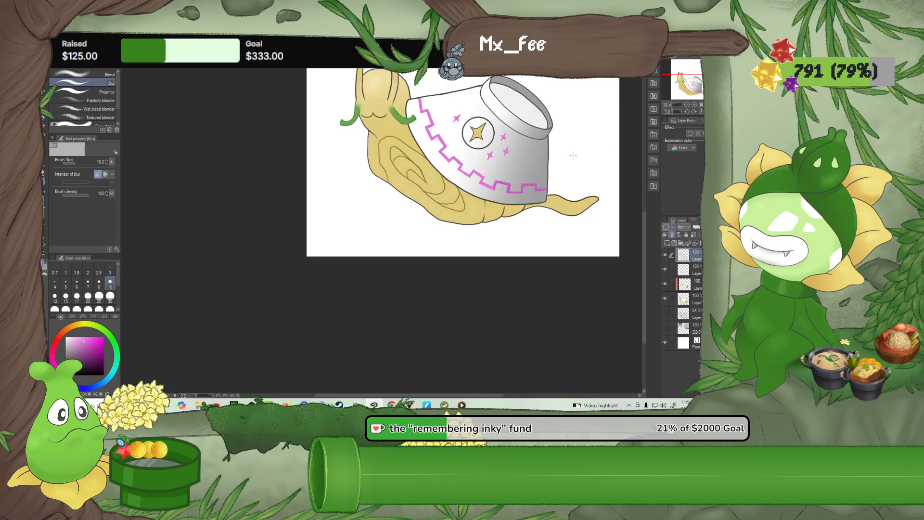
{"action": "left_click_drag", "start_coordinate": [570, 159], "coordinate": [492, 257]}
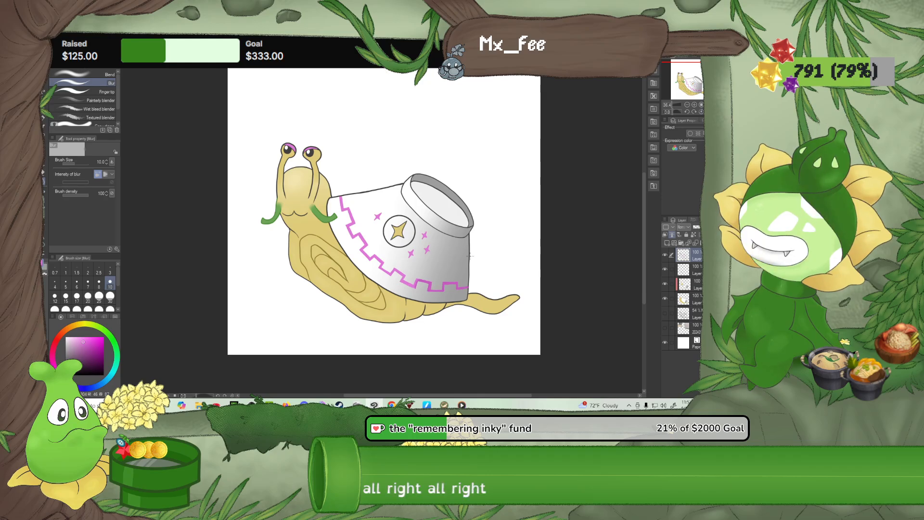
{"action": "scroll", "coordinate": [402, 236], "scroll_direction": "up", "scroll_amount": 2}
{"action": "scroll", "coordinate": [390, 221], "scroll_direction": "up", "scroll_amount": 1}
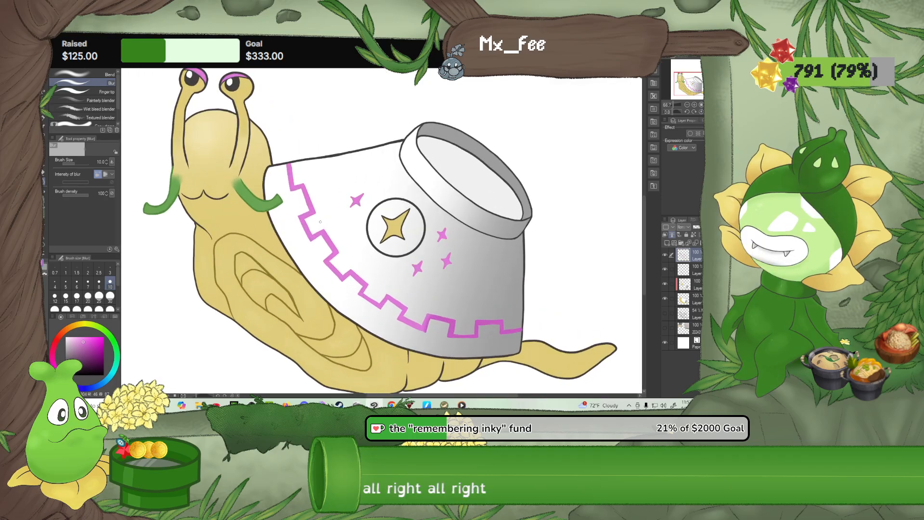
{"action": "left_click", "coordinate": [684, 298]}
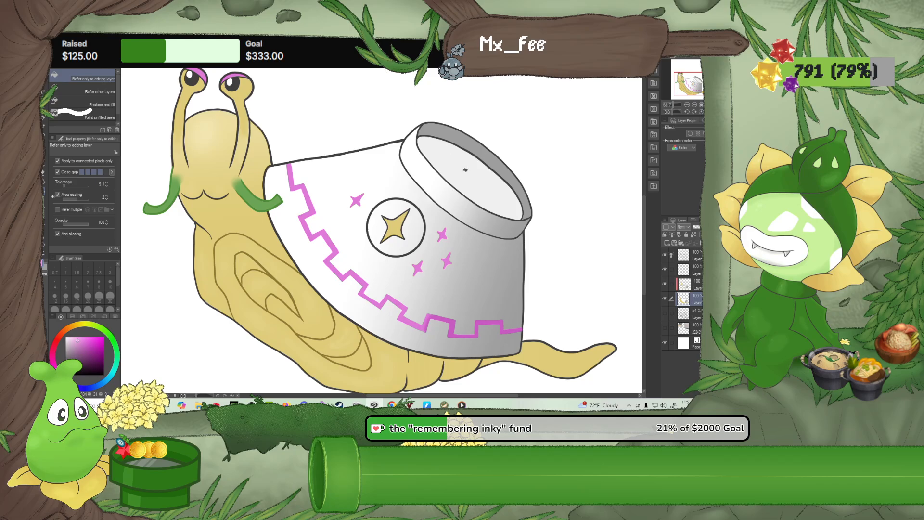
{"action": "left_click", "coordinate": [417, 161]}
{"action": "key", "text": "ctrl+z"}
Fill the inside of the bowl's opening with light pink, using the fill that refers to other layers
{"action": "left_click", "coordinate": [684, 282]}
{"action": "left_click", "coordinate": [473, 185]}
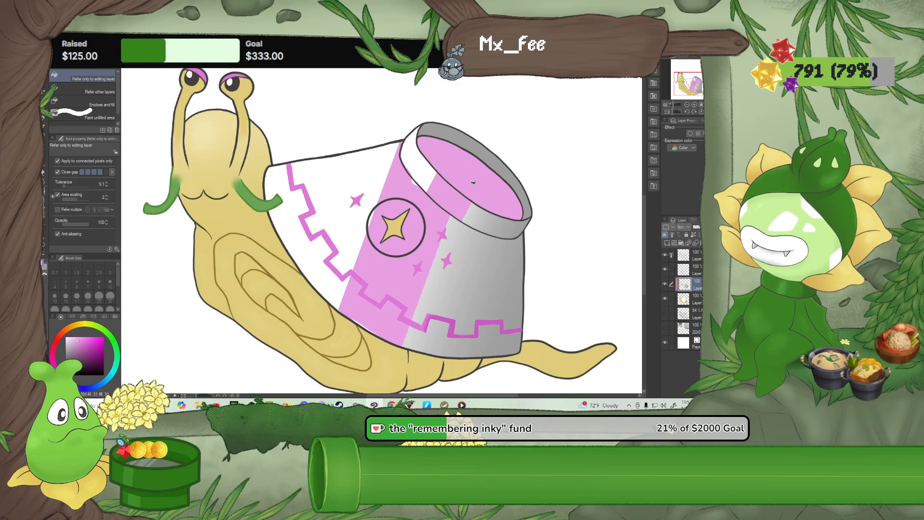
{"action": "key", "text": "ctrl+z"}
{"action": "left_click", "coordinate": [94, 91]}
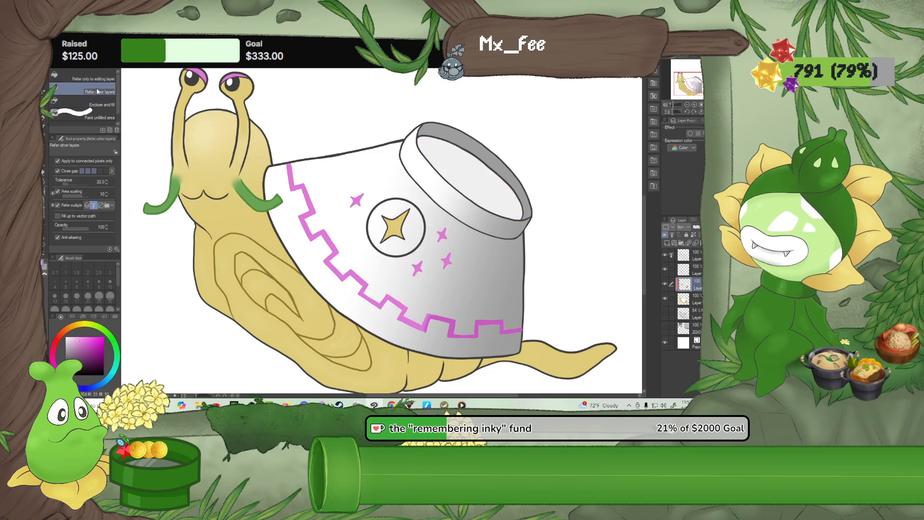
{"action": "left_click", "coordinate": [464, 156]}
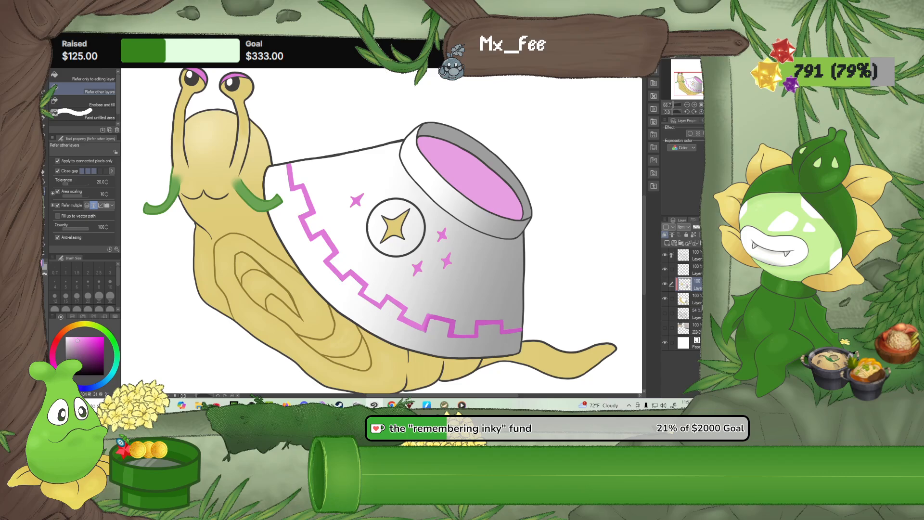
Try to fill the bowl's rim band with light pink on the shell's colour layer and undo the fill
{"action": "left_click", "coordinate": [699, 301]}
{"action": "left_click", "coordinate": [475, 213]}
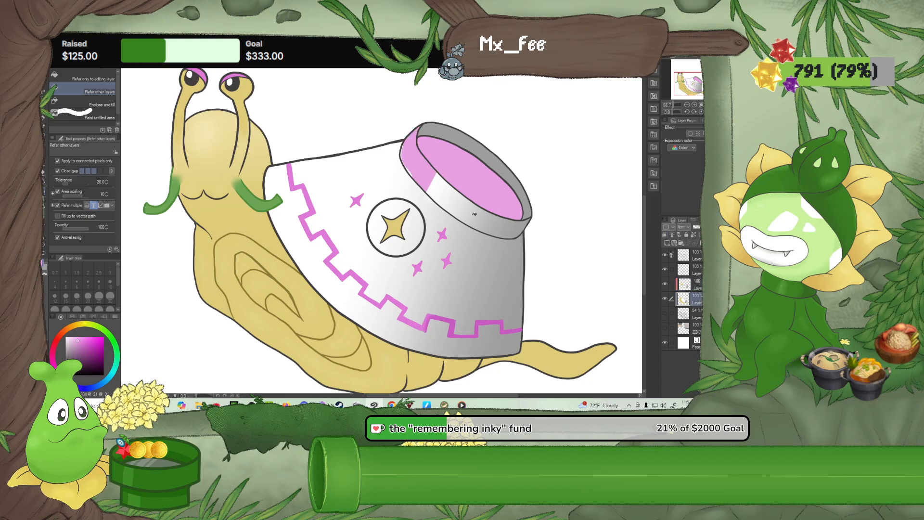
{"action": "key", "text": "ctrl+z"}
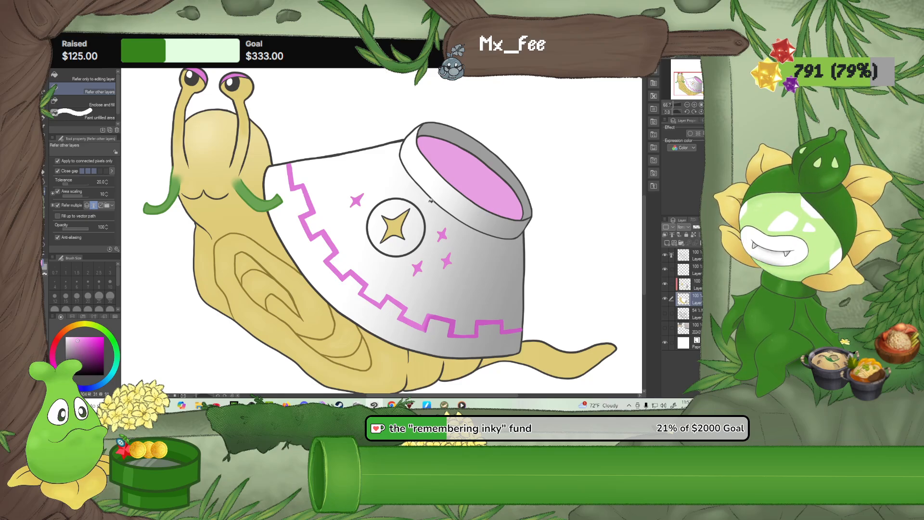
{"action": "left_click", "coordinate": [411, 237]}
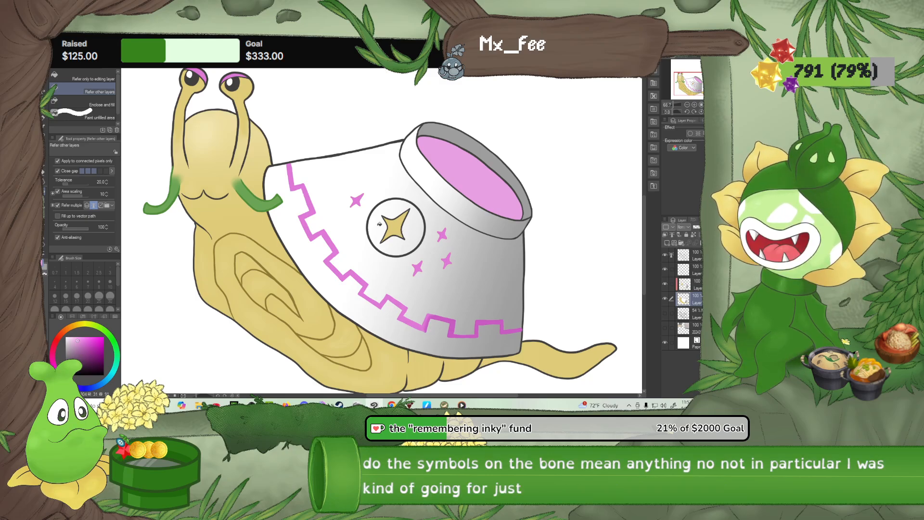
Examine the balance of pink, yellow and white around the circled star and small stars on the bowl shell
{"action": "scroll", "coordinate": [403, 233], "scroll_direction": "down", "scroll_amount": 2}
{"action": "left_click_drag", "start_coordinate": [343, 245], "coordinate": [340, 251]}
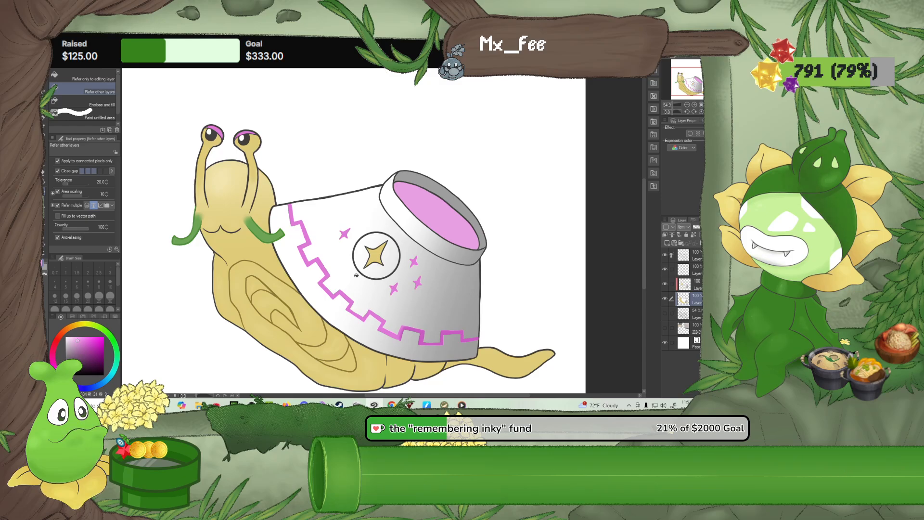
{"action": "scroll", "coordinate": [365, 280], "scroll_direction": "up", "scroll_amount": 4}
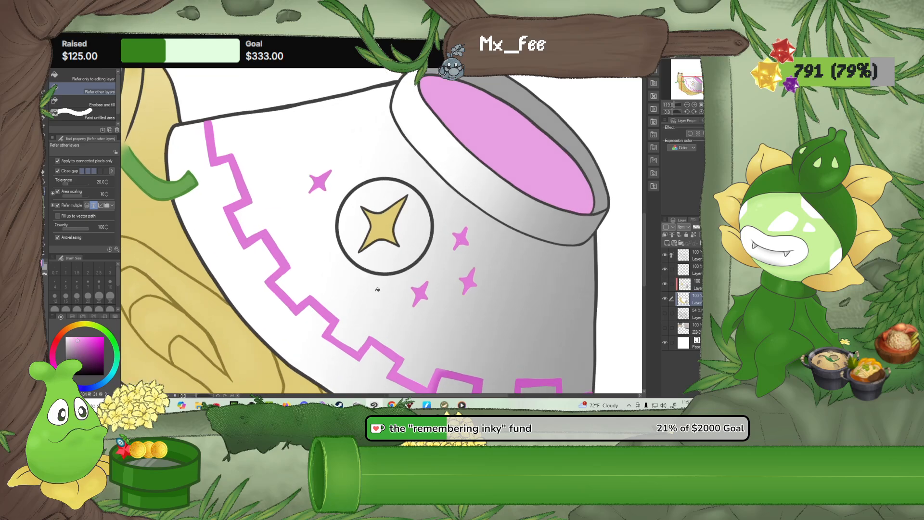
{"action": "scroll", "coordinate": [441, 301], "scroll_direction": "up", "scroll_amount": 3}
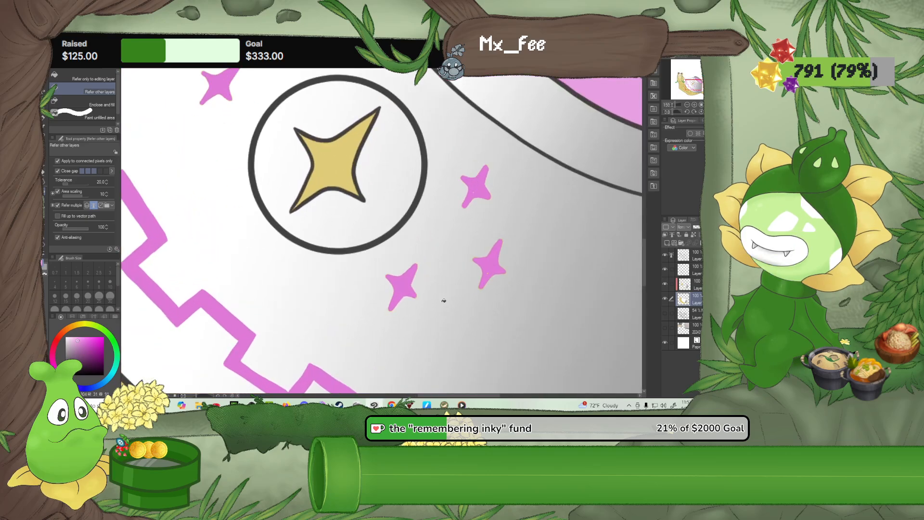
{"action": "scroll", "coordinate": [440, 301], "scroll_direction": "down", "scroll_amount": 6}
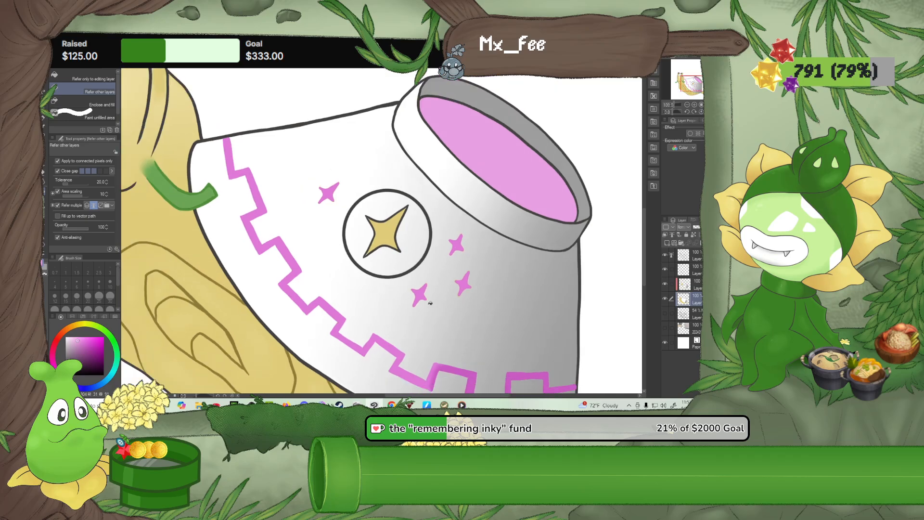
{"action": "scroll", "coordinate": [428, 304], "scroll_direction": "down", "scroll_amount": 2}
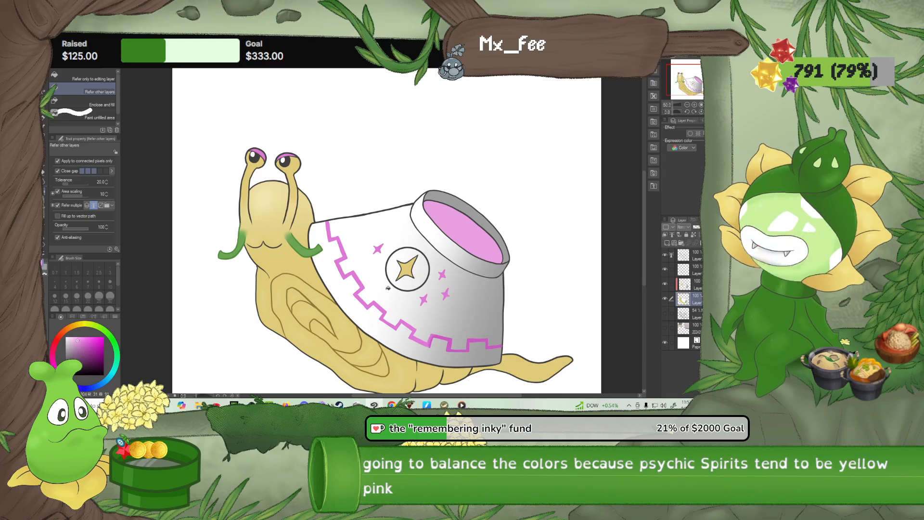
{"action": "scroll", "coordinate": [388, 289], "scroll_direction": "up", "scroll_amount": 1}
{"action": "scroll", "coordinate": [388, 289], "scroll_direction": "up", "scroll_amount": 3}
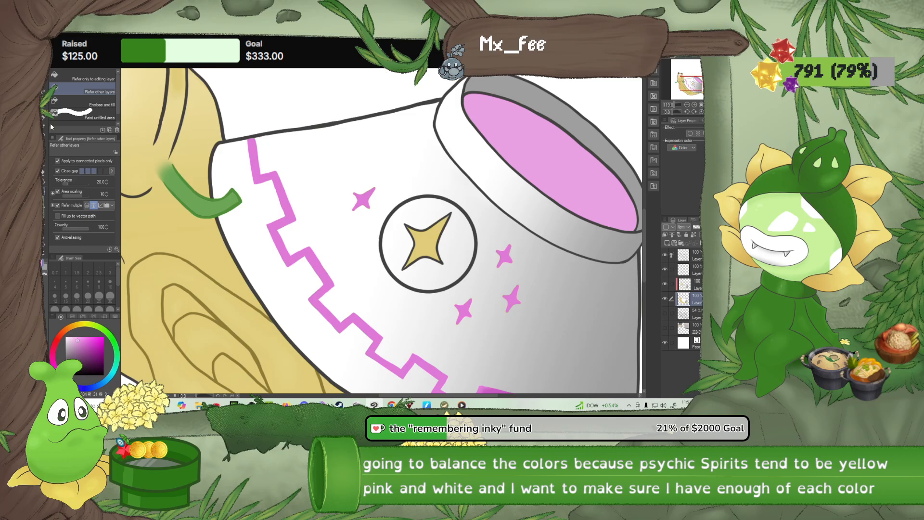
Paint the circle around the yellow star light pink with the G-pen at size 30, on the layer holding the opening's pink
{"action": "key", "text": "p"}
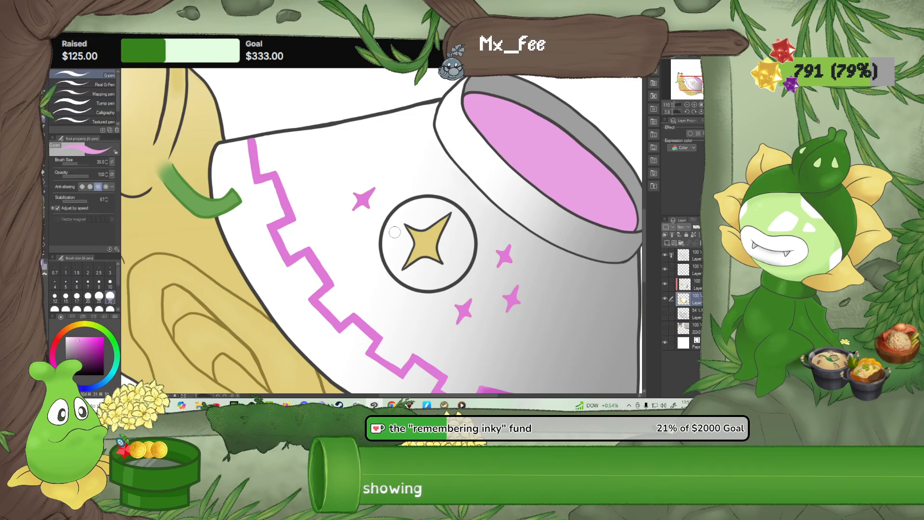
{"action": "left_click", "coordinate": [688, 284]}
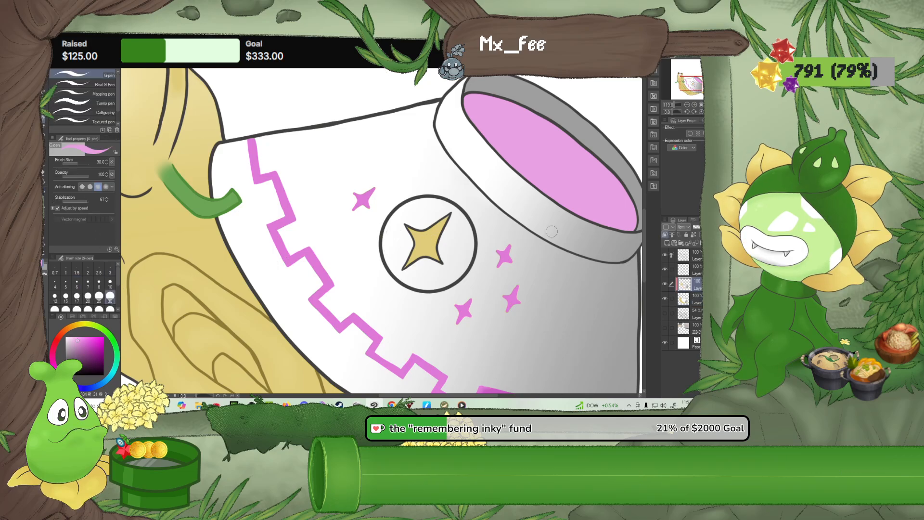
{"action": "mouse_move", "coordinate": [388, 234]}
{"action": "left_mouse_down"}
{"action": "mouse_move", "coordinate": [407, 210]}
{"action": "mouse_move", "coordinate": [400, 218]}
{"action": "mouse_move", "coordinate": [424, 224]}
{"action": "mouse_move", "coordinate": [445, 206]}
{"action": "mouse_move", "coordinate": [401, 215]}
{"action": "left_mouse_up"}
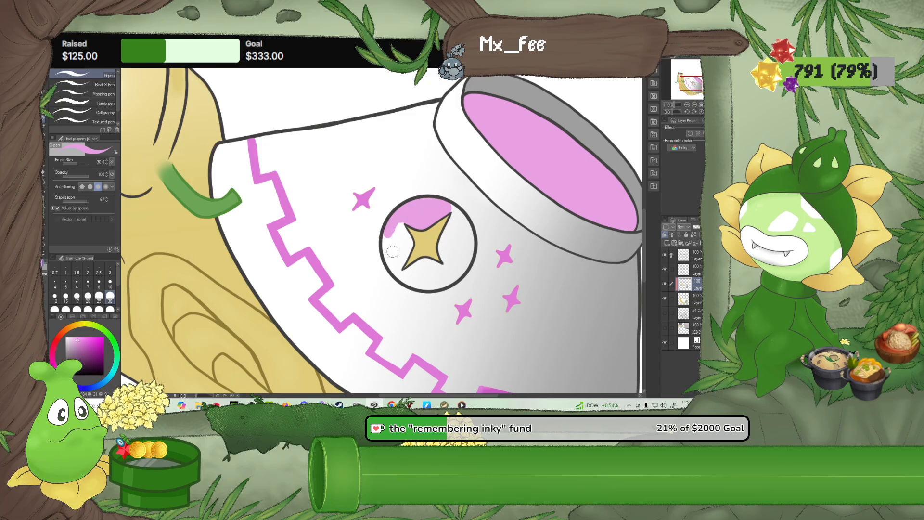
{"action": "mouse_move", "coordinate": [388, 236]}
{"action": "left_mouse_down"}
{"action": "mouse_move", "coordinate": [396, 267]}
{"action": "mouse_move", "coordinate": [409, 245]}
{"action": "mouse_move", "coordinate": [402, 231]}
{"action": "mouse_move", "coordinate": [396, 271]}
{"action": "mouse_move", "coordinate": [416, 268]}
{"action": "mouse_move", "coordinate": [398, 268]}
{"action": "mouse_move", "coordinate": [424, 284]}
{"action": "left_mouse_up"}
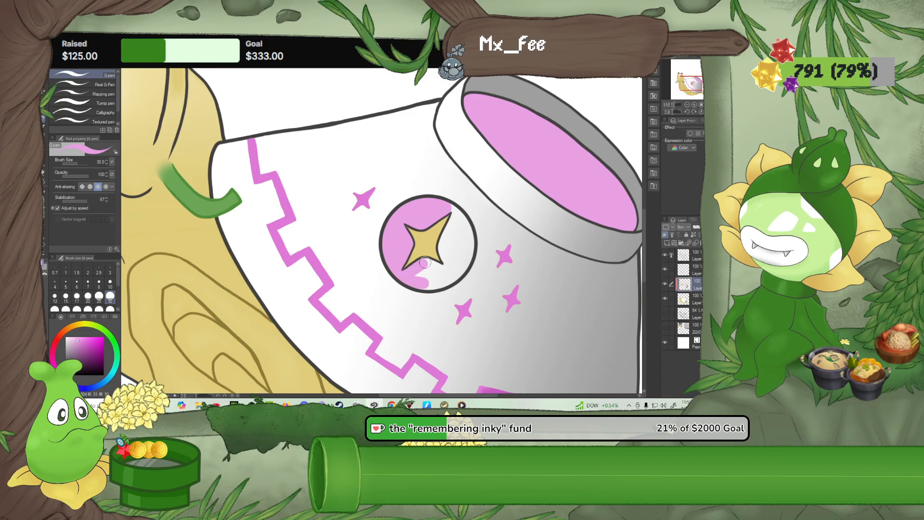
{"action": "mouse_move", "coordinate": [433, 272]}
{"action": "left_mouse_down"}
{"action": "mouse_move", "coordinate": [419, 284]}
{"action": "mouse_move", "coordinate": [461, 269]}
{"action": "mouse_move", "coordinate": [437, 282]}
{"action": "left_mouse_up"}
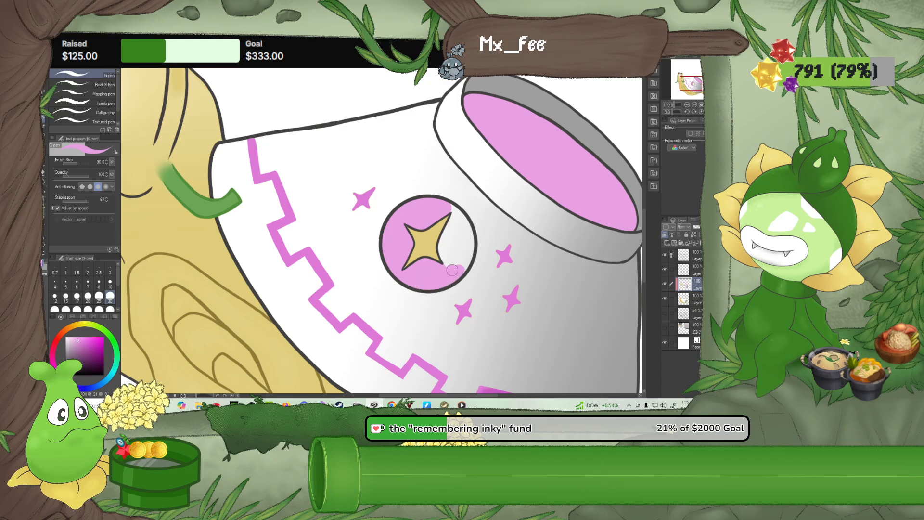
{"action": "mouse_move", "coordinate": [446, 248]}
{"action": "left_mouse_down"}
{"action": "mouse_move", "coordinate": [455, 208]}
{"action": "mouse_move", "coordinate": [470, 245]}
{"action": "mouse_move", "coordinate": [463, 269]}
{"action": "mouse_move", "coordinate": [461, 229]}
{"action": "mouse_move", "coordinate": [454, 257]}
{"action": "mouse_move", "coordinate": [455, 233]}
{"action": "mouse_move", "coordinate": [457, 260]}
{"action": "left_mouse_up"}
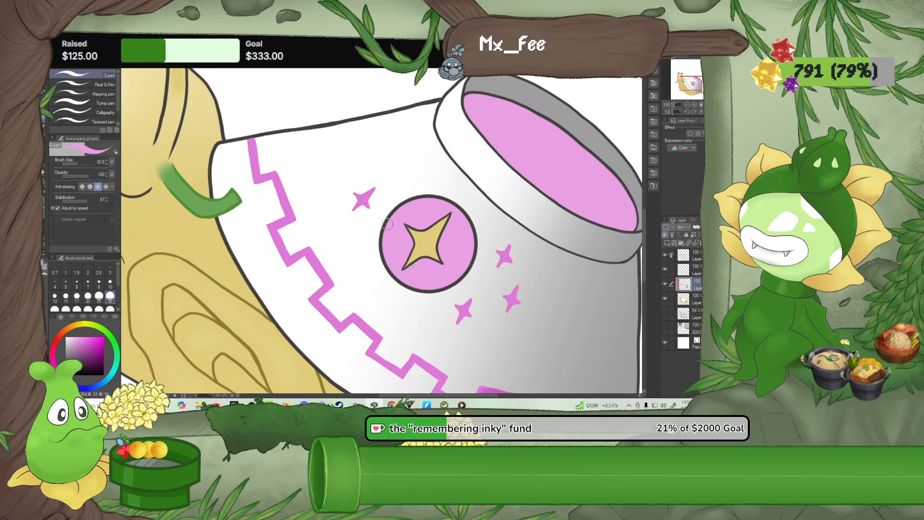
{"action": "scroll", "coordinate": [388, 224], "scroll_direction": "down", "scroll_amount": 6}
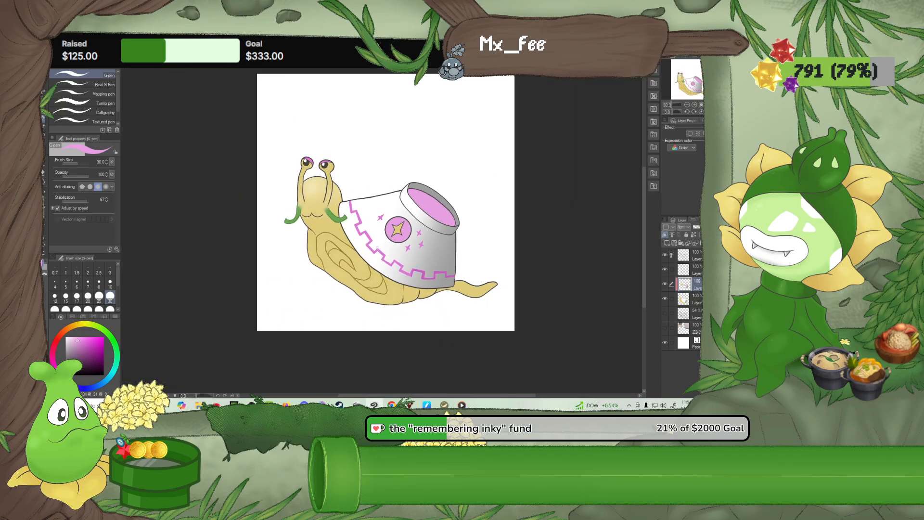
Try a slanted white highlight in the centre of the yellow star with the G-pen at size 10
{"action": "scroll", "coordinate": [377, 248], "scroll_direction": "up", "scroll_amount": 6}
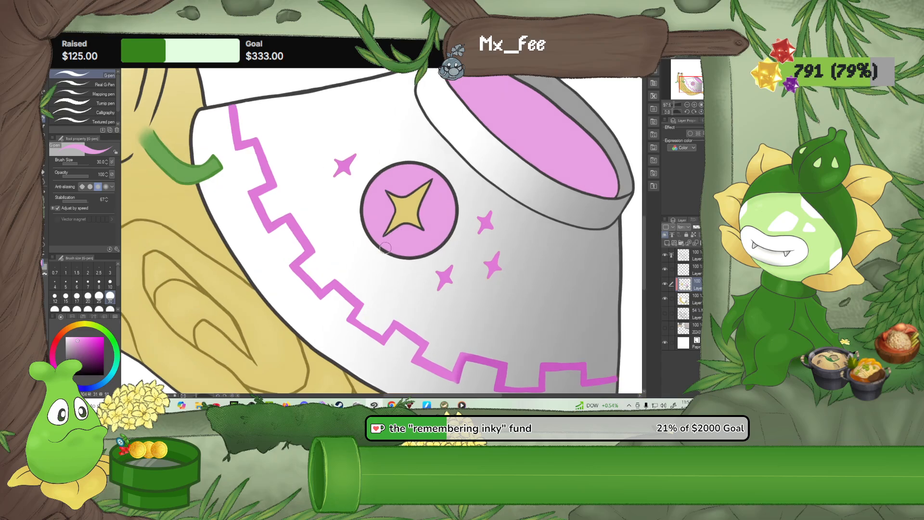
{"action": "scroll", "coordinate": [386, 248], "scroll_direction": "up", "scroll_amount": 4}
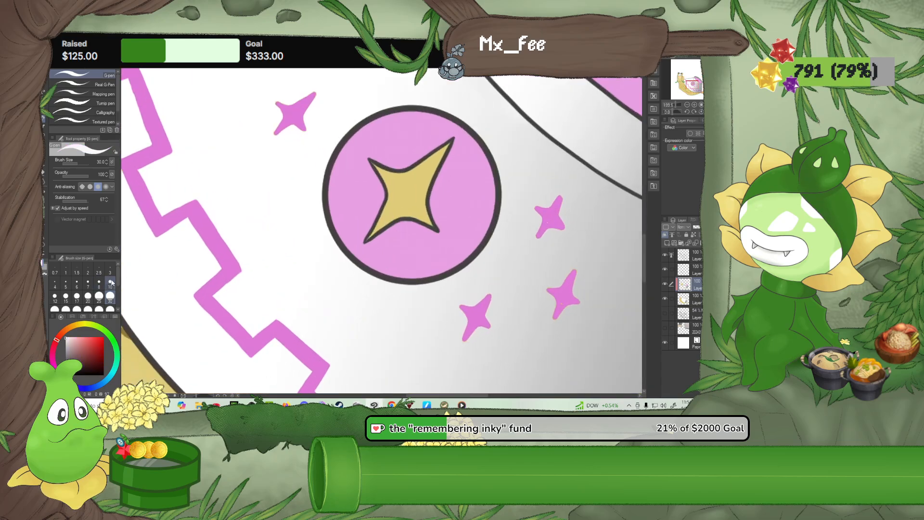
{"action": "left_click", "coordinate": [111, 283]}
{"action": "scroll", "coordinate": [336, 215], "scroll_direction": "up", "scroll_amount": 1}
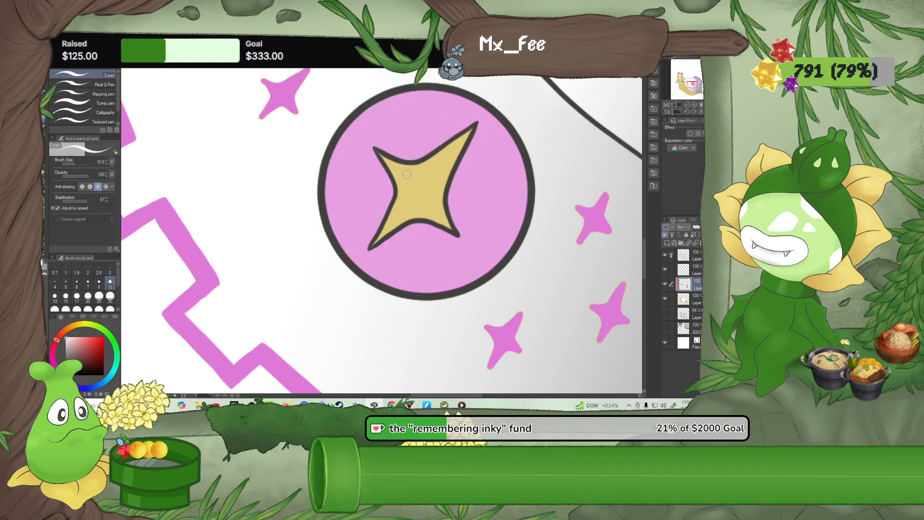
{"action": "left_click_drag", "start_coordinate": [435, 173], "coordinate": [418, 181]}
{"action": "mouse_move", "coordinate": [434, 186]}
{"action": "left_mouse_down"}
{"action": "mouse_move", "coordinate": [440, 175]}
{"action": "mouse_move", "coordinate": [426, 171]}
{"action": "mouse_move", "coordinate": [412, 195]}
{"action": "mouse_move", "coordinate": [429, 183]}
{"action": "left_mouse_up"}
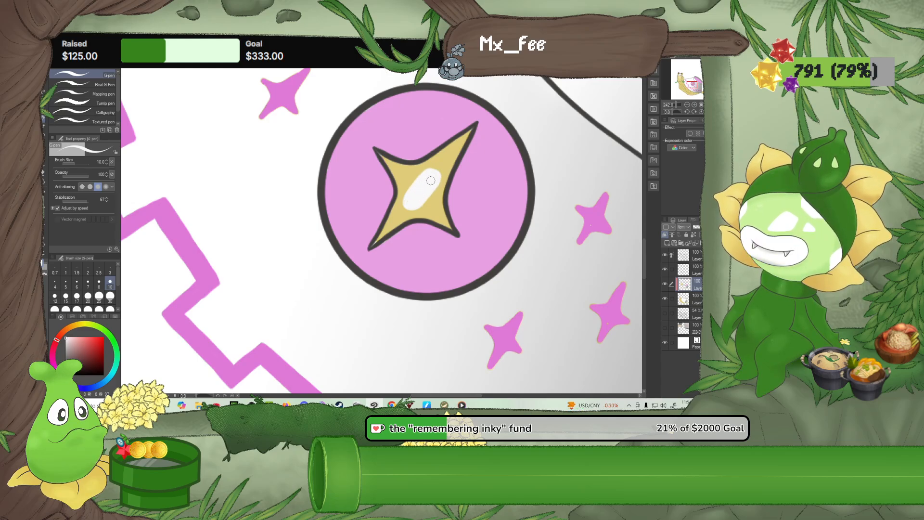
{"action": "left_click_drag", "start_coordinate": [352, 162], "coordinate": [388, 241]}
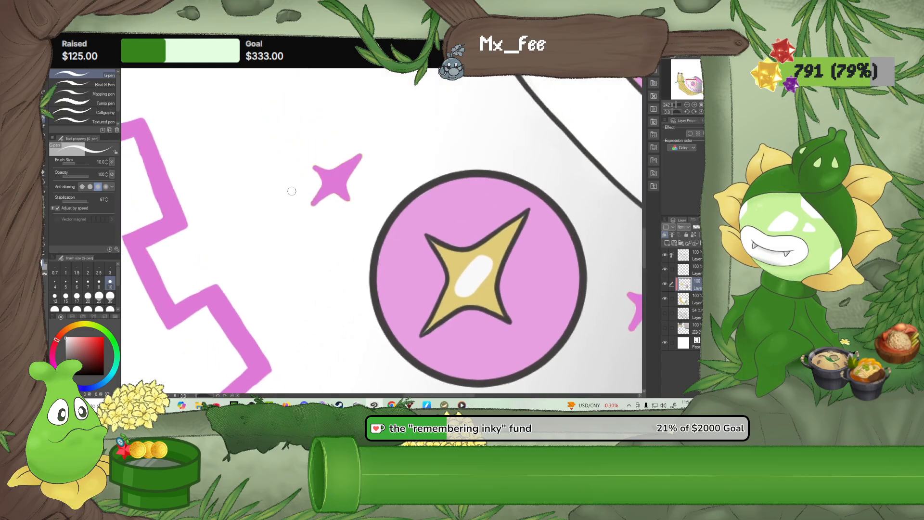
{"action": "scroll", "coordinate": [292, 191], "scroll_direction": "down", "scroll_amount": 6}
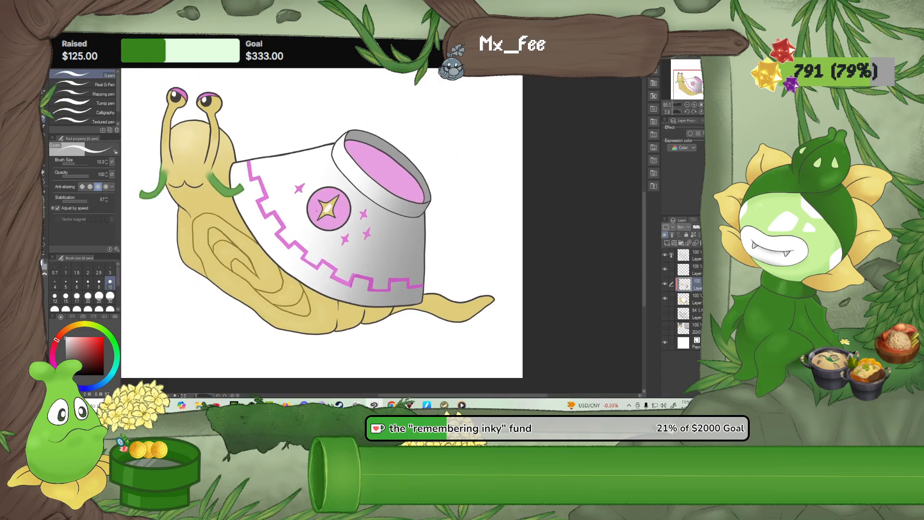
{"action": "scroll", "coordinate": [312, 209], "scroll_direction": "down", "scroll_amount": 1}
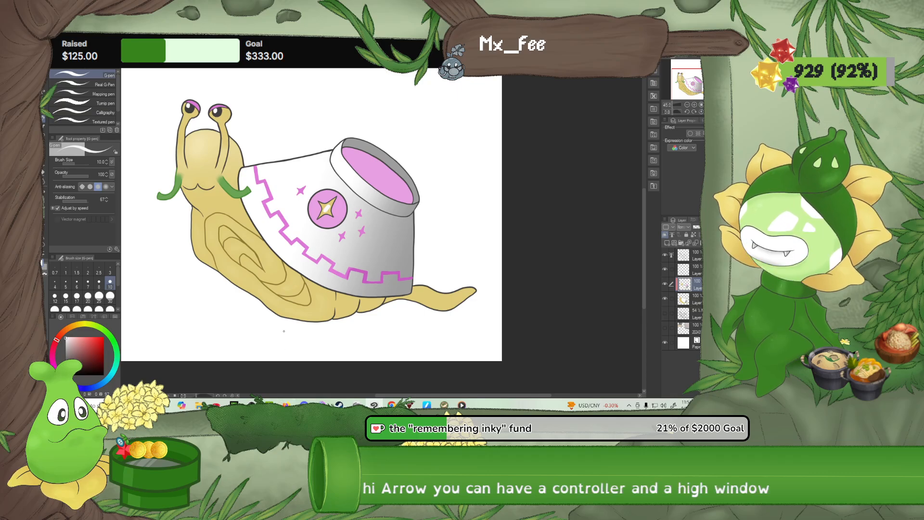
{"action": "scroll", "coordinate": [289, 342], "scroll_direction": "down", "scroll_amount": 2}
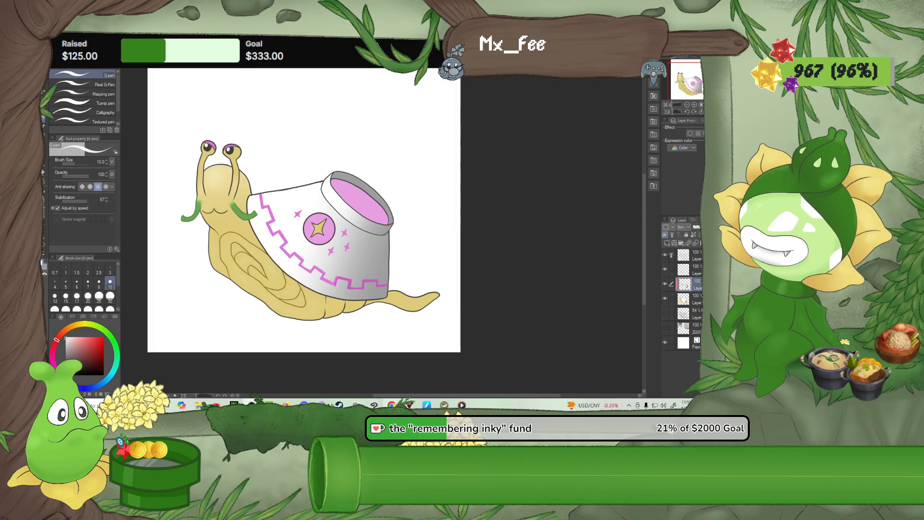
{"action": "left_click", "coordinate": [392, 405]}
{"action": "left_click", "coordinate": [347, 377]}
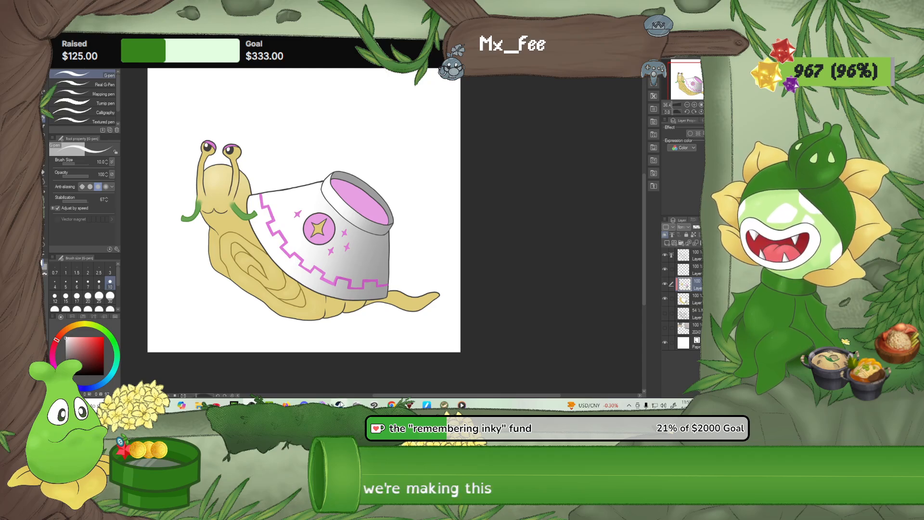
{"action": "mouse_move", "coordinate": [251, 405]}
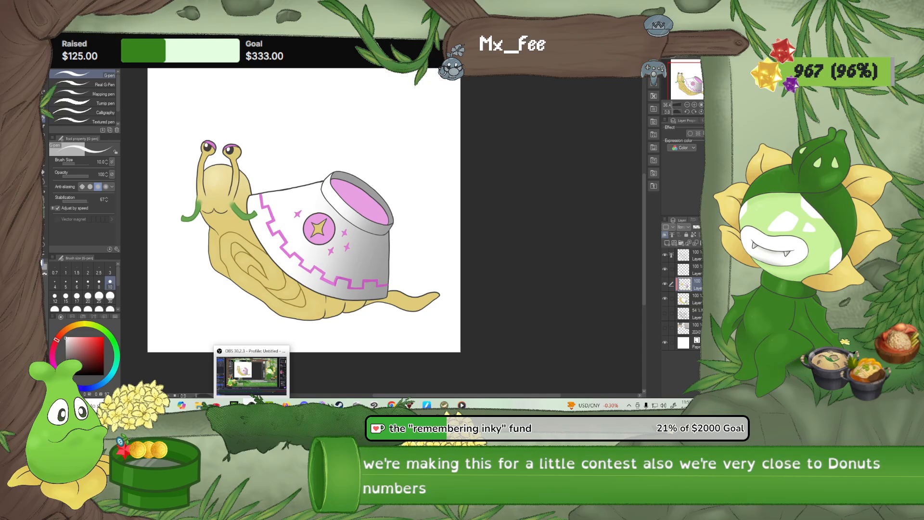
{"action": "mouse_move", "coordinate": [340, 405]}
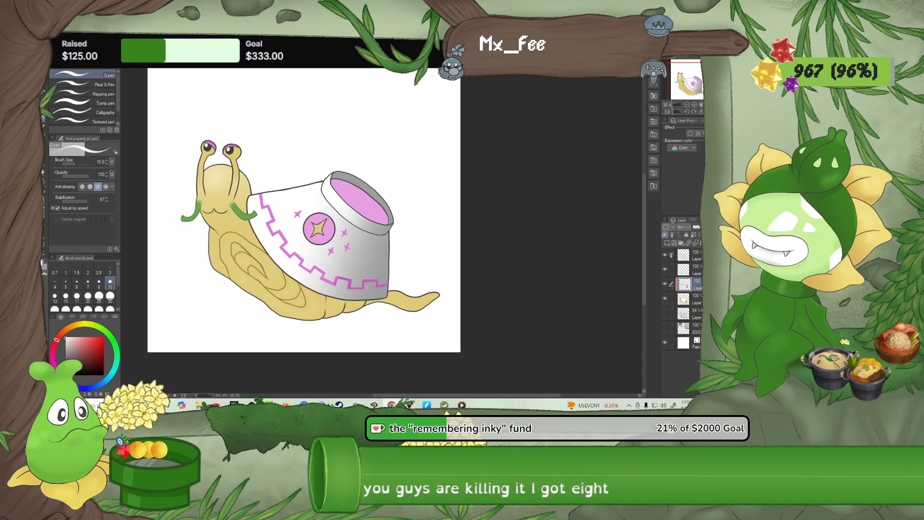
{"action": "left_click", "coordinate": [521, 216]}
Add soft pale-yellow highlights to the body's swirl and underside folds with the Soft airbrush at size 40
{"action": "scroll", "coordinate": [270, 285], "scroll_direction": "up", "scroll_amount": 6}
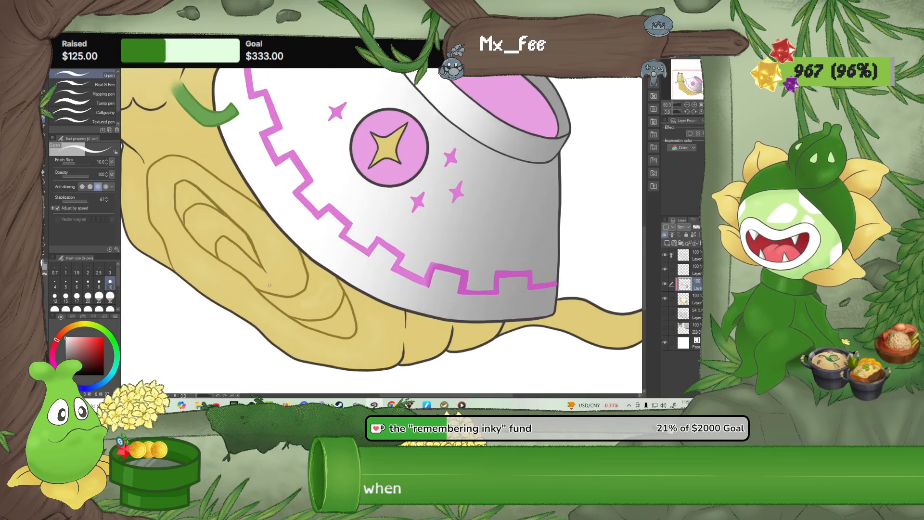
{"action": "scroll", "coordinate": [270, 285], "scroll_direction": "up", "scroll_amount": 6}
{"action": "scroll", "coordinate": [383, 343], "scroll_direction": "down", "scroll_amount": 3}
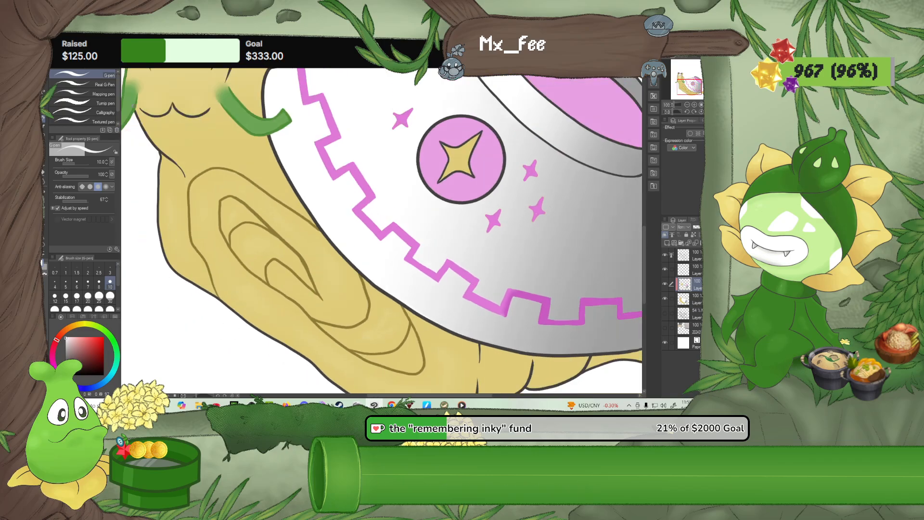
{"action": "left_click_drag", "start_coordinate": [207, 116], "coordinate": [262, 186]}
{"action": "left_click", "coordinate": [218, 82], "text": "alt"}
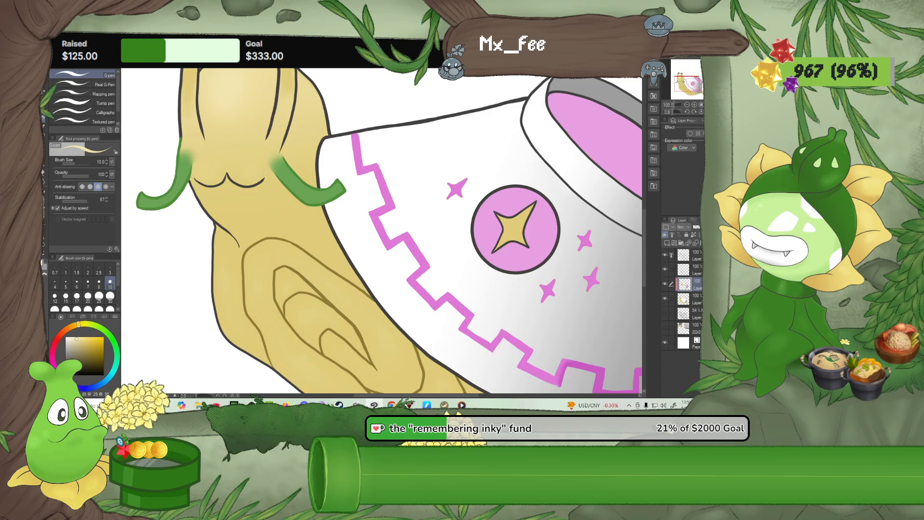
{"action": "key", "text": "b"}
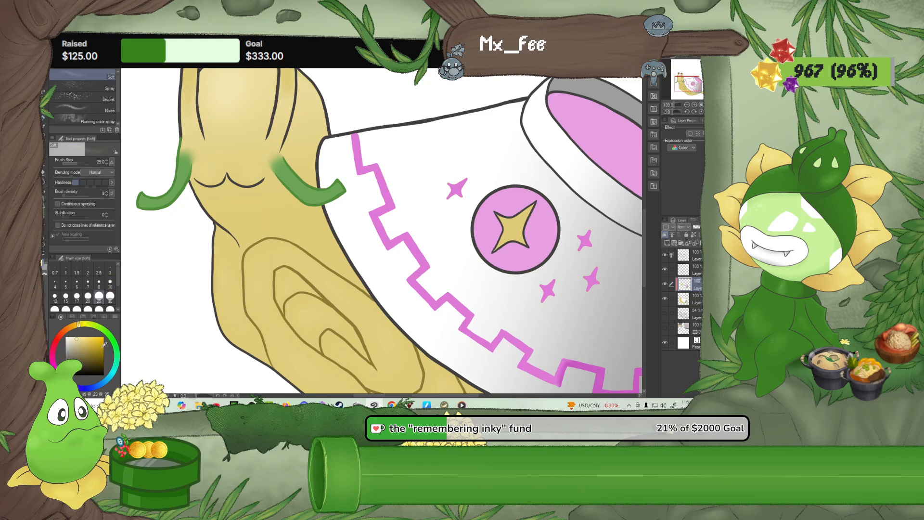
{"action": "left_click", "coordinate": [55, 308]}
{"action": "left_click_drag", "start_coordinate": [393, 351], "coordinate": [368, 288]}
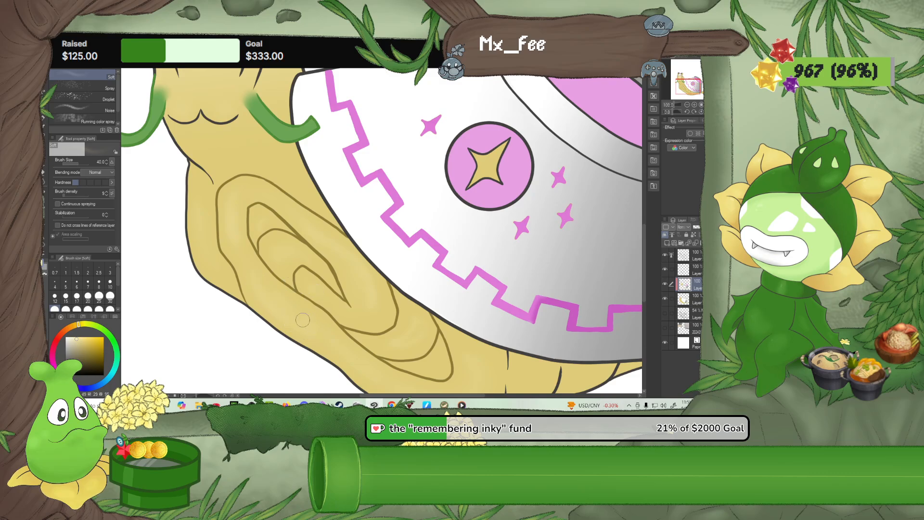
{"action": "left_click_drag", "start_coordinate": [323, 358], "coordinate": [226, 286]}
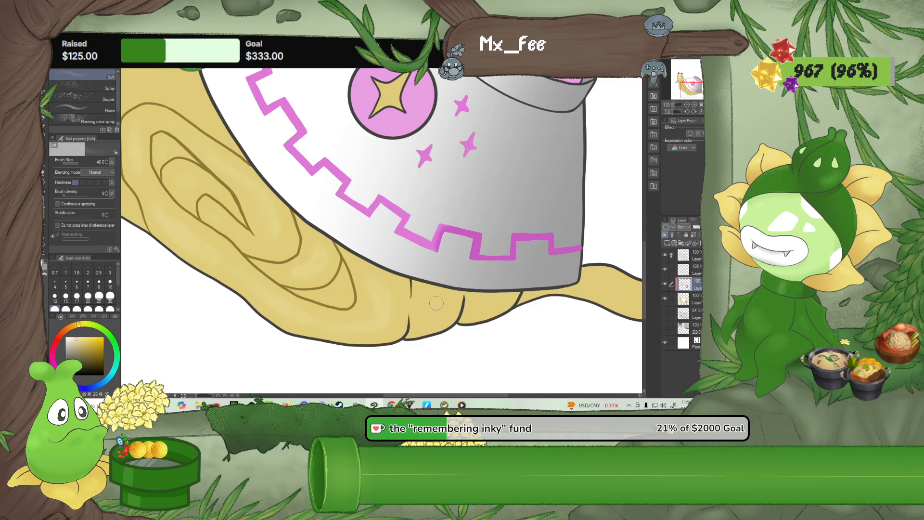
{"action": "left_click_drag", "start_coordinate": [376, 313], "coordinate": [566, 364]}
{"action": "left_click_drag", "start_coordinate": [296, 191], "coordinate": [325, 263]}
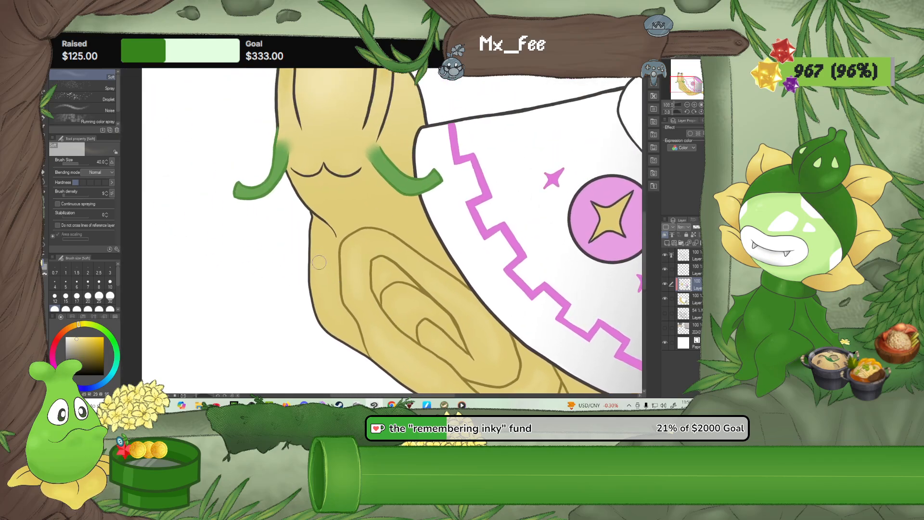
Blend the soft highlights on the snail's body with the Blur tool at size 30
{"action": "left_click", "coordinate": [44, 181]}
{"action": "left_click", "coordinate": [110, 296]}
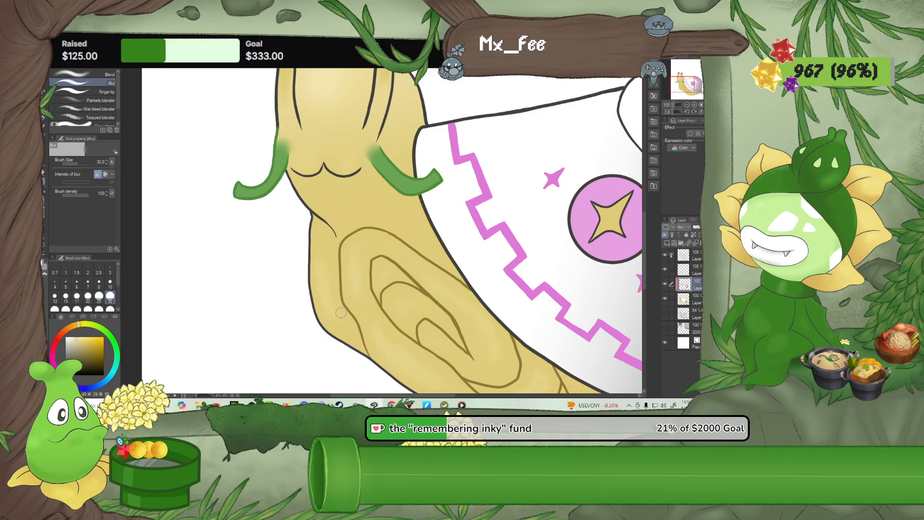
{"action": "left_click_drag", "start_coordinate": [290, 257], "coordinate": [245, 273]}
Draw small pale-yellow shine marks on the body's swirl bands, left edge and lower folds with the G-pen at size 10
{"action": "left_click", "coordinate": [44, 119]}
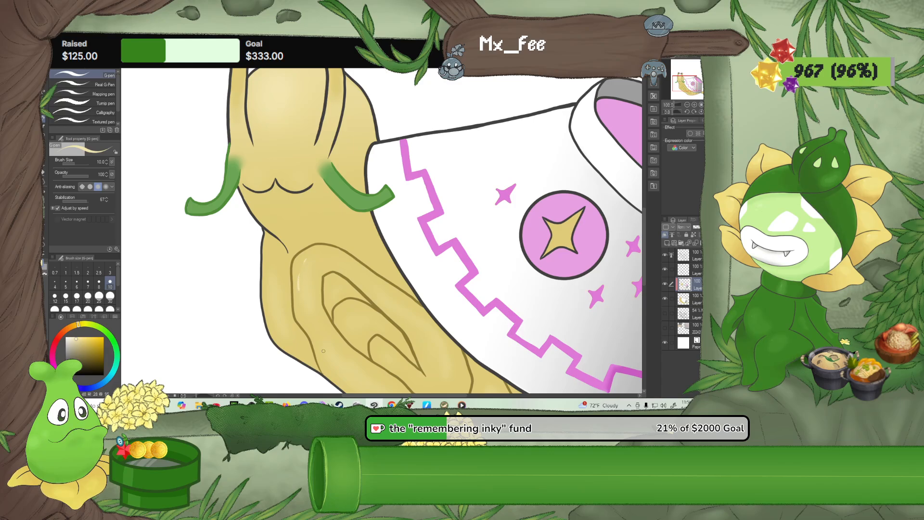
{"action": "left_click_drag", "start_coordinate": [321, 358], "coordinate": [327, 371]}
{"action": "left_click_drag", "start_coordinate": [264, 254], "coordinate": [266, 265]}
{"action": "left_click_drag", "start_coordinate": [385, 347], "coordinate": [315, 297]}
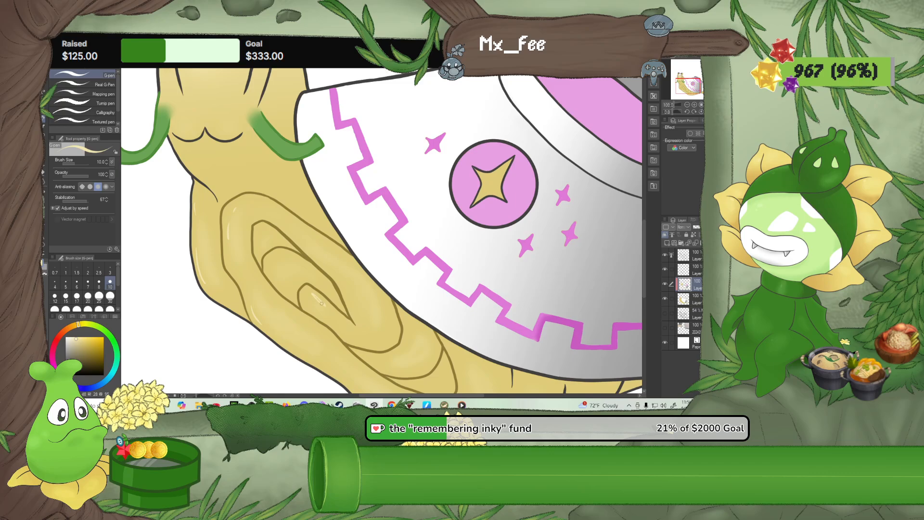
{"action": "left_click_drag", "start_coordinate": [321, 303], "coordinate": [325, 306]}
{"action": "left_click_drag", "start_coordinate": [388, 369], "coordinate": [381, 329]}
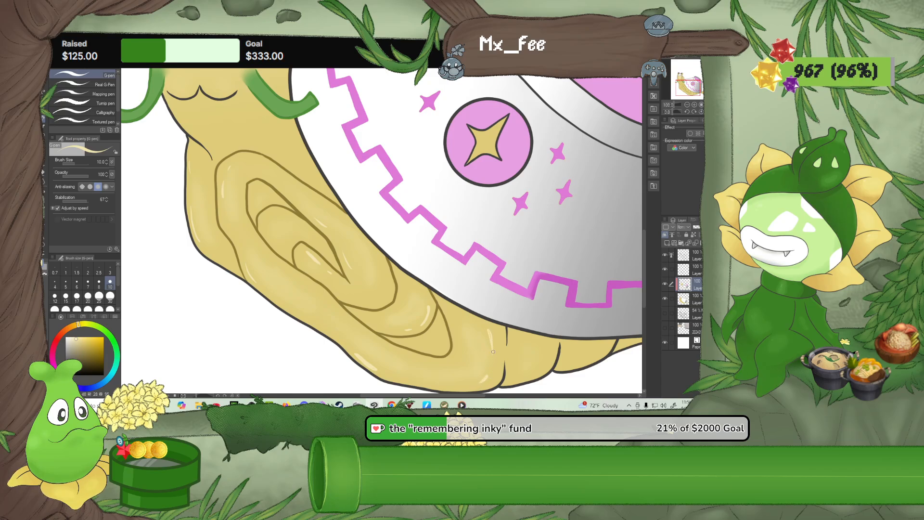
{"action": "left_click_drag", "start_coordinate": [433, 277], "coordinate": [479, 355]}
{"action": "left_click_drag", "start_coordinate": [364, 256], "coordinate": [394, 328]}
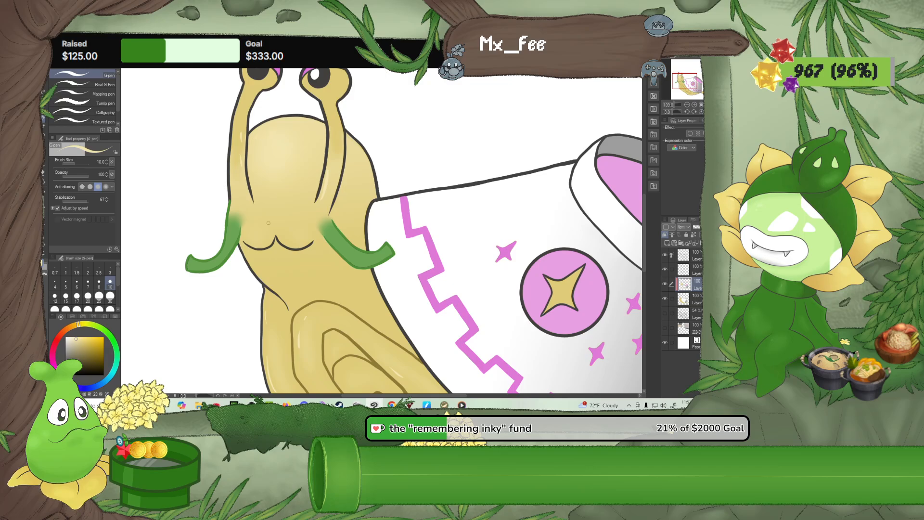
Draw lighter green shine marks along both green moustache strands with the G-pen at size 10
{"action": "left_click_drag", "start_coordinate": [299, 277], "coordinate": [266, 214]}
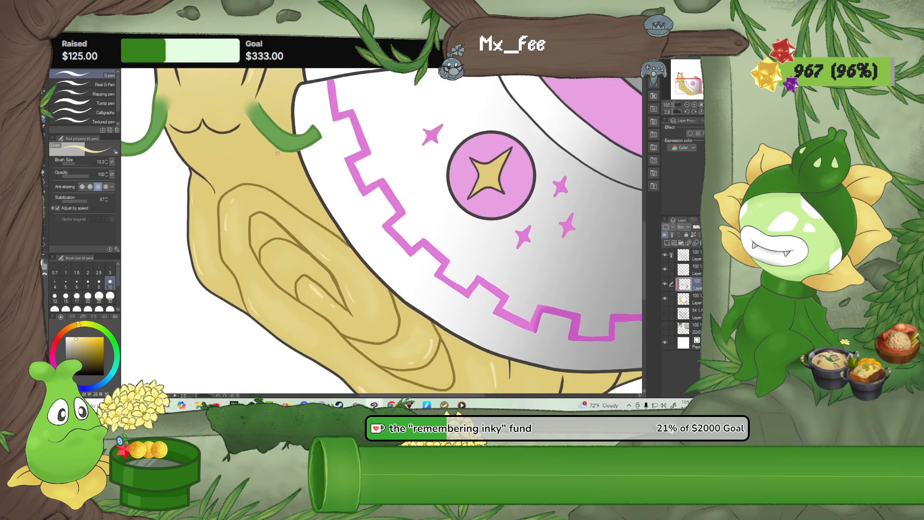
{"action": "left_click", "coordinate": [284, 135], "text": "alt"}
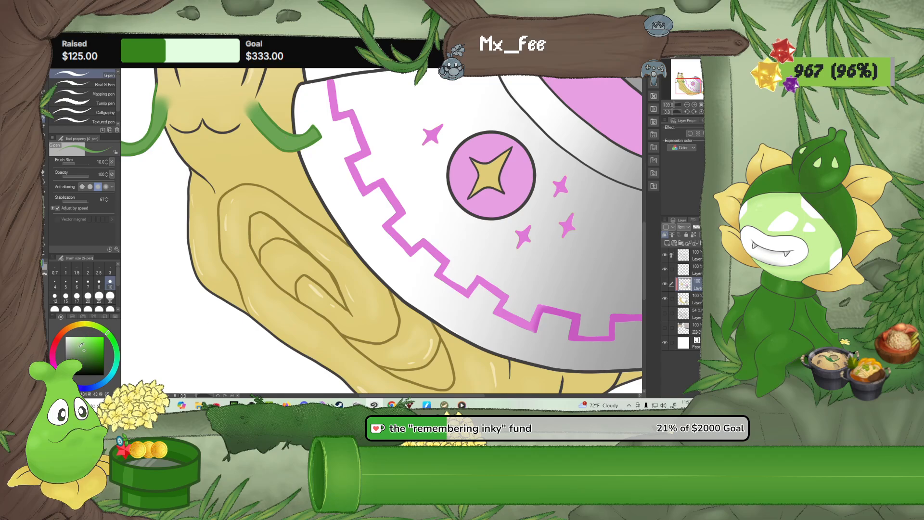
{"action": "left_click", "coordinate": [79, 345]}
{"action": "left_click_drag", "start_coordinate": [146, 167], "coordinate": [185, 211]}
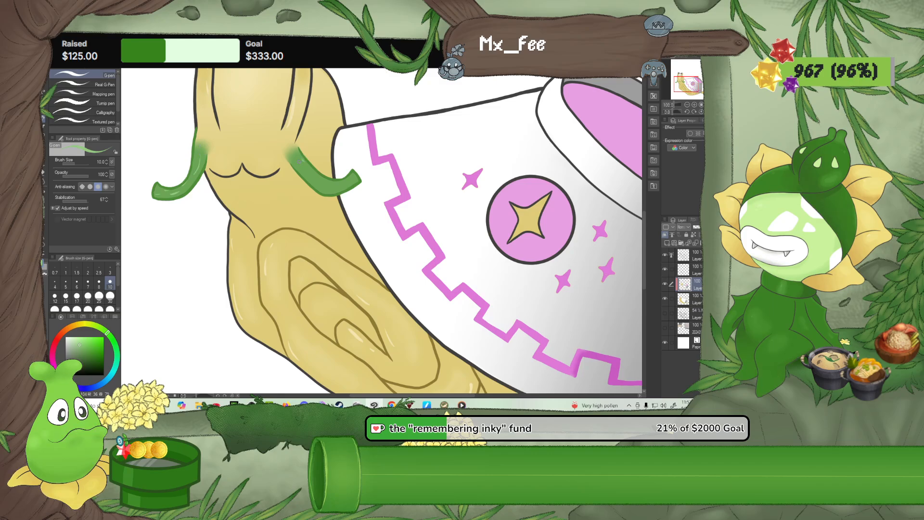
{"action": "left_click_drag", "start_coordinate": [298, 160], "coordinate": [330, 184]}
{"action": "scroll", "coordinate": [344, 192], "scroll_direction": "down", "scroll_amount": 3}
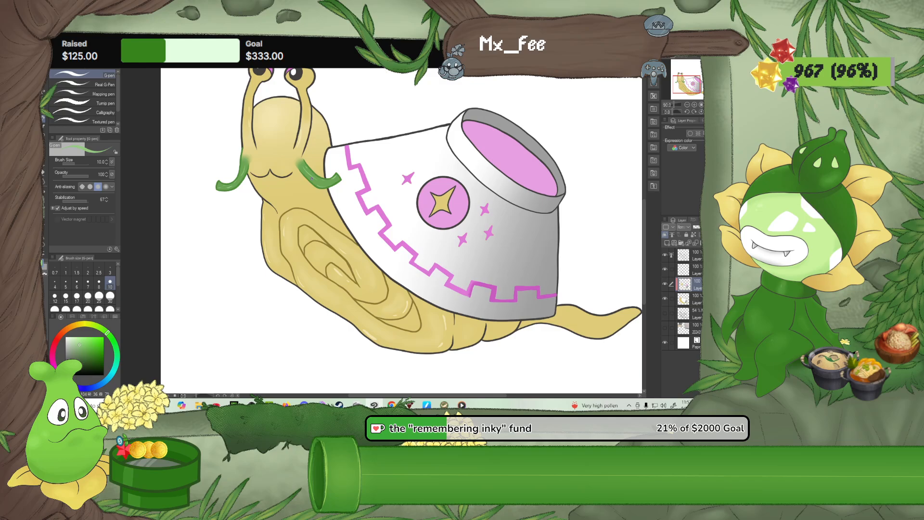
{"action": "scroll", "coordinate": [311, 179], "scroll_direction": "down", "scroll_amount": 1}
{"action": "scroll", "coordinate": [311, 182], "scroll_direction": "down", "scroll_amount": 2}
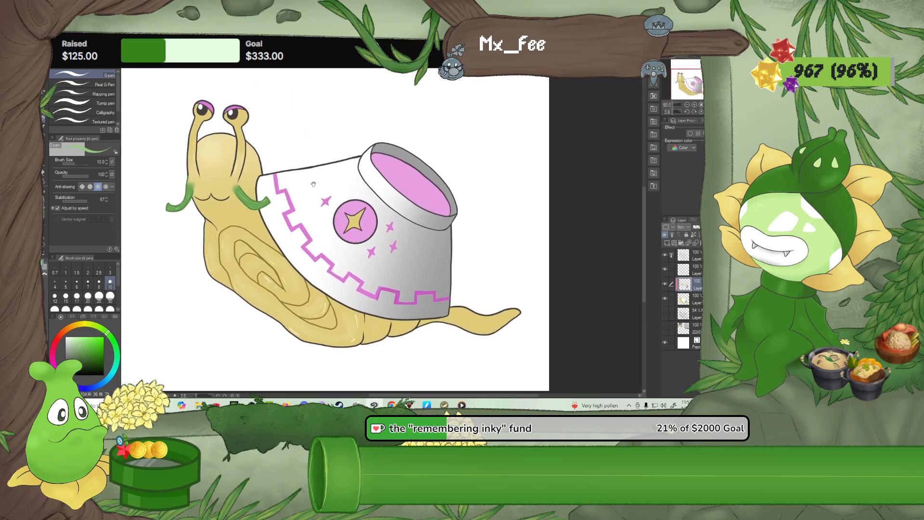
Airbrush soft white highlights at size 40 on the pink star circle and bowl opening, and blend them with Blur at size 30
{"action": "scroll", "coordinate": [313, 184], "scroll_direction": "up", "scroll_amount": 4}
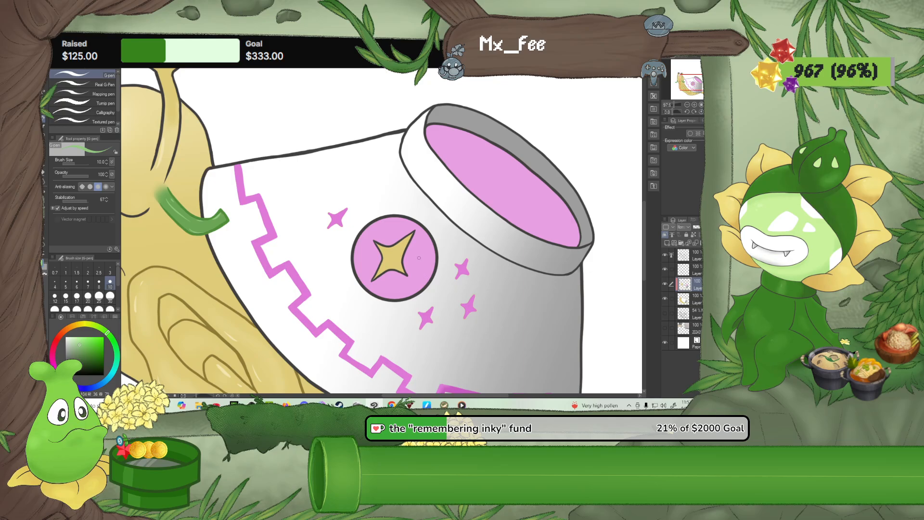
{"action": "left_click", "coordinate": [326, 249], "text": "alt"}
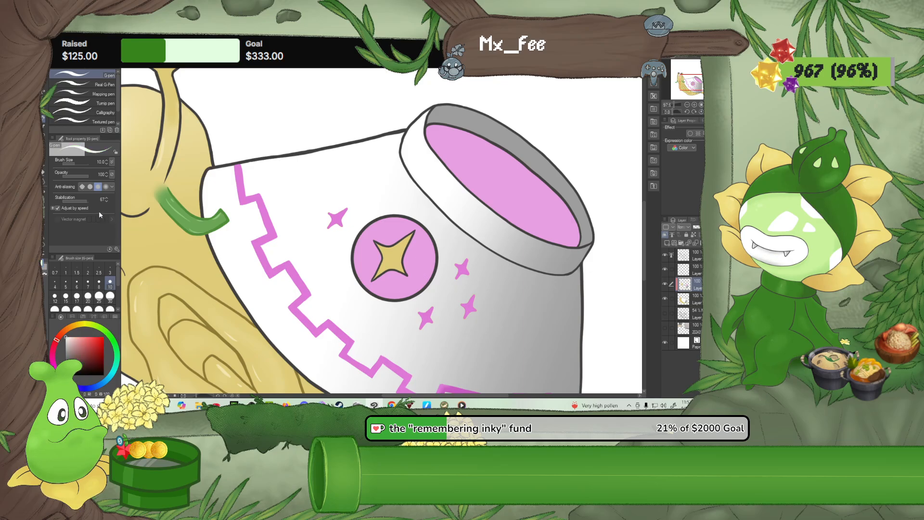
{"action": "key", "text": "b"}
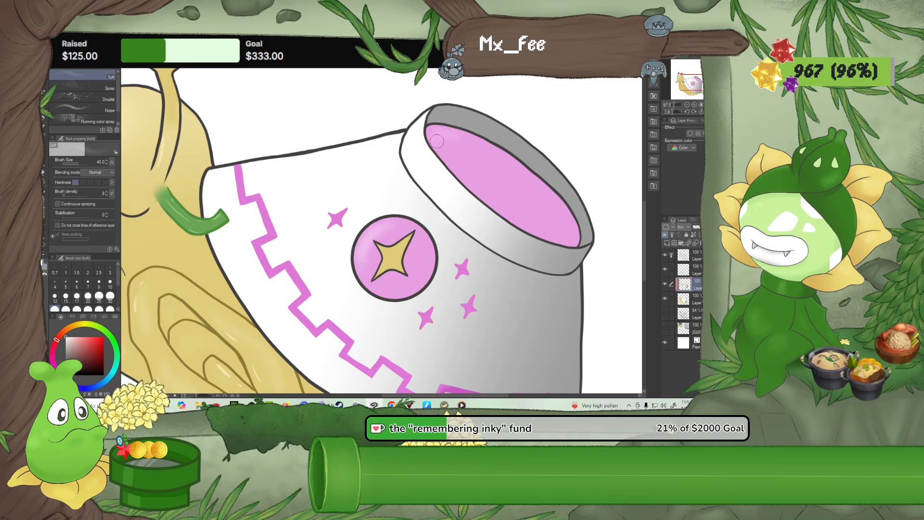
{"action": "left_click", "coordinate": [43, 182]}
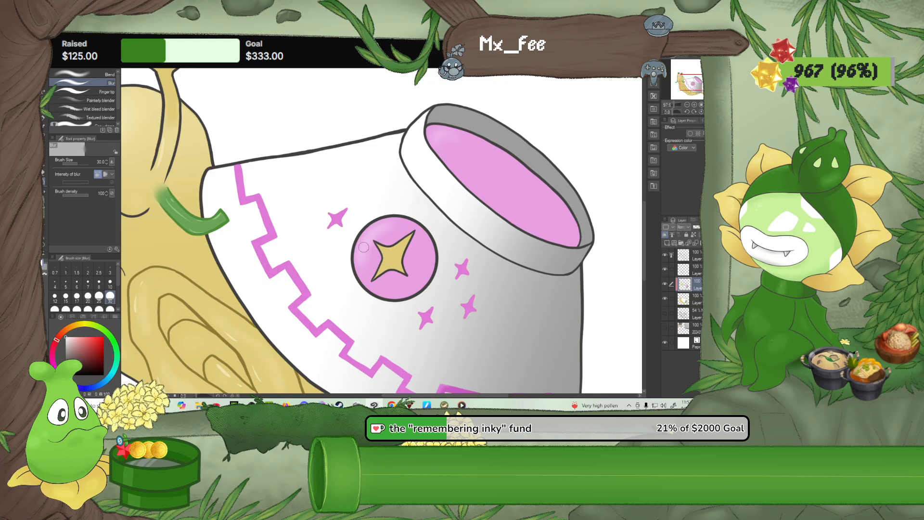
{"action": "scroll", "coordinate": [366, 251], "scroll_direction": "down", "scroll_amount": 2}
{"action": "scroll", "coordinate": [363, 247], "scroll_direction": "down", "scroll_amount": 3}
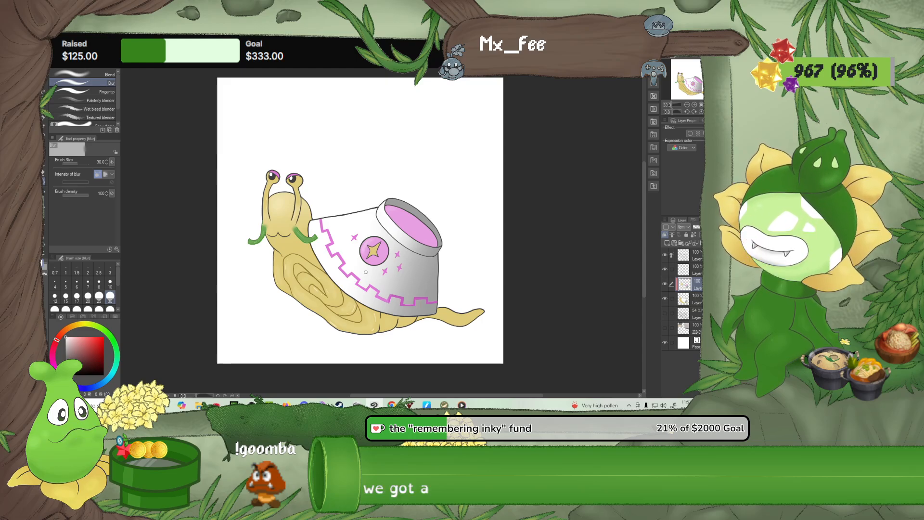
{"action": "scroll", "coordinate": [366, 272], "scroll_direction": "down", "scroll_amount": 1}
{"action": "scroll", "coordinate": [366, 272], "scroll_direction": "up", "scroll_amount": 2}
{"action": "left_click_drag", "start_coordinate": [388, 273], "coordinate": [412, 257]}
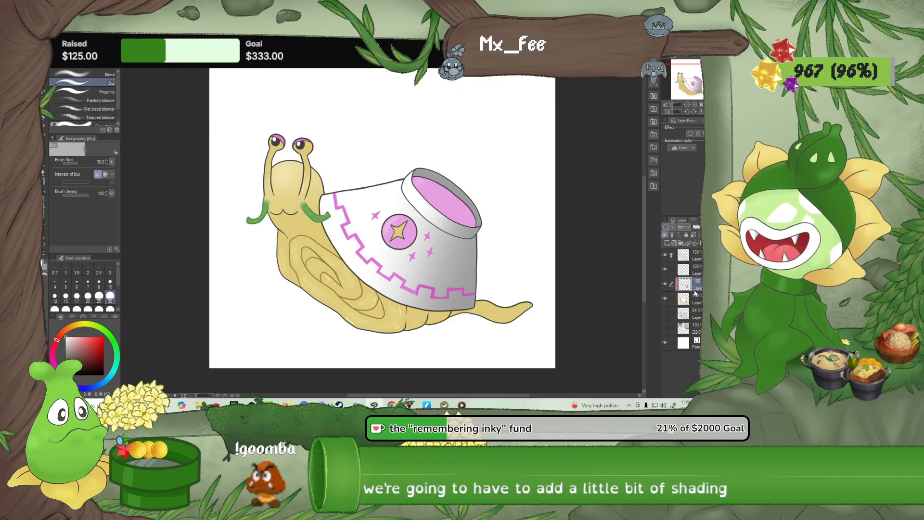
Shade the inner bands of the body's swirl with a darker tone of the body yellow using the G-pen at size 20
{"action": "scroll", "coordinate": [430, 294], "scroll_direction": "up", "scroll_amount": 7}
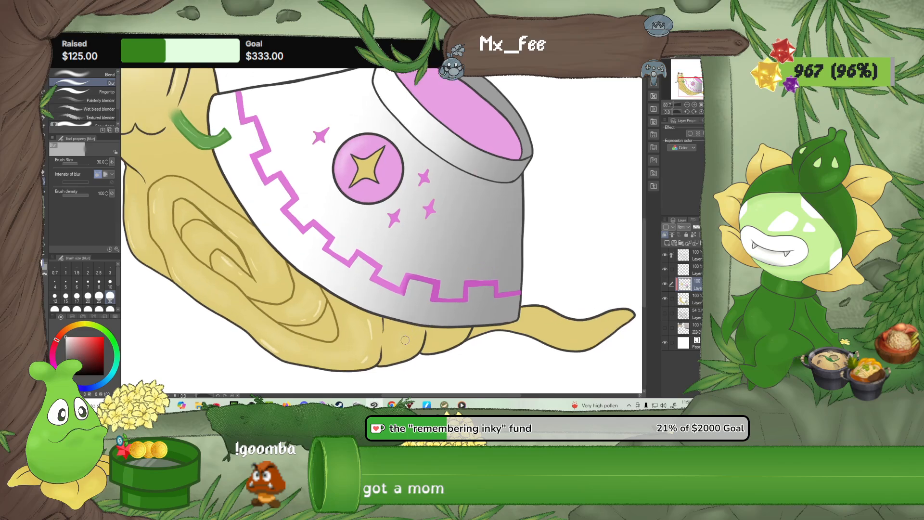
{"action": "left_click", "coordinate": [405, 340], "text": "alt"}
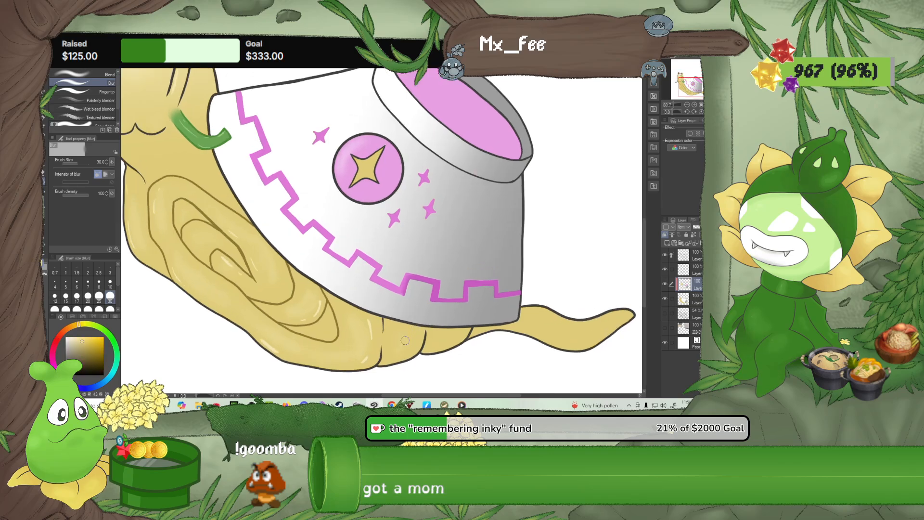
{"action": "left_click", "coordinate": [85, 344]}
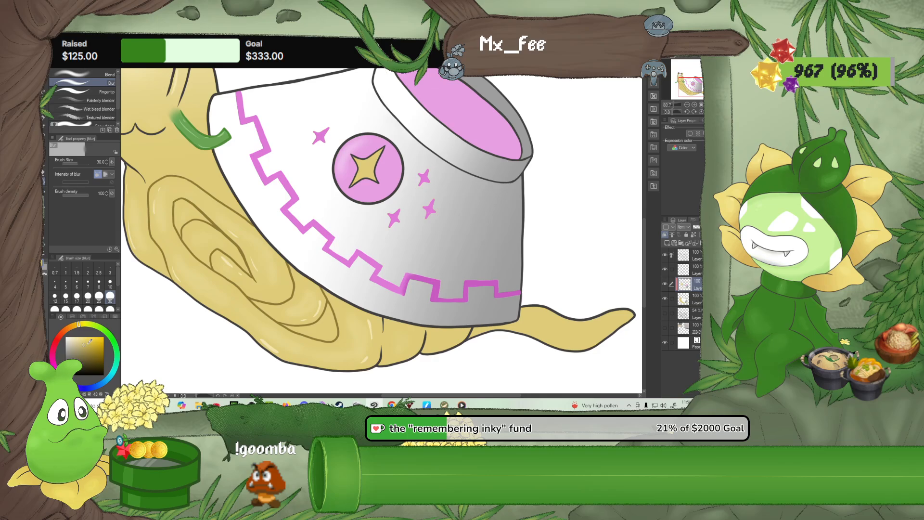
{"action": "key", "text": "p"}
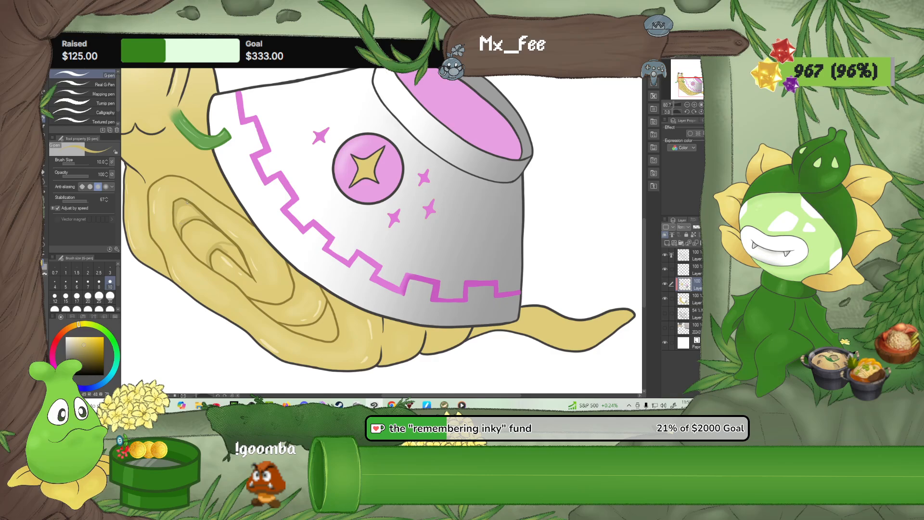
{"action": "left_click", "coordinate": [88, 296]}
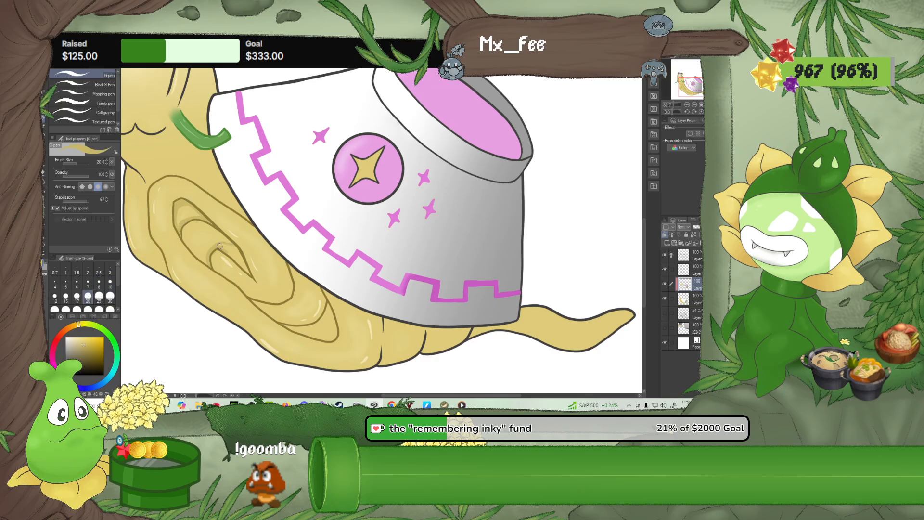
{"action": "left_click_drag", "start_coordinate": [220, 246], "coordinate": [240, 262]}
{"action": "left_click_drag", "start_coordinate": [186, 236], "coordinate": [208, 260]}
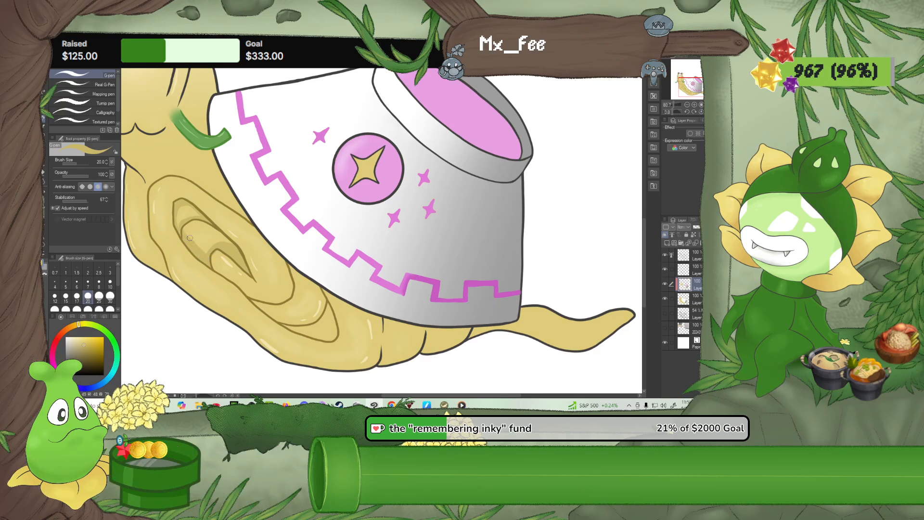
{"action": "left_click_drag", "start_coordinate": [190, 238], "coordinate": [219, 239]}
{"action": "mouse_move", "coordinate": [231, 247]}
{"action": "left_mouse_down"}
{"action": "mouse_move", "coordinate": [217, 232]}
{"action": "mouse_move", "coordinate": [188, 226]}
{"action": "mouse_move", "coordinate": [199, 223]}
{"action": "left_mouse_up"}
Paint an even darker yellow in the swirl's innermost hollow and blend it with the Blur tool at size 30
{"action": "left_click", "coordinate": [89, 345]}
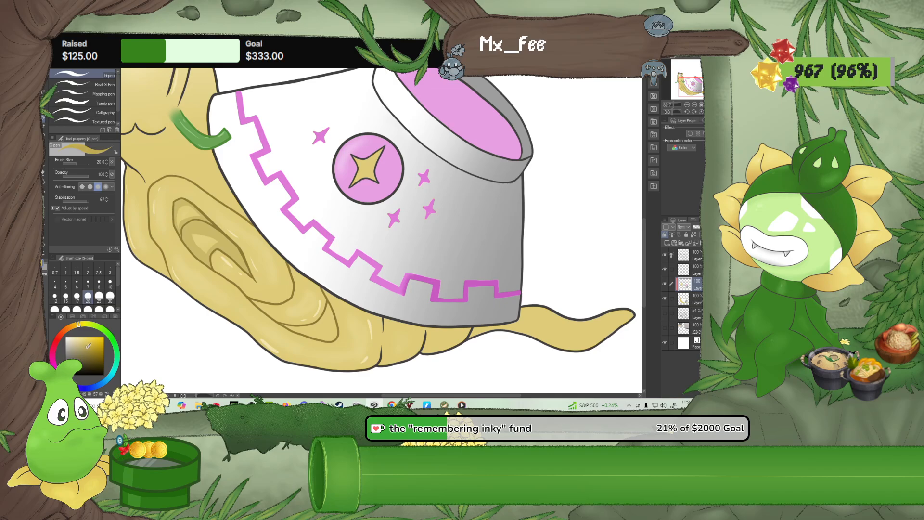
{"action": "left_click", "coordinate": [89, 347]}
{"action": "mouse_move", "coordinate": [193, 234]}
{"action": "left_mouse_down"}
{"action": "mouse_move", "coordinate": [198, 244]}
{"action": "mouse_move", "coordinate": [225, 247]}
{"action": "mouse_move", "coordinate": [198, 233]}
{"action": "mouse_move", "coordinate": [200, 246]}
{"action": "mouse_move", "coordinate": [204, 235]}
{"action": "mouse_move", "coordinate": [211, 243]}
{"action": "left_mouse_up"}
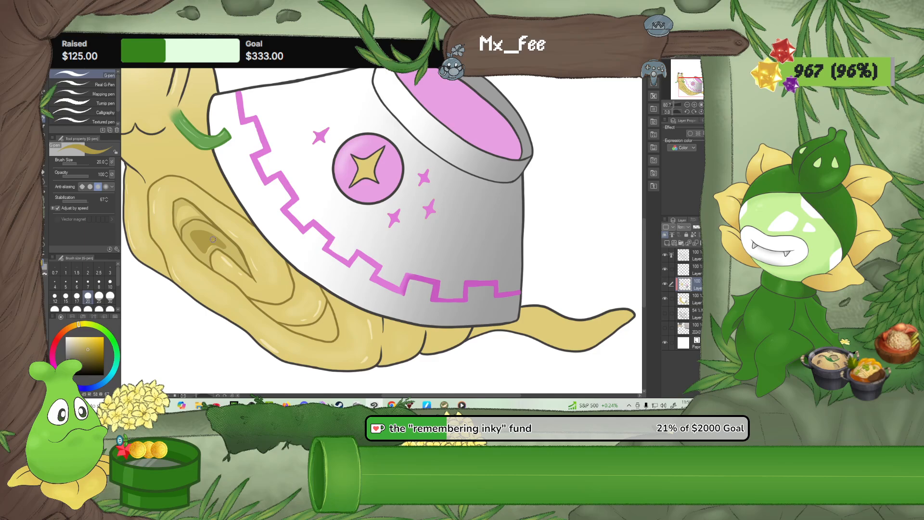
{"action": "key", "text": "j"}
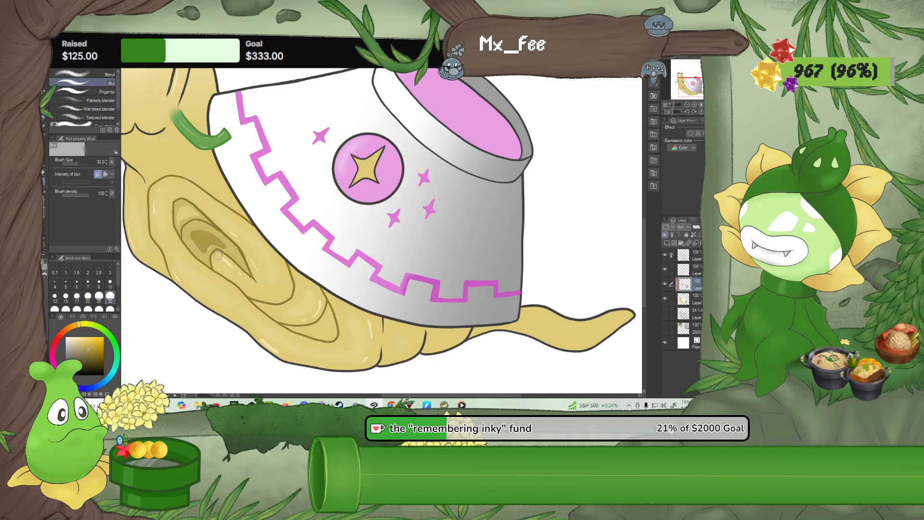
{"action": "mouse_move", "coordinate": [218, 255]}
{"action": "left_mouse_down"}
{"action": "mouse_move", "coordinate": [205, 256]}
{"action": "mouse_move", "coordinate": [222, 246]}
{"action": "mouse_move", "coordinate": [208, 235]}
{"action": "mouse_move", "coordinate": [200, 250]}
{"action": "mouse_move", "coordinate": [197, 234]}
{"action": "mouse_move", "coordinate": [224, 246]}
{"action": "mouse_move", "coordinate": [200, 250]}
{"action": "mouse_move", "coordinate": [192, 232]}
{"action": "left_mouse_up"}
Paint darker yellow shadow strokes along the swirl's outer band near the bowl with the G-pen at size 20
{"action": "key", "text": "p"}
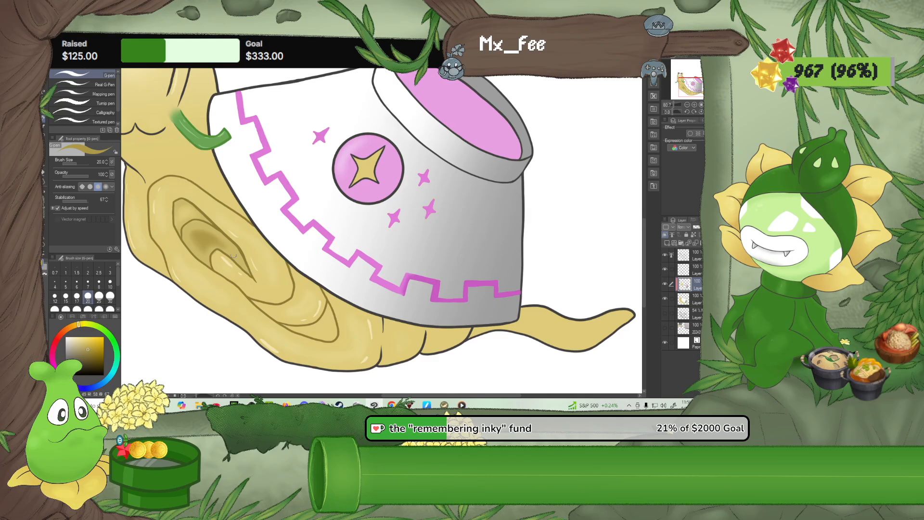
{"action": "left_click", "coordinate": [186, 229], "text": "alt"}
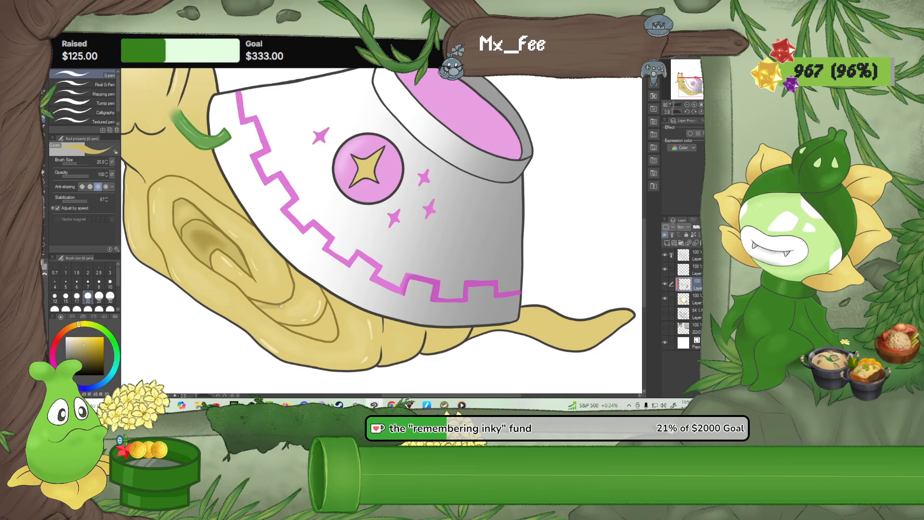
{"action": "left_click_drag", "start_coordinate": [289, 304], "coordinate": [297, 280]}
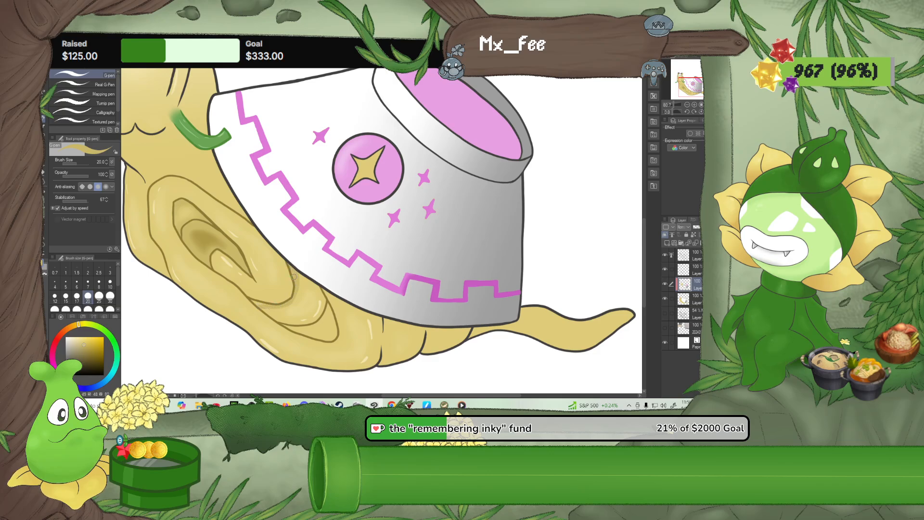
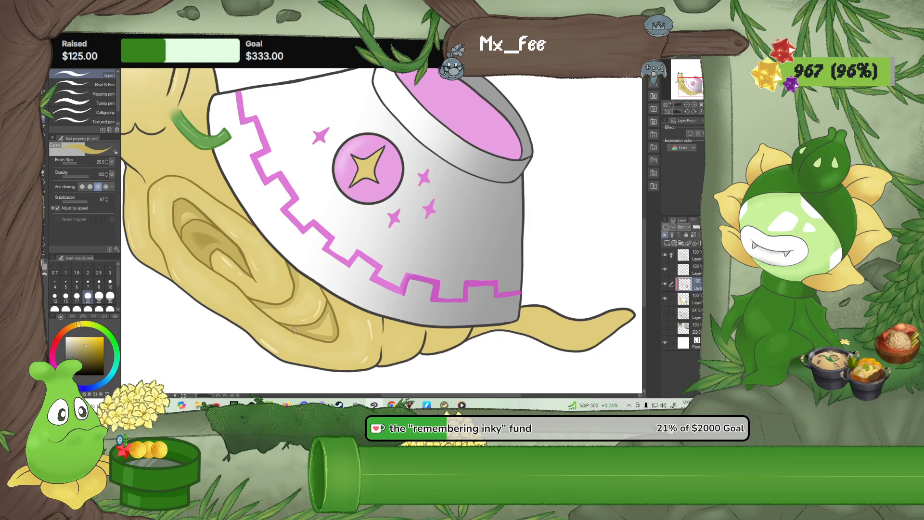
Shade the snail's body in darker tan along the lower end of the spiral, the neck's outer fold, and beside the shell's front edge
{"action": "mouse_move", "coordinate": [323, 326]}
{"action": "left_mouse_down"}
{"action": "mouse_move", "coordinate": [328, 316]}
{"action": "mouse_move", "coordinate": [329, 337]}
{"action": "left_mouse_up"}
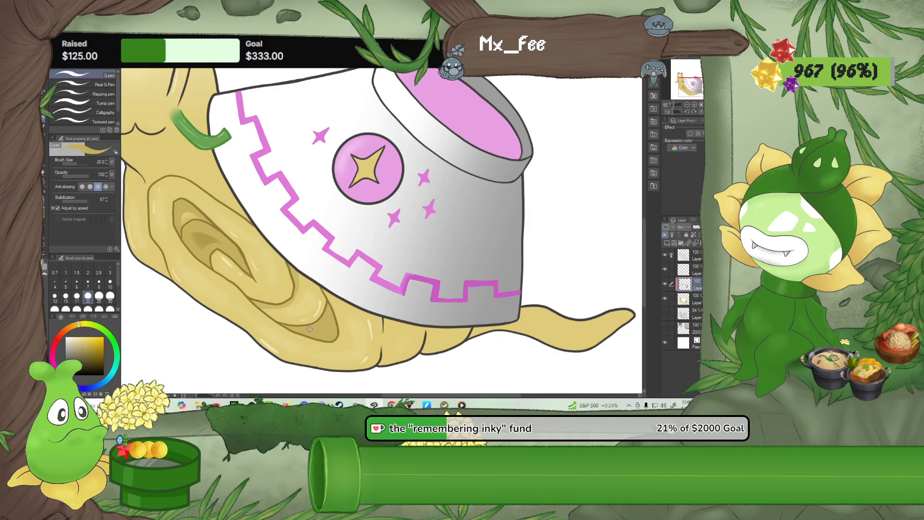
{"action": "mouse_move", "coordinate": [124, 188]}
{"action": "left_mouse_down"}
{"action": "mouse_move", "coordinate": [193, 193]}
{"action": "mouse_move", "coordinate": [212, 253]}
{"action": "mouse_move", "coordinate": [240, 289]}
{"action": "mouse_move", "coordinate": [214, 228]}
{"action": "mouse_move", "coordinate": [233, 274]}
{"action": "left_mouse_up"}
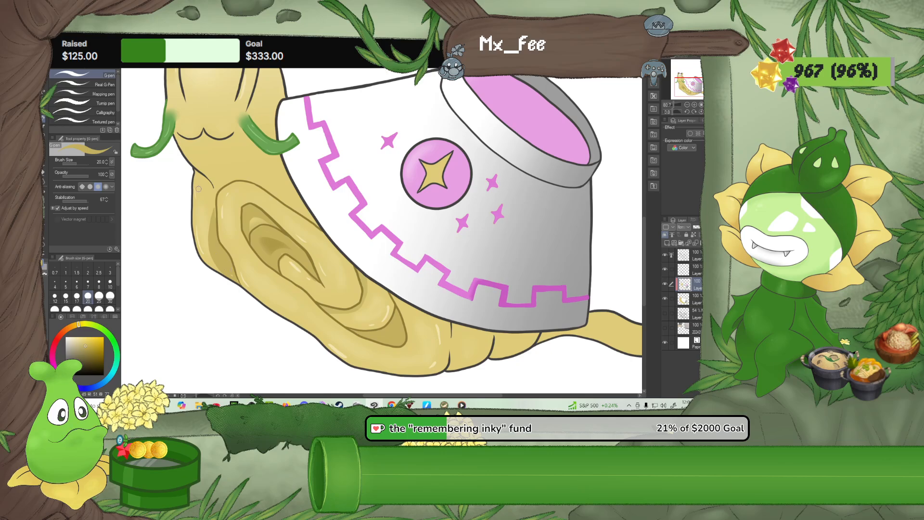
{"action": "left_click_drag", "start_coordinate": [193, 176], "coordinate": [211, 231]}
{"action": "left_click_drag", "start_coordinate": [200, 175], "coordinate": [213, 214]}
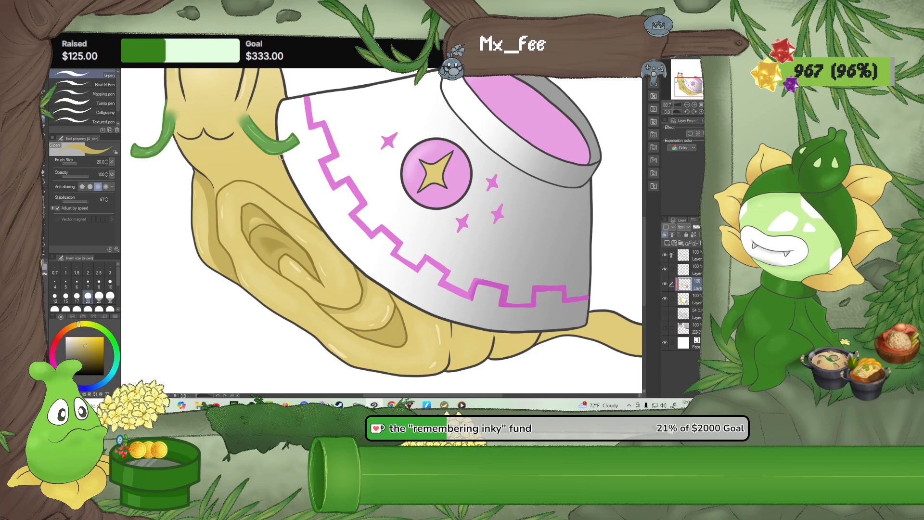
{"action": "mouse_move", "coordinate": [281, 155]}
{"action": "left_mouse_down"}
{"action": "mouse_move", "coordinate": [274, 173]}
{"action": "mouse_move", "coordinate": [283, 196]}
{"action": "mouse_move", "coordinate": [318, 224]}
{"action": "mouse_move", "coordinate": [279, 182]}
{"action": "mouse_move", "coordinate": [281, 165]}
{"action": "mouse_move", "coordinate": [301, 203]}
{"action": "mouse_move", "coordinate": [283, 186]}
{"action": "mouse_move", "coordinate": [288, 193]}
{"action": "mouse_move", "coordinate": [260, 183]}
{"action": "mouse_move", "coordinate": [281, 197]}
{"action": "mouse_move", "coordinate": [275, 184]}
{"action": "left_mouse_up"}
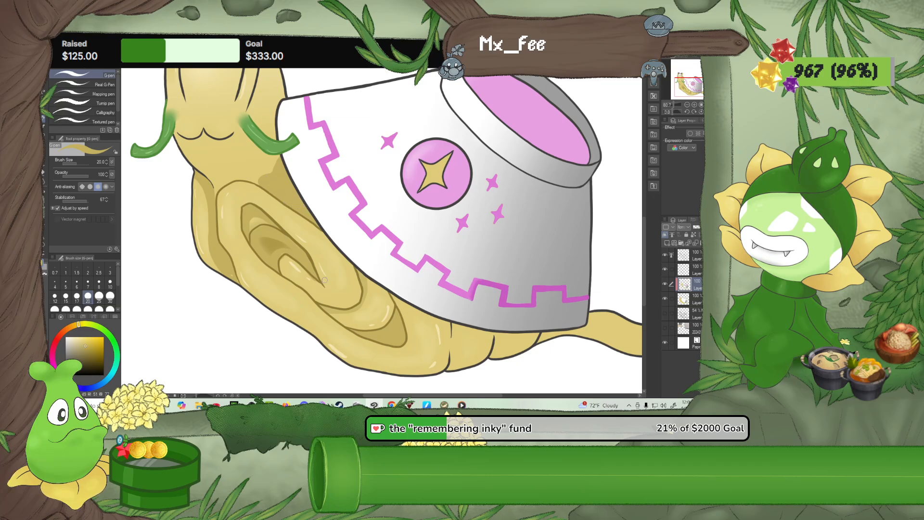
Paint darker tan shadows on the belly folds beneath the shell and on the upper side of the tail where it emerges
{"action": "left_click_drag", "start_coordinate": [439, 346], "coordinate": [373, 308]}
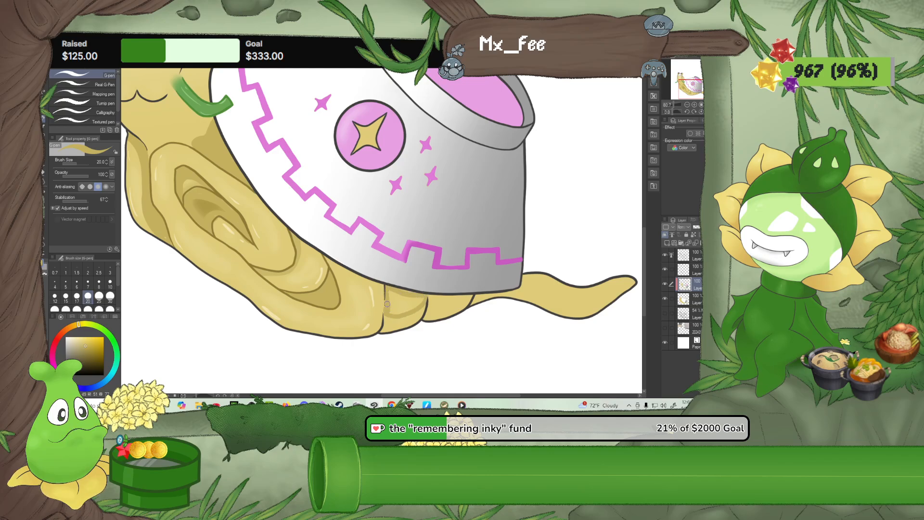
{"action": "mouse_move", "coordinate": [387, 304]}
{"action": "left_mouse_down"}
{"action": "mouse_move", "coordinate": [421, 303]}
{"action": "mouse_move", "coordinate": [389, 300]}
{"action": "mouse_move", "coordinate": [401, 308]}
{"action": "mouse_move", "coordinate": [418, 302]}
{"action": "mouse_move", "coordinate": [394, 300]}
{"action": "mouse_move", "coordinate": [407, 305]}
{"action": "mouse_move", "coordinate": [404, 291]}
{"action": "mouse_move", "coordinate": [422, 315]}
{"action": "mouse_move", "coordinate": [464, 305]}
{"action": "mouse_move", "coordinate": [470, 294]}
{"action": "mouse_move", "coordinate": [427, 304]}
{"action": "left_mouse_up"}
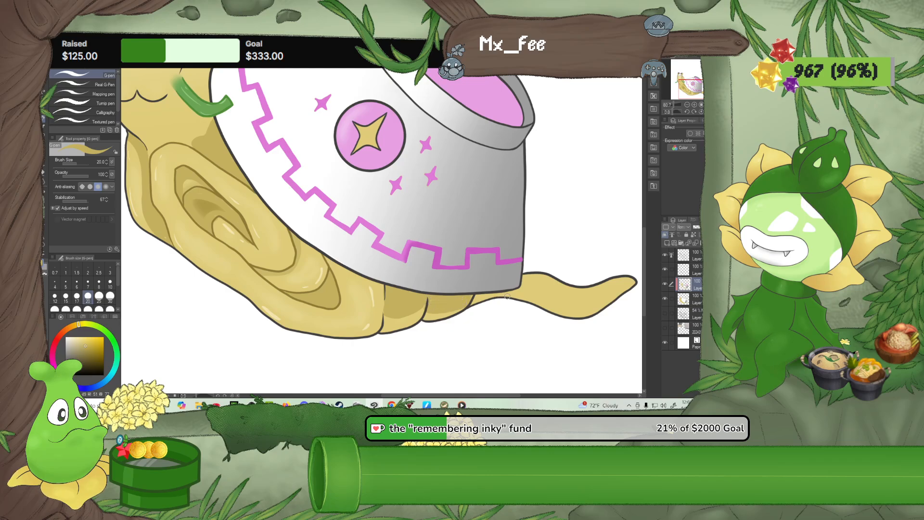
{"action": "mouse_move", "coordinate": [508, 295]}
{"action": "left_mouse_down"}
{"action": "mouse_move", "coordinate": [470, 302]}
{"action": "mouse_move", "coordinate": [517, 293]}
{"action": "mouse_move", "coordinate": [509, 292]}
{"action": "mouse_move", "coordinate": [519, 301]}
{"action": "mouse_move", "coordinate": [523, 291]}
{"action": "mouse_move", "coordinate": [587, 317]}
{"action": "left_mouse_up"}
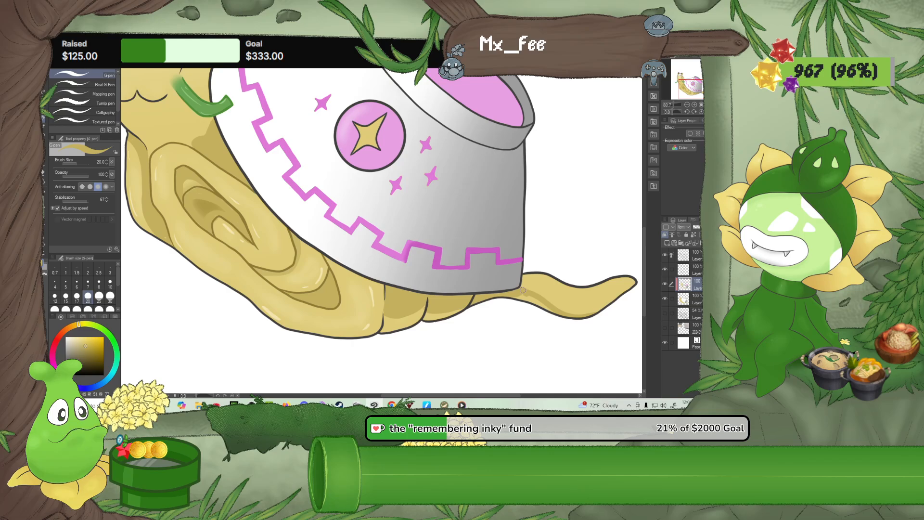
{"action": "left_click_drag", "start_coordinate": [522, 290], "coordinate": [554, 311]}
Shade the snail's head and eye stalks with the same darker tan as the body
{"action": "left_click_drag", "start_coordinate": [458, 239], "coordinate": [510, 321]}
{"action": "scroll", "coordinate": [429, 248], "scroll_direction": "down", "scroll_amount": 2}
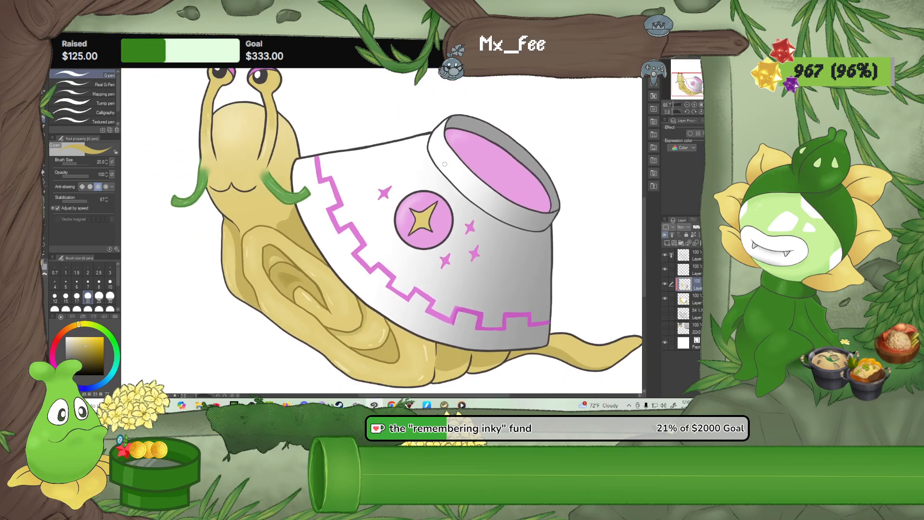
{"action": "left_click_drag", "start_coordinate": [429, 246], "coordinate": [411, 311]}
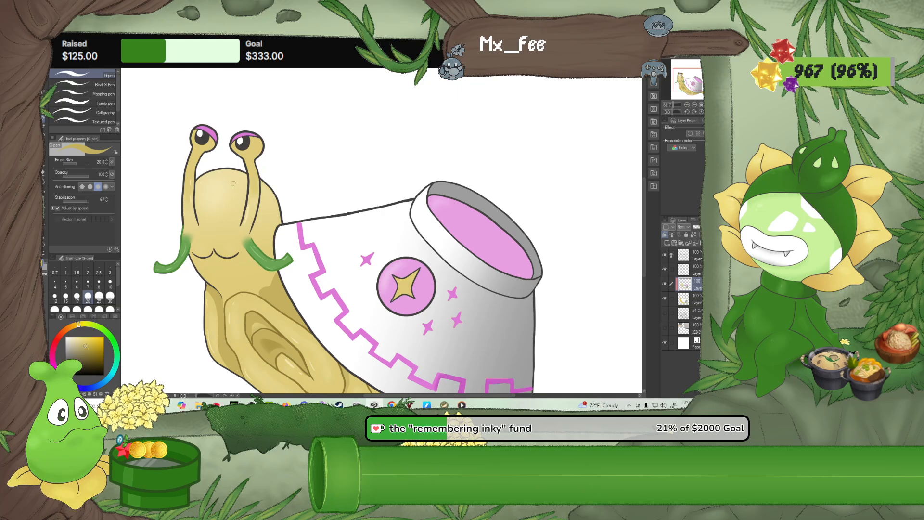
{"action": "left_click", "coordinate": [252, 150], "text": "alt"}
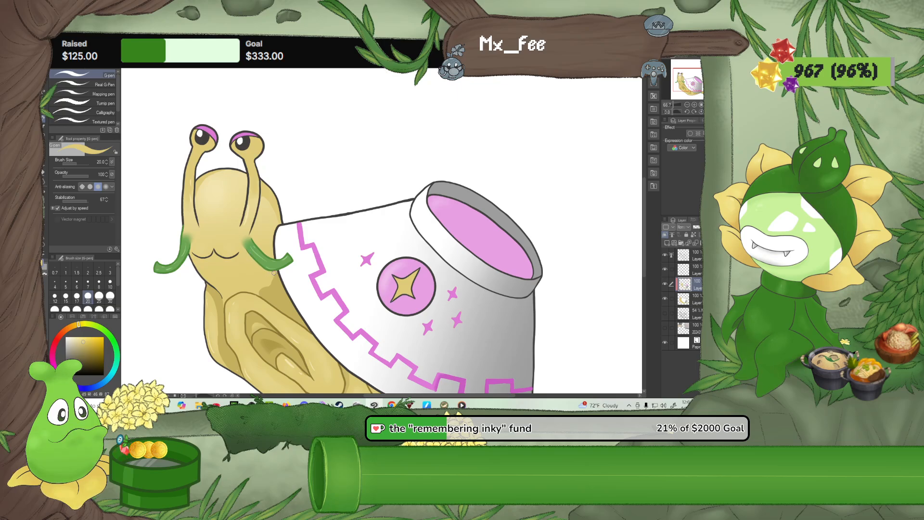
{"action": "scroll", "coordinate": [213, 217], "scroll_direction": "down", "scroll_amount": 5}
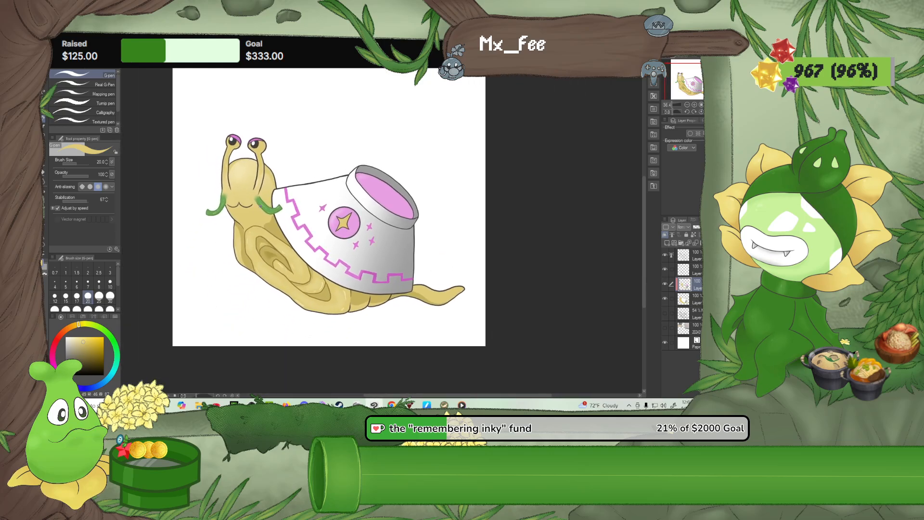
Choose a golden brown on the layer below the shading layer, try a stroke under the belly, and undo it
{"action": "scroll", "coordinate": [268, 204], "scroll_direction": "up", "scroll_amount": 5}
{"action": "left_click", "coordinate": [233, 316], "text": "alt"}
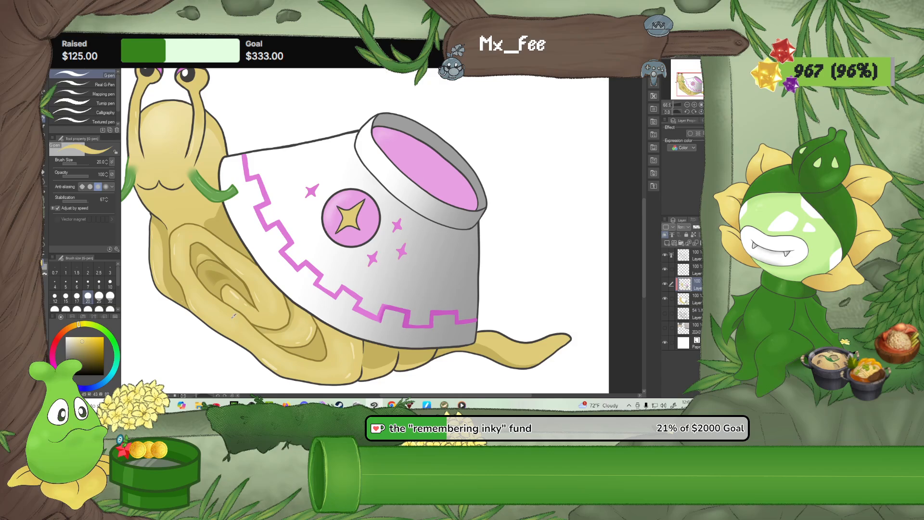
{"action": "left_click", "coordinate": [74, 327]}
{"action": "left_click", "coordinate": [92, 352]}
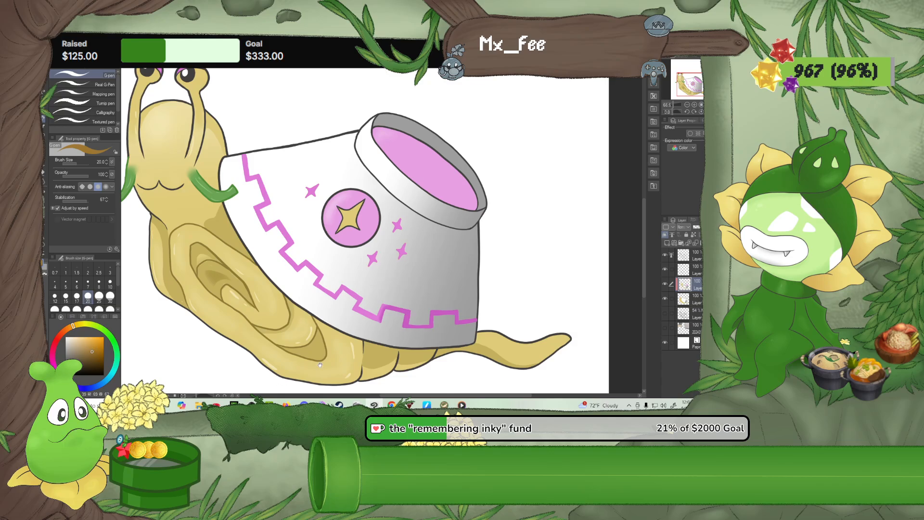
{"action": "left_click_drag", "start_coordinate": [320, 365], "coordinate": [298, 291]}
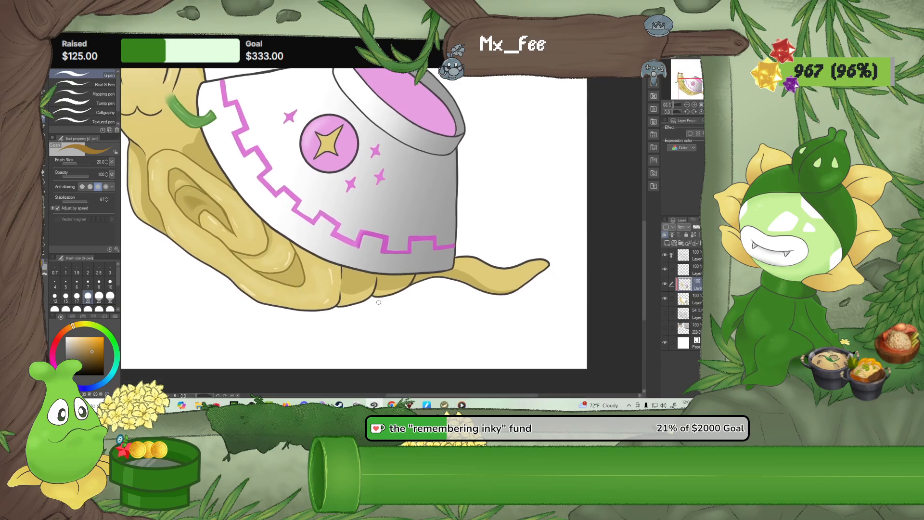
{"action": "left_click", "coordinate": [697, 300]}
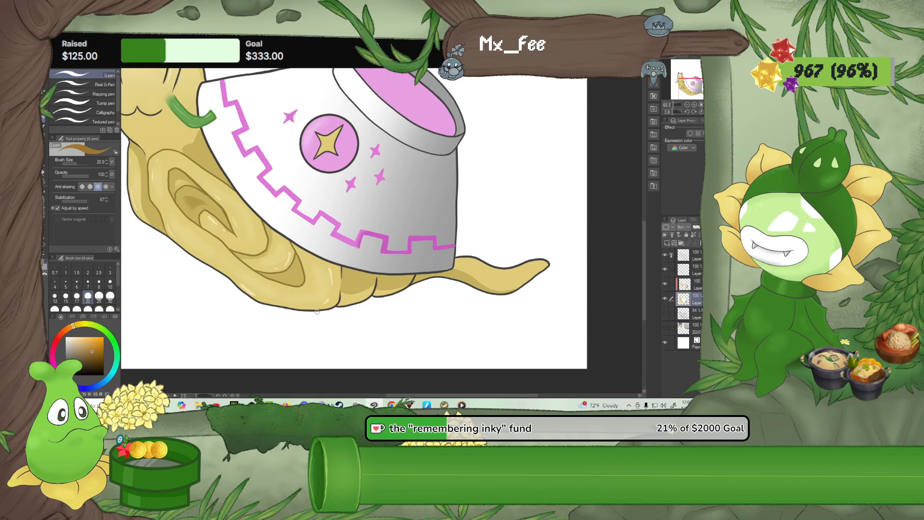
{"action": "left_click_drag", "start_coordinate": [318, 311], "coordinate": [346, 330]}
{"action": "left_click", "coordinate": [95, 347]}
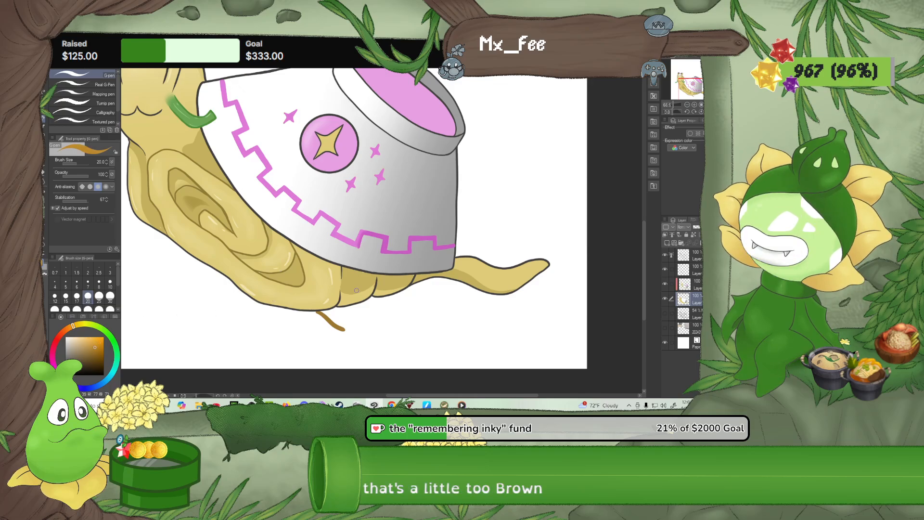
{"action": "key", "text": "ctrl+z"}
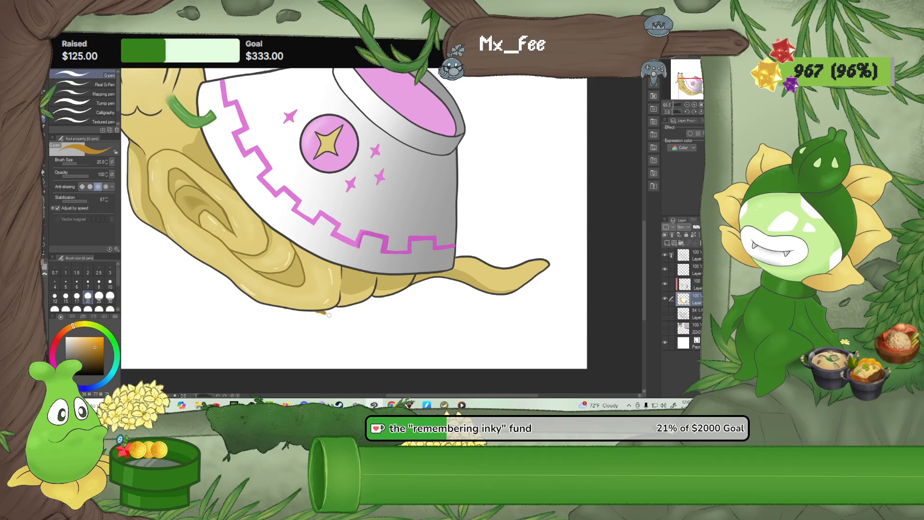
Draw a wavy golden-brown puddle outline from under the belly to the tail tip and fill it with the same colour
{"action": "mouse_move", "coordinate": [354, 325]}
{"action": "left_mouse_down"}
{"action": "mouse_move", "coordinate": [380, 322]}
{"action": "mouse_move", "coordinate": [436, 339]}
{"action": "mouse_move", "coordinate": [481, 329]}
{"action": "left_mouse_up"}
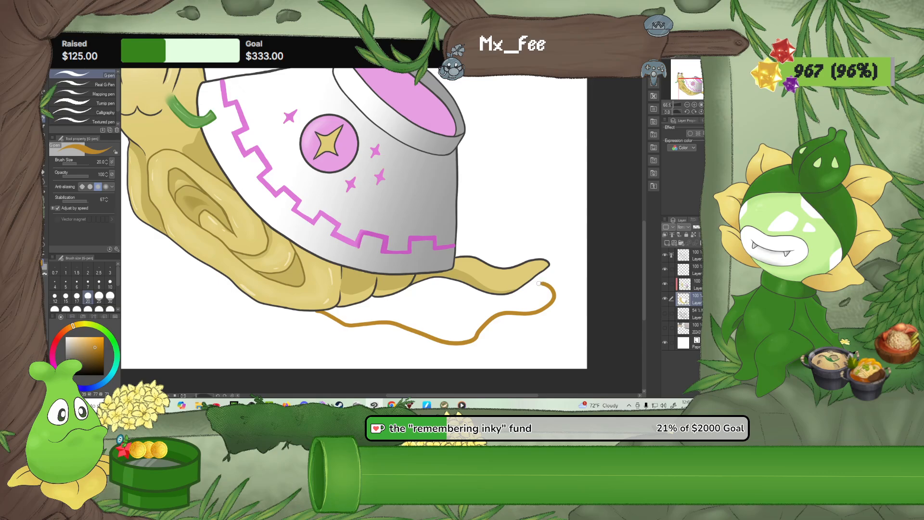
{"action": "left_click_drag", "start_coordinate": [539, 284], "coordinate": [529, 282]}
{"action": "left_click", "coordinate": [44, 181]}
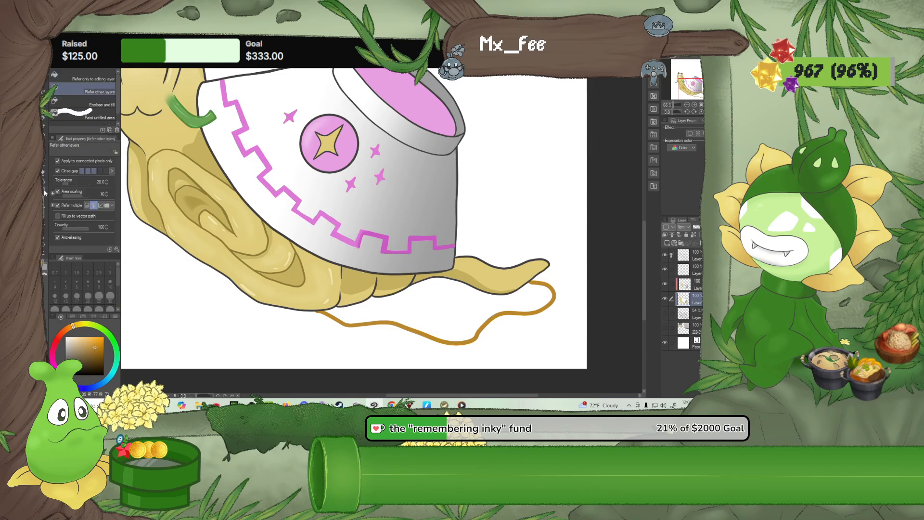
{"action": "left_click", "coordinate": [428, 311]}
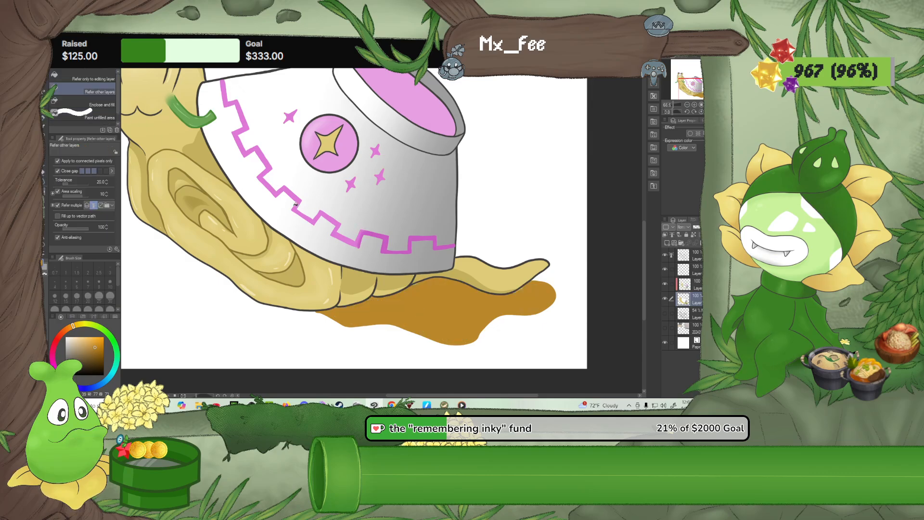
{"action": "key", "text": "p"}
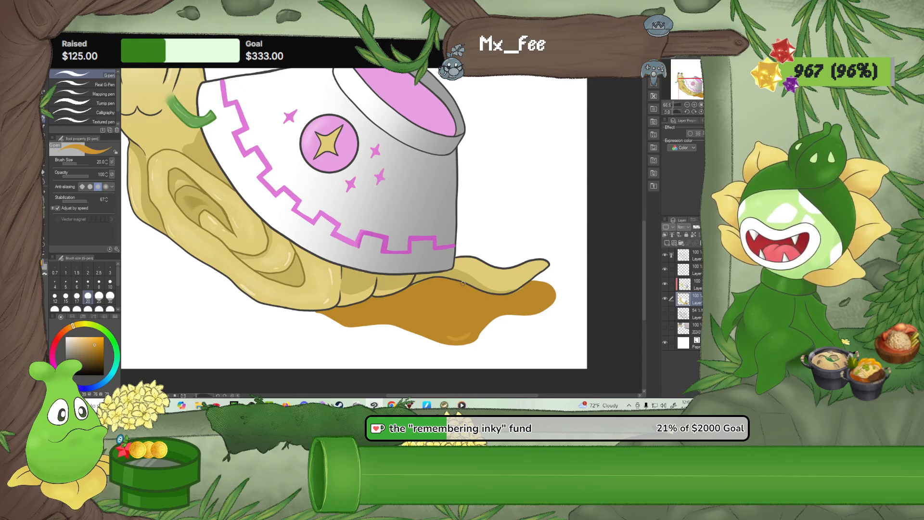
Choose a lighter orange and paint a highlight along the lower edge of the puddle
{"action": "scroll", "coordinate": [440, 257], "scroll_direction": "down", "scroll_amount": 5}
{"action": "scroll", "coordinate": [438, 255], "scroll_direction": "up", "scroll_amount": 4}
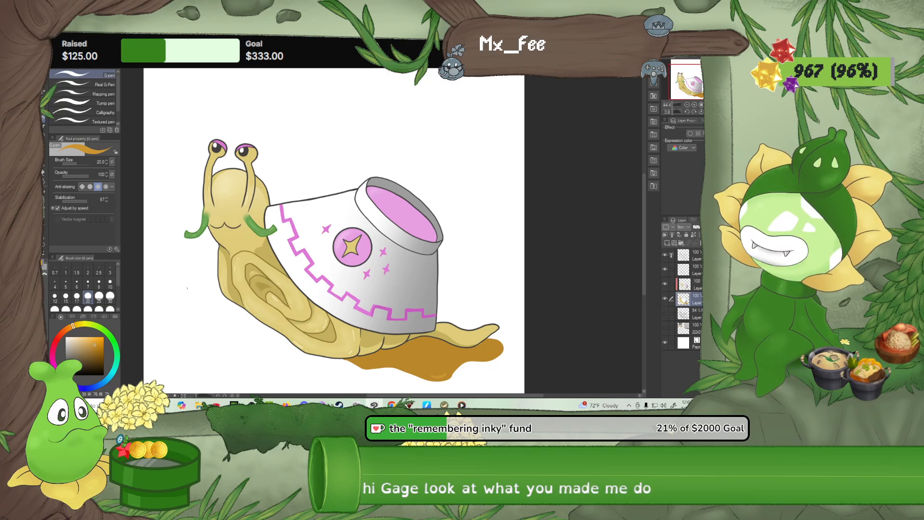
{"action": "left_click", "coordinate": [90, 342]}
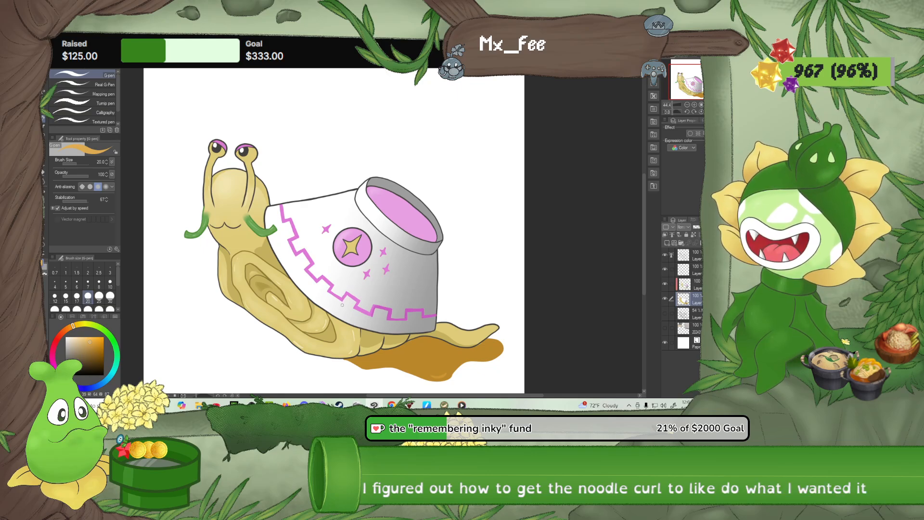
{"action": "left_click_drag", "start_coordinate": [406, 294], "coordinate": [398, 272]}
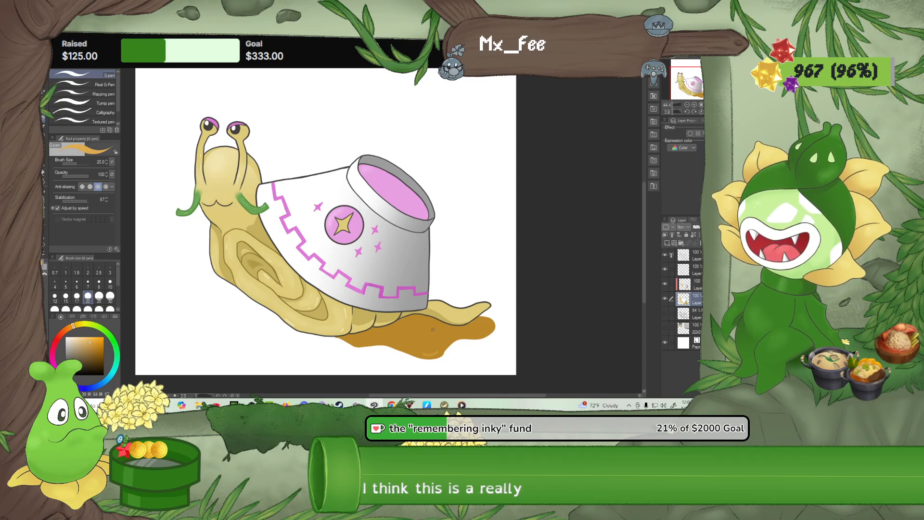
{"action": "scroll", "coordinate": [434, 320], "scroll_direction": "up", "scroll_amount": 3}
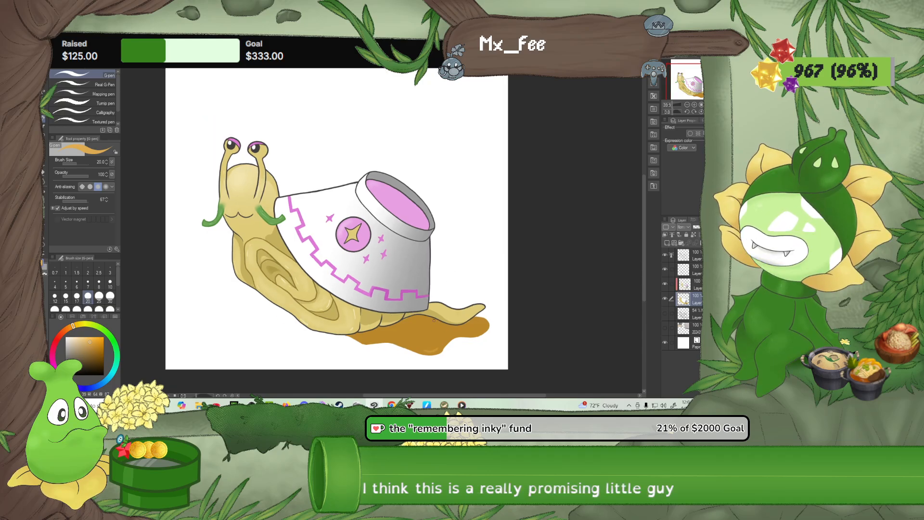
{"action": "scroll", "coordinate": [411, 343], "scroll_direction": "down", "scroll_amount": 1}
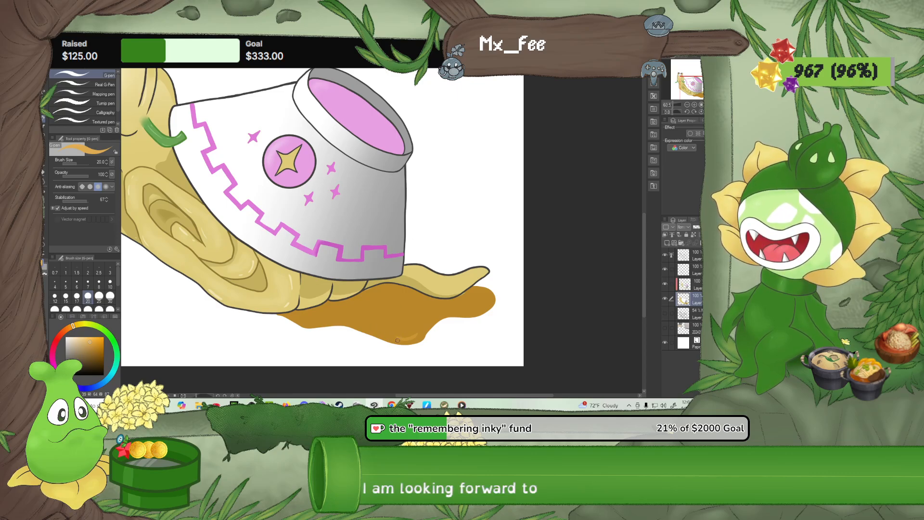
{"action": "left_click_drag", "start_coordinate": [310, 217], "coordinate": [402, 272]}
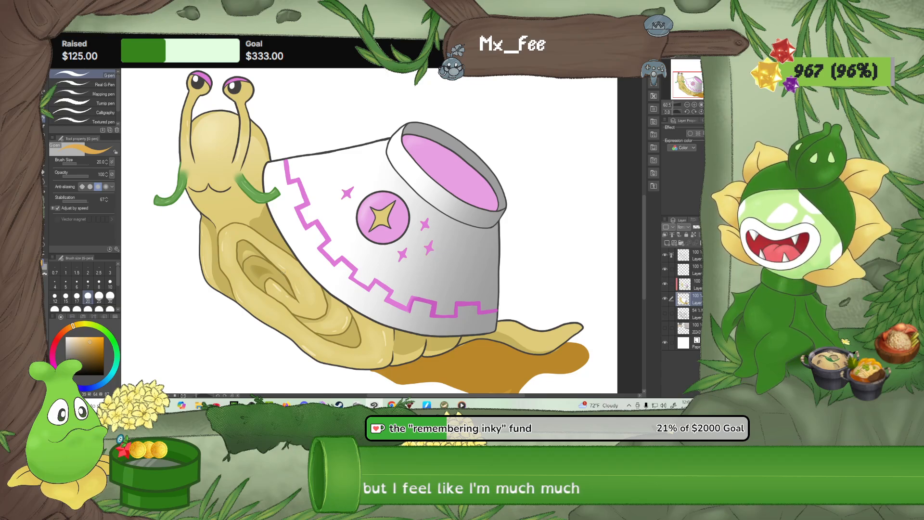
{"action": "mouse_move", "coordinate": [443, 329]}
{"action": "left_mouse_down"}
{"action": "mouse_move", "coordinate": [406, 288]}
{"action": "mouse_move", "coordinate": [431, 303]}
{"action": "mouse_move", "coordinate": [445, 328]}
{"action": "left_mouse_up"}
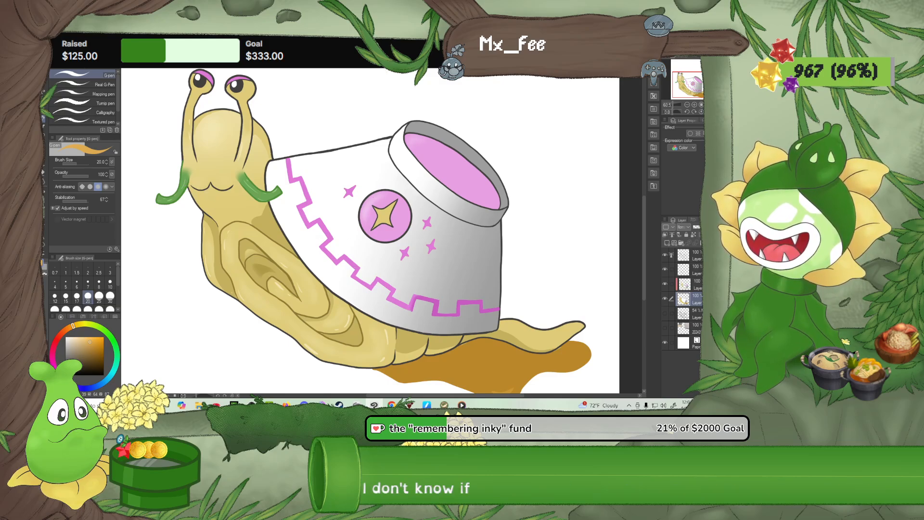
{"action": "left_click_drag", "start_coordinate": [435, 293], "coordinate": [416, 266]}
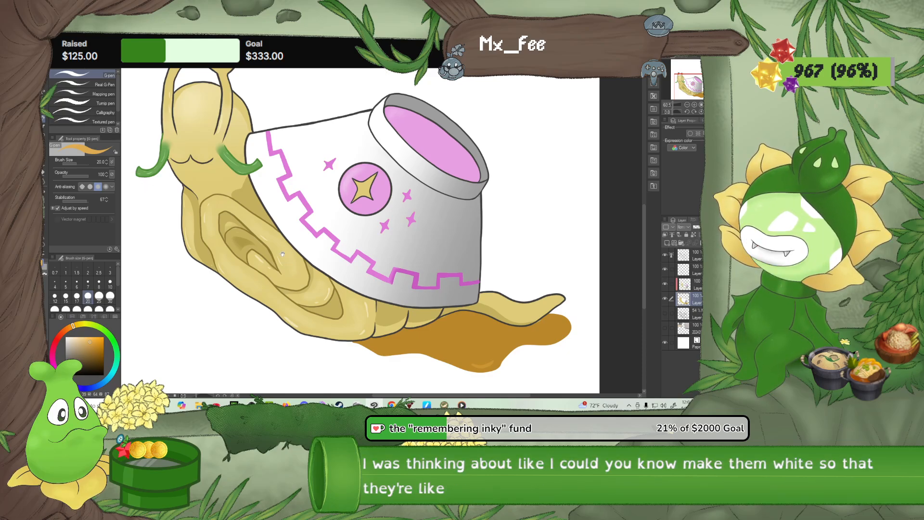
{"action": "left_click_drag", "start_coordinate": [279, 244], "coordinate": [308, 268]}
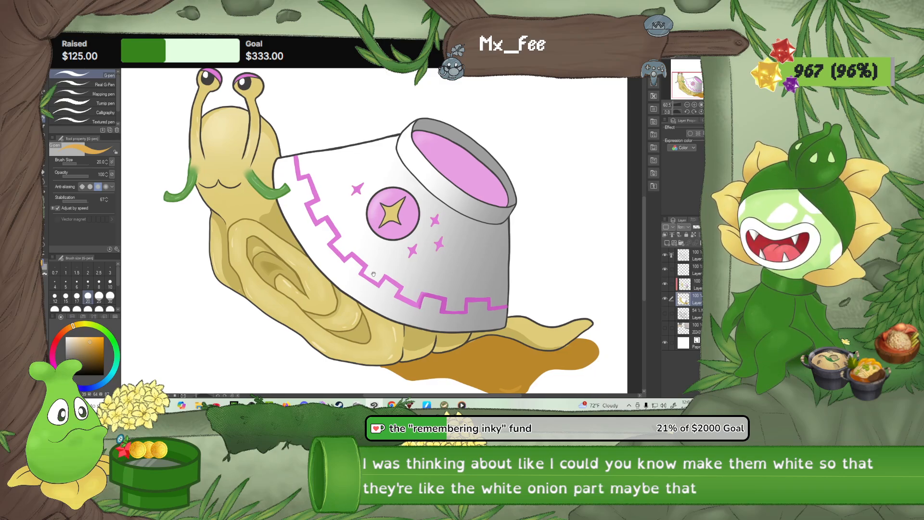
{"action": "left_click_drag", "start_coordinate": [380, 274], "coordinate": [402, 295]}
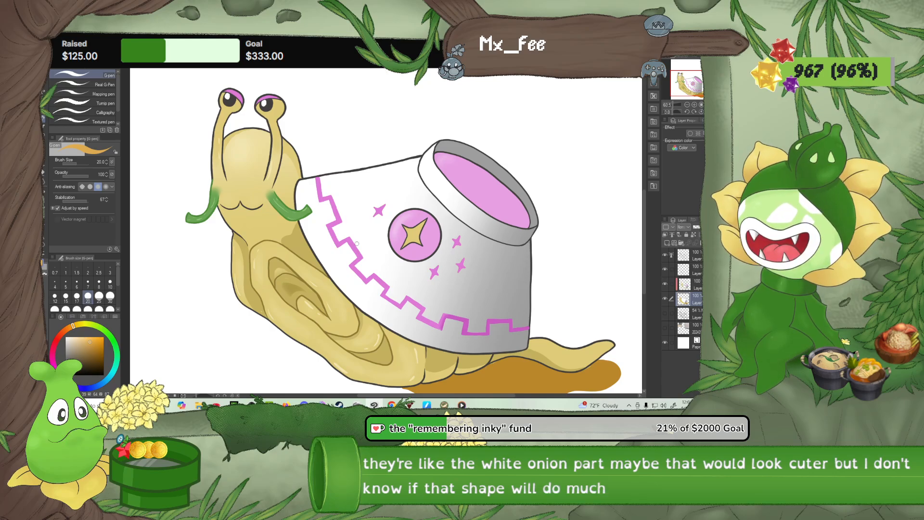
{"action": "scroll", "coordinate": [344, 253], "scroll_direction": "down", "scroll_amount": 1}
{"action": "scroll", "coordinate": [345, 253], "scroll_direction": "down", "scroll_amount": 1}
{"action": "scroll", "coordinate": [396, 320], "scroll_direction": "down", "scroll_amount": 1}
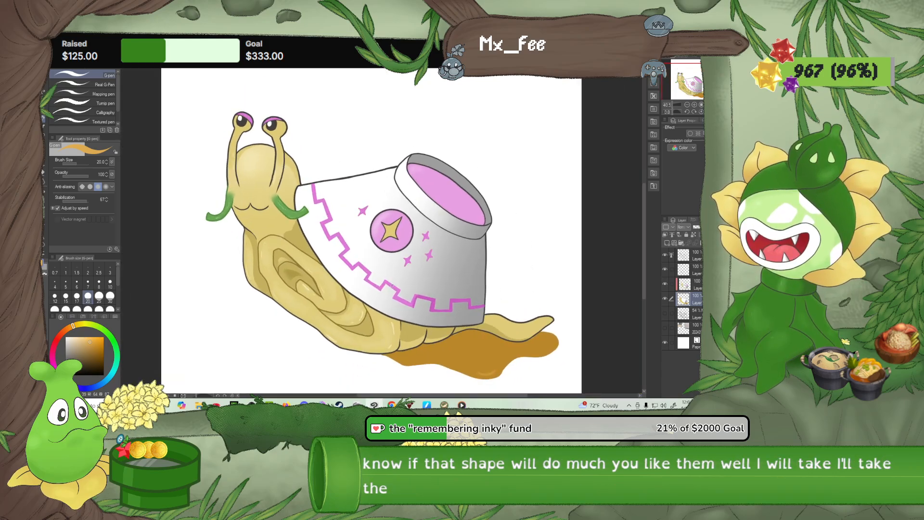
Set the pen size to 30 and paint orange highlights with paler glints across the puddle beneath the snail
{"action": "left_click_drag", "start_coordinate": [397, 319], "coordinate": [290, 282]}
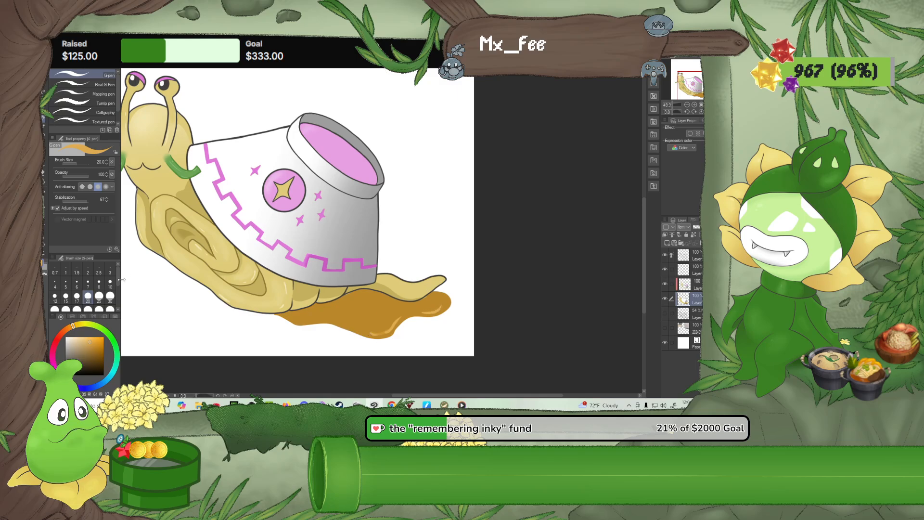
{"action": "left_click", "coordinate": [95, 343]}
{"action": "left_click", "coordinate": [110, 295]}
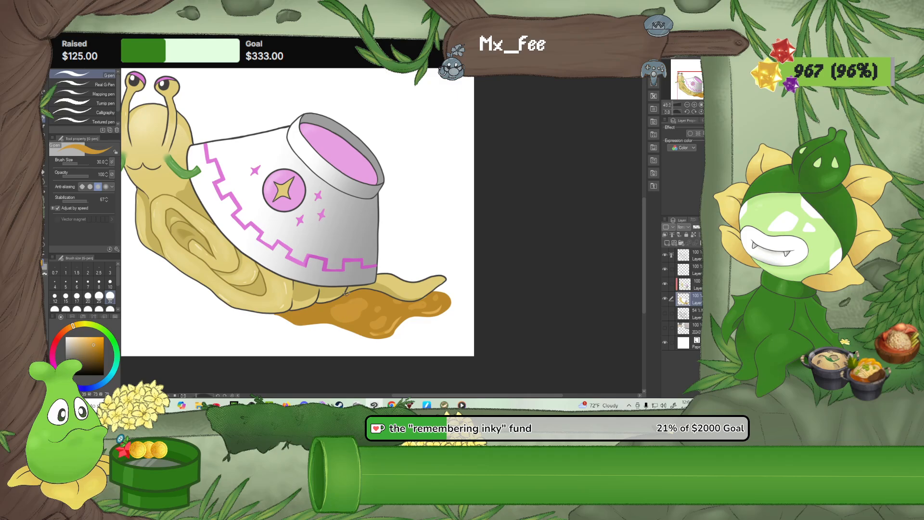
{"action": "left_click_drag", "start_coordinate": [91, 340], "coordinate": [89, 339]}
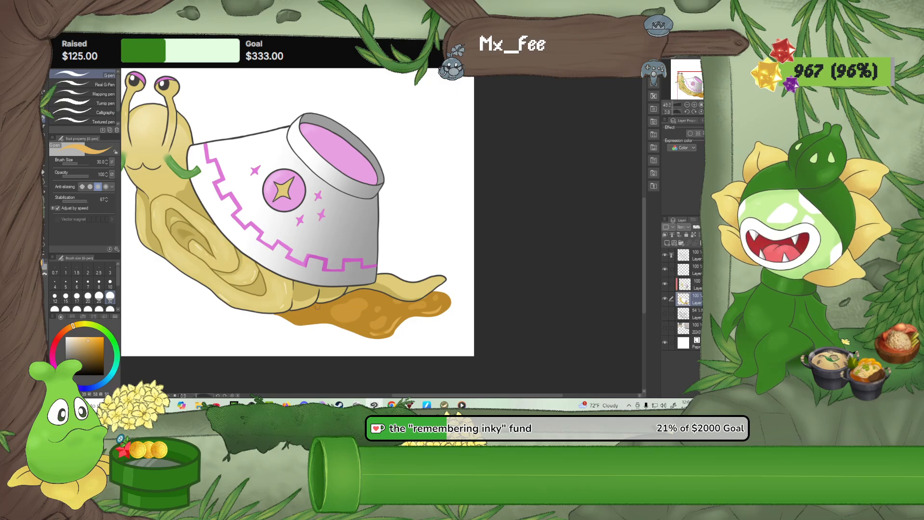
{"action": "left_click_drag", "start_coordinate": [379, 328], "coordinate": [364, 323]}
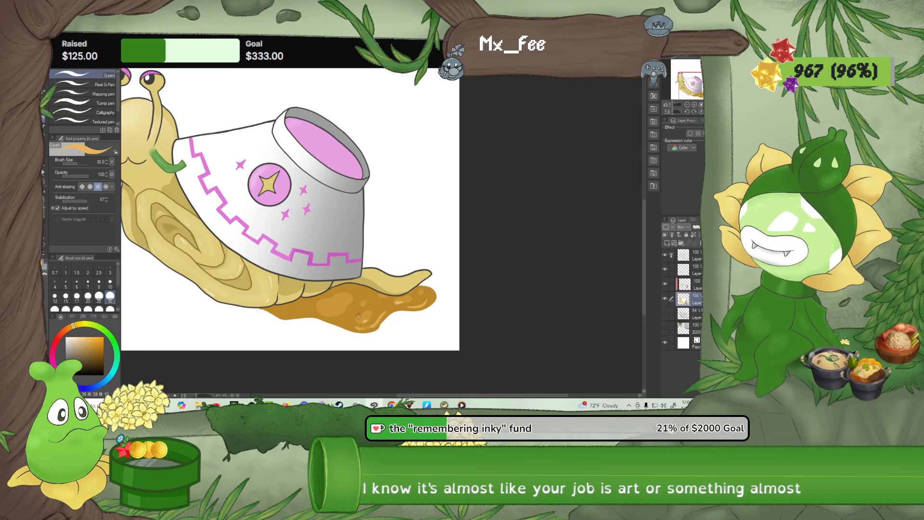
{"action": "left_click_drag", "start_coordinate": [339, 310], "coordinate": [408, 337]}
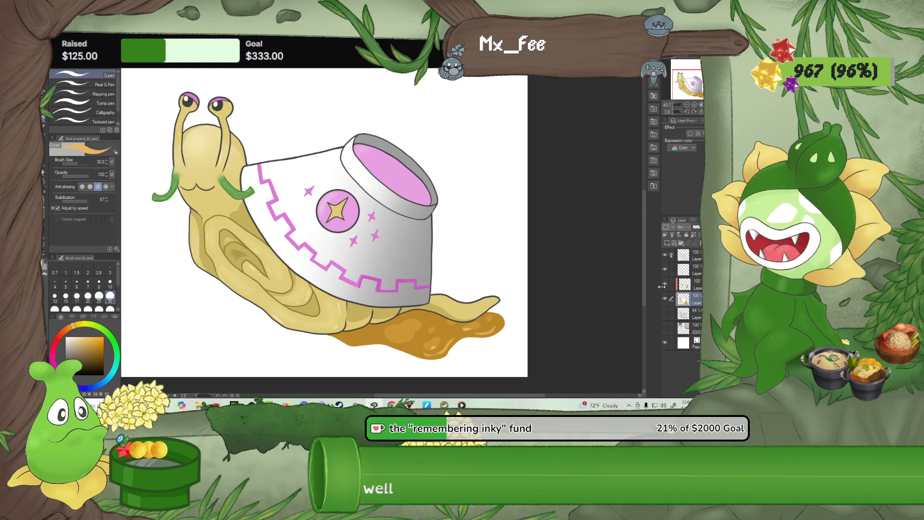
Show the reference layer, examine the original snail sketches and noodle images, and hide the layer again
{"action": "left_click", "coordinate": [666, 328]}
{"action": "left_click_drag", "start_coordinate": [514, 227], "coordinate": [501, 337]}
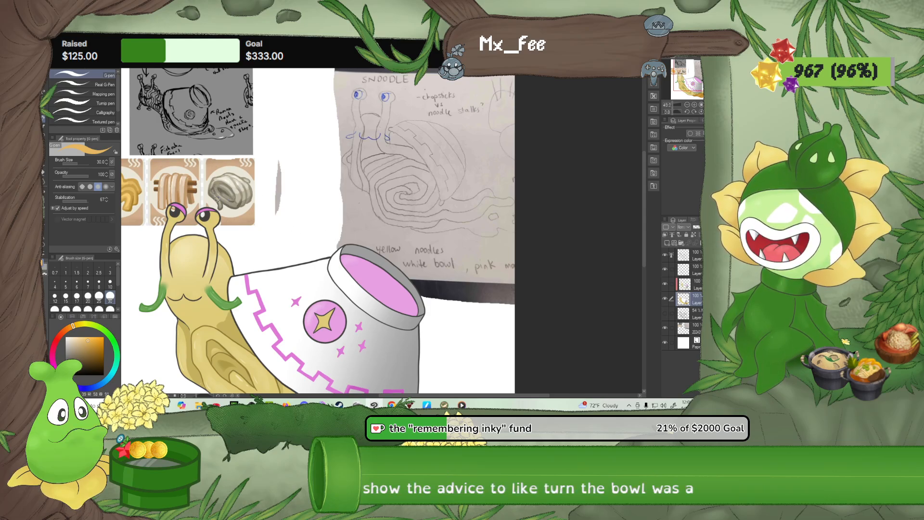
{"action": "left_click_drag", "start_coordinate": [301, 236], "coordinate": [309, 163]}
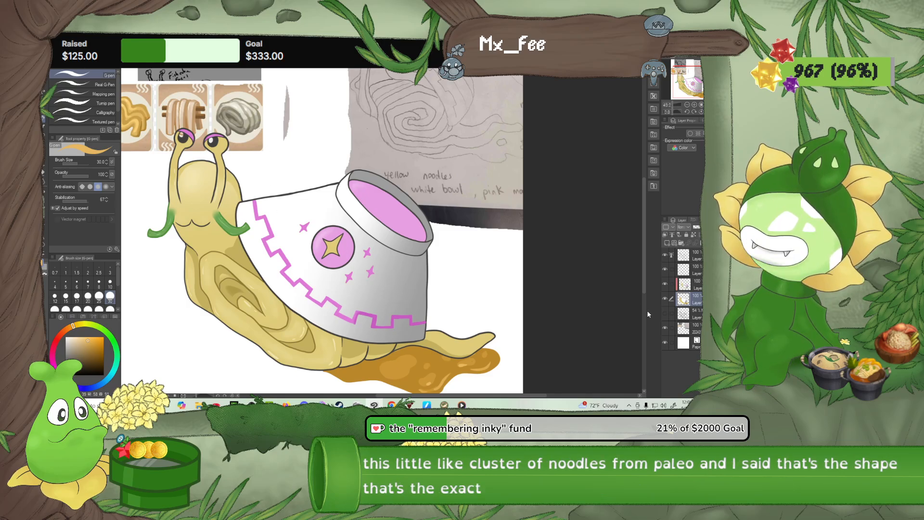
{"action": "left_click", "coordinate": [665, 328]}
{"action": "left_click_drag", "start_coordinate": [460, 243], "coordinate": [470, 209]}
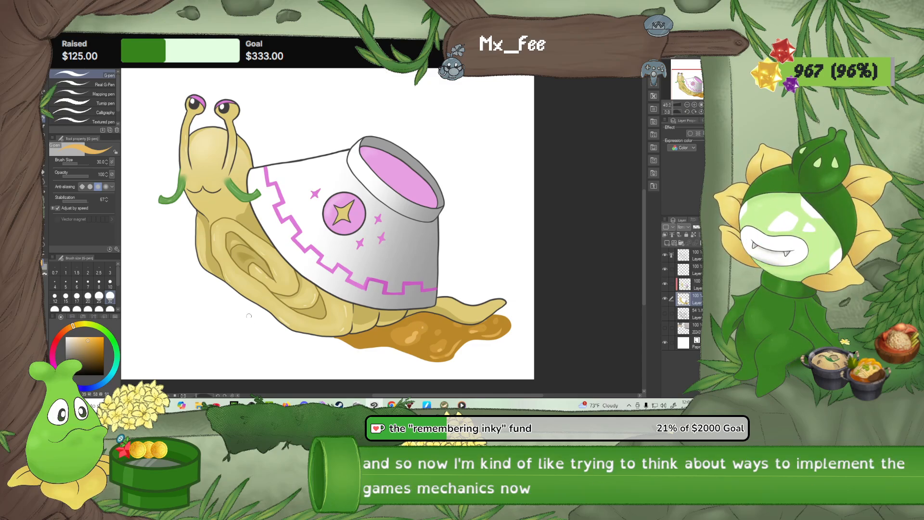
Soften the puddle's highlights with the Blur tool and add further light touches with the pen at size 30
{"action": "scroll", "coordinate": [380, 332], "scroll_direction": "up", "scroll_amount": 1}
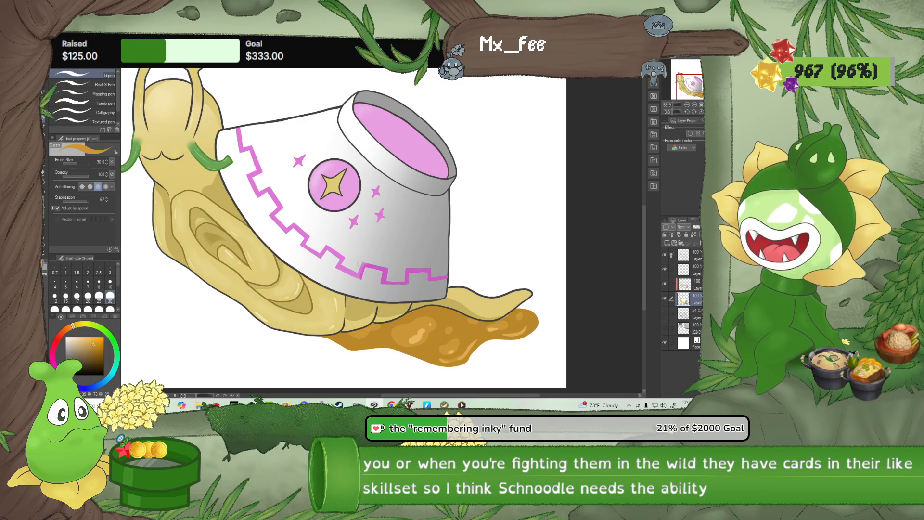
{"action": "left_click", "coordinate": [417, 337], "text": "alt"}
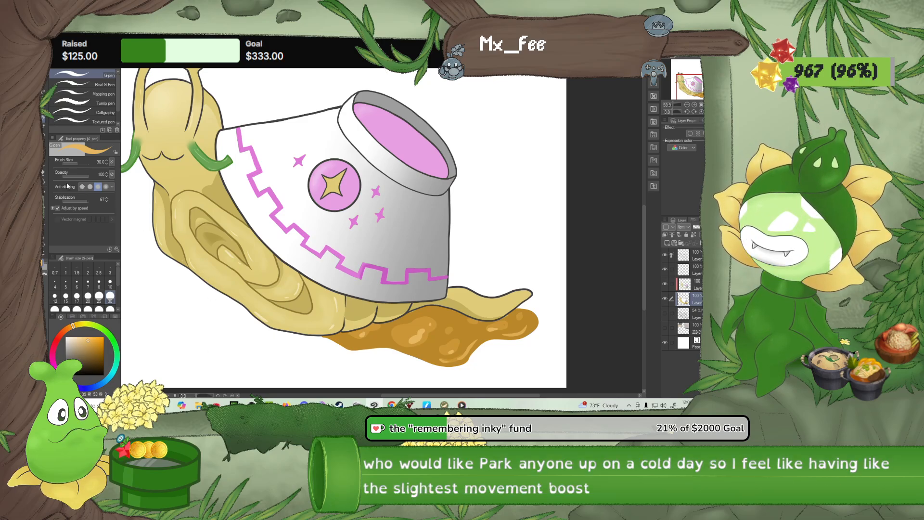
{"action": "left_click", "coordinate": [43, 175]}
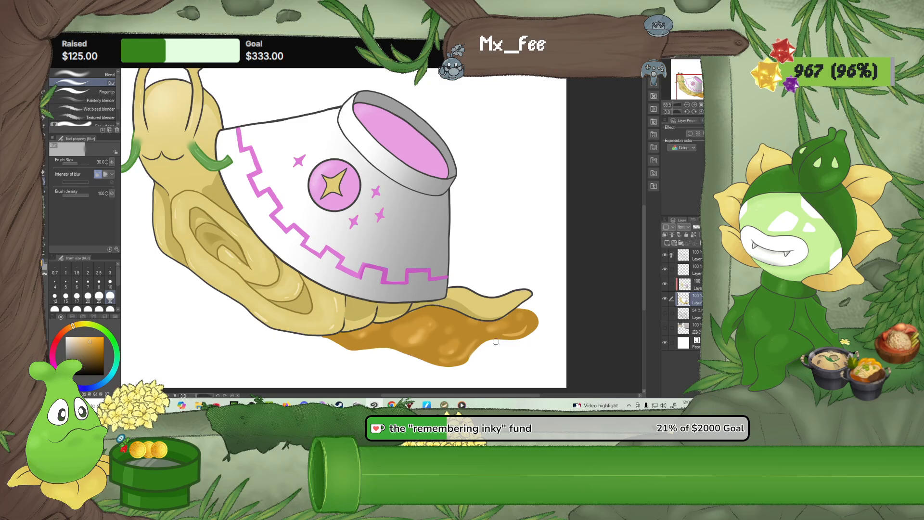
{"action": "scroll", "coordinate": [460, 358], "scroll_direction": "up", "scroll_amount": 2}
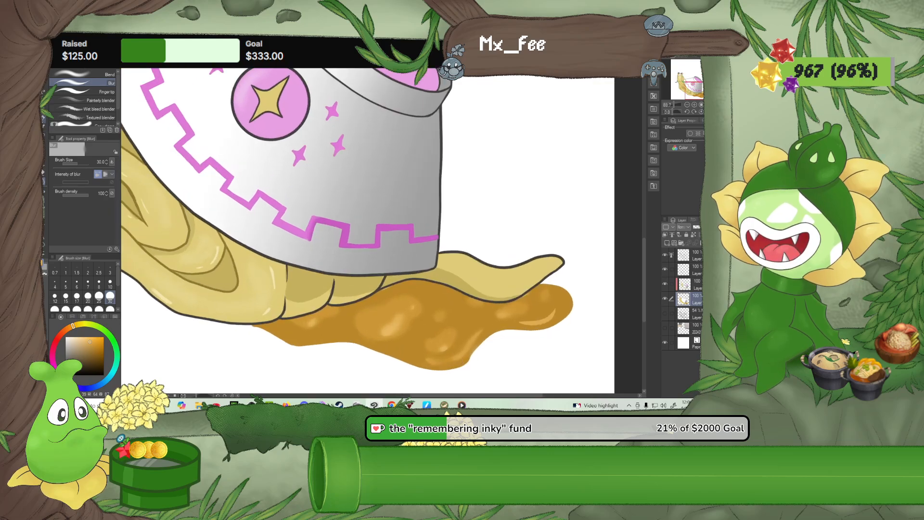
{"action": "key", "text": "p"}
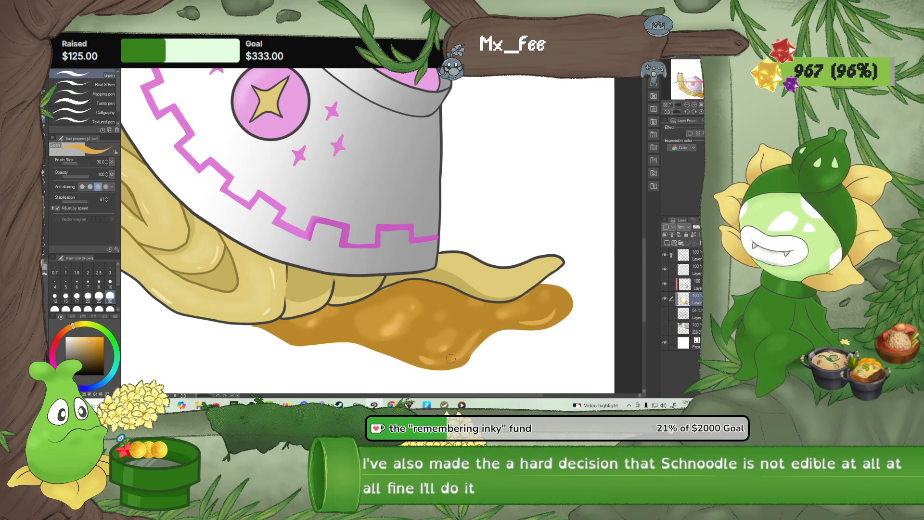
{"action": "left_click_drag", "start_coordinate": [452, 362], "coordinate": [485, 326]}
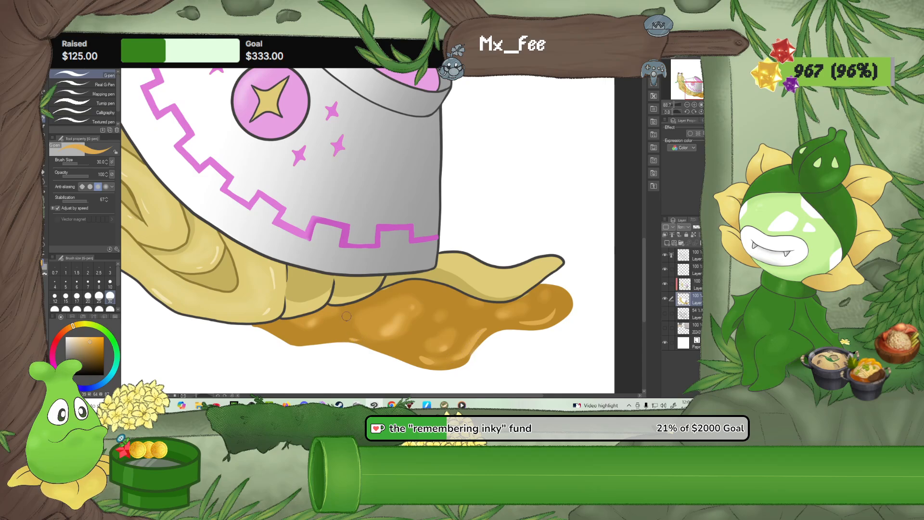
{"action": "scroll", "coordinate": [354, 308], "scroll_direction": "down", "scroll_amount": 9}
{"action": "left_click_drag", "start_coordinate": [454, 198], "coordinate": [457, 231]}
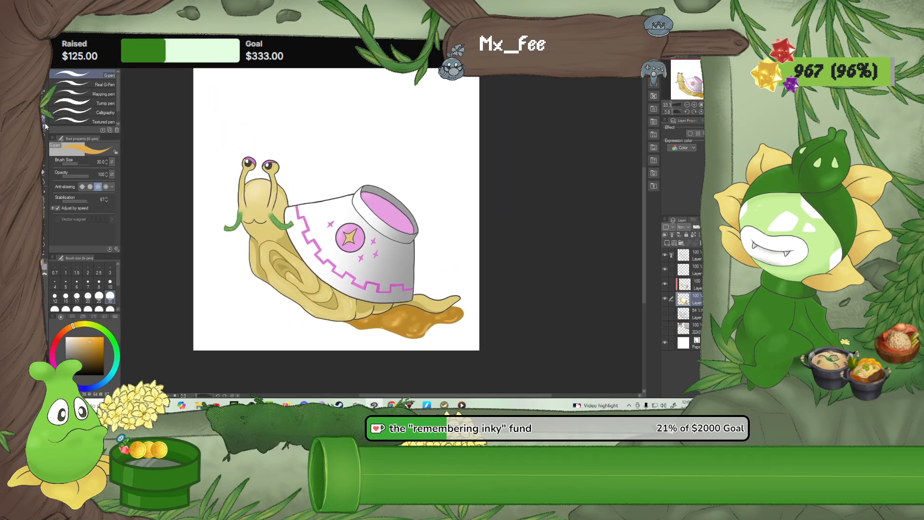
Sample the puddle's golden brown and fill both of the snail's eyelids with it
{"action": "scroll", "coordinate": [269, 163], "scroll_direction": "up", "scroll_amount": 2}
{"action": "left_click", "coordinate": [261, 156], "text": "alt"}
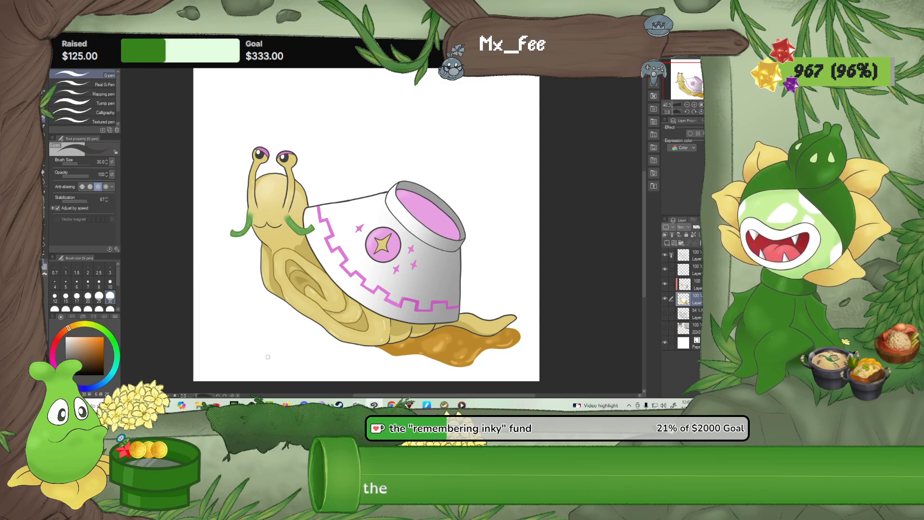
{"action": "left_click_drag", "start_coordinate": [281, 340], "coordinate": [283, 311]}
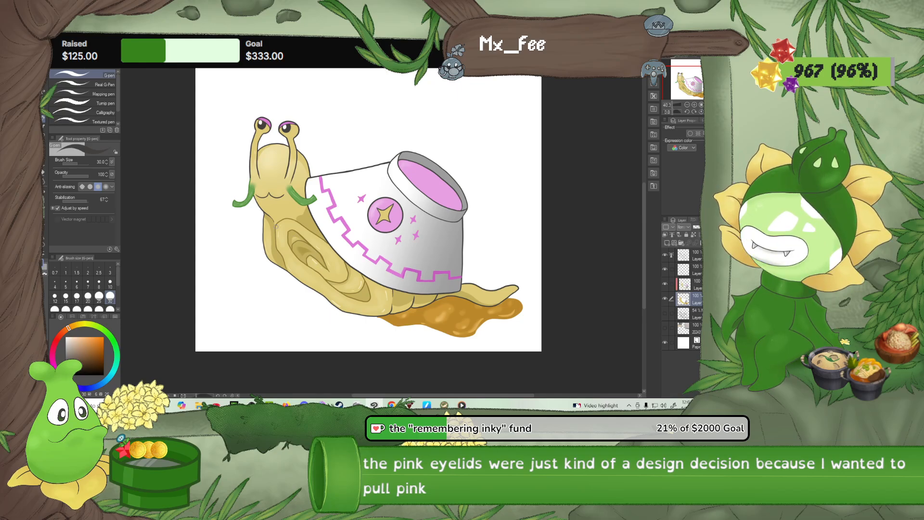
{"action": "left_click", "coordinate": [403, 320], "text": "alt"}
{"action": "scroll", "coordinate": [372, 274], "scroll_direction": "up", "scroll_amount": 3}
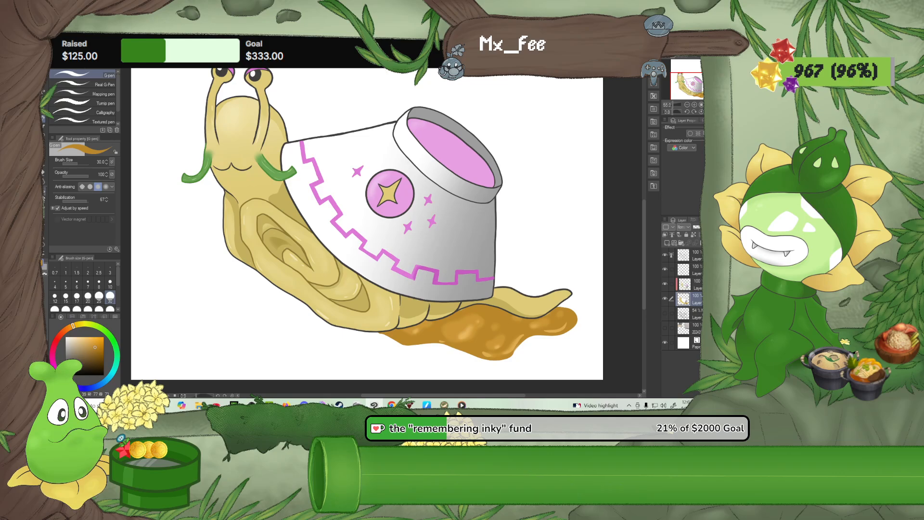
{"action": "key", "text": "g"}
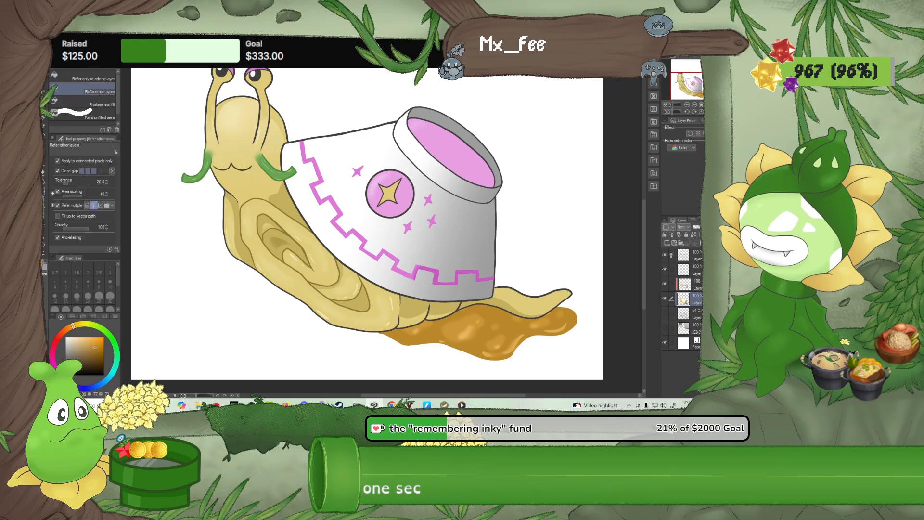
{"action": "scroll", "coordinate": [272, 188], "scroll_direction": "down", "scroll_amount": 3}
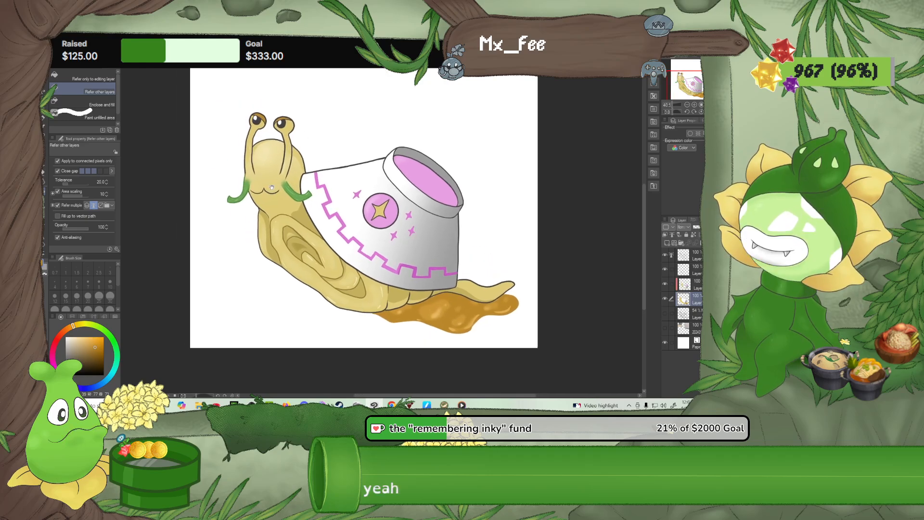
{"action": "key", "text": "p"}
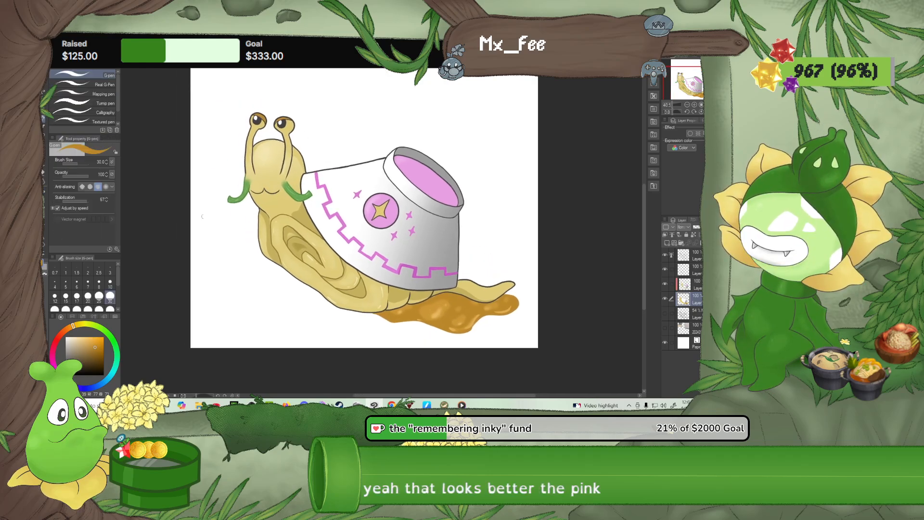
Sample the dark eye colour, set the pen size to 10, try an angled line beside the snail, and undo it
{"action": "scroll", "coordinate": [268, 259], "scroll_direction": "up", "scroll_amount": 1}
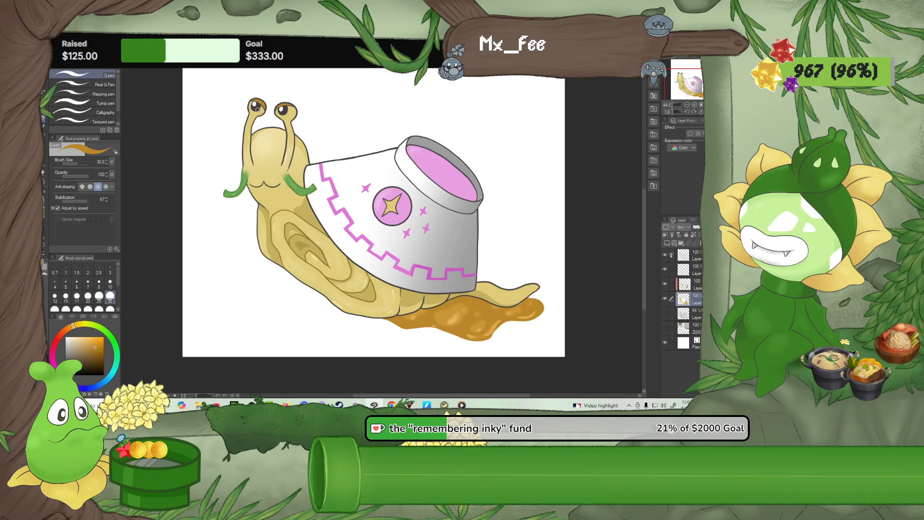
{"action": "left_click", "coordinate": [258, 109], "text": "alt"}
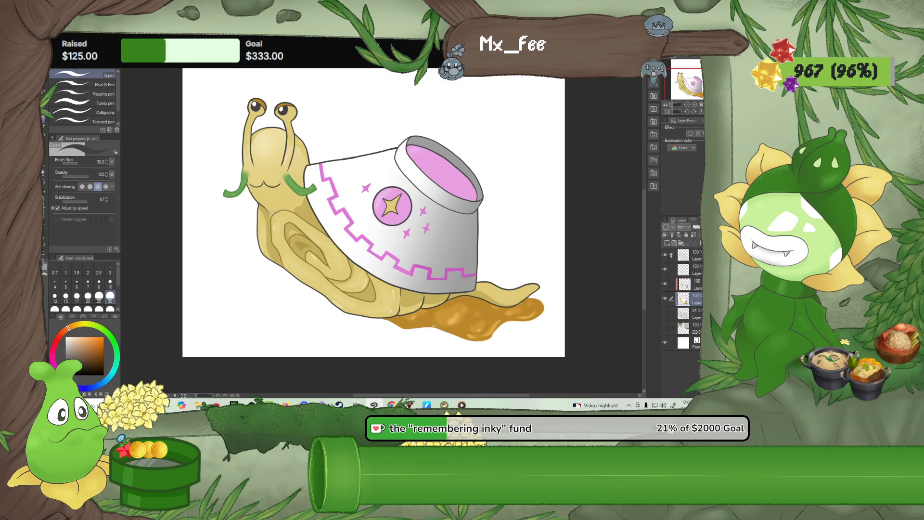
{"action": "left_click", "coordinate": [110, 283]}
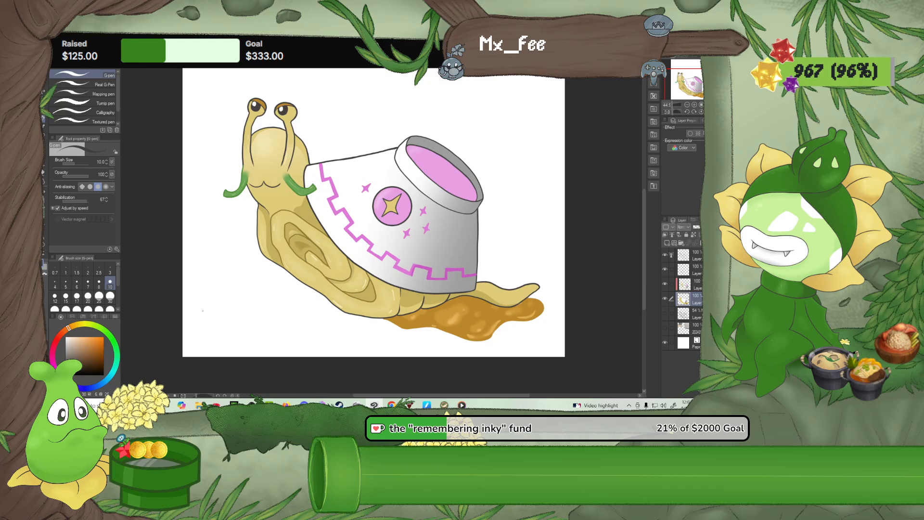
{"action": "left_click_drag", "start_coordinate": [202, 312], "coordinate": [220, 287]}
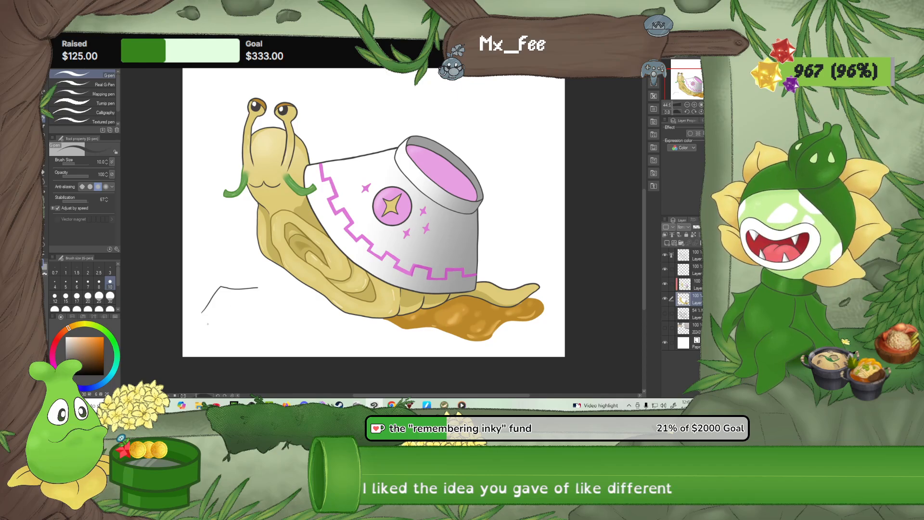
{"action": "key", "text": "ctrl+z"}
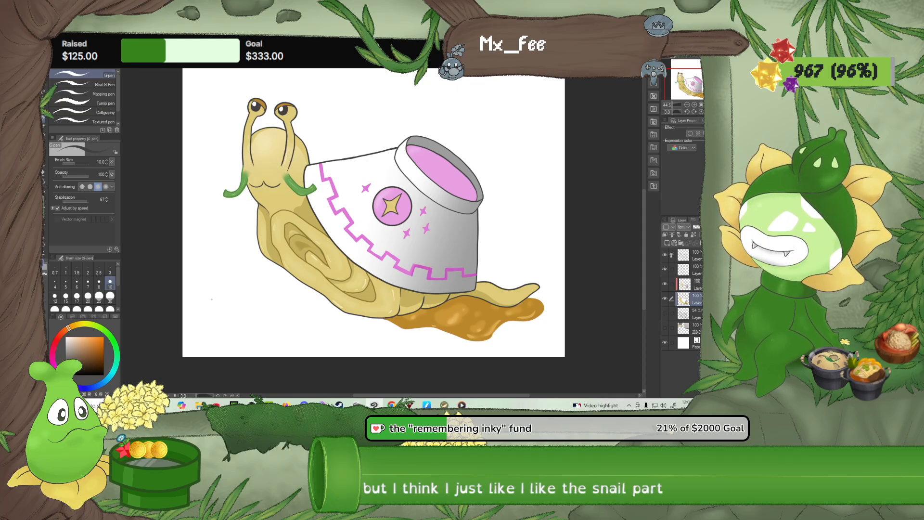
Draw a small upside-down bowl outline in the blank area beside the snail's body, redrawing the narrow rim on top
{"action": "mouse_move", "coordinate": [205, 303]}
{"action": "left_mouse_down"}
{"action": "mouse_move", "coordinate": [213, 292]}
{"action": "mouse_move", "coordinate": [244, 308]}
{"action": "left_mouse_up"}
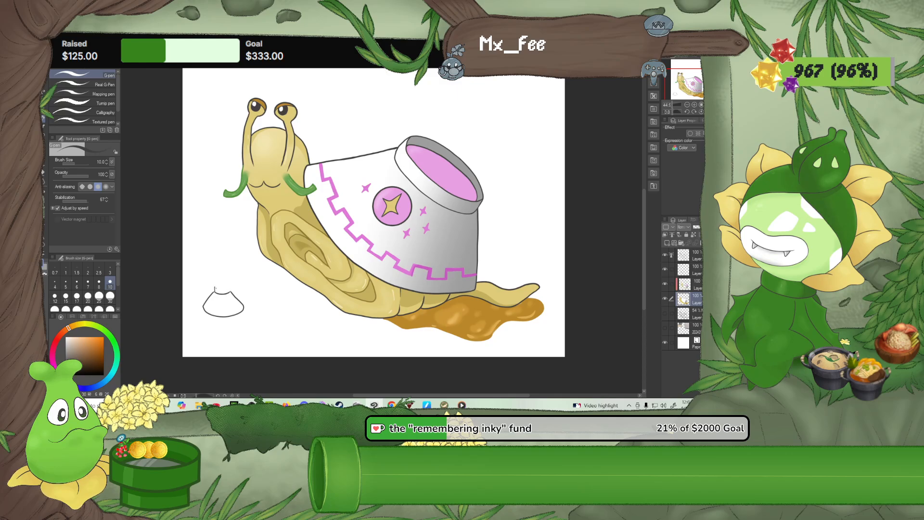
{"action": "left_click_drag", "start_coordinate": [214, 289], "coordinate": [225, 287]}
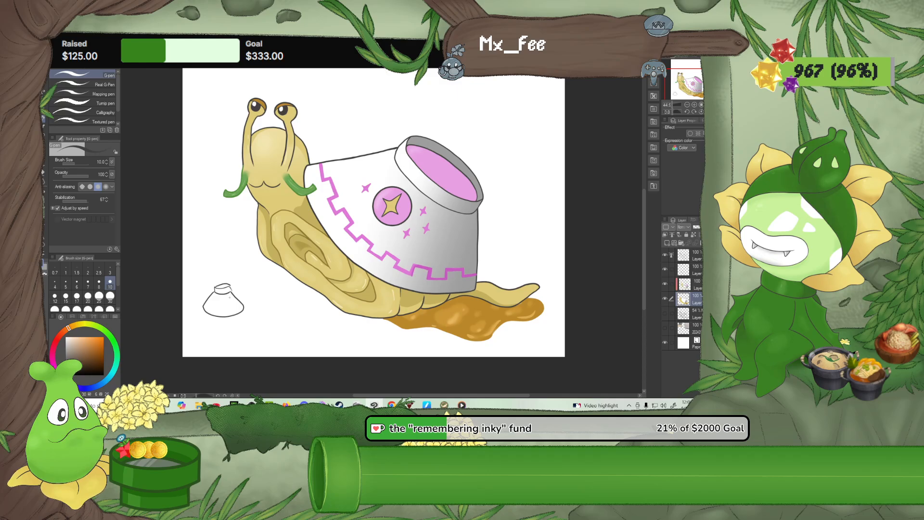
{"action": "key", "text": "ctrl+z"}
{"action": "left_click_drag", "start_coordinate": [222, 284], "coordinate": [231, 288]}
{"action": "scroll", "coordinate": [258, 311], "scroll_direction": "up", "scroll_amount": 2}
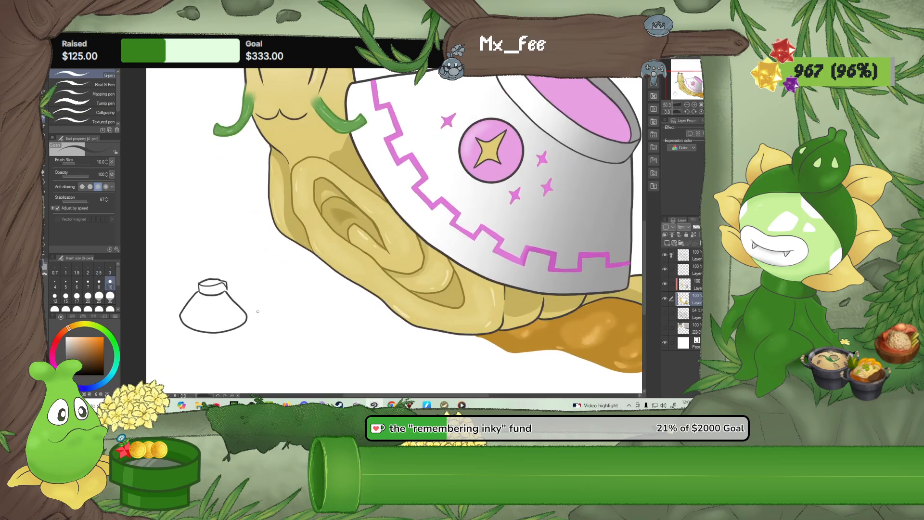
Erase the overlapping stray lines at the small bowl's rim with the Rough eraser at size 10
{"action": "scroll", "coordinate": [258, 311], "scroll_direction": "up", "scroll_amount": 3}
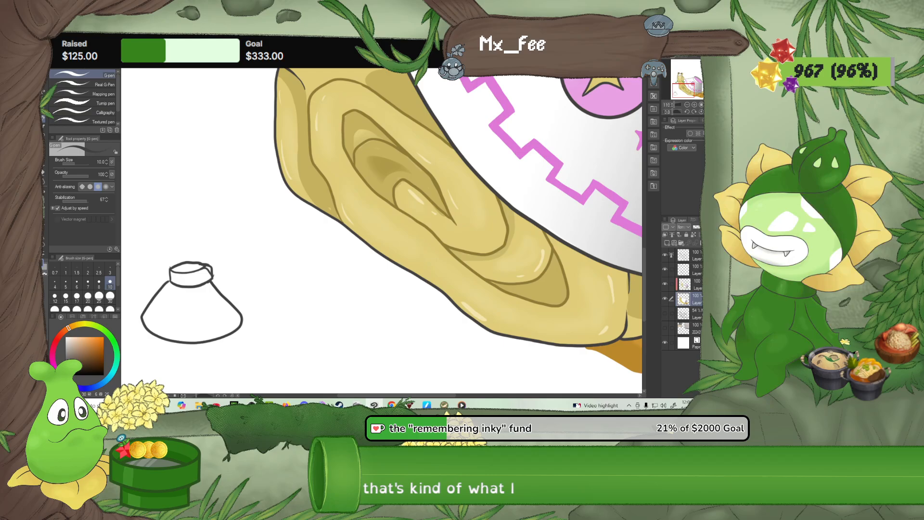
{"action": "left_click", "coordinate": [43, 176]}
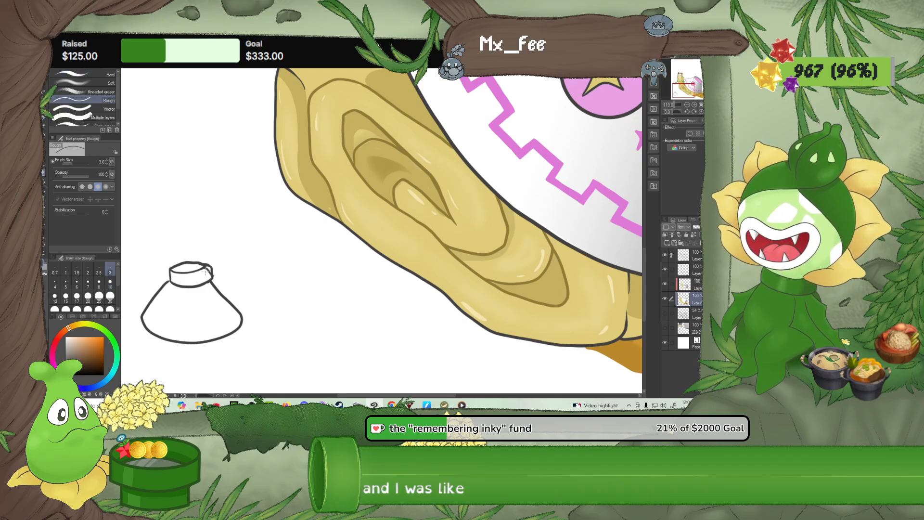
{"action": "left_click", "coordinate": [110, 283]}
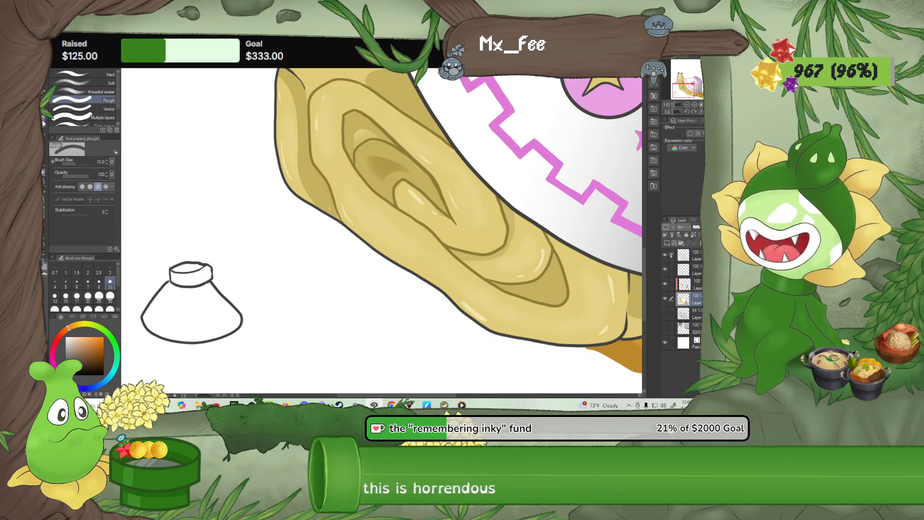
Draw a stepped pattern line around the small bowl's lower part and a wavy tail extending from beneath it
{"action": "key", "text": "p"}
{"action": "left_click_drag", "start_coordinate": [146, 311], "coordinate": [170, 326]}
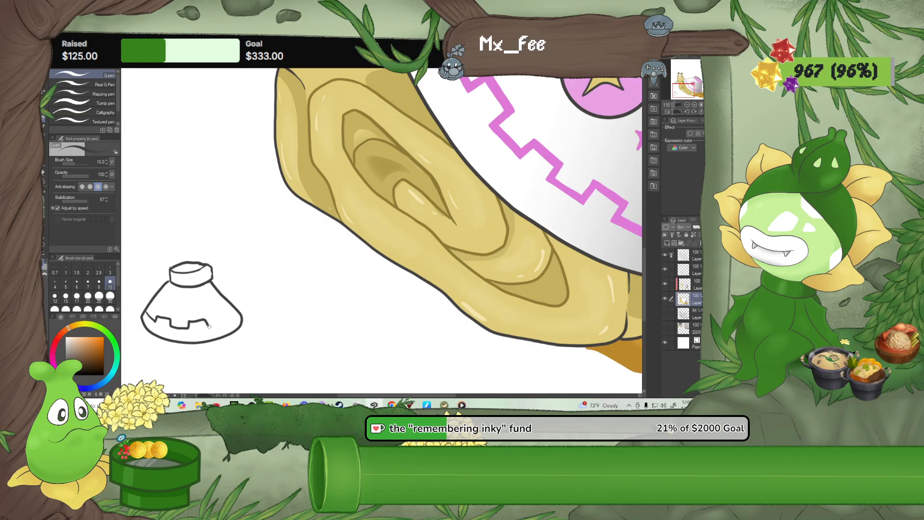
{"action": "left_click_drag", "start_coordinate": [223, 321], "coordinate": [232, 312]}
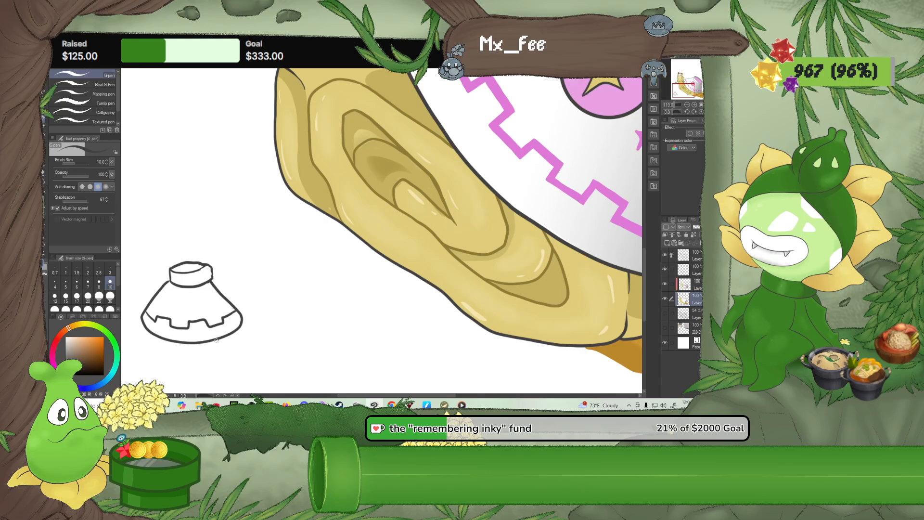
{"action": "mouse_move", "coordinate": [217, 344]}
{"action": "left_mouse_down"}
{"action": "mouse_move", "coordinate": [278, 332]}
{"action": "mouse_move", "coordinate": [287, 318]}
{"action": "mouse_move", "coordinate": [260, 328]}
{"action": "left_mouse_up"}
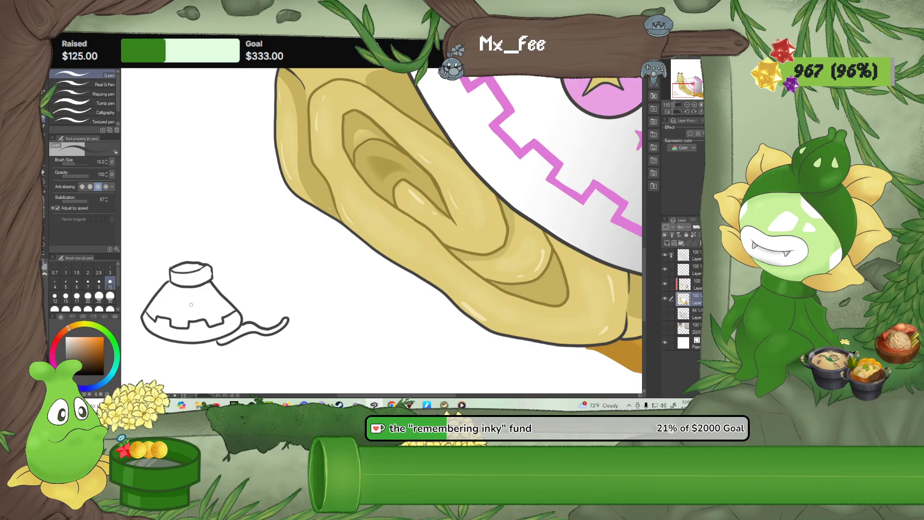
Draw a circle on the small bowl's front and paint a puddle under its tail in the large puddle's golden-brown, filling it at size 25
{"action": "mouse_move", "coordinate": [176, 302]}
{"action": "left_mouse_down"}
{"action": "mouse_move", "coordinate": [191, 311]}
{"action": "mouse_move", "coordinate": [195, 299]}
{"action": "mouse_move", "coordinate": [181, 296]}
{"action": "left_mouse_up"}
{"action": "left_click_drag", "start_coordinate": [176, 337], "coordinate": [192, 323]}
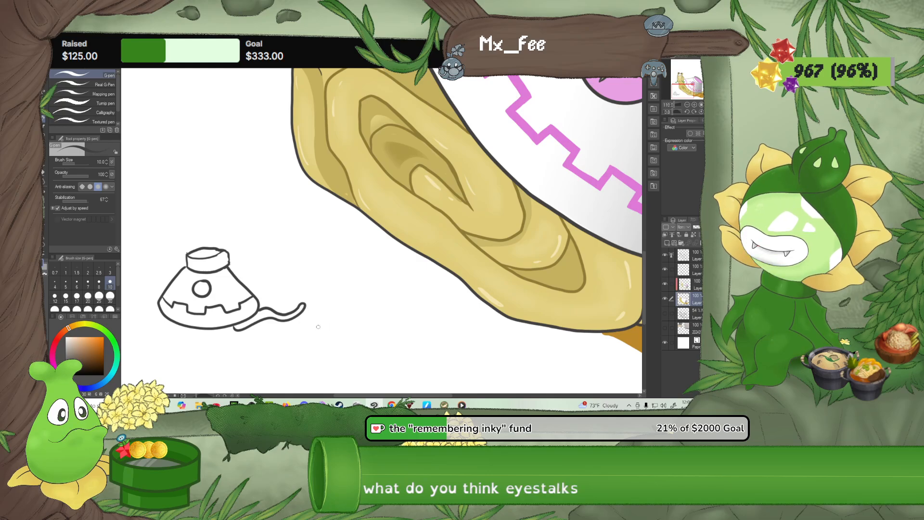
{"action": "left_click", "coordinate": [624, 336], "text": "alt"}
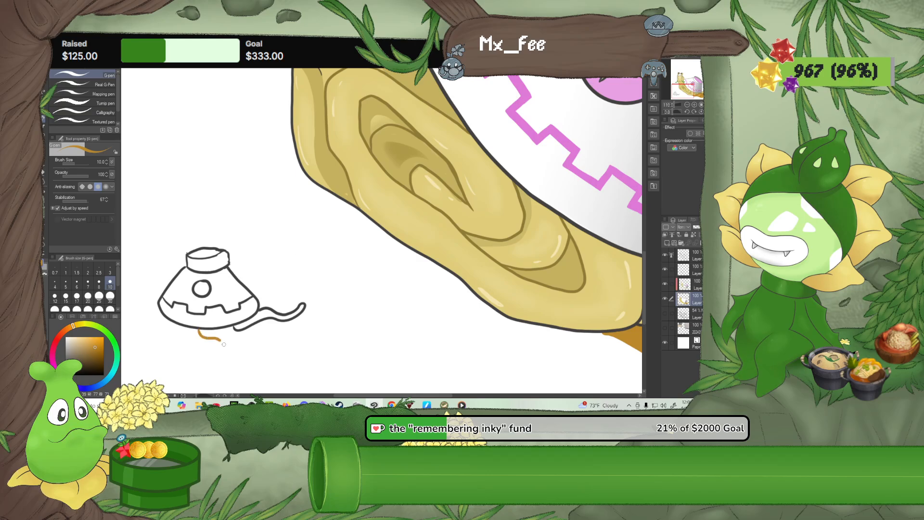
{"action": "mouse_move", "coordinate": [316, 348]}
{"action": "left_mouse_down"}
{"action": "mouse_move", "coordinate": [308, 327]}
{"action": "mouse_move", "coordinate": [295, 322]}
{"action": "left_mouse_up"}
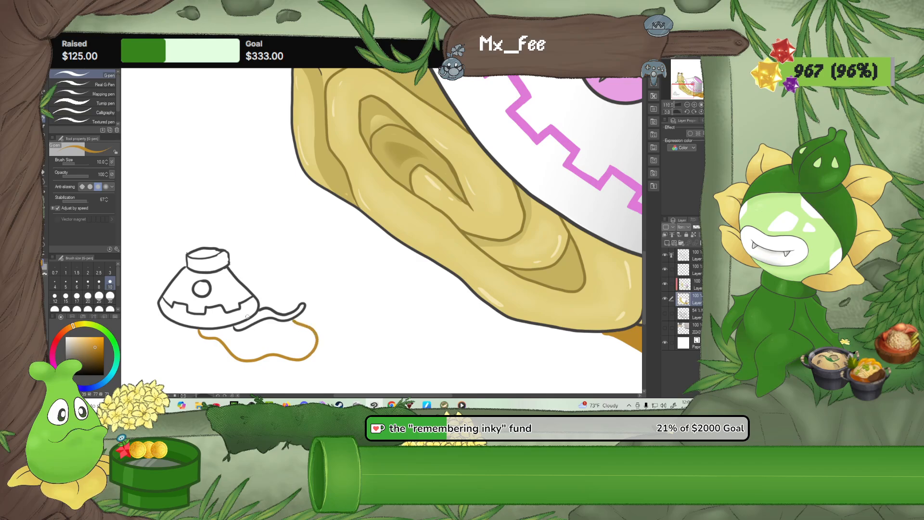
{"action": "left_click_drag", "start_coordinate": [204, 331], "coordinate": [286, 325]}
{"action": "left_click", "coordinate": [99, 295]}
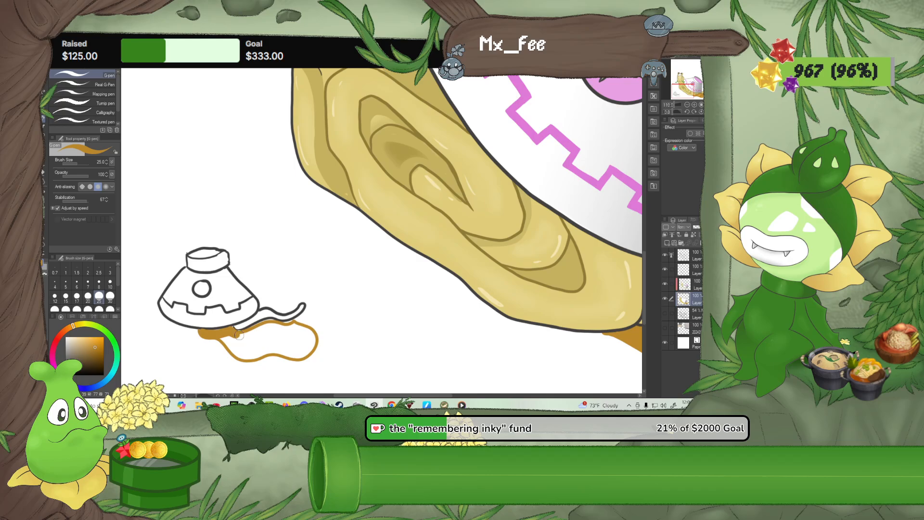
{"action": "mouse_move", "coordinate": [239, 335]}
{"action": "left_mouse_down"}
{"action": "mouse_move", "coordinate": [295, 327]}
{"action": "mouse_move", "coordinate": [314, 345]}
{"action": "mouse_move", "coordinate": [249, 357]}
{"action": "mouse_move", "coordinate": [223, 338]}
{"action": "mouse_move", "coordinate": [259, 344]}
{"action": "mouse_move", "coordinate": [248, 352]}
{"action": "mouse_move", "coordinate": [260, 340]}
{"action": "mouse_move", "coordinate": [236, 347]}
{"action": "mouse_move", "coordinate": [276, 333]}
{"action": "mouse_move", "coordinate": [306, 341]}
{"action": "mouse_move", "coordinate": [292, 351]}
{"action": "mouse_move", "coordinate": [268, 347]}
{"action": "mouse_move", "coordinate": [301, 342]}
{"action": "left_mouse_up"}
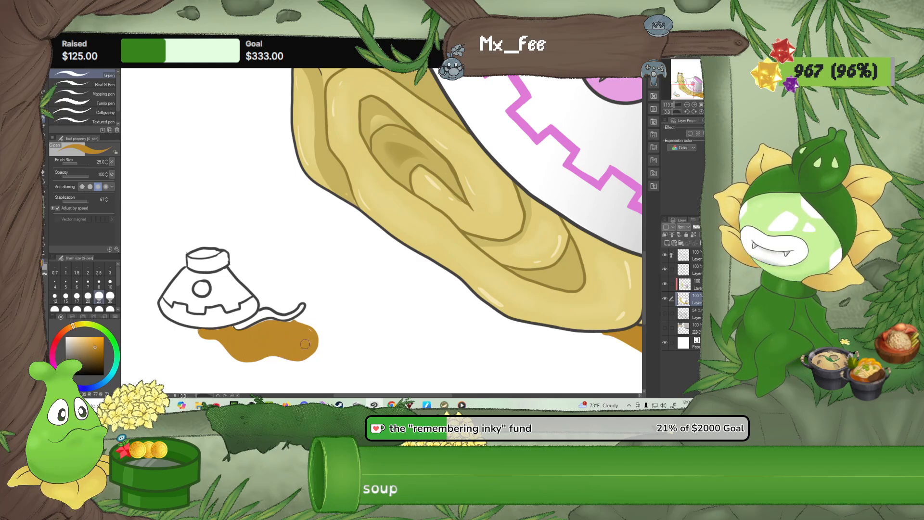
Colour the small bowl's circle, opening and stepped pattern line with the large bowl's pink at pen size 10
{"action": "left_click", "coordinate": [110, 282]}
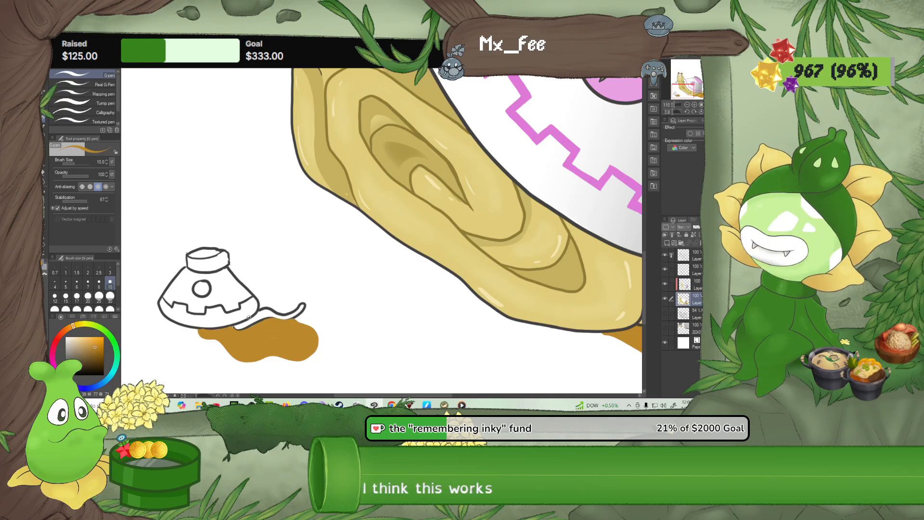
{"action": "scroll", "coordinate": [248, 314], "scroll_direction": "down", "scroll_amount": 2}
{"action": "scroll", "coordinate": [255, 311], "scroll_direction": "down", "scroll_amount": 6}
{"action": "scroll", "coordinate": [293, 301], "scroll_direction": "up", "scroll_amount": 3}
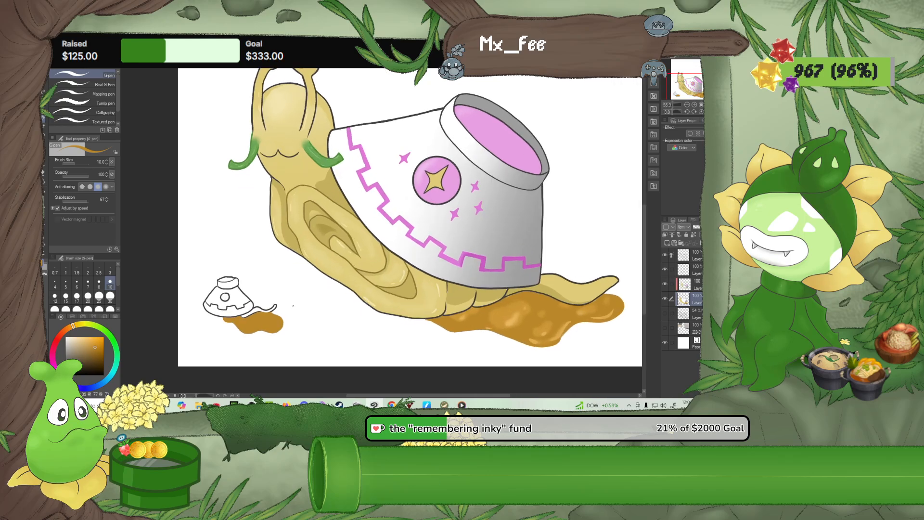
{"action": "scroll", "coordinate": [200, 280], "scroll_direction": "up", "scroll_amount": 4}
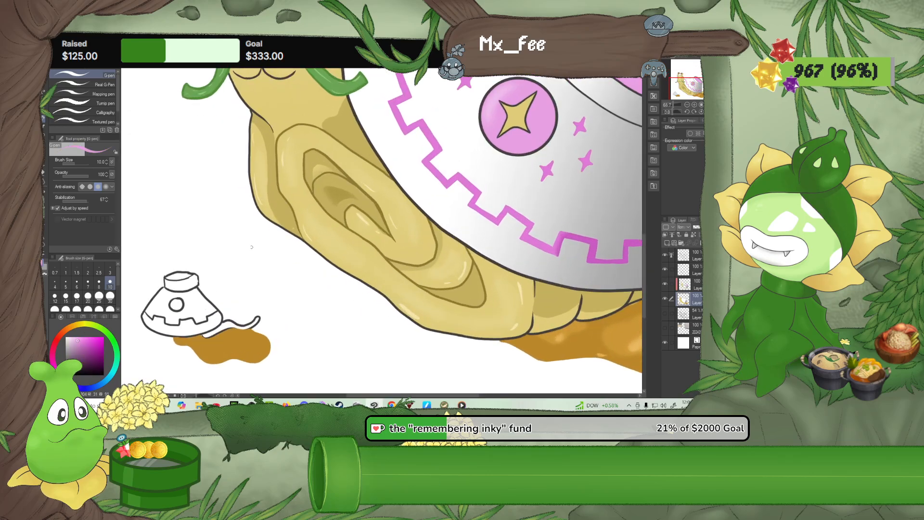
{"action": "scroll", "coordinate": [163, 284], "scroll_direction": "up", "scroll_amount": 2}
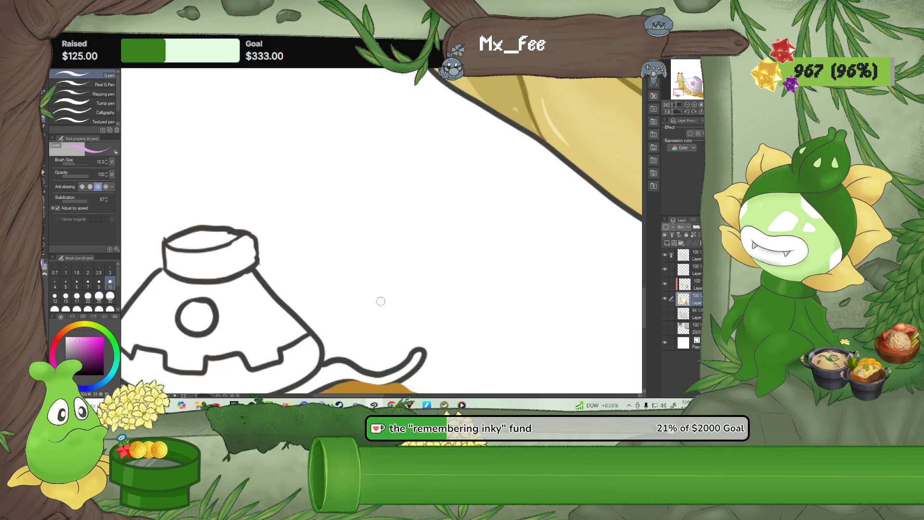
{"action": "mouse_move", "coordinate": [202, 304]}
{"action": "left_mouse_down"}
{"action": "mouse_move", "coordinate": [186, 323]}
{"action": "mouse_move", "coordinate": [202, 332]}
{"action": "mouse_move", "coordinate": [210, 314]}
{"action": "mouse_move", "coordinate": [193, 315]}
{"action": "left_mouse_up"}
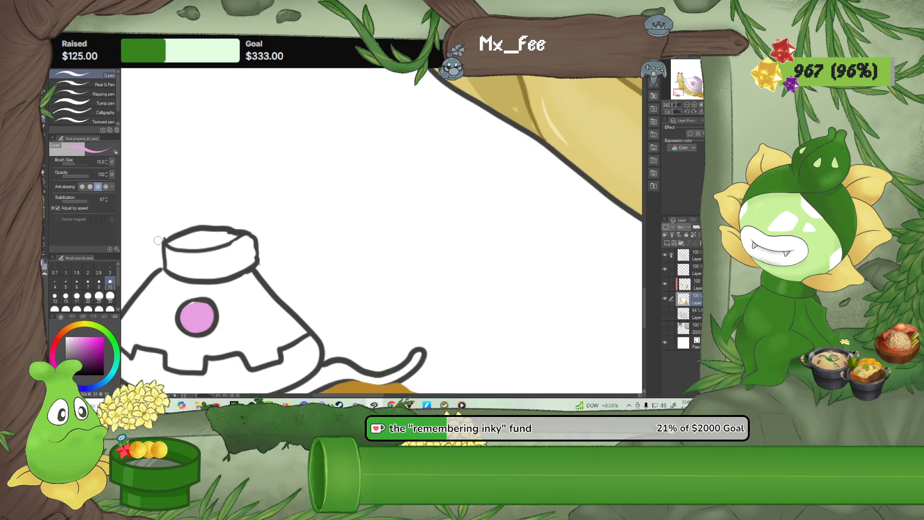
{"action": "mouse_move", "coordinate": [170, 244]}
{"action": "left_mouse_down"}
{"action": "mouse_move", "coordinate": [231, 237]}
{"action": "mouse_move", "coordinate": [169, 244]}
{"action": "mouse_move", "coordinate": [231, 236]}
{"action": "mouse_move", "coordinate": [179, 245]}
{"action": "mouse_move", "coordinate": [219, 237]}
{"action": "left_mouse_up"}
{"action": "mouse_move", "coordinate": [238, 312]}
{"action": "left_mouse_down"}
{"action": "mouse_move", "coordinate": [262, 247]}
{"action": "mouse_move", "coordinate": [259, 254]}
{"action": "left_mouse_up"}
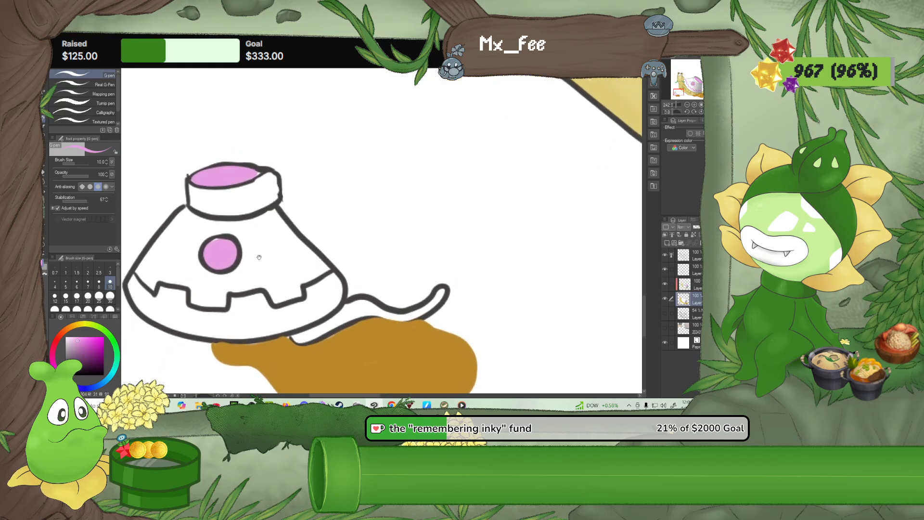
{"action": "mouse_move", "coordinate": [139, 278]}
{"action": "left_mouse_down"}
{"action": "mouse_move", "coordinate": [163, 282]}
{"action": "mouse_move", "coordinate": [190, 289]}
{"action": "mouse_move", "coordinate": [188, 303]}
{"action": "mouse_move", "coordinate": [225, 309]}
{"action": "mouse_move", "coordinate": [231, 296]}
{"action": "mouse_move", "coordinate": [261, 291]}
{"action": "mouse_move", "coordinate": [263, 303]}
{"action": "mouse_move", "coordinate": [278, 300]}
{"action": "mouse_move", "coordinate": [273, 306]}
{"action": "mouse_move", "coordinate": [303, 299]}
{"action": "mouse_move", "coordinate": [302, 283]}
{"action": "mouse_move", "coordinate": [328, 272]}
{"action": "left_mouse_up"}
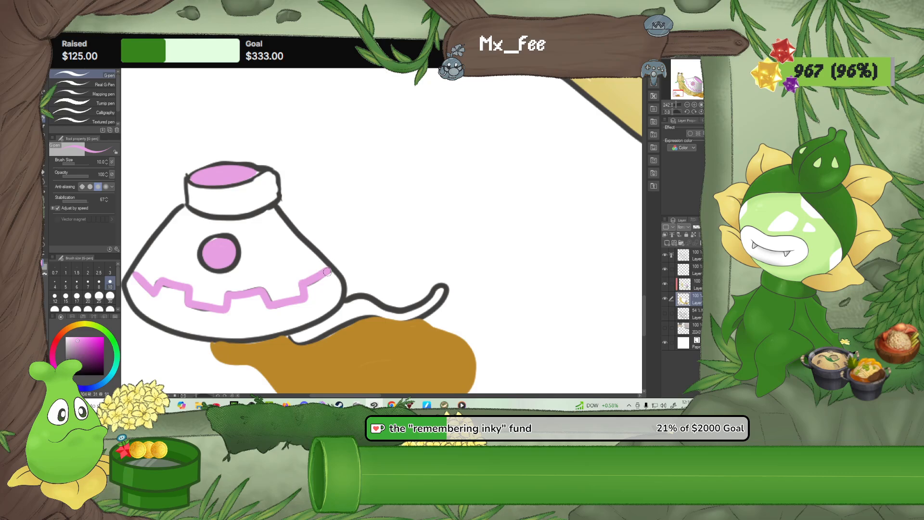
Paint a small four-pointed star inside the small bowl's pink circle at size 7, using the large star's sampled yellow
{"action": "scroll", "coordinate": [291, 269], "scroll_direction": "down", "scroll_amount": 10}
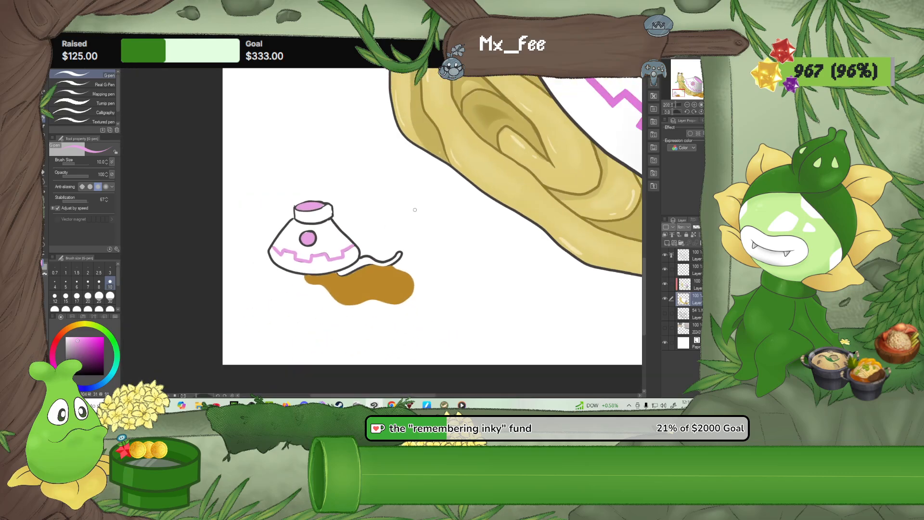
{"action": "left_click", "coordinate": [542, 130], "text": "alt"}
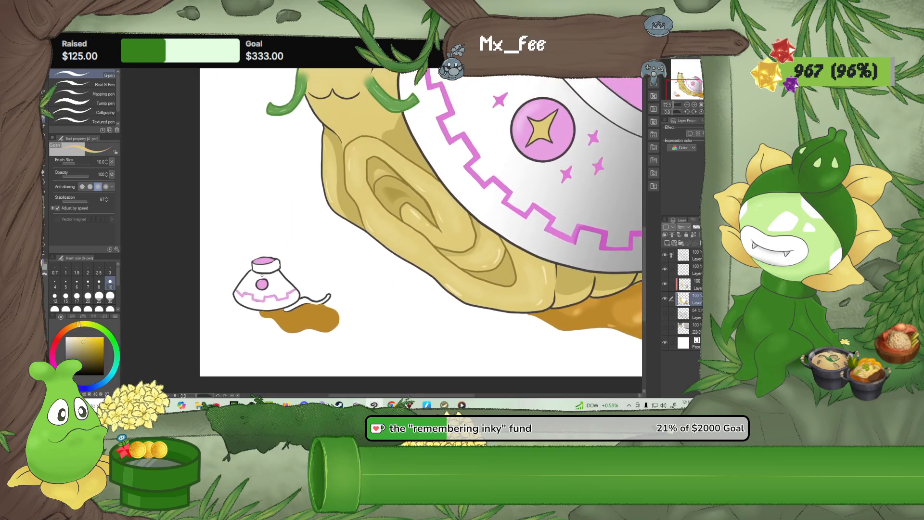
{"action": "scroll", "coordinate": [264, 276], "scroll_direction": "up", "scroll_amount": 10}
{"action": "scroll", "coordinate": [273, 275], "scroll_direction": "up", "scroll_amount": 2}
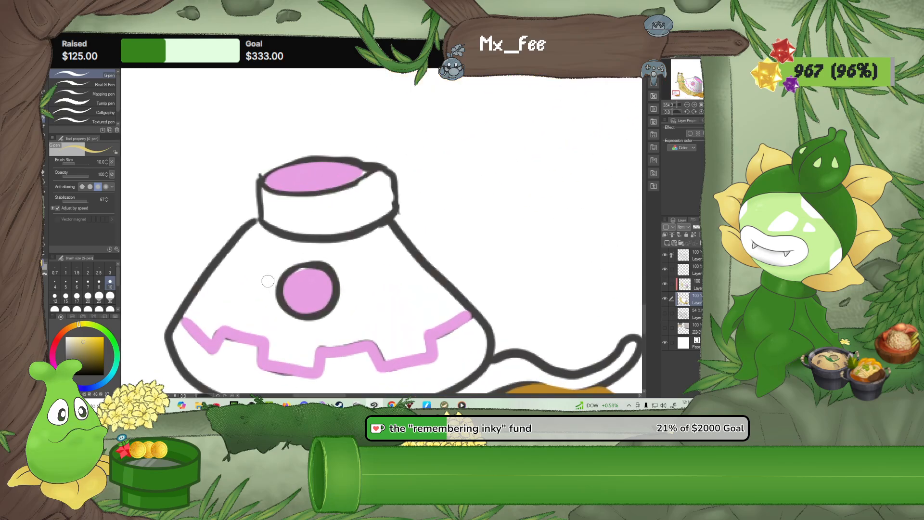
{"action": "left_click", "coordinate": [88, 283]}
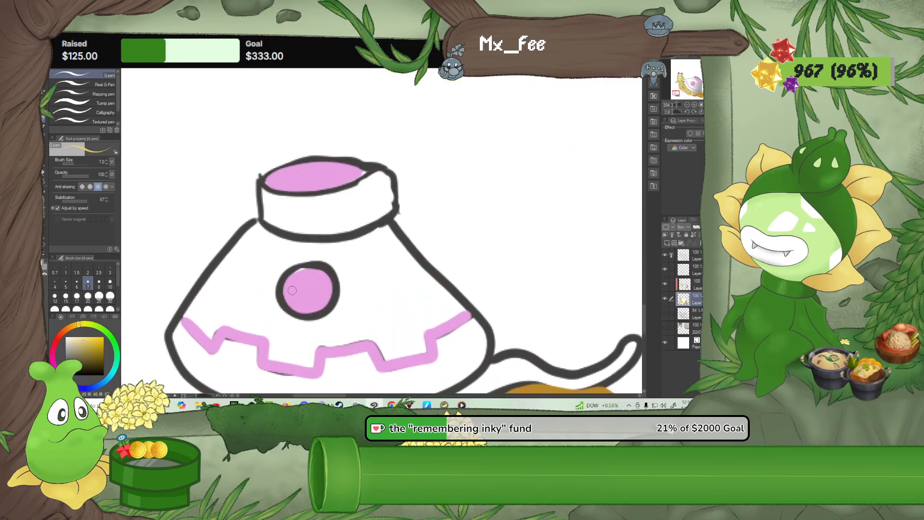
{"action": "left_click_drag", "start_coordinate": [290, 290], "coordinate": [312, 287]}
Fill the small snail's wavy tail with the same yellow
{"action": "left_click_drag", "start_coordinate": [365, 325], "coordinate": [298, 234]}
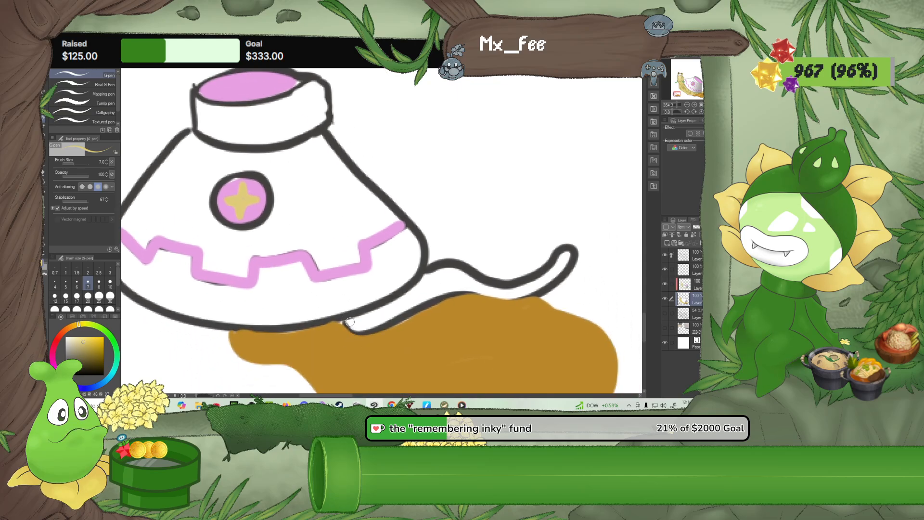
{"action": "mouse_move", "coordinate": [350, 321]}
{"action": "left_mouse_down"}
{"action": "mouse_move", "coordinate": [437, 294]}
{"action": "mouse_move", "coordinate": [537, 289]}
{"action": "mouse_move", "coordinate": [567, 256]}
{"action": "mouse_move", "coordinate": [509, 290]}
{"action": "mouse_move", "coordinate": [449, 271]}
{"action": "mouse_move", "coordinate": [429, 275]}
{"action": "mouse_move", "coordinate": [368, 317]}
{"action": "mouse_move", "coordinate": [431, 276]}
{"action": "mouse_move", "coordinate": [474, 283]}
{"action": "mouse_move", "coordinate": [441, 284]}
{"action": "mouse_move", "coordinate": [355, 325]}
{"action": "left_mouse_up"}
{"action": "mouse_move", "coordinate": [431, 285]}
{"action": "left_mouse_down"}
{"action": "mouse_move", "coordinate": [457, 279]}
{"action": "mouse_move", "coordinate": [510, 297]}
{"action": "left_mouse_up"}
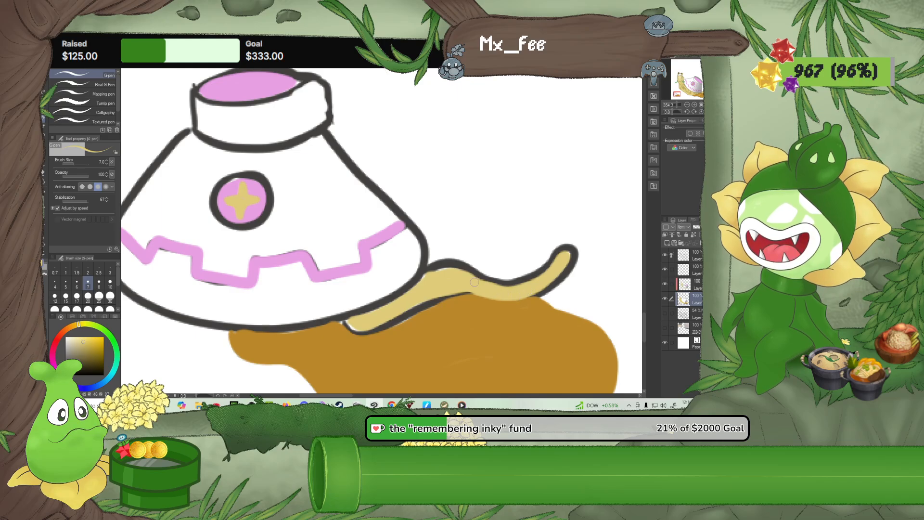
Examine the small hiding snail alongside the large snail, both across the whole canvas and close up
{"action": "scroll", "coordinate": [443, 279], "scroll_direction": "down", "scroll_amount": 4}
{"action": "scroll", "coordinate": [442, 278], "scroll_direction": "down", "scroll_amount": 6}
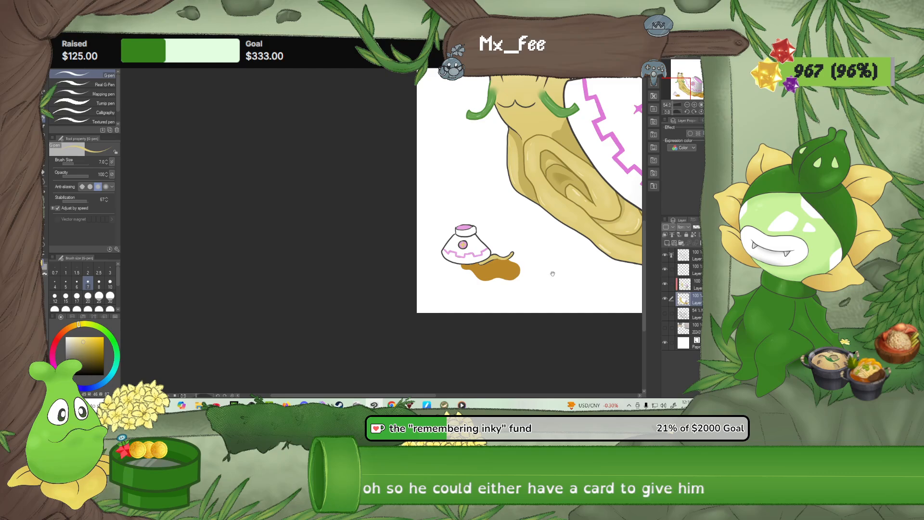
{"action": "left_click_drag", "start_coordinate": [551, 273], "coordinate": [321, 332]}
{"action": "scroll", "coordinate": [326, 323], "scroll_direction": "down", "scroll_amount": 2}
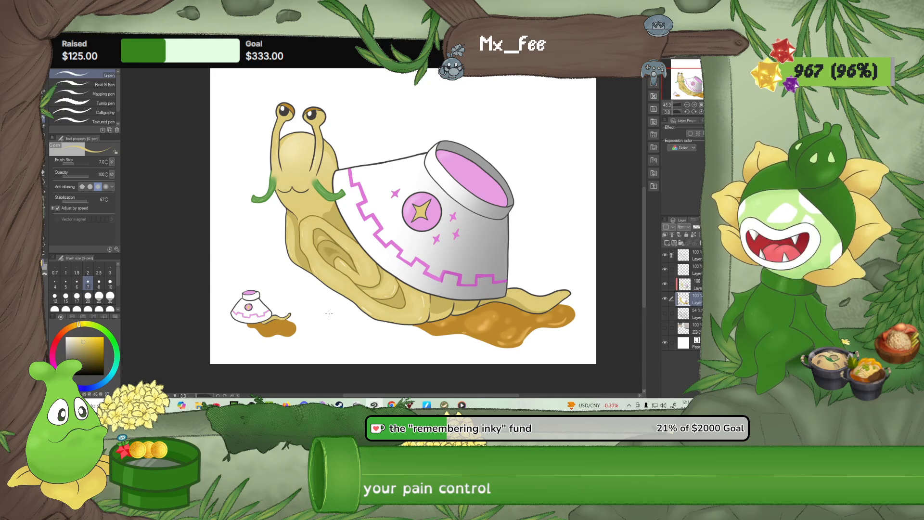
{"action": "scroll", "coordinate": [295, 272], "scroll_direction": "up", "scroll_amount": 2}
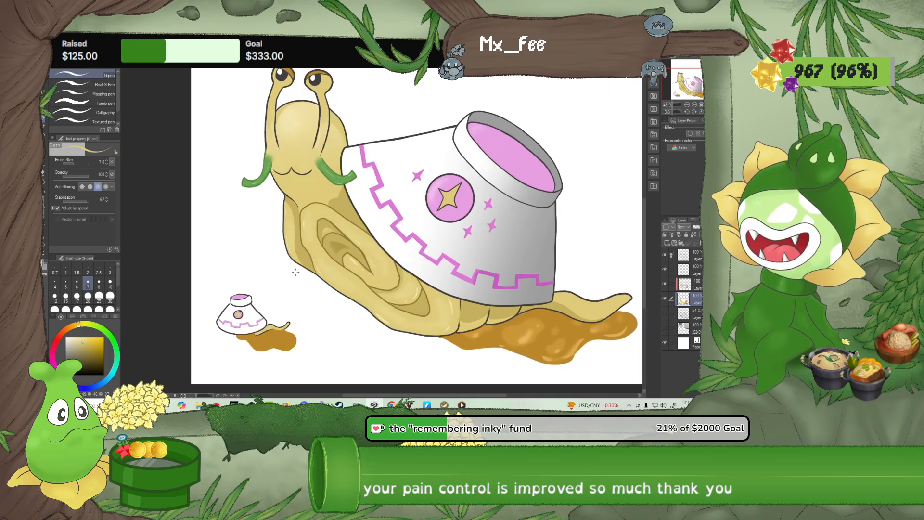
{"action": "scroll", "coordinate": [295, 272], "scroll_direction": "up", "scroll_amount": 2}
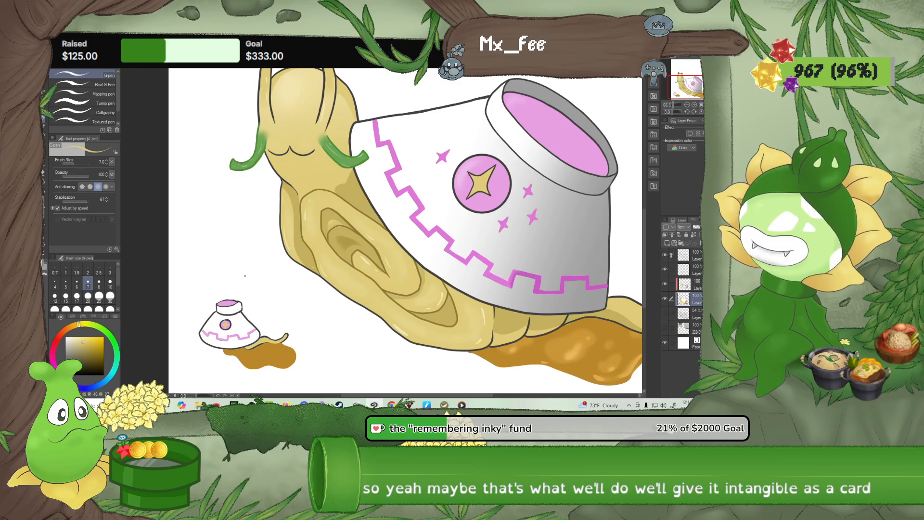
{"action": "scroll", "coordinate": [308, 144], "scroll_direction": "down", "scroll_amount": 4}
{"action": "left_click_drag", "start_coordinate": [324, 205], "coordinate": [322, 274]}
{"action": "scroll", "coordinate": [311, 295], "scroll_direction": "up", "scroll_amount": 4}
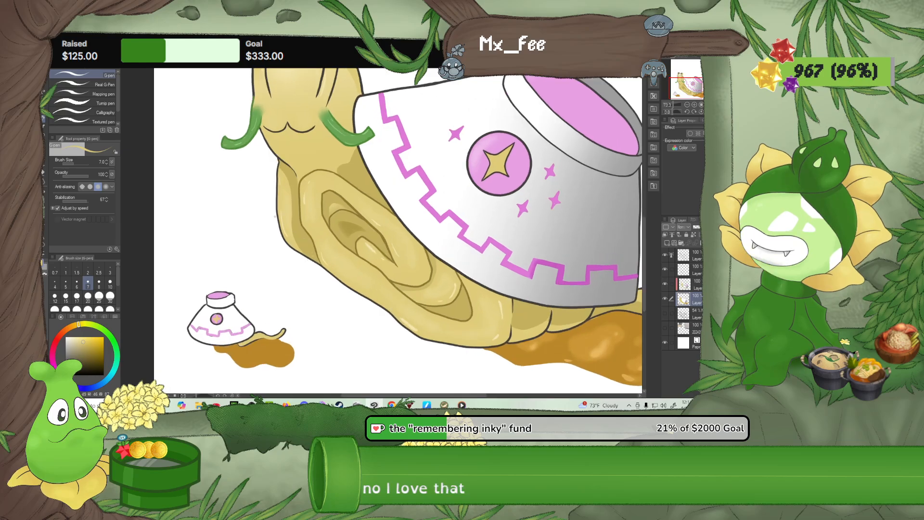
{"action": "scroll", "coordinate": [264, 208], "scroll_direction": "up", "scroll_amount": 1}
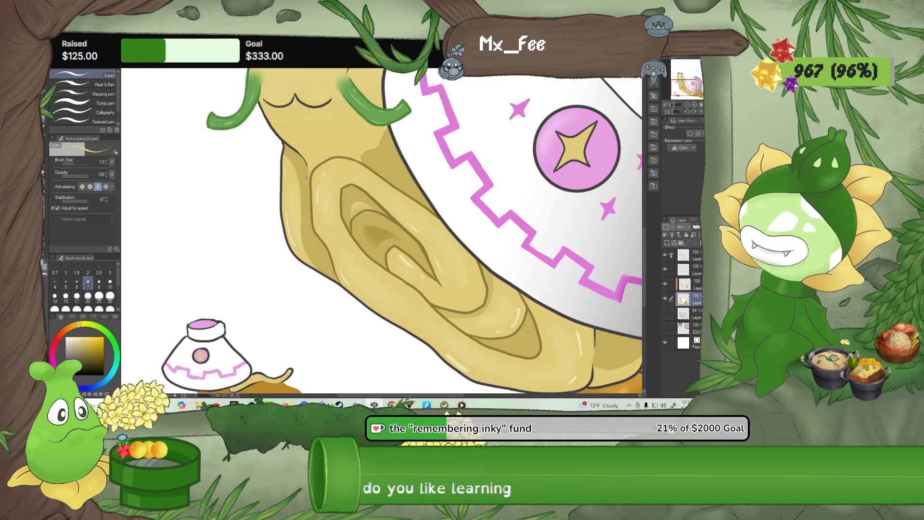
{"action": "left_click", "coordinate": [109, 284]}
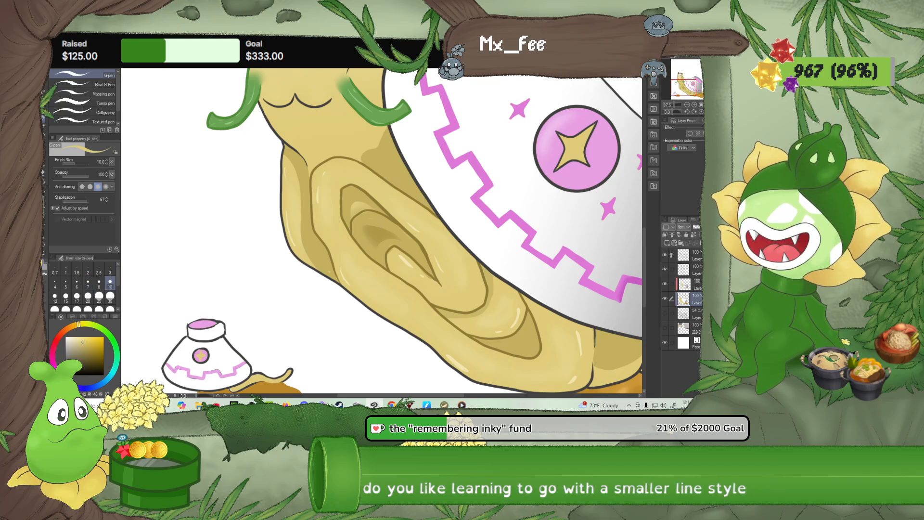
Open the badge_sub_2 image from the 2023_rebrand folder to look at its line thickness
{"action": "left_click", "coordinate": [51, 39]}
{"action": "left_click", "coordinate": [70, 65]}
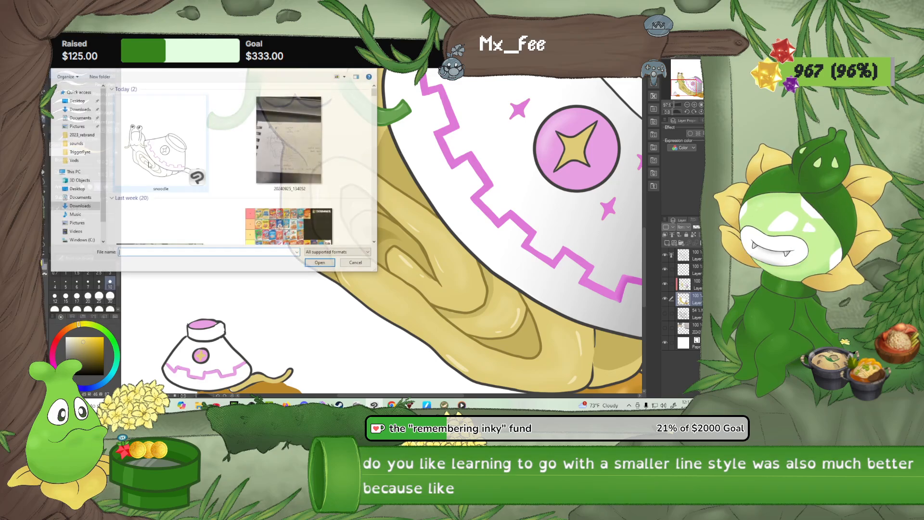
{"action": "left_click", "coordinate": [82, 135]}
{"action": "left_click", "coordinate": [255, 159]}
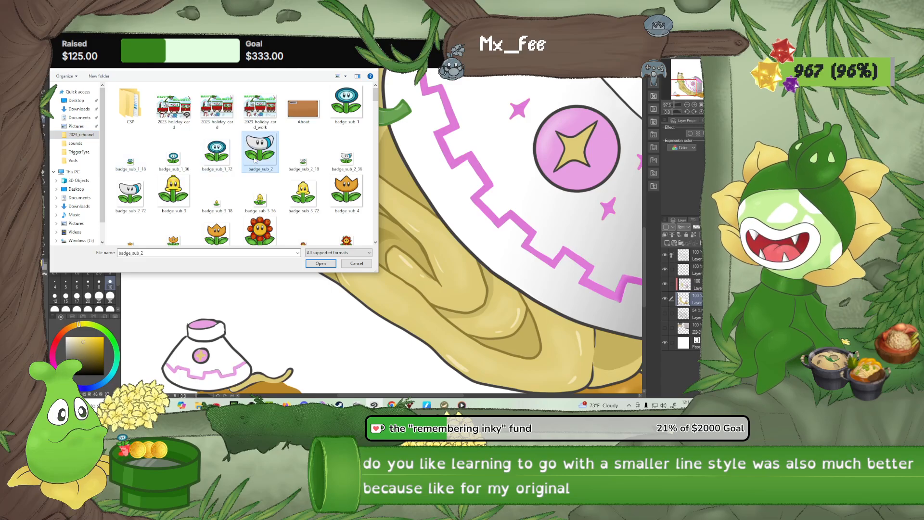
{"action": "double_click", "coordinate": [255, 160]}
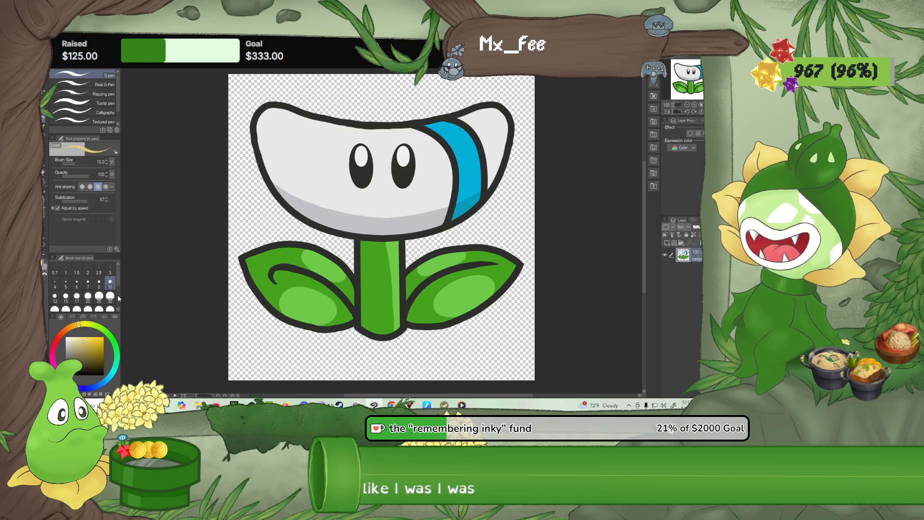
Try a thick curved pen stroke at size 25 across the flower's white head and undo it
{"action": "left_click", "coordinate": [99, 295]}
{"action": "mouse_move", "coordinate": [255, 97]}
{"action": "left_mouse_down"}
{"action": "mouse_move", "coordinate": [258, 119]}
{"action": "mouse_move", "coordinate": [309, 180]}
{"action": "left_mouse_up"}
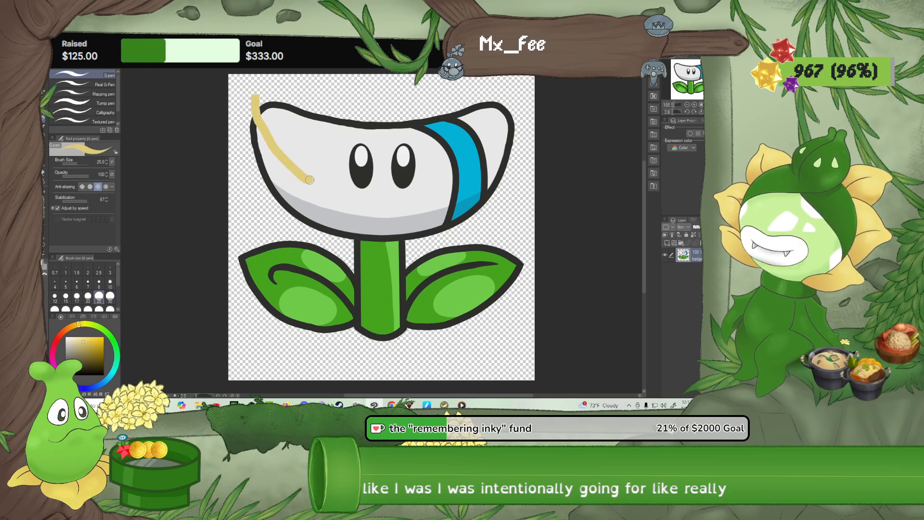
{"action": "key", "text": "ctrl+z"}
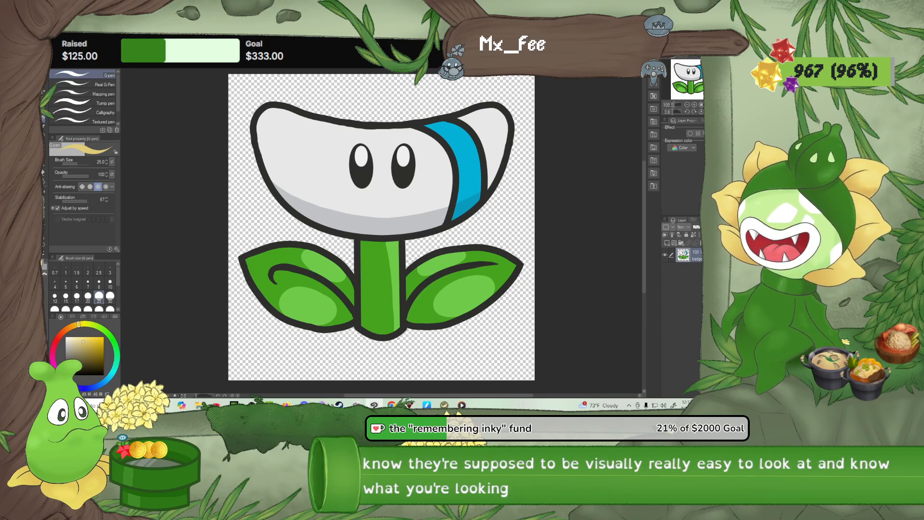
Open the cafe_cookie character image from the parent folder to examine its thick outlines, and return to the badge_sub_2 image
{"action": "left_click", "coordinate": [47, 47]}
{"action": "left_click", "coordinate": [72, 69]}
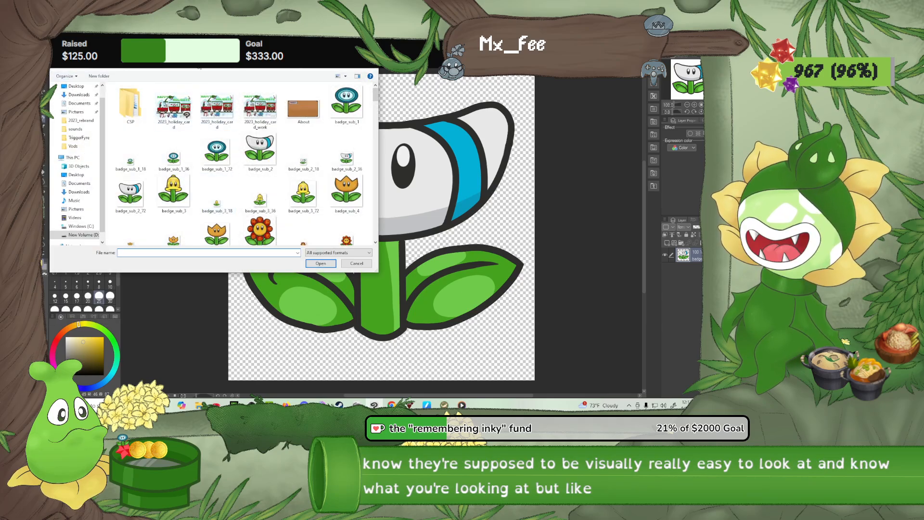
{"action": "left_click", "coordinate": [188, 64]}
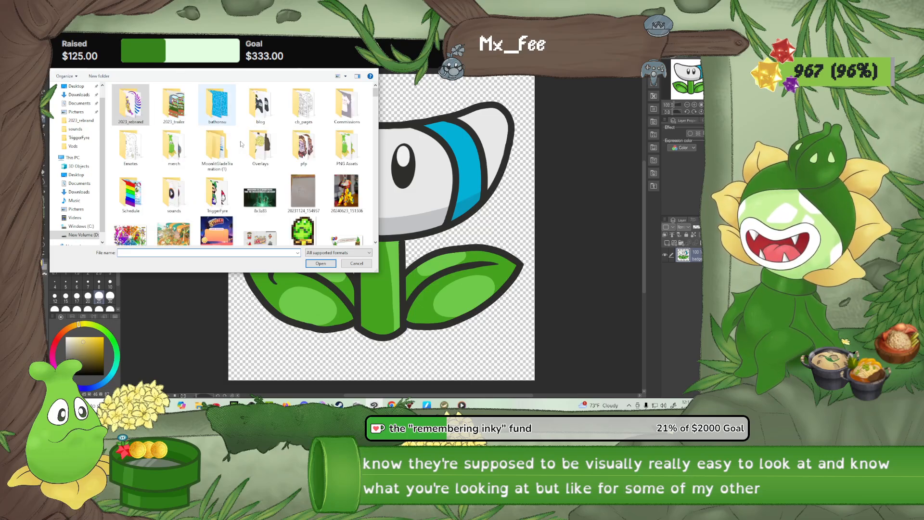
{"action": "scroll", "coordinate": [241, 144], "scroll_direction": "down", "scroll_amount": 10}
{"action": "scroll", "coordinate": [355, 119], "scroll_direction": "up", "scroll_amount": 5}
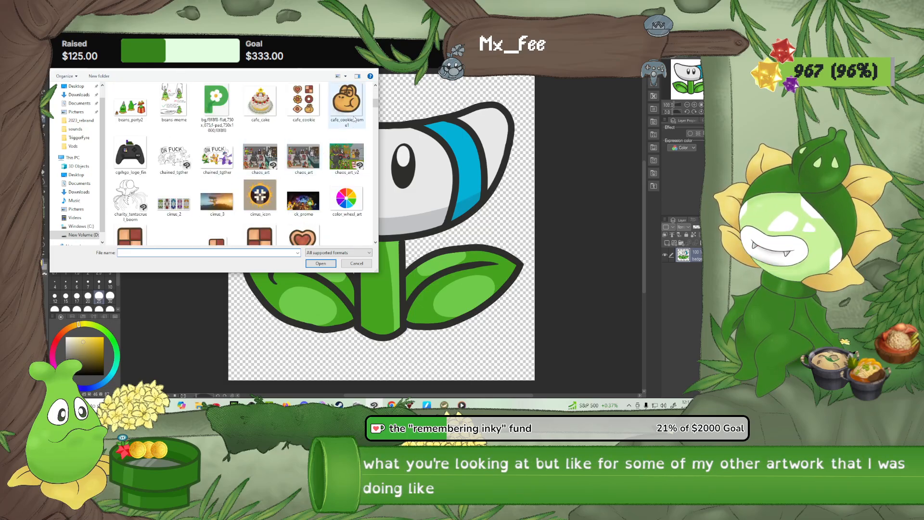
{"action": "double_click", "coordinate": [355, 119]}
{"action": "scroll", "coordinate": [389, 210], "scroll_direction": "up", "scroll_amount": 3}
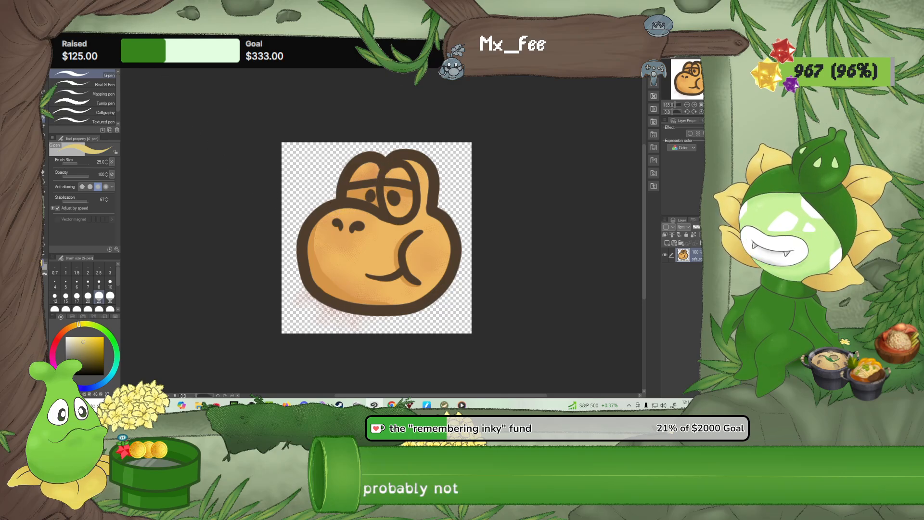
{"action": "key", "text": "ctrl+Tab"}
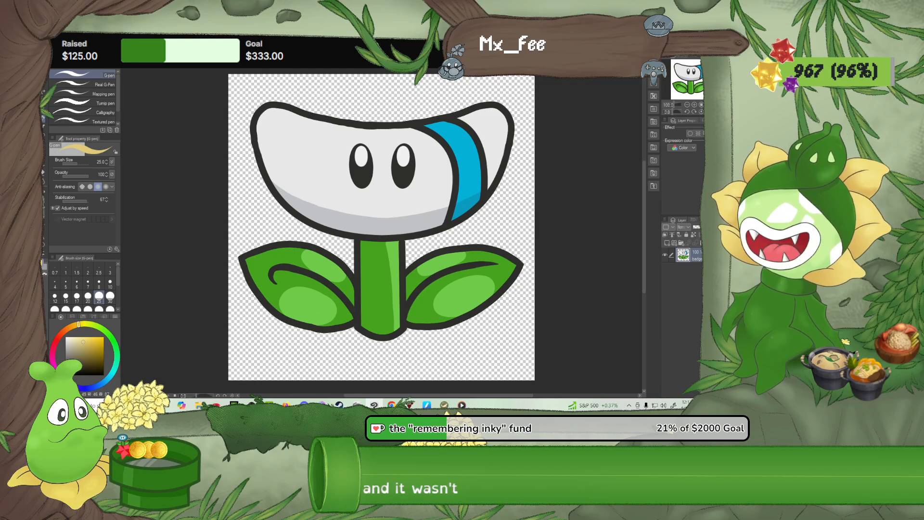
Close the badge_sub_2 image without saving its changes and return to the coloured snail drawing
{"action": "key", "text": "ctrl+w"}
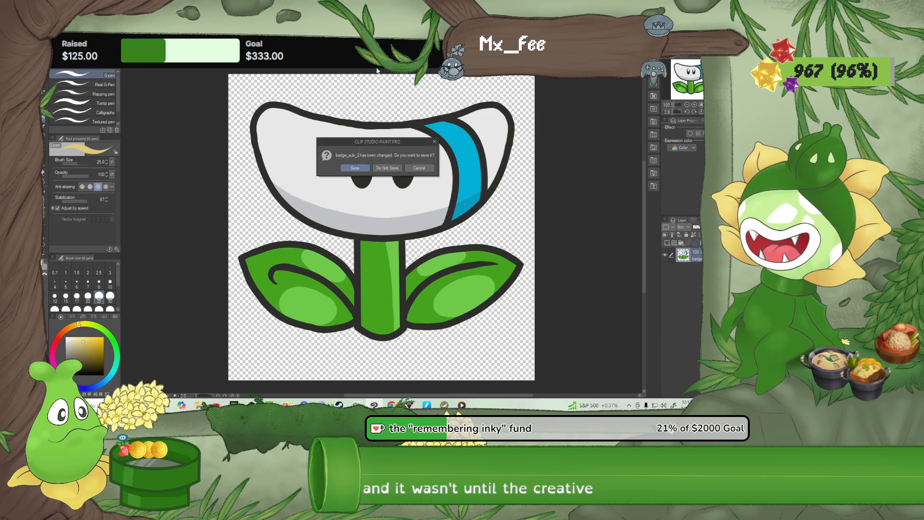
{"action": "left_click", "coordinate": [390, 168]}
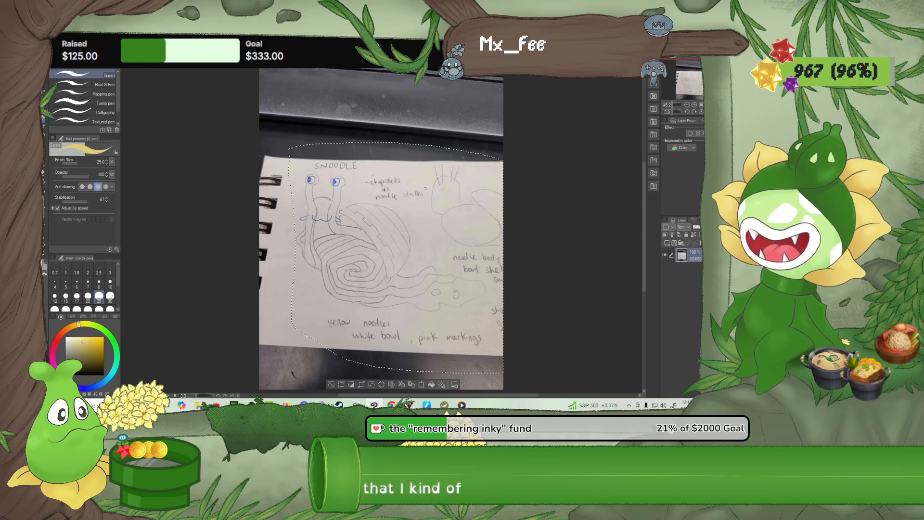
{"action": "key", "text": "ctrl+Tab"}
{"action": "scroll", "coordinate": [316, 165], "scroll_direction": "down", "scroll_amount": 8}
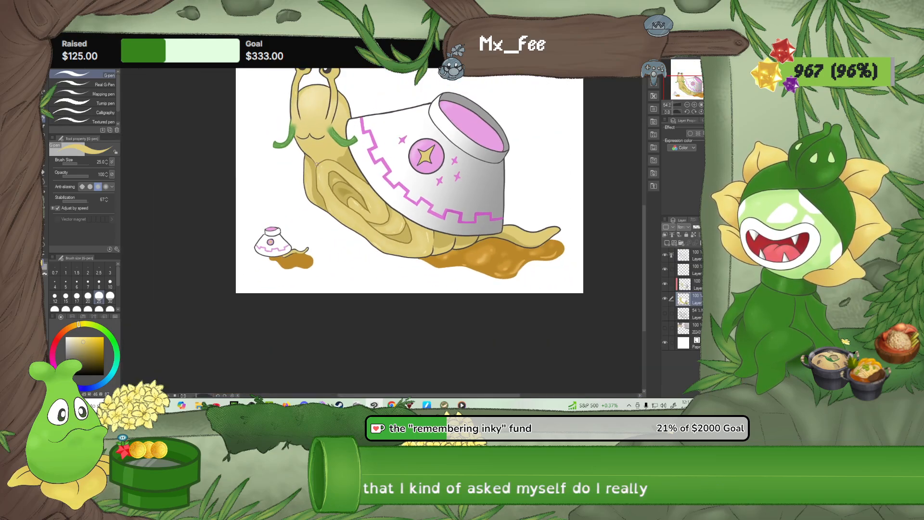
{"action": "left_click_drag", "start_coordinate": [354, 163], "coordinate": [303, 240]}
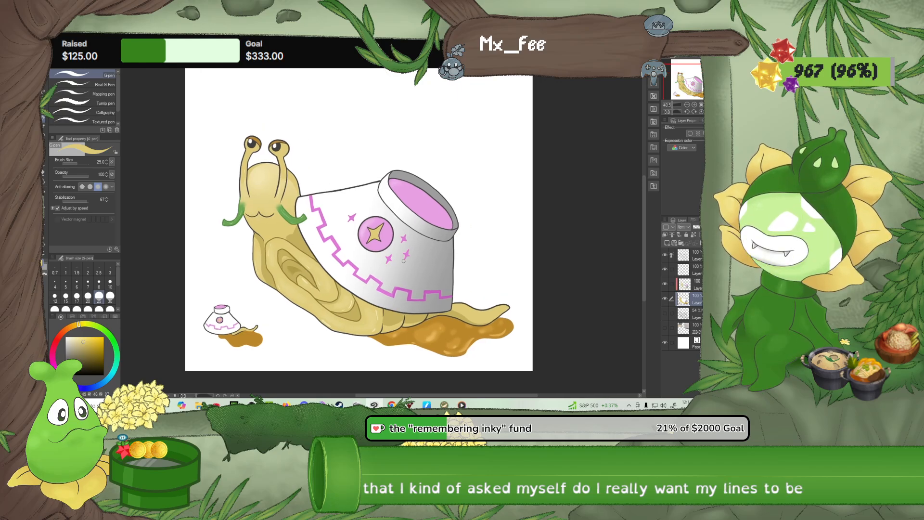
{"action": "scroll", "coordinate": [422, 264], "scroll_direction": "up", "scroll_amount": 1}
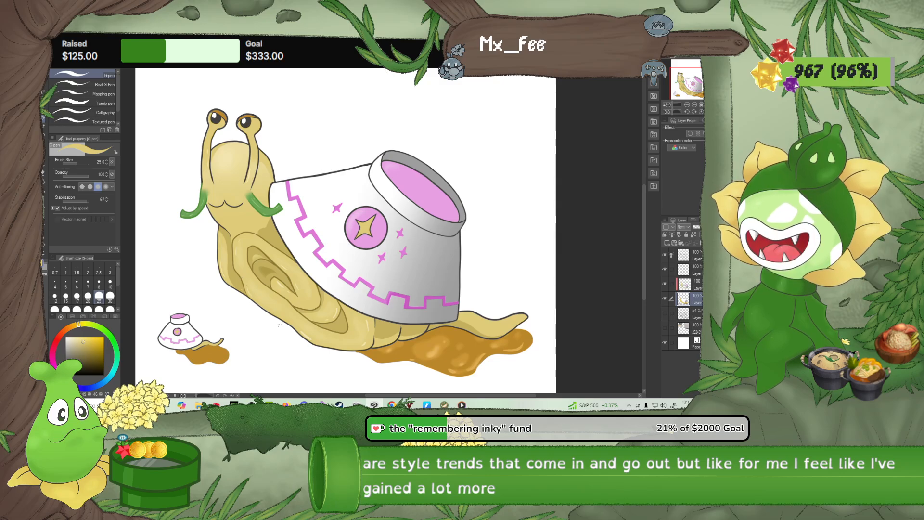
Try a long size 30 G-pen stroke above the snail, thin it with the Rough eraser, and undo both
{"action": "left_click", "coordinate": [111, 296]}
{"action": "left_click_drag", "start_coordinate": [279, 126], "coordinate": [450, 114]}
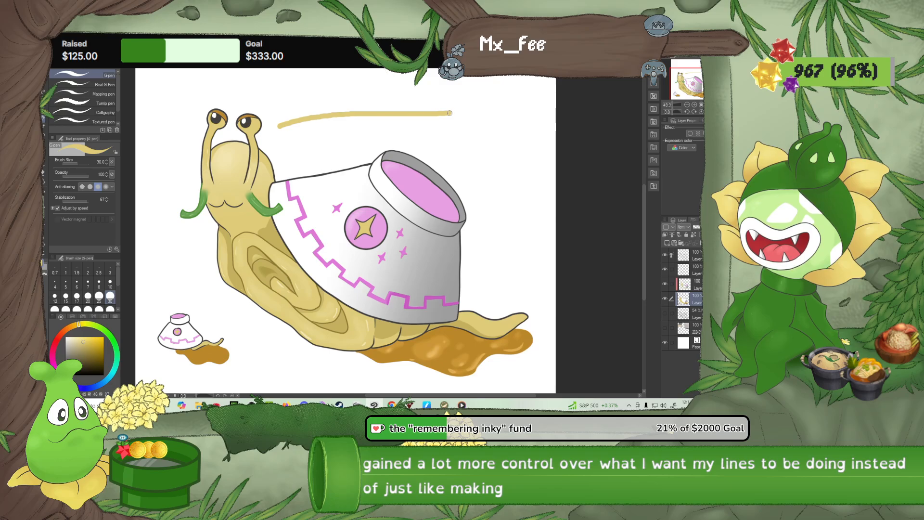
{"action": "left_click", "coordinate": [45, 191]}
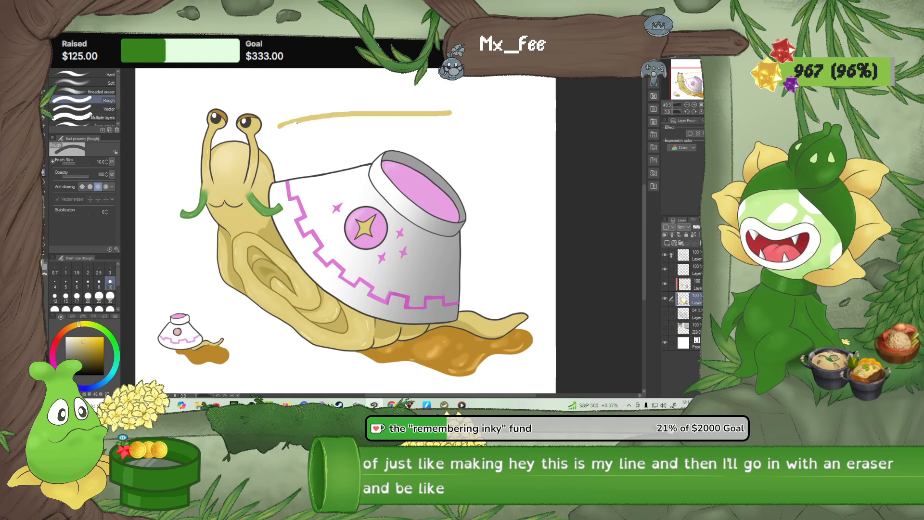
{"action": "left_click_drag", "start_coordinate": [295, 124], "coordinate": [334, 115]}
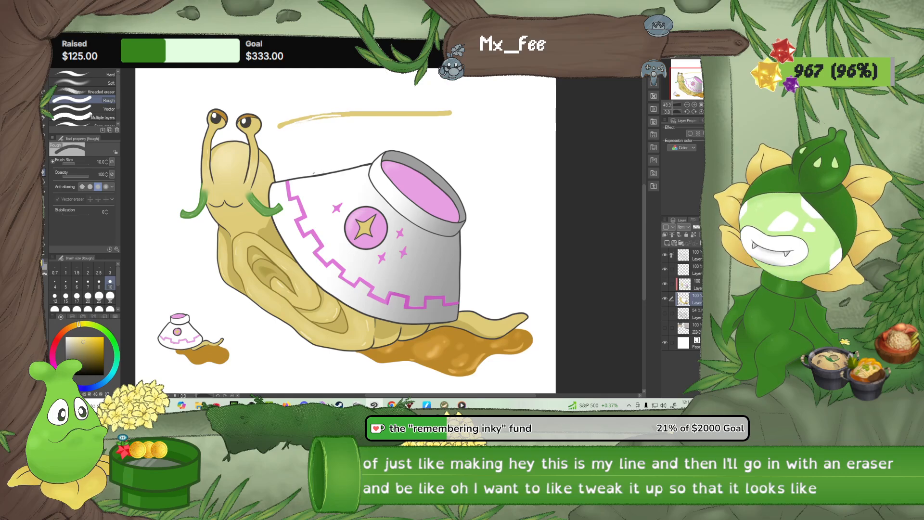
{"action": "key", "text": "ctrl+z"}
{"action": "key", "text": "ctrl+z"}
Try a short curved G-pen stroke with varying pressure above the bowl shell and undo it
{"action": "scroll", "coordinate": [260, 188], "scroll_direction": "up", "scroll_amount": 3}
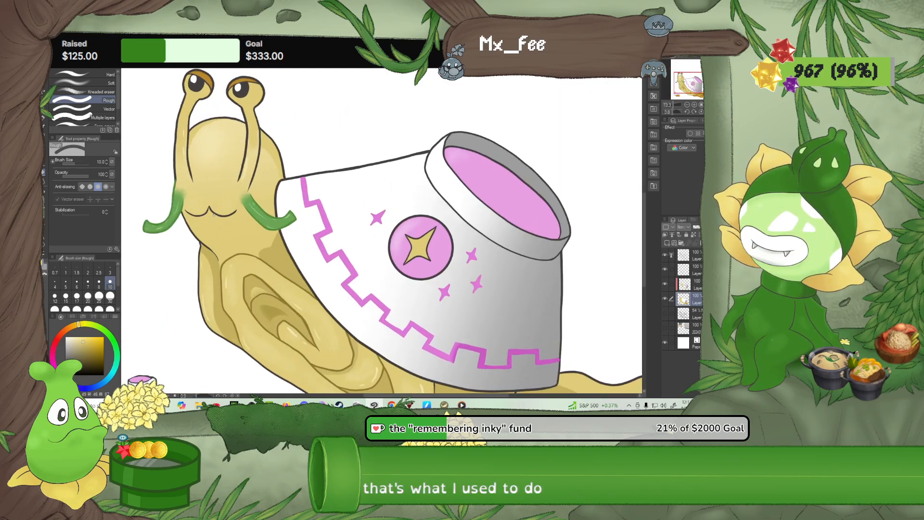
{"action": "scroll", "coordinate": [246, 215], "scroll_direction": "down", "scroll_amount": 4}
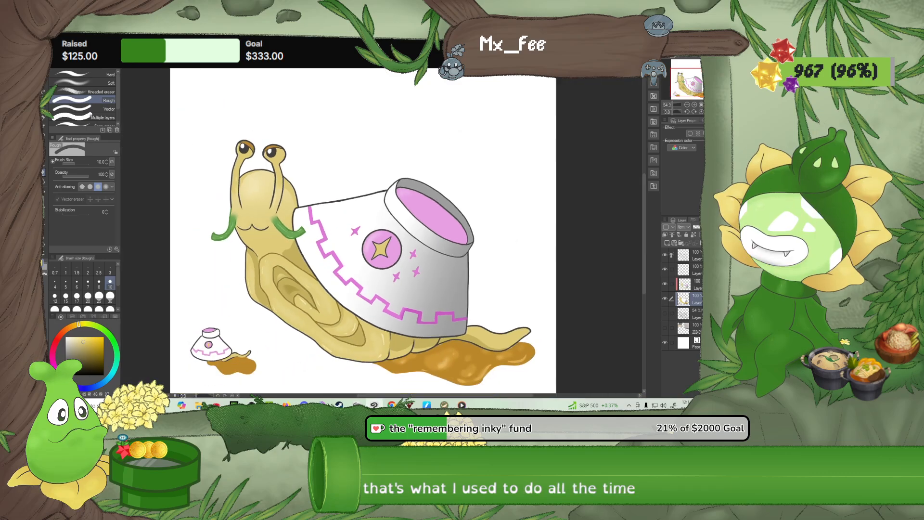
{"action": "scroll", "coordinate": [345, 273], "scroll_direction": "up", "scroll_amount": 1}
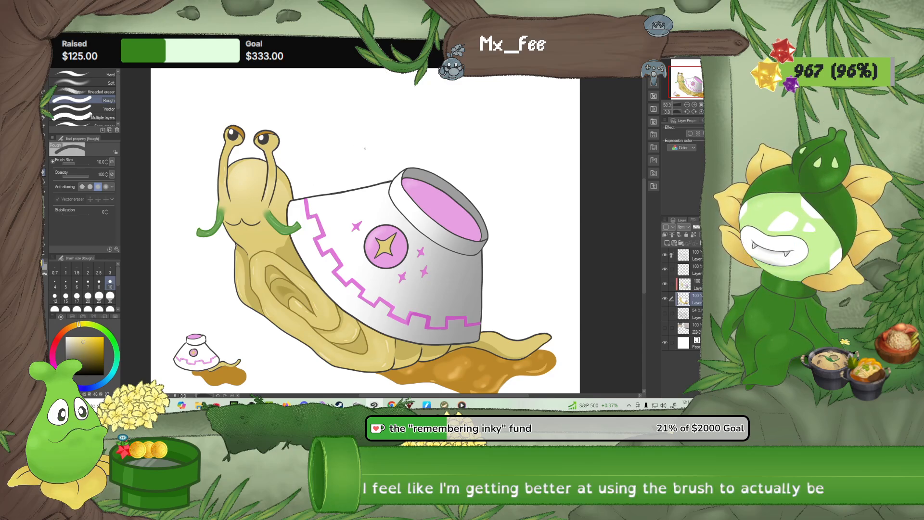
{"action": "key", "text": "p"}
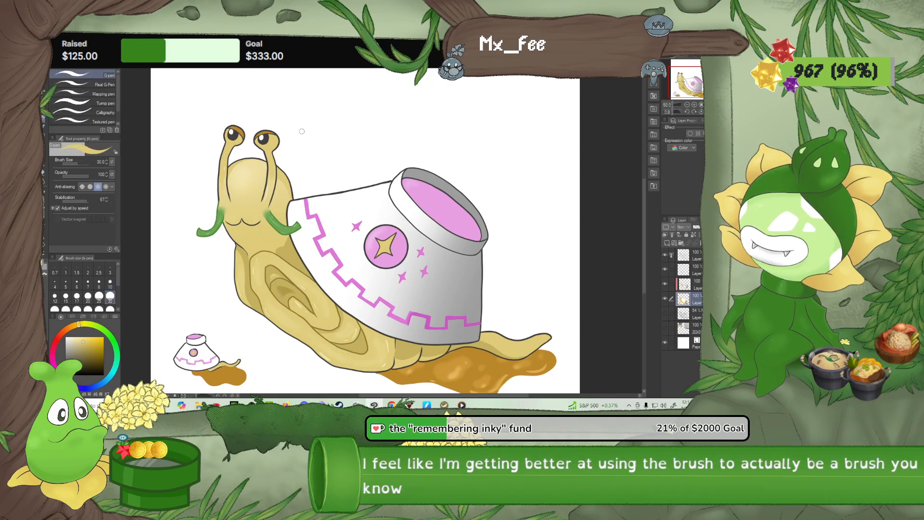
{"action": "mouse_move", "coordinate": [307, 128]}
{"action": "left_mouse_down"}
{"action": "mouse_move", "coordinate": [341, 130]}
{"action": "mouse_move", "coordinate": [359, 95]}
{"action": "left_mouse_up"}
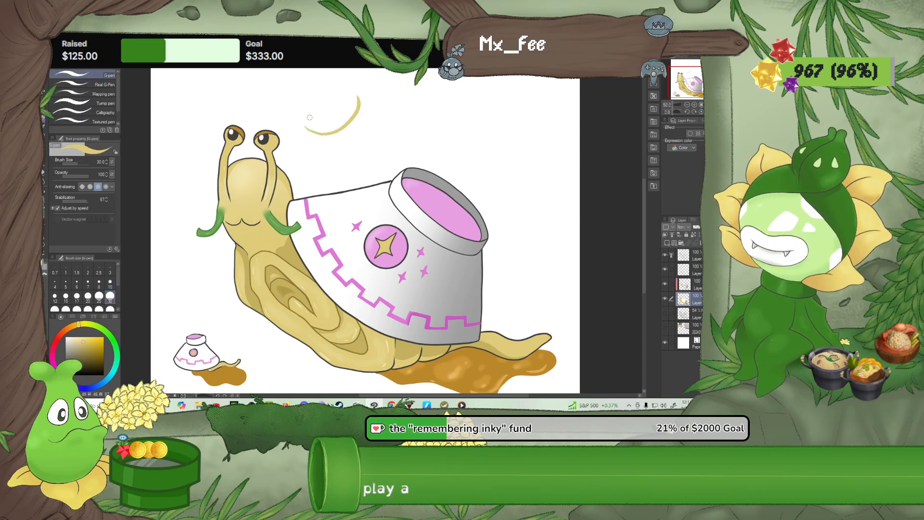
{"action": "key", "text": "ctrl+z"}
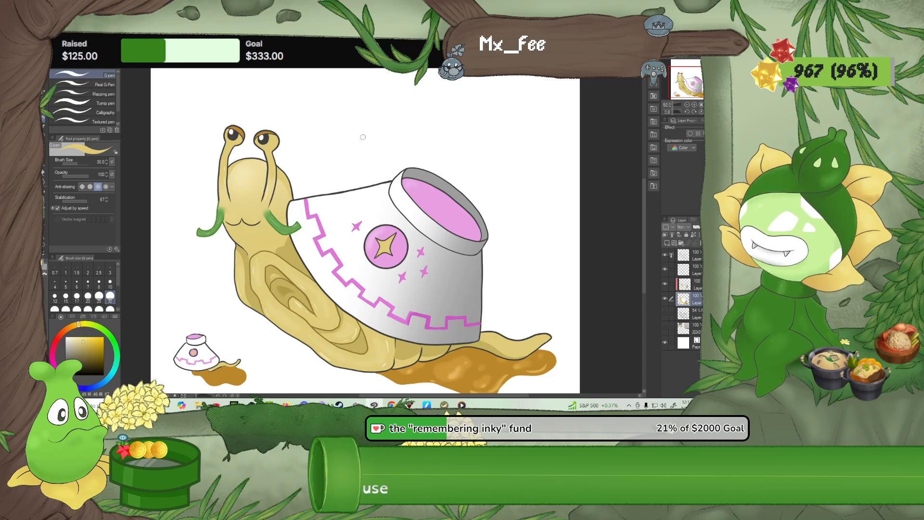
Try an S-shaped stroke with the Turnip pen at size 10 above the bowl, inspect its edges and undo it
{"action": "scroll", "coordinate": [390, 166], "scroll_direction": "up", "scroll_amount": 3}
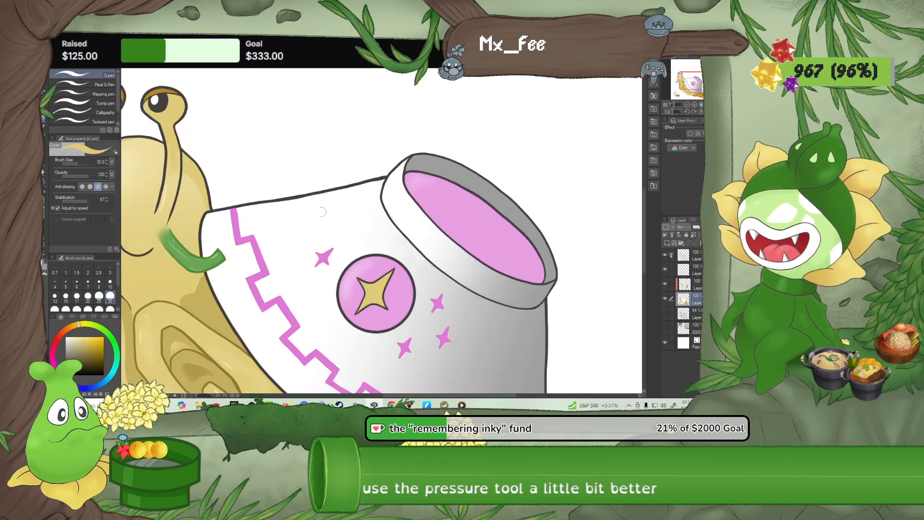
{"action": "left_click", "coordinate": [101, 104]}
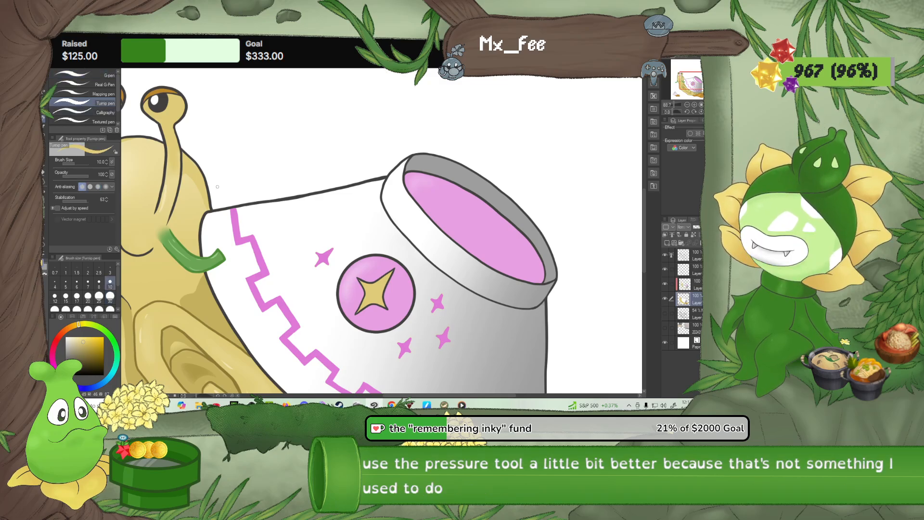
{"action": "left_click_drag", "start_coordinate": [288, 162], "coordinate": [370, 94]}
{"action": "scroll", "coordinate": [318, 151], "scroll_direction": "up", "scroll_amount": 5}
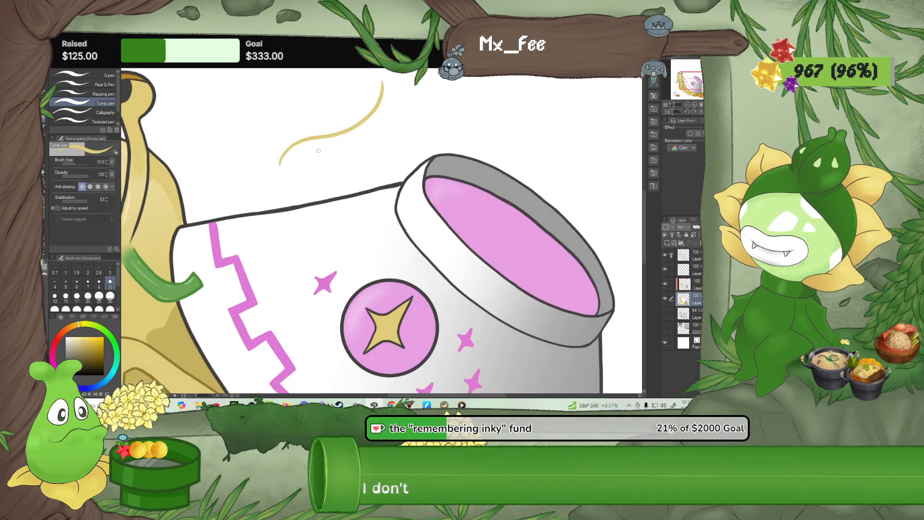
{"action": "scroll", "coordinate": [318, 151], "scroll_direction": "down", "scroll_amount": 5}
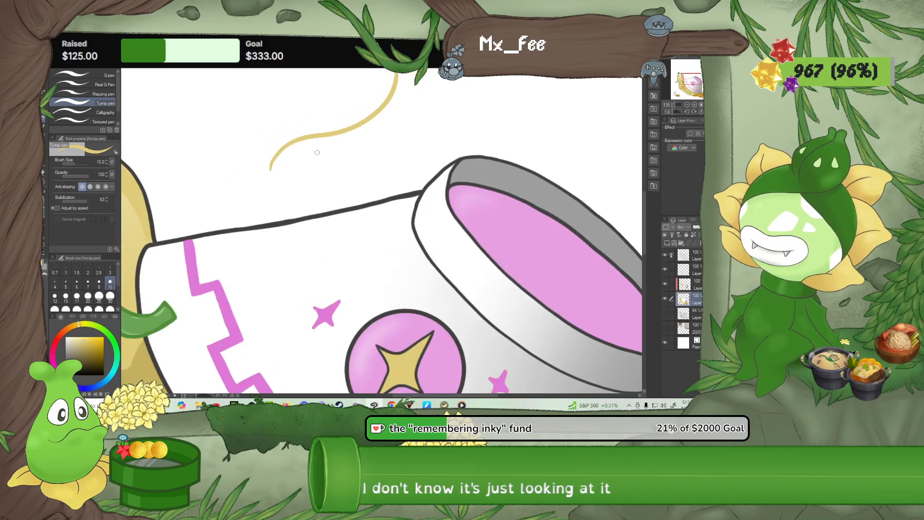
{"action": "key", "text": "ctrl+z"}
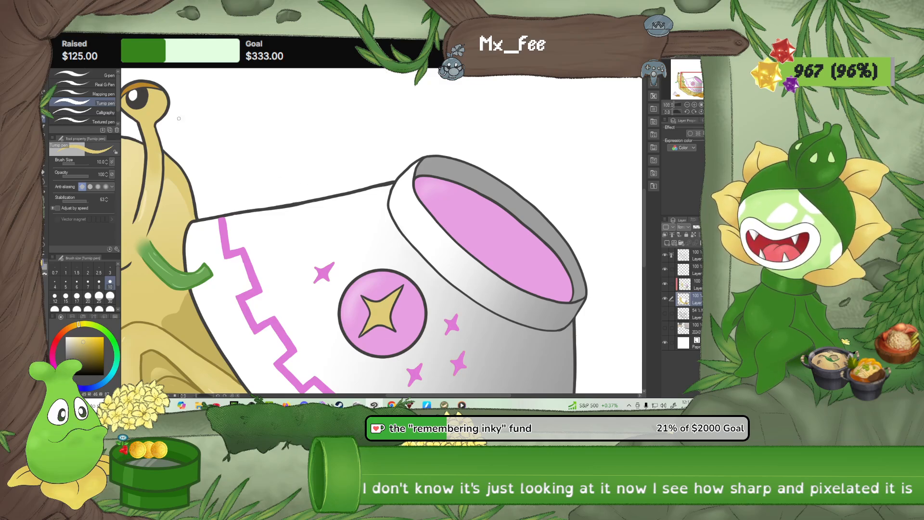
Try the same S-shaped stroke above the bowl with the G-pen at size 30 and undo it
{"action": "left_click", "coordinate": [88, 75]}
{"action": "mouse_move", "coordinate": [266, 176]}
{"action": "left_mouse_down"}
{"action": "mouse_move", "coordinate": [284, 139]}
{"action": "mouse_move", "coordinate": [366, 112]}
{"action": "mouse_move", "coordinate": [389, 91]}
{"action": "left_mouse_up"}
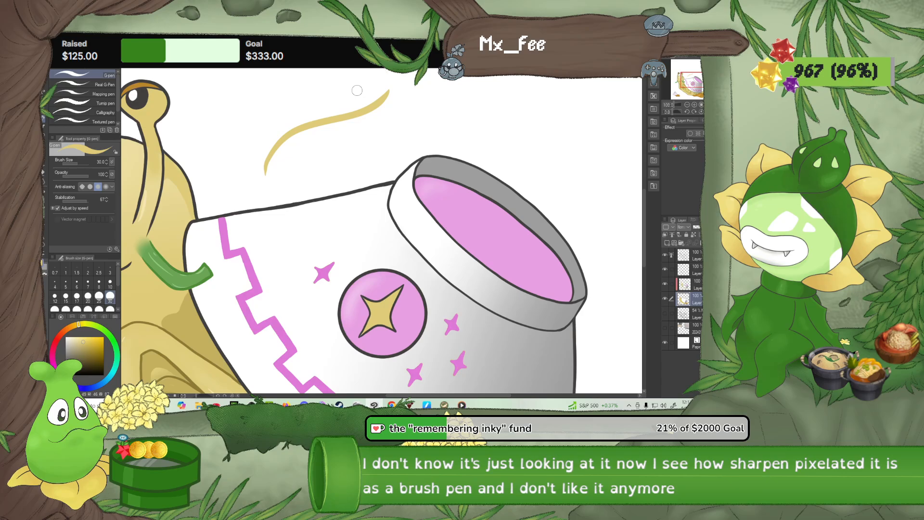
{"action": "key", "text": "ctrl+z"}
Examine the whole snail drawing and the brown sauce puddle under its tail close up
{"action": "scroll", "coordinate": [356, 89], "scroll_direction": "down", "scroll_amount": 4}
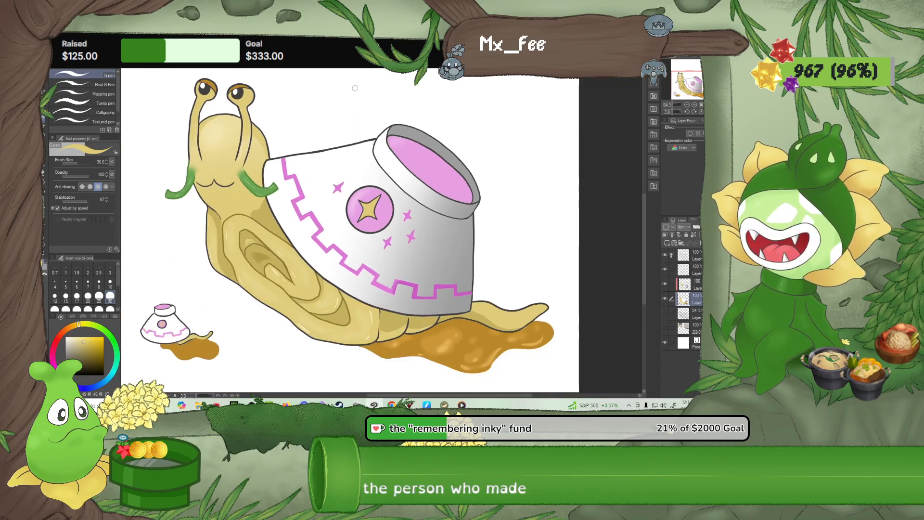
{"action": "scroll", "coordinate": [355, 88], "scroll_direction": "down", "scroll_amount": 3}
{"action": "left_click_drag", "start_coordinate": [364, 83], "coordinate": [345, 131]}
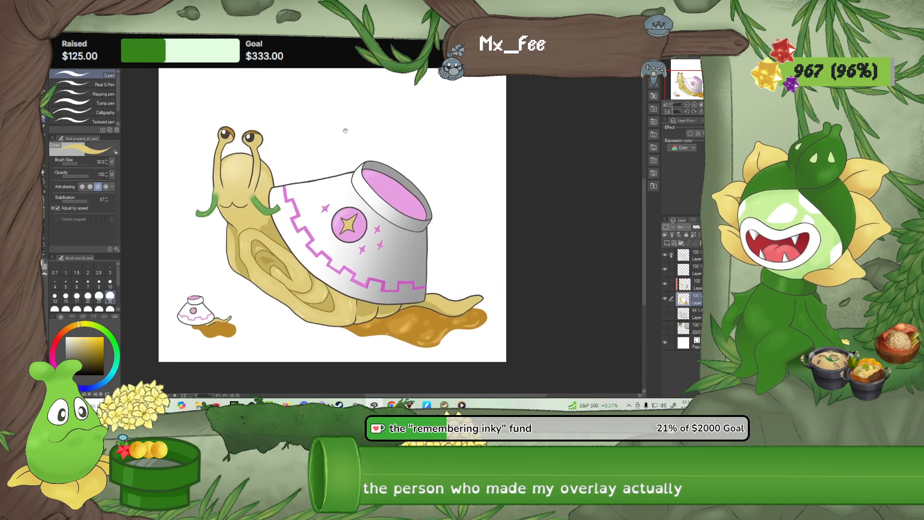
{"action": "scroll", "coordinate": [353, 275], "scroll_direction": "up", "scroll_amount": 1}
{"action": "scroll", "coordinate": [399, 306], "scroll_direction": "down", "scroll_amount": 1}
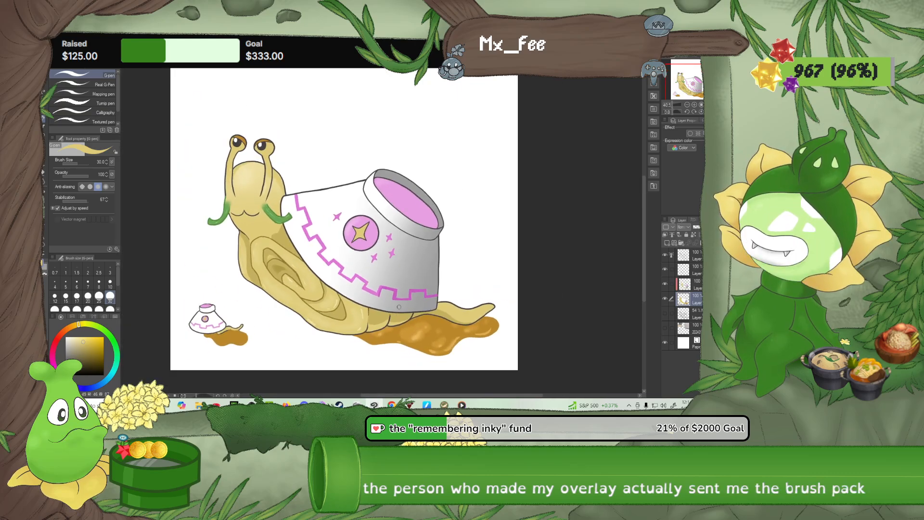
{"action": "scroll", "coordinate": [399, 307], "scroll_direction": "up", "scroll_amount": 5}
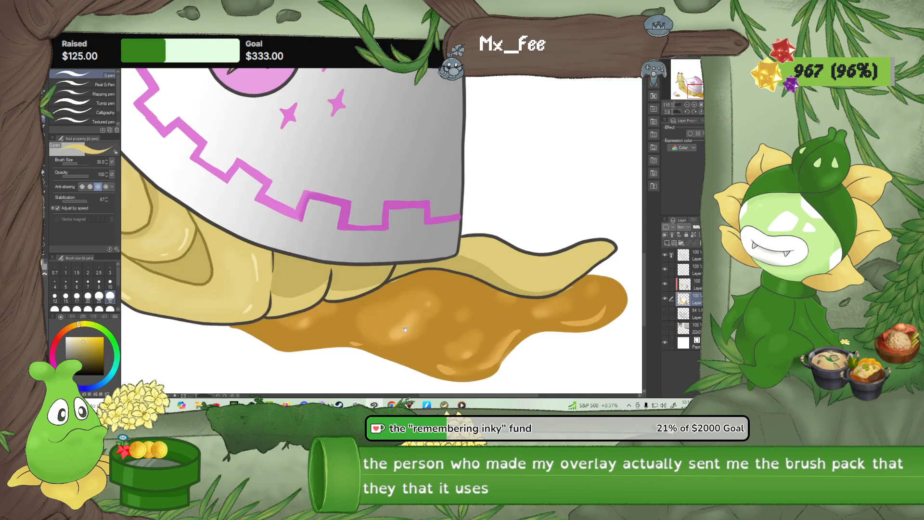
{"action": "left_click_drag", "start_coordinate": [405, 330], "coordinate": [473, 286]}
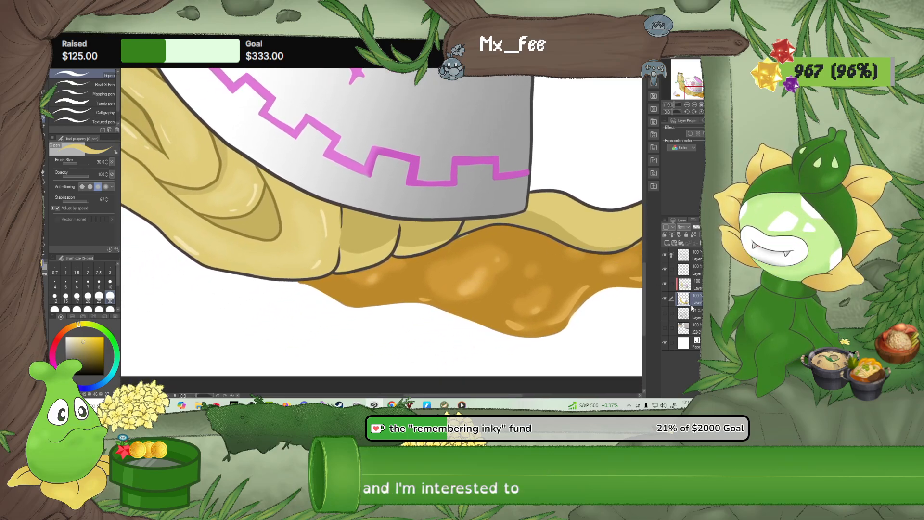
{"action": "left_click", "coordinate": [697, 285]}
{"action": "scroll", "coordinate": [363, 321], "scroll_direction": "up", "scroll_amount": 2}
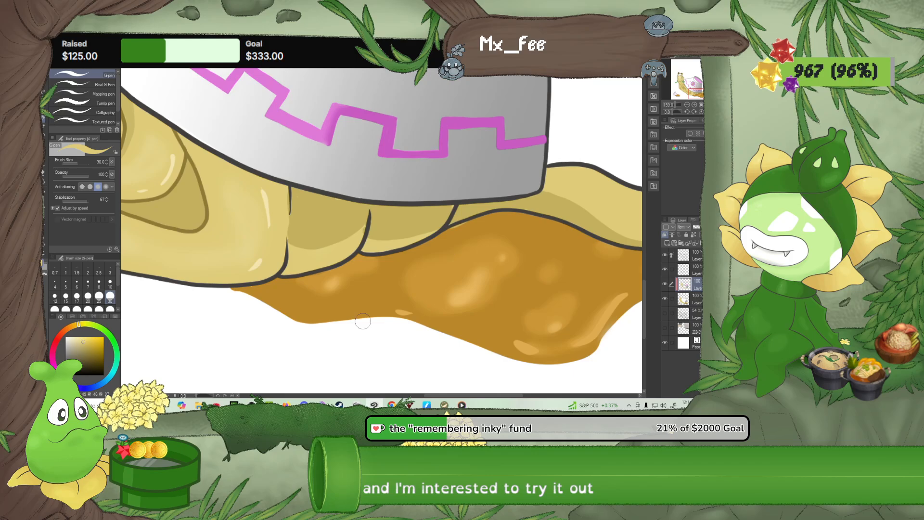
{"action": "left_click", "coordinate": [44, 174]}
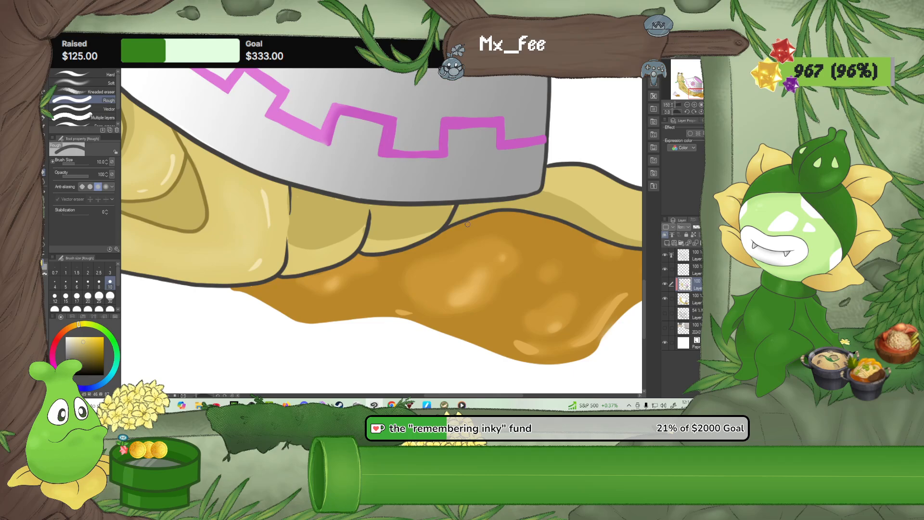
Switch to the G-pen at size 10 and make the layer beneath the current one active for the puddle garnish
{"action": "scroll", "coordinate": [451, 224], "scroll_direction": "down", "scroll_amount": 5}
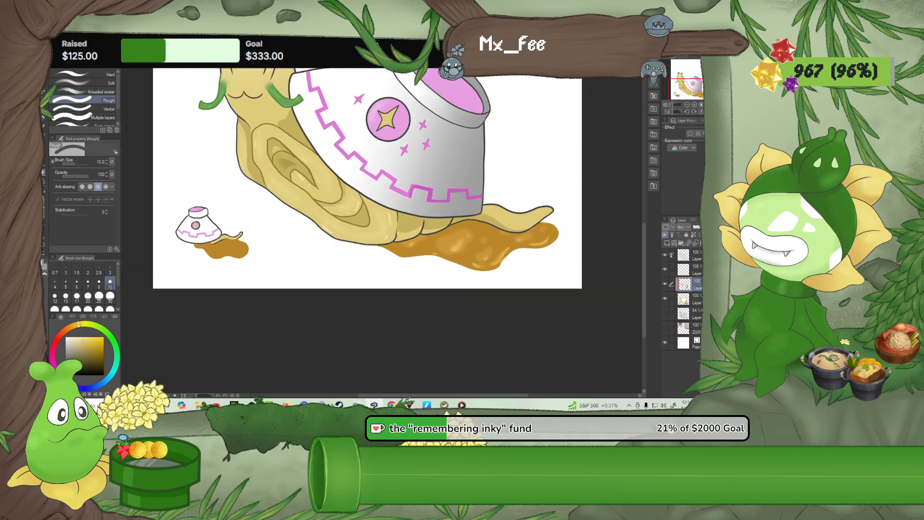
{"action": "scroll", "coordinate": [459, 257], "scroll_direction": "up", "scroll_amount": 3}
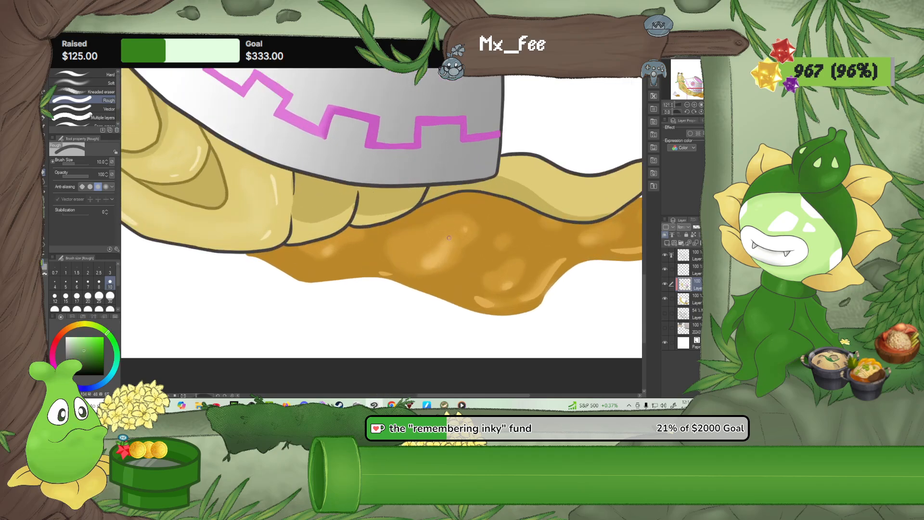
{"action": "key", "text": "p"}
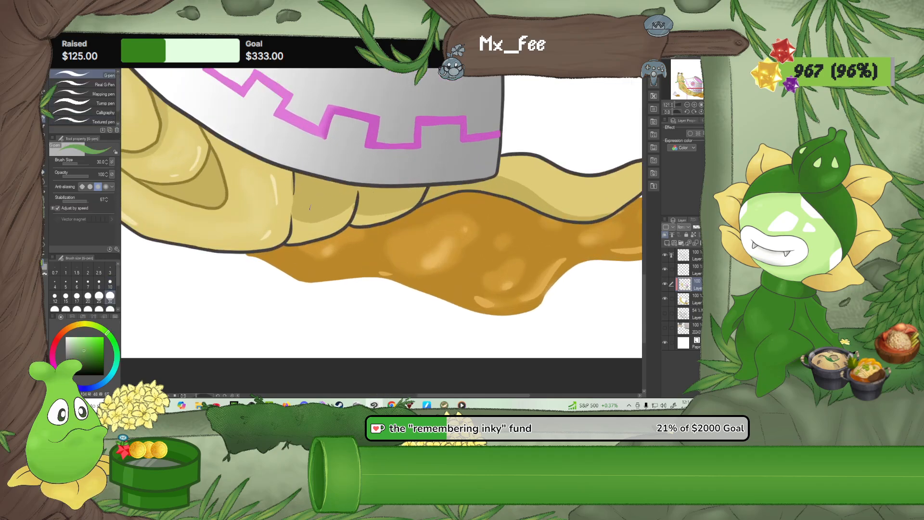
{"action": "left_click", "coordinate": [695, 302]}
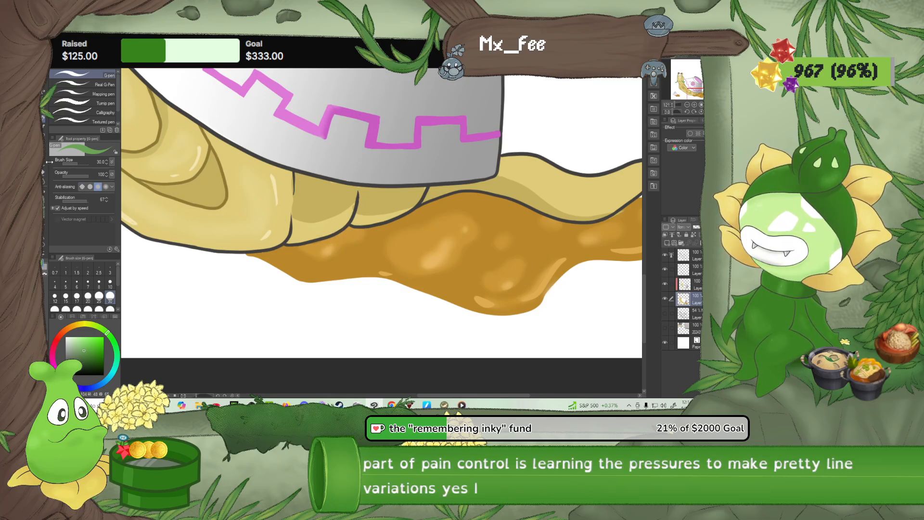
{"action": "left_click", "coordinate": [110, 283]}
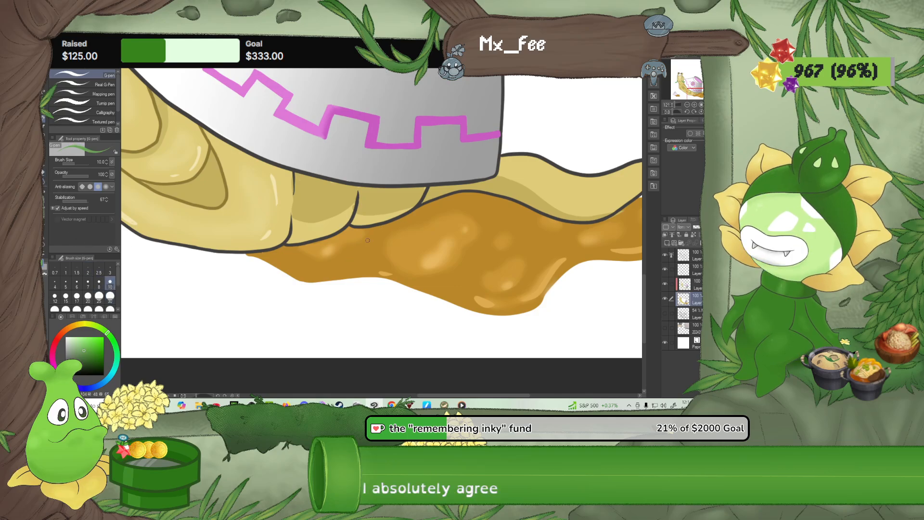
Try a curved green stroke and a curved garnish outline on the brown sauce puddle, undoing both
{"action": "mouse_move", "coordinate": [371, 249]}
{"action": "left_mouse_down"}
{"action": "mouse_move", "coordinate": [392, 244]}
{"action": "mouse_move", "coordinate": [389, 231]}
{"action": "left_mouse_up"}
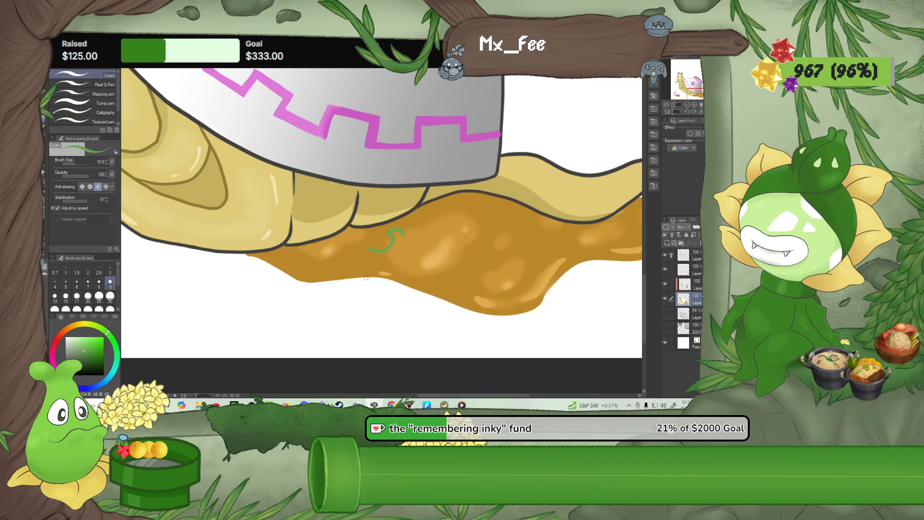
{"action": "key", "text": "ctrl+z"}
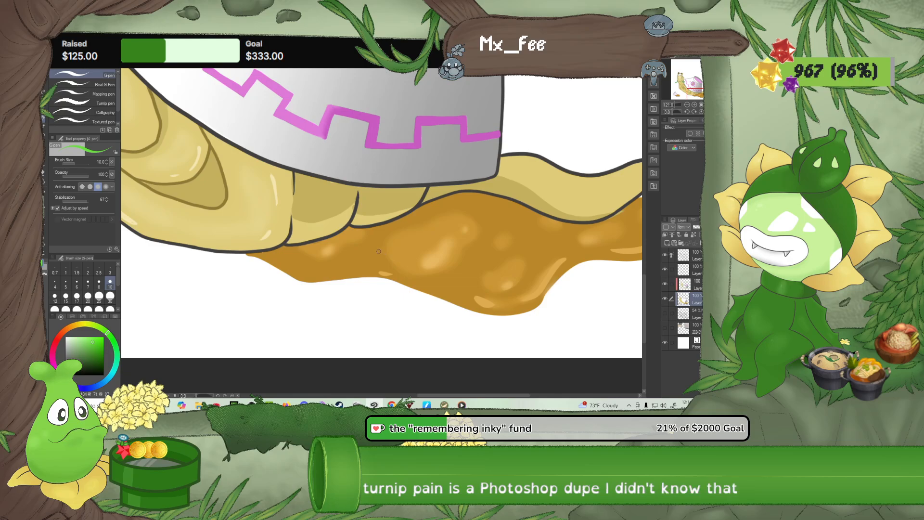
{"action": "mouse_move", "coordinate": [401, 243]}
{"action": "left_mouse_down"}
{"action": "mouse_move", "coordinate": [410, 230]}
{"action": "mouse_move", "coordinate": [405, 256]}
{"action": "mouse_move", "coordinate": [378, 253]}
{"action": "left_mouse_up"}
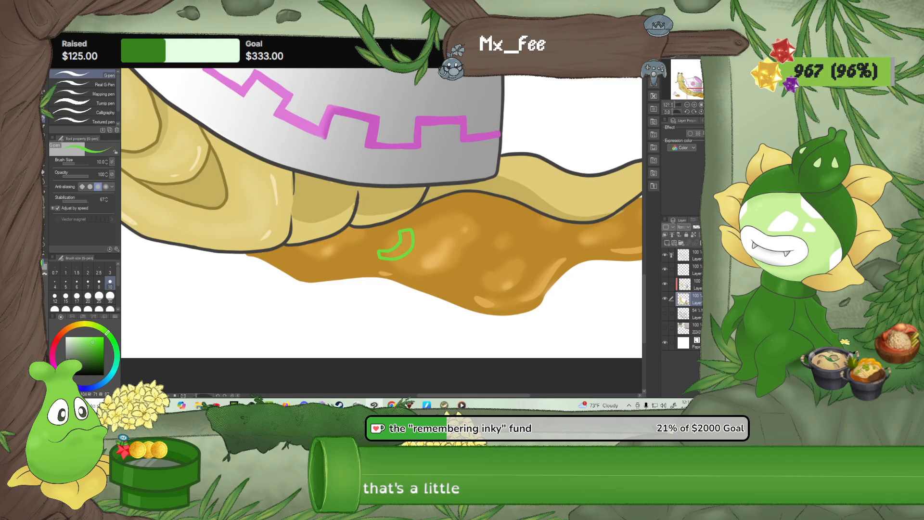
{"action": "key", "text": "ctrl+z"}
Paint a small green fleck and a larger rounded green triangle on the brown puddle beneath the snail's body folds
{"action": "left_click", "coordinate": [93, 346]}
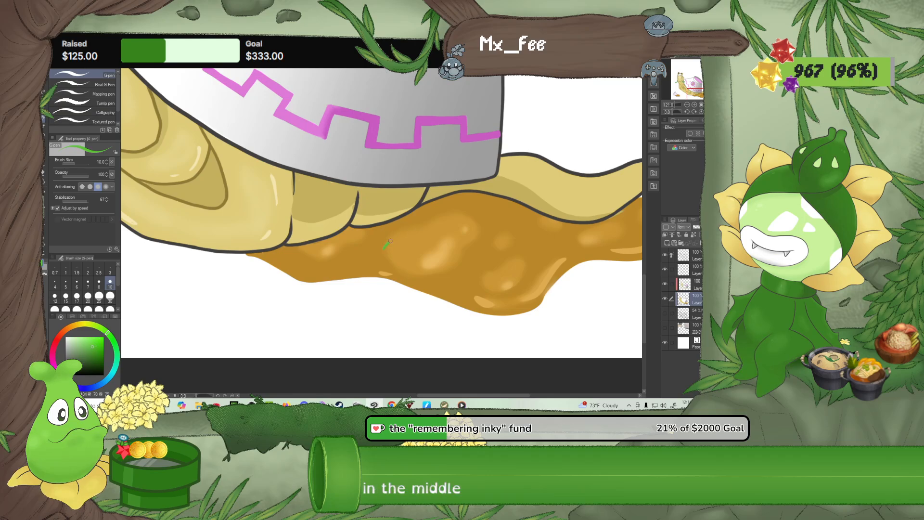
{"action": "left_click_drag", "start_coordinate": [404, 246], "coordinate": [382, 251]}
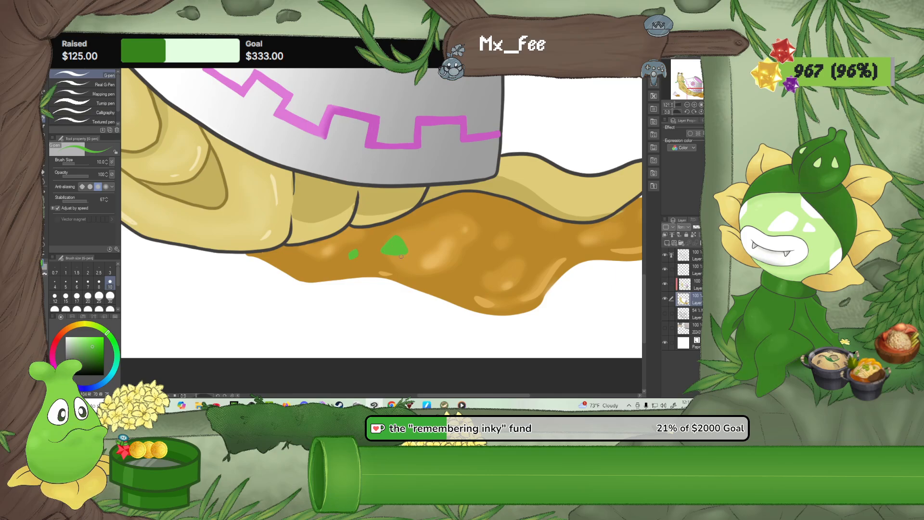
{"action": "scroll", "coordinate": [401, 257], "scroll_direction": "up", "scroll_amount": 2}
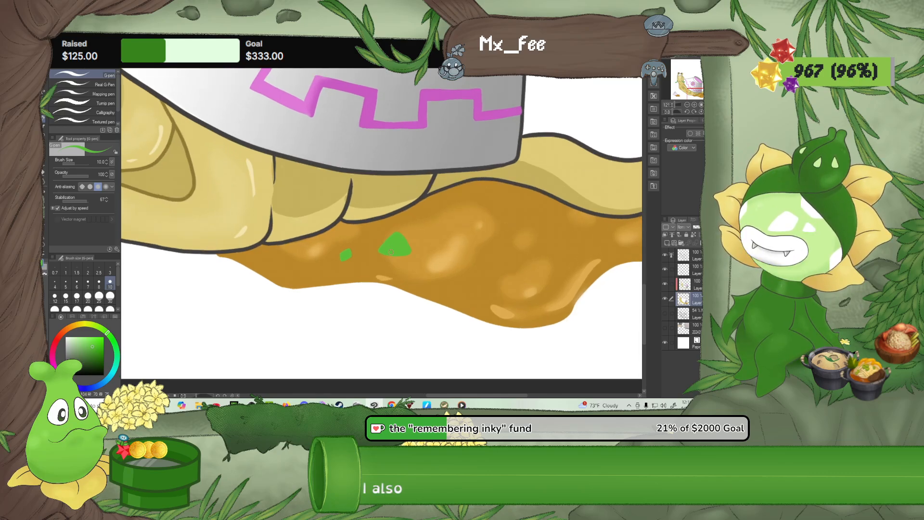
{"action": "scroll", "coordinate": [404, 253], "scroll_direction": "up", "scroll_amount": 3}
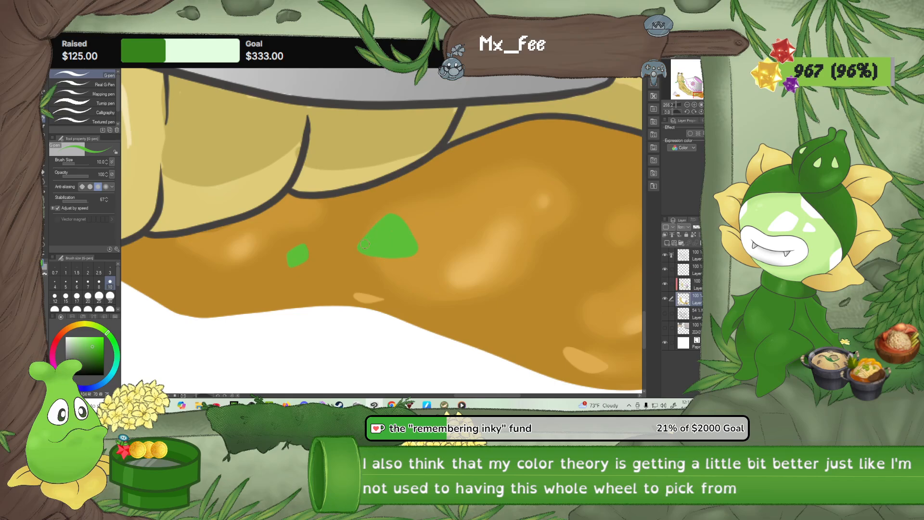
Sharpen the corners of the larger green piece and widen its right side with the G-pen
{"action": "left_click_drag", "start_coordinate": [398, 214], "coordinate": [411, 243]}
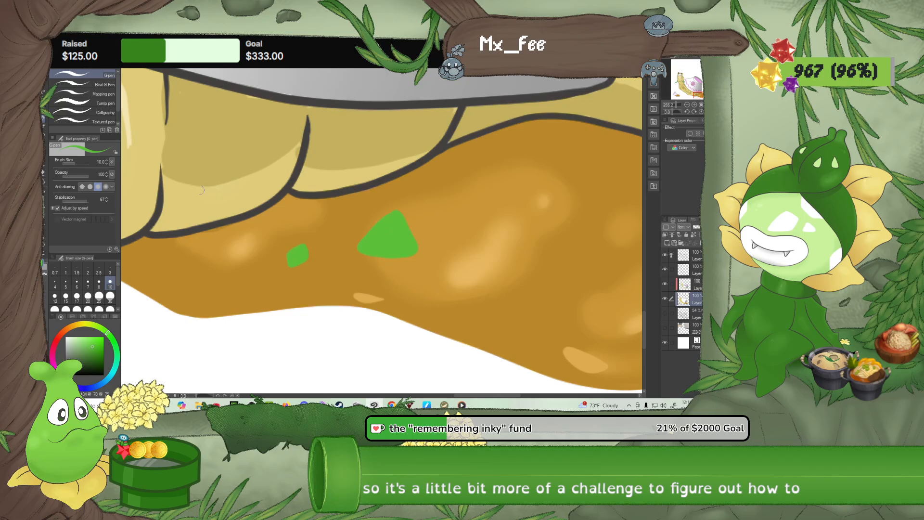
{"action": "key", "text": "e"}
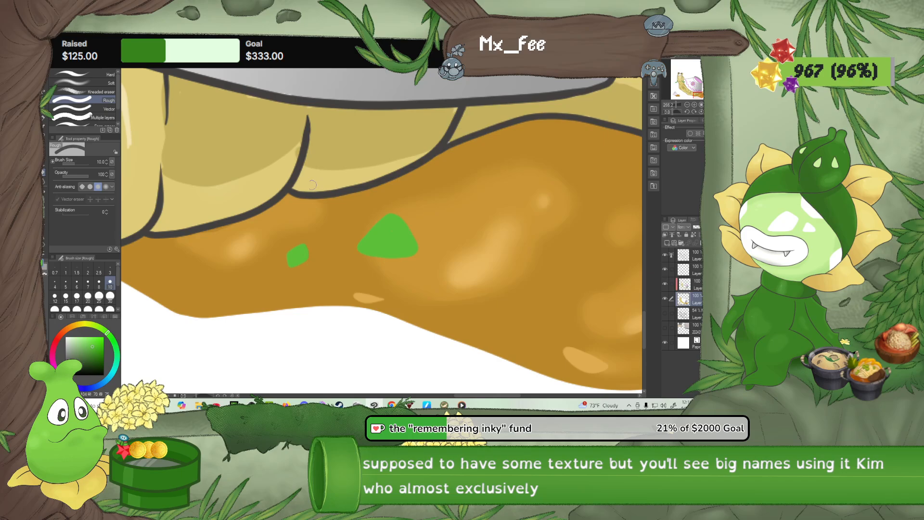
{"action": "key", "text": "p"}
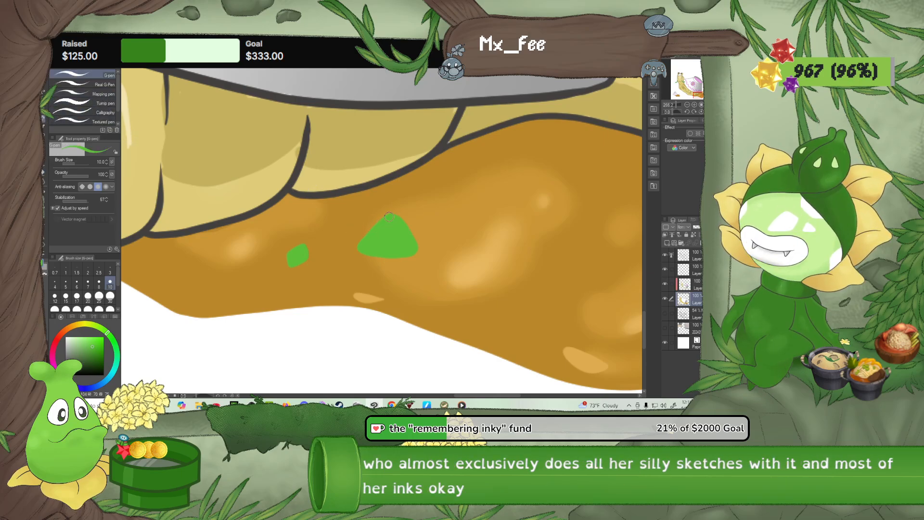
{"action": "left_click_drag", "start_coordinate": [394, 212], "coordinate": [410, 245]}
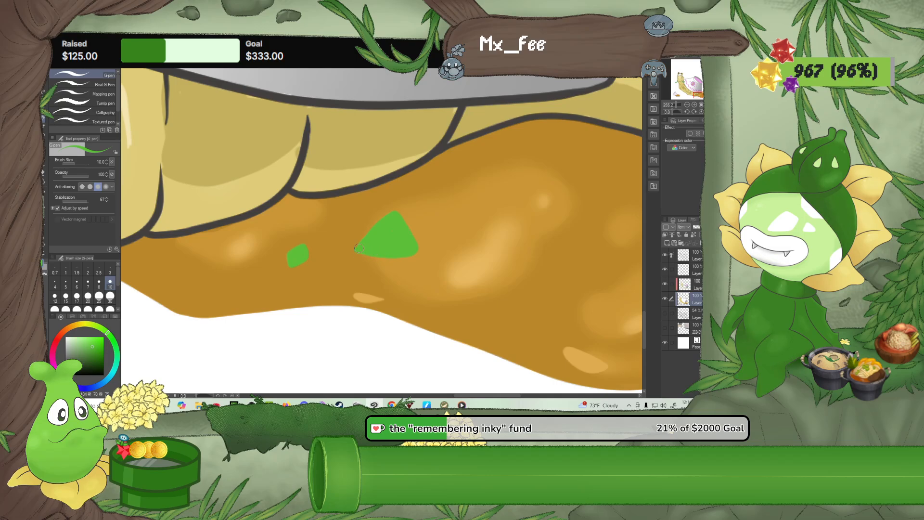
{"action": "left_click_drag", "start_coordinate": [414, 252], "coordinate": [345, 225]}
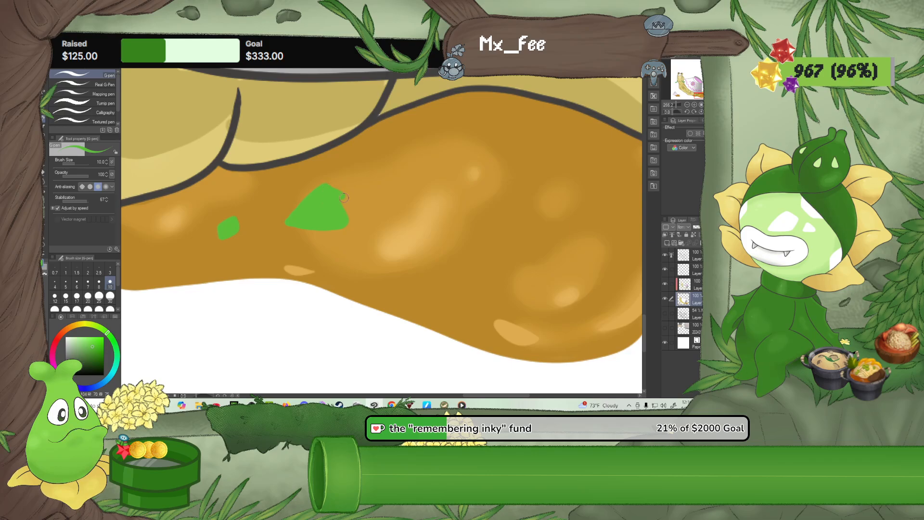
{"action": "left_click_drag", "start_coordinate": [343, 197], "coordinate": [346, 217]}
Paint a bent green celery piece between the puddle's two large highlights, refining its edges with the pen at size 6
{"action": "mouse_move", "coordinate": [455, 271]}
{"action": "left_mouse_down"}
{"action": "mouse_move", "coordinate": [481, 265]}
{"action": "mouse_move", "coordinate": [487, 235]}
{"action": "mouse_move", "coordinate": [498, 239]}
{"action": "mouse_move", "coordinate": [499, 268]}
{"action": "mouse_move", "coordinate": [469, 282]}
{"action": "mouse_move", "coordinate": [457, 271]}
{"action": "mouse_move", "coordinate": [482, 262]}
{"action": "mouse_move", "coordinate": [471, 273]}
{"action": "mouse_move", "coordinate": [489, 241]}
{"action": "mouse_move", "coordinate": [485, 272]}
{"action": "mouse_move", "coordinate": [494, 243]}
{"action": "mouse_move", "coordinate": [496, 270]}
{"action": "left_mouse_up"}
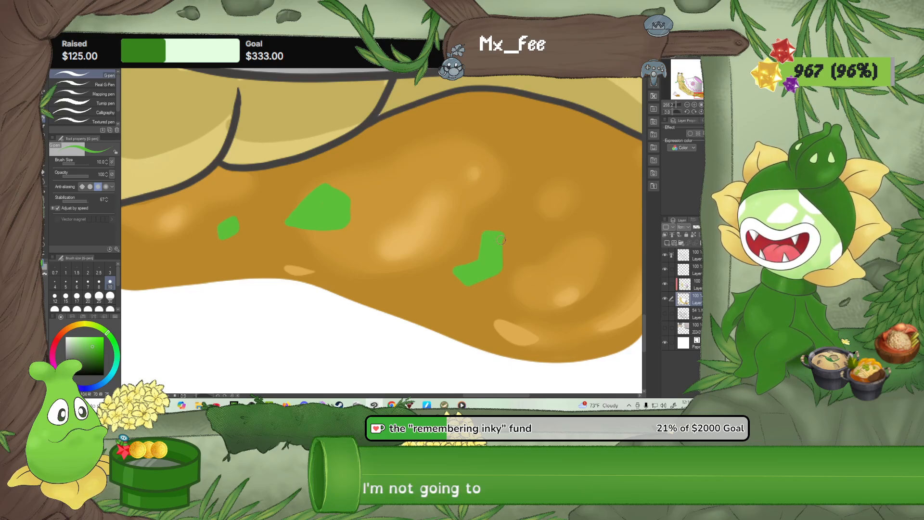
{"action": "left_click_drag", "start_coordinate": [500, 240], "coordinate": [502, 264]}
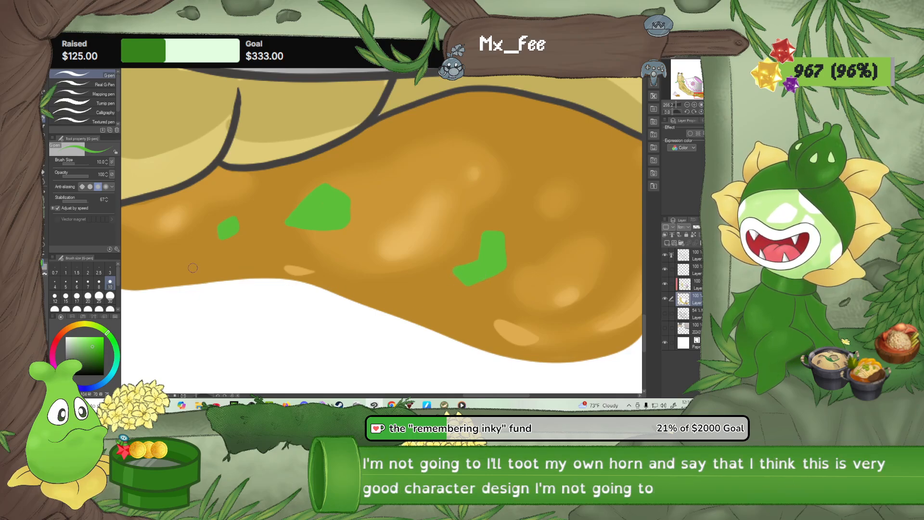
{"action": "left_click", "coordinate": [77, 284]}
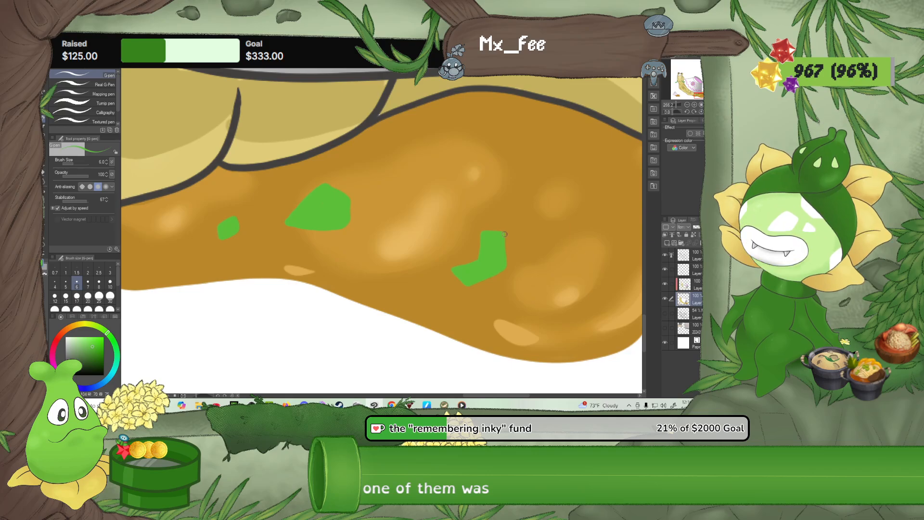
{"action": "left_click_drag", "start_coordinate": [504, 234], "coordinate": [508, 270]}
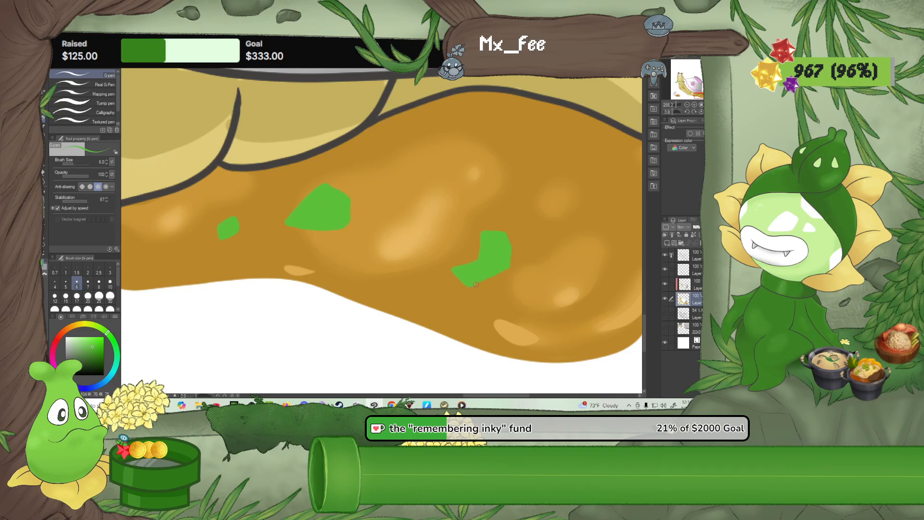
{"action": "left_click_drag", "start_coordinate": [467, 285], "coordinate": [503, 271]}
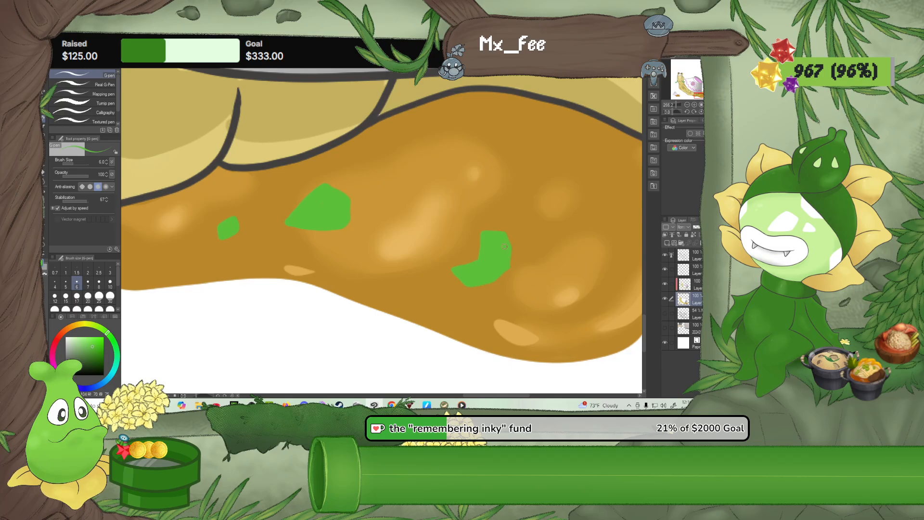
{"action": "scroll", "coordinate": [504, 247], "scroll_direction": "up", "scroll_amount": 5}
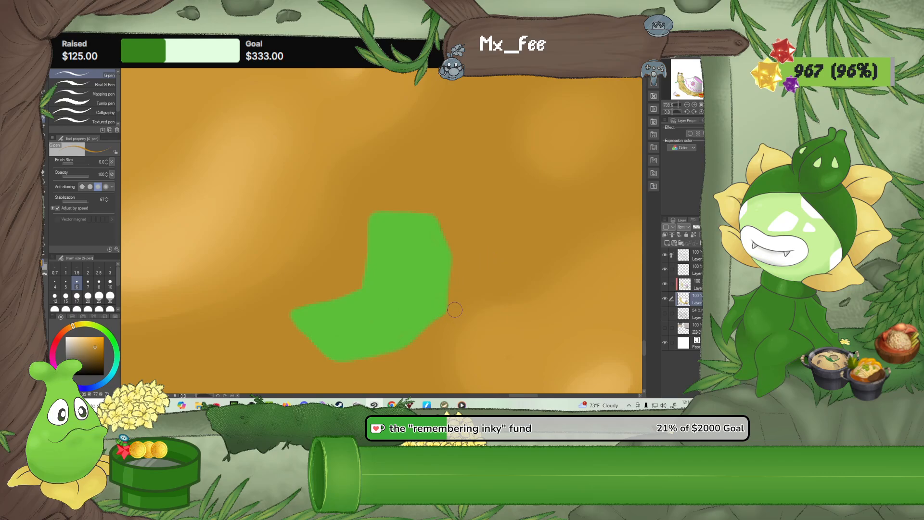
{"action": "scroll", "coordinate": [410, 303], "scroll_direction": "down", "scroll_amount": 6}
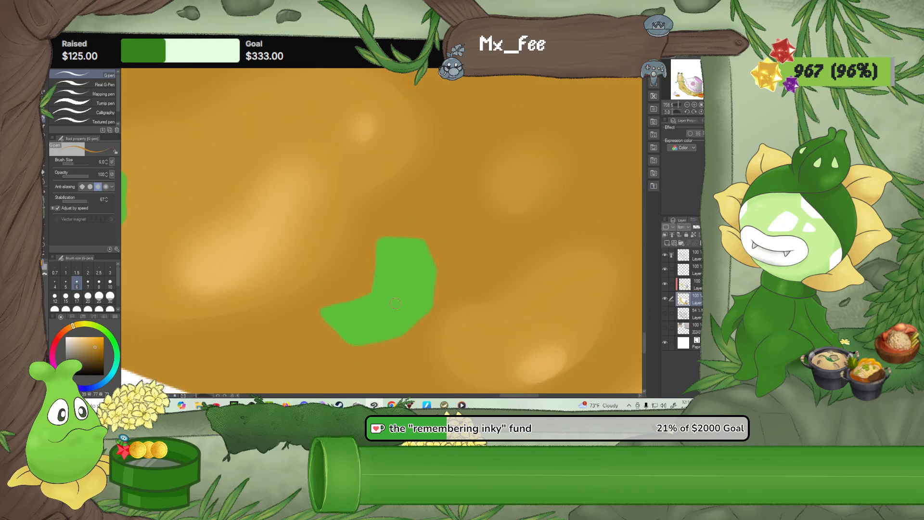
{"action": "scroll", "coordinate": [396, 303], "scroll_direction": "down", "scroll_amount": 1}
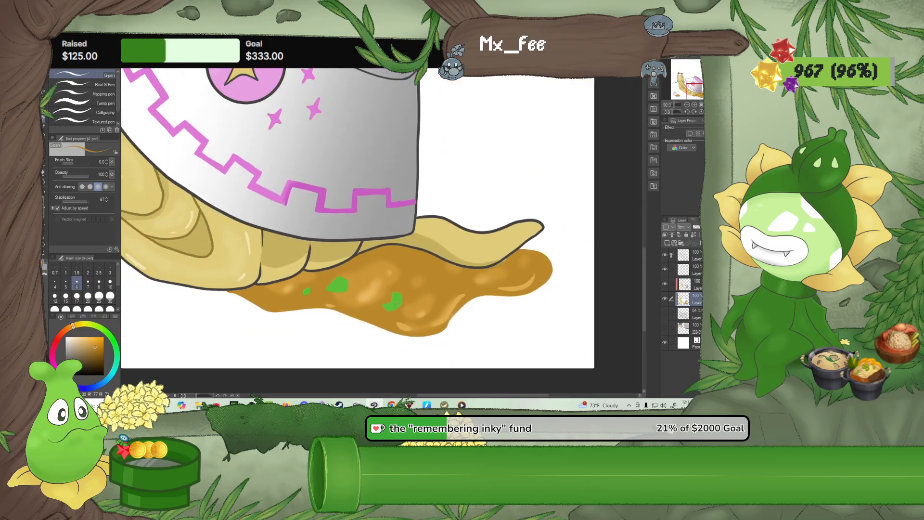
Pick the garnish green from the celery piece and paint a small green diamond on the puddle below the tail
{"action": "left_click", "coordinate": [396, 304], "text": "alt"}
{"action": "scroll", "coordinate": [424, 286], "scroll_direction": "up", "scroll_amount": 3}
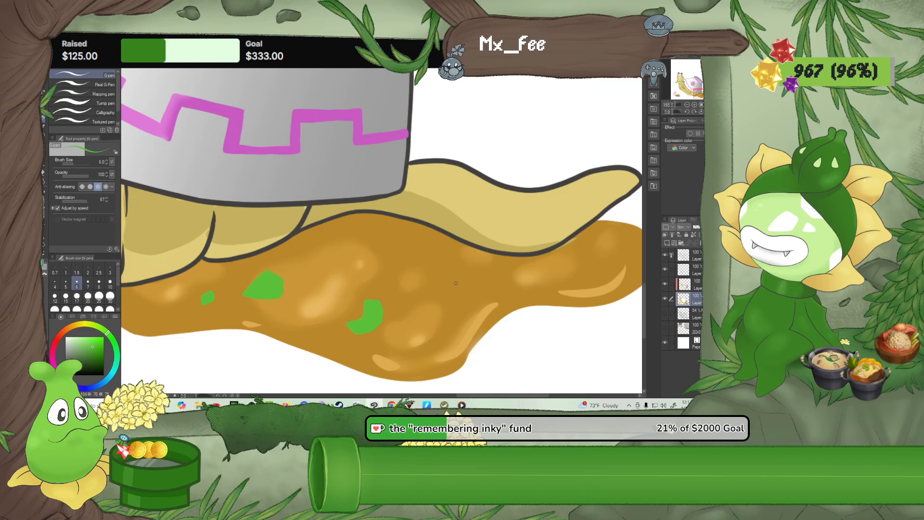
{"action": "scroll", "coordinate": [456, 283], "scroll_direction": "up", "scroll_amount": 1}
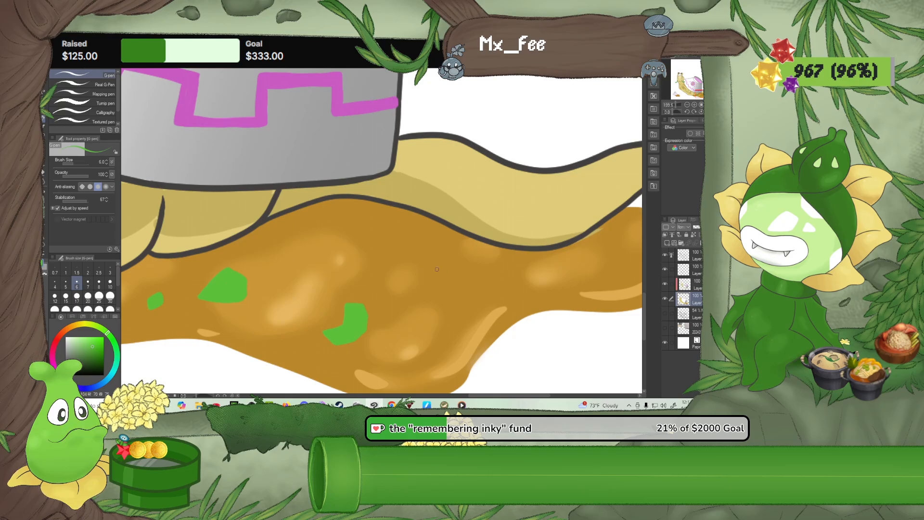
{"action": "mouse_move", "coordinate": [436, 268]}
{"action": "left_mouse_down"}
{"action": "mouse_move", "coordinate": [445, 263]}
{"action": "mouse_move", "coordinate": [460, 276]}
{"action": "mouse_move", "coordinate": [447, 284]}
{"action": "mouse_move", "coordinate": [435, 275]}
{"action": "left_mouse_up"}
{"action": "left_click_drag", "start_coordinate": [449, 275], "coordinate": [442, 272]}
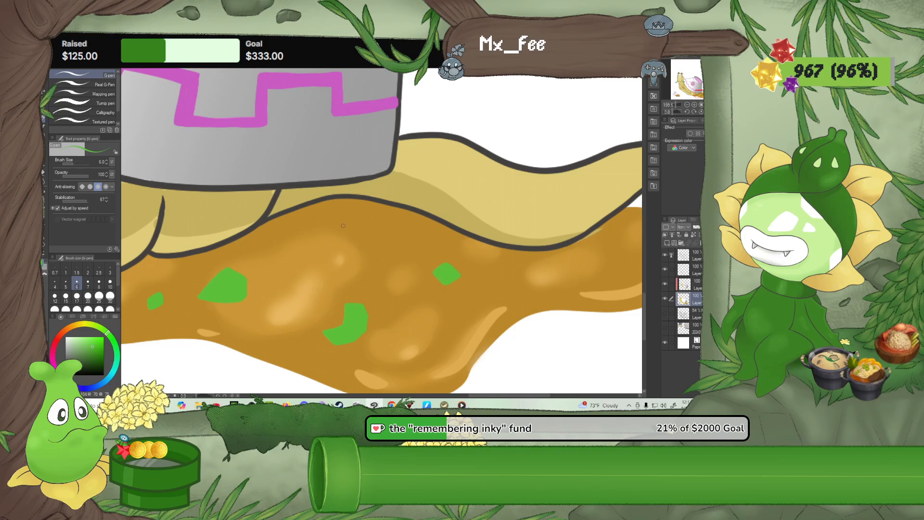
Paint two half-round orange carrot slices on the upper part of the puddle, redoing the first slice's outline once
{"action": "left_click", "coordinate": [71, 327]}
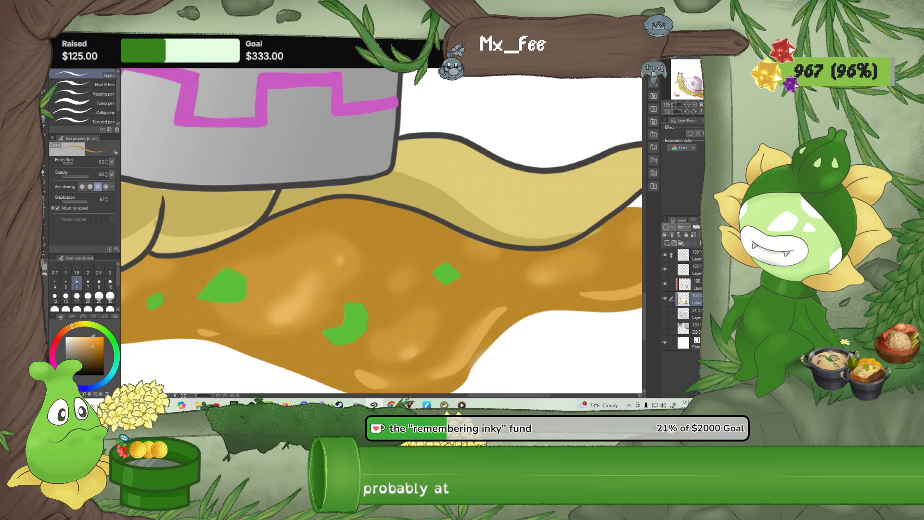
{"action": "left_click", "coordinate": [92, 344]}
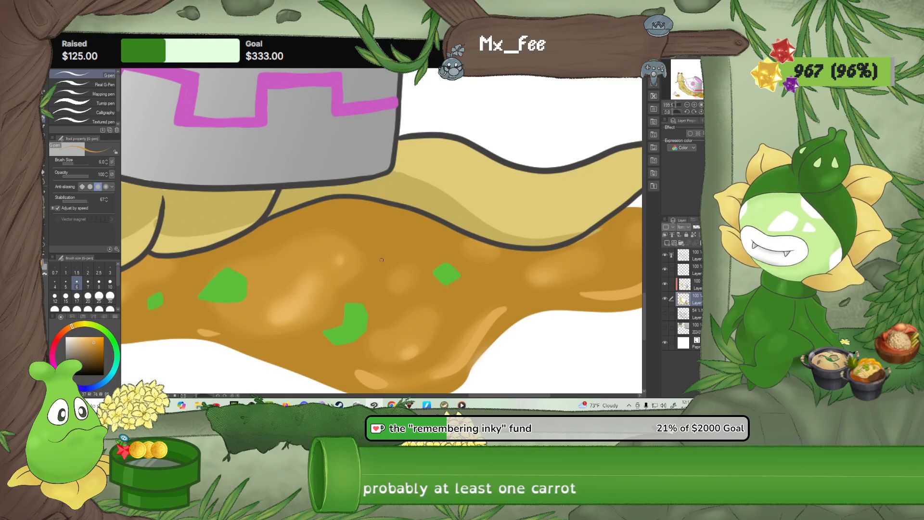
{"action": "left_click_drag", "start_coordinate": [379, 251], "coordinate": [408, 253]}
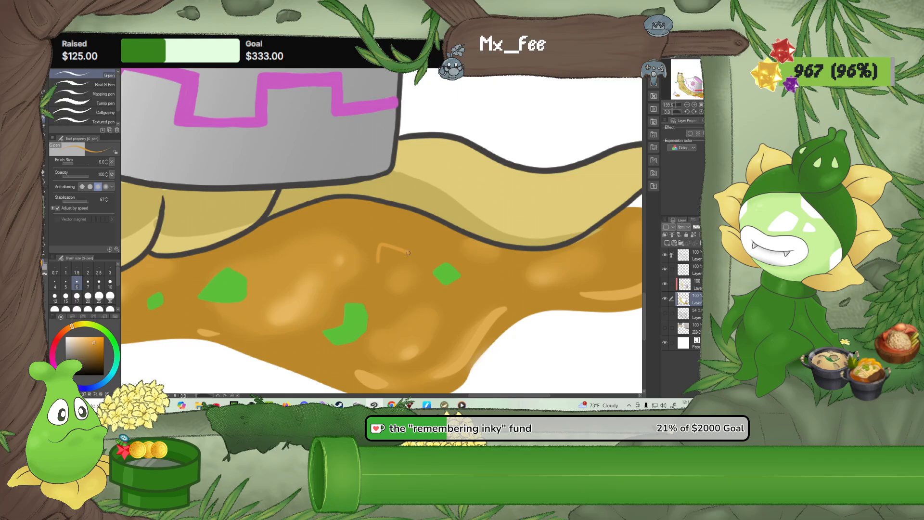
{"action": "key", "text": "ctrl+z"}
{"action": "mouse_move", "coordinate": [374, 265]}
{"action": "left_mouse_down"}
{"action": "mouse_move", "coordinate": [383, 243]}
{"action": "mouse_move", "coordinate": [408, 248]}
{"action": "mouse_move", "coordinate": [377, 270]}
{"action": "mouse_move", "coordinate": [376, 254]}
{"action": "mouse_move", "coordinate": [403, 250]}
{"action": "mouse_move", "coordinate": [380, 268]}
{"action": "mouse_move", "coordinate": [377, 248]}
{"action": "mouse_move", "coordinate": [402, 245]}
{"action": "mouse_move", "coordinate": [377, 266]}
{"action": "left_mouse_up"}
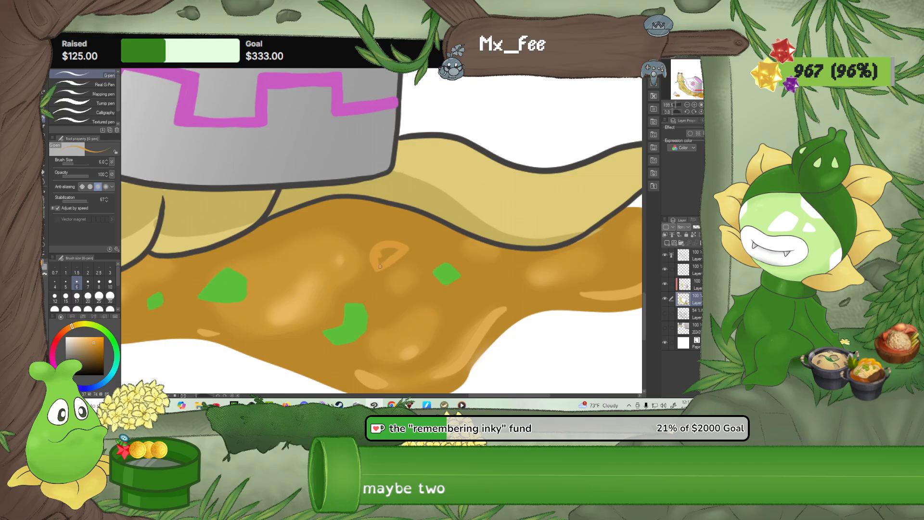
{"action": "left_click_drag", "start_coordinate": [397, 253], "coordinate": [392, 251]}
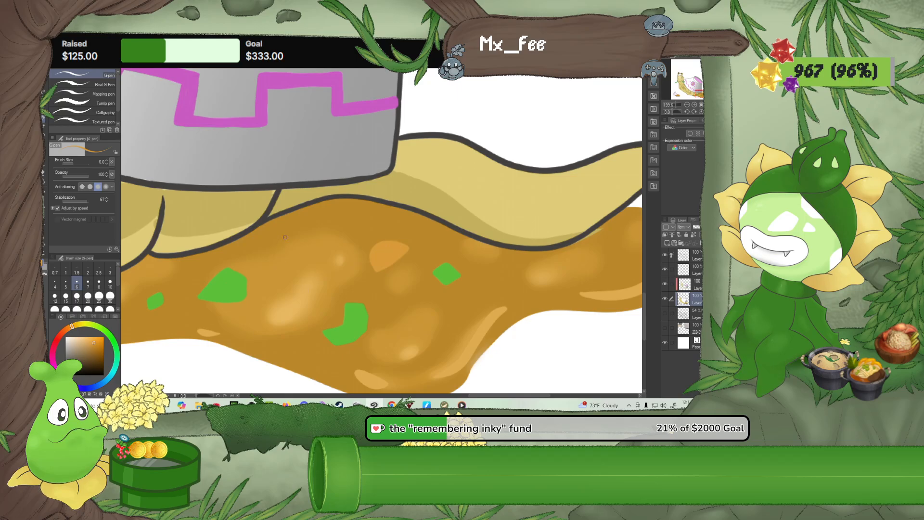
{"action": "mouse_move", "coordinate": [286, 227]}
{"action": "left_mouse_down"}
{"action": "mouse_move", "coordinate": [291, 259]}
{"action": "mouse_move", "coordinate": [291, 251]}
{"action": "left_mouse_up"}
{"action": "mouse_move", "coordinate": [275, 240]}
{"action": "left_mouse_down"}
{"action": "mouse_move", "coordinate": [285, 252]}
{"action": "mouse_move", "coordinate": [275, 259]}
{"action": "left_mouse_up"}
Add lighter orange centres and curved inner rings to both carrot slices
{"action": "left_click", "coordinate": [92, 337]}
{"action": "left_click_drag", "start_coordinate": [288, 241], "coordinate": [291, 250]}
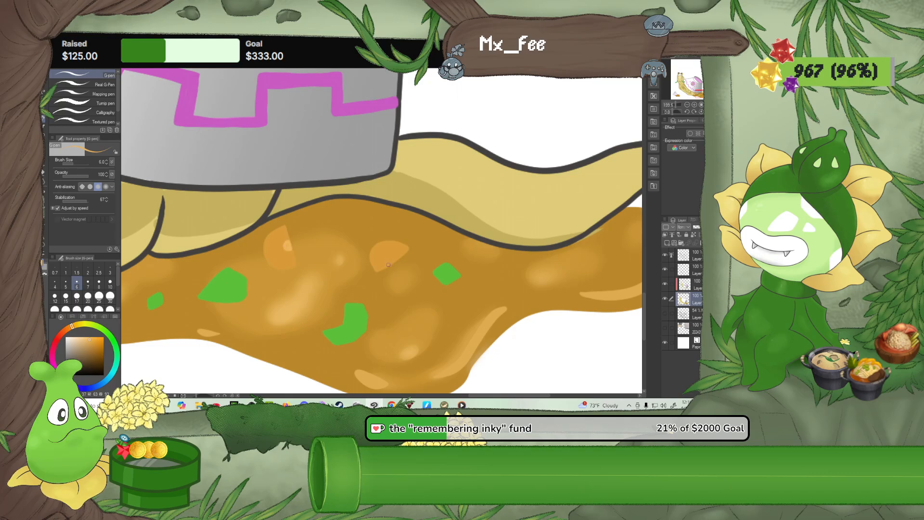
{"action": "left_click_drag", "start_coordinate": [387, 265], "coordinate": [396, 260]}
{"action": "left_click_drag", "start_coordinate": [273, 247], "coordinate": [294, 260]}
{"action": "mouse_move", "coordinate": [379, 265]}
{"action": "left_mouse_down"}
{"action": "mouse_move", "coordinate": [382, 251]}
{"action": "mouse_move", "coordinate": [405, 252]}
{"action": "left_mouse_up"}
Draw darker green ribs and edge lines on the bent celery piece
{"action": "scroll", "coordinate": [362, 233], "scroll_direction": "up", "scroll_amount": 2}
{"action": "left_click", "coordinate": [475, 294], "text": "alt"}
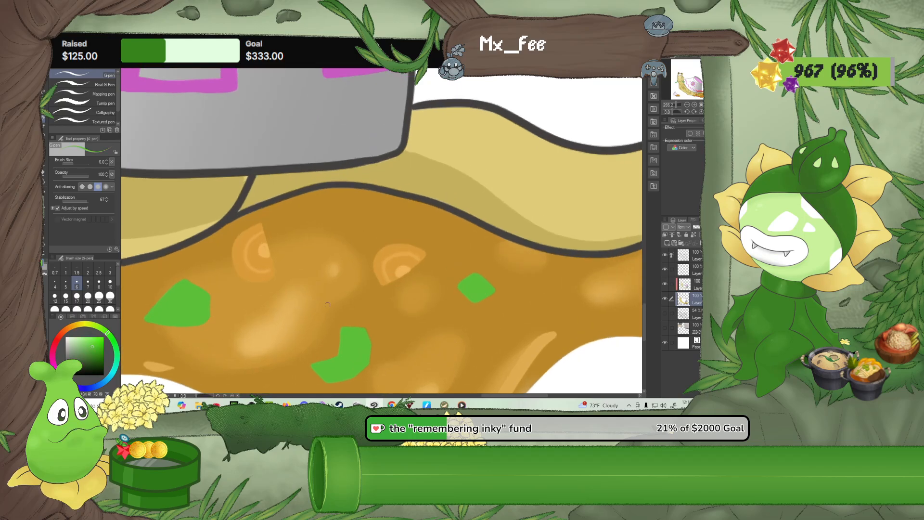
{"action": "left_click", "coordinate": [96, 350]}
{"action": "left_click_drag", "start_coordinate": [331, 376], "coordinate": [331, 364]}
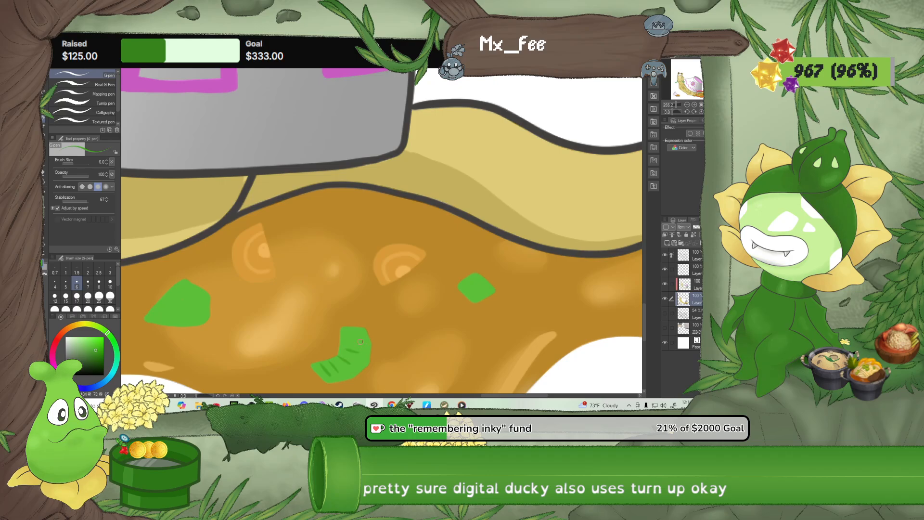
{"action": "left_click_drag", "start_coordinate": [344, 338], "coordinate": [363, 340]}
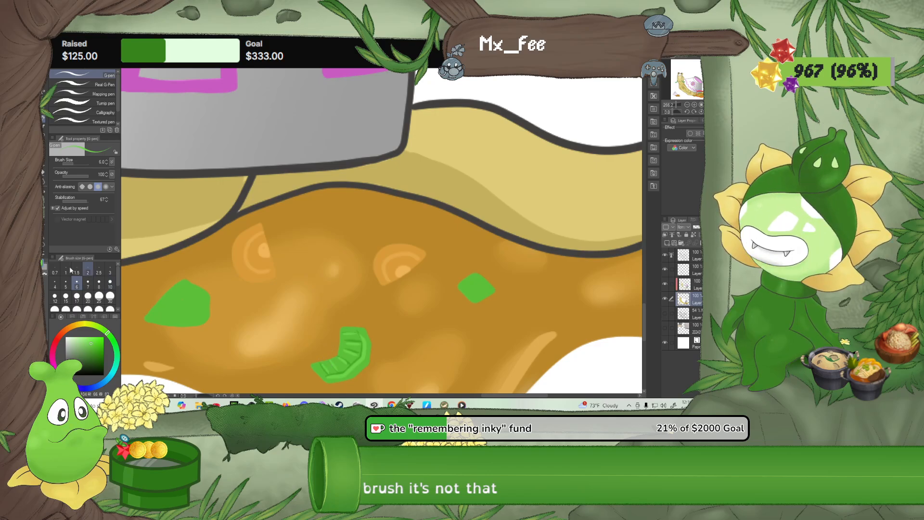
Soften the carrot rings and celery ribs with the Blur brush and shade the two green garnish pieces with lighter and darker facets
{"action": "left_click", "coordinate": [44, 181]}
{"action": "left_click", "coordinate": [110, 295]}
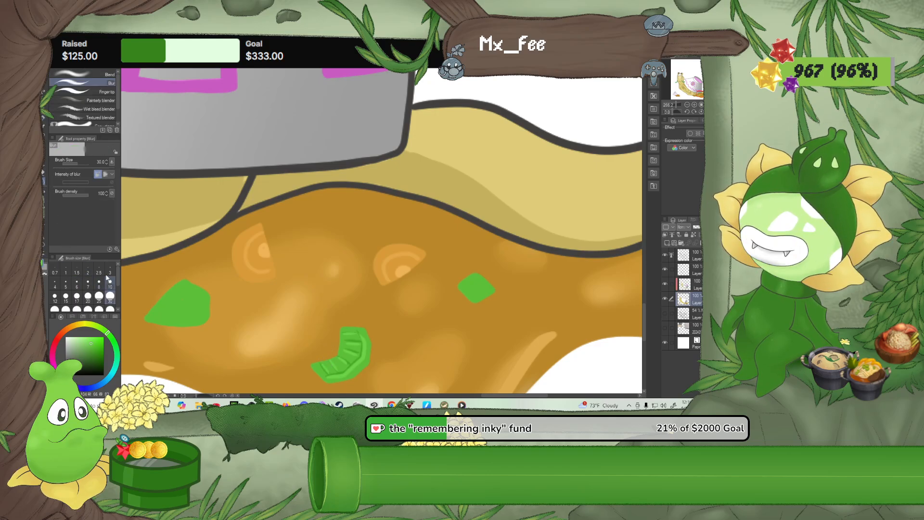
{"action": "left_click", "coordinate": [111, 283]}
{"action": "key", "text": "p"}
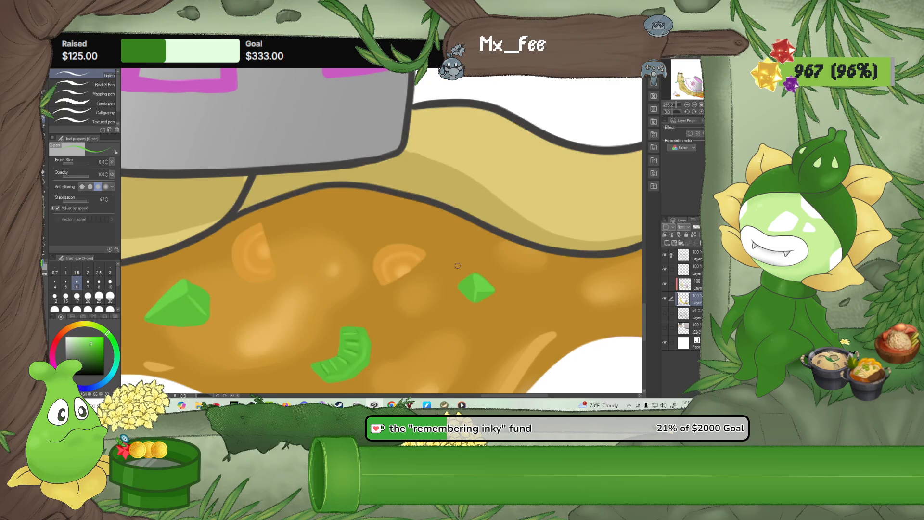
{"action": "scroll", "coordinate": [457, 265], "scroll_direction": "down", "scroll_amount": 10}
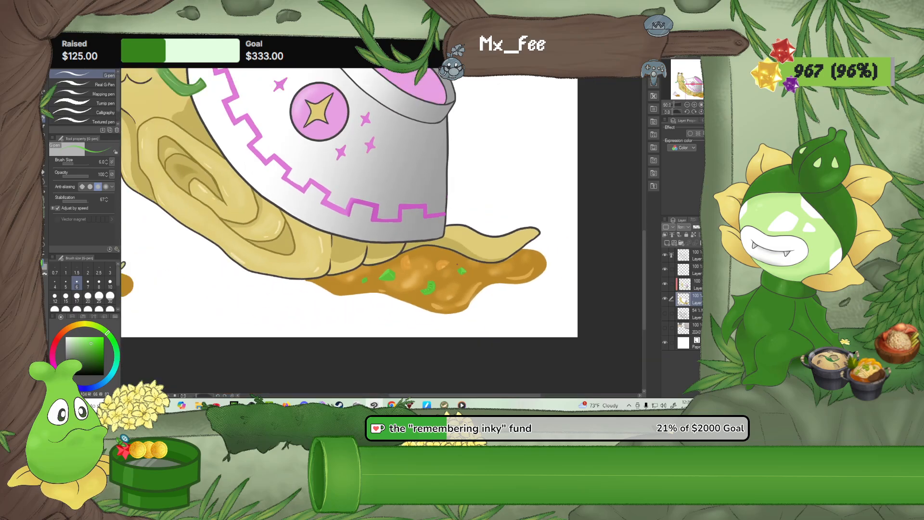
{"action": "scroll", "coordinate": [469, 212], "scroll_direction": "down", "scroll_amount": 3}
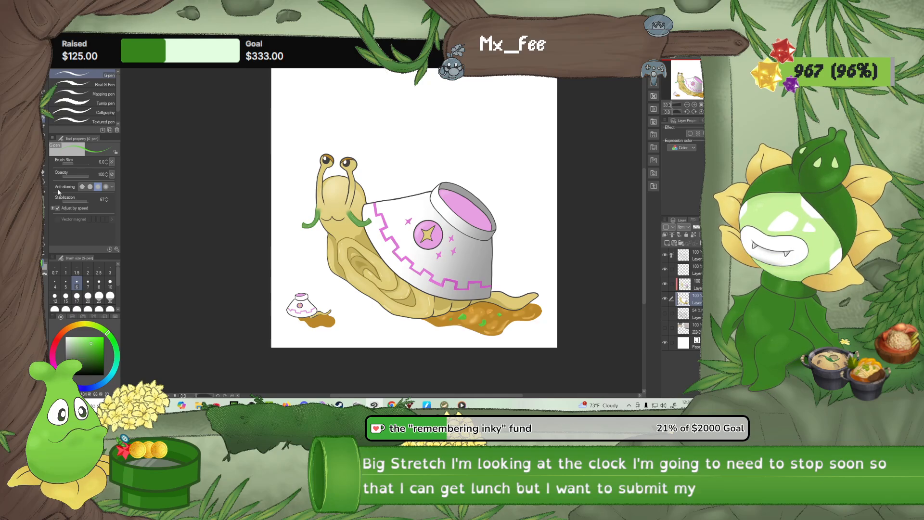
Choose the Textured pen and pick the light pink from the inside of the bowl's opening
{"action": "left_click", "coordinate": [100, 122]}
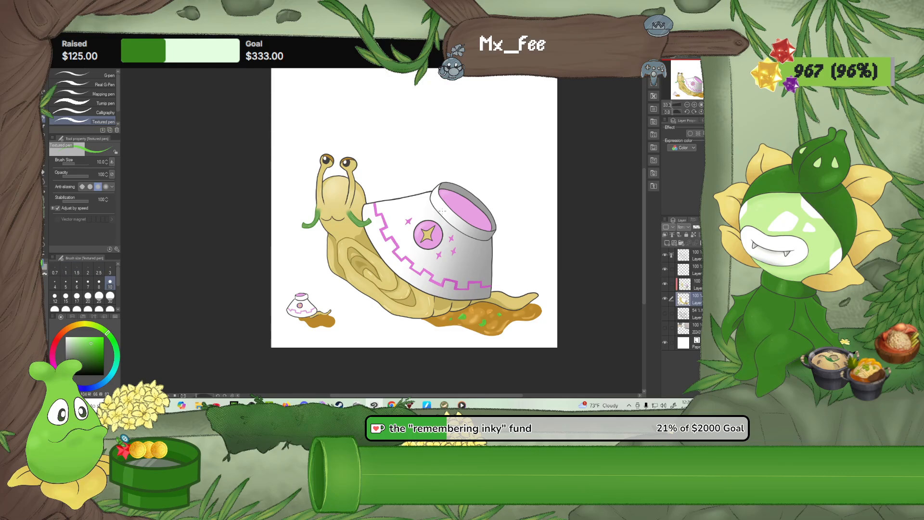
{"action": "left_click", "coordinate": [457, 208], "text": "alt"}
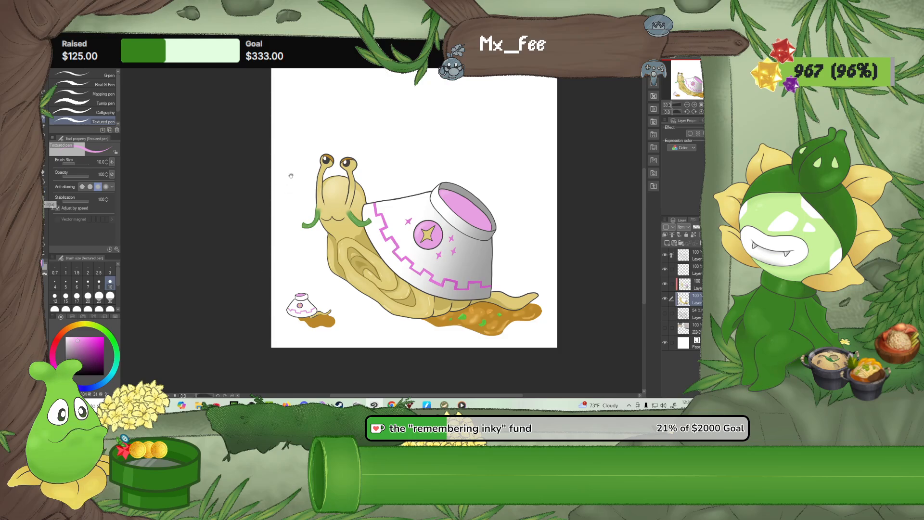
{"action": "left_click_drag", "start_coordinate": [289, 175], "coordinate": [293, 223]}
Try a large pink letter S in the canvas's upper-left corner at brush size 80
{"action": "left_click", "coordinate": [111, 296]}
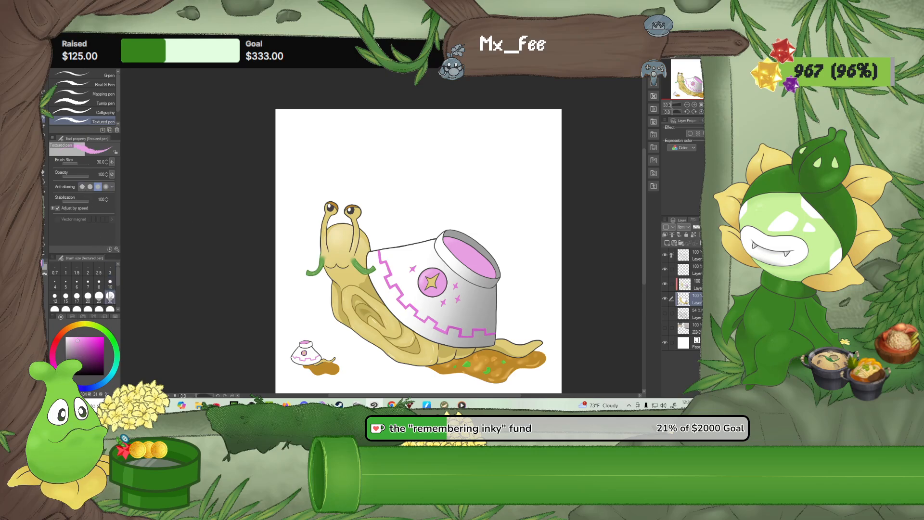
{"action": "left_click", "coordinate": [99, 308]}
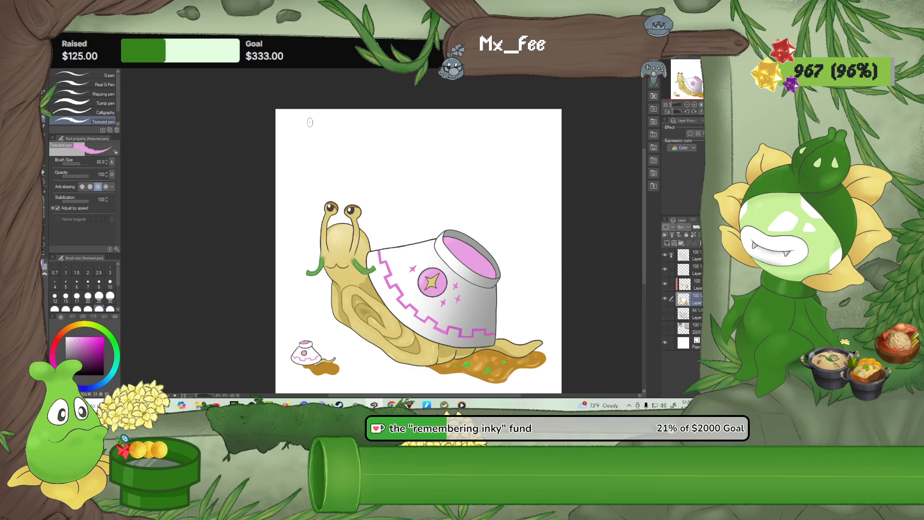
{"action": "mouse_move", "coordinate": [310, 122]}
{"action": "left_mouse_down"}
{"action": "mouse_move", "coordinate": [292, 124]}
{"action": "mouse_move", "coordinate": [289, 138]}
{"action": "mouse_move", "coordinate": [312, 153]}
{"action": "mouse_move", "coordinate": [295, 166]}
{"action": "mouse_move", "coordinate": [284, 160]}
{"action": "left_mouse_up"}
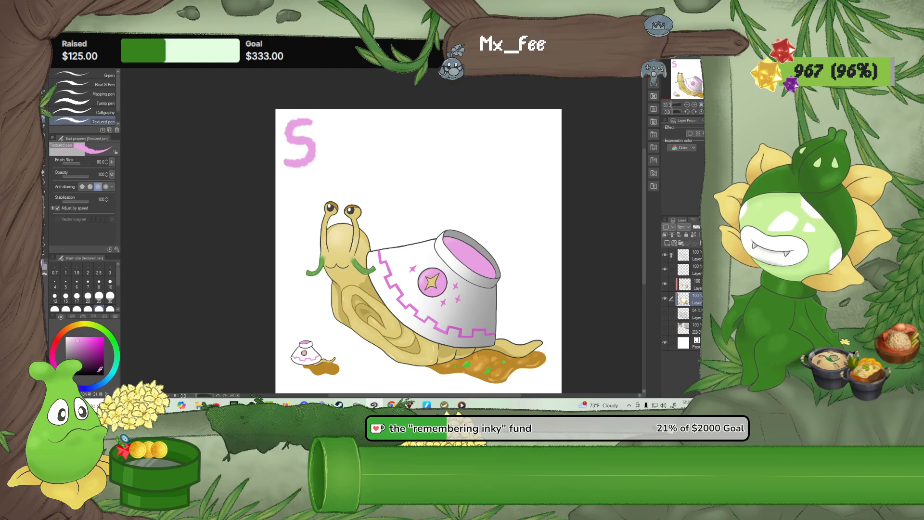
Set the Textured pen's brush size to 40 and undo the large letter S
{"action": "left_click_drag", "start_coordinate": [83, 316], "coordinate": [63, 312]}
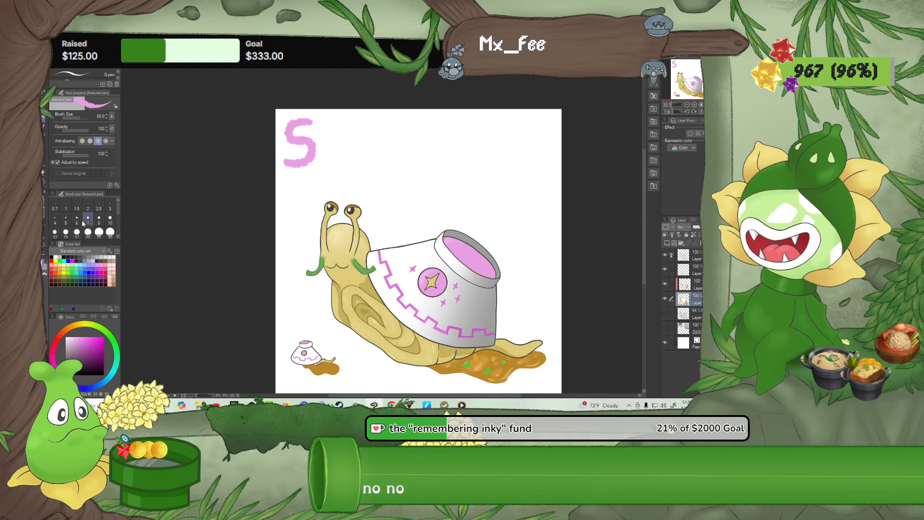
{"action": "left_click", "coordinate": [54, 243]}
{"action": "left_click", "coordinate": [53, 243]}
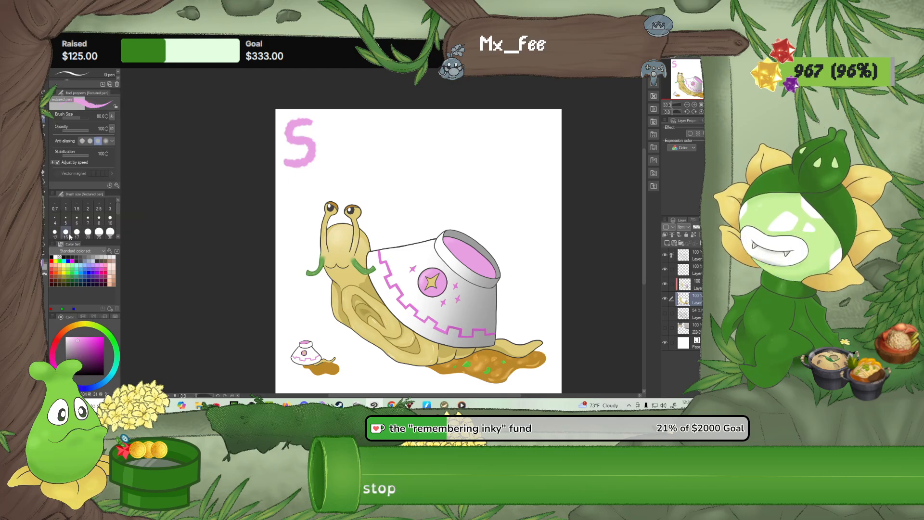
{"action": "scroll", "coordinate": [75, 234], "scroll_direction": "down", "scroll_amount": 1}
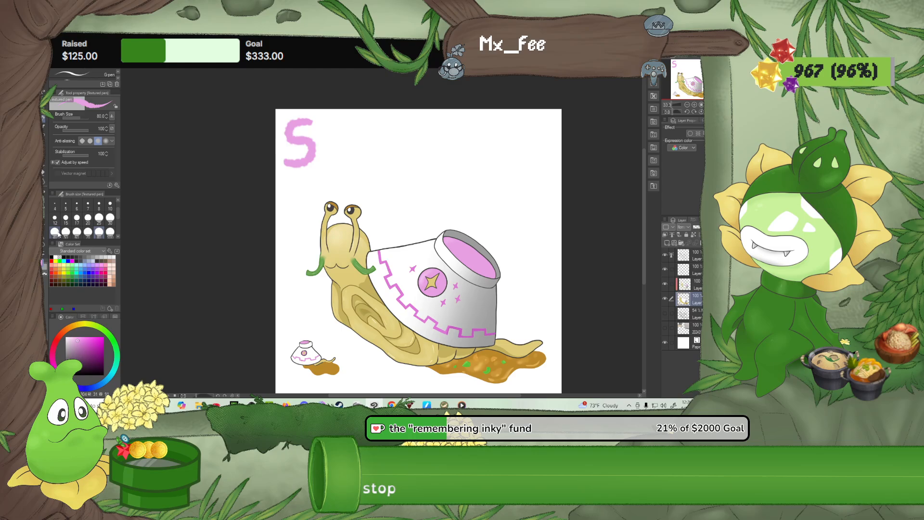
{"action": "left_click", "coordinate": [55, 232]}
{"action": "key", "text": "ctrl+z"}
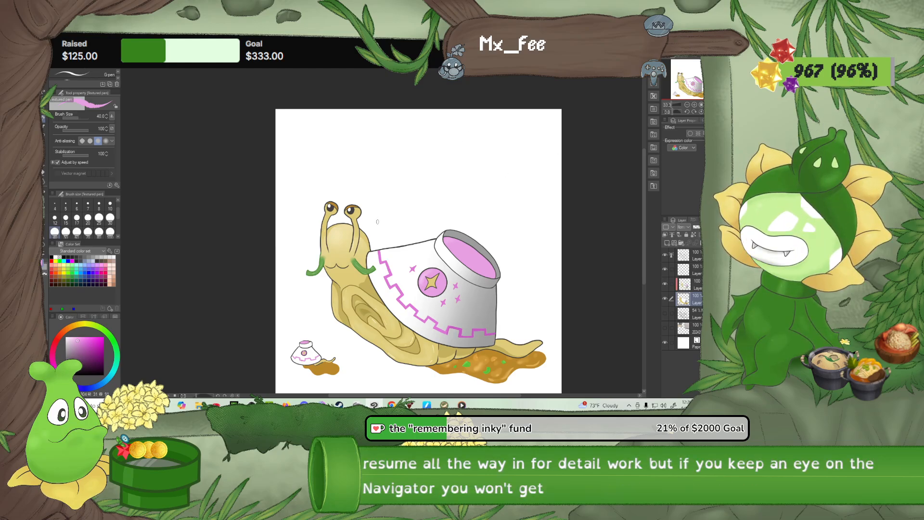
{"action": "key", "text": "ctrl+plus"}
{"action": "key", "text": "ctrl+plus"}
{"action": "key", "text": "ctrl+plus"}
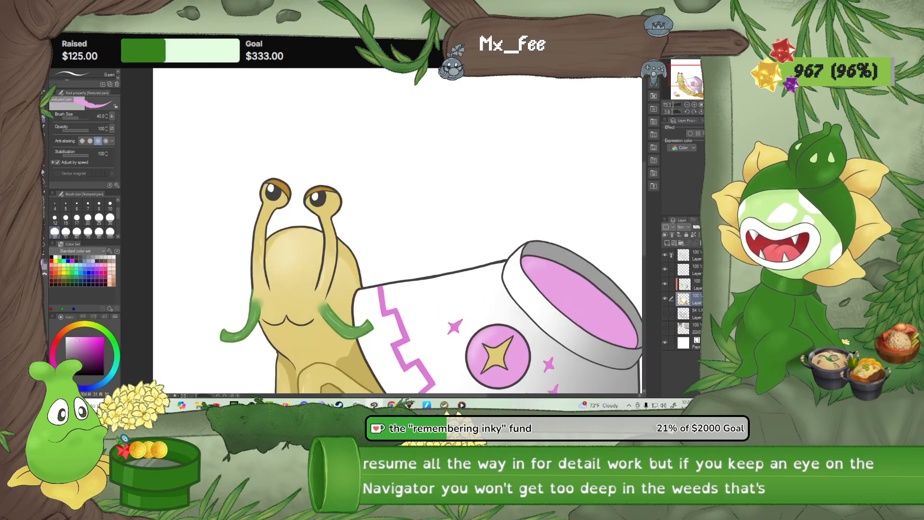
{"action": "scroll", "coordinate": [362, 210], "scroll_direction": "up", "scroll_amount": 2}
{"action": "scroll", "coordinate": [361, 210], "scroll_direction": "up", "scroll_amount": 4}
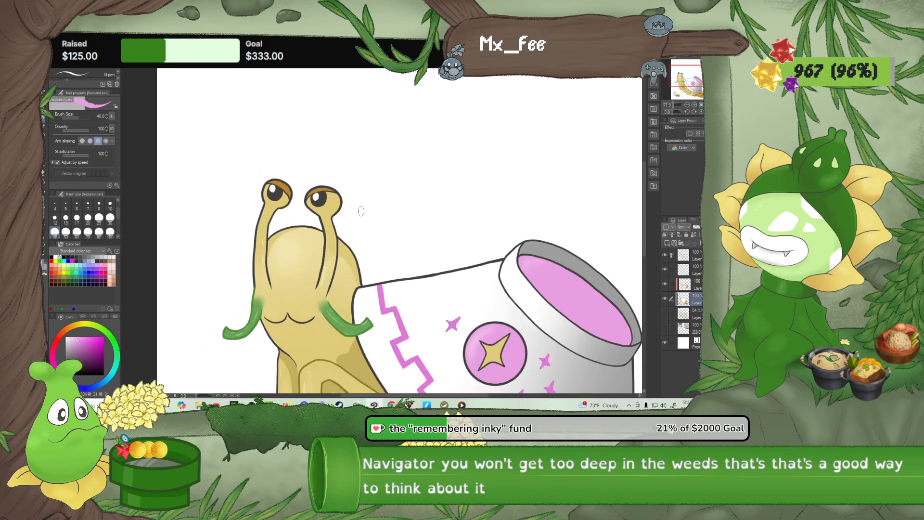
{"action": "scroll", "coordinate": [345, 229], "scroll_direction": "up", "scroll_amount": 3}
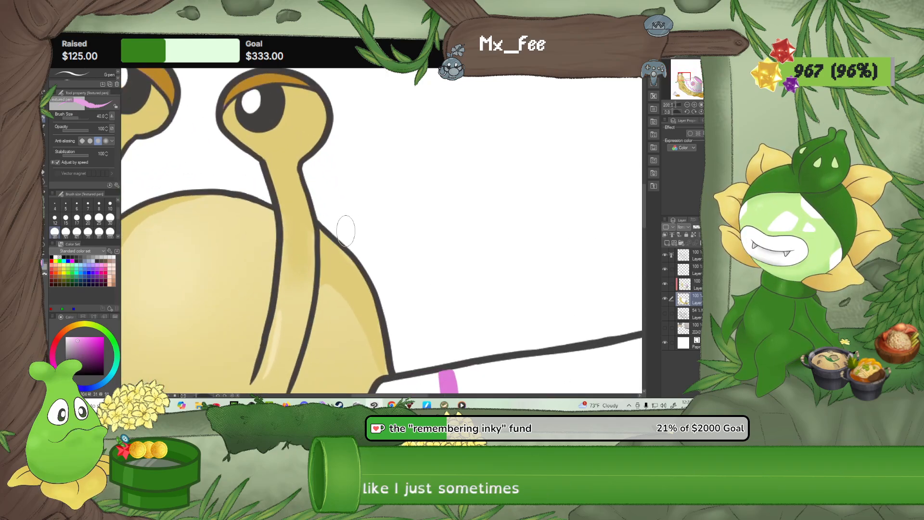
{"action": "scroll", "coordinate": [276, 146], "scroll_direction": "down", "scroll_amount": 8}
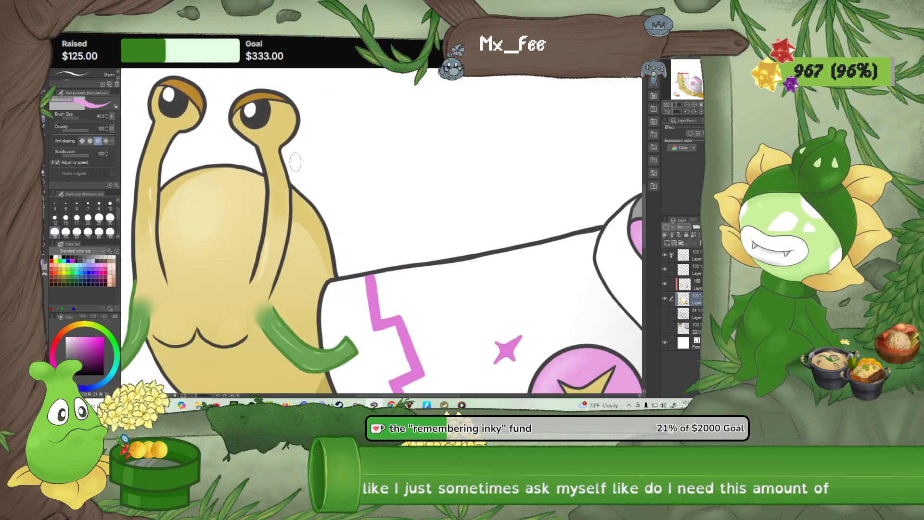
Handwrite the title "SNOODLE" in light pink capitals along the upper-left edge of the canvas
{"action": "left_click_drag", "start_coordinate": [326, 144], "coordinate": [324, 283]}
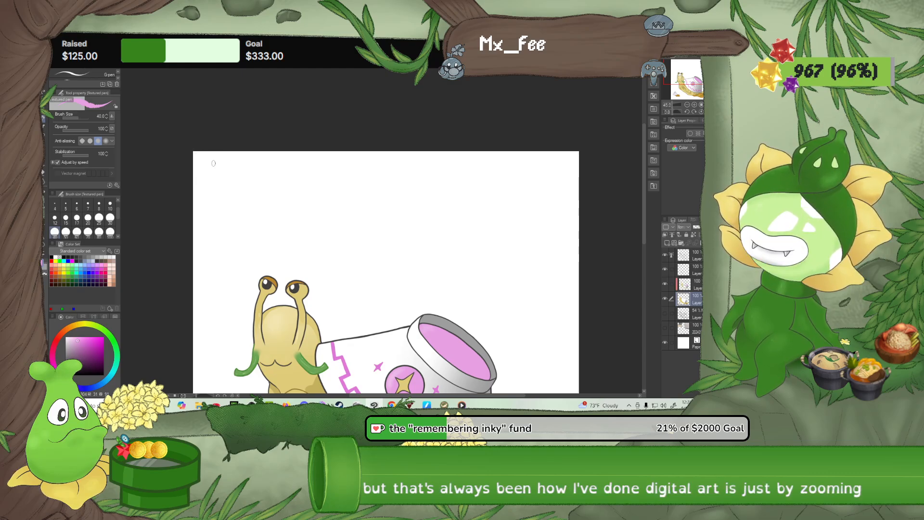
{"action": "mouse_move", "coordinate": [225, 163]}
{"action": "left_mouse_down"}
{"action": "mouse_move", "coordinate": [232, 182]}
{"action": "mouse_move", "coordinate": [225, 193]}
{"action": "mouse_move", "coordinate": [242, 190]}
{"action": "mouse_move", "coordinate": [242, 165]}
{"action": "mouse_move", "coordinate": [262, 192]}
{"action": "mouse_move", "coordinate": [261, 166]}
{"action": "mouse_move", "coordinate": [278, 164]}
{"action": "mouse_move", "coordinate": [282, 192]}
{"action": "mouse_move", "coordinate": [293, 183]}
{"action": "mouse_move", "coordinate": [287, 162]}
{"action": "mouse_move", "coordinate": [314, 162]}
{"action": "mouse_move", "coordinate": [305, 183]}
{"action": "left_mouse_up"}
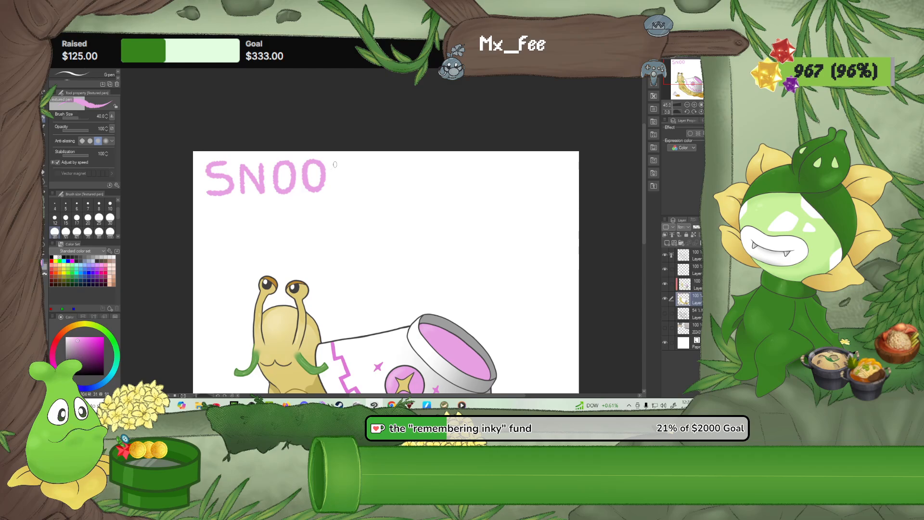
{"action": "left_click_drag", "start_coordinate": [334, 174], "coordinate": [345, 191]}
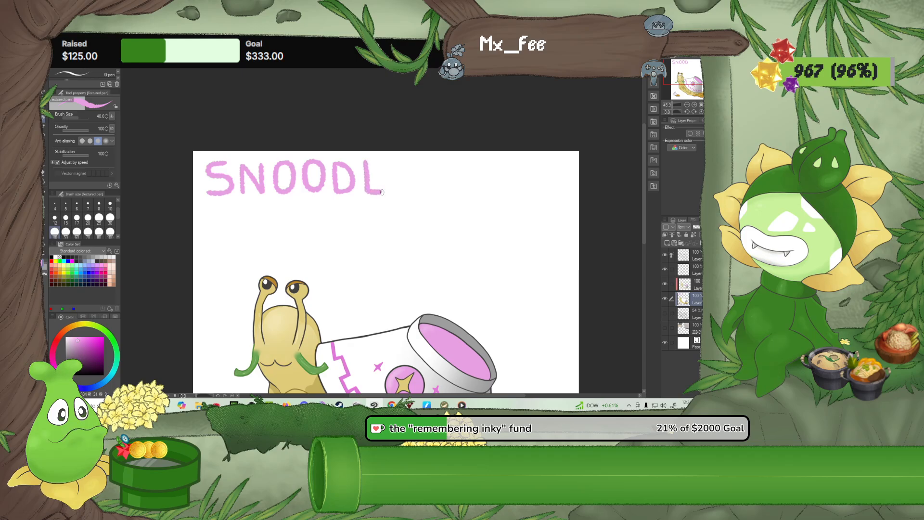
{"action": "mouse_move", "coordinate": [405, 160]}
{"action": "left_mouse_down"}
{"action": "mouse_move", "coordinate": [392, 189]}
{"action": "mouse_move", "coordinate": [407, 192]}
{"action": "mouse_move", "coordinate": [399, 175]}
{"action": "left_mouse_up"}
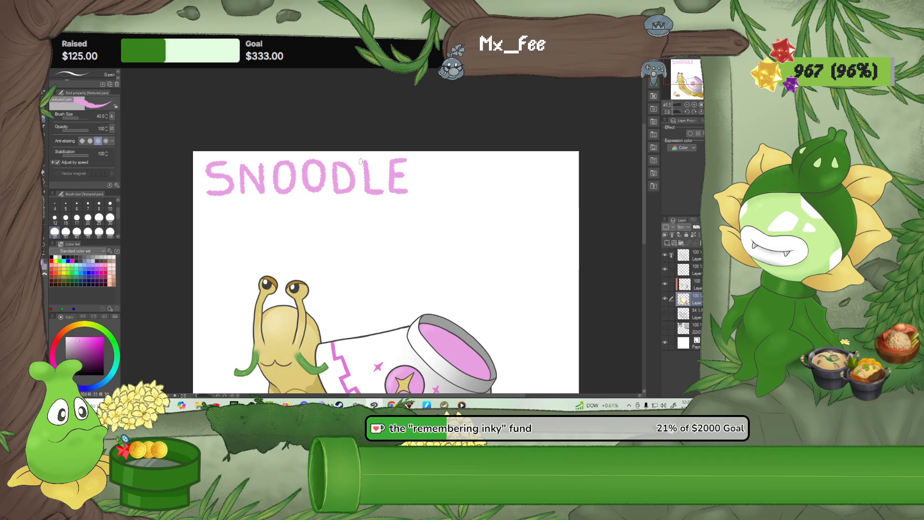
{"action": "scroll", "coordinate": [383, 190], "scroll_direction": "down", "scroll_amount": 4}
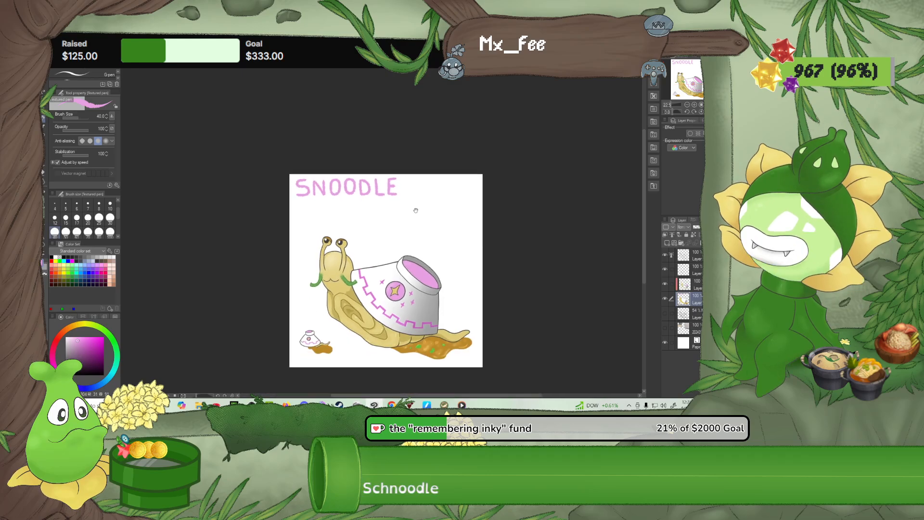
{"action": "left_click_drag", "start_coordinate": [416, 211], "coordinate": [395, 181]}
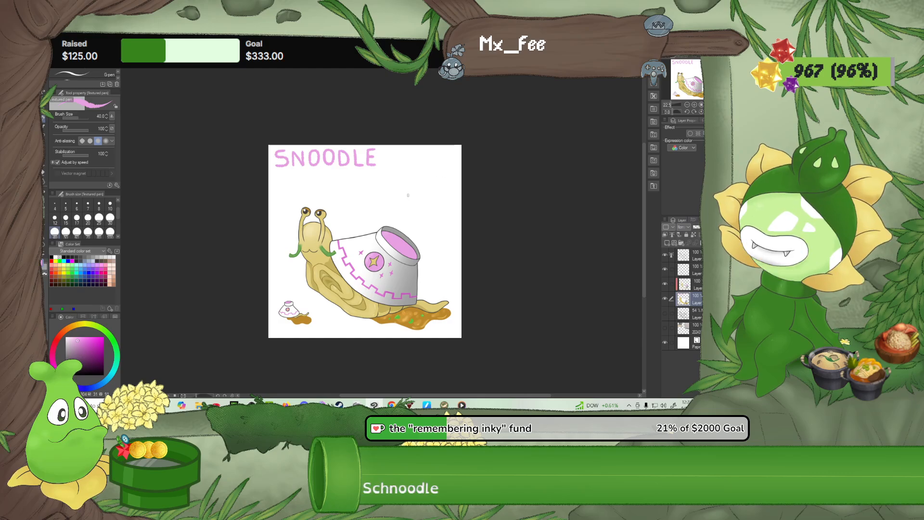
{"action": "scroll", "coordinate": [405, 201], "scroll_direction": "up", "scroll_amount": 2}
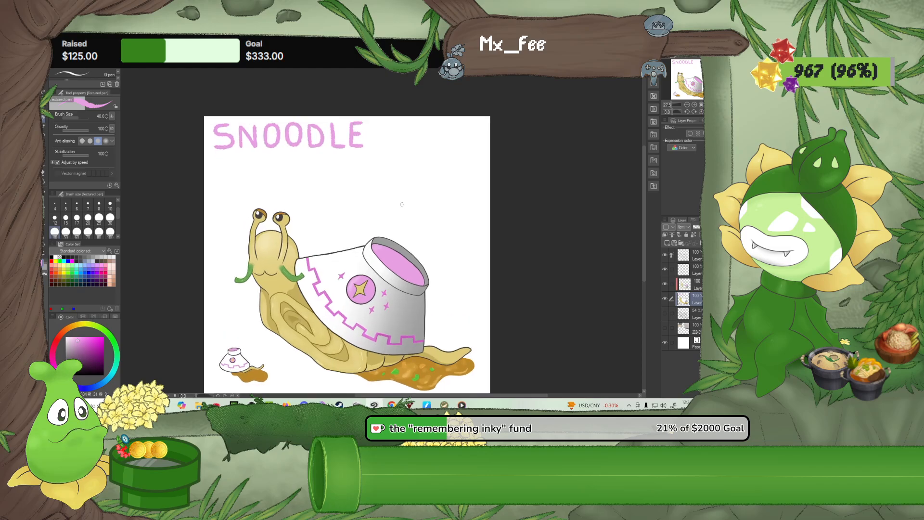
{"action": "scroll", "coordinate": [400, 200], "scroll_direction": "up", "scroll_amount": 1}
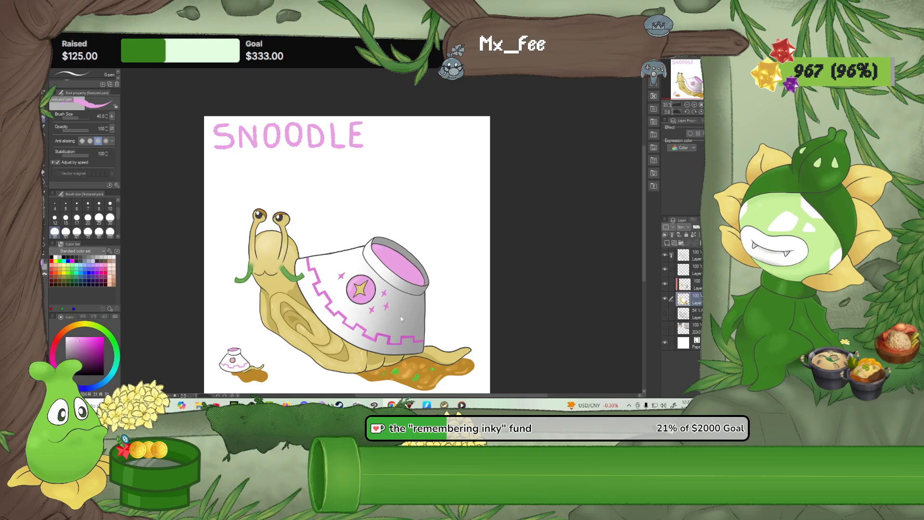
{"action": "scroll", "coordinate": [502, 323], "scroll_direction": "down", "scroll_amount": 1}
{"action": "left_click_drag", "start_coordinate": [446, 329], "coordinate": [466, 295]}
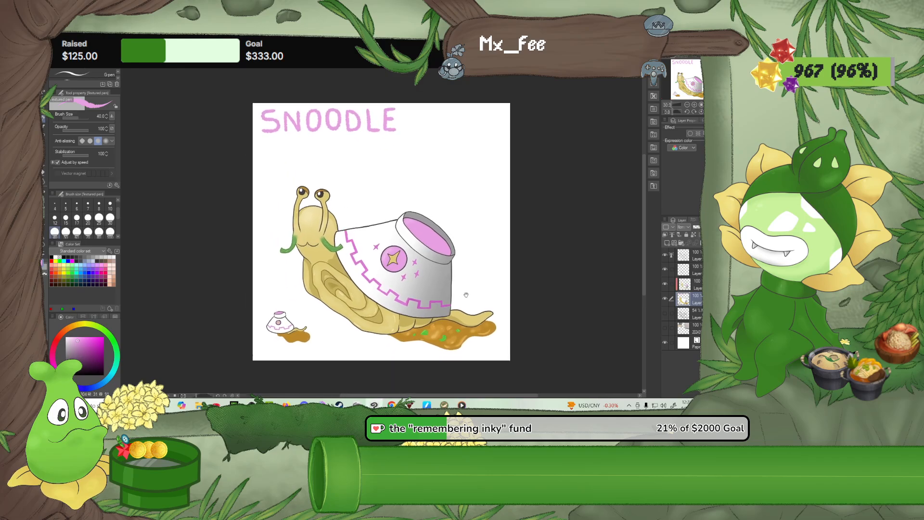
{"action": "scroll", "coordinate": [454, 281], "scroll_direction": "up", "scroll_amount": 1}
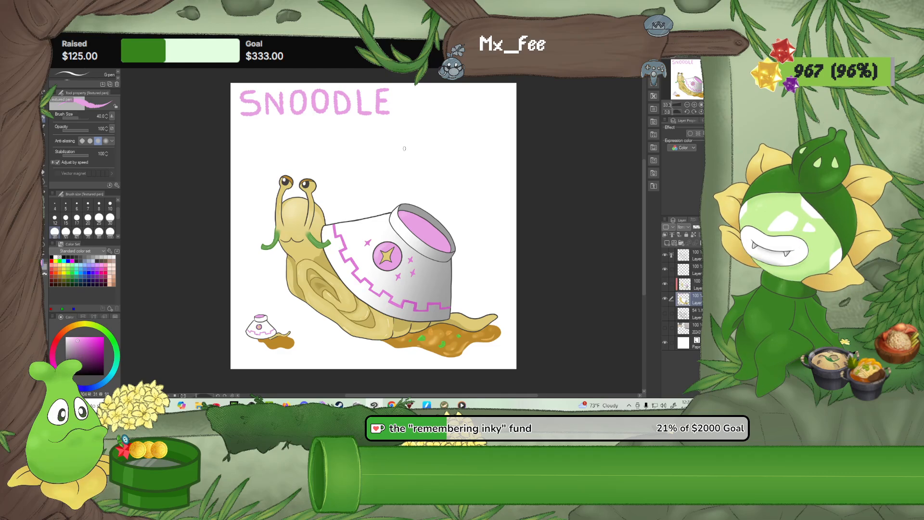
{"action": "scroll", "coordinate": [405, 148], "scroll_direction": "up", "scroll_amount": 2}
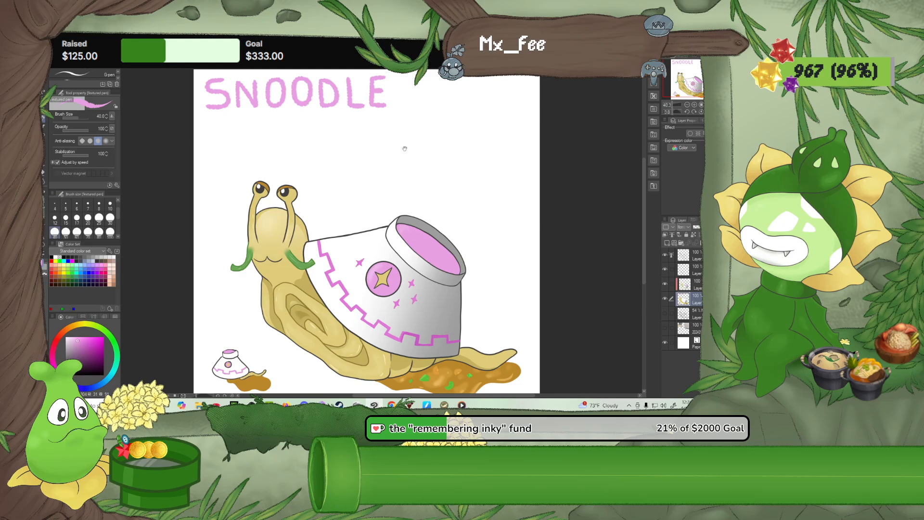
{"action": "left_click_drag", "start_coordinate": [405, 148], "coordinate": [410, 171]}
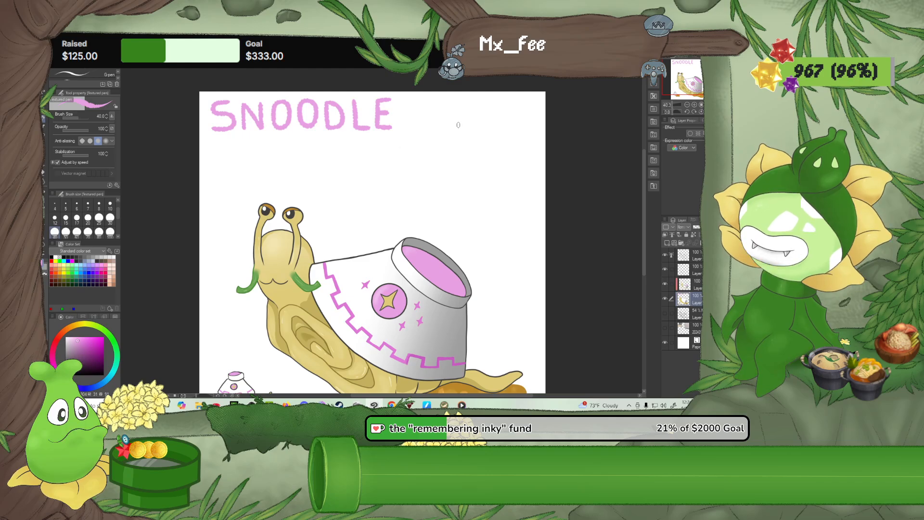
Pick the darker pink from the bowl's zigzag trim and handwrite "Warm Bowl" below the title at brush size 20, redoing the first letter once
{"action": "left_click", "coordinate": [446, 358], "text": "alt"}
{"action": "left_click_drag", "start_coordinate": [211, 152], "coordinate": [224, 151]}
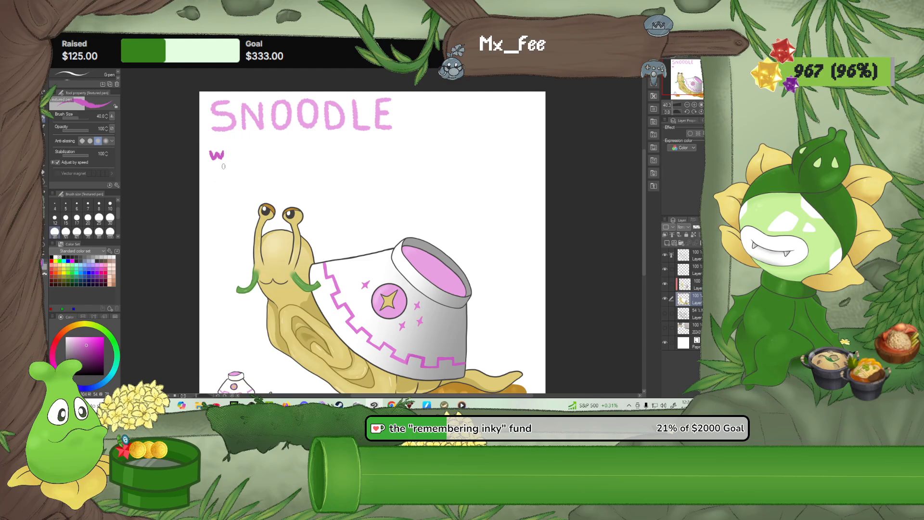
{"action": "key", "text": "ctrl+z"}
{"action": "left_click", "coordinate": [88, 217]}
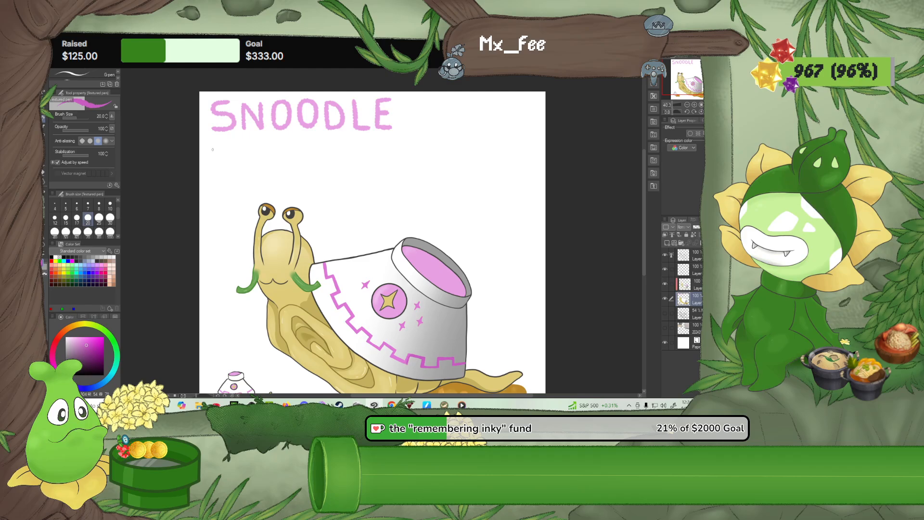
{"action": "scroll", "coordinate": [215, 150], "scroll_direction": "up", "scroll_amount": 3}
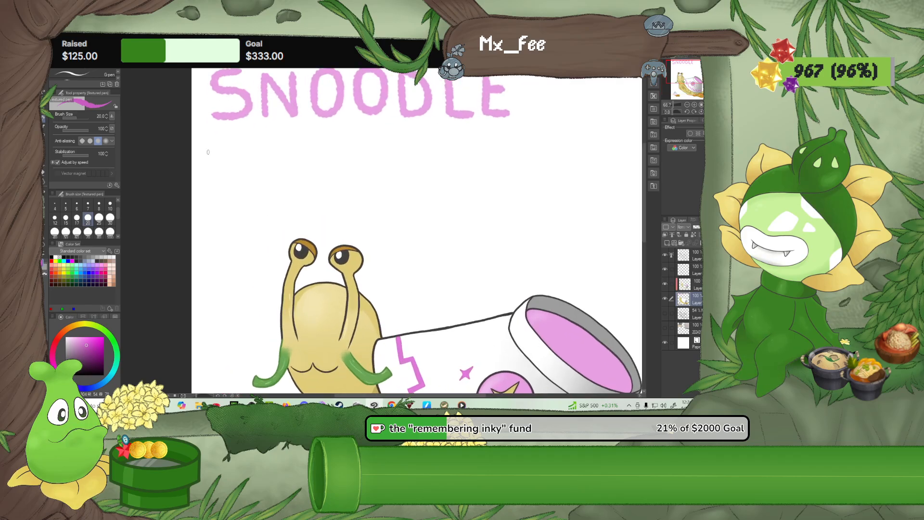
{"action": "mouse_move", "coordinate": [204, 153]}
{"action": "left_mouse_down"}
{"action": "mouse_move", "coordinate": [207, 163]}
{"action": "mouse_move", "coordinate": [214, 155]}
{"action": "mouse_move", "coordinate": [219, 162]}
{"action": "mouse_move", "coordinate": [221, 150]}
{"action": "mouse_move", "coordinate": [227, 162]}
{"action": "mouse_move", "coordinate": [244, 155]}
{"action": "mouse_move", "coordinate": [249, 163]}
{"action": "mouse_move", "coordinate": [286, 163]}
{"action": "mouse_move", "coordinate": [295, 150]}
{"action": "mouse_move", "coordinate": [285, 146]}
{"action": "mouse_move", "coordinate": [318, 163]}
{"action": "mouse_move", "coordinate": [329, 152]}
{"action": "mouse_move", "coordinate": [331, 164]}
{"action": "left_mouse_up"}
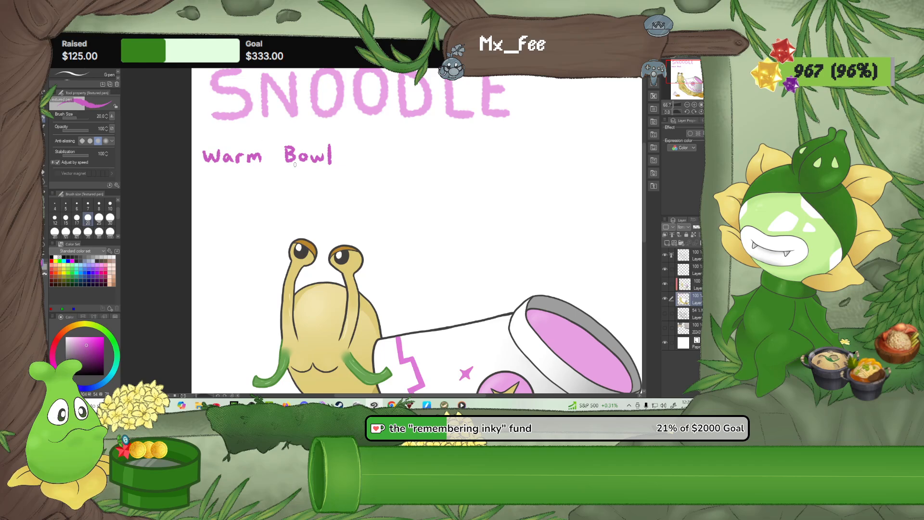
{"action": "scroll", "coordinate": [390, 250], "scroll_direction": "down", "scroll_amount": 1}
{"action": "scroll", "coordinate": [390, 250], "scroll_direction": "down", "scroll_amount": 3}
{"action": "left_click_drag", "start_coordinate": [389, 250], "coordinate": [356, 209]}
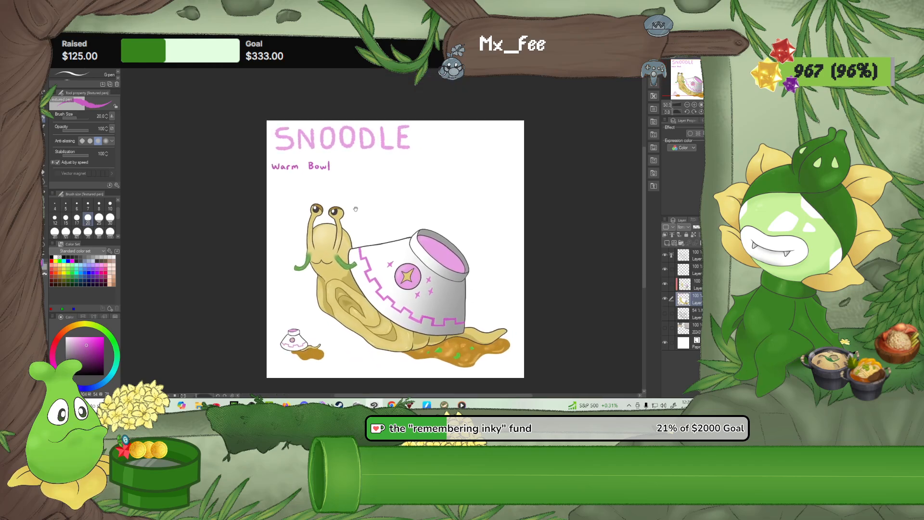
{"action": "scroll", "coordinate": [355, 209], "scroll_direction": "up", "scroll_amount": 2}
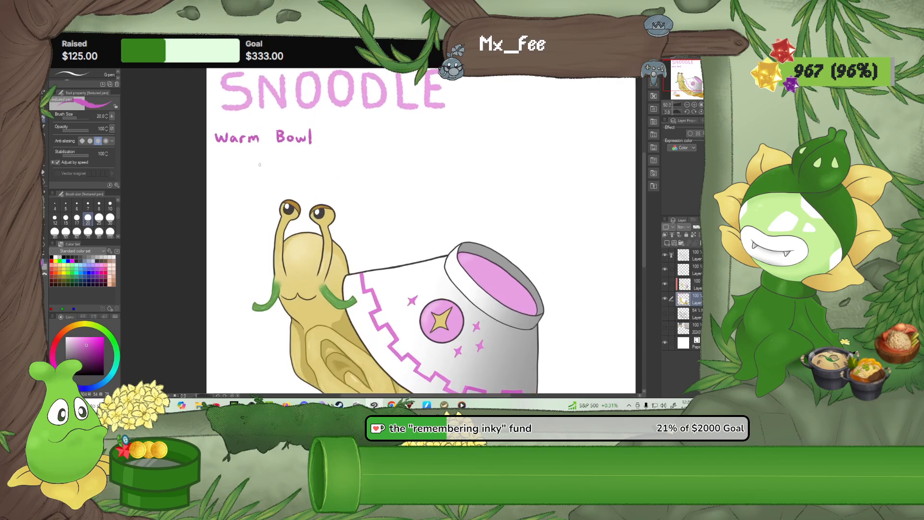
Start a text box beside the handwritten "Warm Bowl" using the TLOZ Link's Awakening font
{"action": "left_click_drag", "start_coordinate": [258, 165], "coordinate": [258, 197]}
{"action": "scroll", "coordinate": [258, 197], "scroll_direction": "up", "scroll_amount": 2}
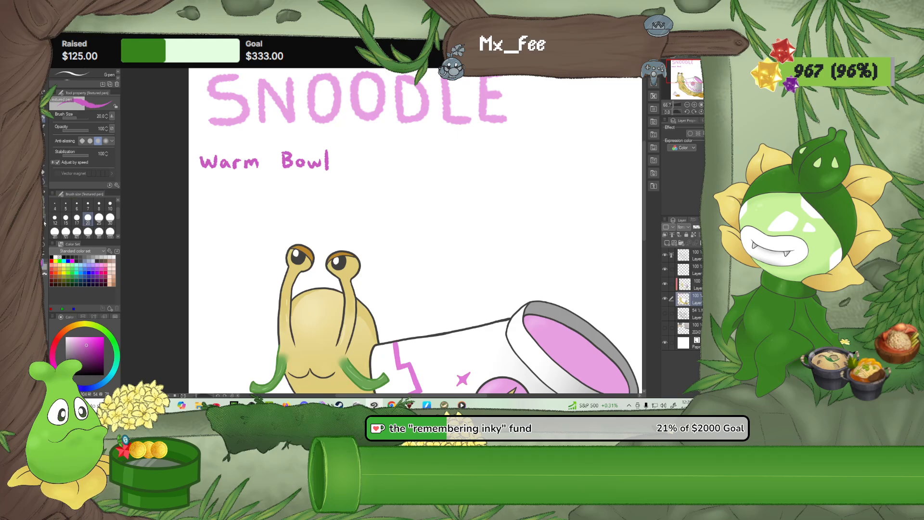
{"action": "left_click", "coordinate": [44, 239]}
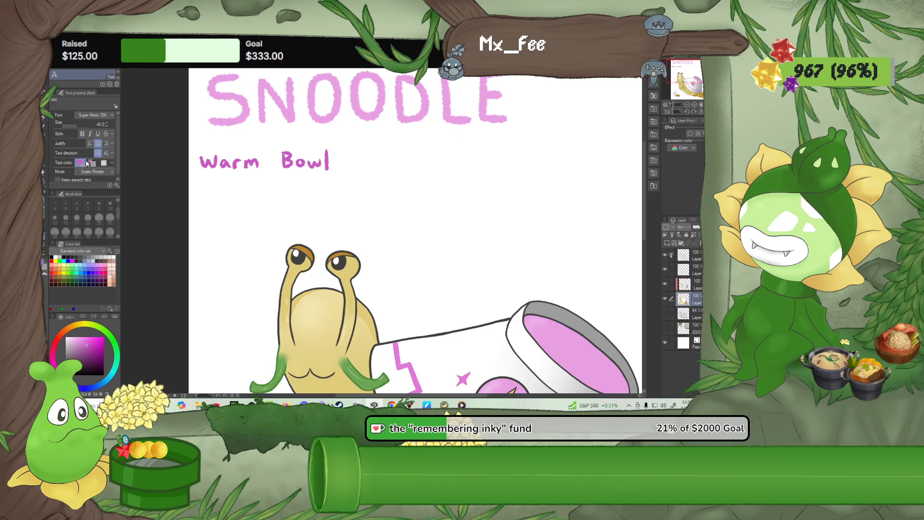
{"action": "left_click", "coordinate": [103, 115]}
{"action": "scroll", "coordinate": [86, 165], "scroll_direction": "down", "scroll_amount": 2}
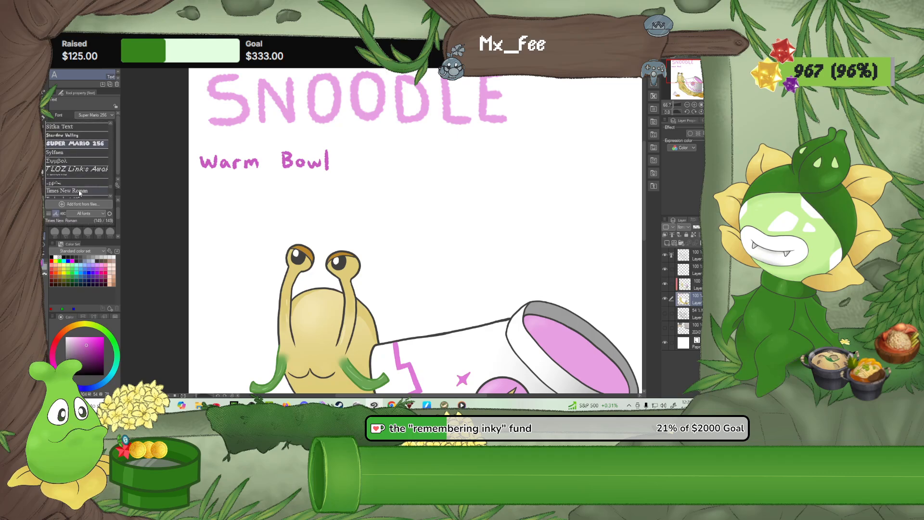
{"action": "left_click", "coordinate": [85, 165]}
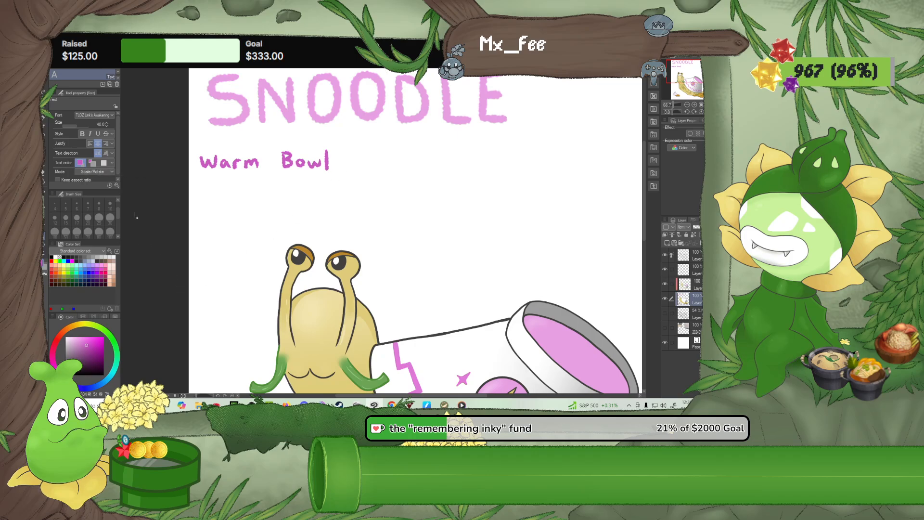
{"action": "left_click", "coordinate": [362, 165]}
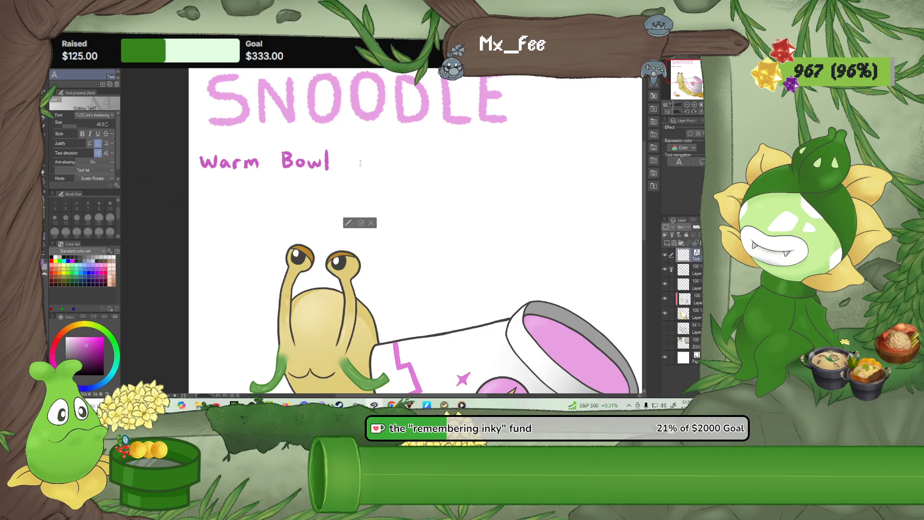
Set the font size to 18 and enter the word "Apply" in the text box beside "Warm Bowl"
{"action": "type", "text": "S"}
{"action": "key", "text": "BackSpace"}
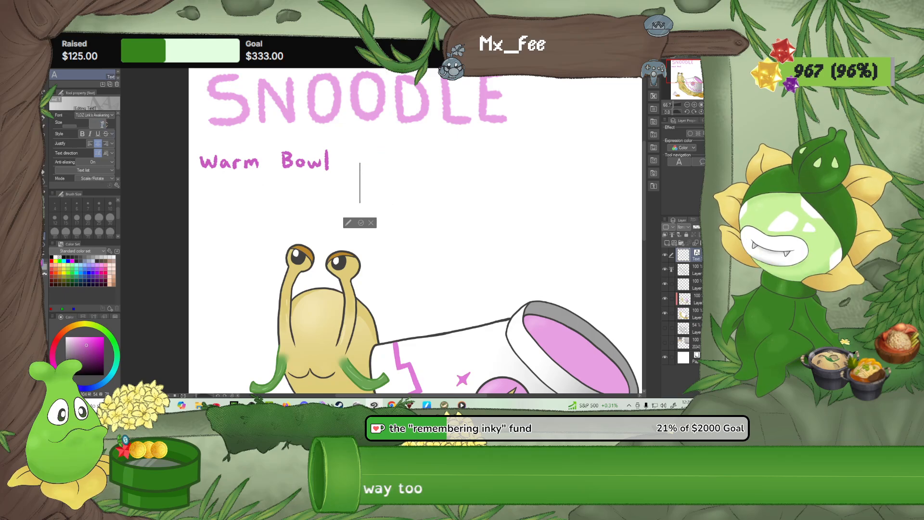
{"action": "type", "text": "18"}
{"action": "key", "text": "Return"}
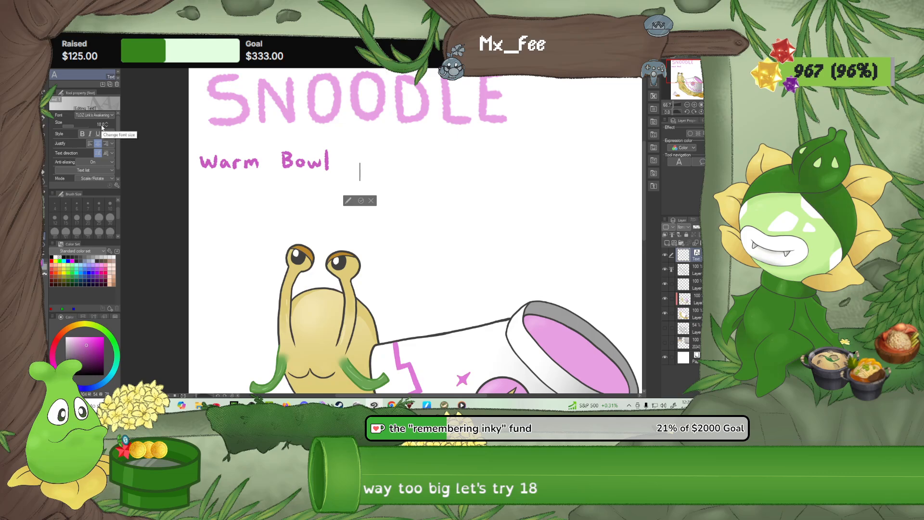
{"action": "type", "text": "Apply"}
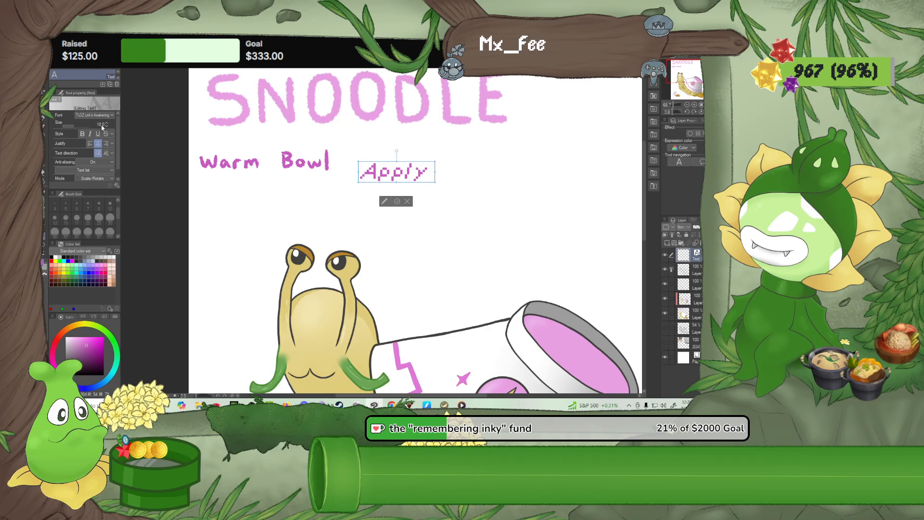
{"action": "type", "text": " / speed"}
Try continuing the text with "1 speed" in the pixel font and delete everything back to "Apply"
{"action": "key", "text": "BackSpace"}
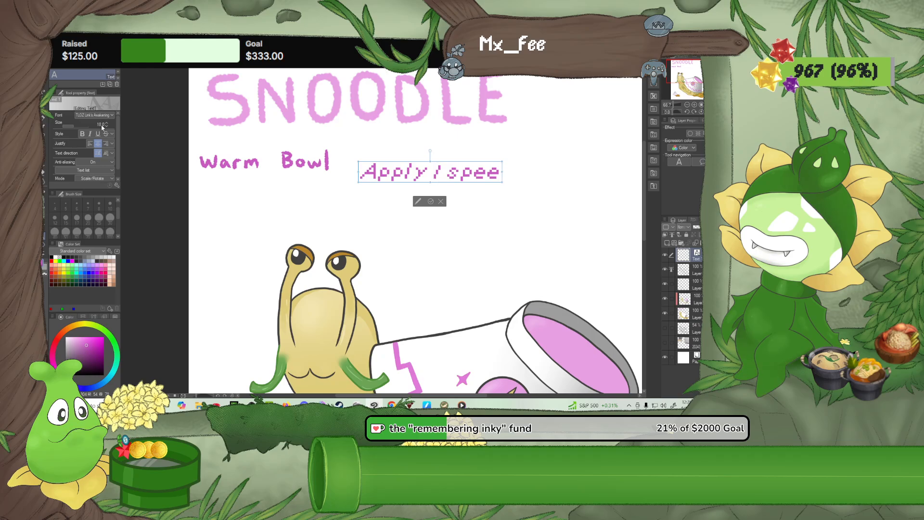
{"action": "key", "text": "BackSpace"}
{"action": "key", "text": "BackSpace"}
{"action": "key", "text": "BackSpace"}
{"action": "key", "text": "BackSpace"}
{"action": "key", "text": "BackSpace"}
{"action": "key", "text": "BackSpace"}
{"action": "type", "text": "(/"}
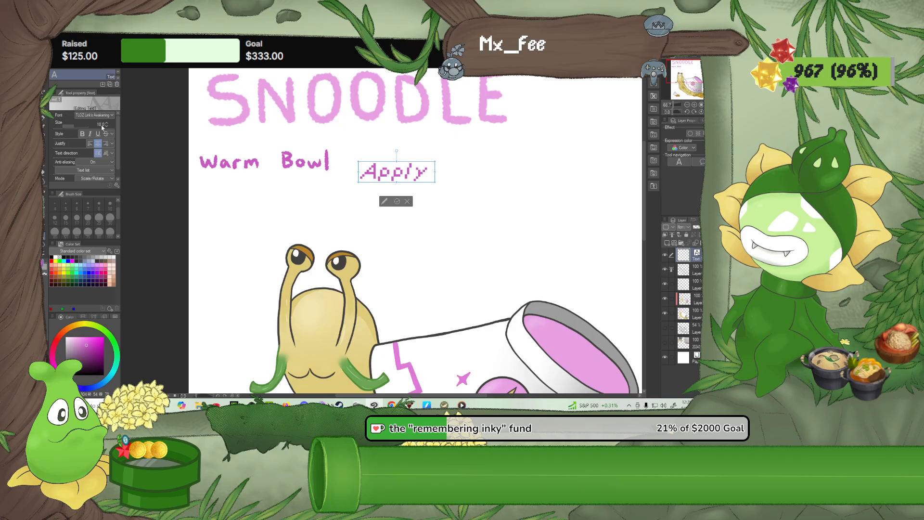
Change the font of the word "Apply" to Tahoma
{"action": "left_click_drag", "start_coordinate": [425, 173], "coordinate": [360, 173]}
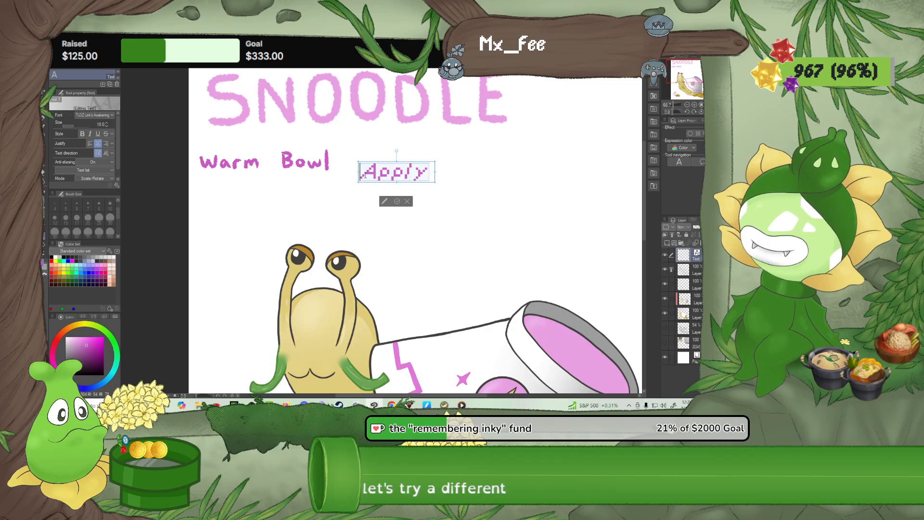
{"action": "left_click", "coordinate": [96, 115]}
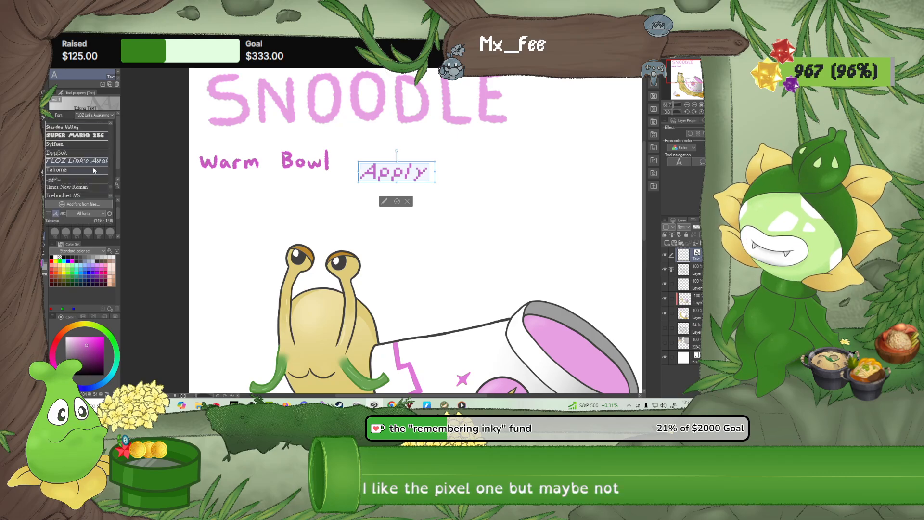
{"action": "left_click", "coordinate": [76, 170]}
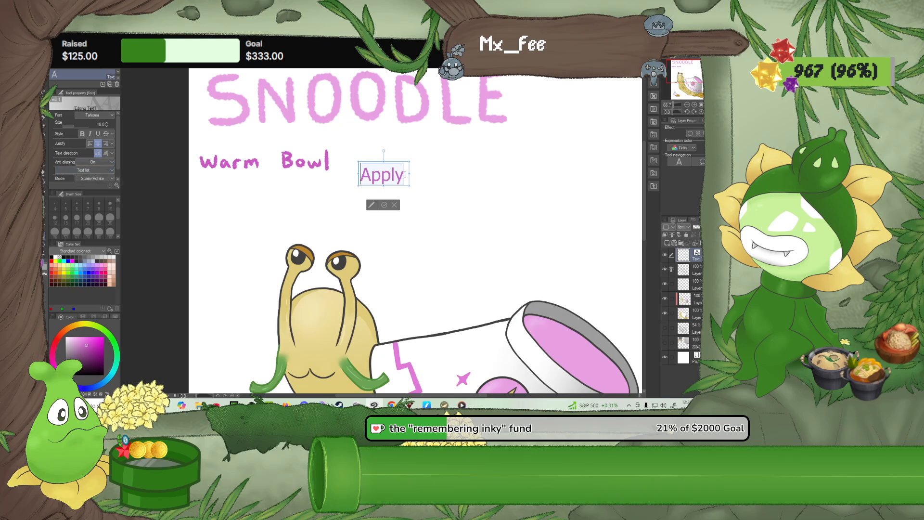
Try adding a "1" after "Apply" and delete the pixel-font character each time
{"action": "left_click", "coordinate": [405, 175]}
{"action": "type", "text": "/"}
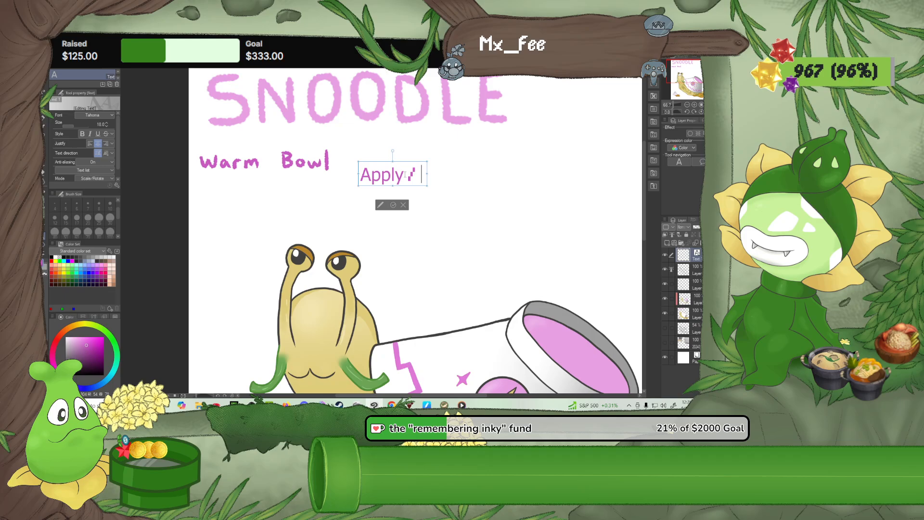
{"action": "key", "text": "BackSpace"}
{"action": "key", "text": "BackSpace"}
{"action": "key", "text": "BackSpace"}
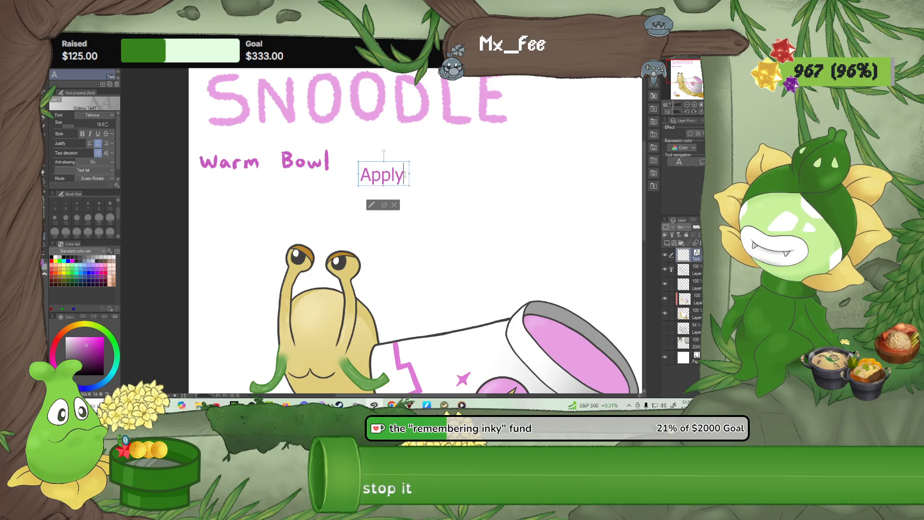
{"action": "type", "text": "/"}
{"action": "key", "text": "BackSpace"}
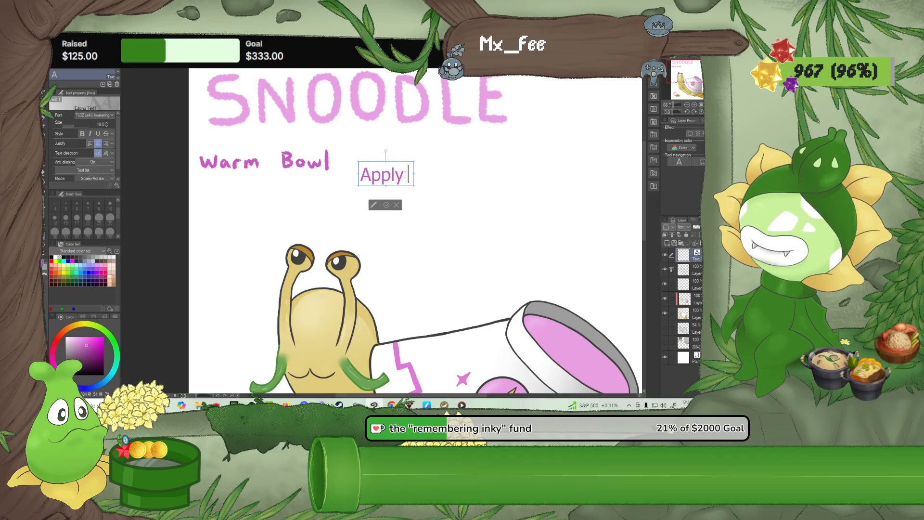
Try continuing "Apply" with "1 speed" after checking the font list, and delete the added words
{"action": "left_click", "coordinate": [107, 115]}
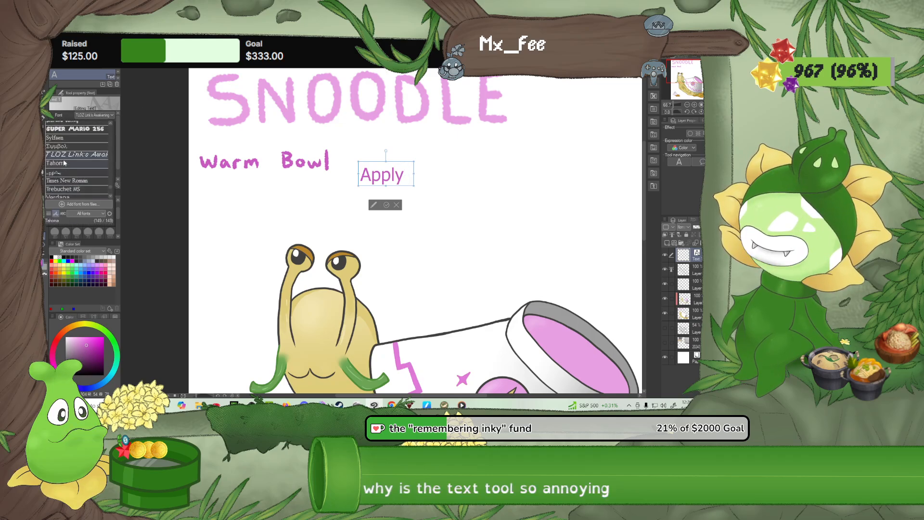
{"action": "key", "text": "Escape"}
{"action": "type", "text": "1"}
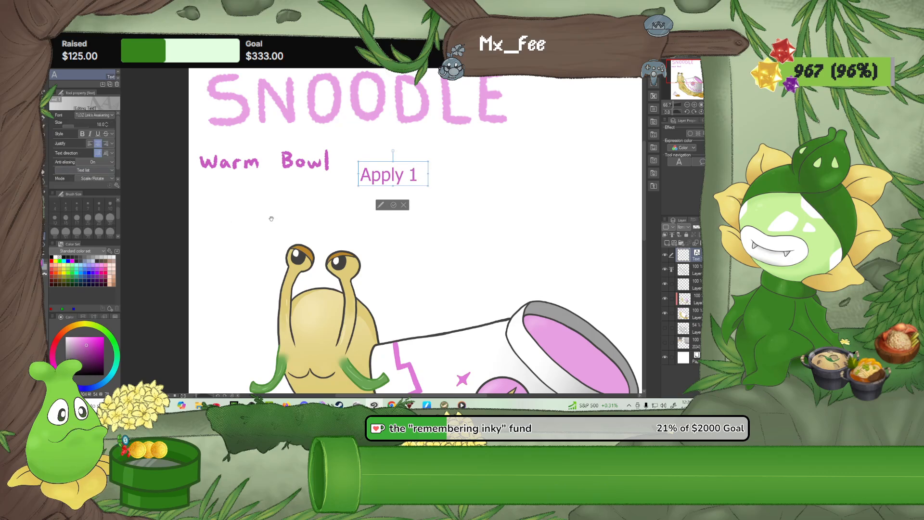
{"action": "type", "text": " speed"}
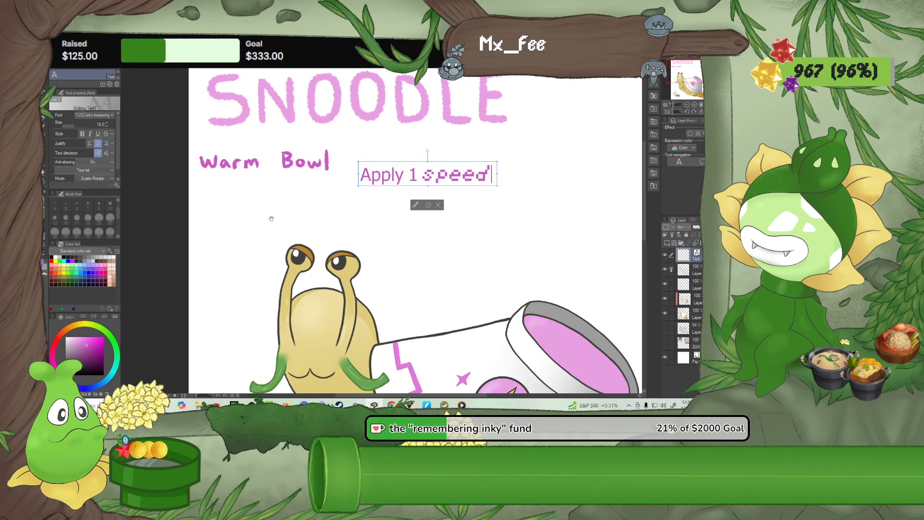
{"action": "key", "text": "BackSpace"}
{"action": "key", "text": "BackSpace"}
{"action": "key", "text": "BackSpace"}
{"action": "key", "text": "BackSpace"}
{"action": "key", "text": "BackSpace"}
{"action": "key", "text": "BackSpace"}
{"action": "key", "text": "BackSpace"}
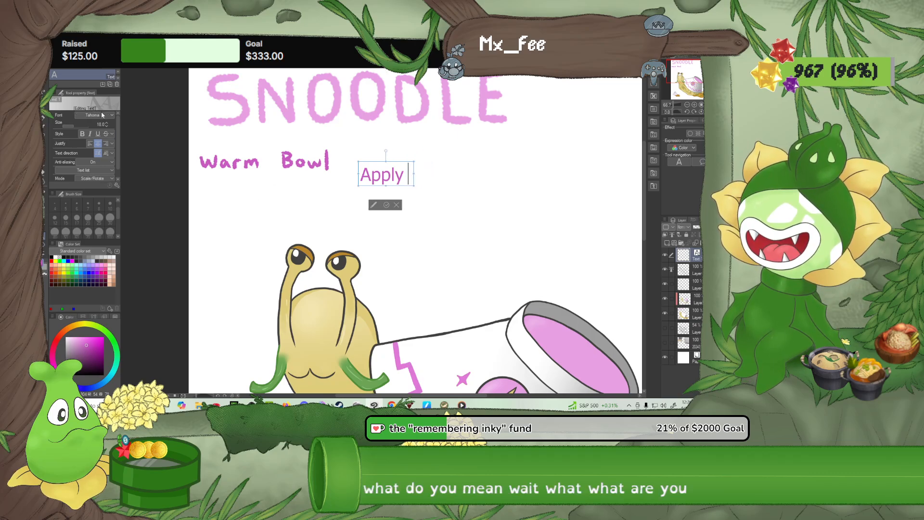
Continue the text with "1 speed to a random ally" and add a second line reading "at the start of each"
{"action": "type", "text": "1 speed"}
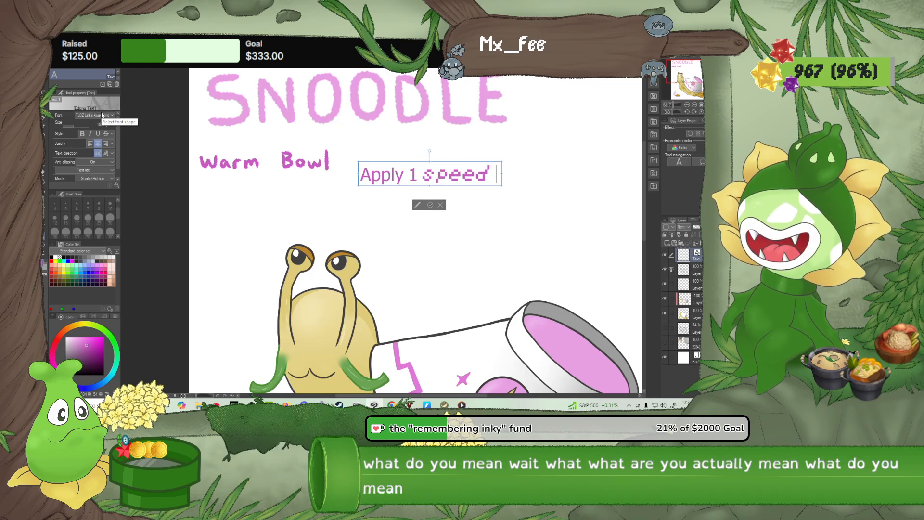
{"action": "type", "text": " to a r"}
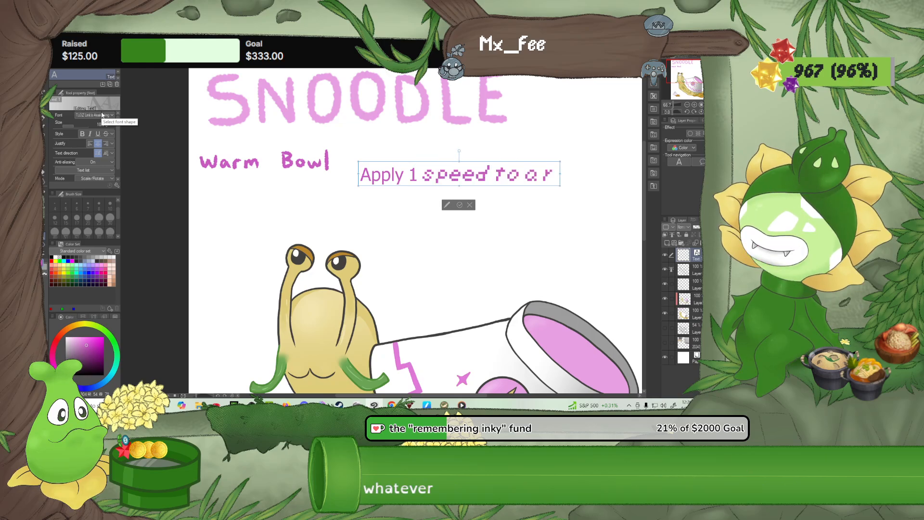
{"action": "type", "text": "andom ally"}
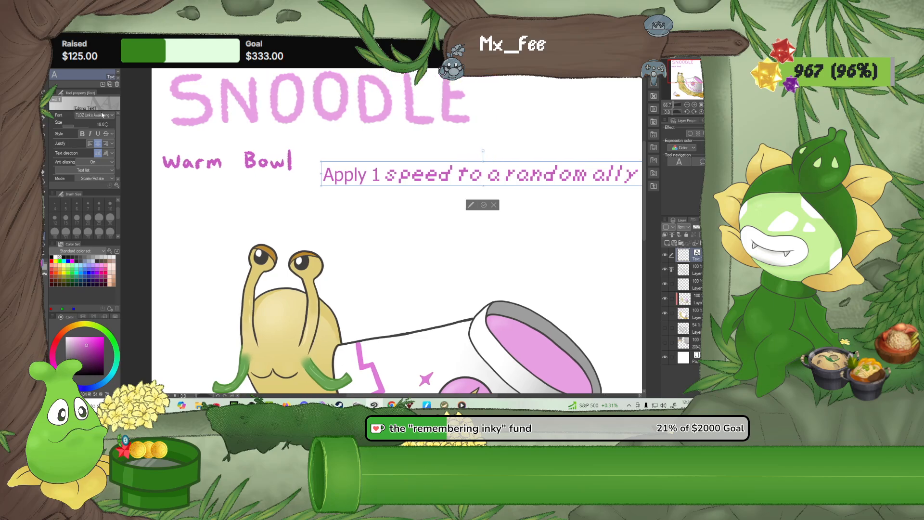
{"action": "key", "text": "Return"}
{"action": "type", "text": "at the star"}
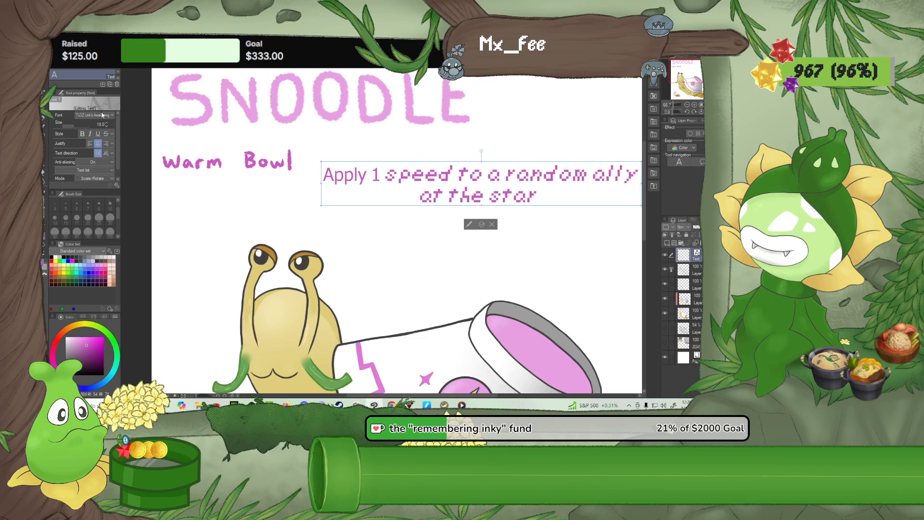
{"action": "type", "text": "t of each"}
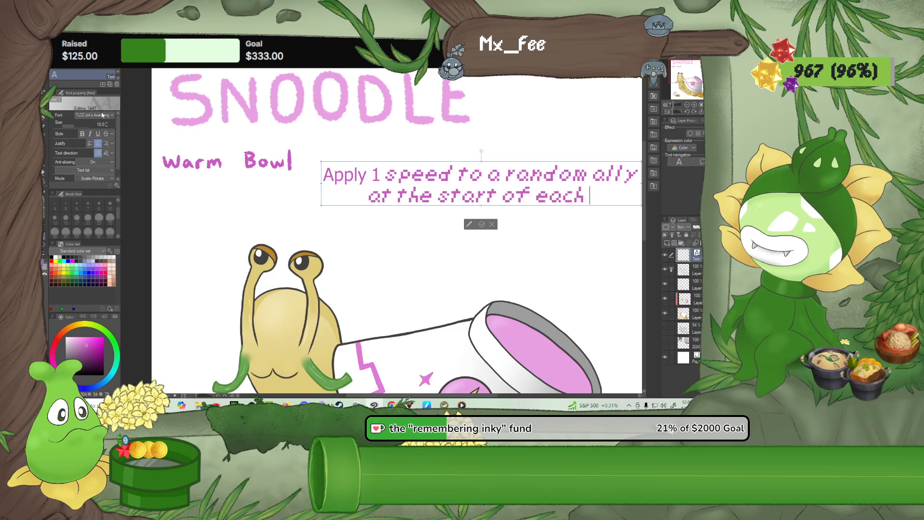
{"action": "type", "text": " turn"}
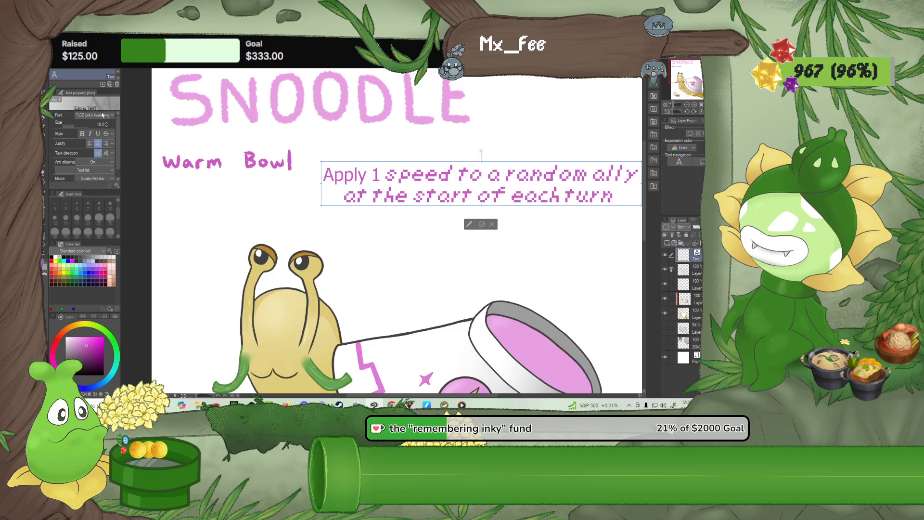
End the second line with "encounter", trying "turn" first and deleting it
{"action": "key", "text": "BackSpace"}
{"action": "key", "text": "BackSpace"}
{"action": "key", "text": "BackSpace"}
{"action": "key", "text": "BackSpace"}
{"action": "key", "text": "BackSpace"}
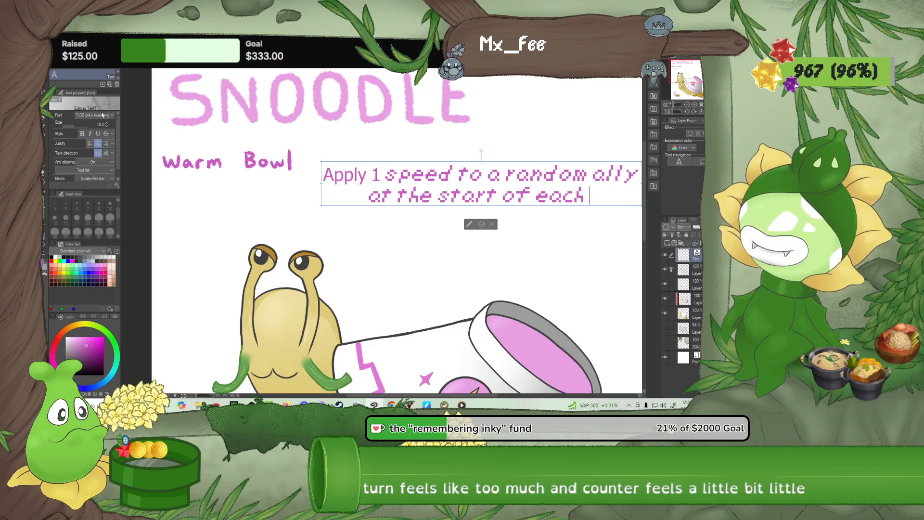
{"action": "type", "text": "encounter"}
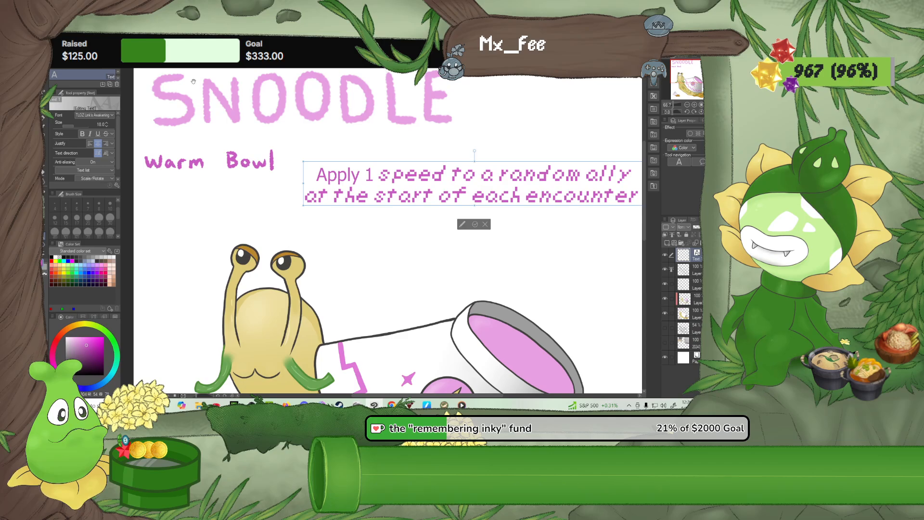
Change the pixel-font part of the description, from "speed" to "encounter", to Tahoma
{"action": "left_click_drag", "start_coordinate": [638, 199], "coordinate": [378, 176]}
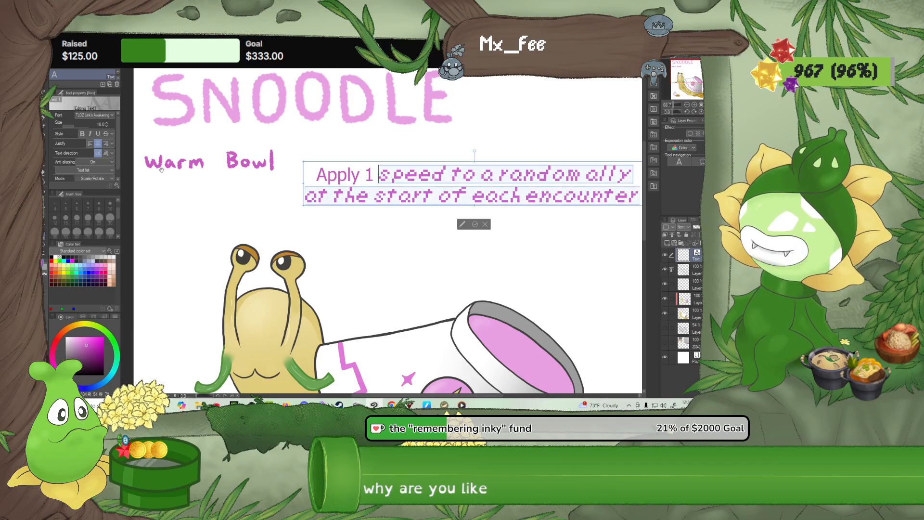
{"action": "left_click", "coordinate": [100, 115]}
{"action": "left_click", "coordinate": [67, 171]}
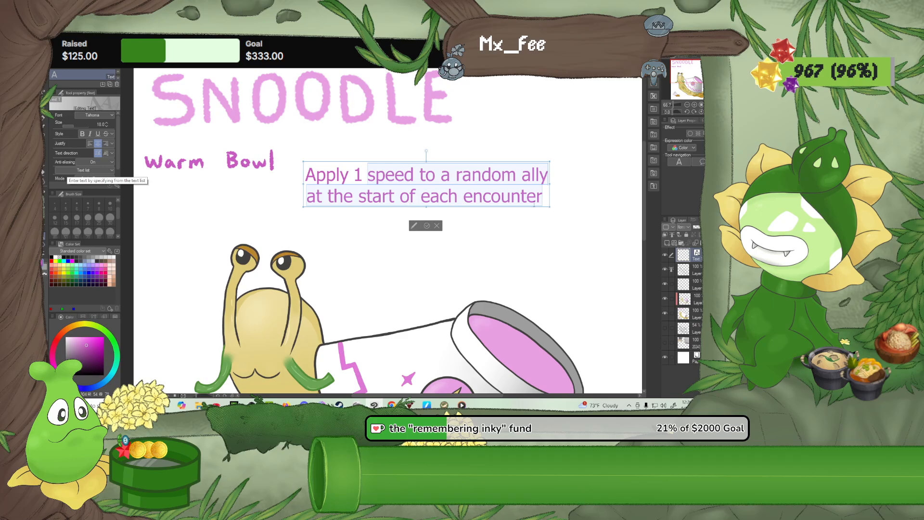
{"action": "left_click", "coordinate": [543, 200]}
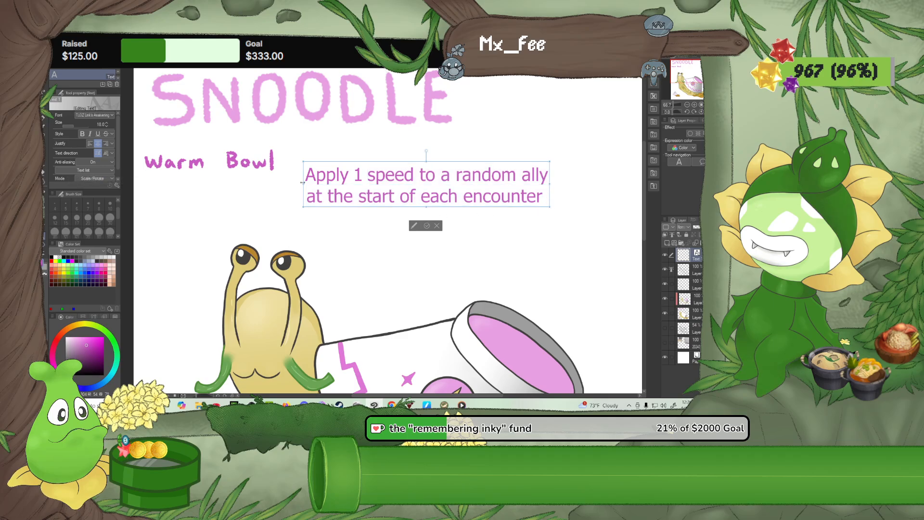
Reduce the font size of the whole two-line description to 12
{"action": "key", "text": "ctrl+a"}
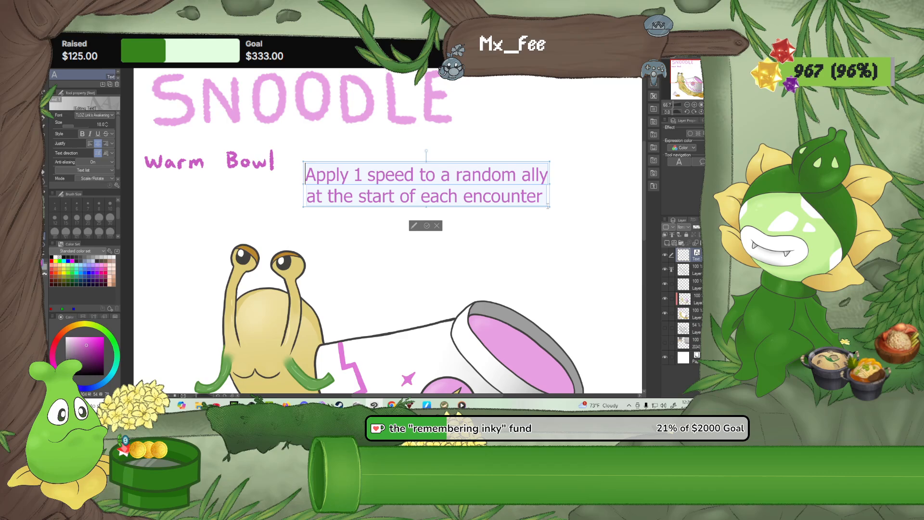
{"action": "left_click", "coordinate": [107, 127]}
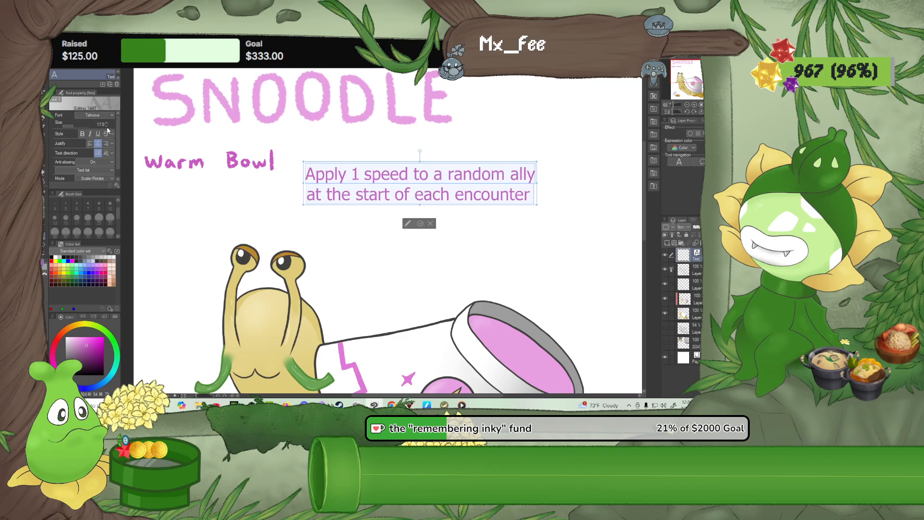
{"action": "left_click", "coordinate": [107, 126]}
{"action": "left_click", "coordinate": [107, 127]}
{"action": "left_click", "coordinate": [107, 127]}
{"action": "left_click", "coordinate": [107, 126]}
{"action": "left_click", "coordinate": [107, 127]}
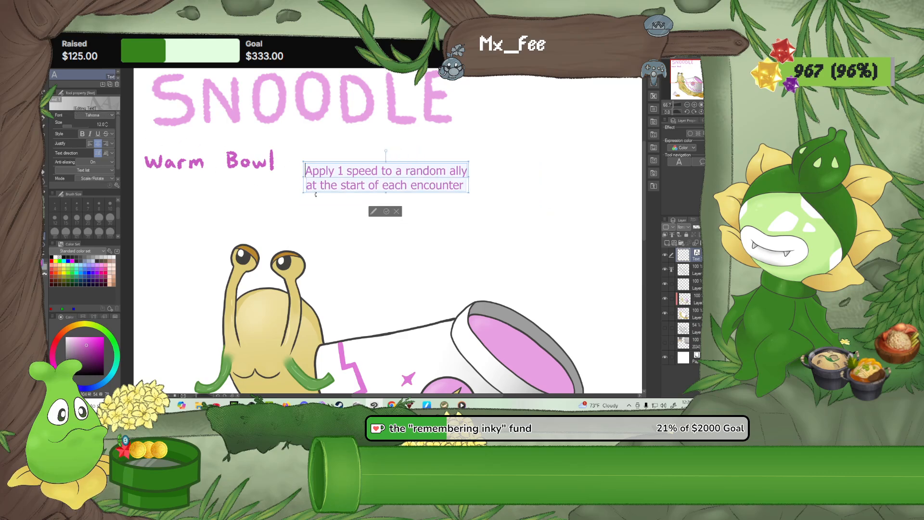
{"action": "left_click", "coordinate": [458, 196]}
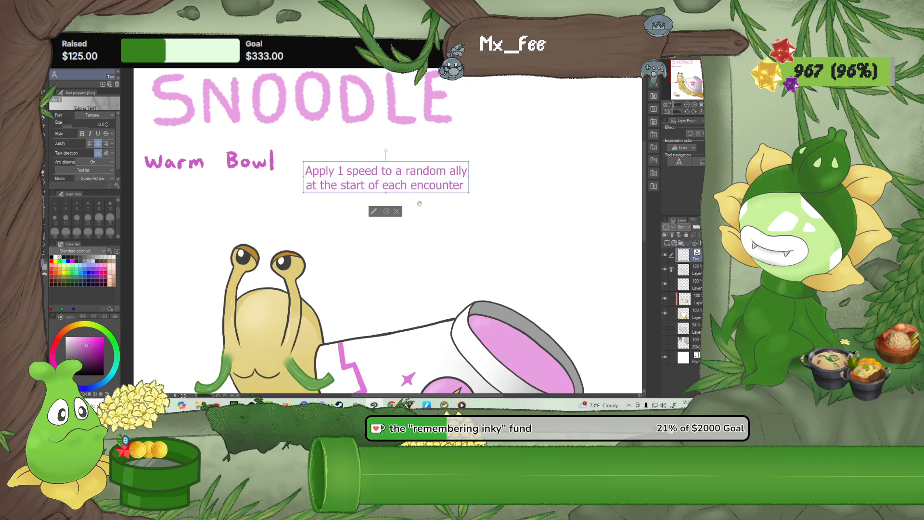
End the description with a period and move the two-line text right beside the "Warm Bowl" label
{"action": "type", "text": "."}
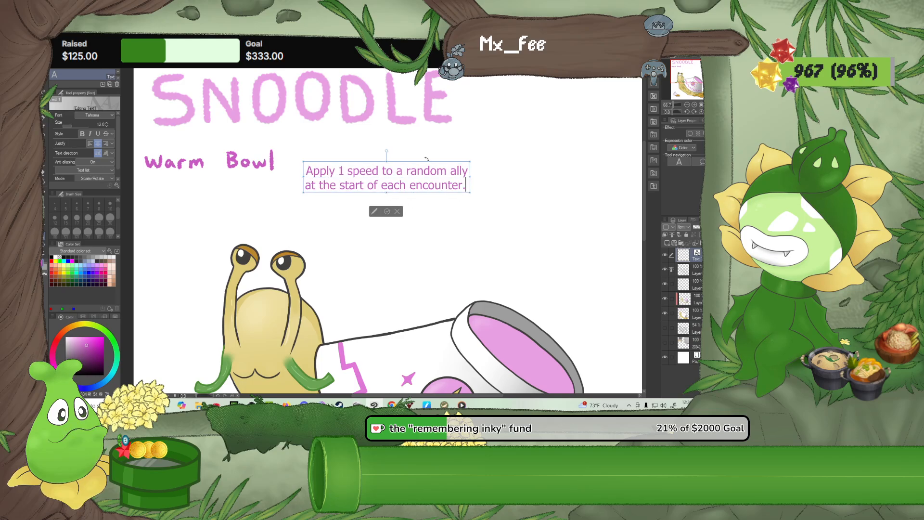
{"action": "left_click_drag", "start_coordinate": [456, 212], "coordinate": [444, 197]}
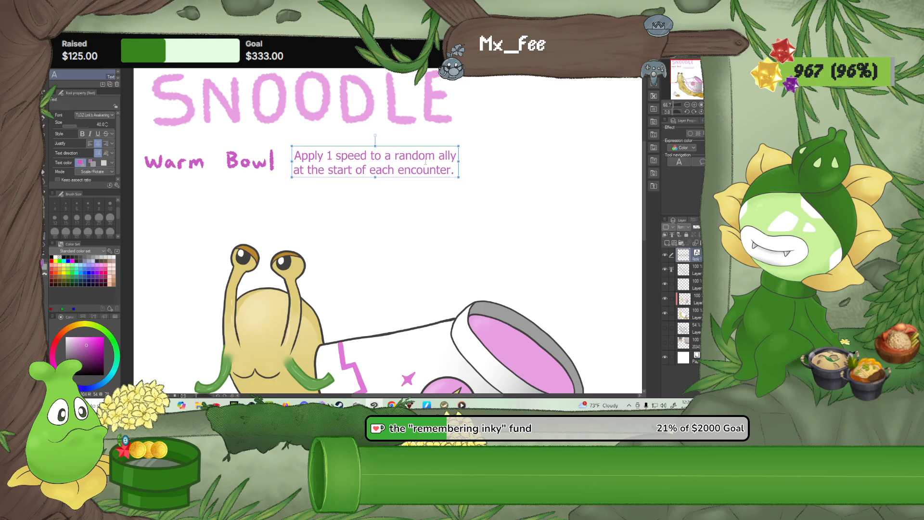
{"action": "left_click_drag", "start_coordinate": [426, 162], "coordinate": [427, 162]}
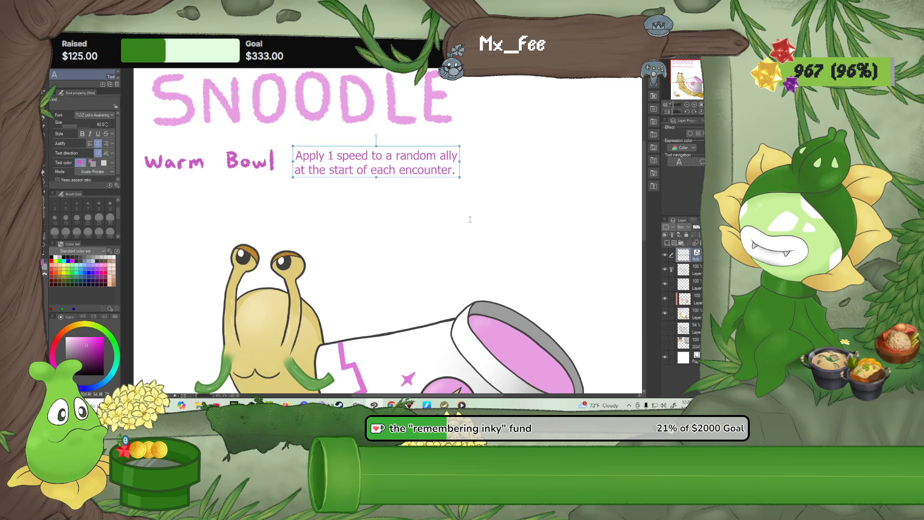
{"action": "scroll", "coordinate": [480, 273], "scroll_direction": "down", "scroll_amount": 2}
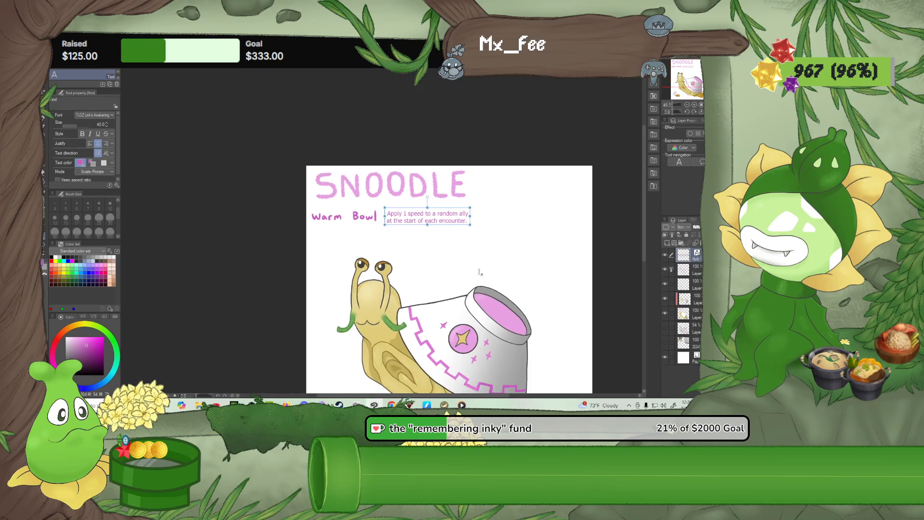
{"action": "scroll", "coordinate": [480, 273], "scroll_direction": "down", "scroll_amount": 3}
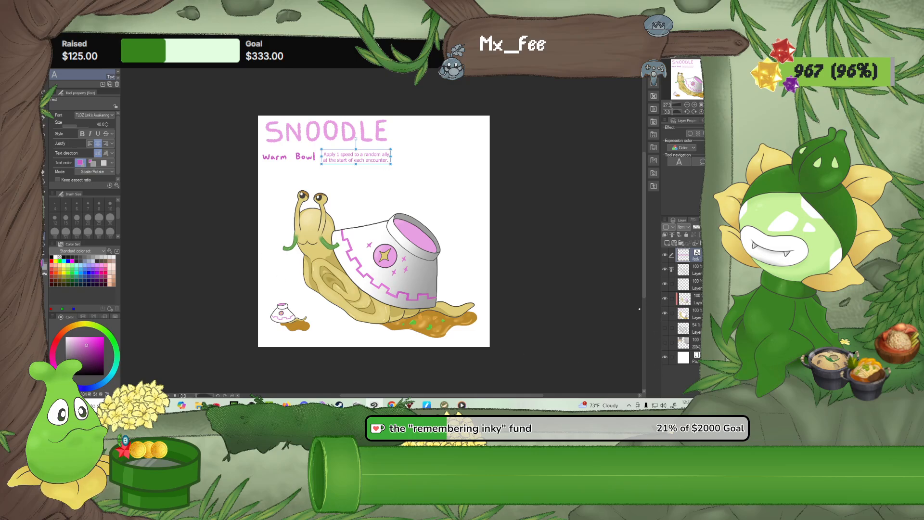
Deselect the description text and make the snail's color layer the active layer
{"action": "left_click", "coordinate": [55, 63]}
{"action": "left_click", "coordinate": [279, 178]}
{"action": "left_click", "coordinate": [693, 270]}
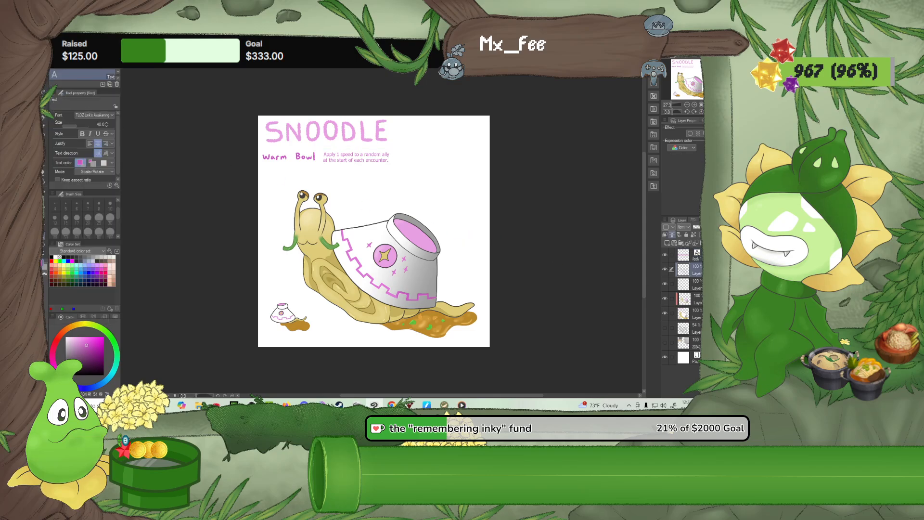
{"action": "left_click", "coordinate": [696, 314]}
Capture a screen snip of nearly the whole canvas, from the "SNOODLE" title to the small snail and slime trail
{"action": "scroll", "coordinate": [503, 250], "scroll_direction": "up", "scroll_amount": 1}
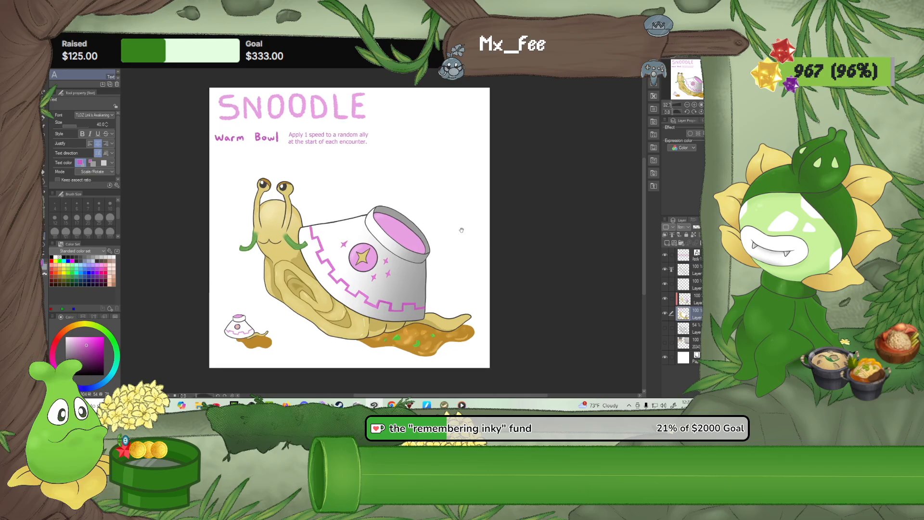
{"action": "left_click_drag", "start_coordinate": [462, 230], "coordinate": [488, 230]}
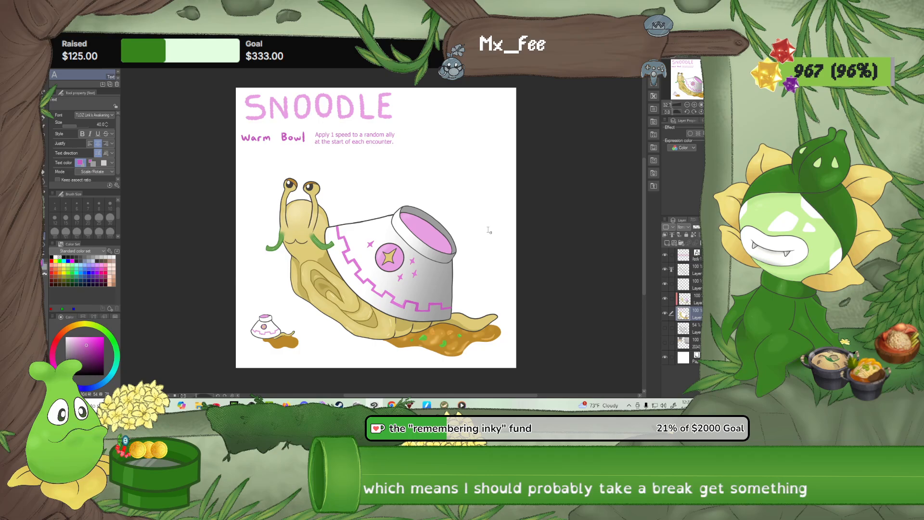
{"action": "key", "text": "super+shift+s"}
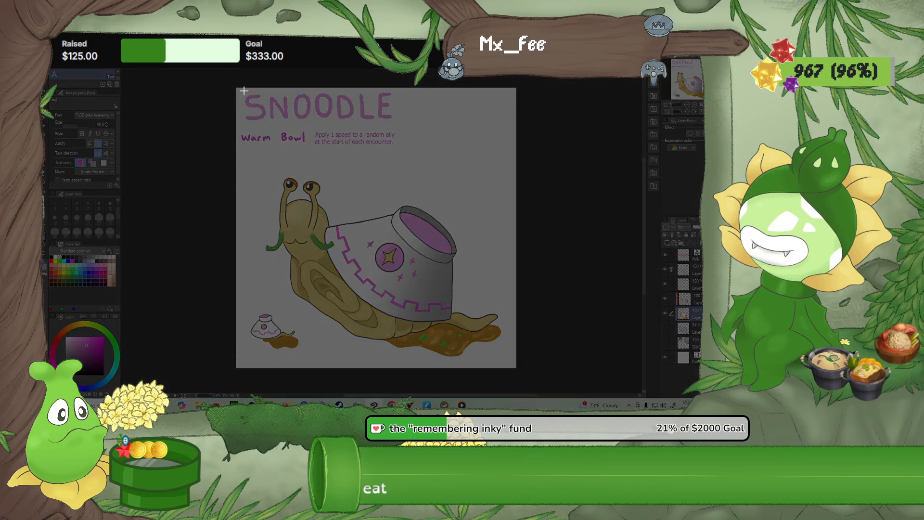
{"action": "mouse_move", "coordinate": [239, 91]}
{"action": "left_mouse_down"}
{"action": "mouse_move", "coordinate": [383, 306]}
{"action": "mouse_move", "coordinate": [484, 370]}
{"action": "mouse_move", "coordinate": [511, 361]}
{"action": "left_mouse_up"}
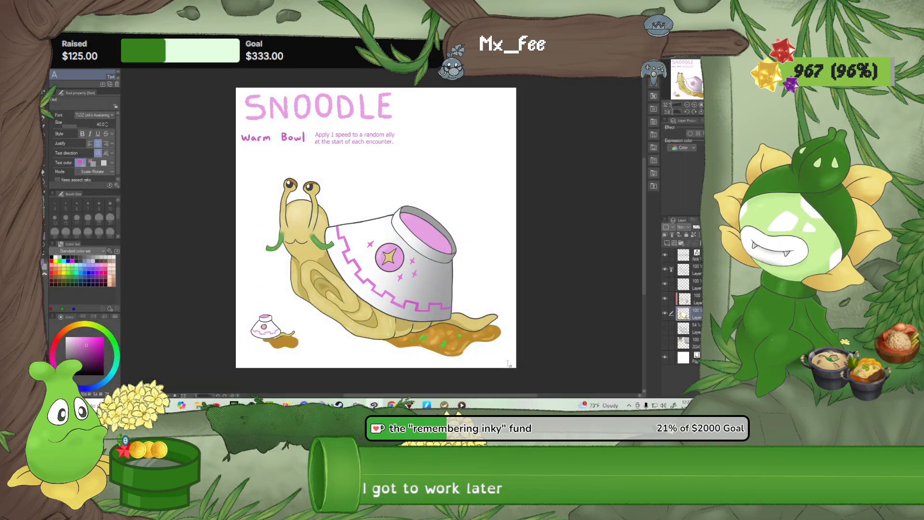
Switch to Discord, open the server with the garden channel, and post the captured drawing there
{"action": "left_click", "coordinate": [339, 405]}
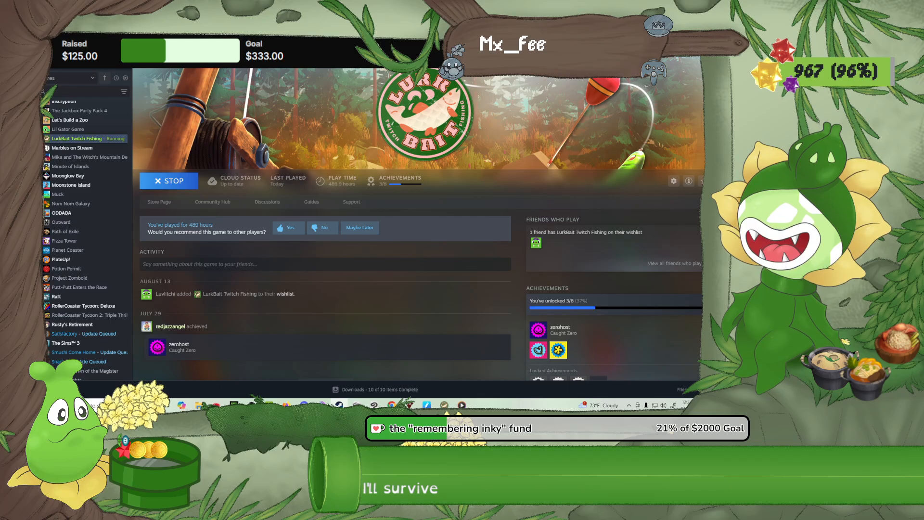
{"action": "left_click", "coordinate": [304, 405]}
{"action": "left_click", "coordinate": [272, 366]}
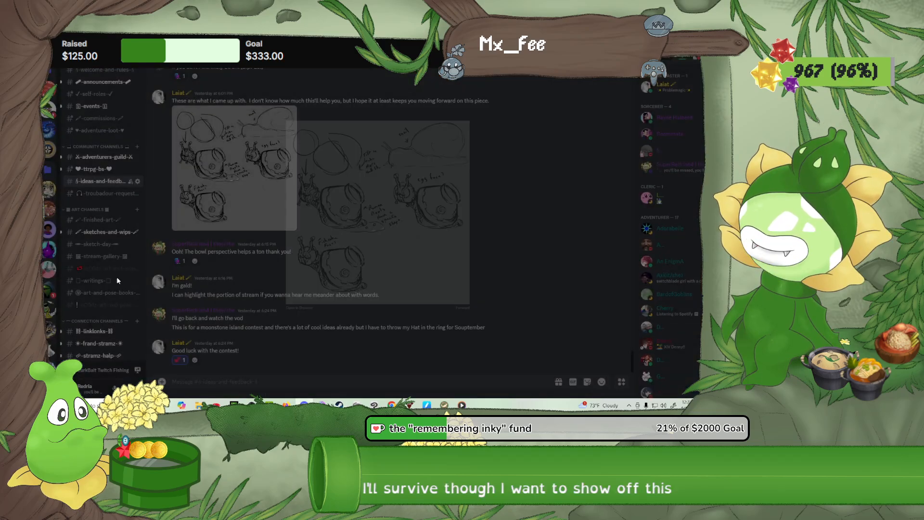
{"action": "left_click", "coordinate": [55, 111]}
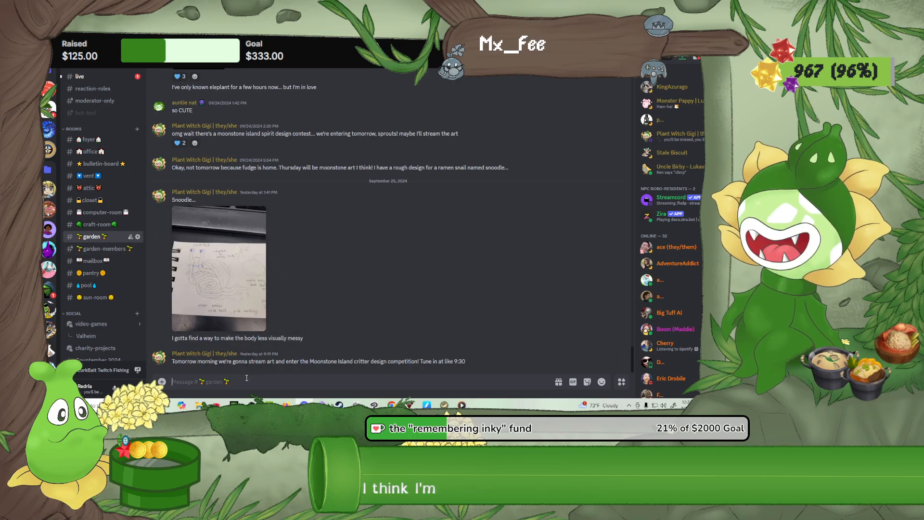
{"action": "key", "text": "ctrl+v"}
{"action": "key", "text": "Return"}
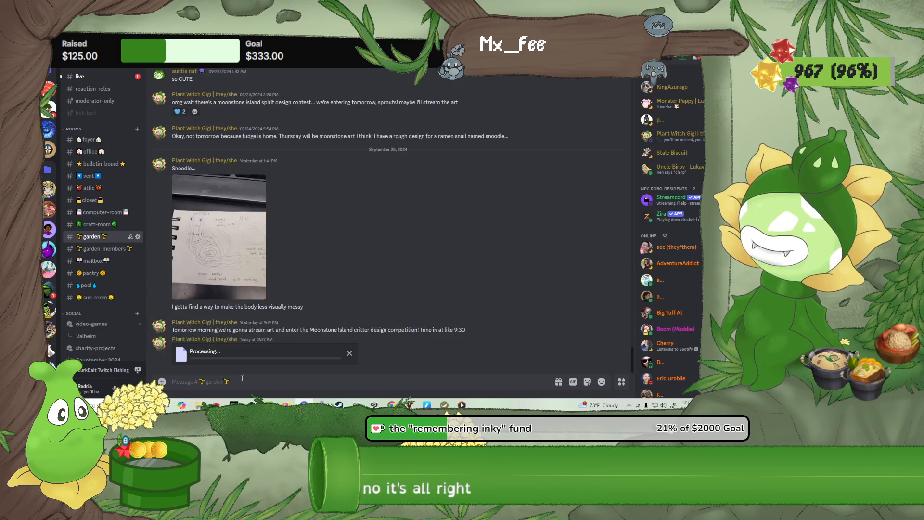
Send the message "SNOODLE MY BELOVED" below the posted drawing
{"action": "type", "text": "SNOODLE MY B"}
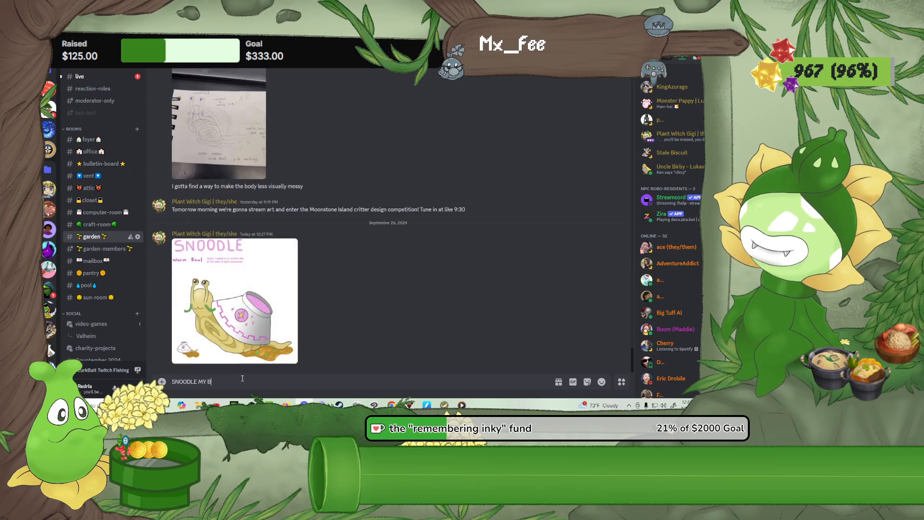
{"action": "type", "text": "ELOVED"}
{"action": "key", "text": "shift+Return"}
{"action": "key", "text": "Return"}
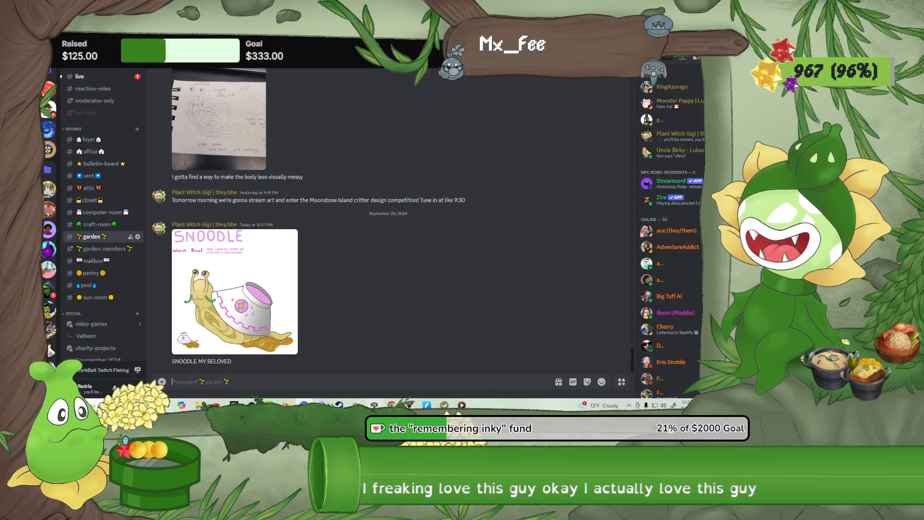
Switch back to Clip Studio Paint and look over the finished snail drawing
{"action": "left_click", "coordinate": [374, 405]}
{"action": "scroll", "coordinate": [387, 280], "scroll_direction": "up", "scroll_amount": 1}
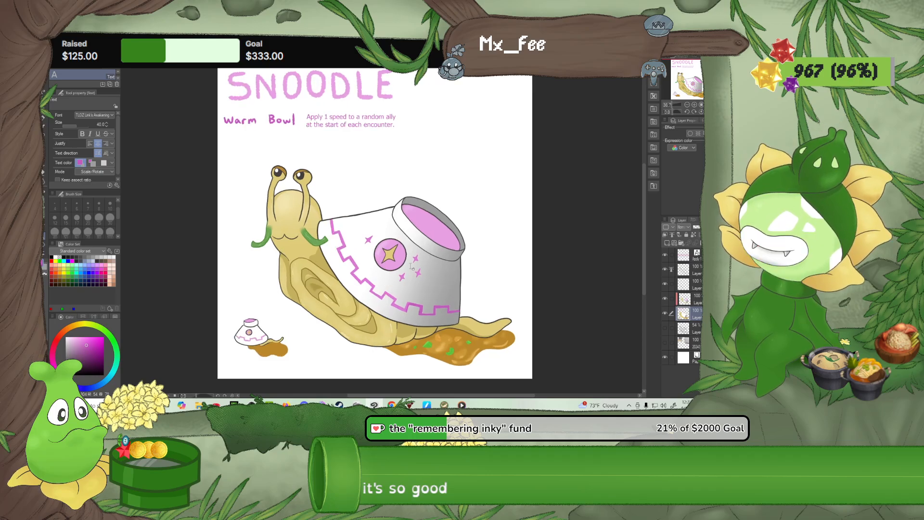